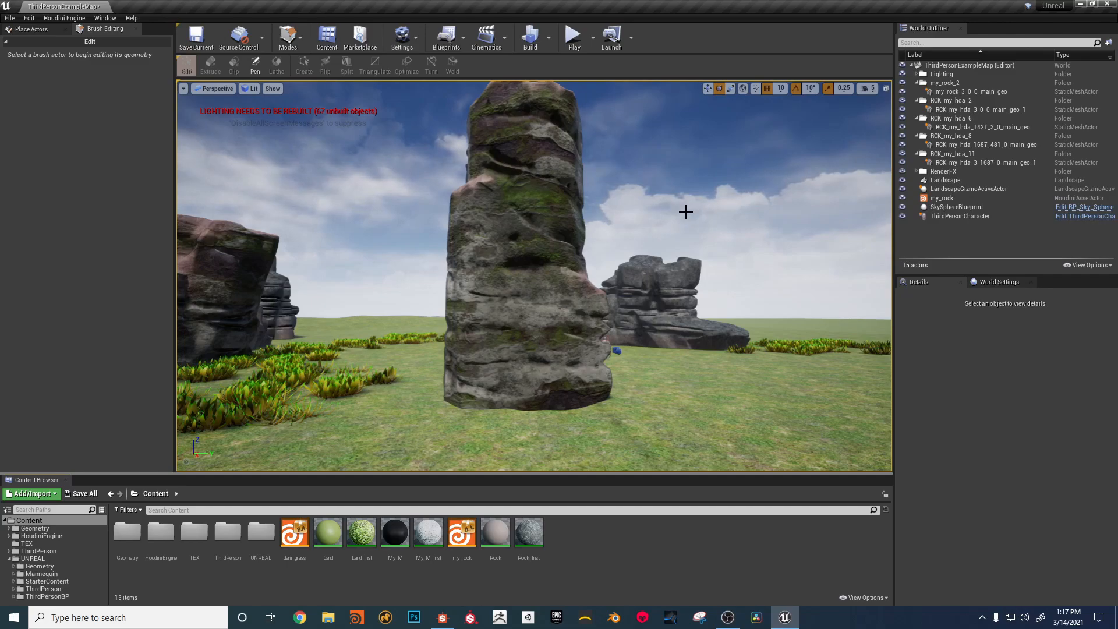
Step: Examine the tall my_rock column from several angles and distances, including its base and mossy surface detail
{"action": "mouse_move", "coordinate": [534, 276]}
{"action": "left_mouse_down", "text": "alt"}
{"action": "mouse_move", "coordinate": [513, 291]}
{"action": "mouse_move", "coordinate": [545, 288]}
{"action": "left_mouse_up", "text": "alt"}
{"action": "left_click_drag", "start_coordinate": [686, 212], "coordinate": [691, 219], "text": "alt"}
{"action": "left_click_drag", "start_coordinate": [534, 276], "coordinate": [497, 255], "text": "alt"}
{"action": "mouse_move", "coordinate": [689, 212]}
{"action": "left_mouse_down", "text": "alt"}
{"action": "mouse_move", "coordinate": [704, 225]}
{"action": "mouse_move", "coordinate": [647, 238]}
{"action": "mouse_move", "coordinate": [699, 229]}
{"action": "left_mouse_up", "text": "alt"}
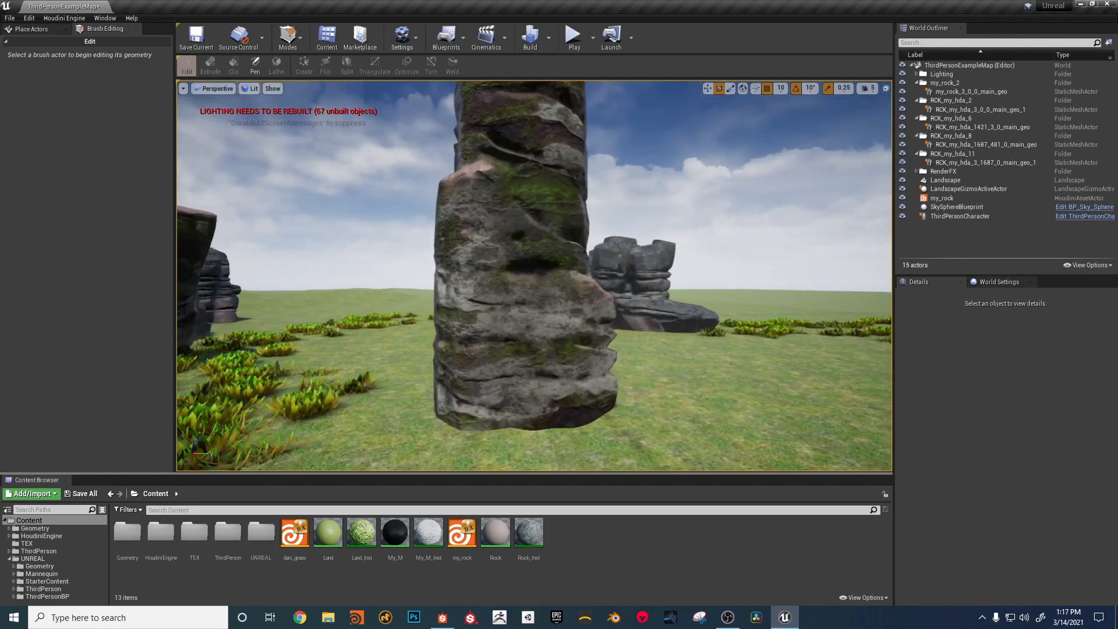
{"action": "right_click_drag", "start_coordinate": [698, 228], "coordinate": [722, 228], "text": "alt"}
{"action": "left_click_drag", "start_coordinate": [698, 229], "coordinate": [655, 195], "text": "alt"}
{"action": "mouse_move", "coordinate": [655, 195]}
{"action": "right_mouse_down", "text": "alt"}
{"action": "mouse_move", "coordinate": [693, 195]}
{"action": "mouse_move", "coordinate": [667, 195]}
{"action": "right_mouse_up", "text": "alt"}
{"action": "left_click_drag", "start_coordinate": [655, 232], "coordinate": [672, 248], "text": "alt"}
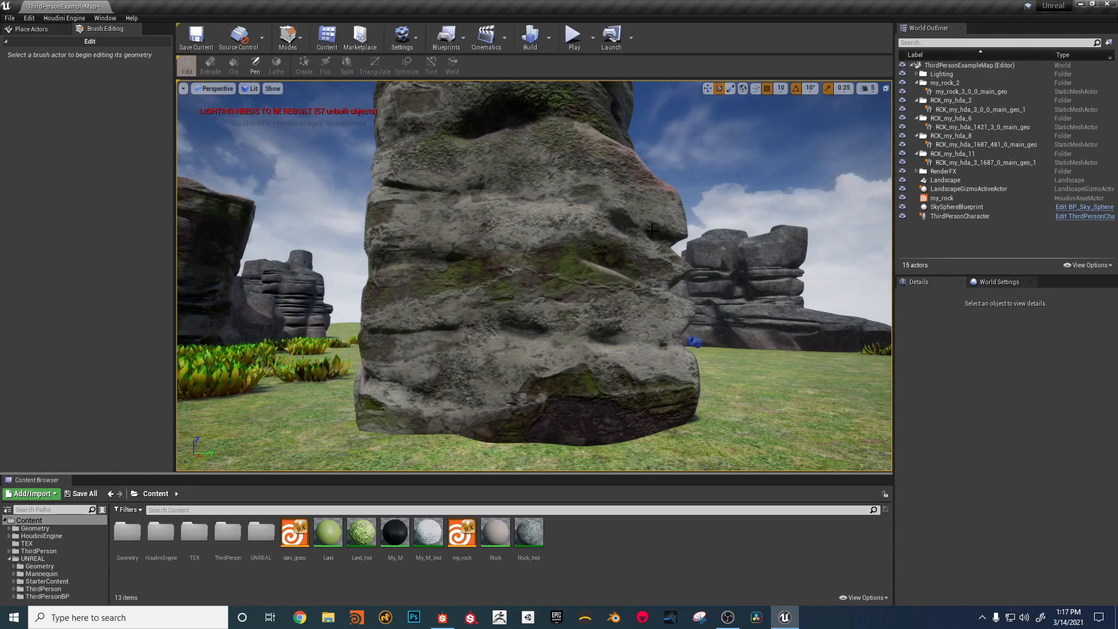
{"action": "left_click_drag", "start_coordinate": [654, 230], "coordinate": [682, 224], "text": "alt"}
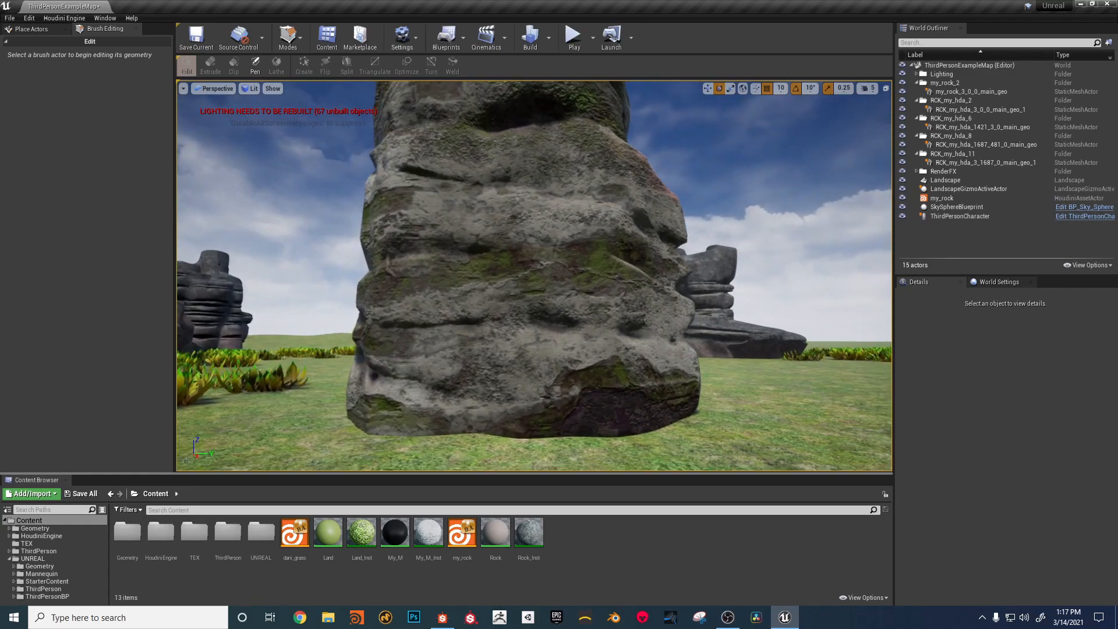
{"action": "mouse_move", "coordinate": [660, 220]}
{"action": "left_mouse_down", "text": "alt"}
{"action": "mouse_move", "coordinate": [636, 238]}
{"action": "mouse_move", "coordinate": [655, 299]}
{"action": "mouse_move", "coordinate": [641, 314]}
{"action": "mouse_move", "coordinate": [653, 250]}
{"action": "mouse_move", "coordinate": [646, 223]}
{"action": "mouse_move", "coordinate": [594, 224]}
{"action": "mouse_move", "coordinate": [644, 223]}
{"action": "left_mouse_up", "text": "alt"}
{"action": "right_click_drag", "start_coordinate": [644, 223], "coordinate": [670, 227], "text": "alt"}
{"action": "left_click_drag", "start_coordinate": [669, 228], "coordinate": [548, 390], "text": "alt"}
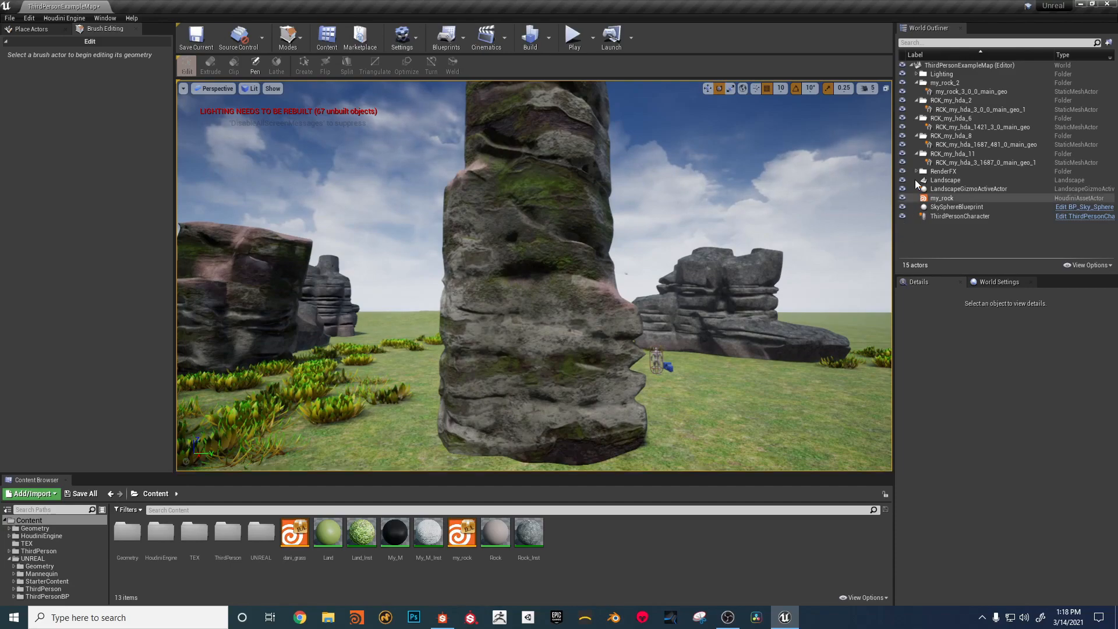
Step: Select the my_rock Houdini asset and review its Houdini parameters down to the Custom_Objet input
{"action": "left_click", "coordinate": [943, 198]}
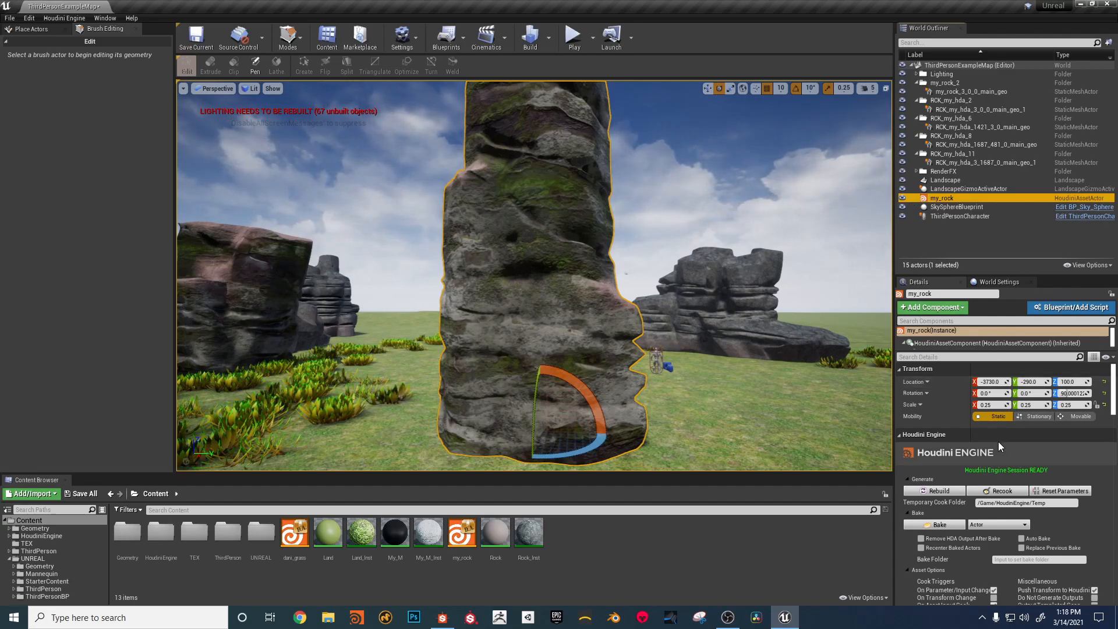
{"action": "scroll", "coordinate": [1034, 480], "scroll_direction": "down", "scroll_amount": 6}
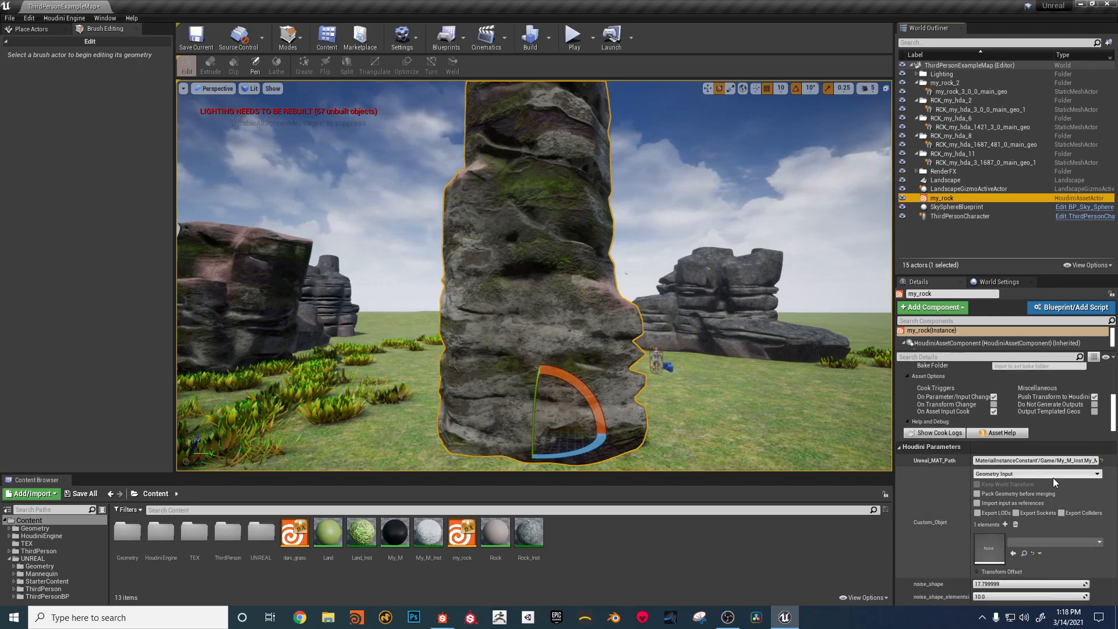
{"action": "scroll", "coordinate": [645, 280], "scroll_direction": "down", "scroll_amount": 2}
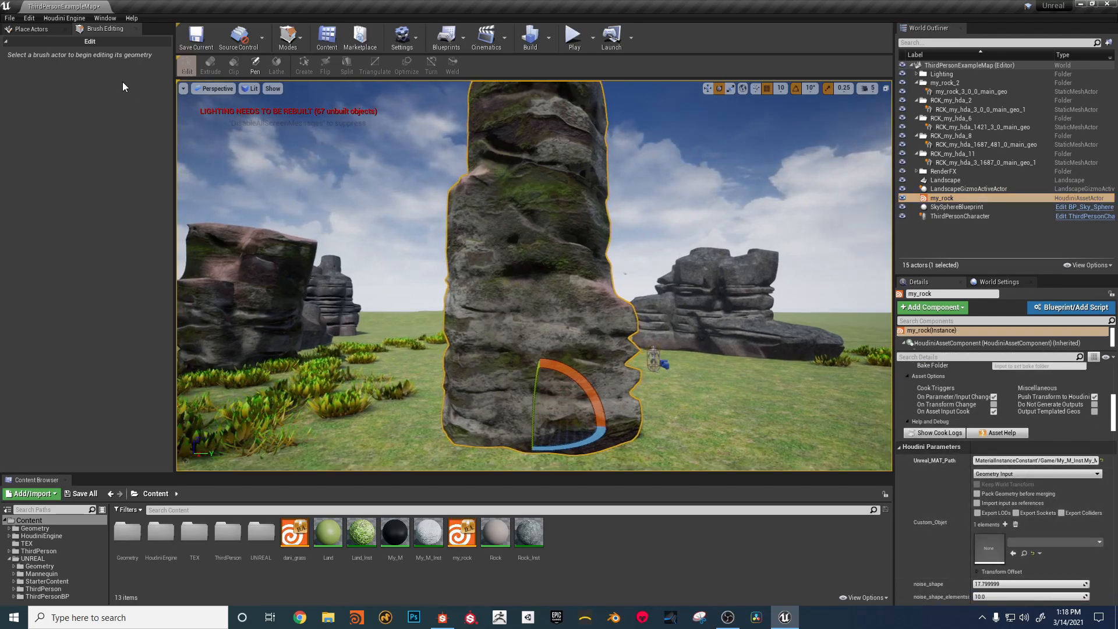
Step: Return to Select mode and place a Cylinder geometry brush on the grass beside the rock column
{"action": "left_click", "coordinate": [292, 39]}
{"action": "left_click", "coordinate": [299, 63]}
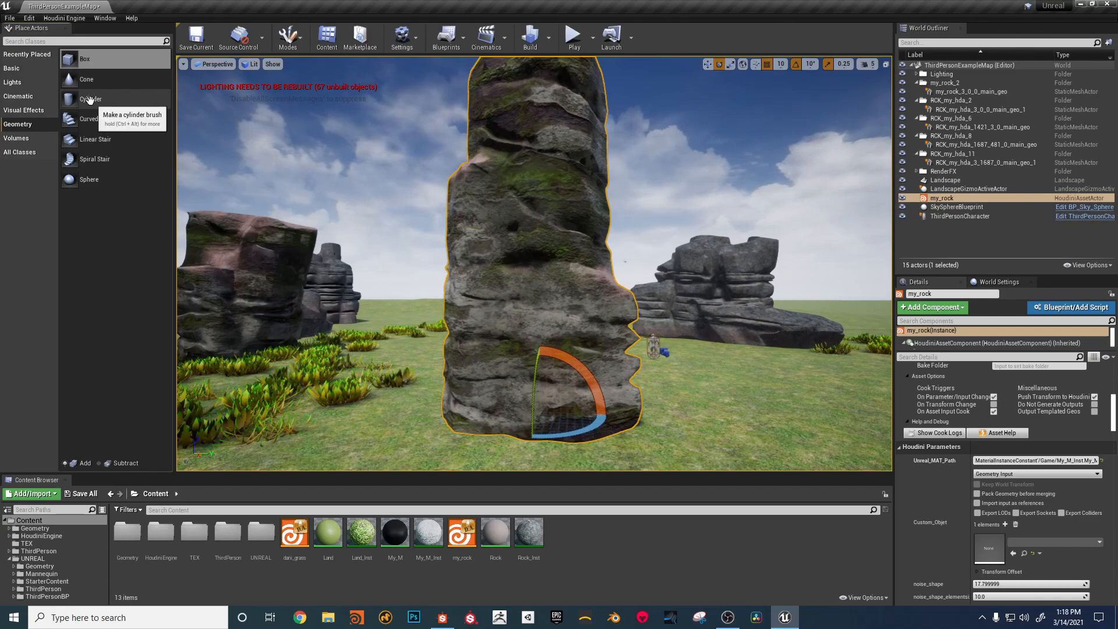
{"action": "left_click_drag", "start_coordinate": [89, 100], "coordinate": [680, 353]}
{"action": "left_click_drag", "start_coordinate": [740, 379], "coordinate": [741, 378]}
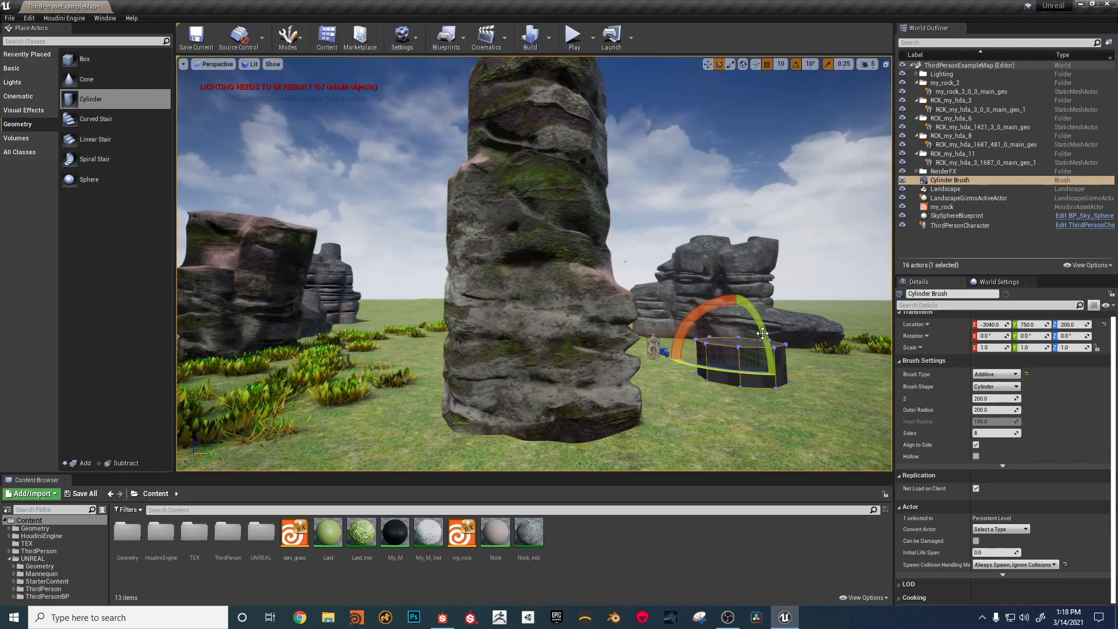
Step: Activate Brush Editing mode and raise the cylinder brush's top face to make it several times taller
{"action": "left_click", "coordinate": [285, 44]}
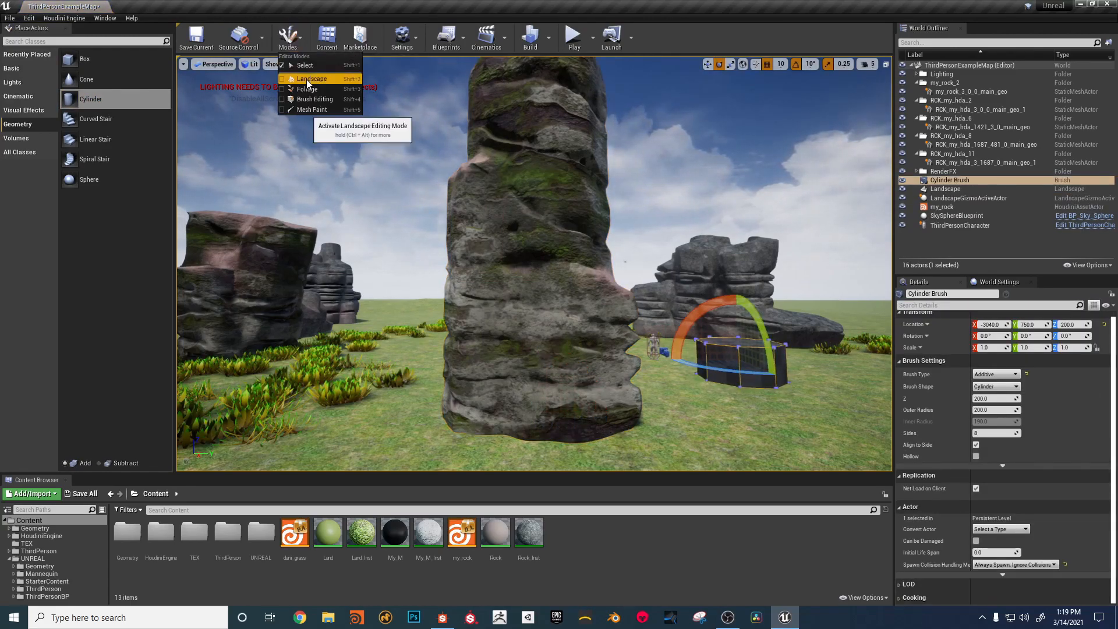
{"action": "left_click", "coordinate": [312, 100]}
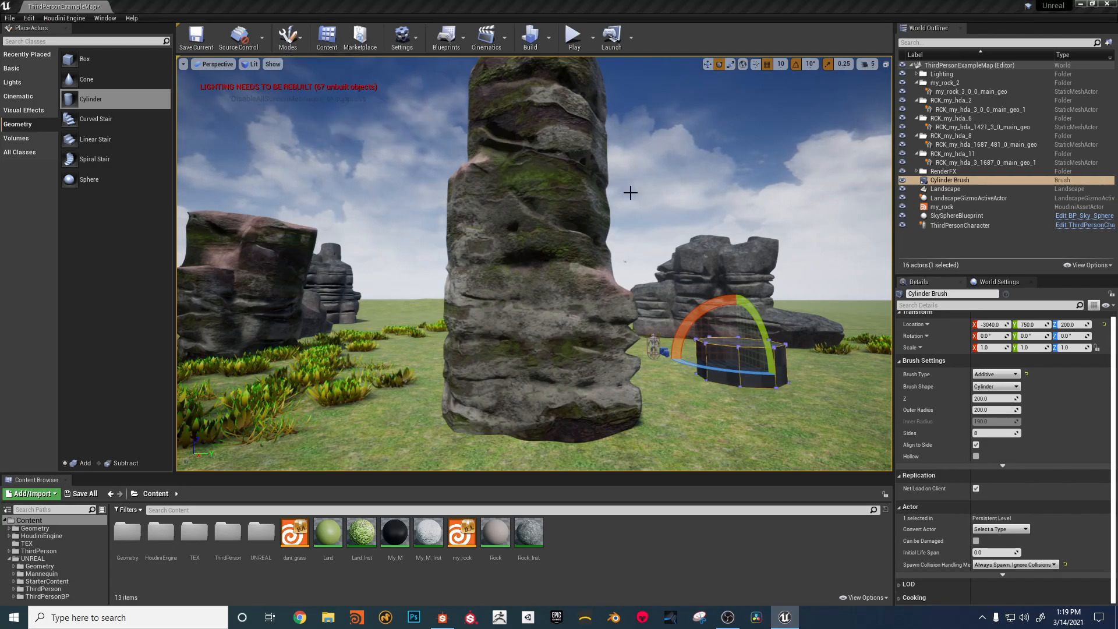
{"action": "left_click_drag", "start_coordinate": [753, 282], "coordinate": [750, 323], "text": "alt"}
{"action": "left_click", "coordinate": [727, 320]}
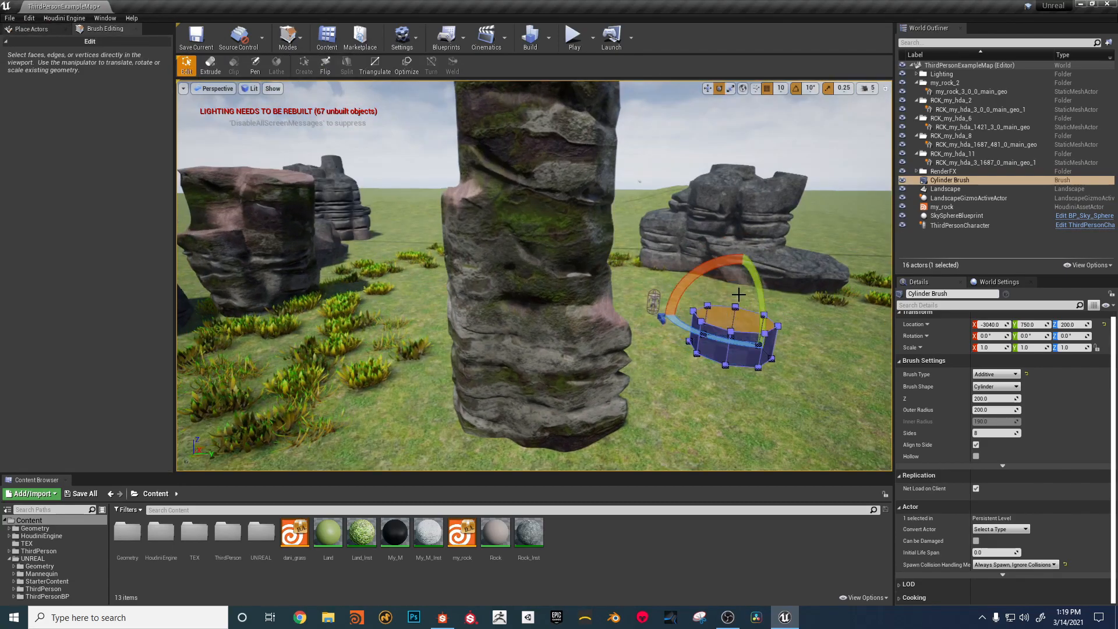
{"action": "key", "text": "w"}
{"action": "mouse_move", "coordinate": [740, 277]}
{"action": "left_mouse_down"}
{"action": "mouse_move", "coordinate": [754, 167]}
{"action": "mouse_move", "coordinate": [754, 180]}
{"action": "left_mouse_up"}
{"action": "left_click_drag", "start_coordinate": [803, 280], "coordinate": [848, 319], "text": "alt"}
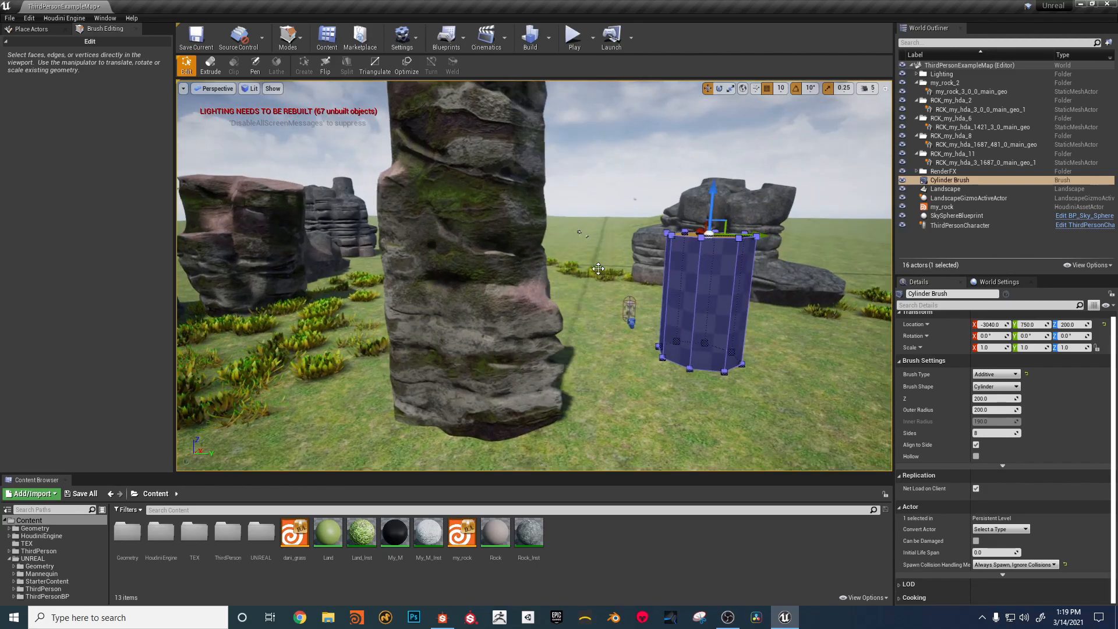
Step: Set the Custom_Objet input type of my_rock to World Outliner Input
{"action": "left_click", "coordinate": [941, 207]}
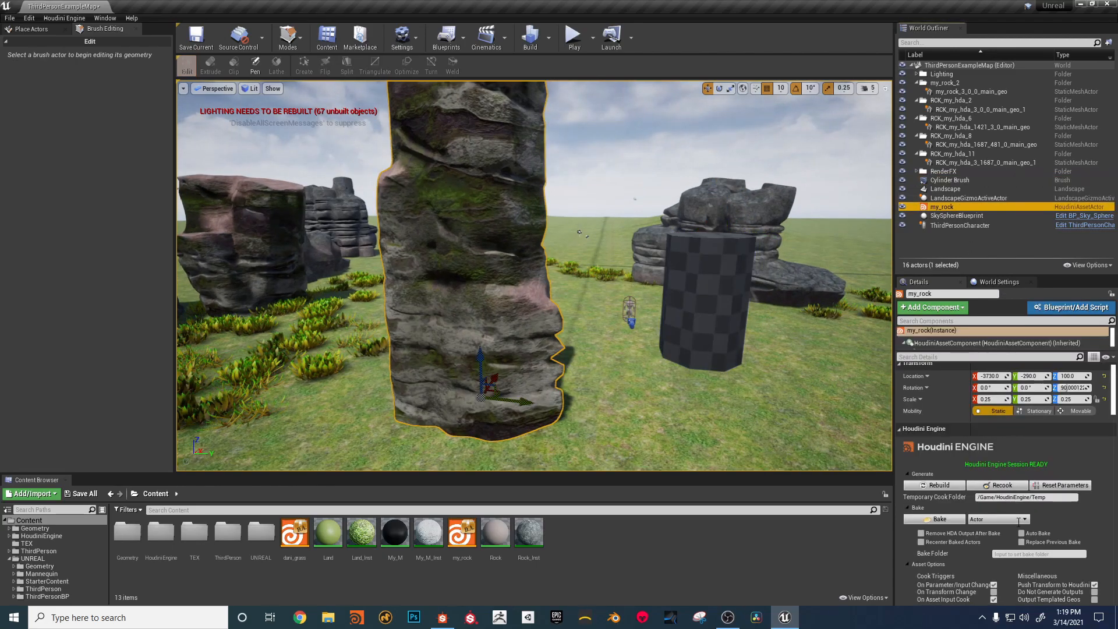
{"action": "scroll", "coordinate": [1008, 503], "scroll_direction": "down", "scroll_amount": 5}
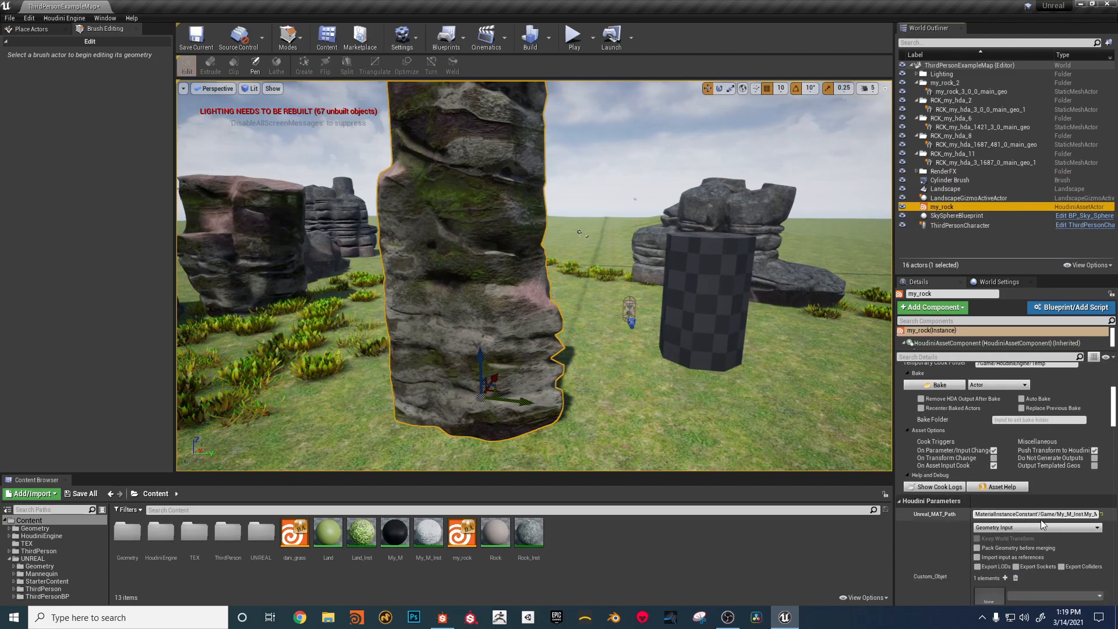
{"action": "scroll", "coordinate": [1041, 524], "scroll_direction": "down", "scroll_amount": 1}
{"action": "left_click", "coordinate": [1031, 512]}
{"action": "left_click", "coordinate": [1001, 547]}
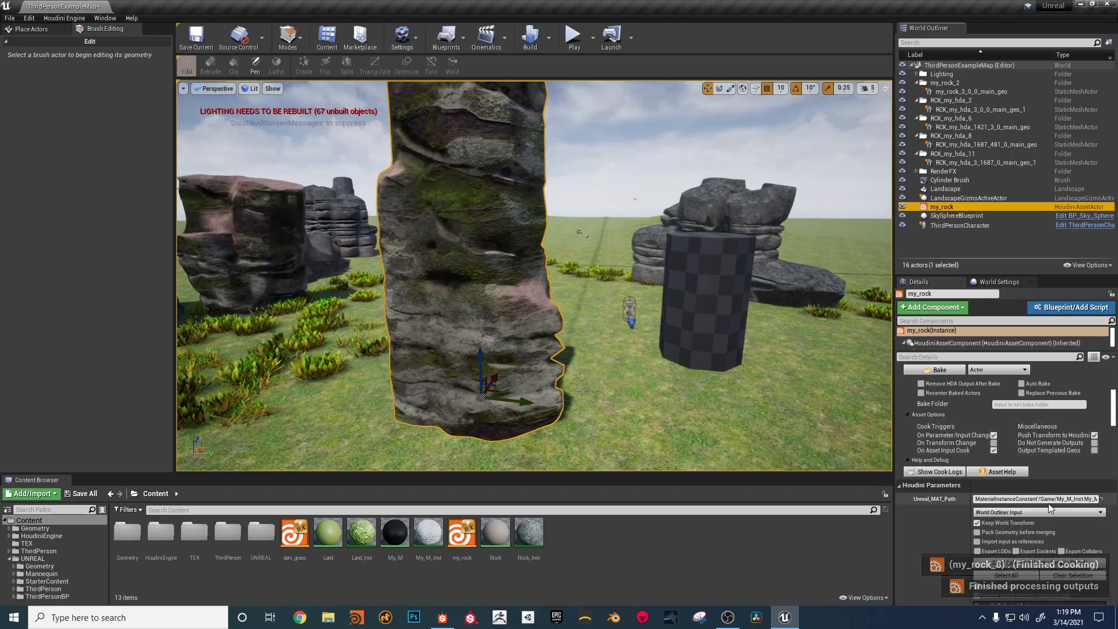
Step: Assign the Cylinder Brush as the selected actor for my_rock's Custom_Objet input
{"action": "left_click", "coordinate": [1025, 563]}
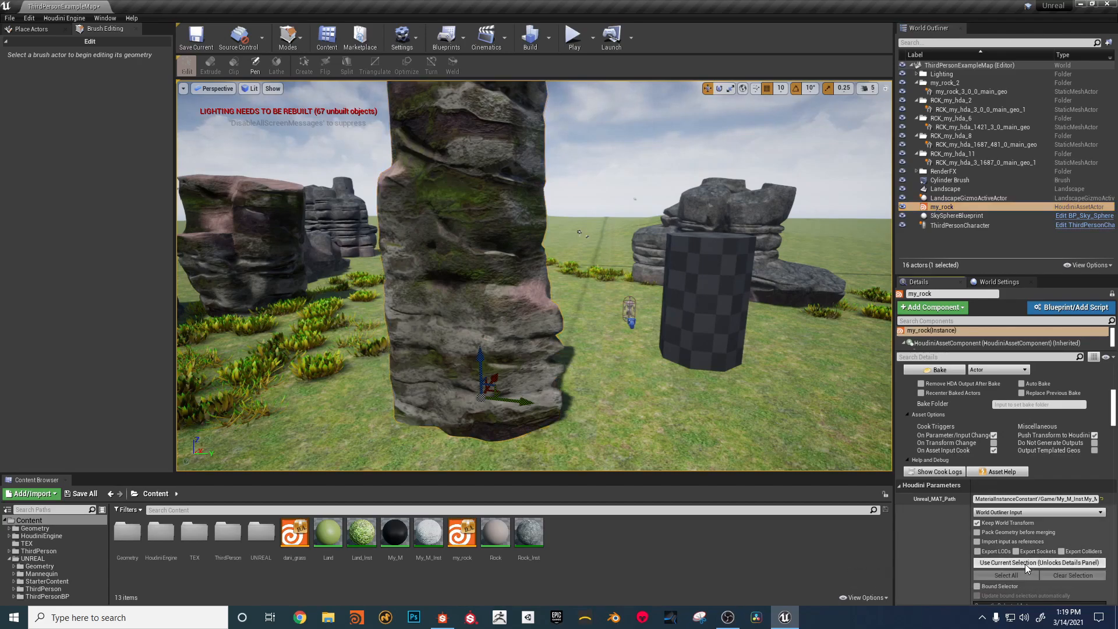
{"action": "left_click", "coordinate": [731, 280]}
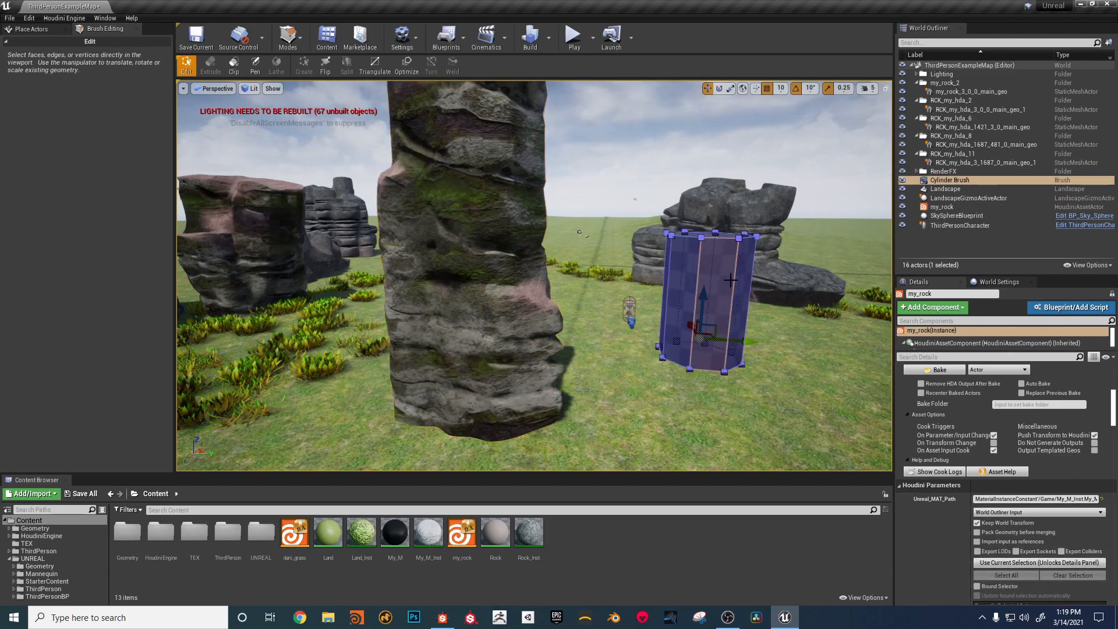
{"action": "left_click", "coordinate": [1018, 563]}
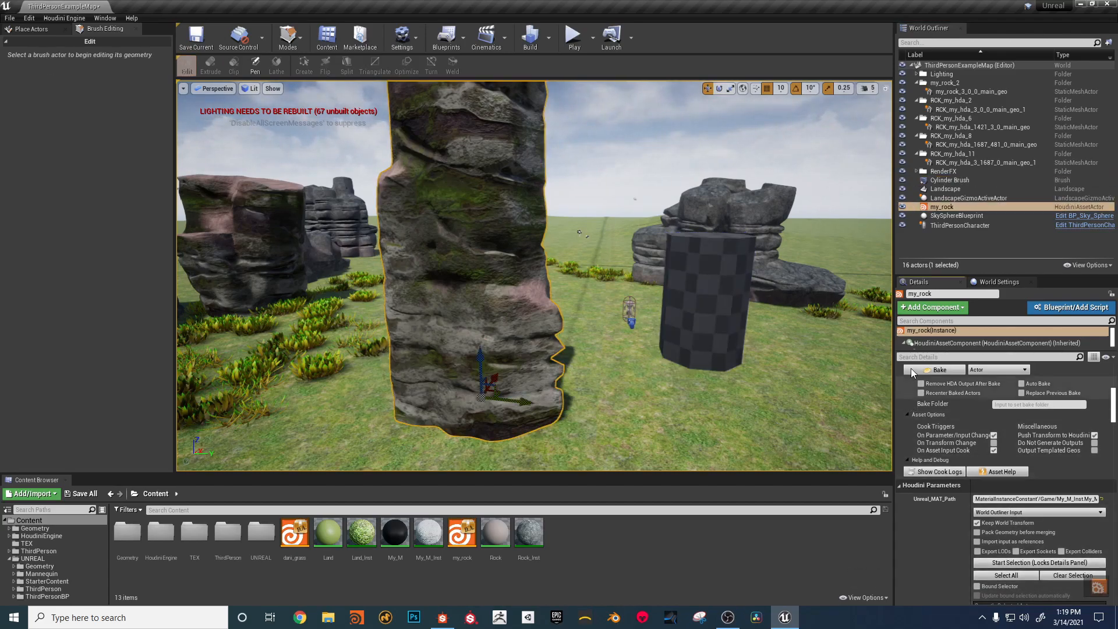
Step: Extrude one side face of the cylinder brush outward into a long wall towards the rock
{"action": "left_click_drag", "start_coordinate": [524, 291], "coordinate": [618, 250], "text": "alt"}
{"action": "right_click_drag", "start_coordinate": [617, 250], "coordinate": [536, 251], "text": "alt"}
{"action": "mouse_move", "coordinate": [536, 251]}
{"action": "left_mouse_down", "text": "alt"}
{"action": "mouse_move", "coordinate": [518, 320]}
{"action": "mouse_move", "coordinate": [550, 238]}
{"action": "left_mouse_up", "text": "alt"}
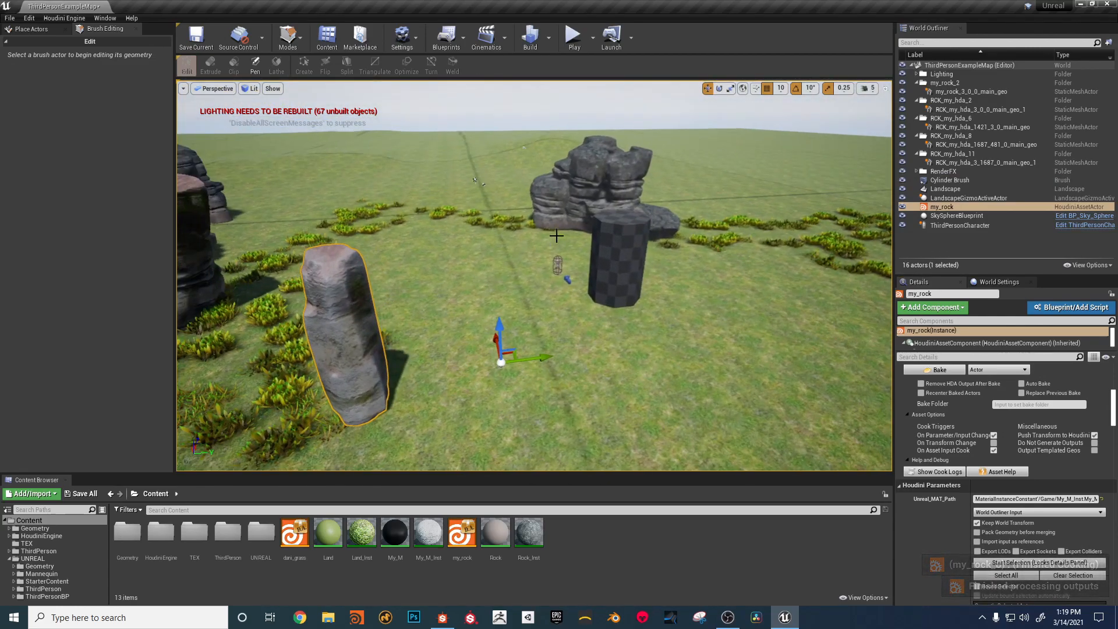
{"action": "left_click", "coordinate": [614, 244]}
{"action": "left_click_drag", "start_coordinate": [641, 251], "coordinate": [661, 259], "text": "alt"}
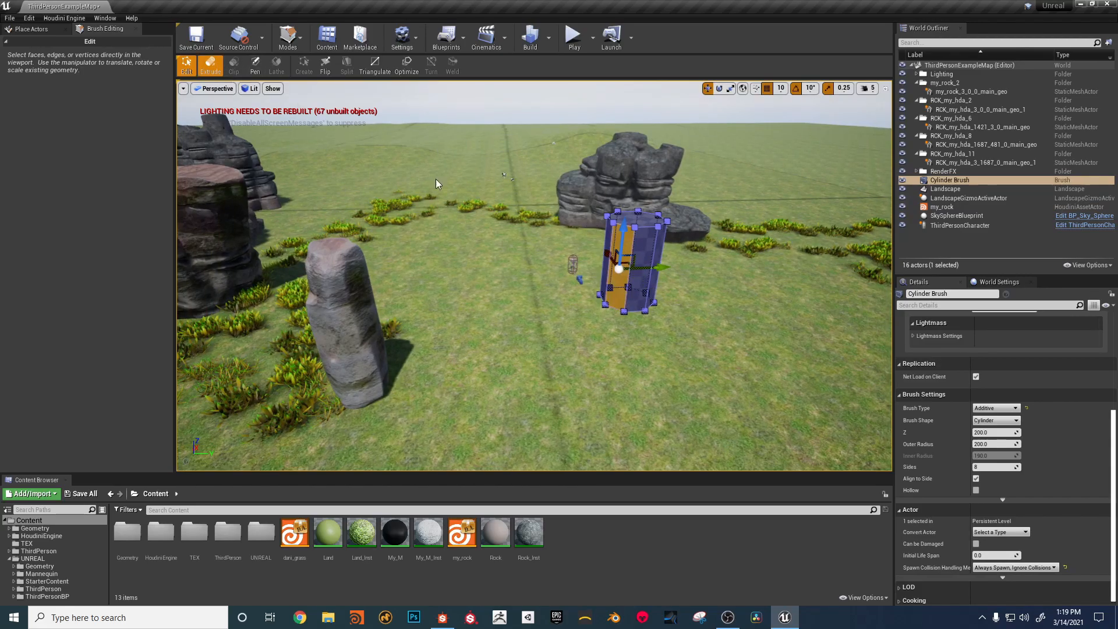
{"action": "left_click", "coordinate": [635, 330]}
{"action": "left_click_drag", "start_coordinate": [594, 293], "coordinate": [495, 357]}
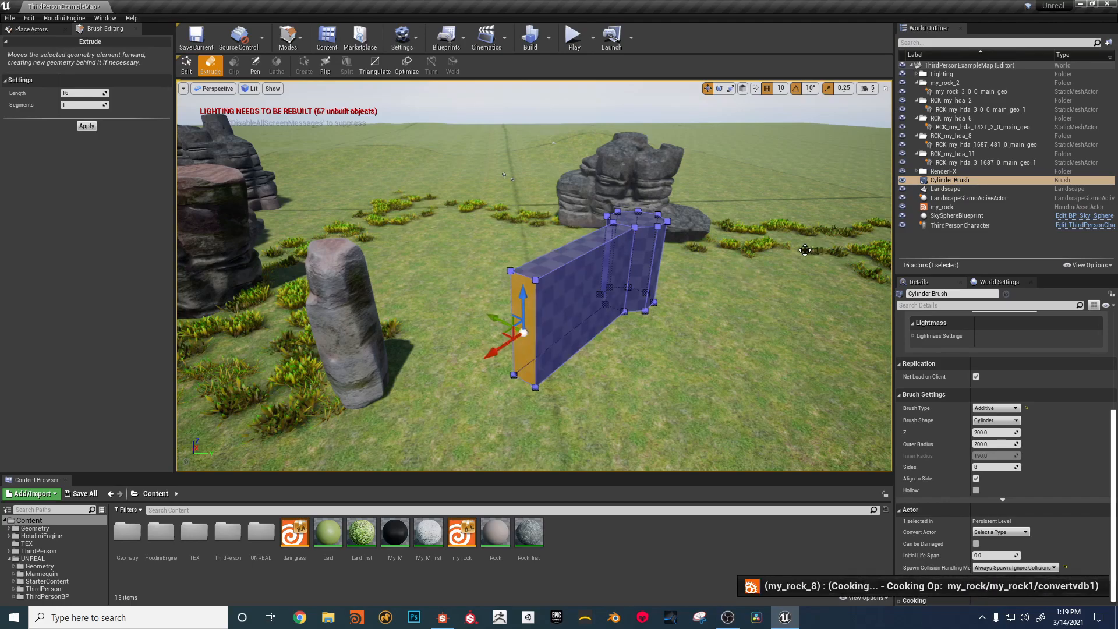
Step: Extrude another side face of the cylinder brush into a second long wall at an angle to the first
{"action": "mouse_move", "coordinate": [469, 294]}
{"action": "left_mouse_down", "text": "alt"}
{"action": "mouse_move", "coordinate": [512, 279]}
{"action": "mouse_move", "coordinate": [536, 233]}
{"action": "mouse_move", "coordinate": [480, 279]}
{"action": "mouse_move", "coordinate": [466, 335]}
{"action": "mouse_move", "coordinate": [557, 279]}
{"action": "left_mouse_up", "text": "alt"}
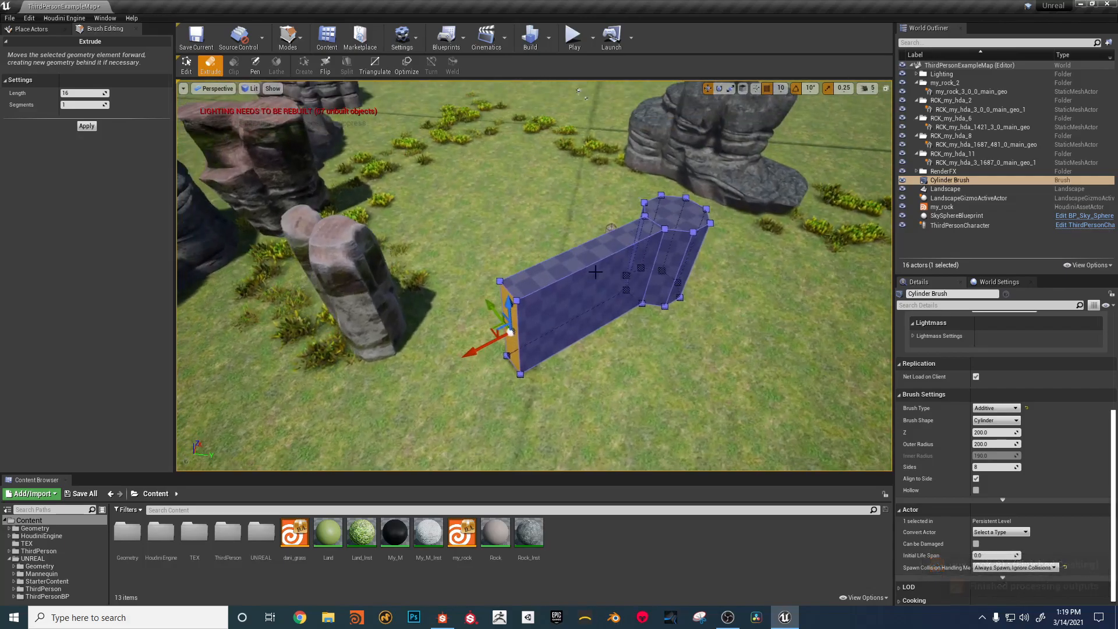
{"action": "left_click_drag", "start_coordinate": [703, 247], "coordinate": [722, 265], "text": "alt"}
{"action": "left_click", "coordinate": [722, 265]}
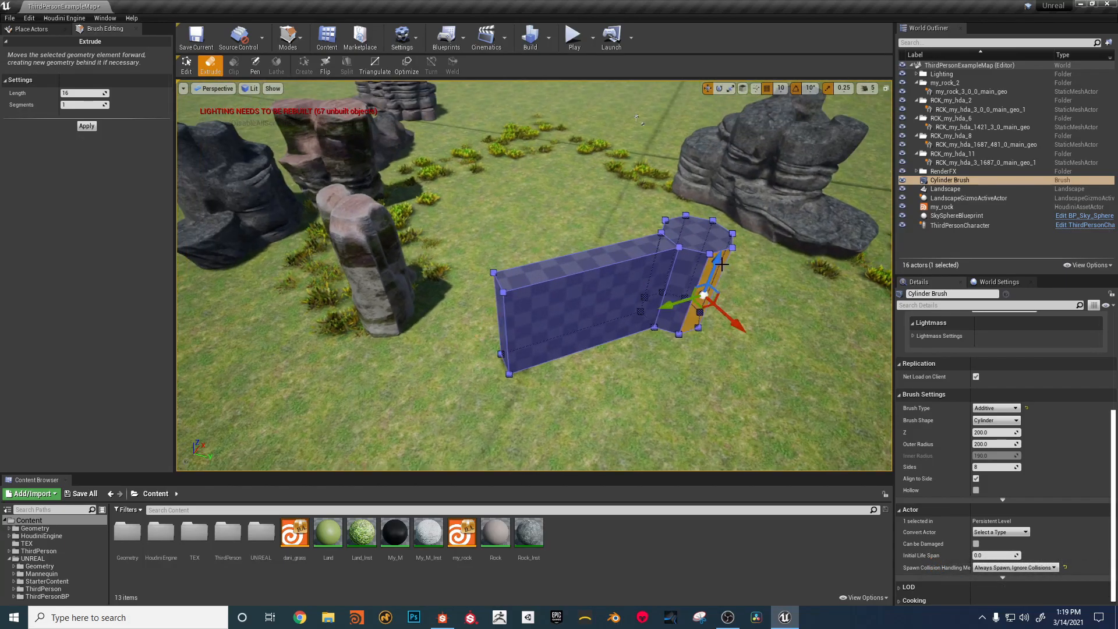
{"action": "left_click_drag", "start_coordinate": [743, 332], "coordinate": [893, 444]}
{"action": "left_click_drag", "start_coordinate": [607, 214], "coordinate": [615, 201], "text": "alt"}
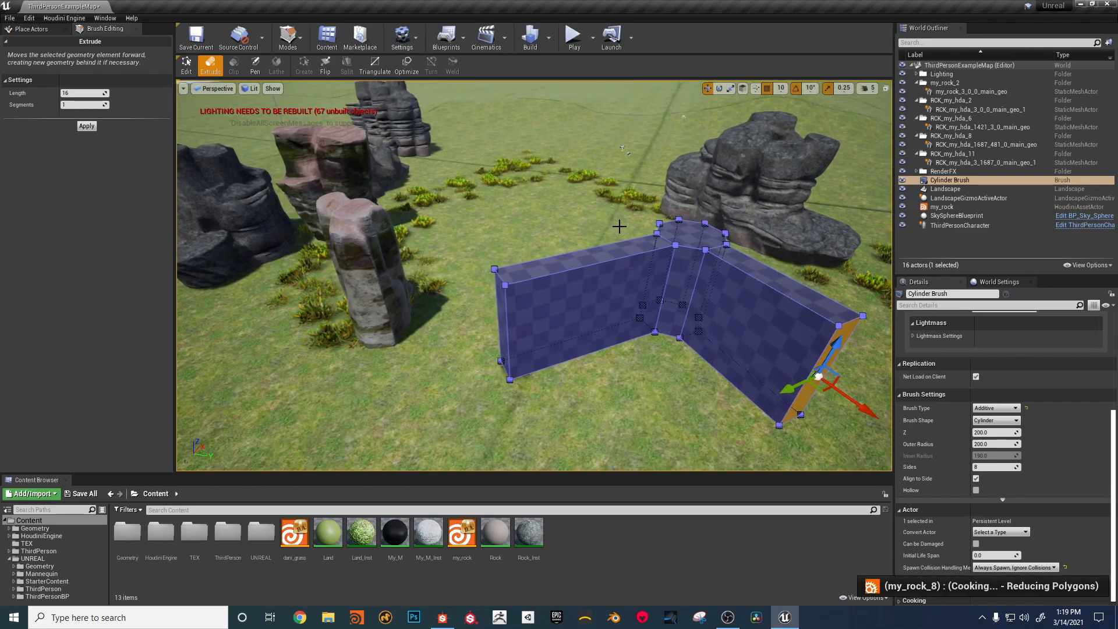
{"action": "left_click_drag", "start_coordinate": [627, 239], "coordinate": [634, 196], "text": "alt"}
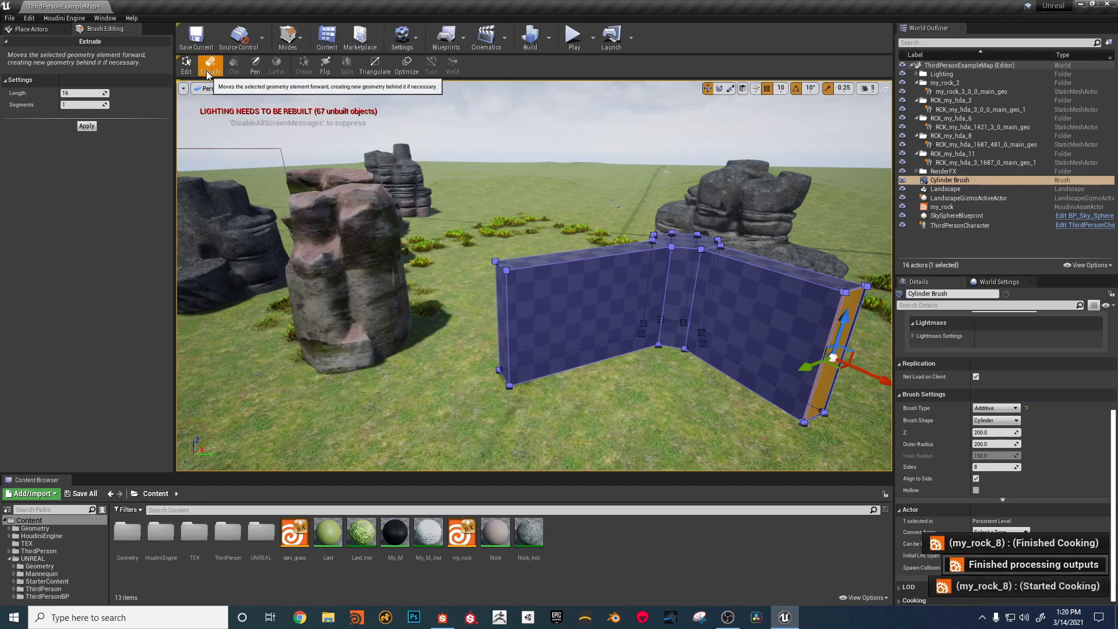
Step: Switch to the brush Edit tool and shift the first wall's long side face to thicken and skew that wall
{"action": "left_click", "coordinate": [186, 64]}
{"action": "left_click_drag", "start_coordinate": [652, 251], "coordinate": [656, 273], "text": "alt"}
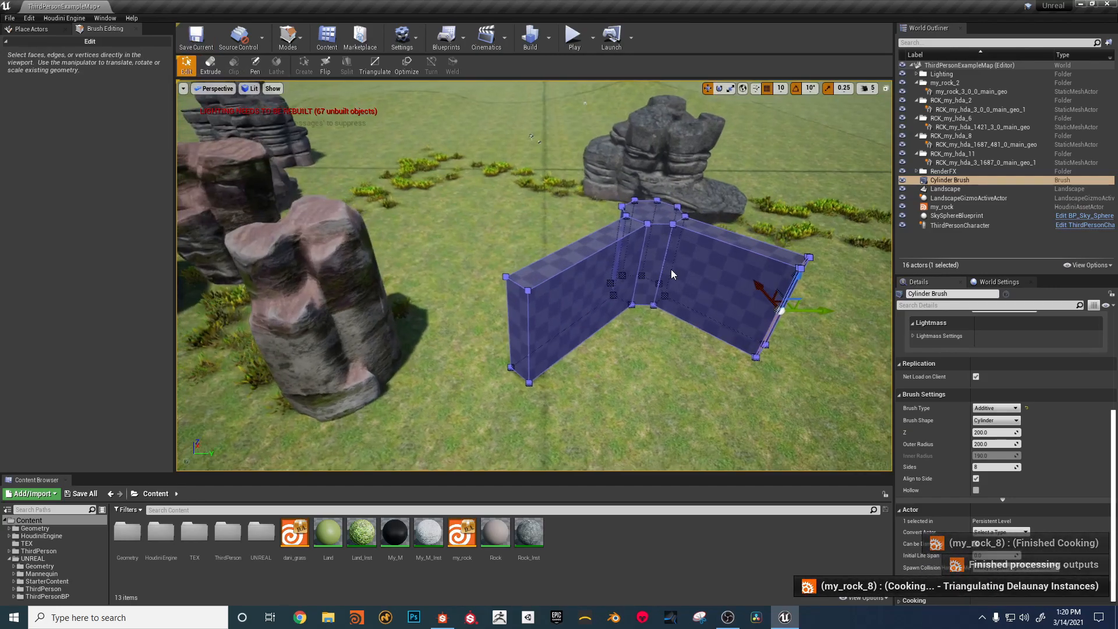
{"action": "left_click_drag", "start_coordinate": [762, 279], "coordinate": [793, 336]}
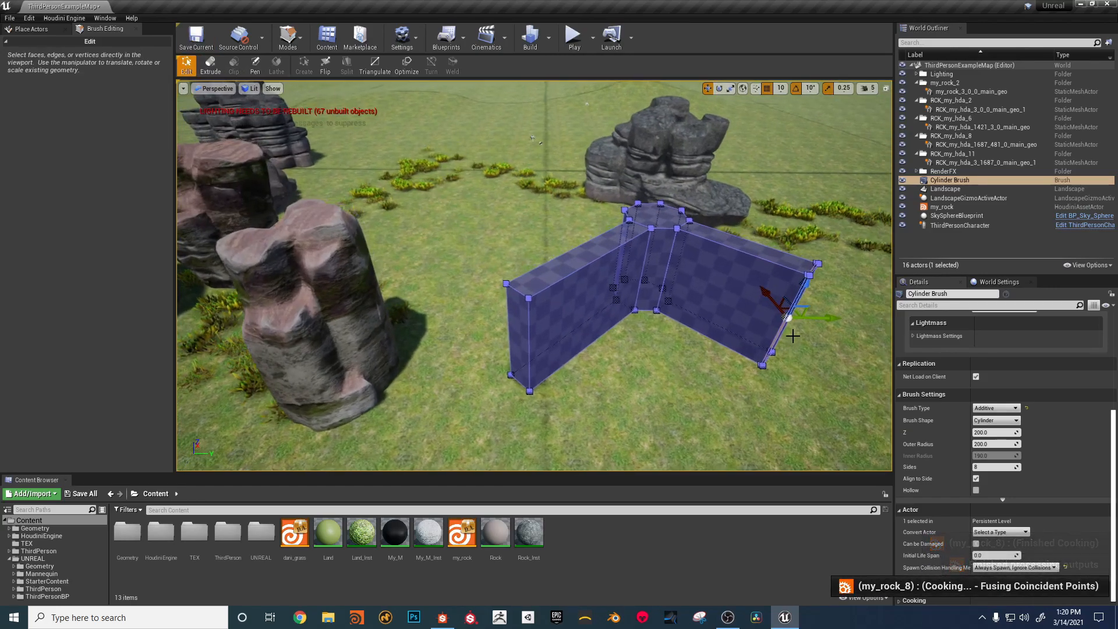
{"action": "left_click", "coordinate": [532, 298]}
{"action": "left_click_drag", "start_coordinate": [595, 304], "coordinate": [644, 274]}
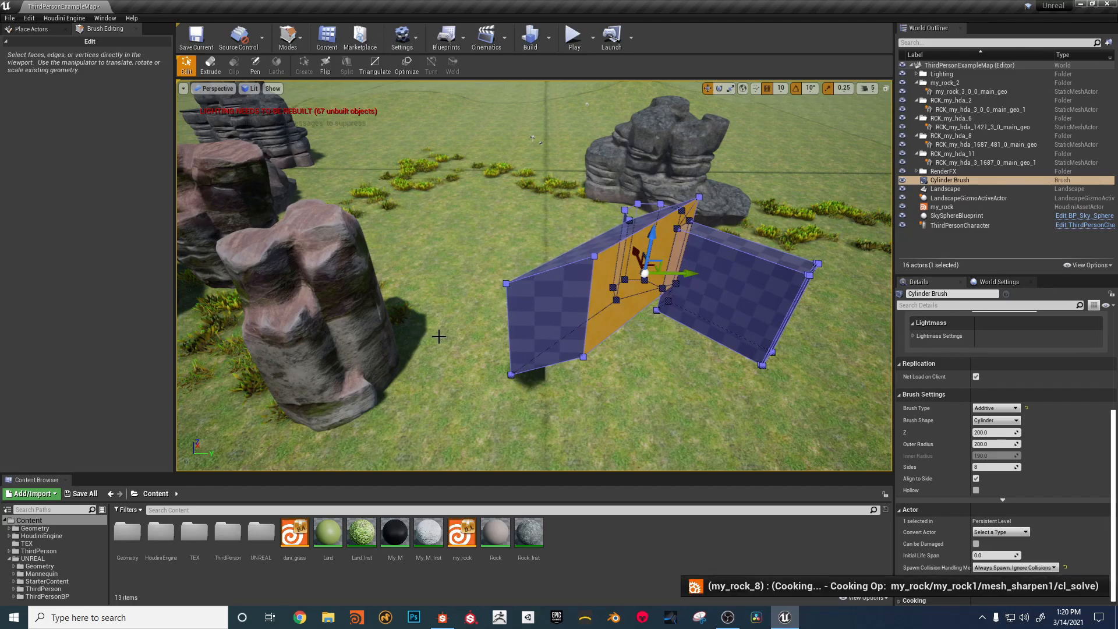
{"action": "left_click_drag", "start_coordinate": [447, 332], "coordinate": [431, 272], "text": "alt"}
Step: Reselect my_rock and set its Custom_Objet input type back to Geometry Input
{"action": "scroll", "coordinate": [1011, 476], "scroll_direction": "down", "scroll_amount": 2}
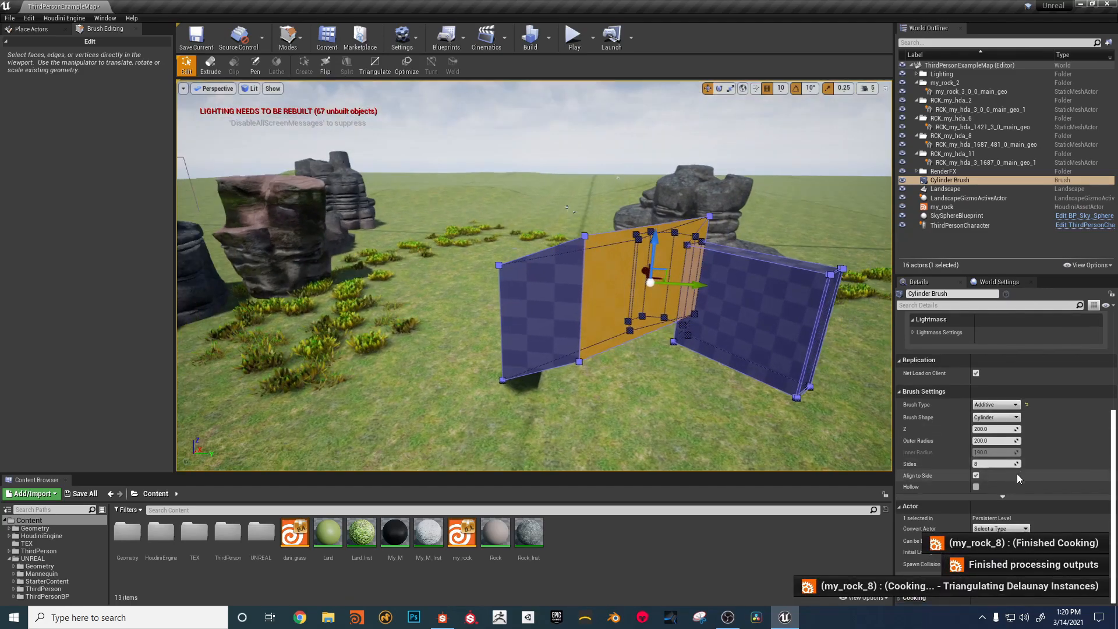
{"action": "scroll", "coordinate": [1043, 477], "scroll_direction": "up", "scroll_amount": 5}
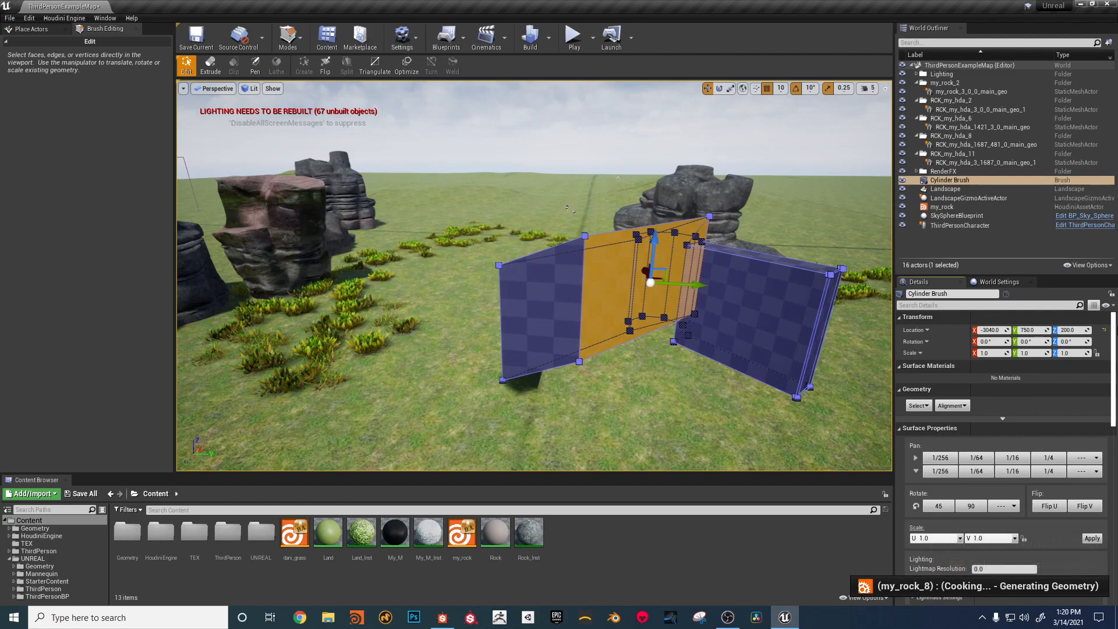
{"action": "left_click_drag", "start_coordinate": [1115, 330], "coordinate": [1114, 332]}
{"action": "mouse_move", "coordinate": [583, 350]}
{"action": "left_mouse_down", "text": "alt"}
{"action": "mouse_move", "coordinate": [587, 390]}
{"action": "mouse_move", "coordinate": [583, 308]}
{"action": "left_mouse_up", "text": "alt"}
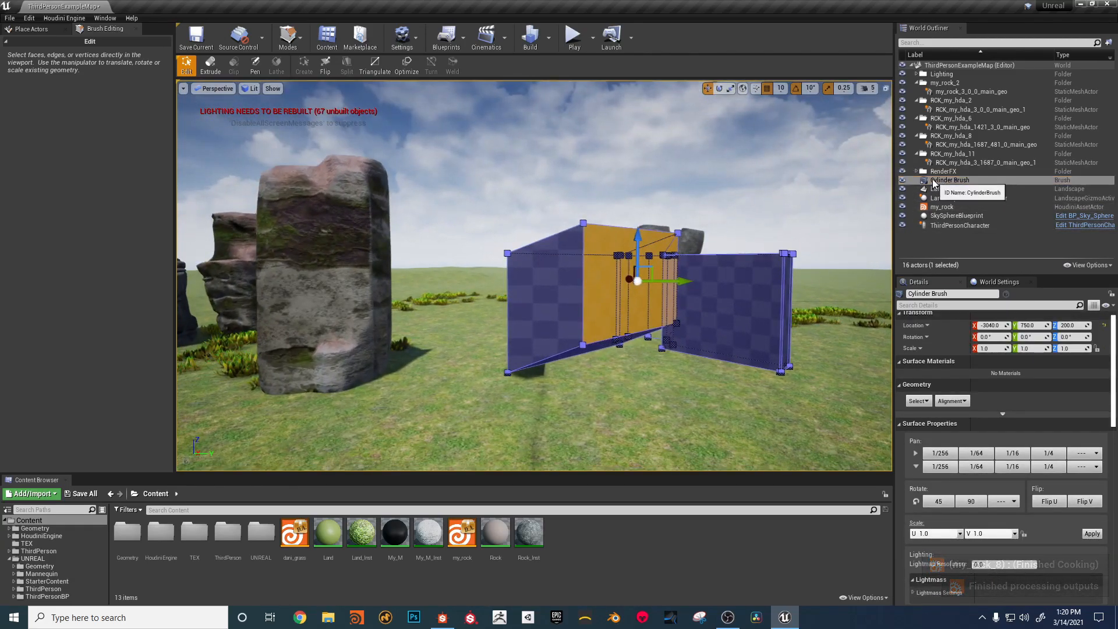
{"action": "left_click", "coordinate": [942, 207]}
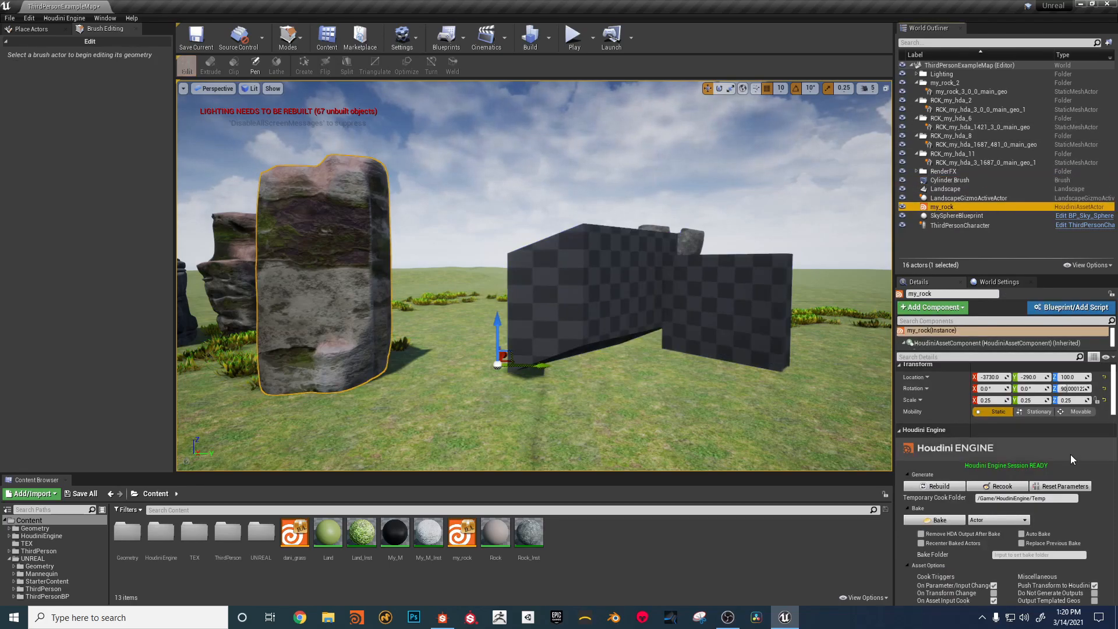
{"action": "scroll", "coordinate": [1031, 510], "scroll_direction": "down", "scroll_amount": 8}
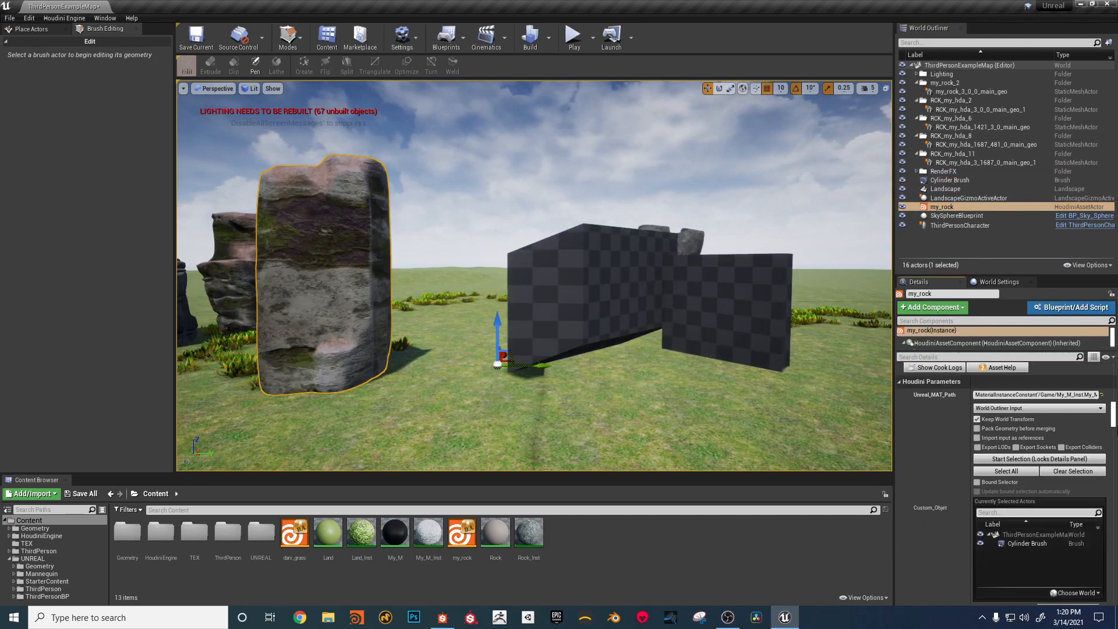
{"action": "left_click", "coordinate": [1031, 459]}
{"action": "left_click", "coordinate": [1010, 466]}
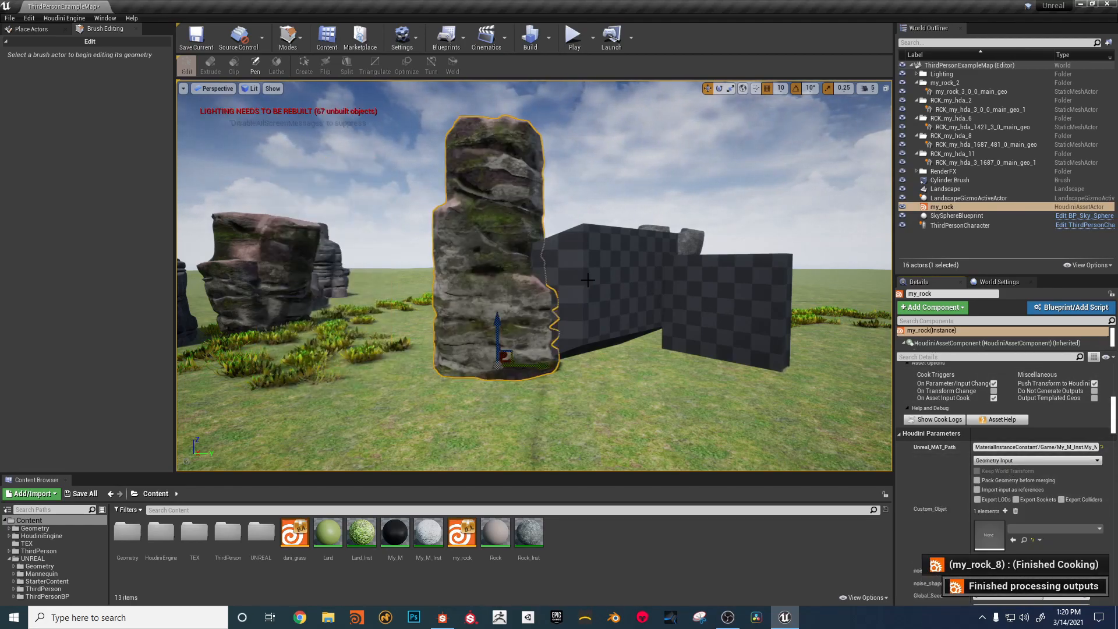
Step: Delete the Cylinder Brush actor from the level, confirming removal despite its reference by the rock asset
{"action": "left_click", "coordinate": [709, 283]}
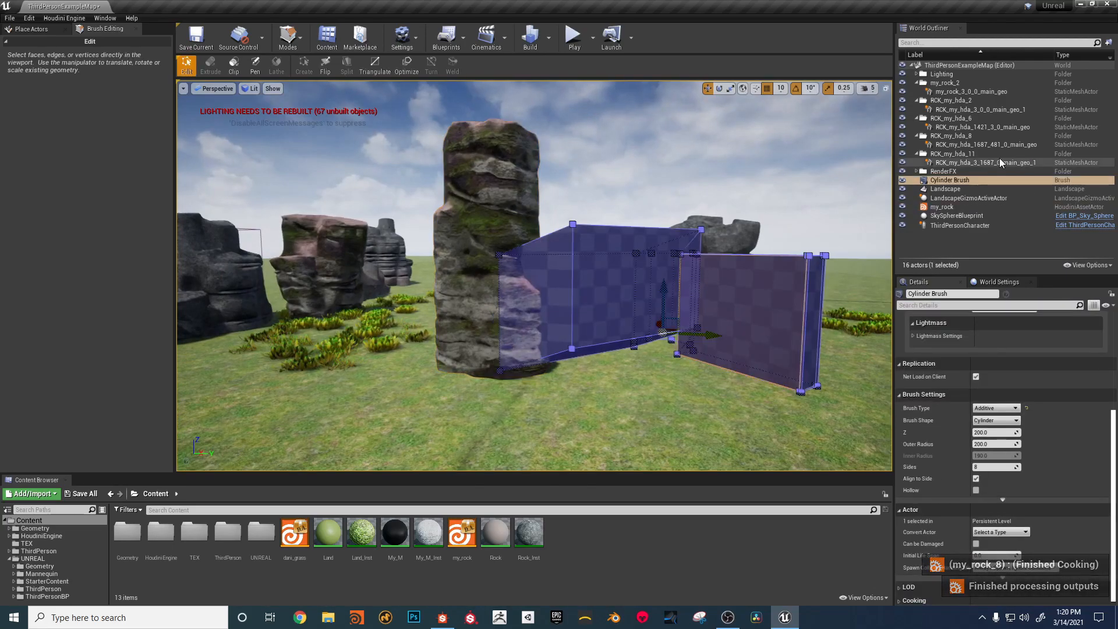
{"action": "left_click", "coordinate": [950, 175]}
{"action": "left_click", "coordinate": [949, 181]}
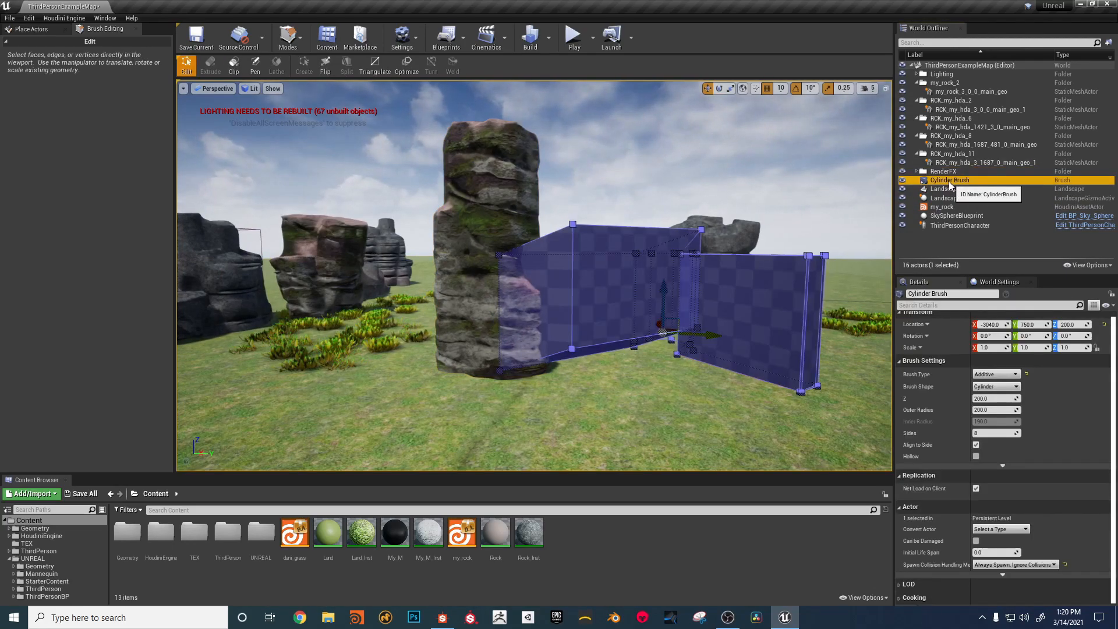
{"action": "key", "text": "Delete"}
{"action": "left_click", "coordinate": [728, 355]}
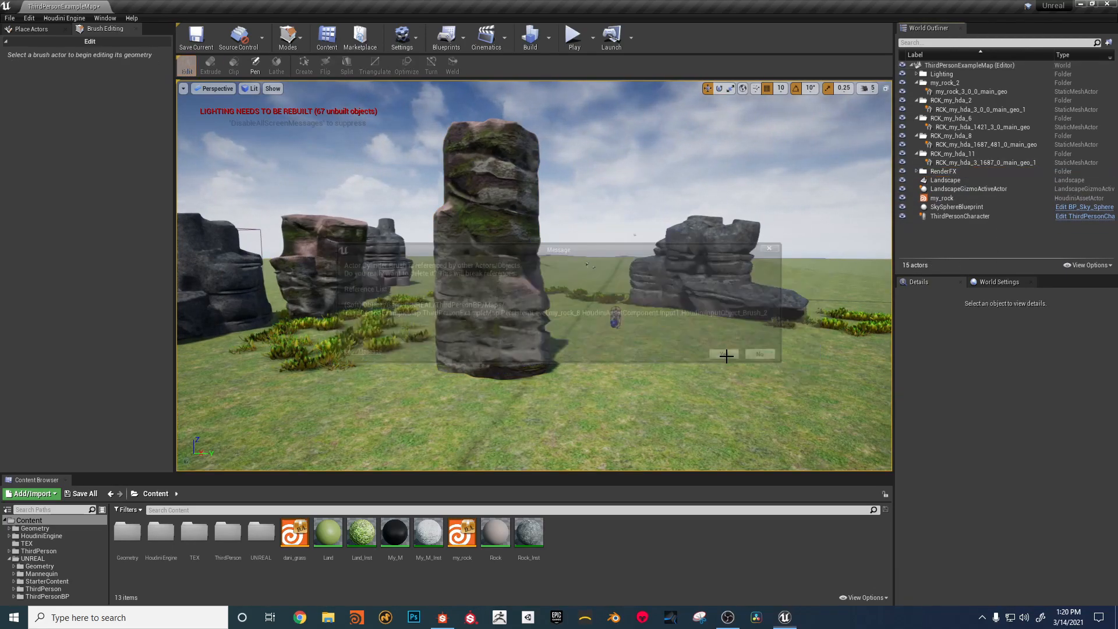
Step: Select my_rock and set its extrude_max to about 2.81 and jiter_single_seed to about 3.03
{"action": "left_click", "coordinate": [516, 230]}
{"action": "scroll", "coordinate": [1081, 457], "scroll_direction": "down", "scroll_amount": 2}
{"action": "scroll", "coordinate": [1074, 497], "scroll_direction": "down", "scroll_amount": 8}
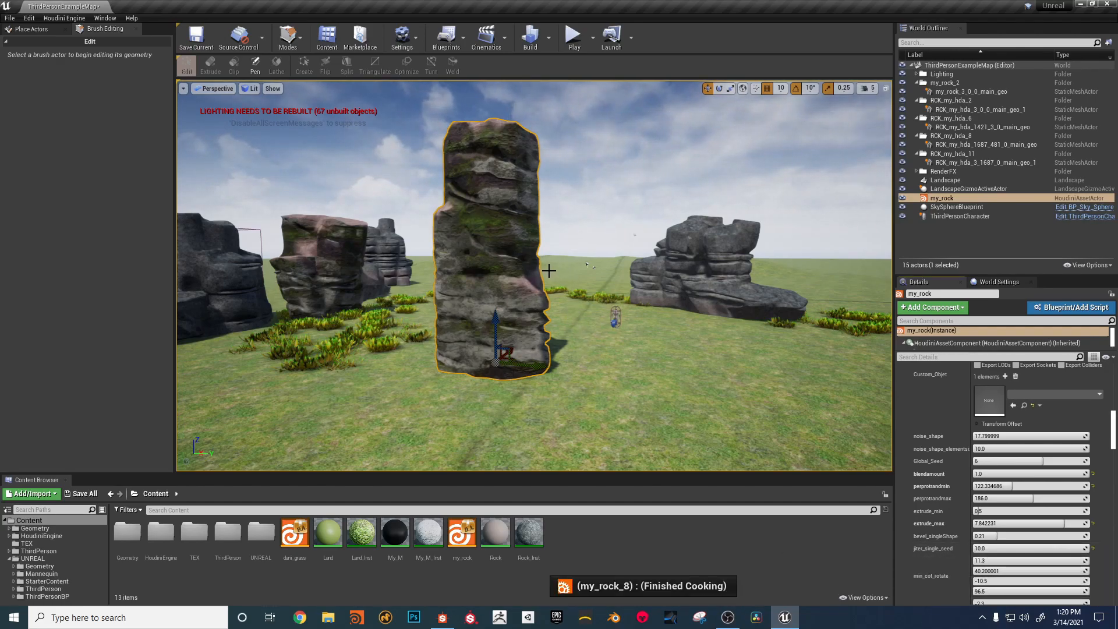
{"action": "left_click_drag", "start_coordinate": [546, 286], "coordinate": [559, 245], "text": "alt"}
{"action": "mouse_move", "coordinate": [643, 378]}
{"action": "right_mouse_down"}
{"action": "mouse_move", "coordinate": [629, 381]}
{"action": "mouse_move", "coordinate": [638, 396]}
{"action": "mouse_move", "coordinate": [644, 378]}
{"action": "right_mouse_up"}
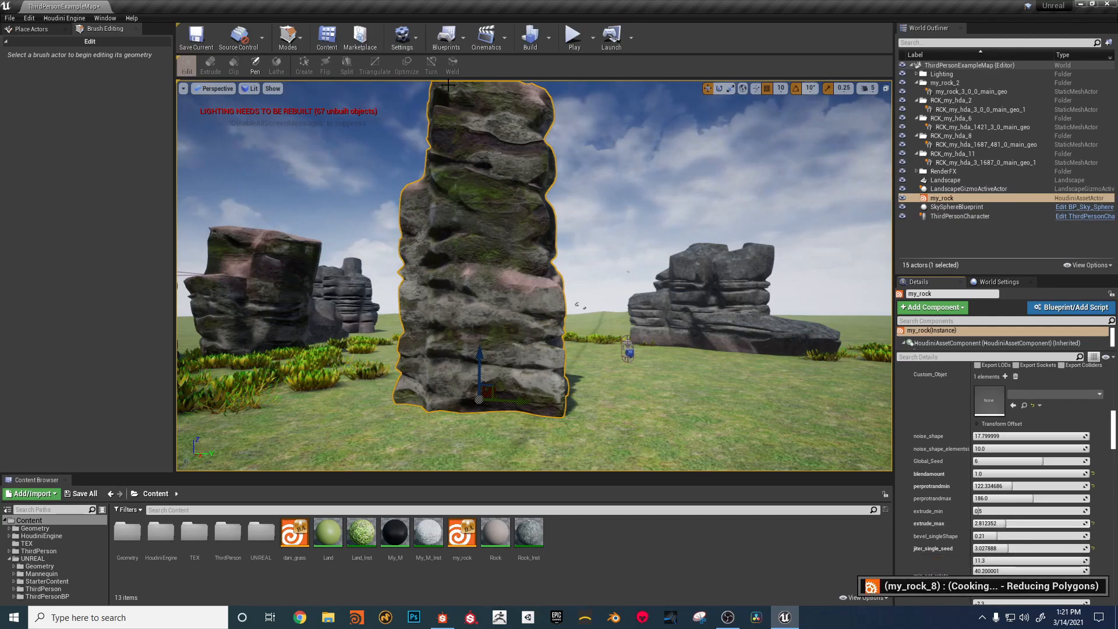
{"action": "mouse_move", "coordinate": [581, 354]}
{"action": "left_mouse_down", "text": "alt"}
{"action": "mouse_move", "coordinate": [588, 419]}
{"action": "mouse_move", "coordinate": [583, 366]}
{"action": "left_mouse_up", "text": "alt"}
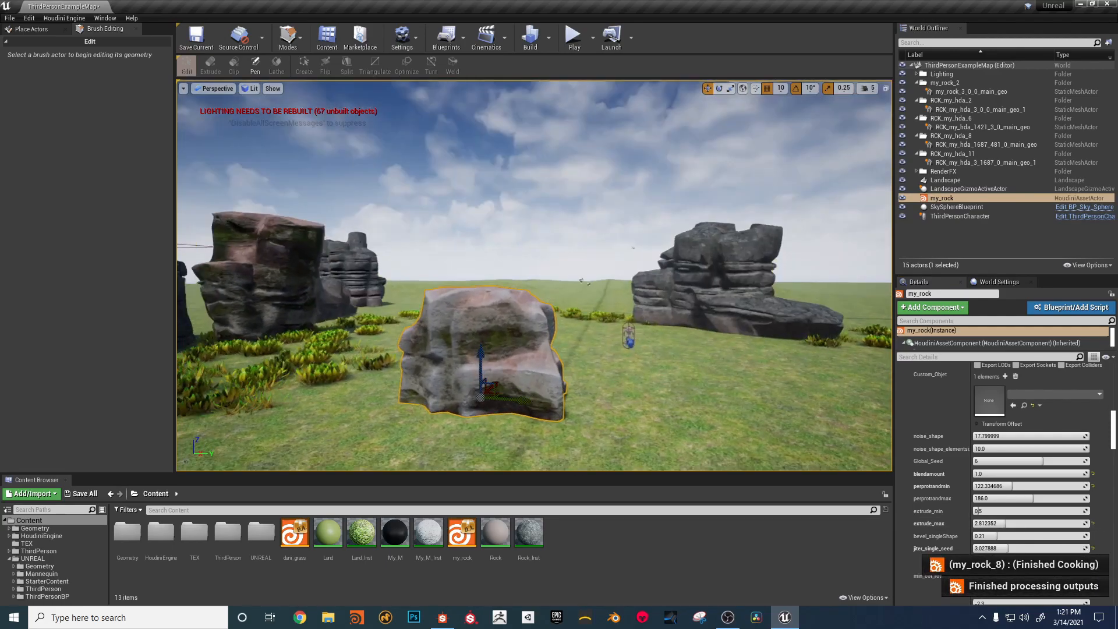
Step: Raise my_rock's extrude_min to about 8.17 and view the reshaped rock
{"action": "left_click_drag", "start_coordinate": [988, 510], "coordinate": [1065, 510]}
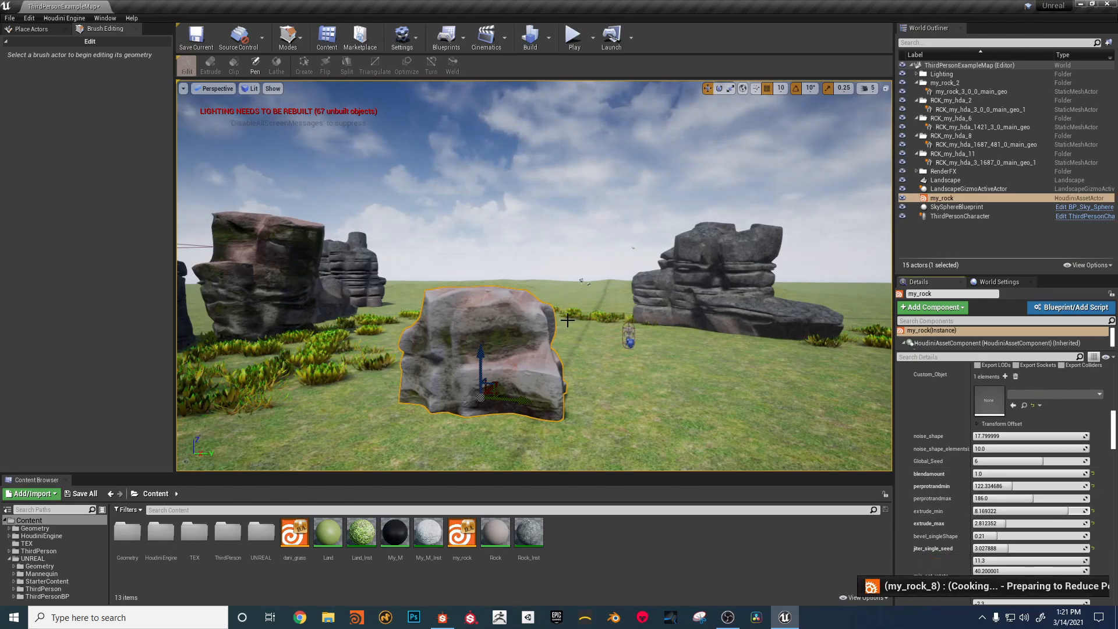
{"action": "scroll", "coordinate": [603, 313], "scroll_direction": "down", "scroll_amount": 3}
{"action": "left_click_drag", "start_coordinate": [602, 313], "coordinate": [634, 315], "text": "alt"}
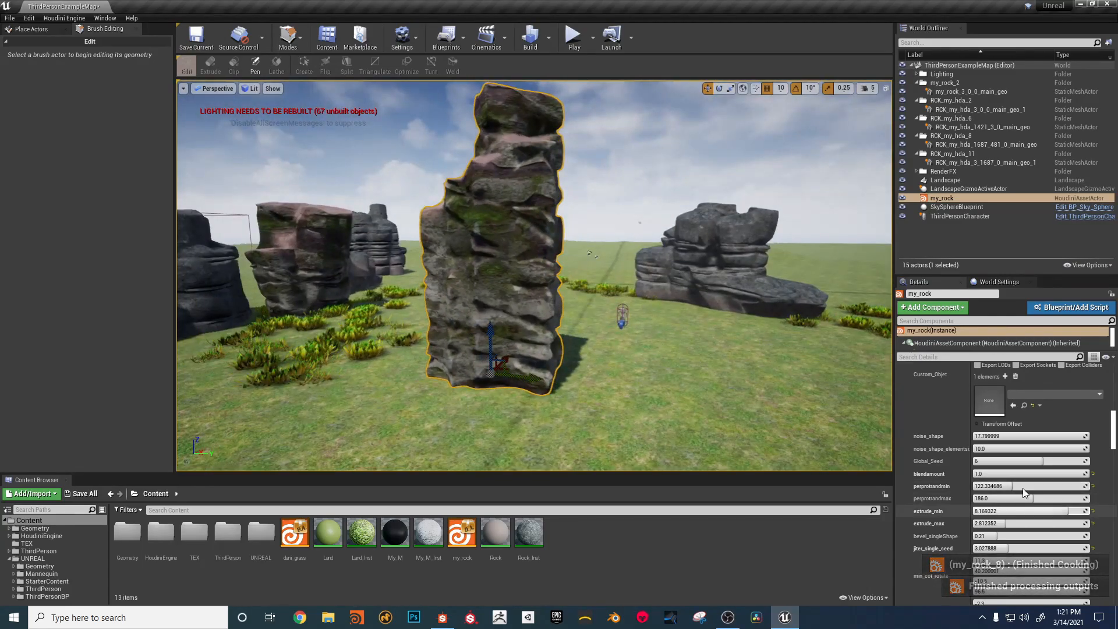
Step: Reset my_rock's extrude_min and extrude_max to their defaults and examine the rock's surface up close
{"action": "left_click", "coordinate": [1093, 512]}
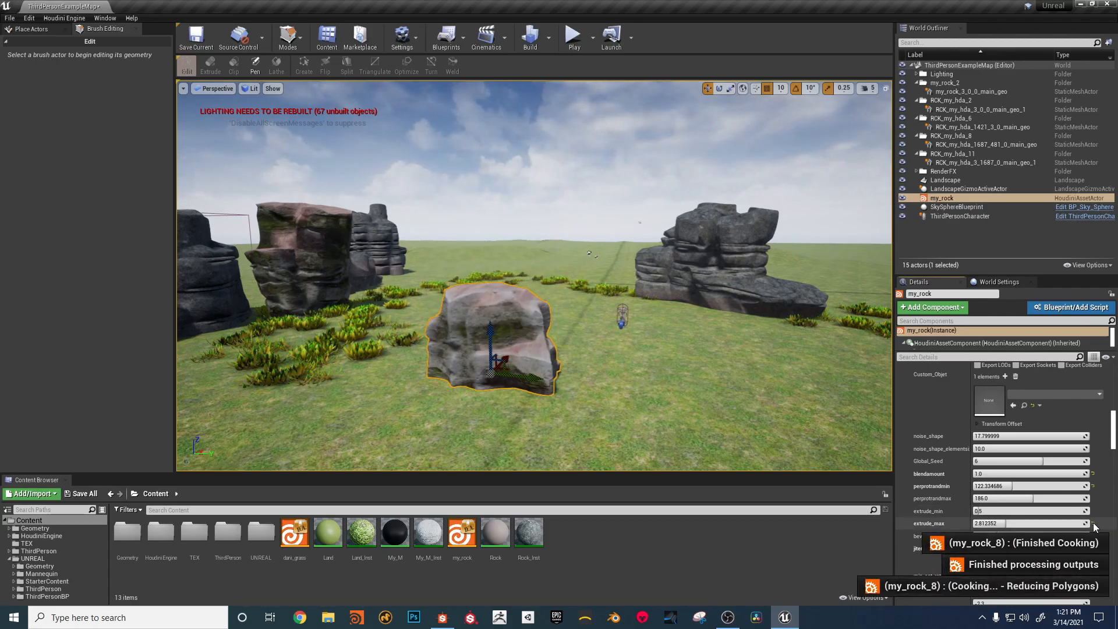
{"action": "left_click", "coordinate": [1093, 524]}
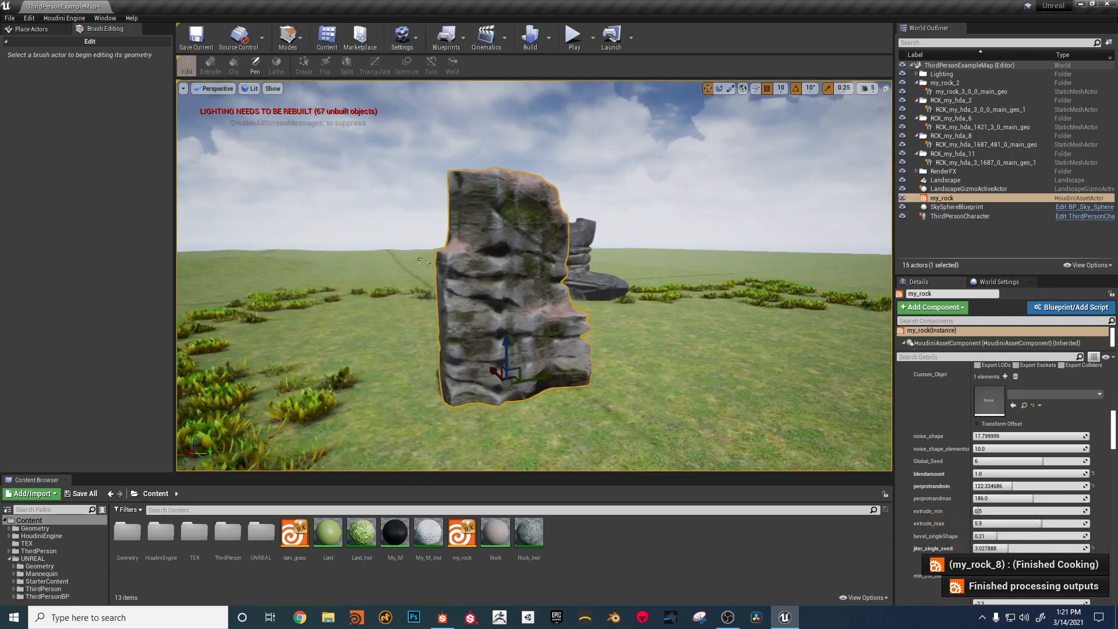
{"action": "right_click_drag", "start_coordinate": [552, 291], "coordinate": [545, 280]}
{"action": "scroll", "coordinate": [544, 294], "scroll_direction": "up", "scroll_amount": 4}
{"action": "middle_click_drag", "start_coordinate": [544, 279], "coordinate": [544, 239]}
{"action": "scroll", "coordinate": [544, 276], "scroll_direction": "up", "scroll_amount": 4}
{"action": "scroll", "coordinate": [544, 276], "scroll_direction": "down", "scroll_amount": 5}
{"action": "left_click_drag", "start_coordinate": [537, 430], "coordinate": [538, 442], "text": "alt"}
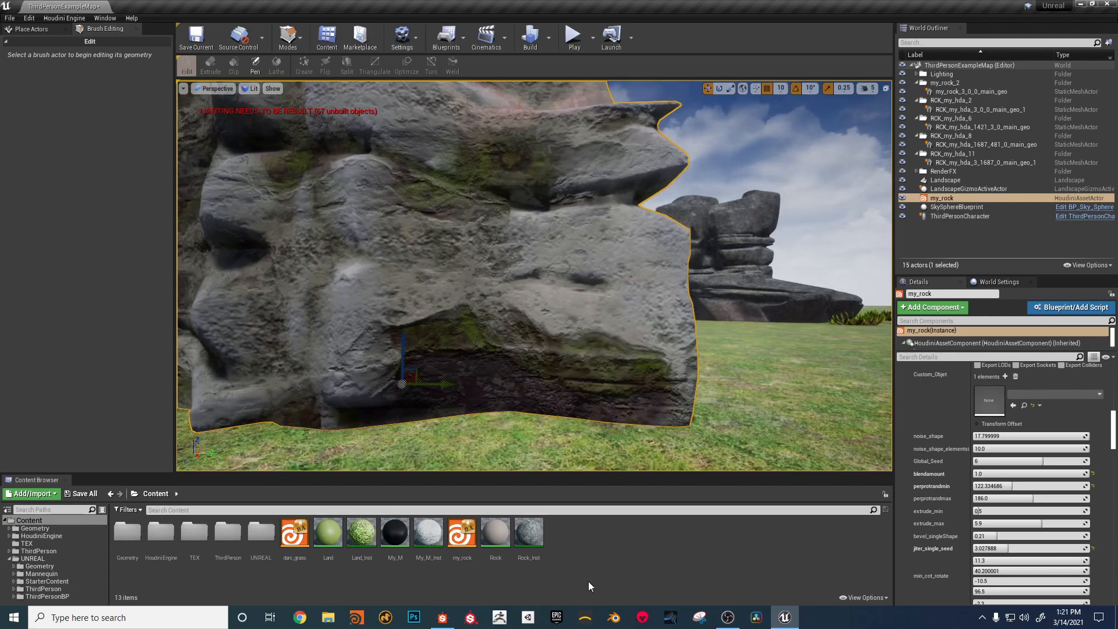
Step: Switch to Substance Designer, examine the rock material on the rounded cylinder preview, and return to Unreal
{"action": "left_click", "coordinate": [452, 624]}
{"action": "left_click_drag", "start_coordinate": [442, 431], "coordinate": [369, 414]}
{"action": "scroll", "coordinate": [393, 391], "scroll_direction": "up", "scroll_amount": 5}
{"action": "scroll", "coordinate": [379, 450], "scroll_direction": "down", "scroll_amount": 5}
{"action": "middle_click_drag", "start_coordinate": [519, 152], "coordinate": [401, 132]}
{"action": "left_click_drag", "start_coordinate": [441, 427], "coordinate": [417, 449]}
{"action": "scroll", "coordinate": [416, 452], "scroll_direction": "up", "scroll_amount": 3}
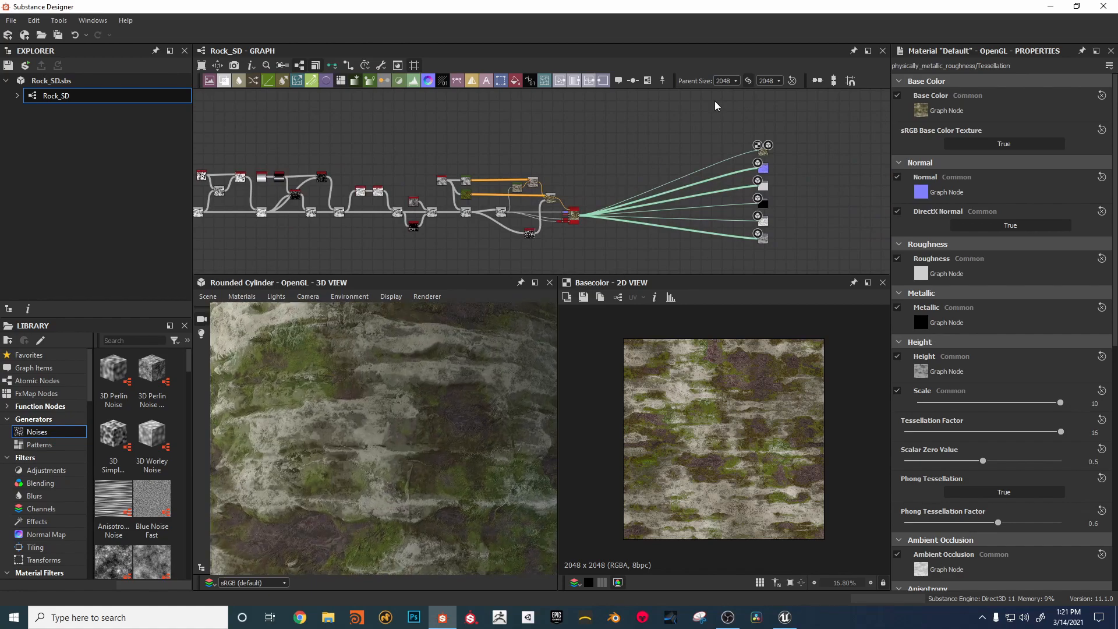
{"action": "left_click", "coordinate": [1054, 5]}
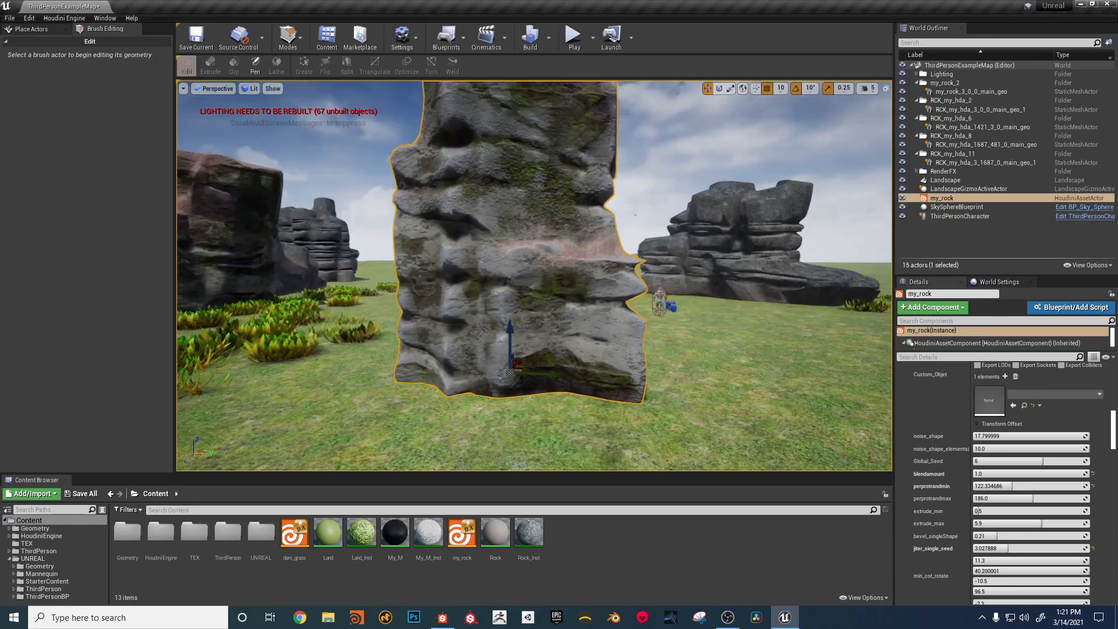
{"action": "mouse_move", "coordinate": [571, 252]}
{"action": "left_mouse_down", "text": "alt"}
{"action": "mouse_move", "coordinate": [594, 241]}
{"action": "mouse_move", "coordinate": [578, 258]}
{"action": "left_mouse_up", "text": "alt"}
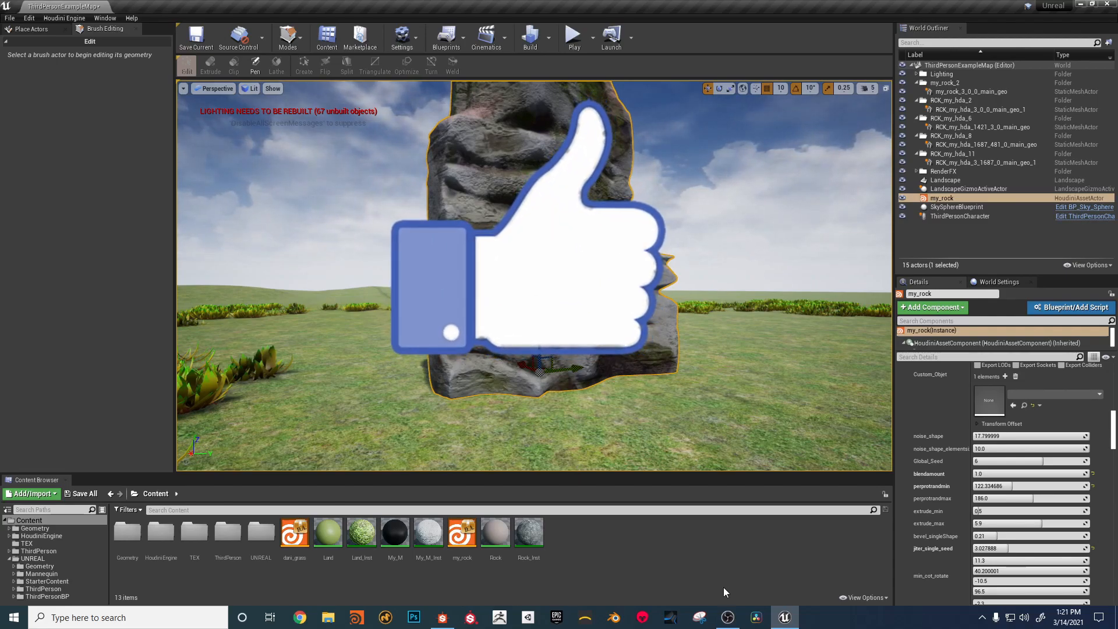
{"action": "left_click", "coordinate": [728, 617]}
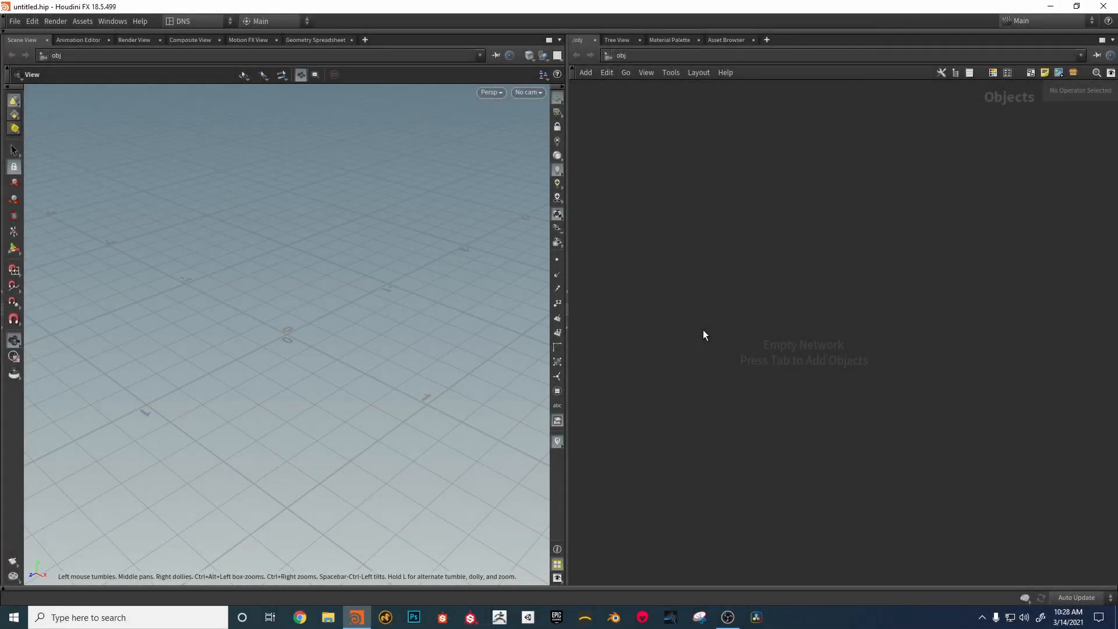
Step: In Houdini, create a Geometry object in the empty scene and go inside its network
{"action": "key", "text": "Tab"}
{"action": "type", "text": "geo"}
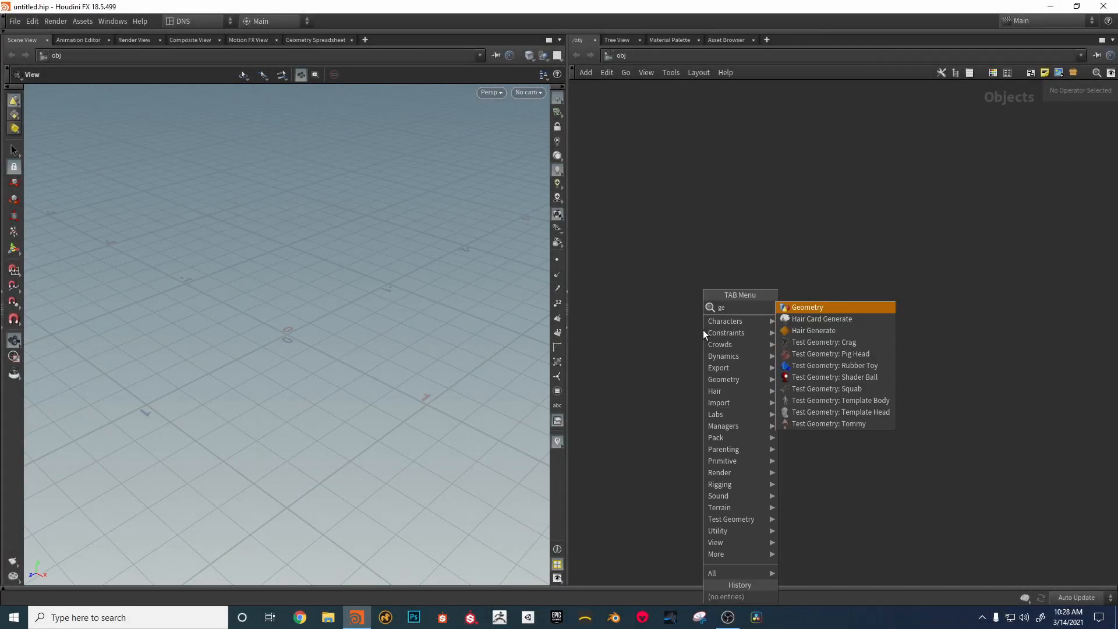
{"action": "left_click", "coordinate": [798, 306]}
{"action": "left_click", "coordinate": [734, 304]}
{"action": "double_click", "coordinate": [734, 304]}
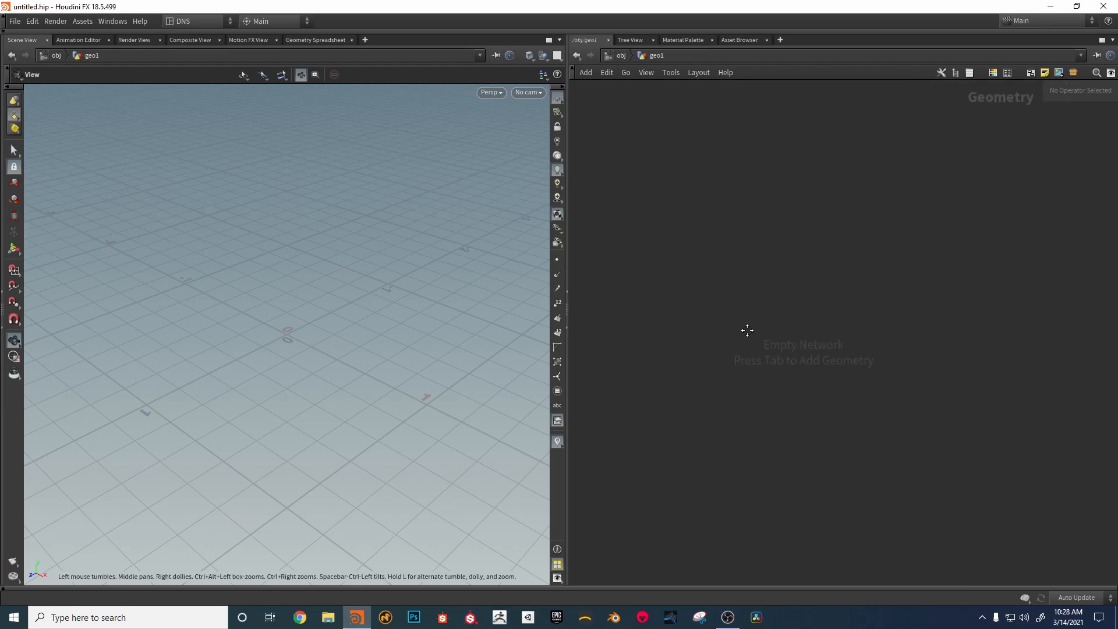
Step: Add a Circle node with ZX Plane orientation and Polygon primitive type
{"action": "key", "text": "Tab"}
{"action": "type", "text": "ci"}
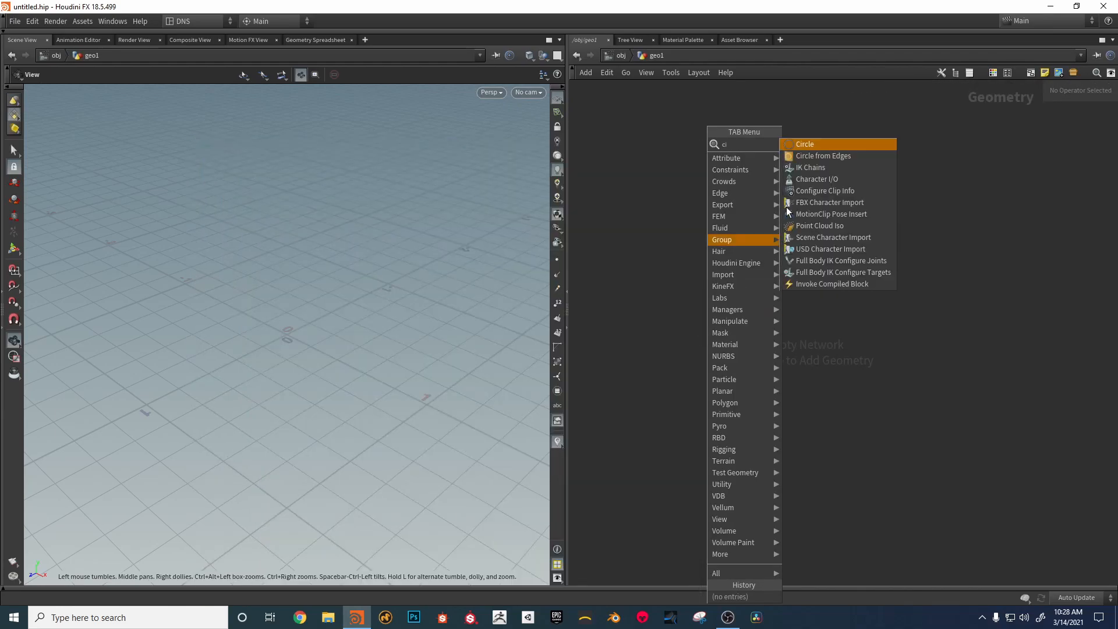
{"action": "left_click", "coordinate": [830, 143]}
{"action": "left_click", "coordinate": [718, 263]}
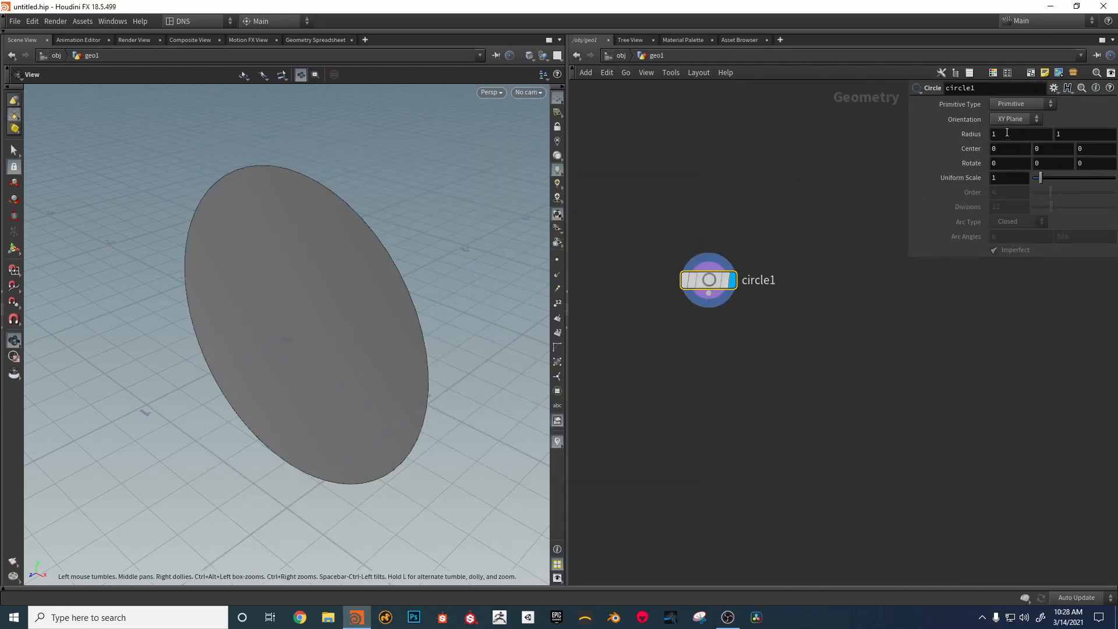
{"action": "left_click", "coordinate": [1008, 154]}
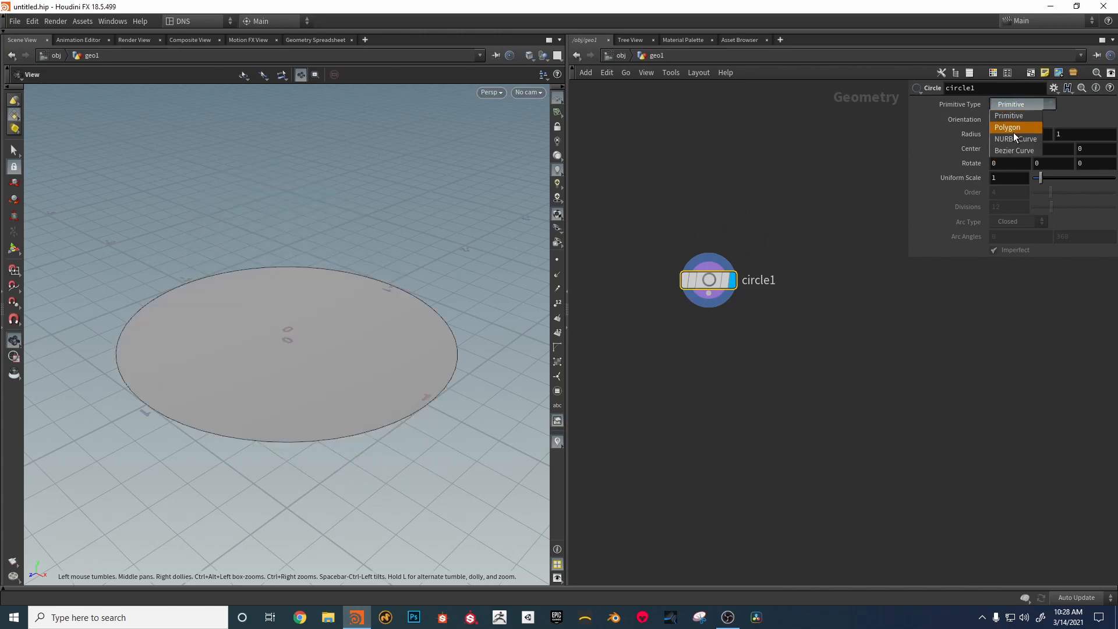
{"action": "left_click", "coordinate": [1014, 127]}
{"action": "scroll", "coordinate": [342, 299], "scroll_direction": "up", "scroll_amount": 5}
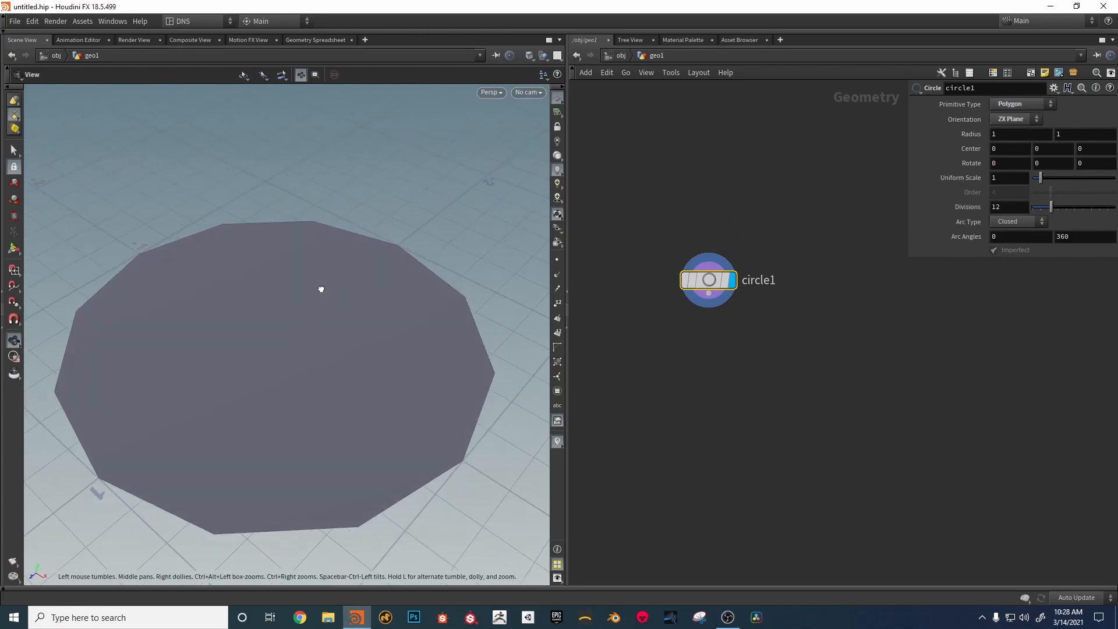
{"action": "scroll", "coordinate": [414, 320], "scroll_direction": "down", "scroll_amount": 3}
Step: Add a Reverse node below the circle to flip the direction of its face
{"action": "middle_click_drag", "start_coordinate": [723, 369], "coordinate": [722, 344]}
{"action": "key", "text": "Tab"}
{"action": "type", "text": "reve"}
{"action": "left_click", "coordinate": [842, 144]}
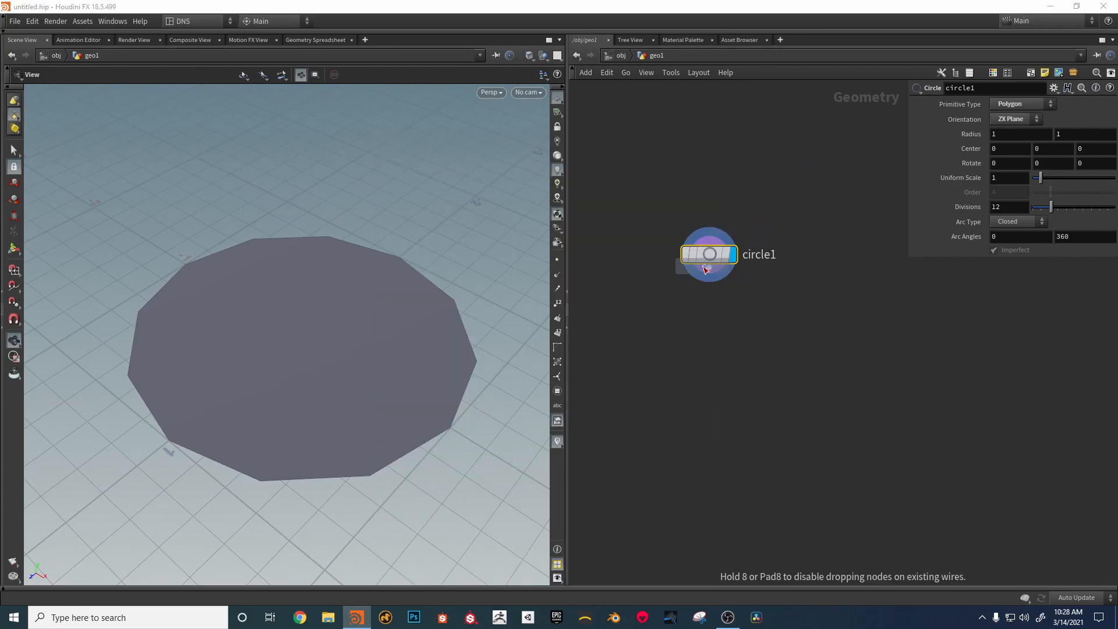
{"action": "left_click", "coordinate": [735, 312]}
{"action": "left_click", "coordinate": [735, 312]}
{"action": "left_click_drag", "start_coordinate": [325, 267], "coordinate": [314, 335]}
{"action": "key", "text": "Tab"}
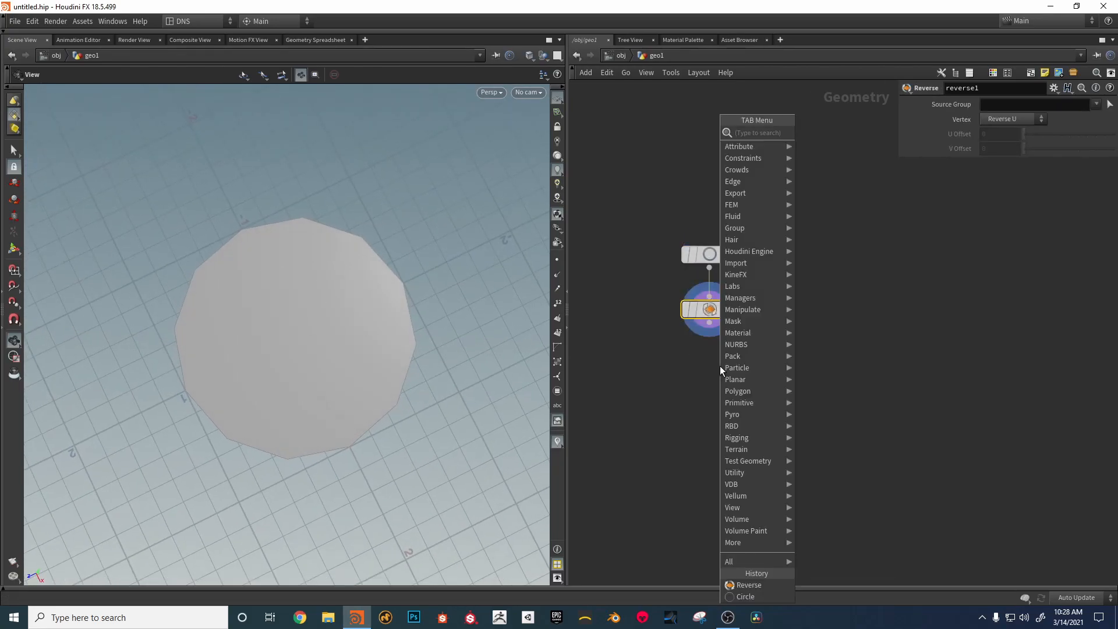
{"action": "type", "text": "ji"}
{"action": "left_click", "coordinate": [838, 144]}
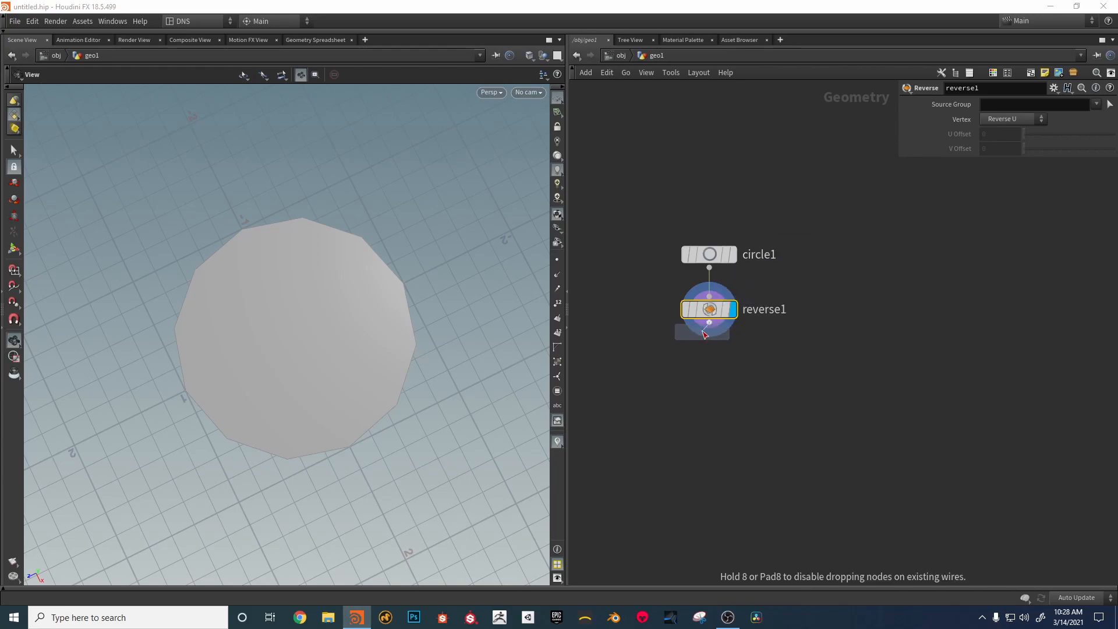
{"action": "left_click", "coordinate": [703, 364]}
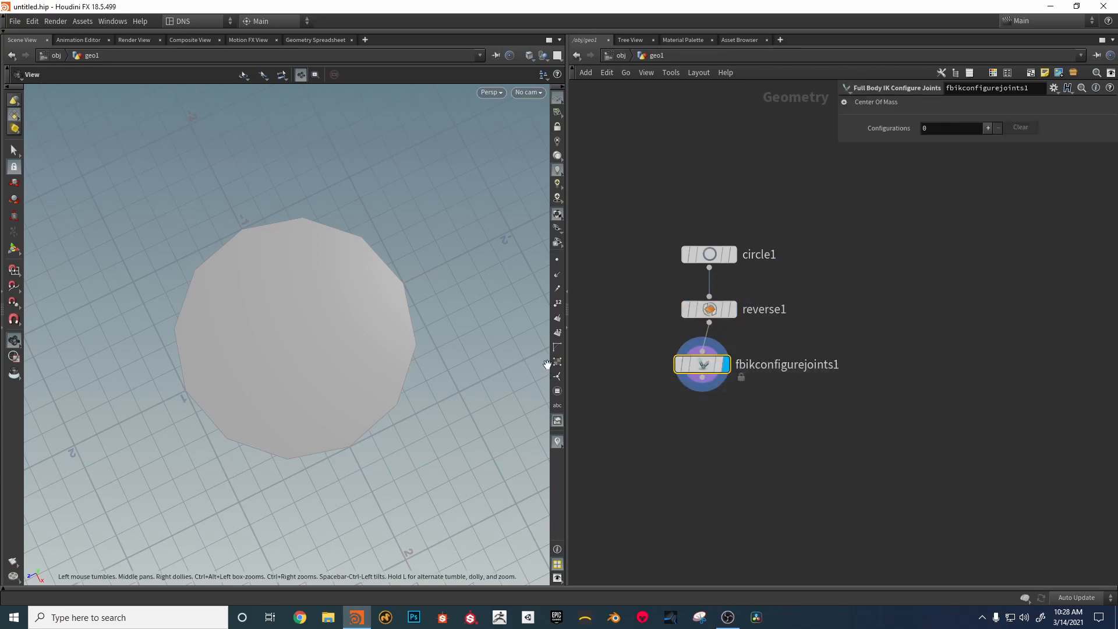
{"action": "key", "text": "Delete"}
Step: Add a Point Jitter node below the Reverse node
{"action": "key", "text": "Tab"}
{"action": "type", "text": "poi"}
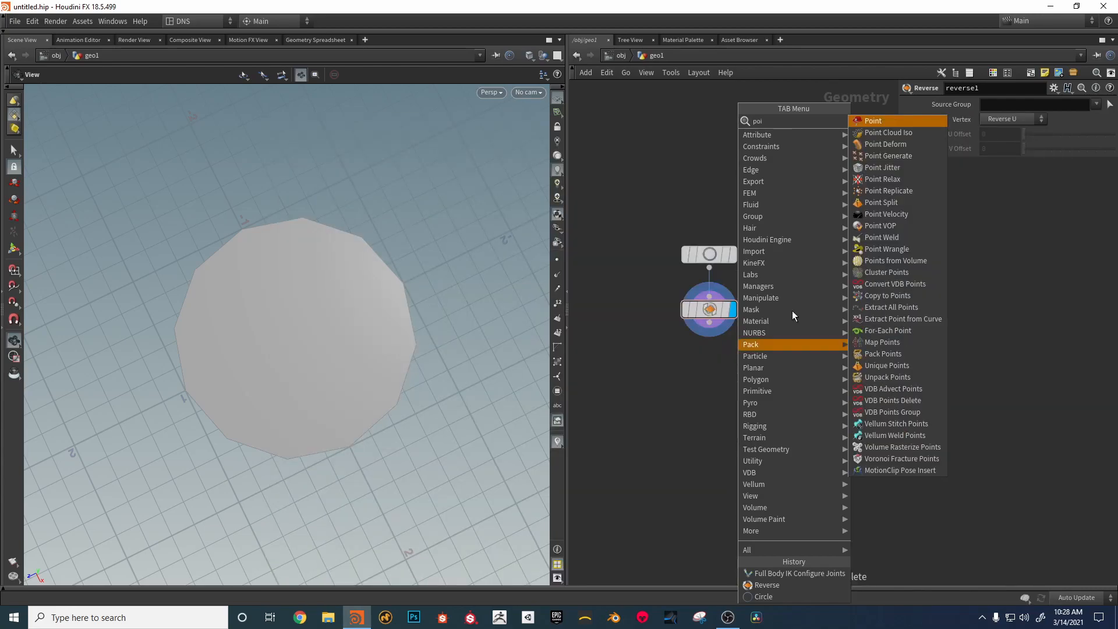
{"action": "left_click", "coordinate": [908, 204]}
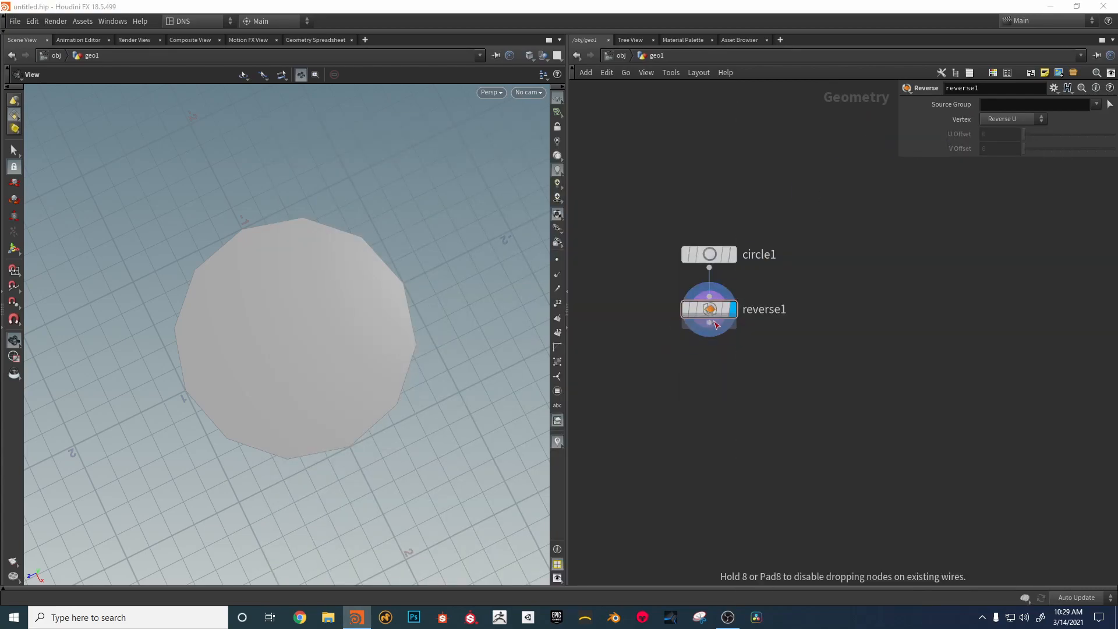
{"action": "left_click", "coordinate": [715, 357]}
Step: Set the Point Jitter's Y axis scale to 0, its overall scale to 0.54 and its seed to 5
{"action": "left_click", "coordinate": [1045, 152]}
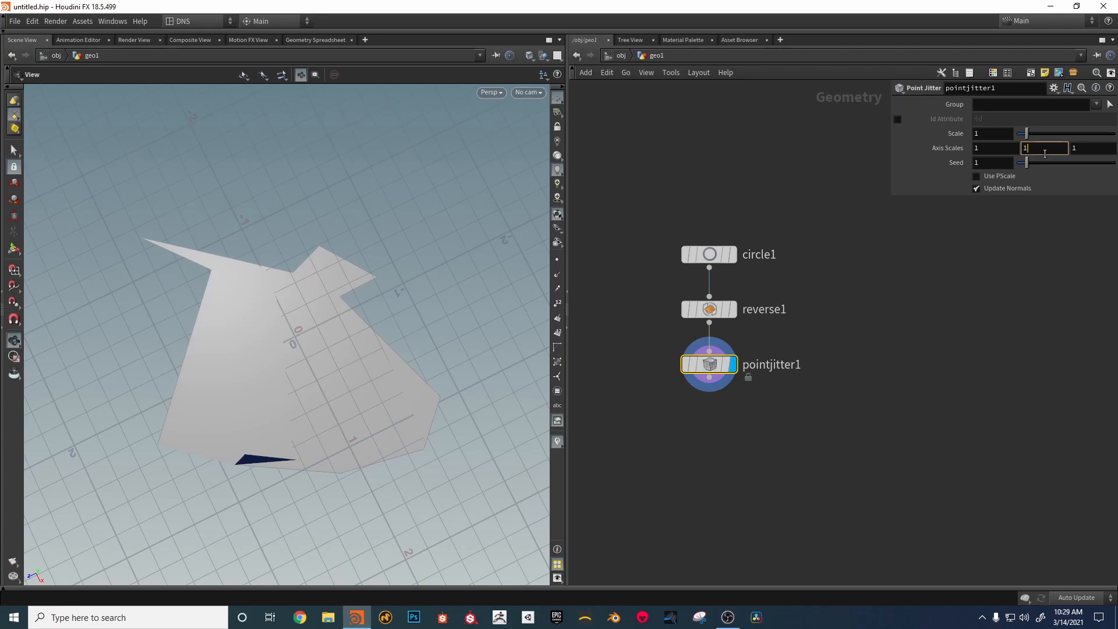
{"action": "type", "text": "0"}
{"action": "key", "text": "Return"}
{"action": "left_click_drag", "start_coordinate": [345, 286], "coordinate": [304, 291]}
{"action": "left_click_drag", "start_coordinate": [1027, 134], "coordinate": [1066, 164]}
{"action": "left_click_drag", "start_coordinate": [221, 274], "coordinate": [297, 232]}
Step: Add a PolyExtrude node below the Point Jitter and display its output
{"action": "middle_click_drag", "start_coordinate": [718, 439], "coordinate": [716, 409]}
{"action": "key", "text": "Tab"}
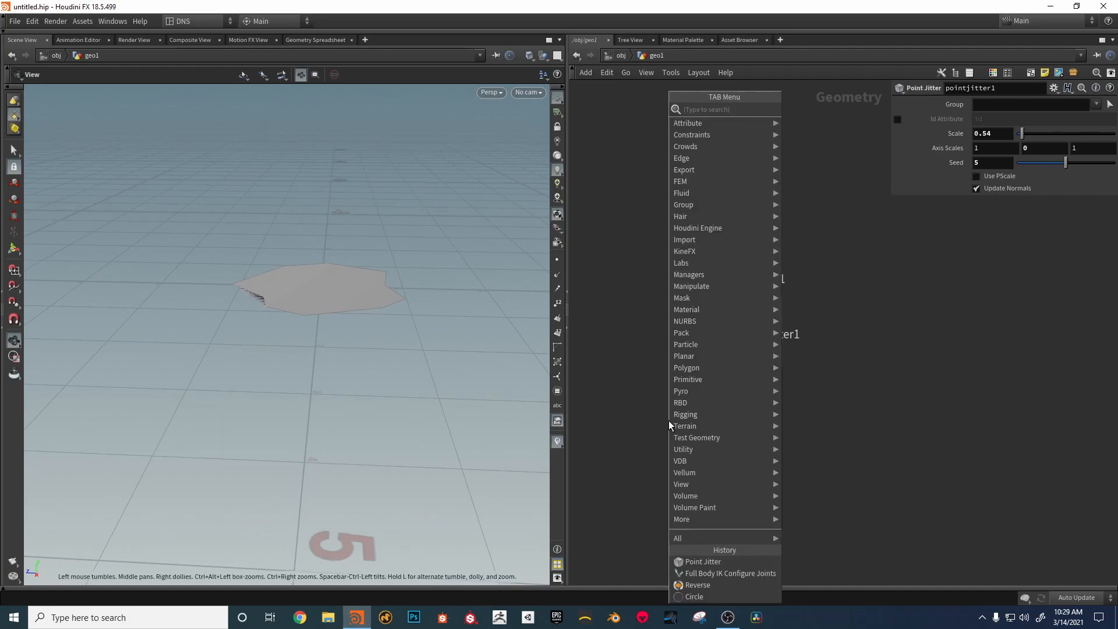
{"action": "type", "text": "ex"}
{"action": "left_click", "coordinate": [814, 377]}
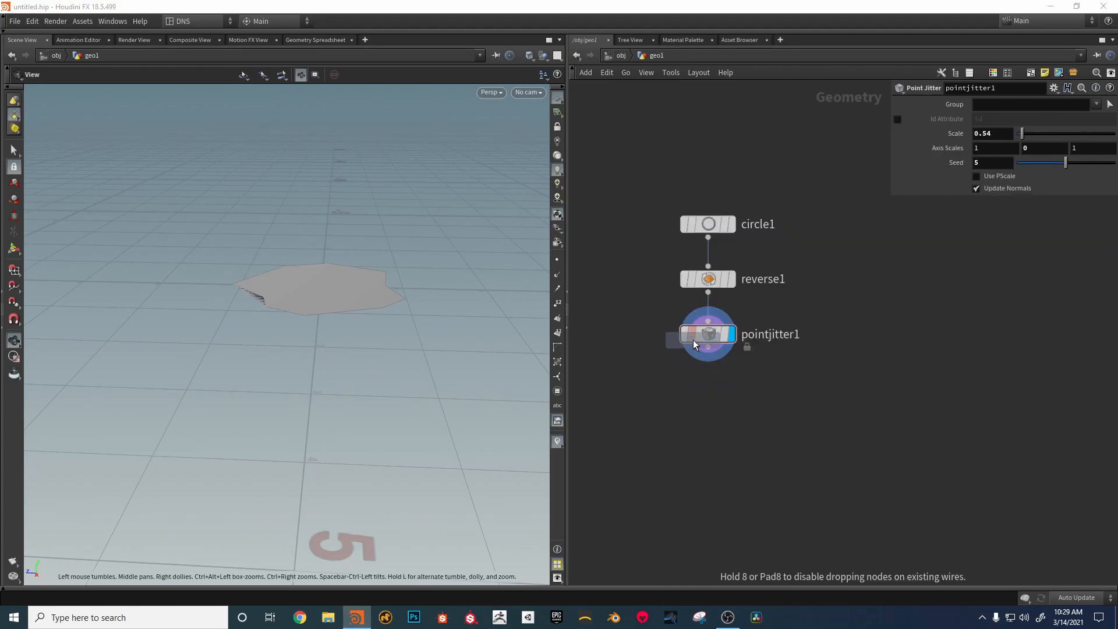
{"action": "left_click", "coordinate": [745, 394]}
{"action": "left_click", "coordinate": [741, 391]}
Step: Set the PolyExtrude distance to 4 and enable Output Back to close the extruded column's base
{"action": "mouse_move", "coordinate": [363, 244]}
{"action": "left_mouse_down"}
{"action": "mouse_move", "coordinate": [349, 317]}
{"action": "mouse_move", "coordinate": [374, 245]}
{"action": "left_mouse_up"}
{"action": "key", "text": "Return"}
{"action": "right_click_drag", "start_coordinate": [375, 245], "coordinate": [300, 320]}
{"action": "left_click_drag", "start_coordinate": [301, 319], "coordinate": [330, 269]}
{"action": "left_click", "coordinate": [984, 321]}
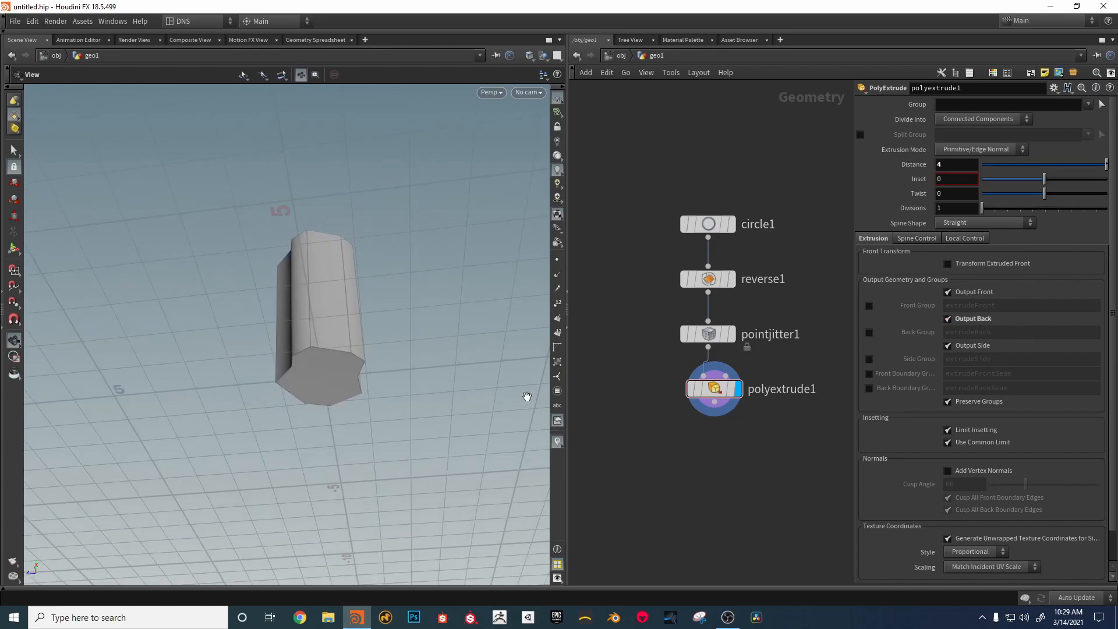
{"action": "left_click_drag", "start_coordinate": [315, 358], "coordinate": [287, 454]}
{"action": "right_click_drag", "start_coordinate": [287, 455], "coordinate": [330, 299]}
{"action": "left_click_drag", "start_coordinate": [330, 300], "coordinate": [332, 240]}
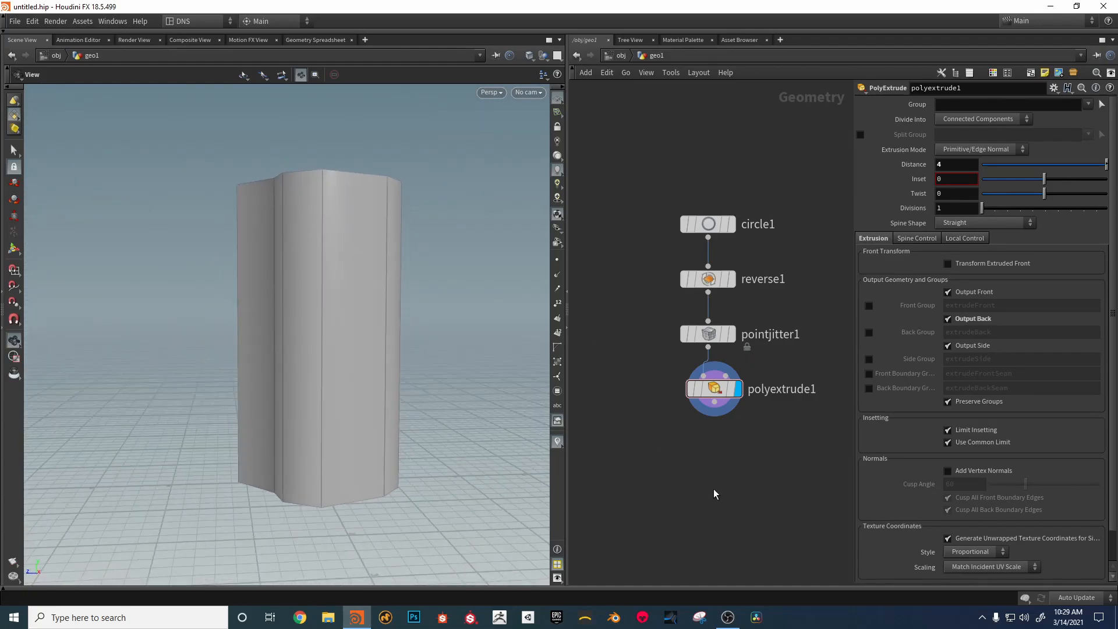
Step: Set the PolyExtrude divisions to 4 to split the column along its height
{"action": "middle_click_drag", "start_coordinate": [711, 491], "coordinate": [696, 453]}
{"action": "left_click_drag", "start_coordinate": [449, 315], "coordinate": [373, 297]}
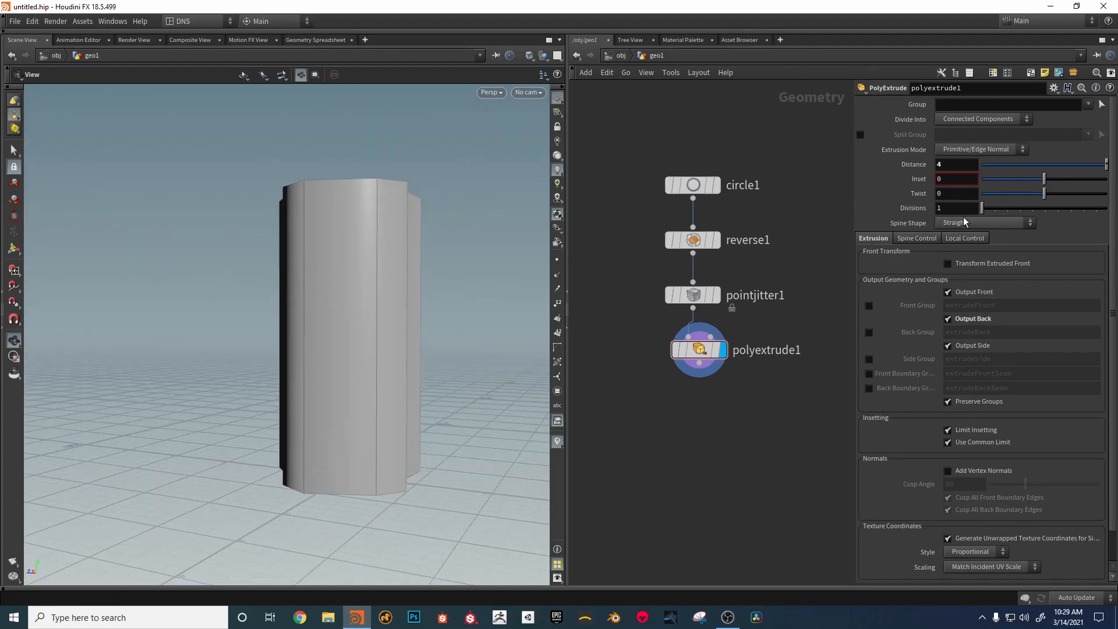
{"action": "type", "text": "3"}
{"action": "key", "text": "Return"}
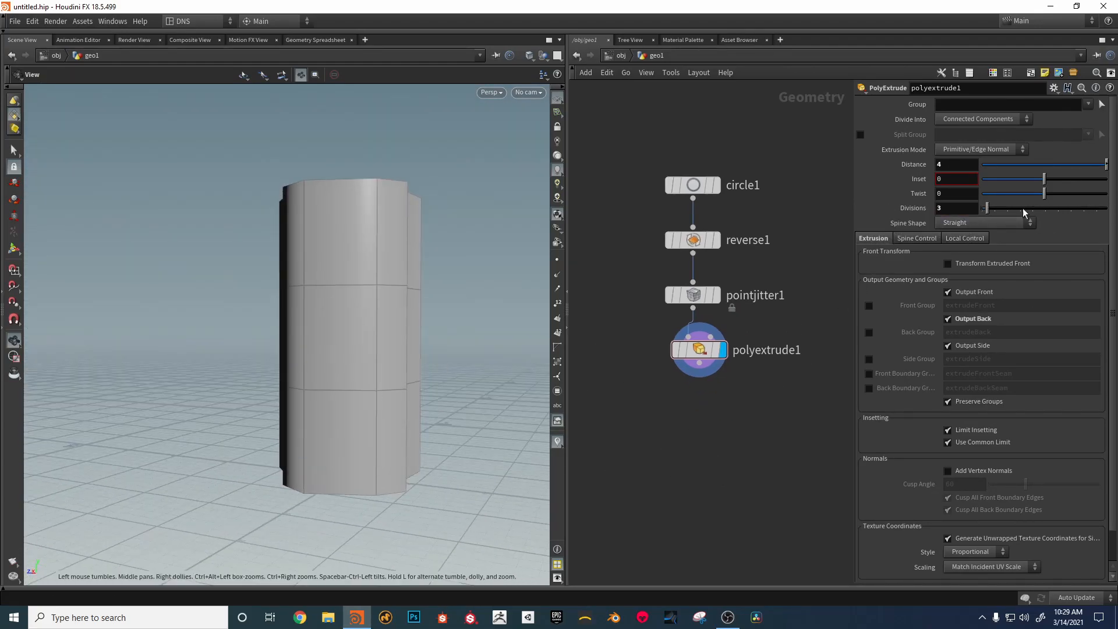
{"action": "left_click_drag", "start_coordinate": [411, 353], "coordinate": [320, 250]}
Step: Add an Attribute Noise node below the PolyExtrude
{"action": "key", "text": "Tab"}
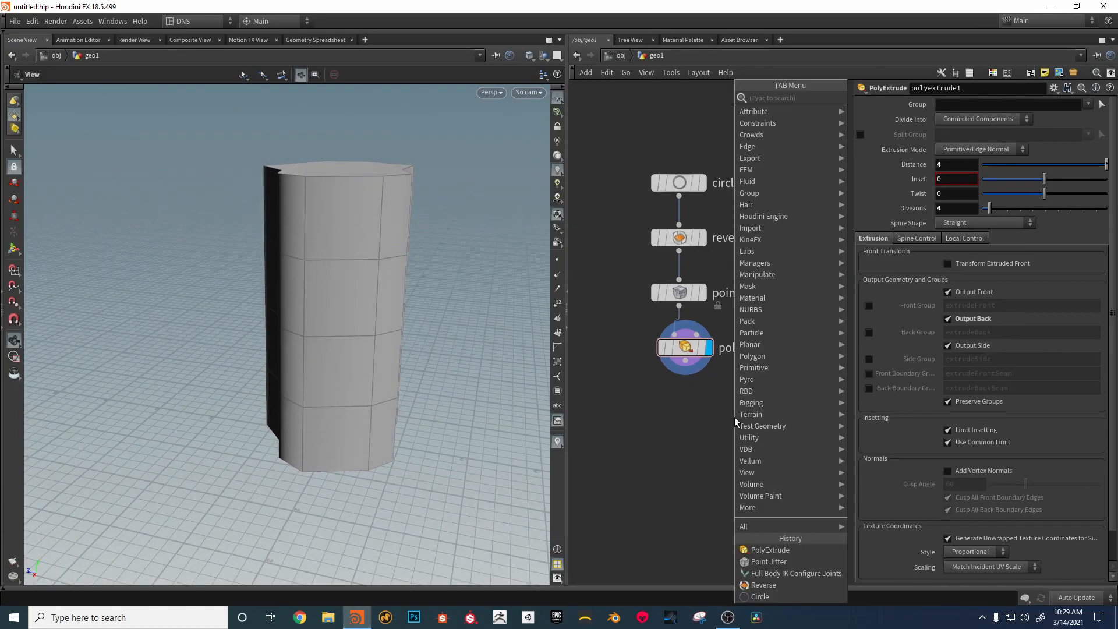
{"action": "type", "text": "atnoi"}
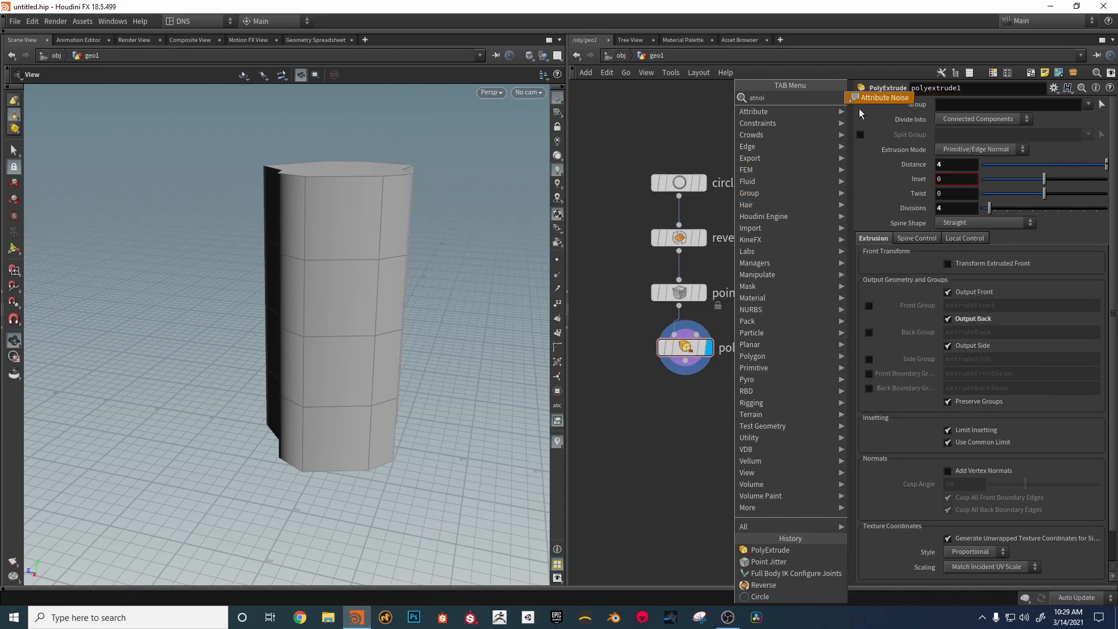
{"action": "left_click", "coordinate": [866, 100]}
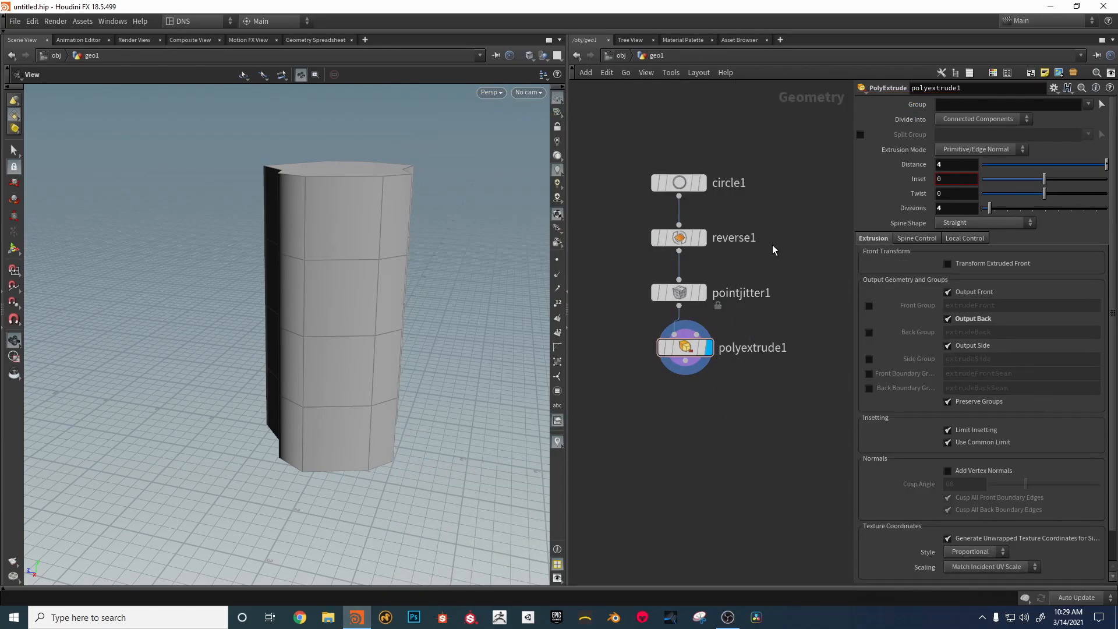
{"action": "key", "text": "Tab"}
{"action": "type", "text": "noi"}
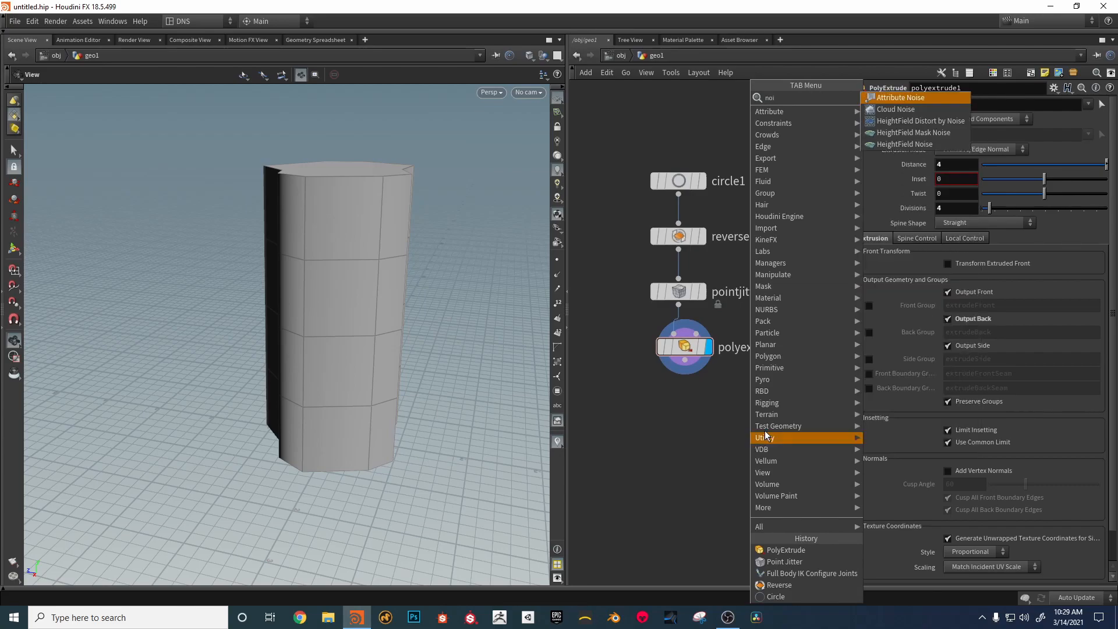
{"action": "left_click", "coordinate": [898, 97]}
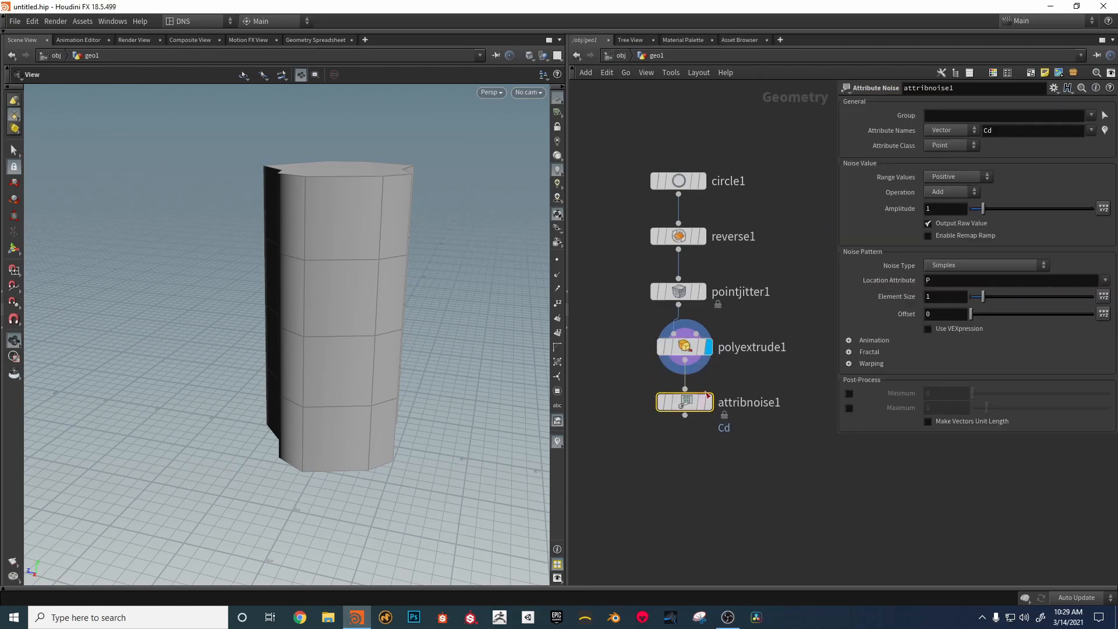
Step: Set the noise attribute's type to Float and enable its remap ramp, adding points that form an early peak followed by a flat low stretch
{"action": "left_click", "coordinate": [955, 129]}
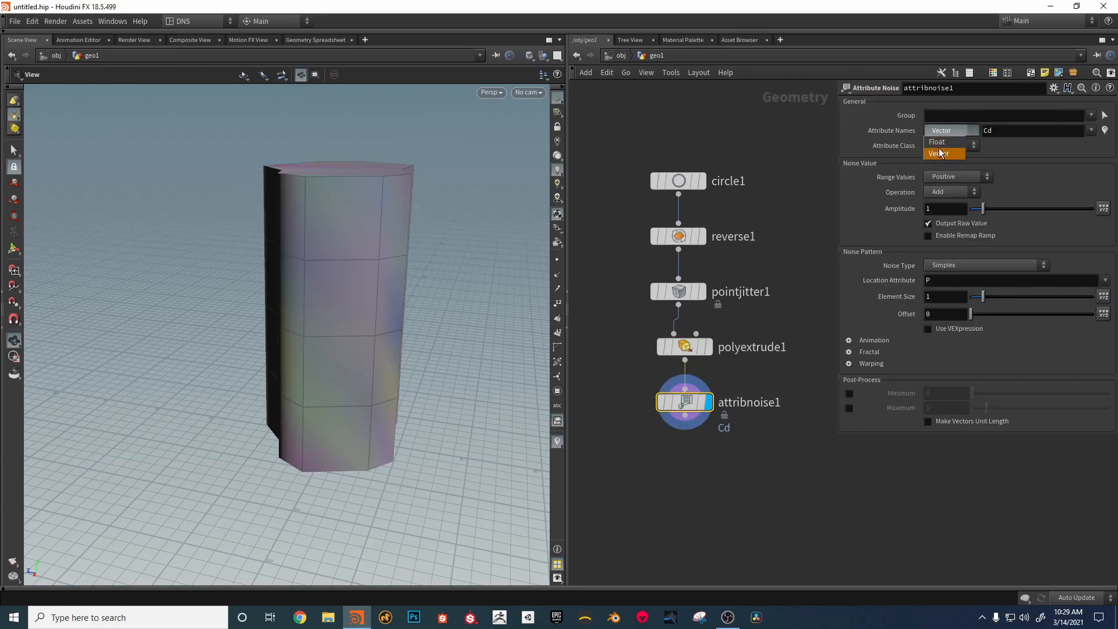
{"action": "left_click", "coordinate": [949, 129]}
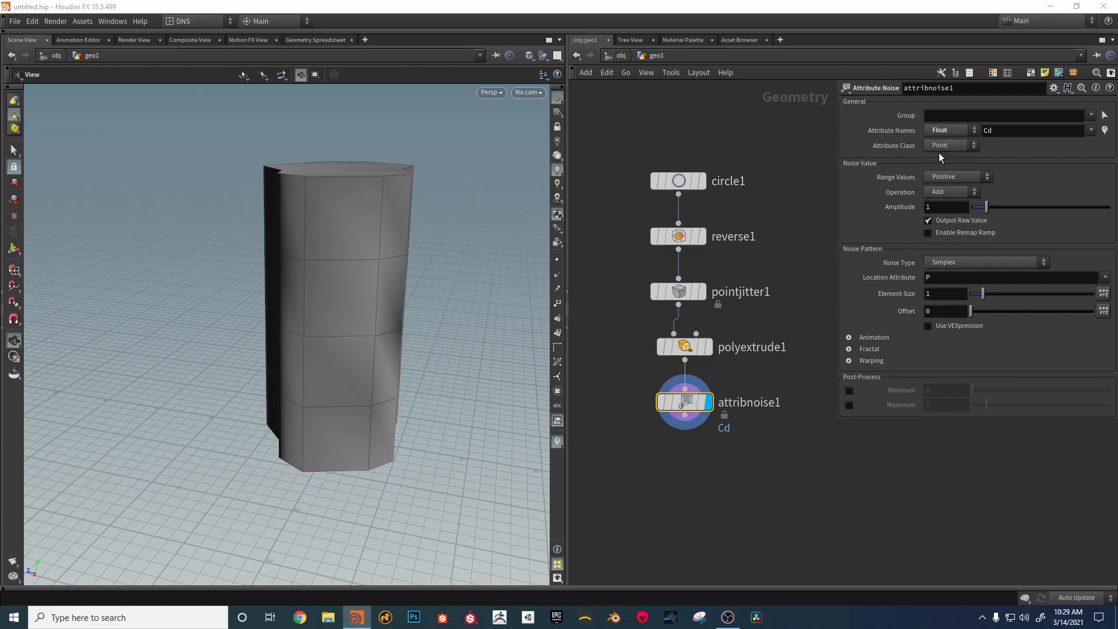
{"action": "left_click", "coordinate": [945, 232]}
{"action": "mouse_move", "coordinate": [975, 277]}
{"action": "left_mouse_down"}
{"action": "mouse_move", "coordinate": [936, 260]}
{"action": "mouse_move", "coordinate": [996, 281]}
{"action": "left_mouse_up"}
{"action": "left_click", "coordinate": [971, 277]}
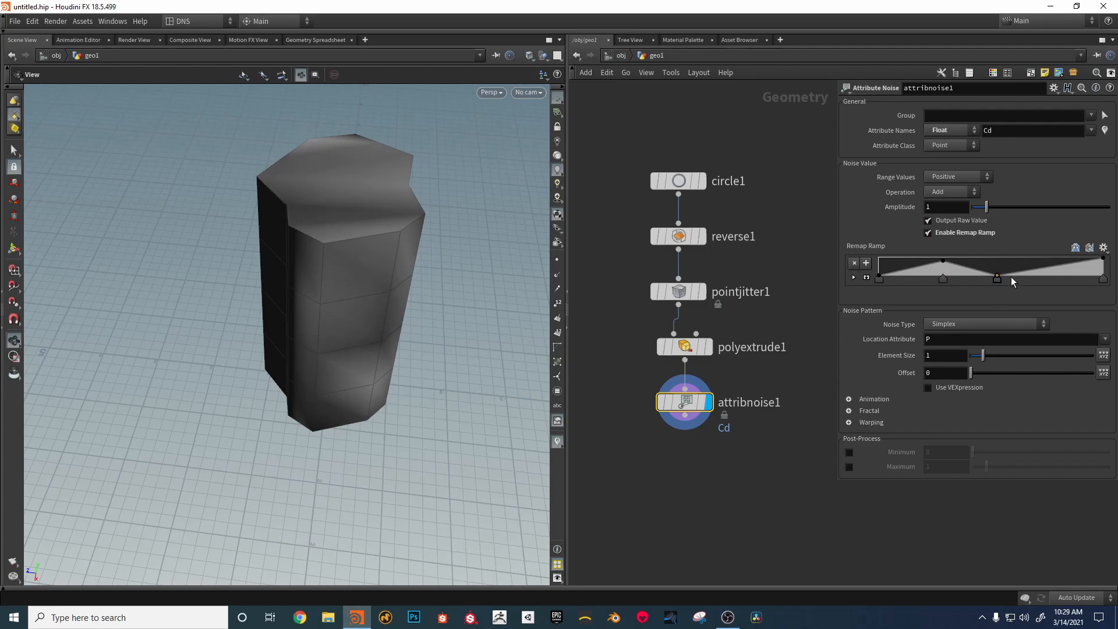
{"action": "left_click", "coordinate": [1041, 278]}
Step: Set the Attribute Noise's attribute name to bevel
{"action": "left_click_drag", "start_coordinate": [491, 278], "coordinate": [355, 281]}
{"action": "middle_click_drag", "start_coordinate": [689, 446], "coordinate": [717, 381]}
{"action": "left_click_drag", "start_coordinate": [314, 297], "coordinate": [274, 233]}
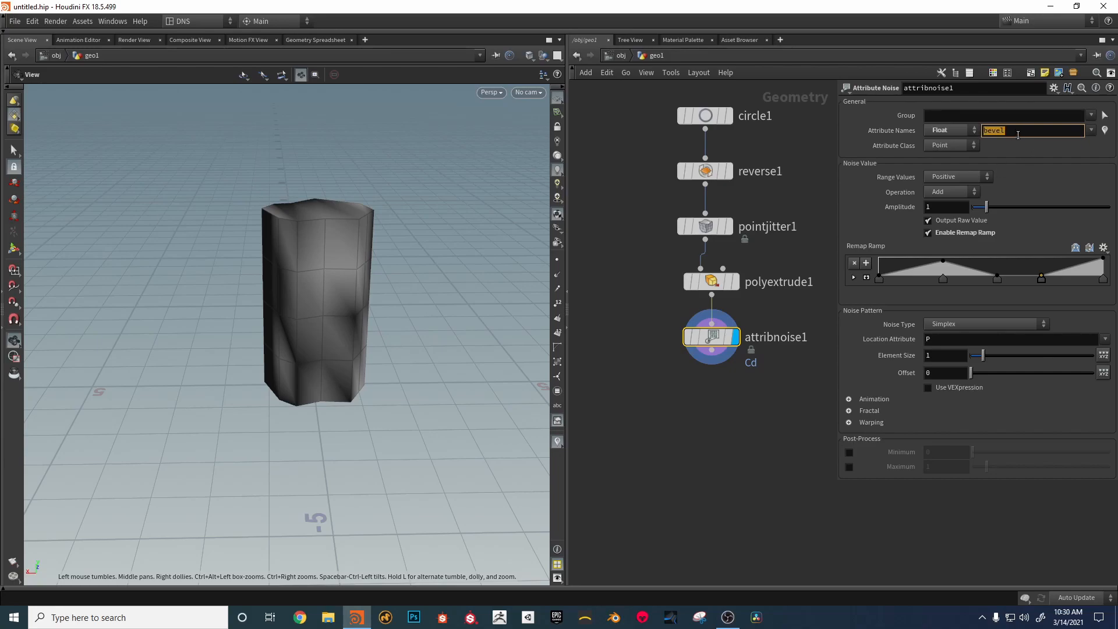
Step: Add a PolyBevel node below the Attribute Noise and display its output
{"action": "middle_click_drag", "start_coordinate": [722, 408], "coordinate": [718, 393]}
{"action": "key", "text": "Tab"}
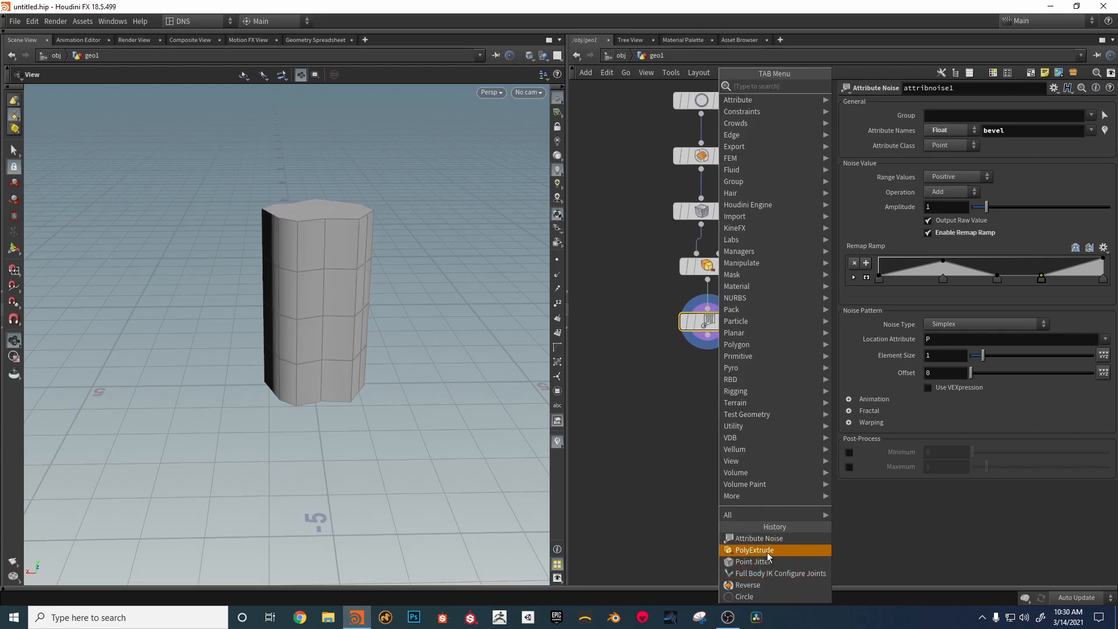
{"action": "left_click", "coordinate": [677, 396]}
{"action": "key", "text": "Tab"}
{"action": "mouse_move", "coordinate": [682, 402]}
{"action": "type", "text": "beve"}
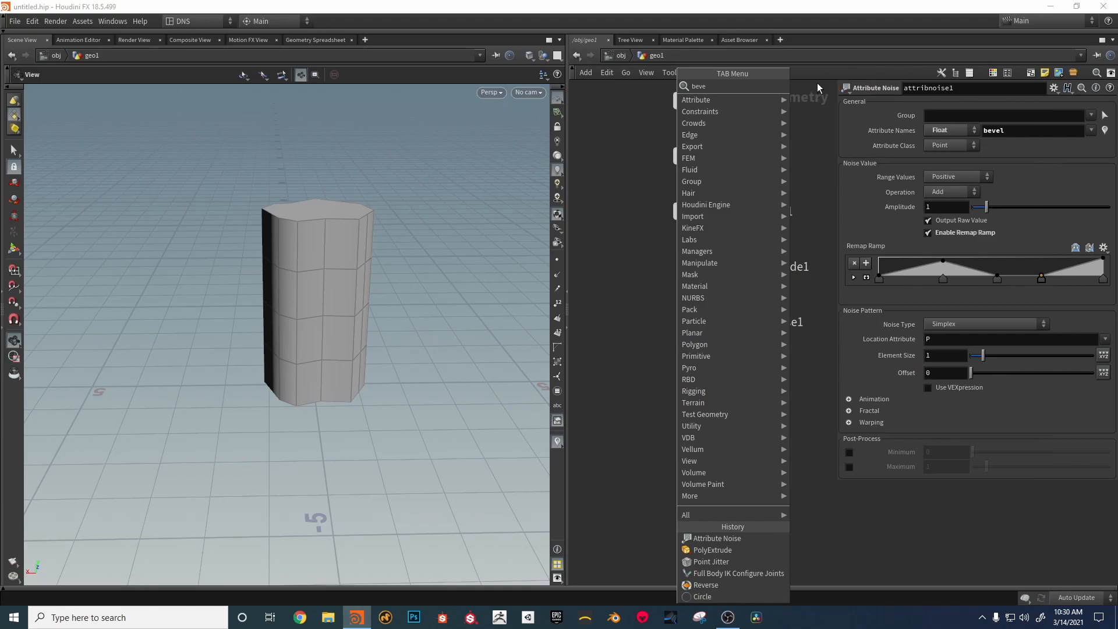
{"action": "key", "text": "Return"}
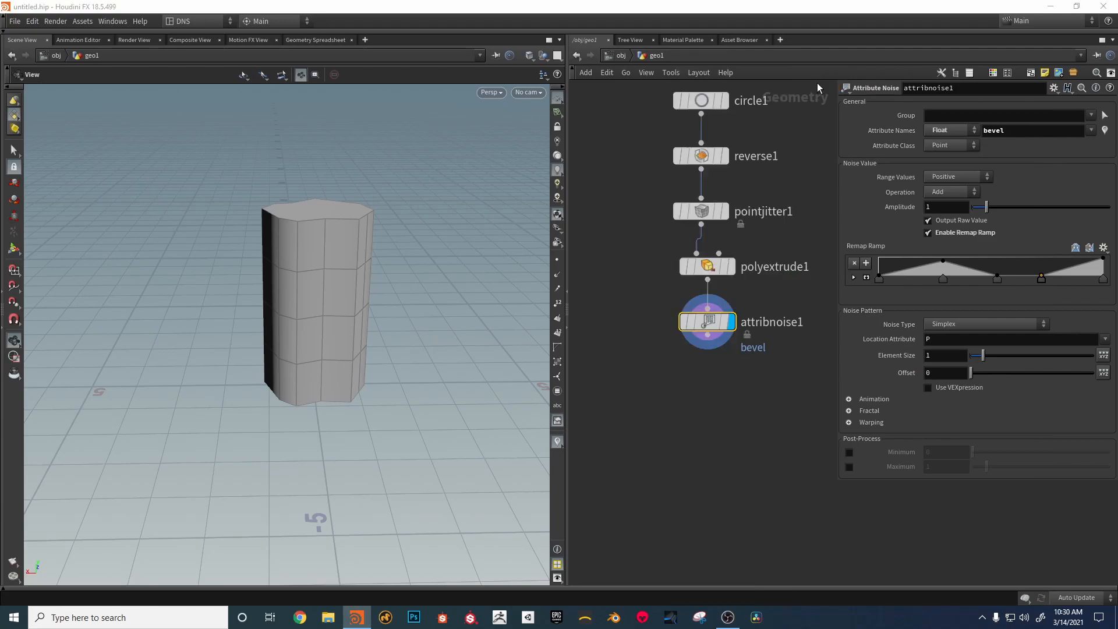
{"action": "left_click", "coordinate": [707, 376]}
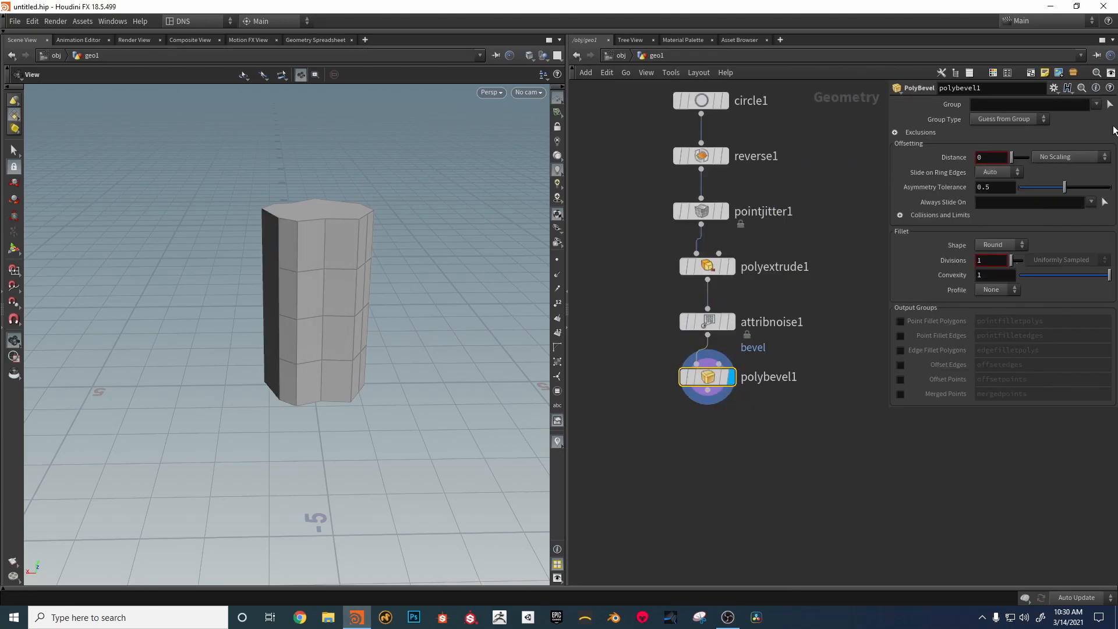
Step: Set the PolyBevel distance to 0.21 and scale it by attribute, using bevel as the point offset scale
{"action": "left_click_drag", "start_coordinate": [1011, 157], "coordinate": [1015, 157]}
{"action": "left_click", "coordinate": [1085, 156]}
{"action": "left_click", "coordinate": [1080, 164]}
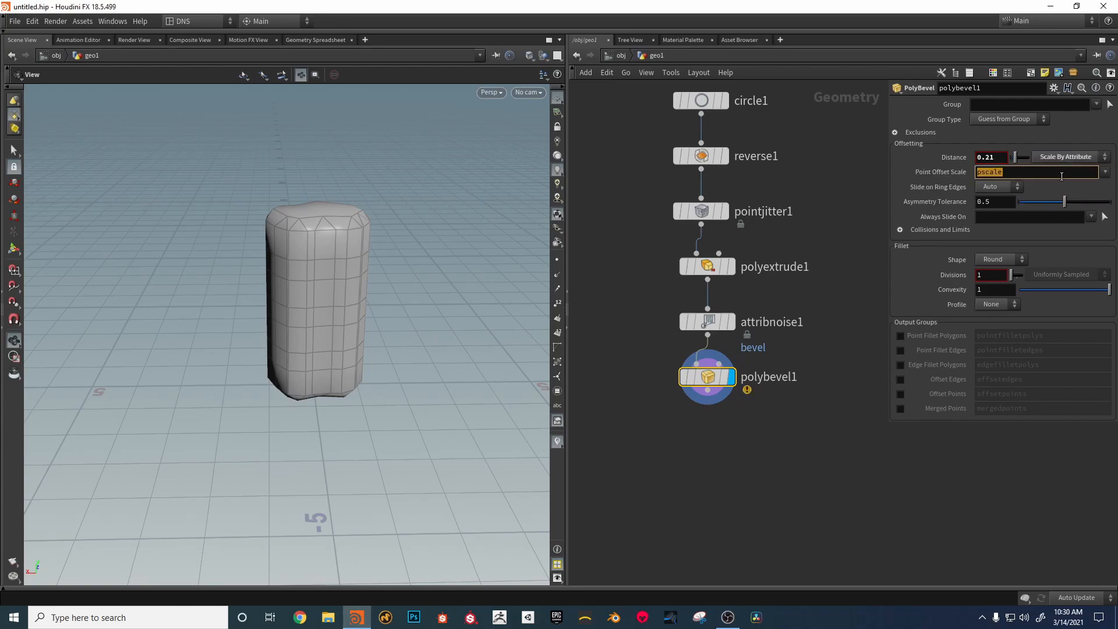
{"action": "type", "text": "bevel"}
{"action": "key", "text": "Return"}
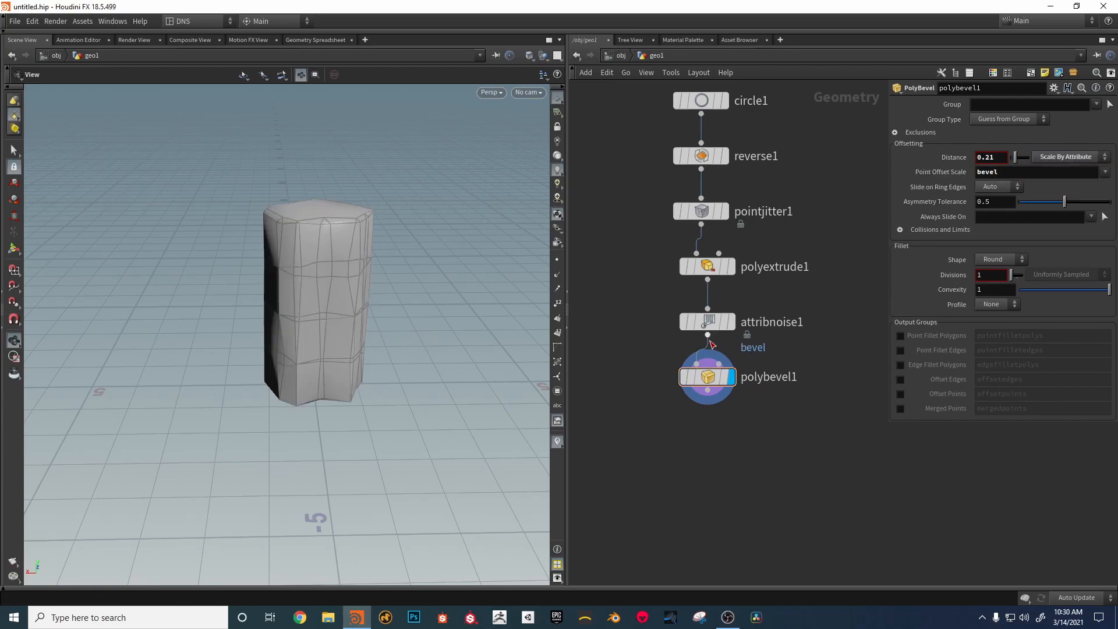
Step: Inspect the uneven bevels on the column, and reposition the PolyExtrude, Attribute Noise and PolyBevel nodes together beneath the Point Jitter
{"action": "left_click_drag", "start_coordinate": [360, 312], "coordinate": [229, 302]}
{"action": "left_click_drag", "start_coordinate": [374, 336], "coordinate": [521, 431]}
{"action": "middle_click_drag", "start_coordinate": [791, 436], "coordinate": [732, 458]}
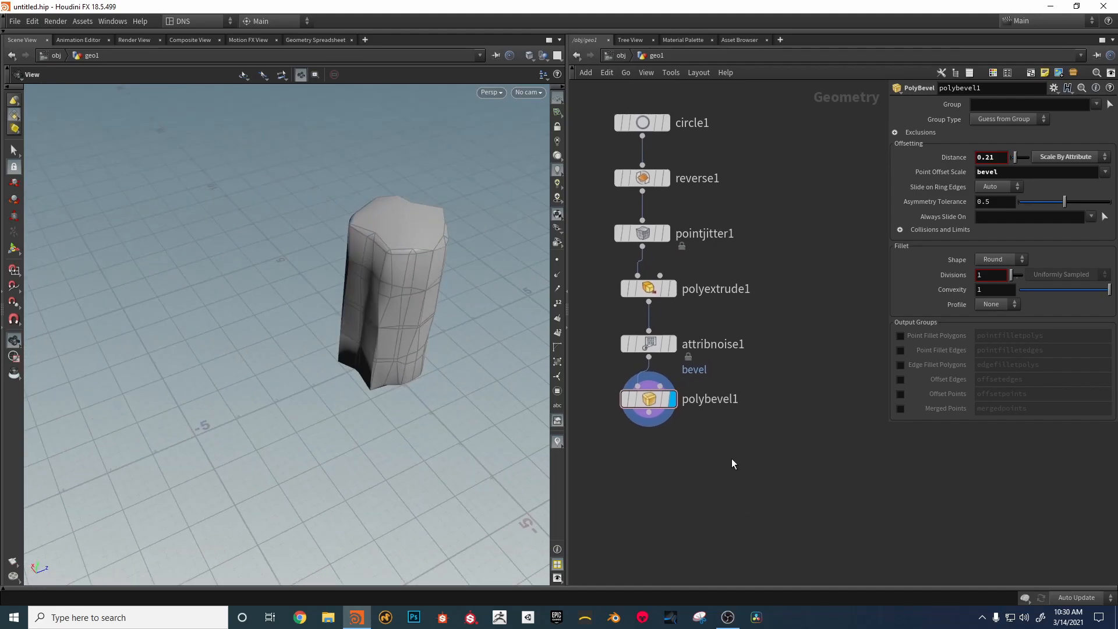
{"action": "scroll", "coordinate": [732, 458], "scroll_direction": "down", "scroll_amount": 1}
{"action": "middle_click_drag", "start_coordinate": [762, 368], "coordinate": [762, 438]}
{"action": "left_click_drag", "start_coordinate": [674, 524], "coordinate": [646, 386]}
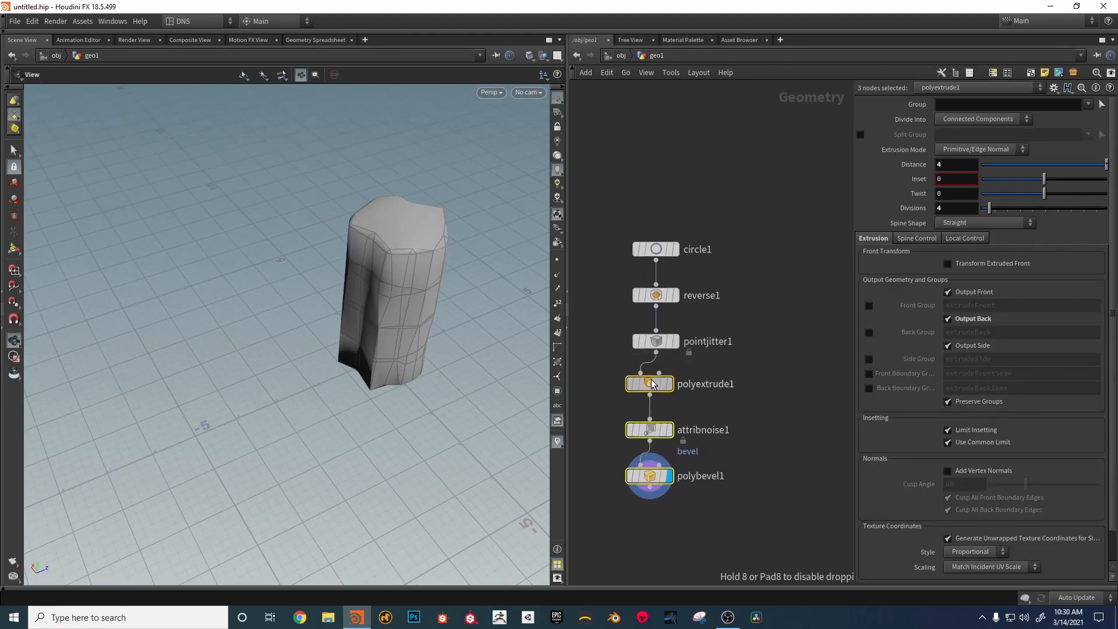
{"action": "mouse_move", "coordinate": [691, 385]}
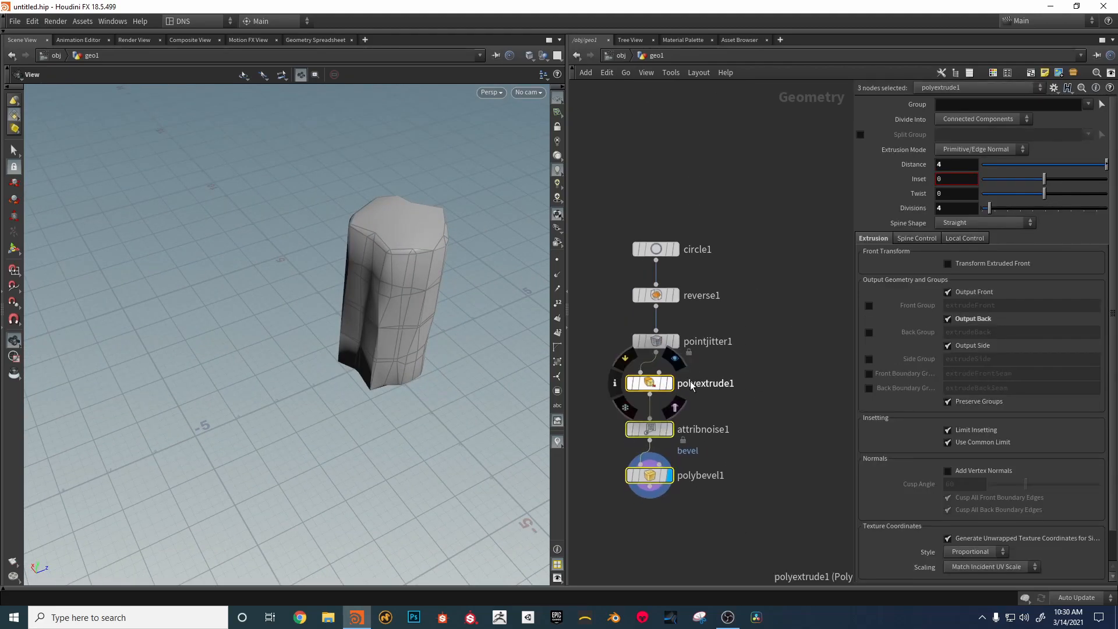
Step: Add a separate Box node beside the column's node chain
{"action": "left_click", "coordinate": [743, 389]}
{"action": "key", "text": "Tab"}
{"action": "type", "text": "bo"}
{"action": "left_click", "coordinate": [871, 109]}
{"action": "left_click", "coordinate": [741, 262]}
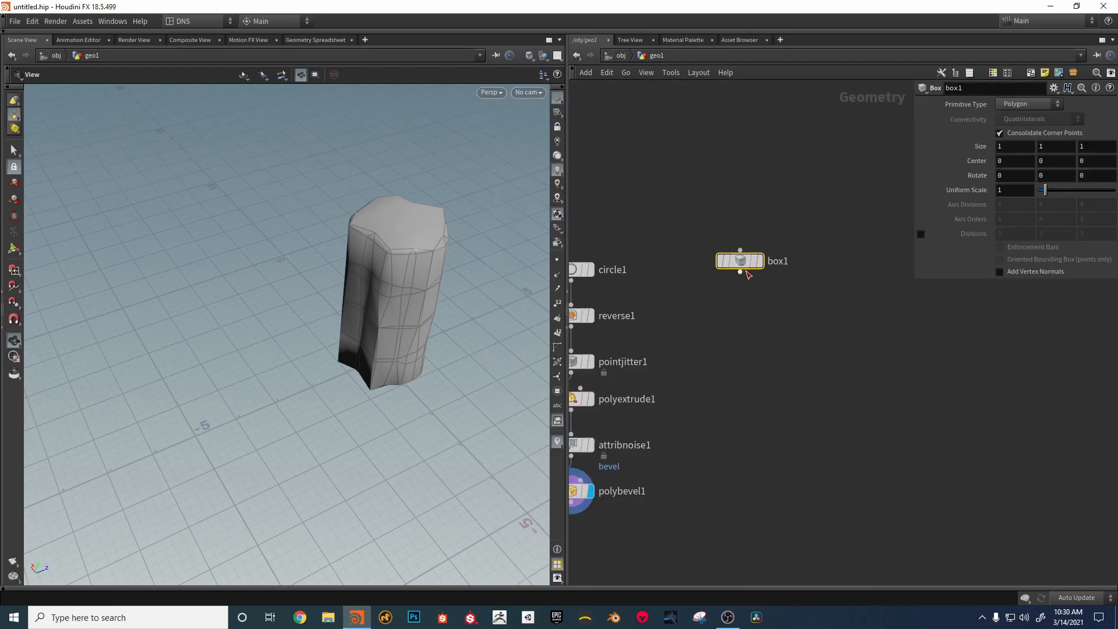
{"action": "left_click_drag", "start_coordinate": [768, 266], "coordinate": [781, 271]}
{"action": "middle_click_drag", "start_coordinate": [784, 310], "coordinate": [775, 317]}
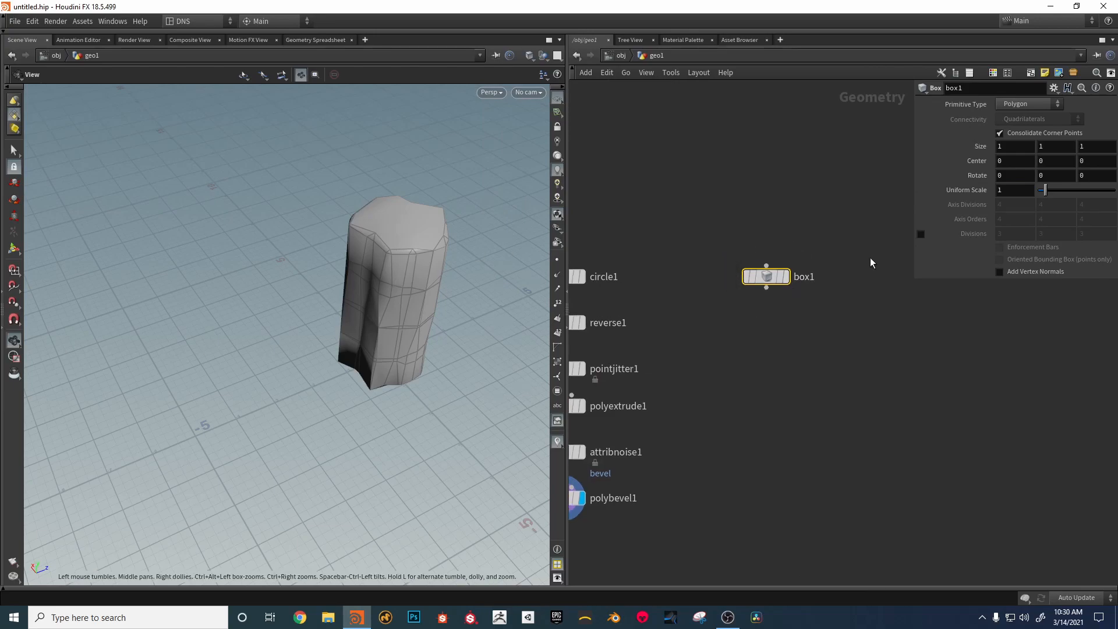
Step: Display the box and set its X size to 7.9 and its uniform scale to 3
{"action": "middle_click_drag", "start_coordinate": [1005, 145], "coordinate": [1077, 146]}
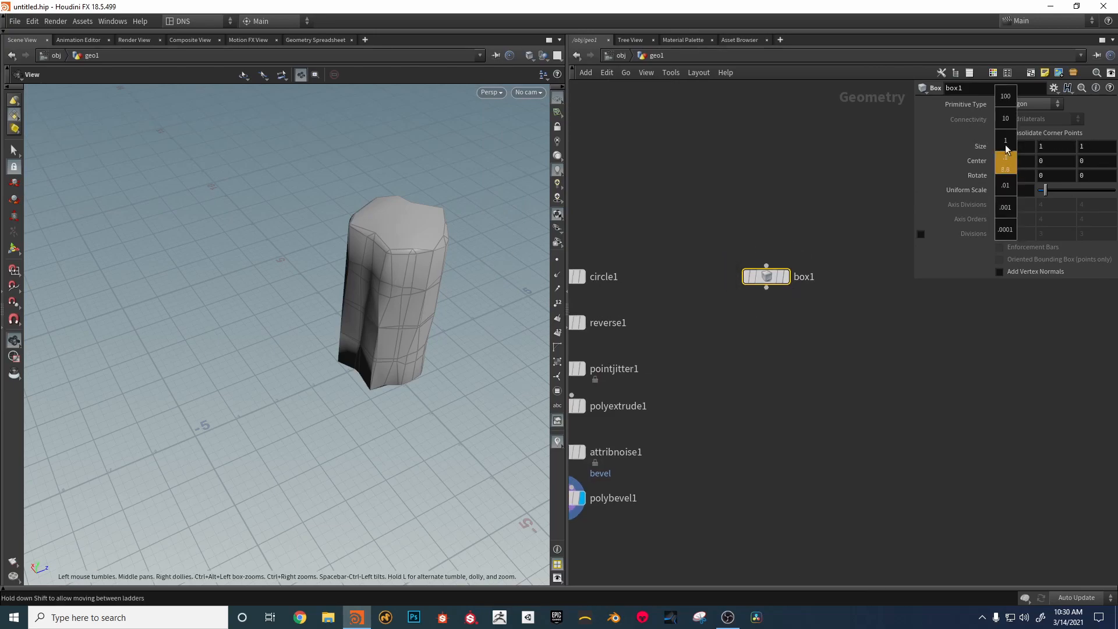
{"action": "middle_click_drag", "start_coordinate": [283, 114], "coordinate": [288, 114]}
{"action": "left_click", "coordinate": [784, 276]}
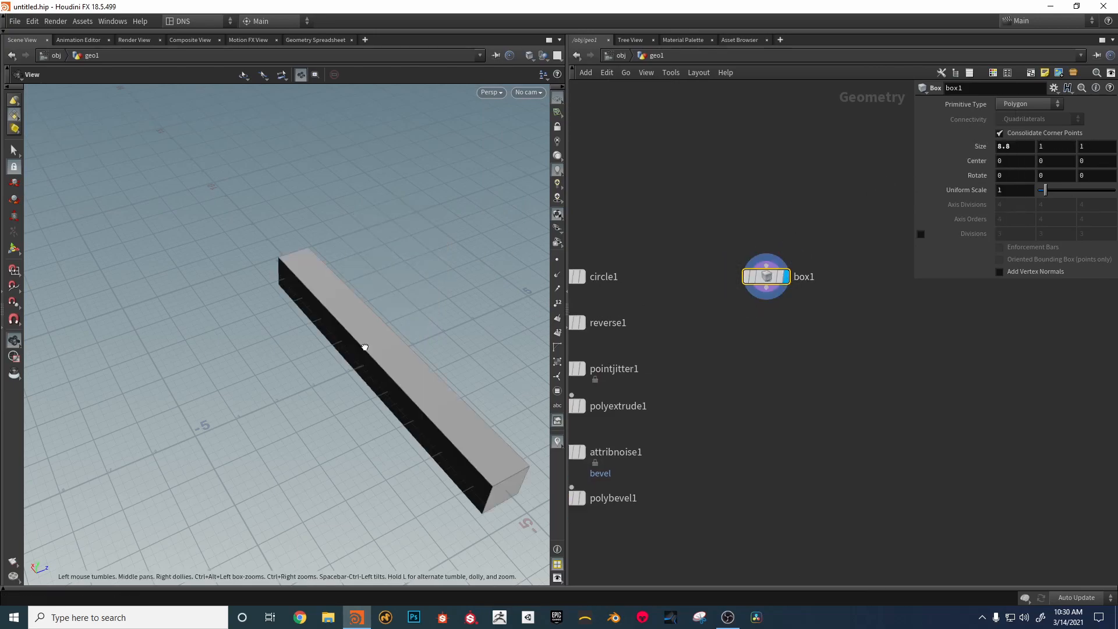
{"action": "left_click_drag", "start_coordinate": [358, 346], "coordinate": [420, 308]}
{"action": "middle_click_drag", "start_coordinate": [1018, 146], "coordinate": [1072, 189]}
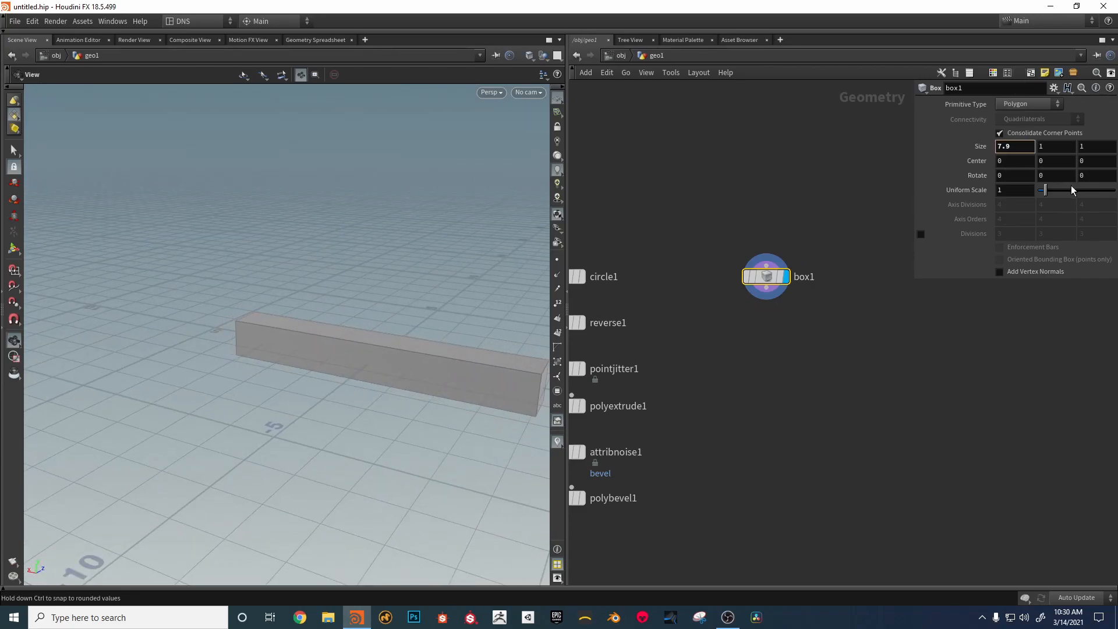
{"action": "mouse_move", "coordinate": [1050, 193]}
{"action": "left_mouse_down"}
{"action": "mouse_move", "coordinate": [1061, 189]}
{"action": "mouse_move", "coordinate": [1044, 195]}
{"action": "left_mouse_up"}
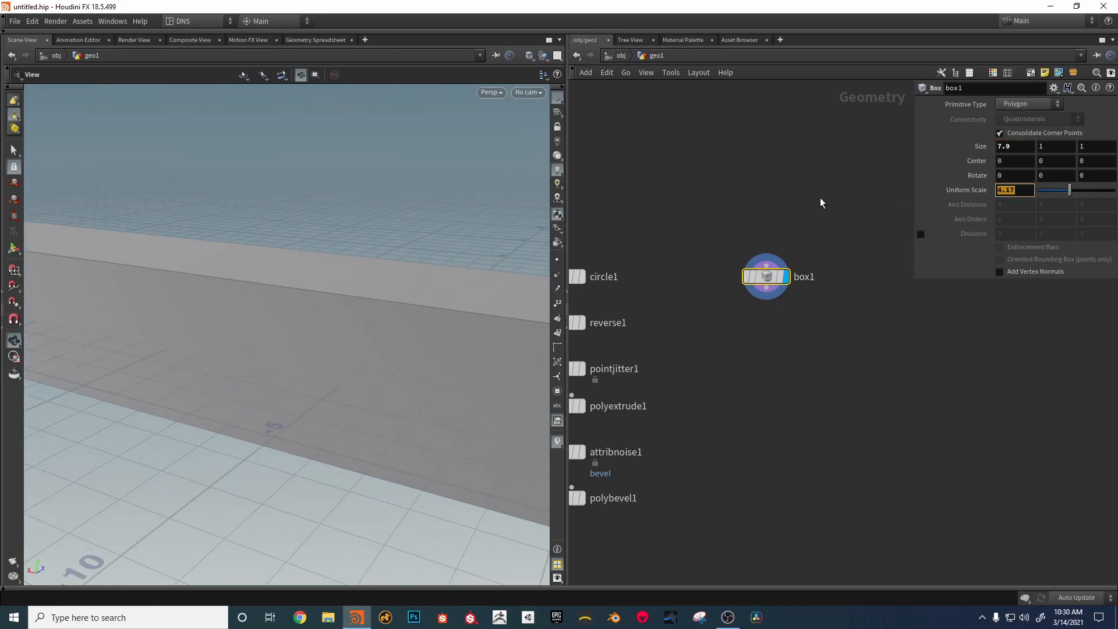
{"action": "type", "text": "3"}
{"action": "left_click", "coordinate": [833, 386]}
{"action": "left_click_drag", "start_coordinate": [390, 281], "coordinate": [320, 334]}
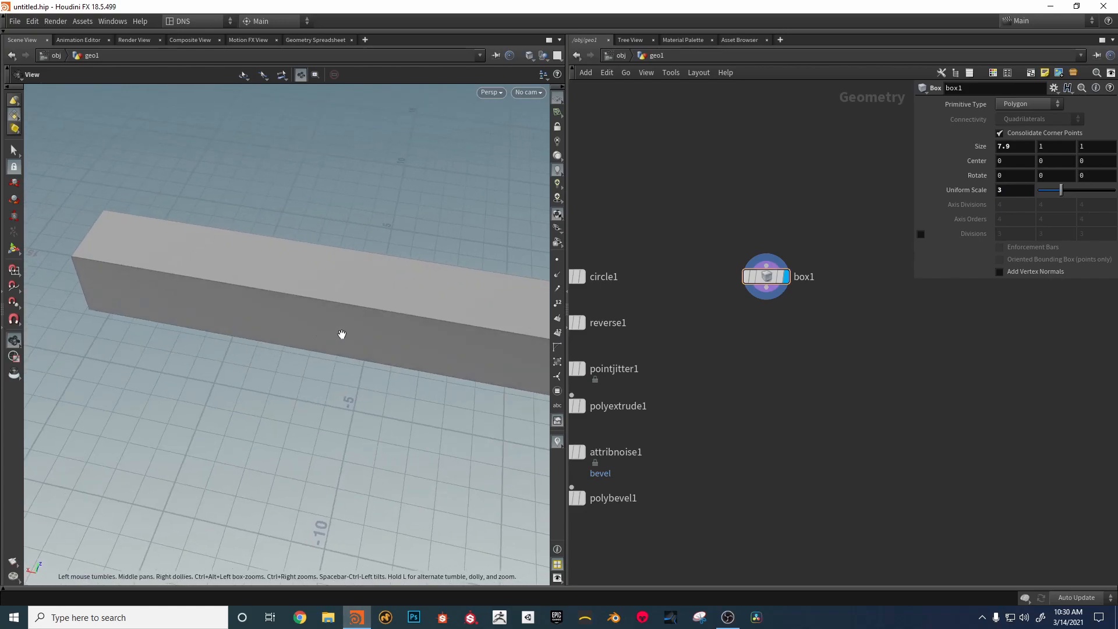
Step: Add a Subdivide node below the Box and display its output
{"action": "middle_click_drag", "start_coordinate": [762, 419], "coordinate": [735, 344]}
{"action": "key", "text": "Tab"}
{"action": "type", "text": "s"}
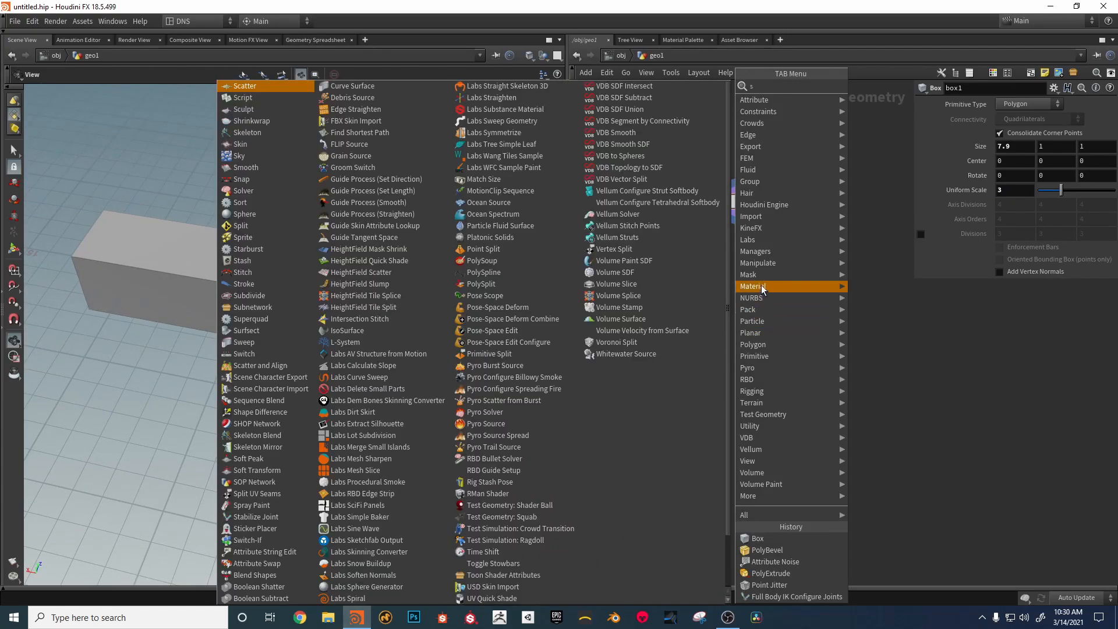
{"action": "type", "text": "ub"}
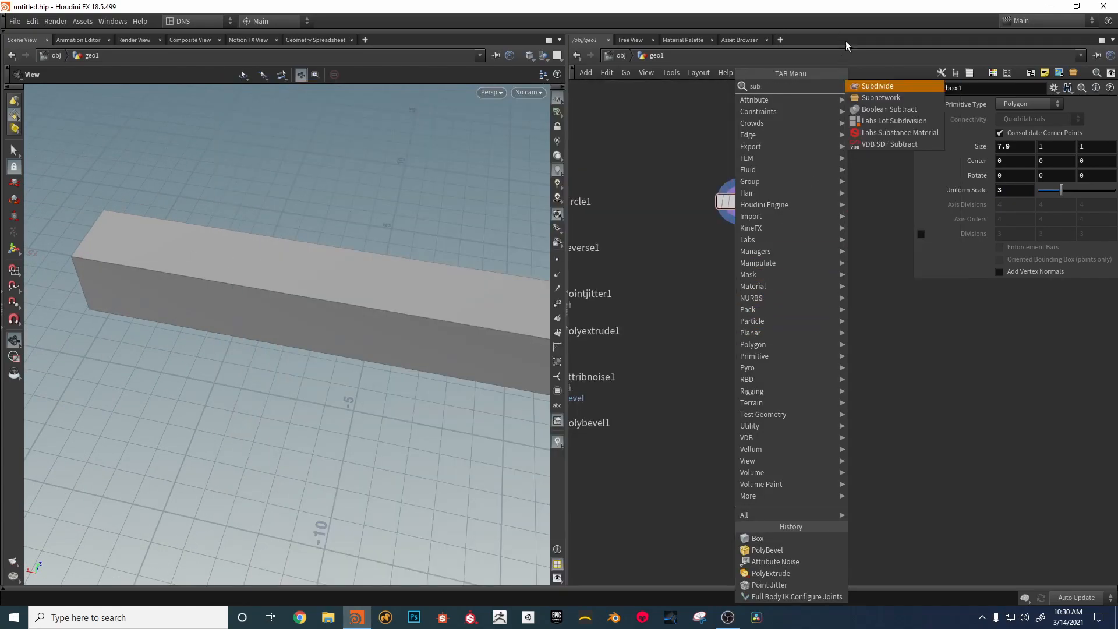
{"action": "left_click", "coordinate": [877, 88]}
{"action": "left_click", "coordinate": [756, 245]}
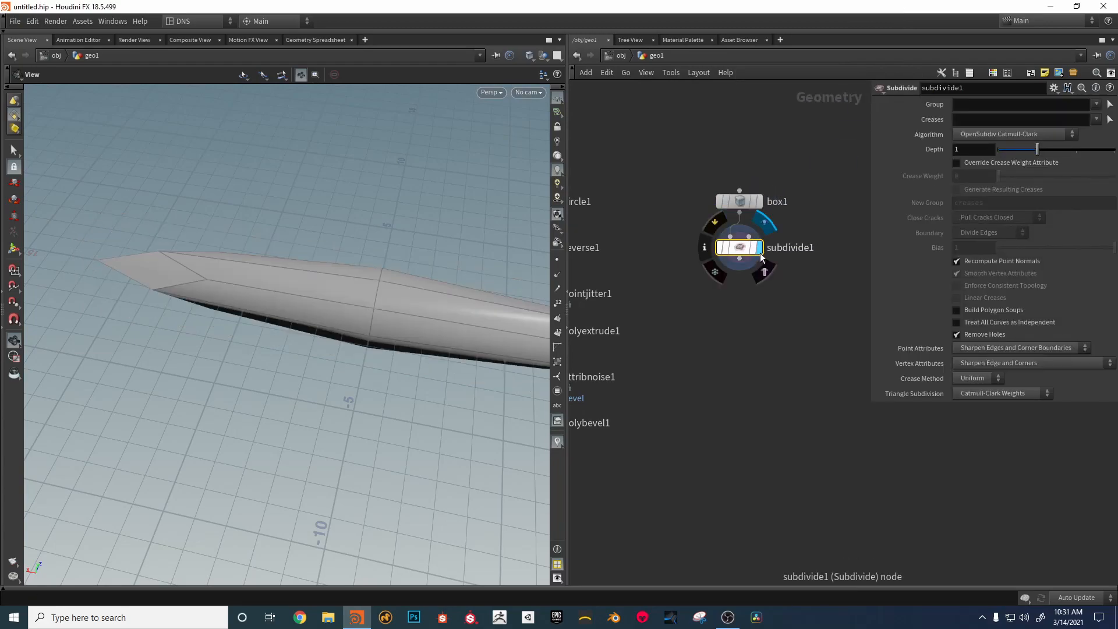
Step: Set the Subdivide algorithm to OpenSubdiv Bilinear and its depth to 3
{"action": "left_click", "coordinate": [1013, 134]}
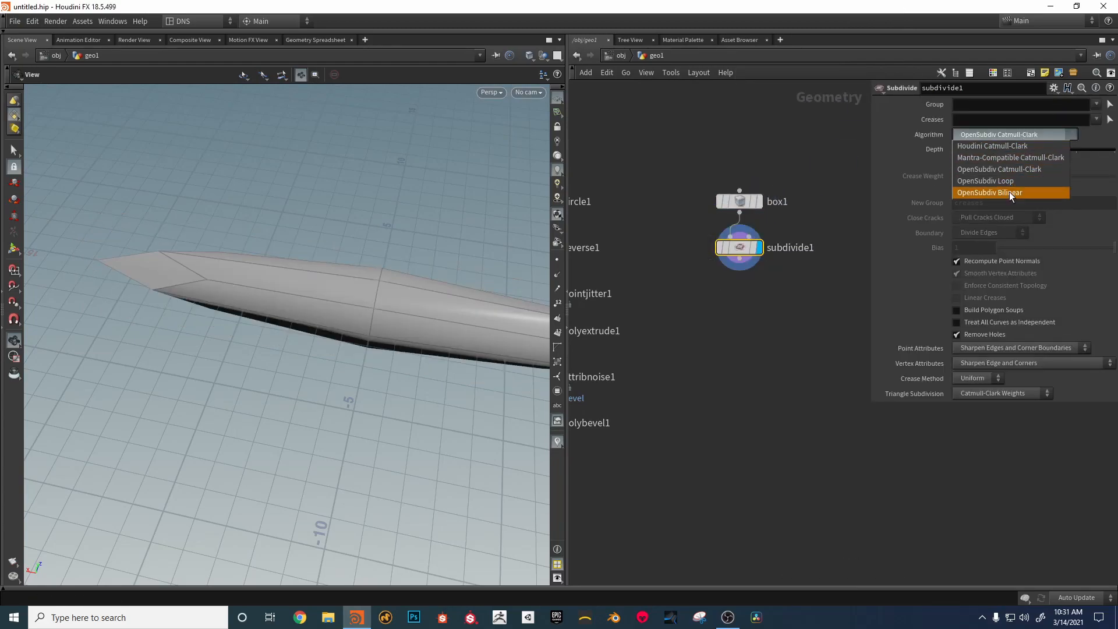
{"action": "left_click", "coordinate": [1011, 192]}
{"action": "scroll", "coordinate": [424, 247], "scroll_direction": "down", "scroll_amount": 3}
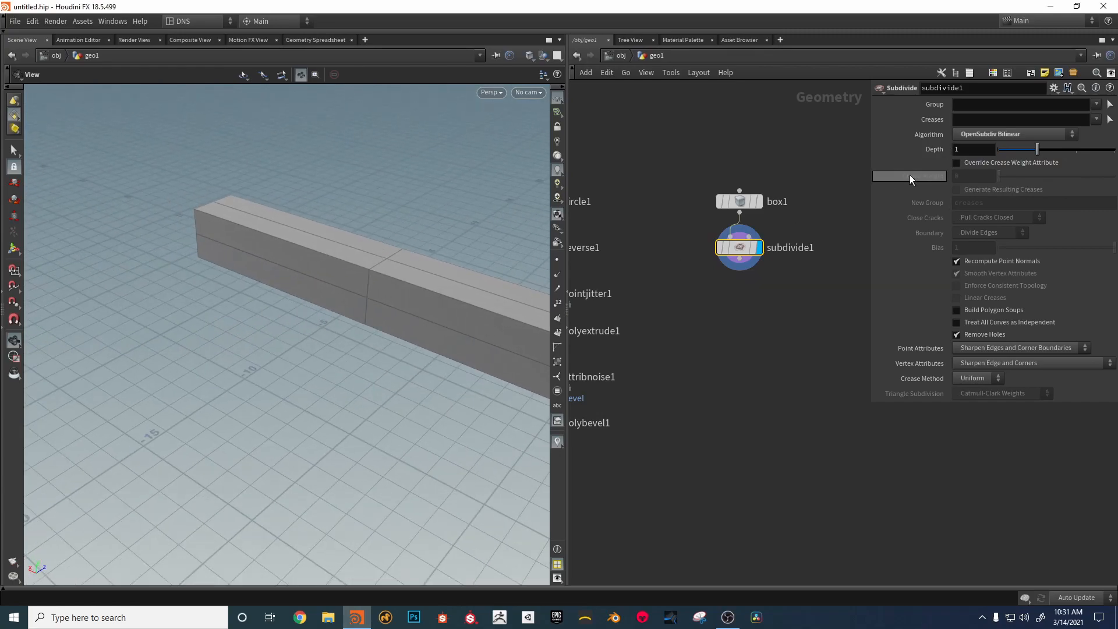
{"action": "type", "text": "3"}
{"action": "left_click", "coordinate": [733, 338]}
{"action": "left_click_drag", "start_coordinate": [513, 280], "coordinate": [427, 365]}
Step: Add a Mountain node below the Subdivide and display its output
{"action": "middle_click_drag", "start_coordinate": [752, 349], "coordinate": [735, 264]}
{"action": "key", "text": "Tab"}
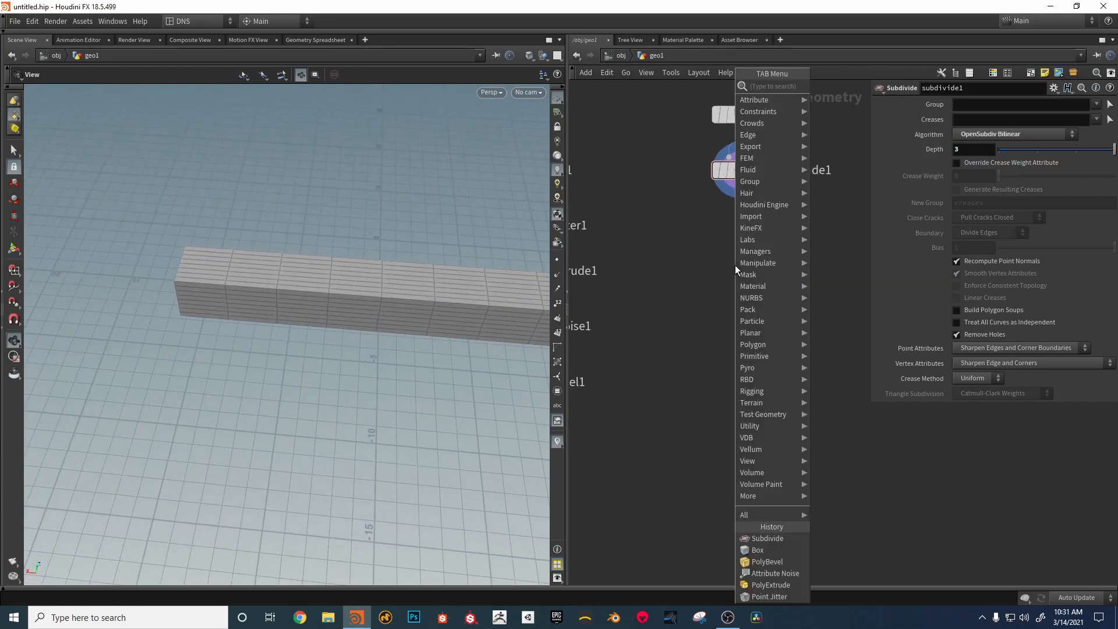
{"action": "mouse_move", "coordinate": [770, 251]}
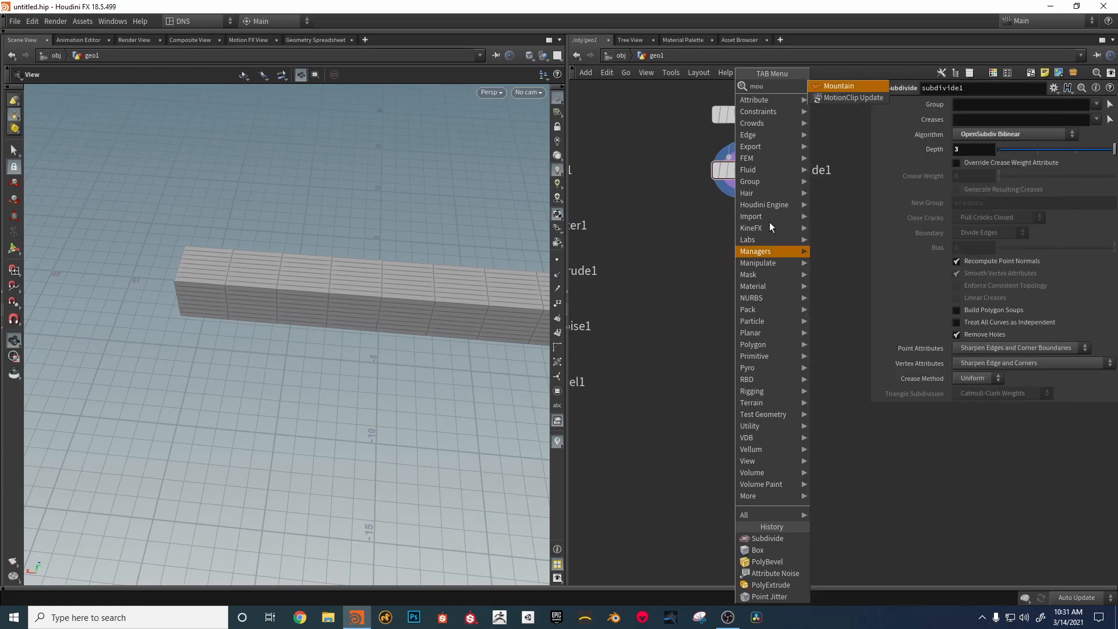
{"action": "left_click", "coordinate": [836, 93]}
{"action": "left_click", "coordinate": [741, 226]}
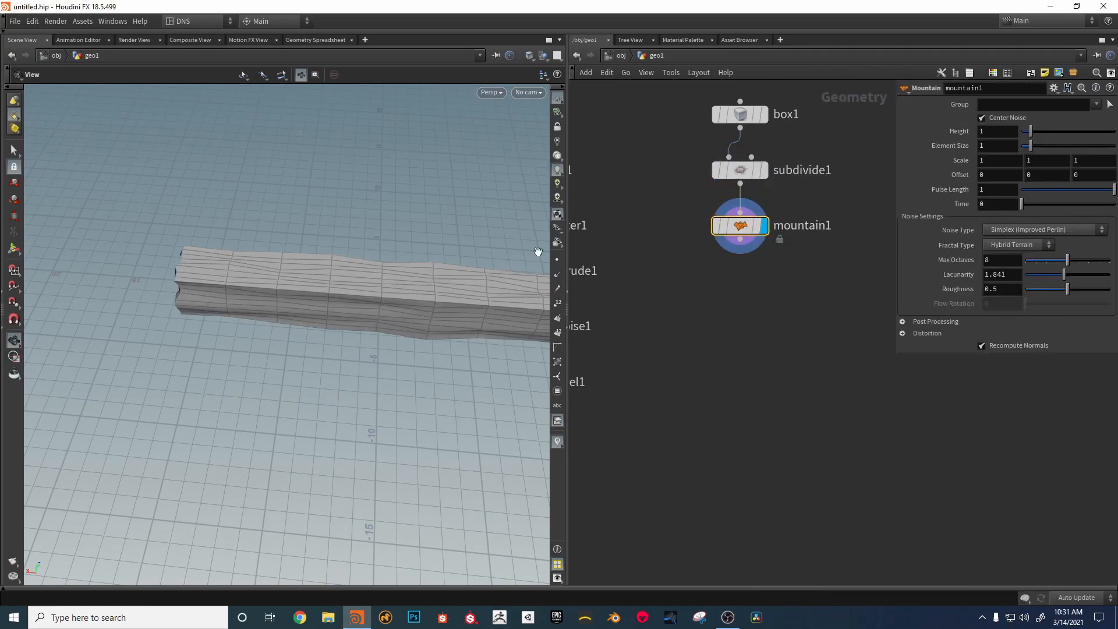
Step: Set the Mountain's height to 17.8 and its element size to 10 to strongly distort the subdivided box
{"action": "left_click_drag", "start_coordinate": [1030, 131], "coordinate": [1114, 131]}
{"action": "left_click_drag", "start_coordinate": [1031, 146], "coordinate": [1114, 146]}
{"action": "left_click_drag", "start_coordinate": [285, 285], "coordinate": [256, 239]}
{"action": "middle_click_drag", "start_coordinate": [990, 131], "coordinate": [999, 134]}
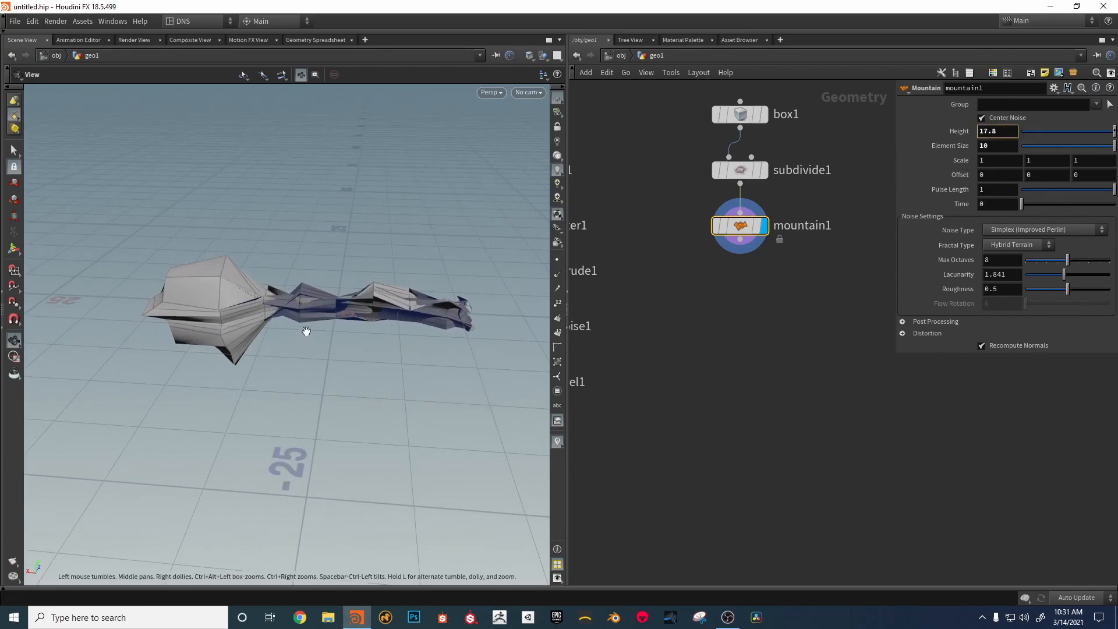
{"action": "left_click_drag", "start_coordinate": [301, 329], "coordinate": [258, 329]}
{"action": "middle_click_drag", "start_coordinate": [694, 350], "coordinate": [713, 407]}
{"action": "right_click_drag", "start_coordinate": [408, 343], "coordinate": [347, 351]}
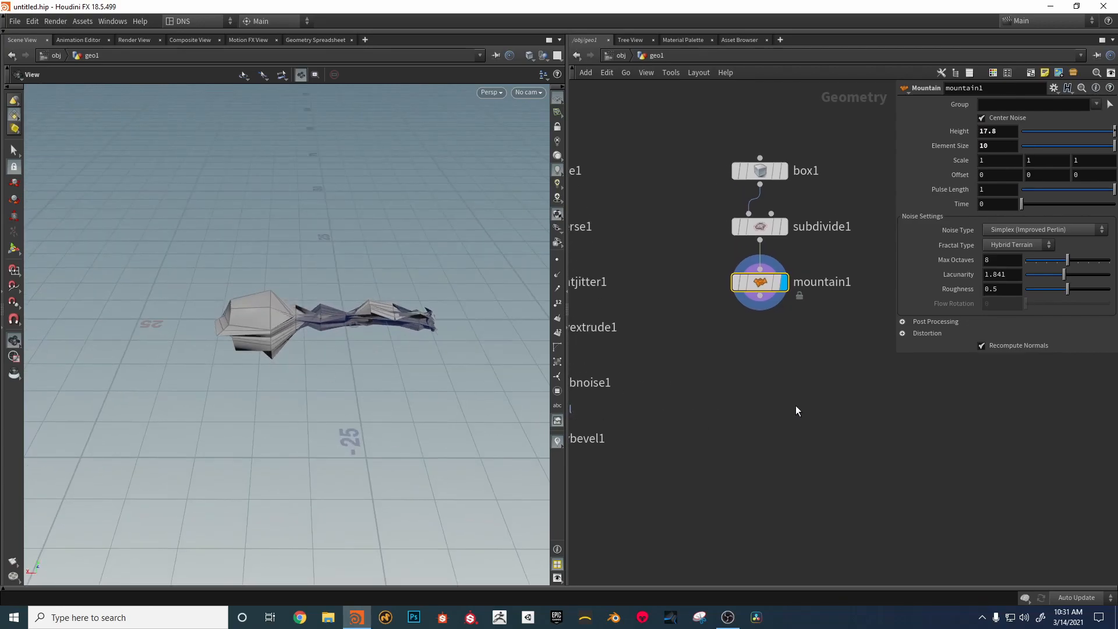
Step: Add a Scatter and Align node below the Mountain, wire the Mountain into its first input and display its output
{"action": "middle_click_drag", "start_coordinate": [772, 355], "coordinate": [752, 341]}
{"action": "key", "text": "Tab"}
{"action": "type", "text": "sc"}
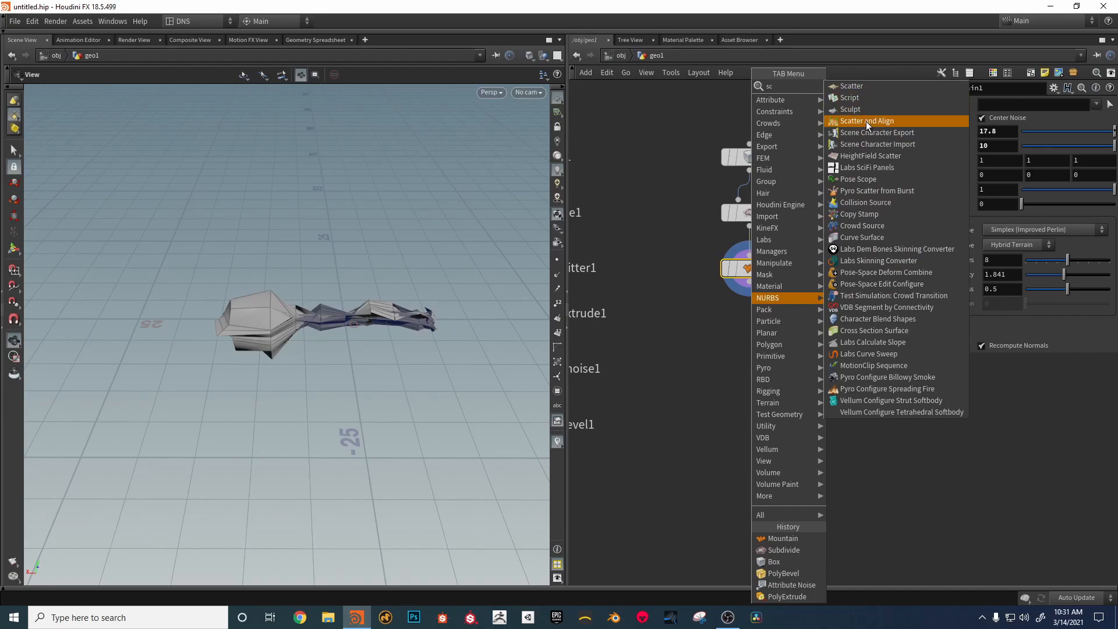
{"action": "left_click", "coordinate": [866, 122]}
{"action": "left_click", "coordinate": [754, 331]}
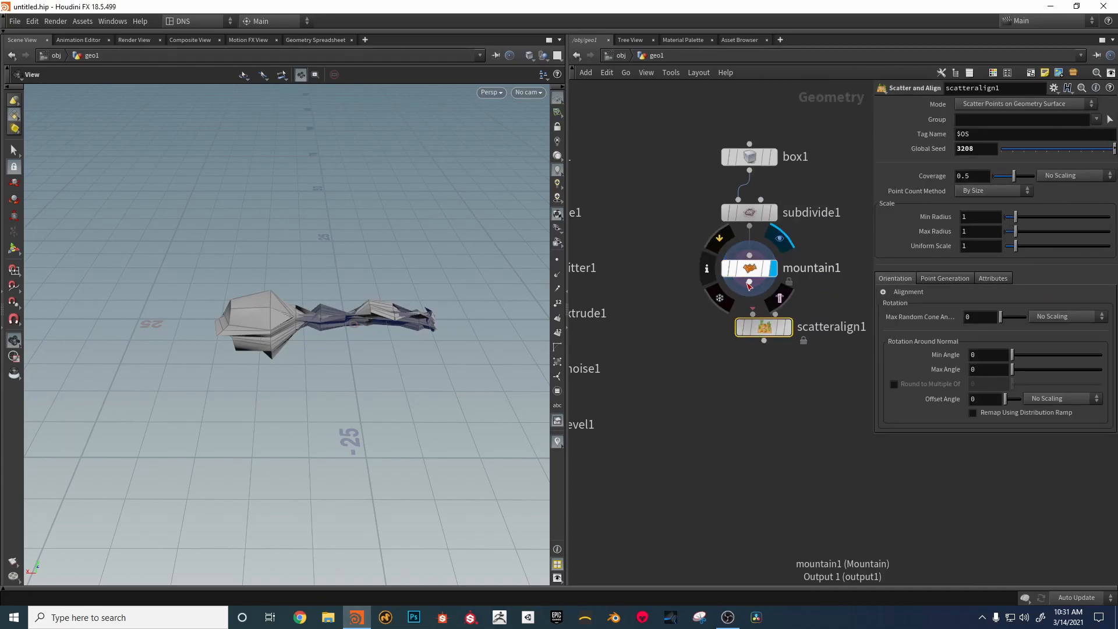
{"action": "left_click", "coordinate": [774, 326]}
{"action": "left_click_drag", "start_coordinate": [388, 306], "coordinate": [242, 290]}
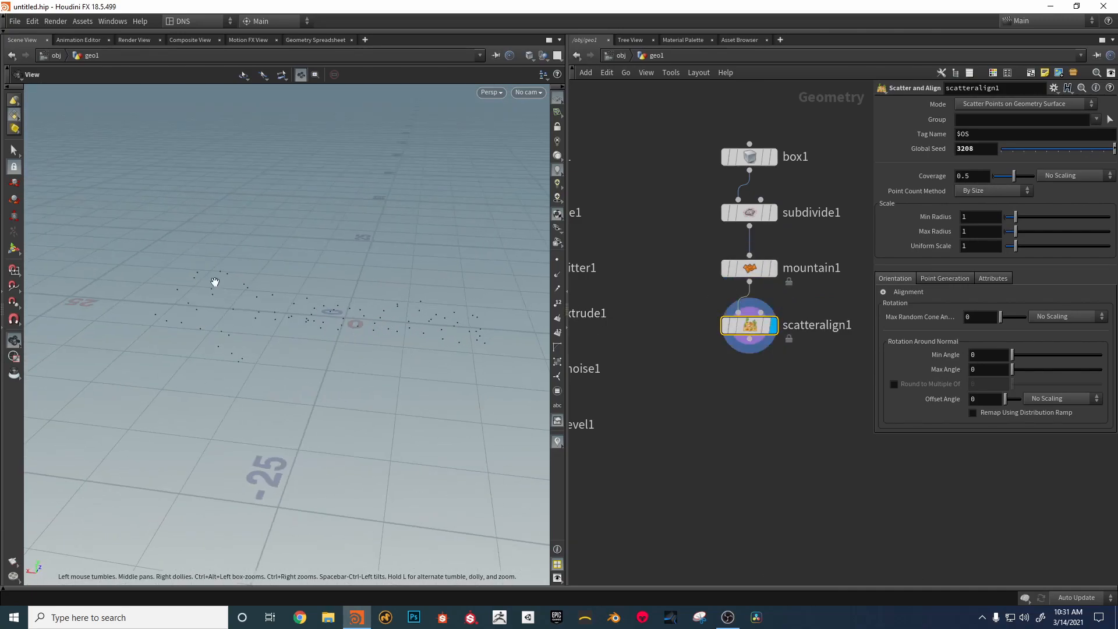
{"action": "scroll", "coordinate": [694, 460], "scroll_direction": "up", "scroll_amount": 1}
{"action": "left_click_drag", "start_coordinate": [356, 396], "coordinate": [364, 372]}
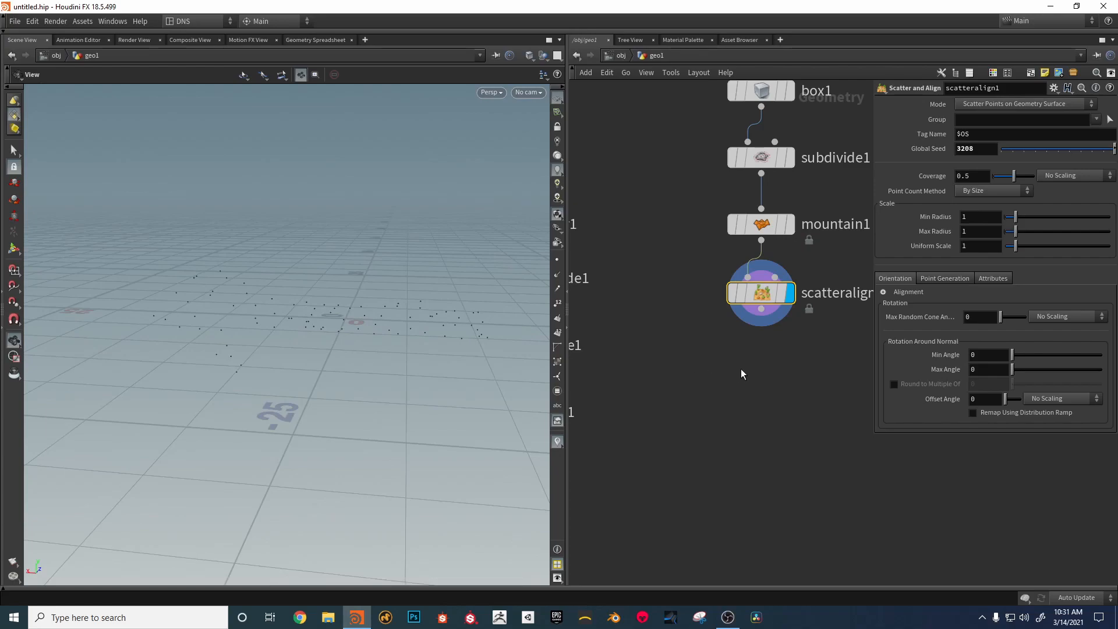
{"action": "key", "text": "h"}
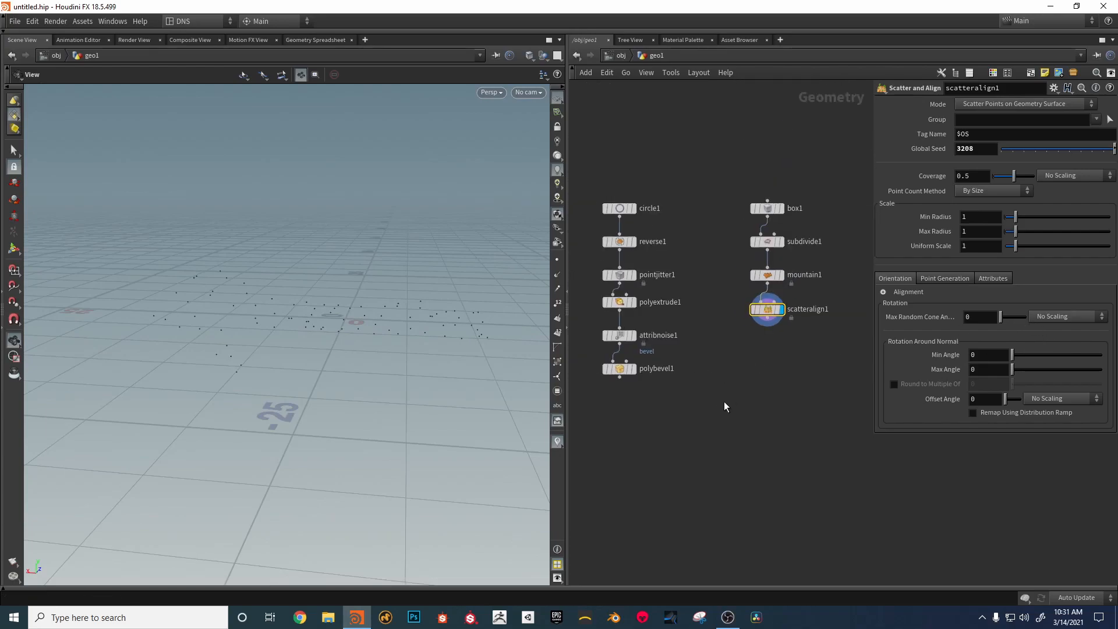
{"action": "key", "text": "Tab"}
{"action": "type", "text": "copyto"}
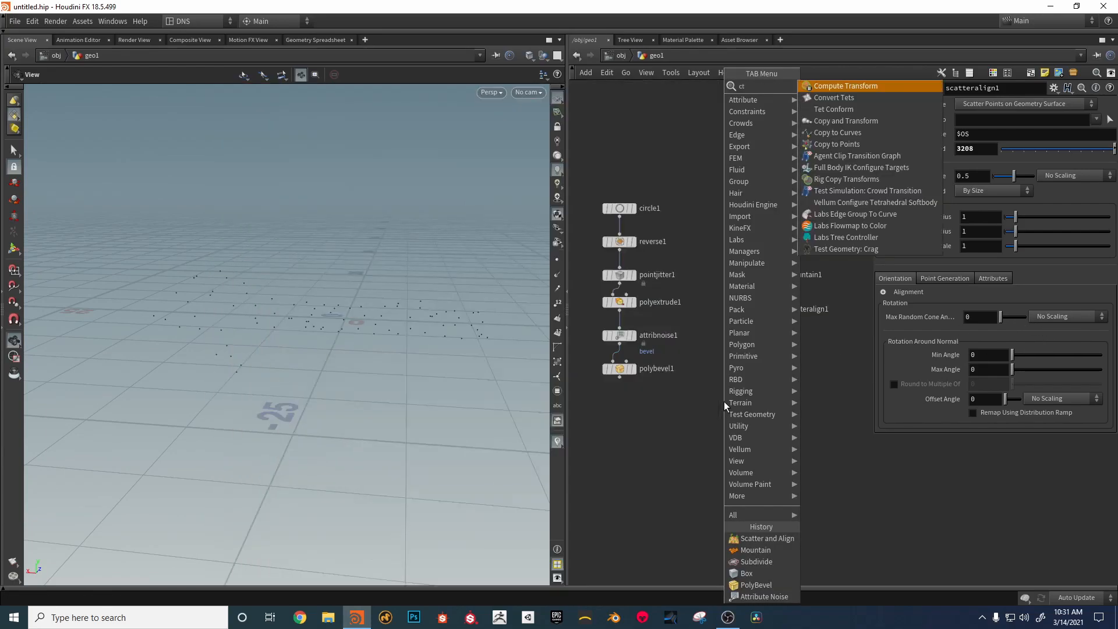
{"action": "type", "text": "p"}
{"action": "key", "text": "Return"}
{"action": "left_click", "coordinate": [721, 407]}
{"action": "left_click_drag", "start_coordinate": [620, 377], "coordinate": [729, 421]}
{"action": "key", "text": "ctrl+z"}
Step: Add a Copy to Points node fed by the PolyBevel as source and Scatter and Align as target points, and display its output
{"action": "left_click", "coordinate": [620, 378]}
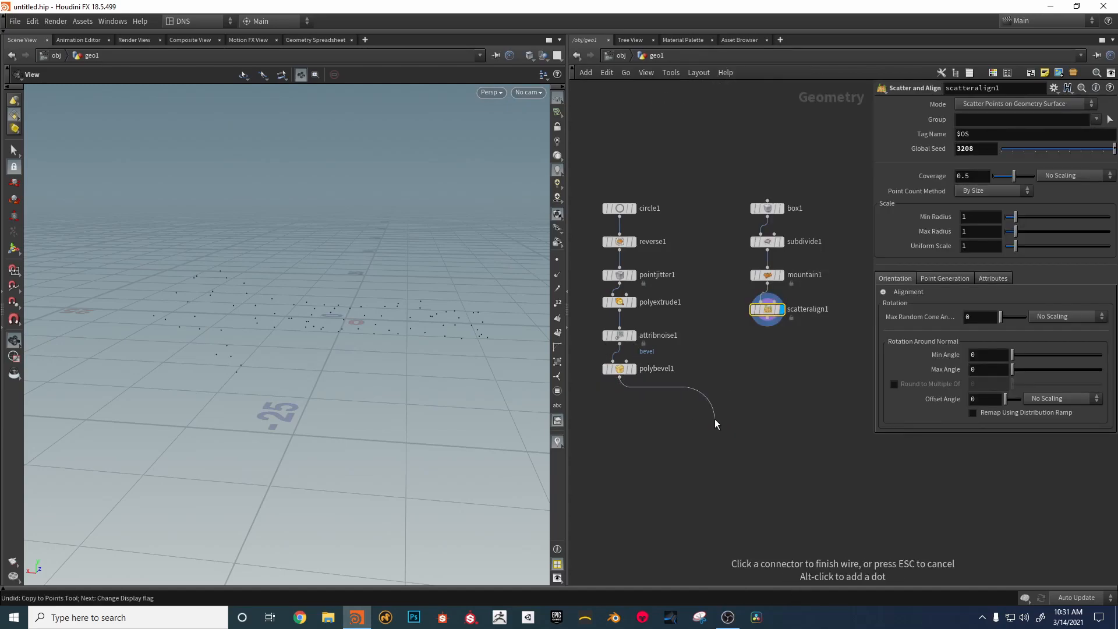
{"action": "left_click", "coordinate": [715, 423]}
{"action": "left_click", "coordinate": [728, 539]}
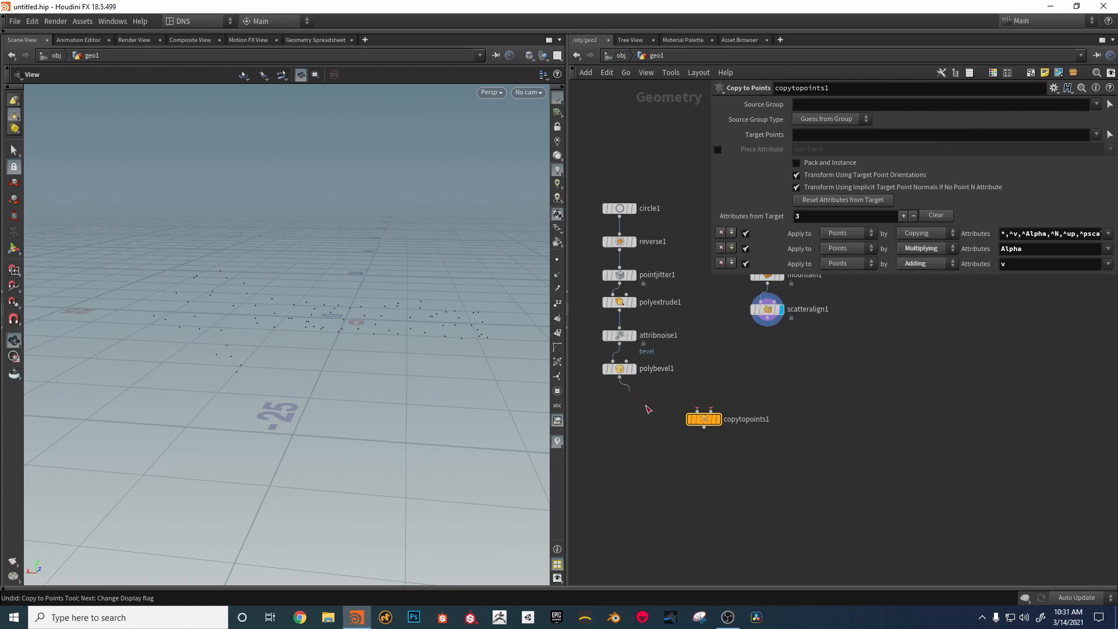
{"action": "left_click_drag", "start_coordinate": [763, 353], "coordinate": [711, 411]}
{"action": "left_click", "coordinate": [719, 420]}
{"action": "scroll", "coordinate": [357, 359], "scroll_direction": "up", "scroll_amount": 2}
{"action": "left_click_drag", "start_coordinate": [357, 359], "coordinate": [252, 246]}
{"action": "middle_click_drag", "start_coordinate": [739, 331], "coordinate": [741, 361]}
Step: Set the Scatter and Align node's Offset Angle around the normal to 111
{"action": "left_click", "coordinate": [768, 338]}
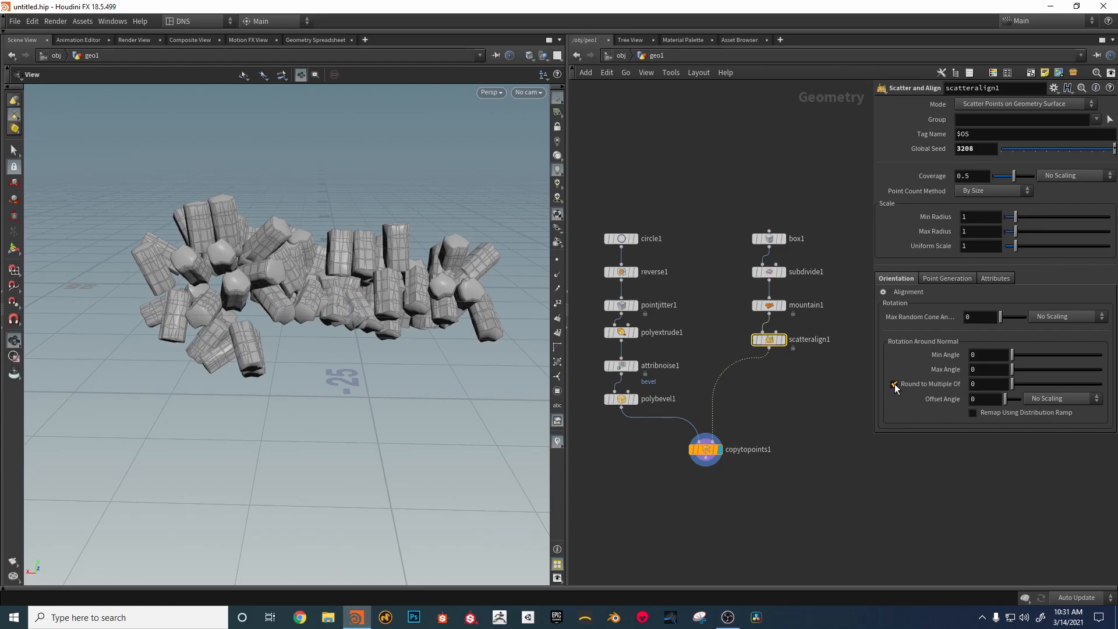
{"action": "left_click", "coordinate": [972, 413]}
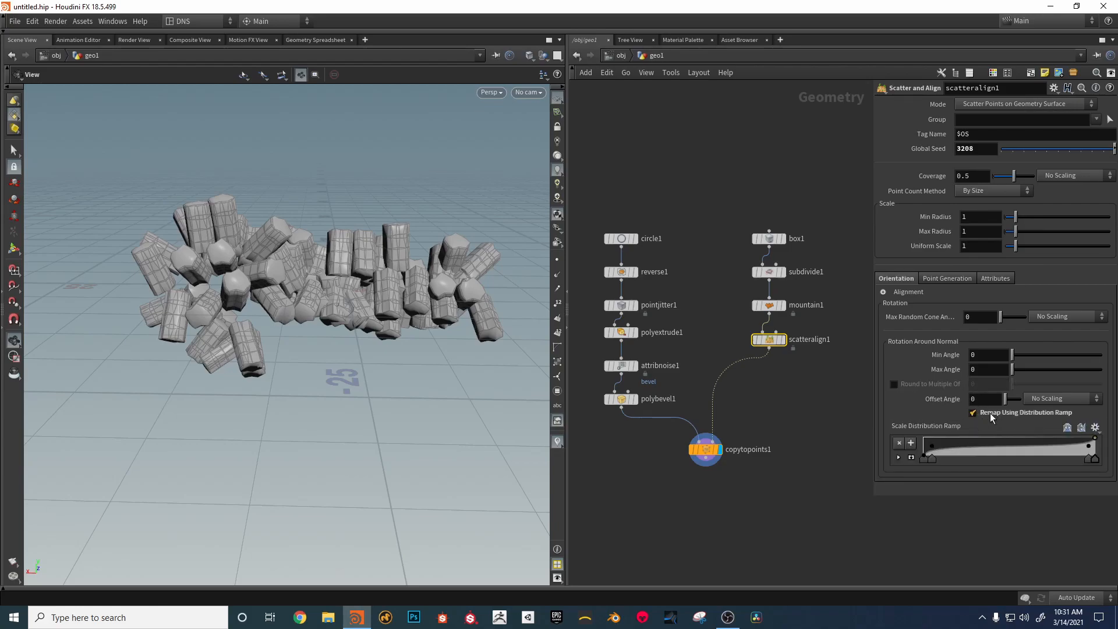
{"action": "left_click", "coordinate": [972, 413]}
{"action": "left_click_drag", "start_coordinate": [1008, 400], "coordinate": [1011, 402]}
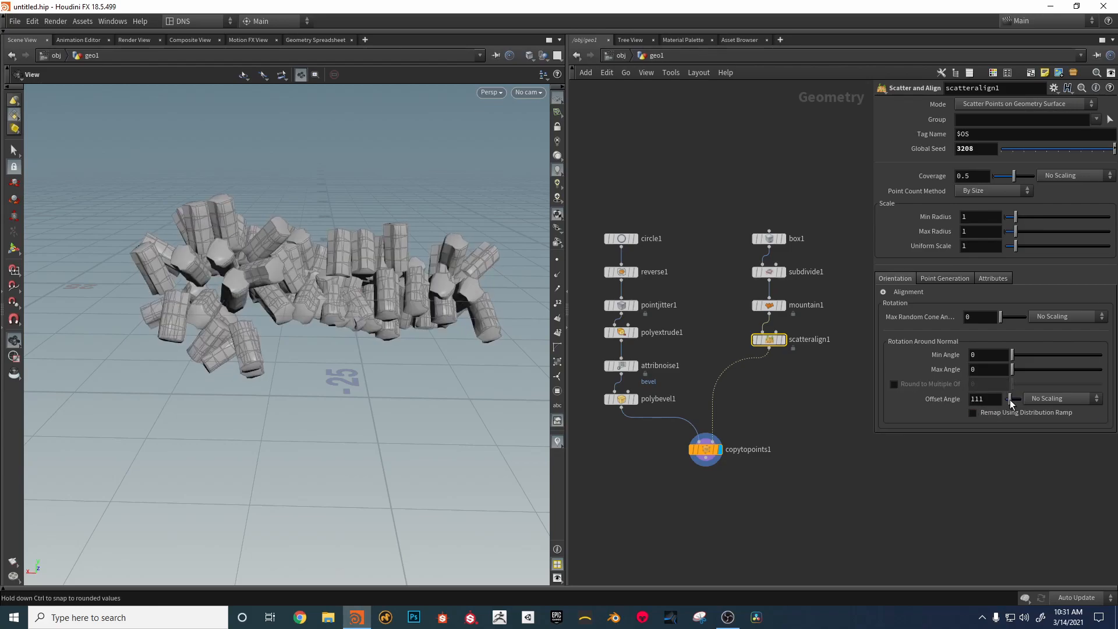
Step: Enable blending the scatter normals with Y in the alignment settings and set the blend amount to 0.88
{"action": "left_click", "coordinate": [883, 293]}
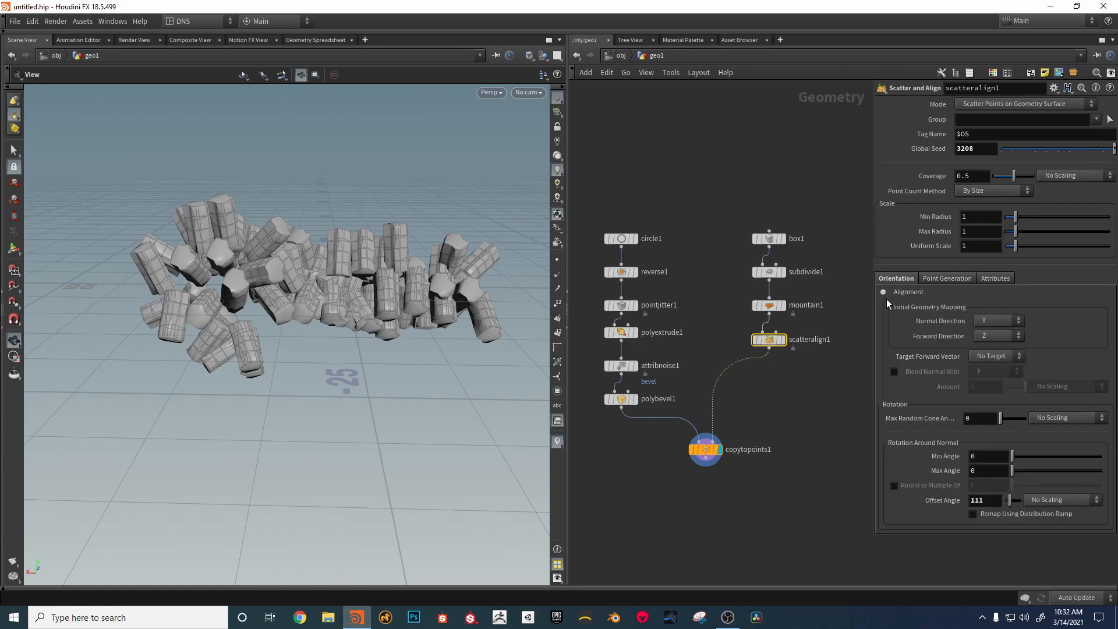
{"action": "left_click", "coordinate": [894, 372]}
{"action": "left_click_drag", "start_coordinate": [1014, 388], "coordinate": [1025, 393]}
{"action": "left_click_drag", "start_coordinate": [396, 291], "coordinate": [431, 313]}
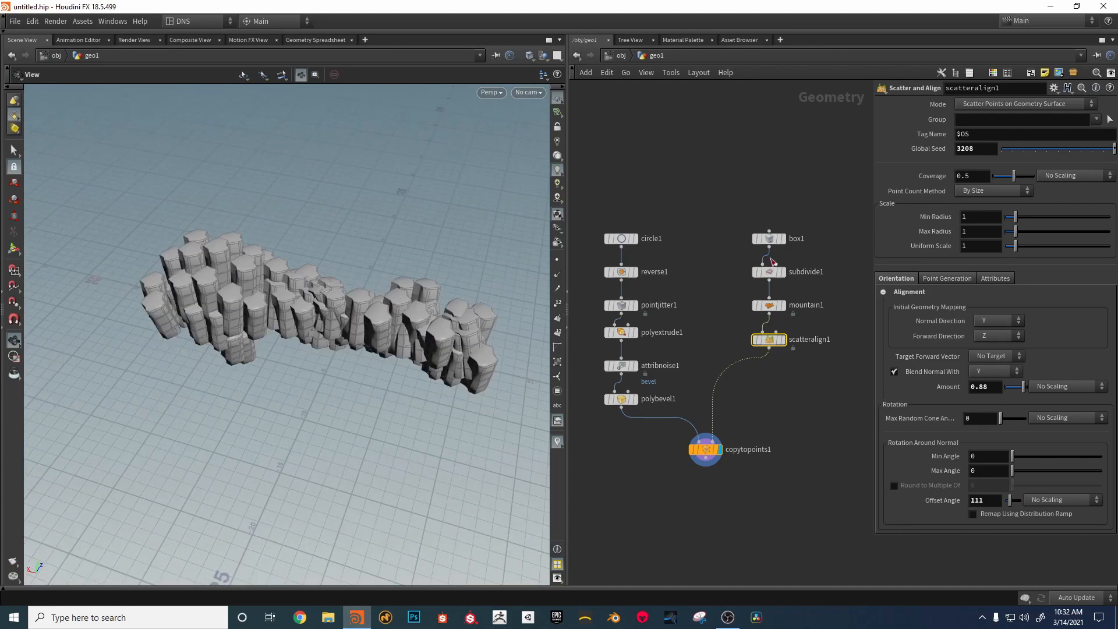
Step: Set the Box's X size to 35.6 to stretch the rock formation
{"action": "left_click", "coordinate": [769, 239]}
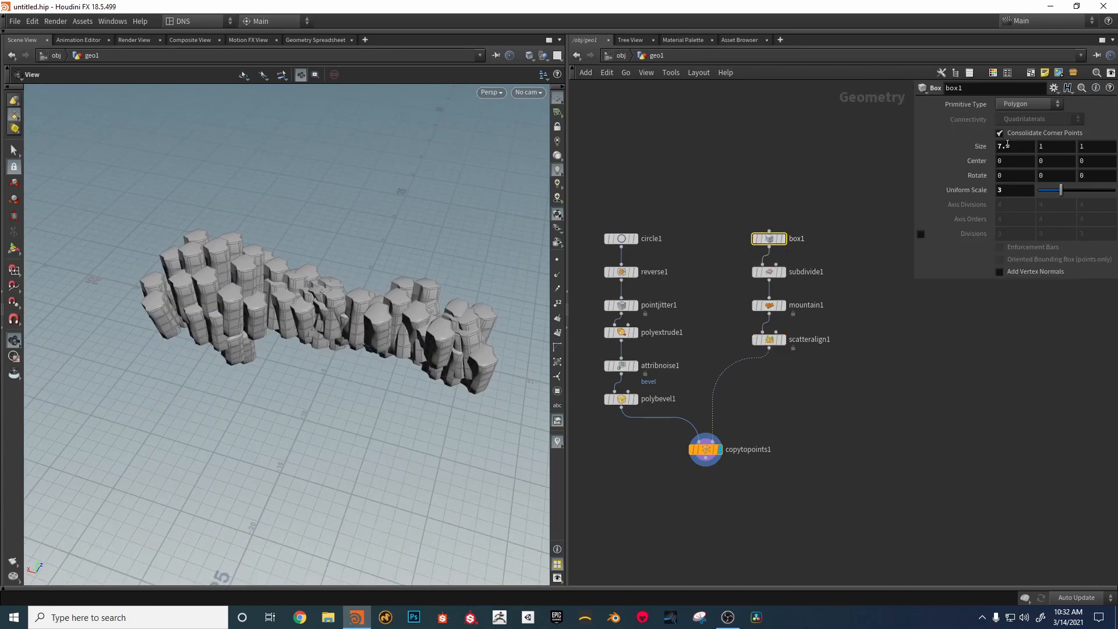
{"action": "middle_click_drag", "start_coordinate": [1014, 147], "coordinate": [1075, 147]}
{"action": "left_click_drag", "start_coordinate": [501, 210], "coordinate": [374, 240]}
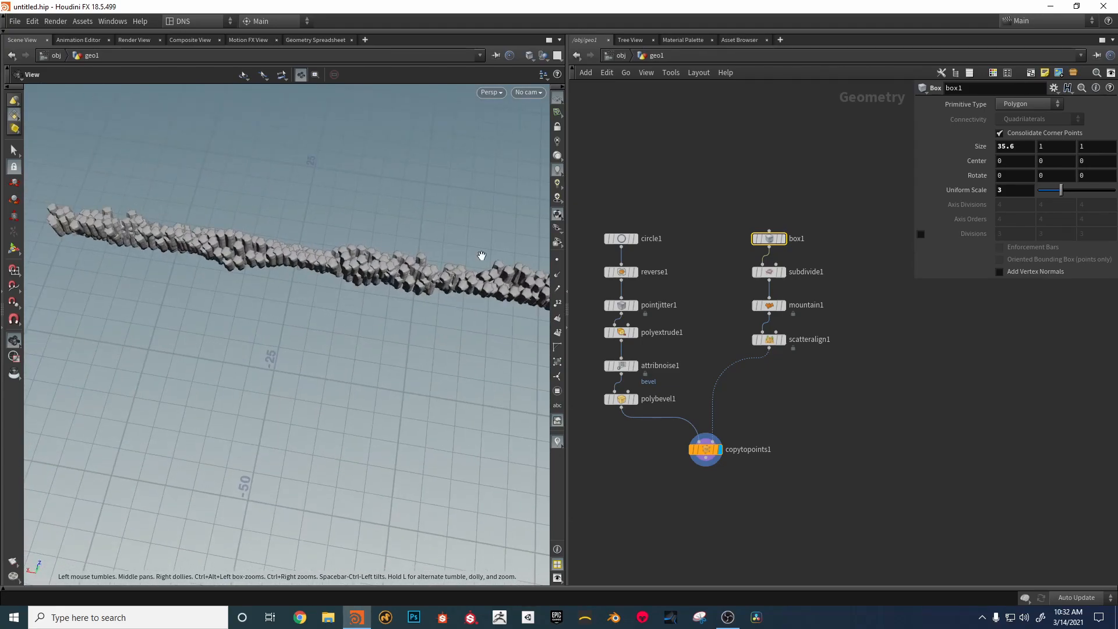
Step: Set the Scatter and Align node's Global Seed to 10 and its Coverage to 0.2
{"action": "left_click", "coordinate": [770, 339]}
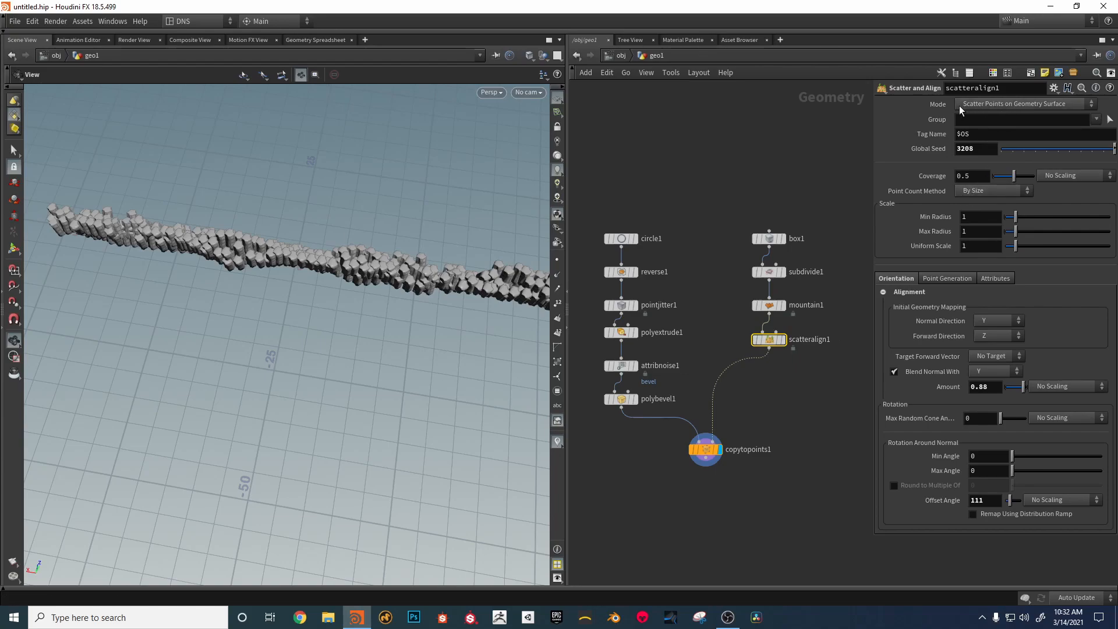
{"action": "left_click_drag", "start_coordinate": [175, 146], "coordinate": [332, 303]}
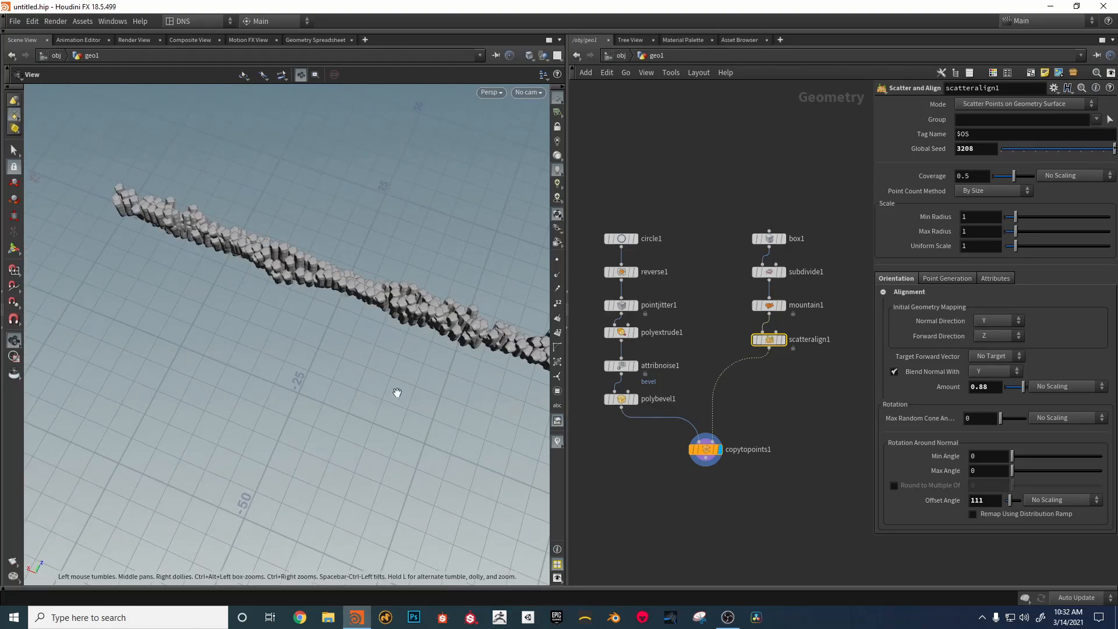
{"action": "left_click_drag", "start_coordinate": [396, 392], "coordinate": [451, 356]}
{"action": "left_click_drag", "start_coordinate": [983, 168], "coordinate": [1115, 166]}
{"action": "mouse_move", "coordinate": [1014, 177]}
{"action": "left_mouse_down"}
{"action": "mouse_move", "coordinate": [991, 178]}
{"action": "mouse_move", "coordinate": [1016, 180]}
{"action": "mouse_move", "coordinate": [1006, 188]}
{"action": "left_mouse_up"}
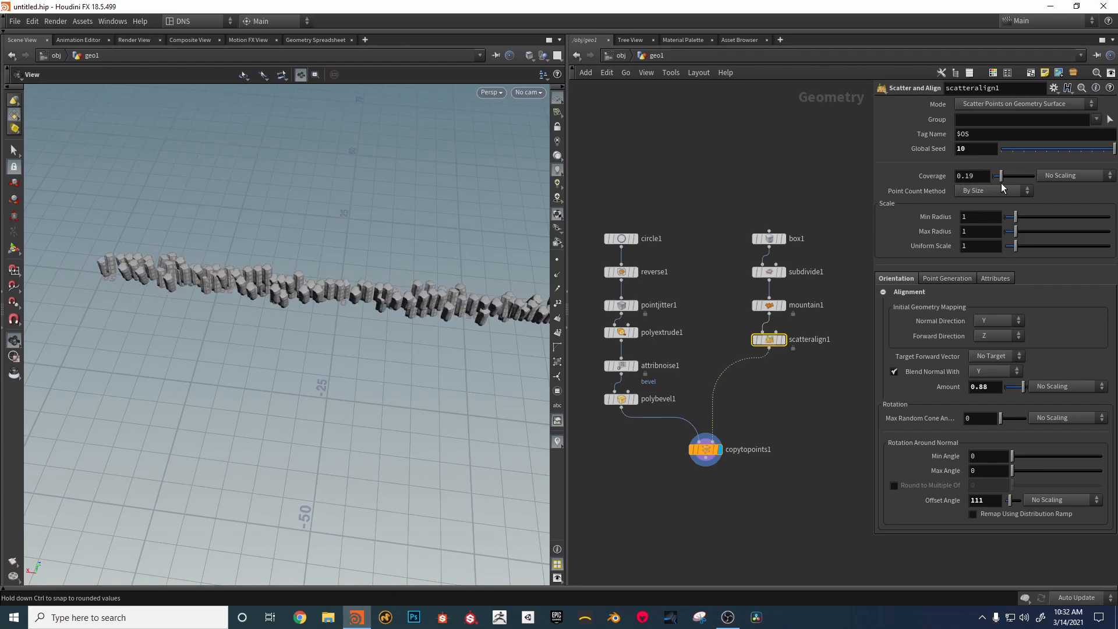
{"action": "left_click_drag", "start_coordinate": [393, 382], "coordinate": [424, 326]}
Step: Set the Box's X size to 6
{"action": "left_click", "coordinate": [769, 239]}
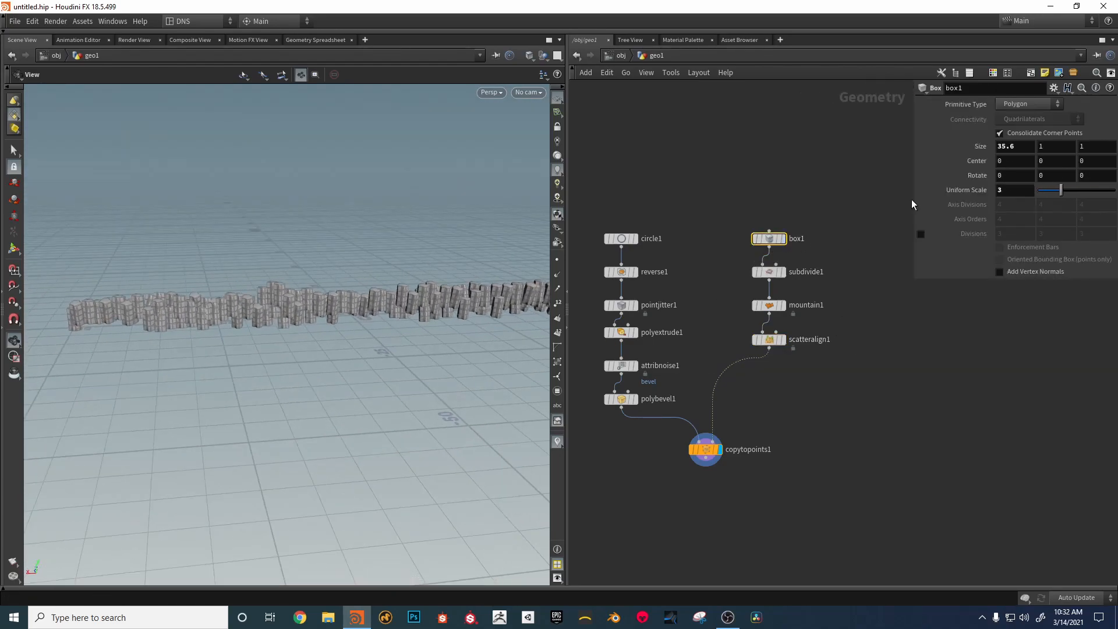
{"action": "middle_click_drag", "start_coordinate": [1017, 149], "coordinate": [18, 151]}
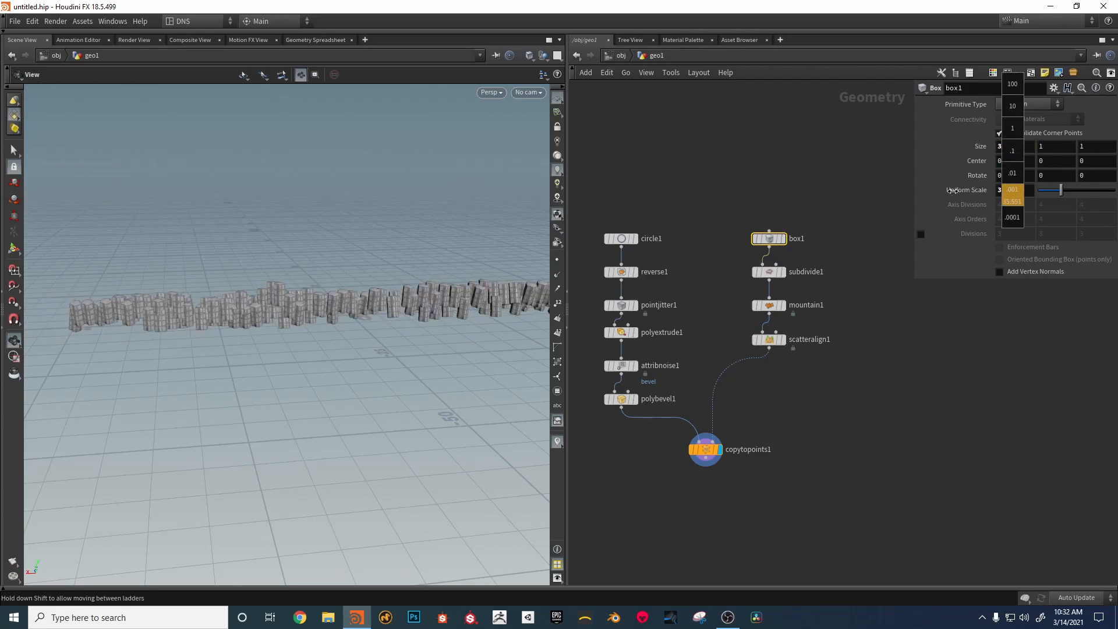
{"action": "middle_click_drag", "start_coordinate": [1018, 153], "coordinate": [1029, 156]}
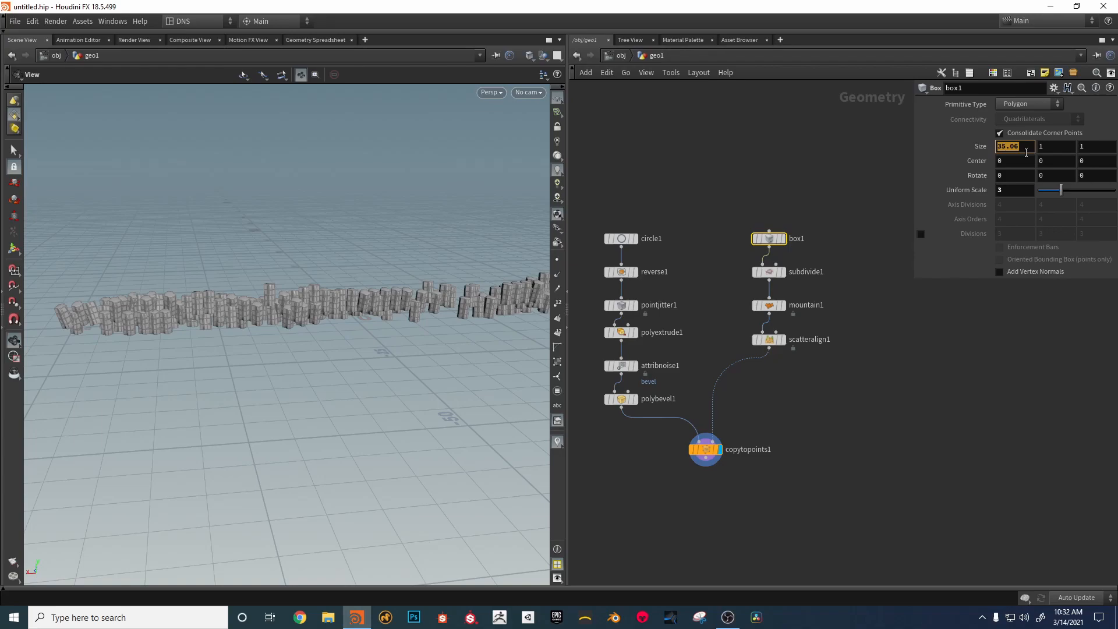
{"action": "key", "text": "Return"}
{"action": "left_click_drag", "start_coordinate": [326, 317], "coordinate": [273, 297]}
{"action": "scroll", "coordinate": [284, 337], "scroll_direction": "up", "scroll_amount": 5}
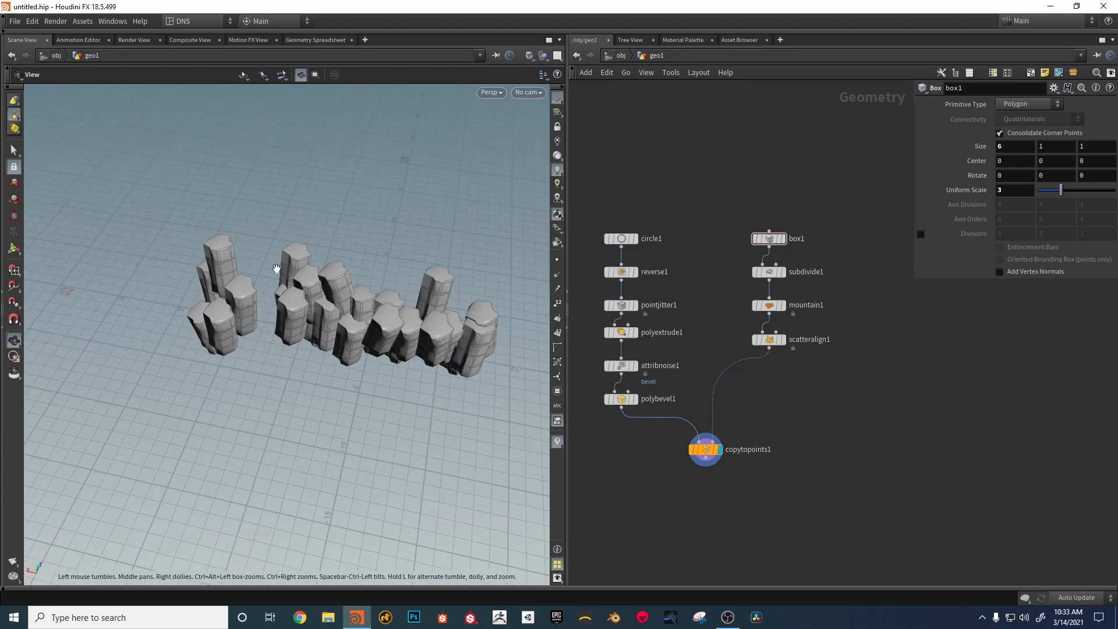
{"action": "scroll", "coordinate": [807, 402], "scroll_direction": "up", "scroll_amount": 1}
Step: Insert an Attribute Wrangle node between Scatter and Align and Copy to Points
{"action": "key", "text": "Tab"}
{"action": "type", "text": "wr"}
{"action": "left_click", "coordinate": [943, 87]}
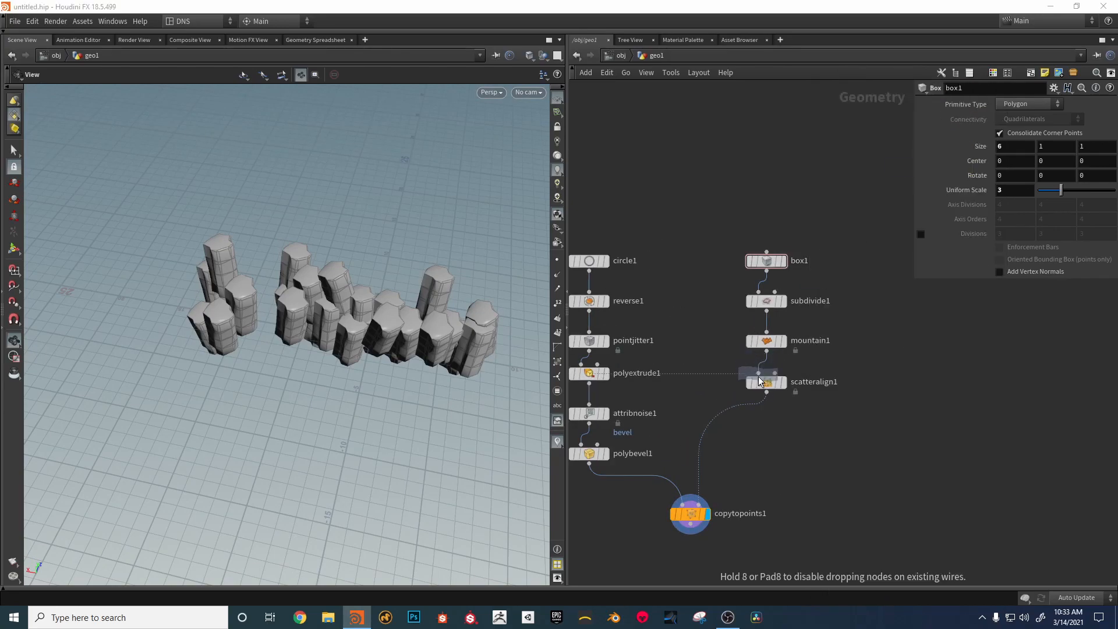
{"action": "left_click", "coordinate": [756, 410]}
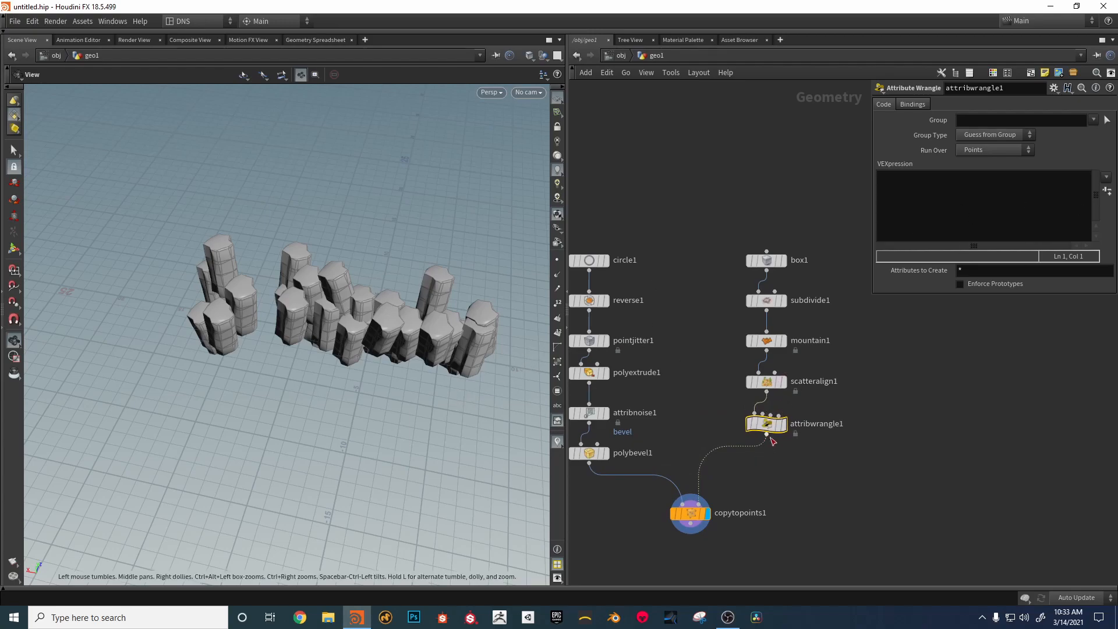
Step: Display the Attribute Wrangle's output with point markers and point numbers shown in the viewport
{"action": "left_click", "coordinate": [557, 260]}
{"action": "left_click", "coordinate": [783, 423]}
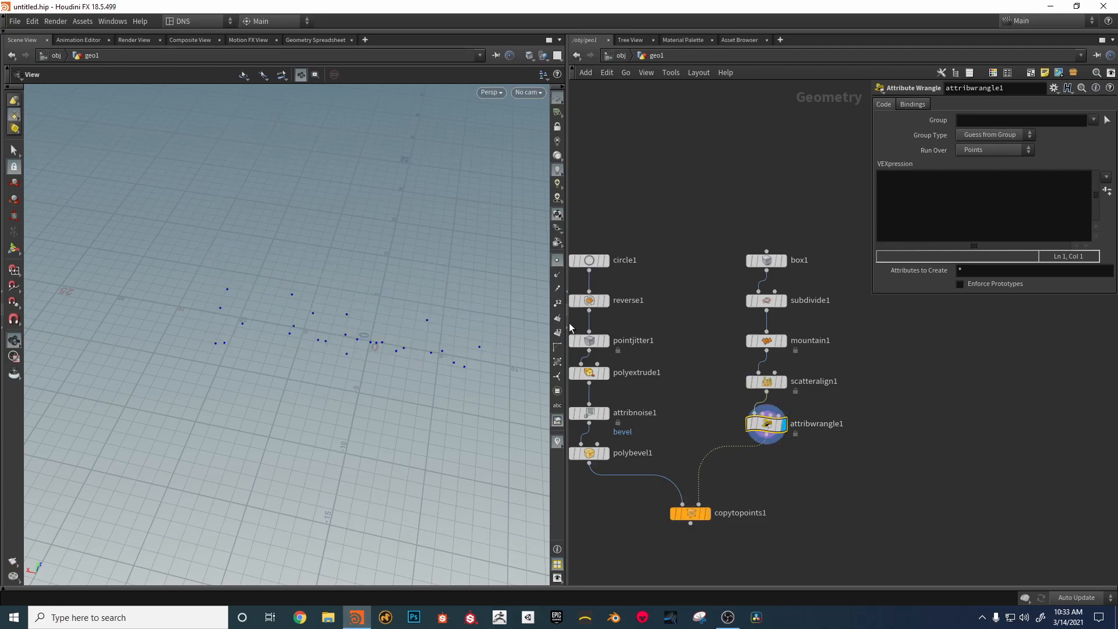
{"action": "left_click", "coordinate": [557, 303]}
{"action": "left_click_drag", "start_coordinate": [370, 319], "coordinate": [424, 321]}
{"action": "middle_click_drag", "start_coordinate": [424, 321], "coordinate": [432, 322]}
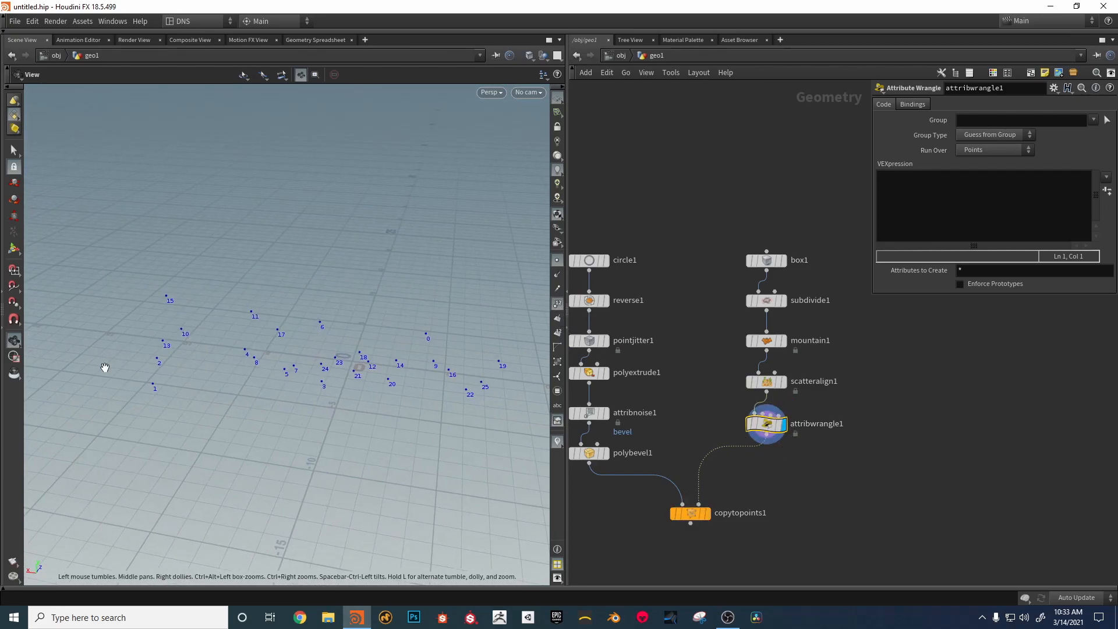
Step: Insert a Sort node between Scatter and Align and the Attribute Wrangle, and display its output
{"action": "left_click_drag", "start_coordinate": [768, 437], "coordinate": [767, 466]}
{"action": "key", "text": "Tab"}
{"action": "type", "text": "so"}
{"action": "left_click", "coordinate": [908, 97]}
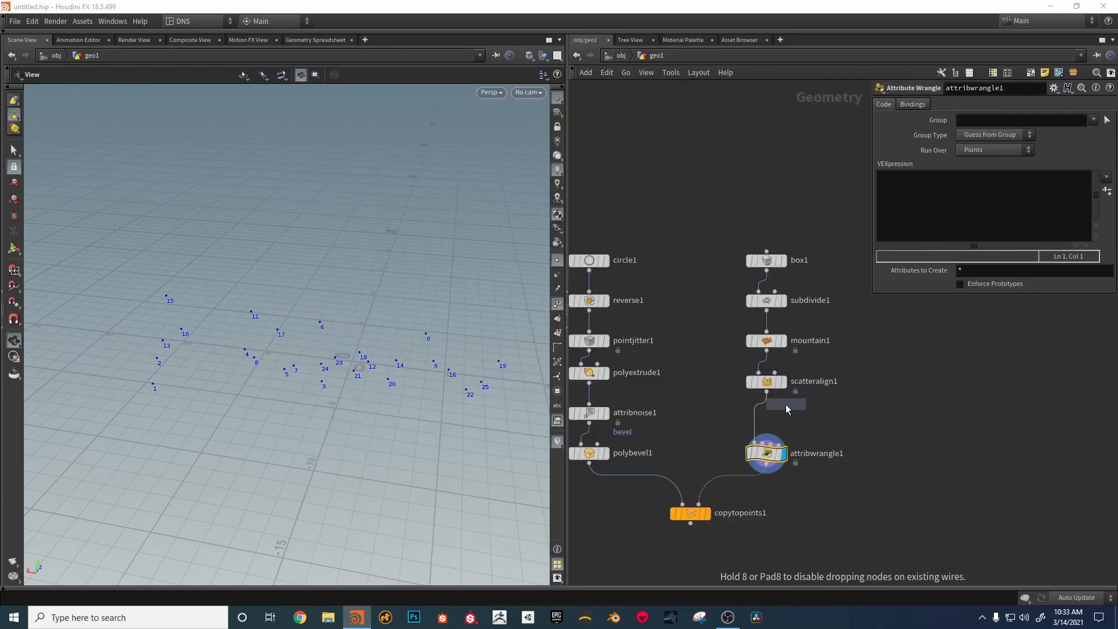
{"action": "left_click", "coordinate": [762, 414]}
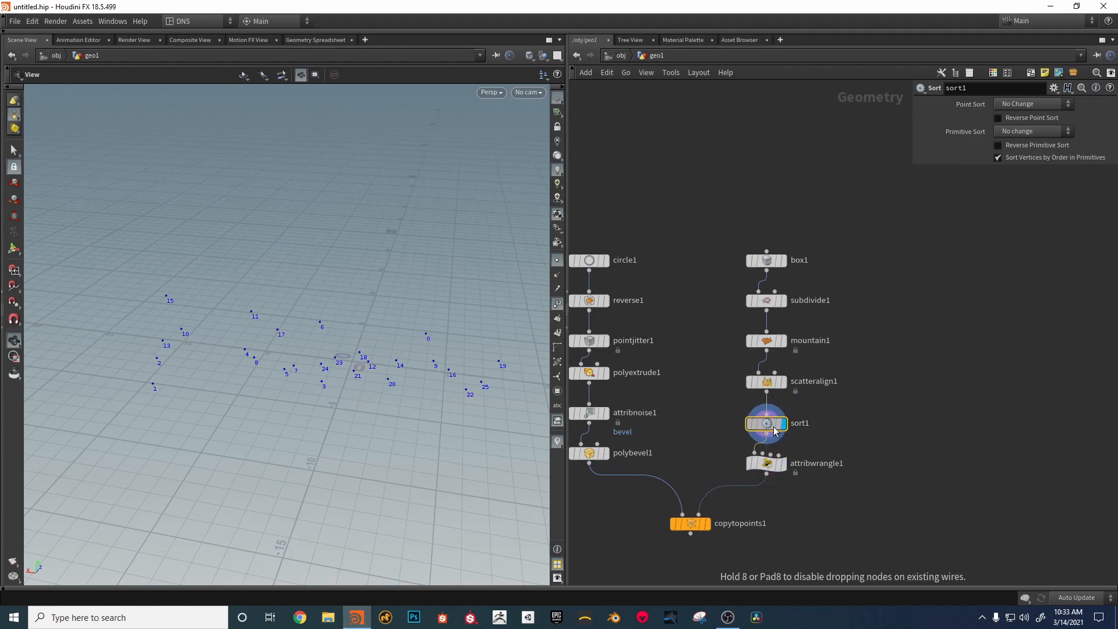
Step: Set the Sort node's Point Sort to Proximity to Point
{"action": "left_click", "coordinate": [1031, 104]}
{"action": "left_click", "coordinate": [1018, 214]}
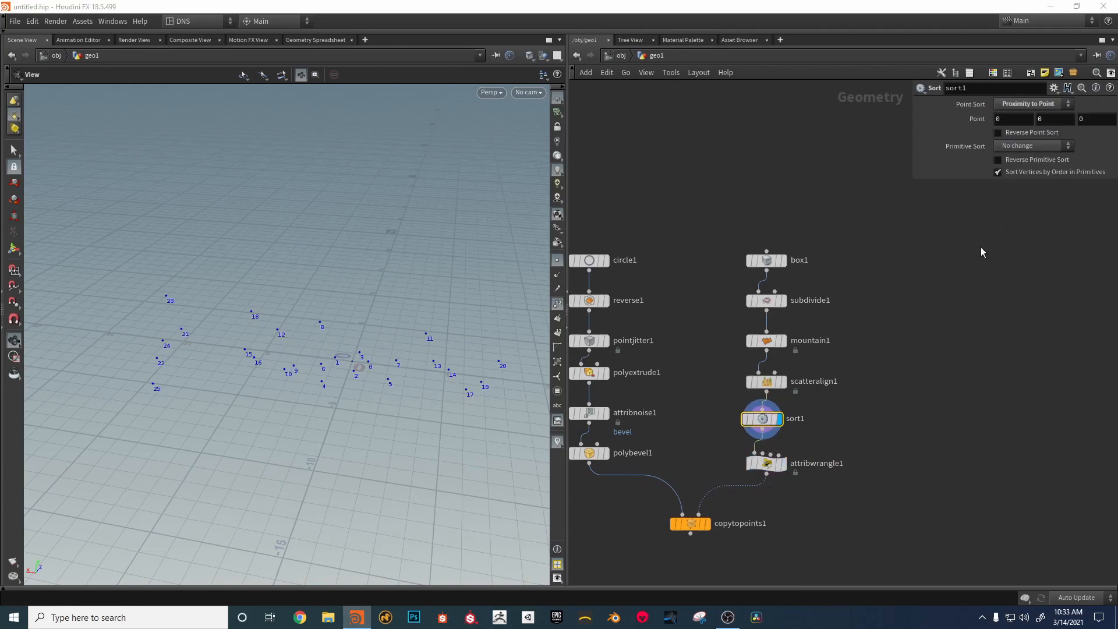
{"action": "left_click_drag", "start_coordinate": [374, 416], "coordinate": [303, 350]}
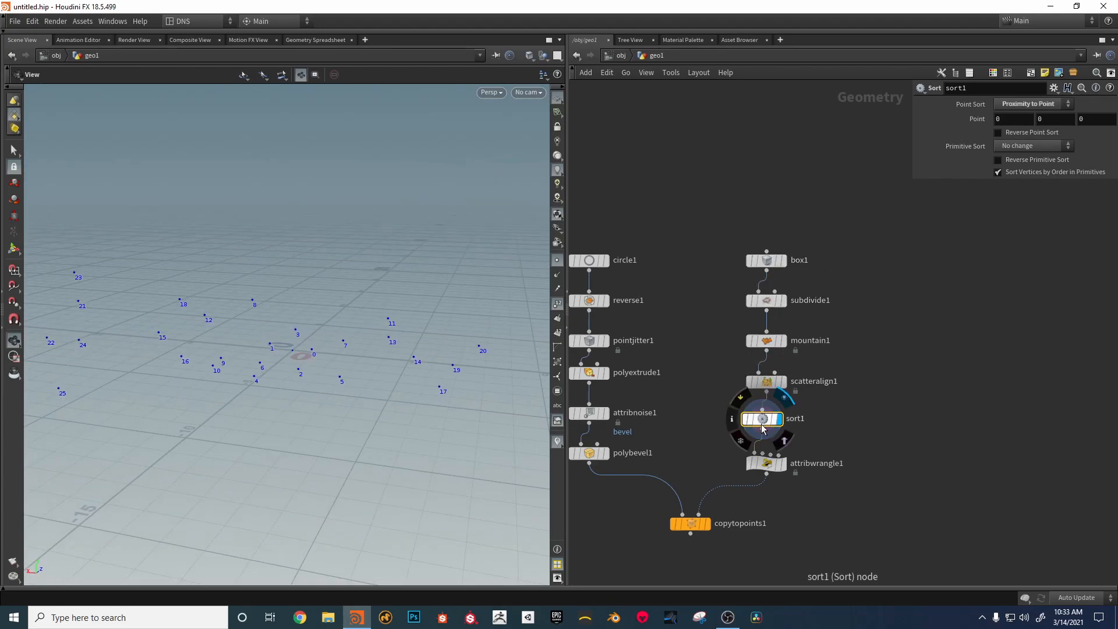
Step: Set the Scatter and Align node's Global Seed to 6
{"action": "left_click", "coordinate": [774, 381]}
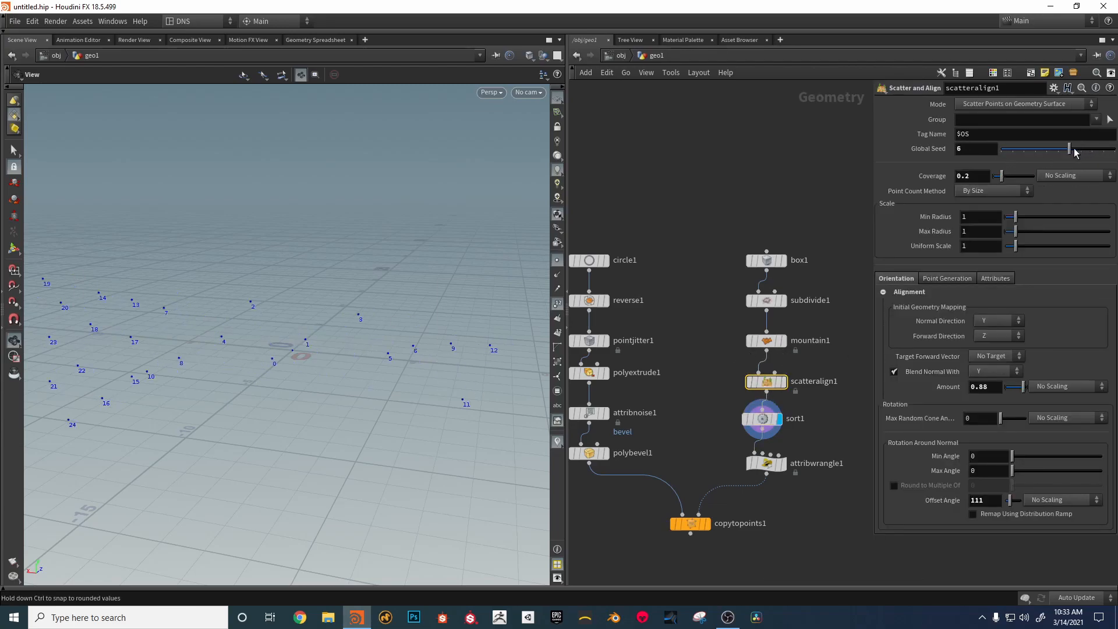
{"action": "left_click_drag", "start_coordinate": [414, 299], "coordinate": [378, 326]}
{"action": "left_click_drag", "start_coordinate": [367, 327], "coordinate": [292, 365]}
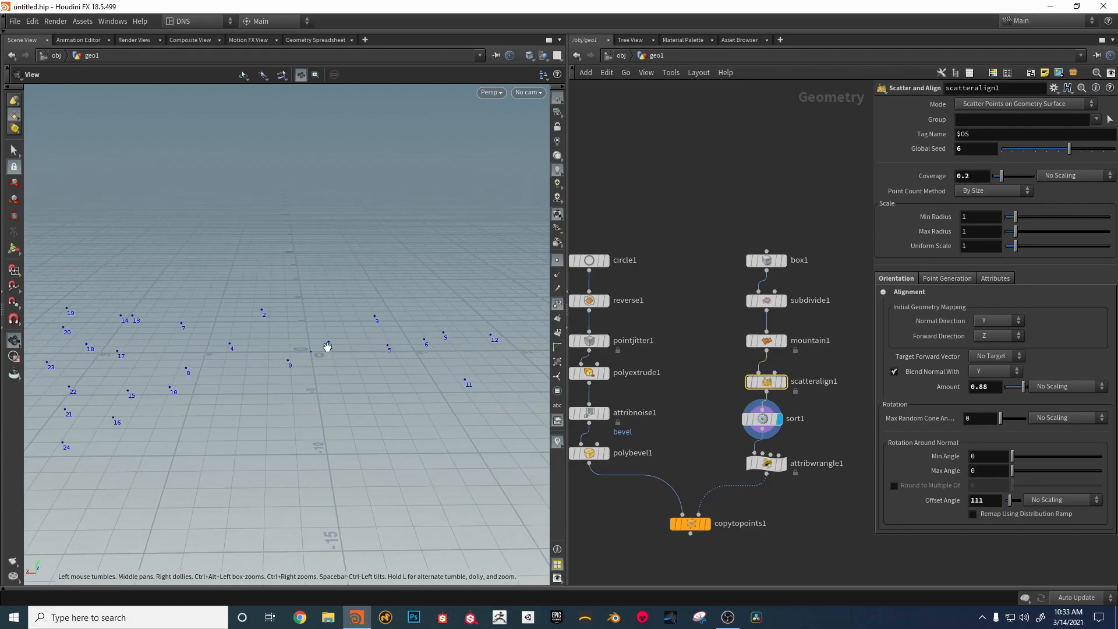
Step: Enter point(0,0,"P"); in the Attribute Wrangle's VEXpression
{"action": "middle_click_drag", "start_coordinate": [796, 473], "coordinate": [787, 426]}
{"action": "left_click_drag", "start_coordinate": [758, 417], "coordinate": [753, 417]}
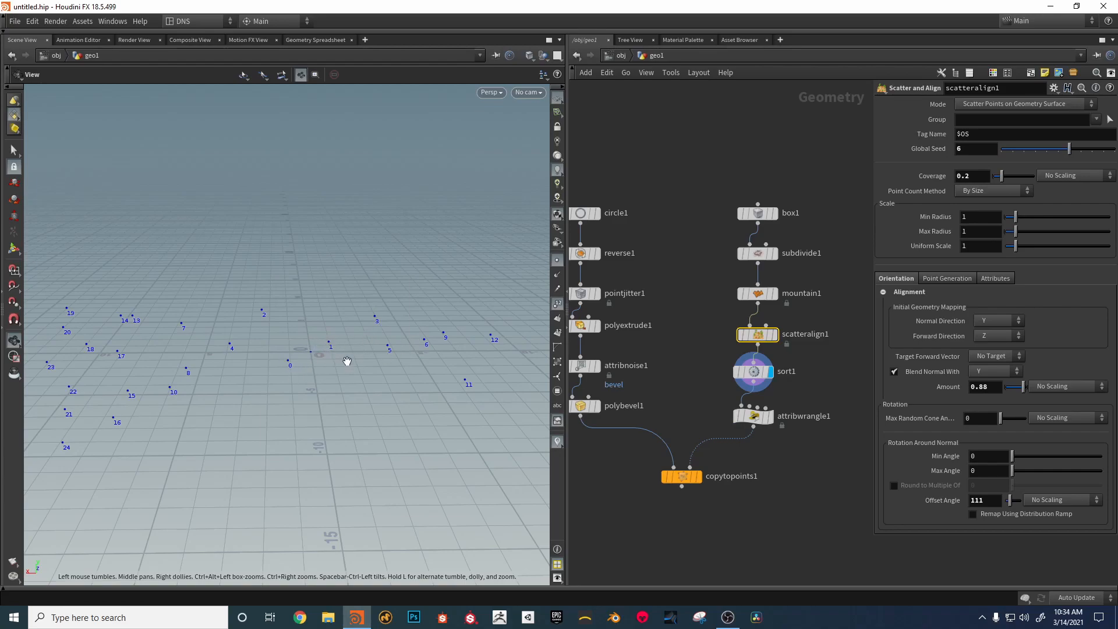
{"action": "left_click", "coordinate": [753, 417]}
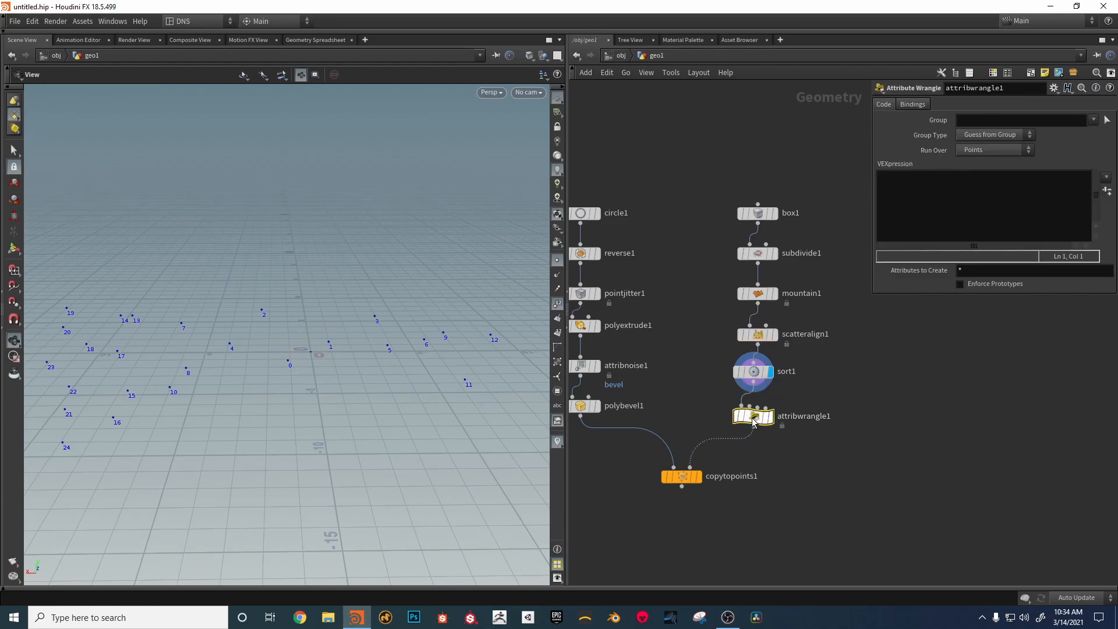
{"action": "left_click", "coordinate": [966, 223]}
{"action": "type", "text": "po"}
{"action": "left_click", "coordinate": [942, 190]}
{"action": "type", "text": "()"}
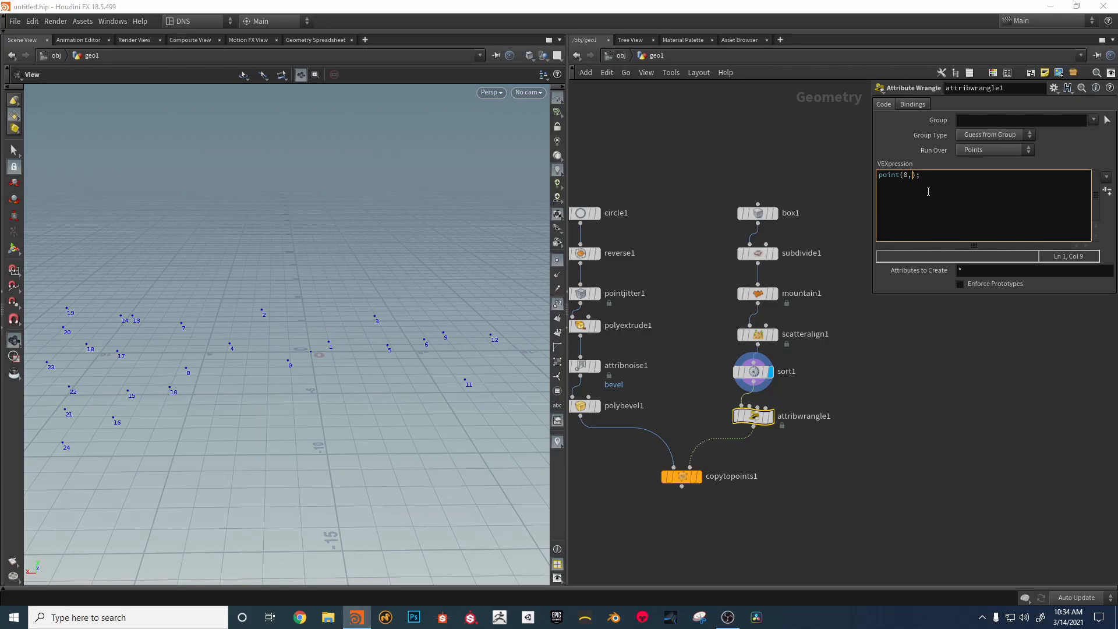
{"action": "type", "text": ",\"P"}
Step: Open the help for the VEX point function and assign the call's result to a variable declared as vector p0
{"action": "left_click", "coordinate": [891, 175]}
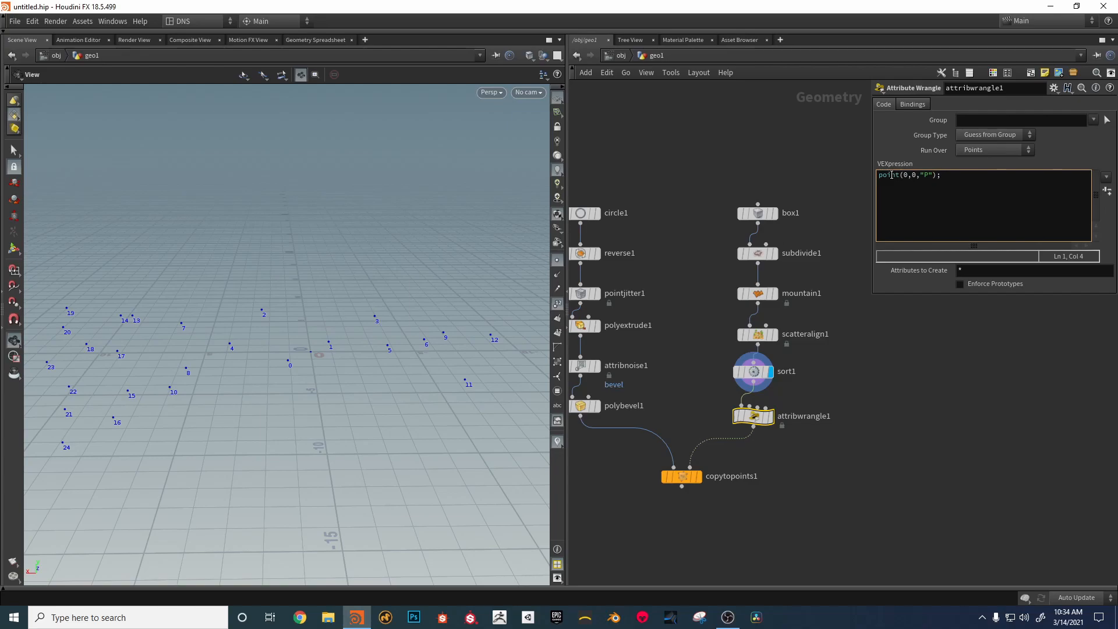
{"action": "key", "text": "F1"}
{"action": "left_click", "coordinate": [875, 176]}
{"action": "left_click", "coordinate": [878, 177]}
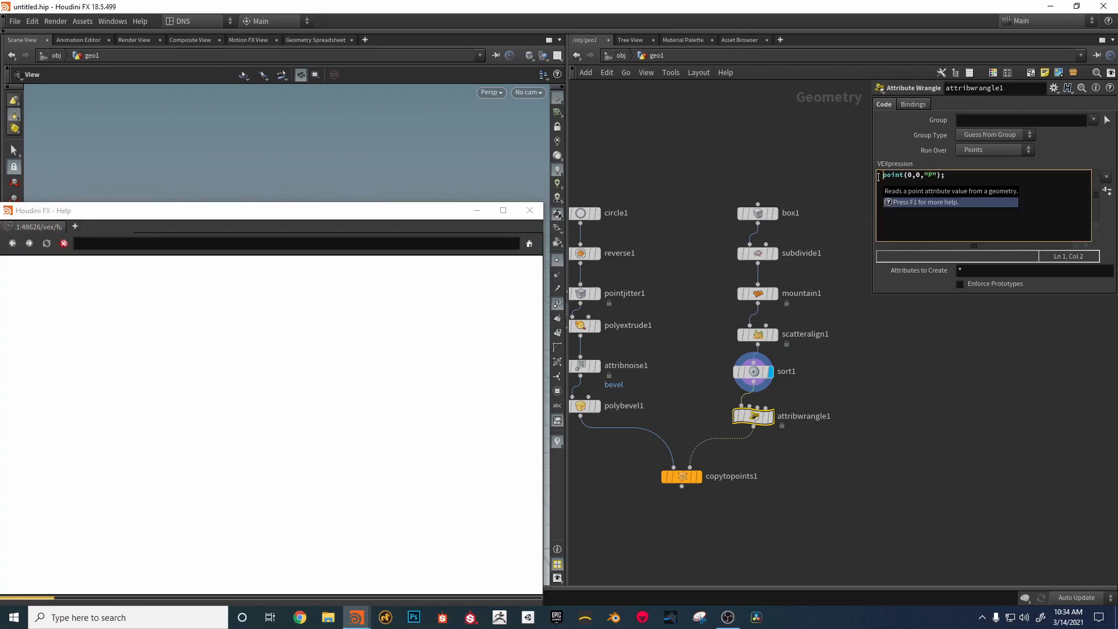
{"action": "type", "text": "ve"}
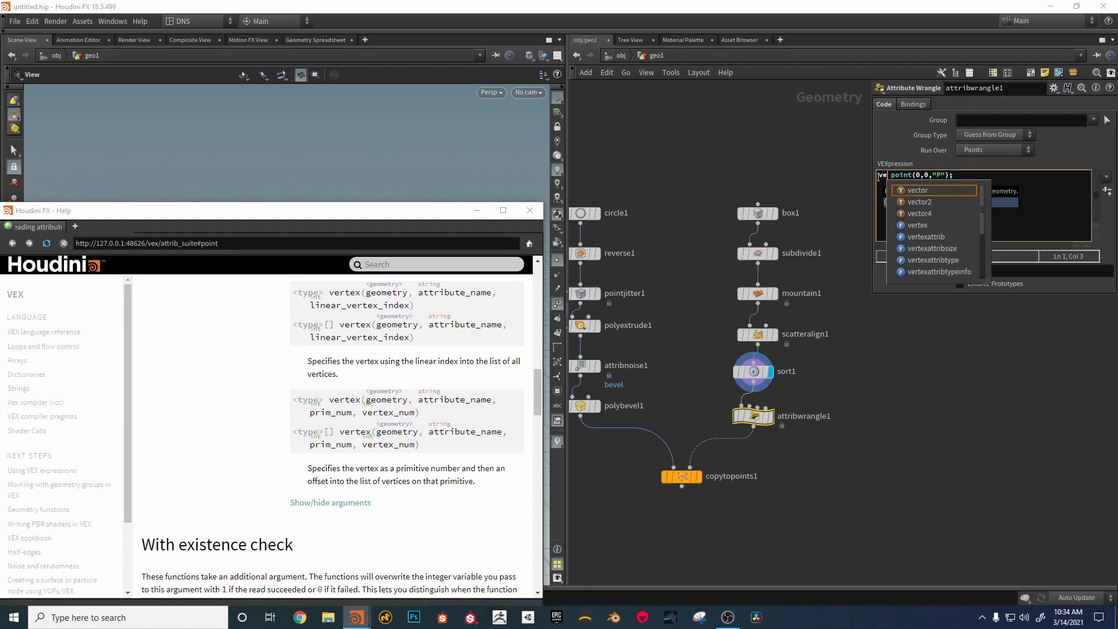
{"action": "left_click", "coordinate": [912, 190]}
{"action": "type", "text": "p0 ="}
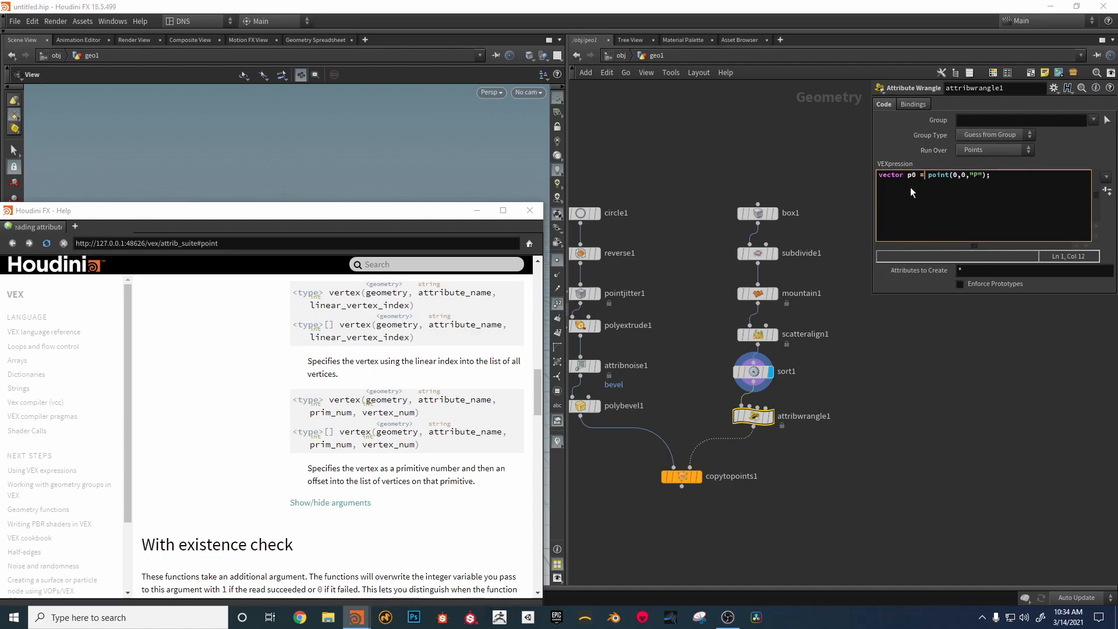
Step: Check the point function's argument order in the help and correct the p0 line to point(0,"P",0)
{"action": "left_click_drag", "start_coordinate": [537, 390], "coordinate": [539, 362]}
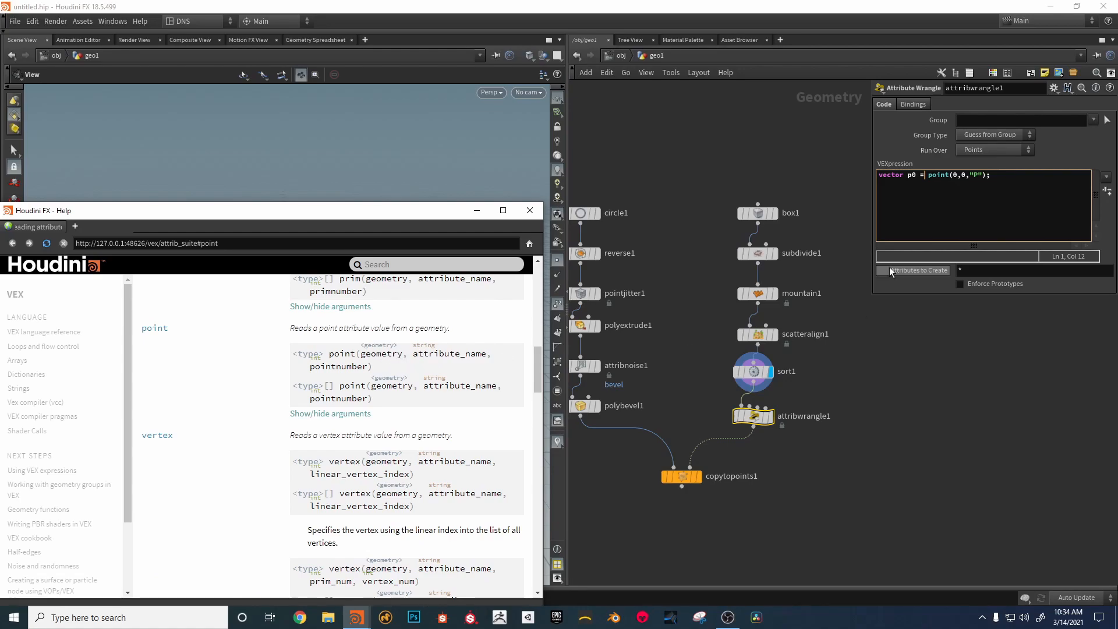
{"action": "left_click", "coordinate": [967, 174]}
{"action": "key", "text": "BackSpace"}
{"action": "left_click", "coordinate": [976, 175]}
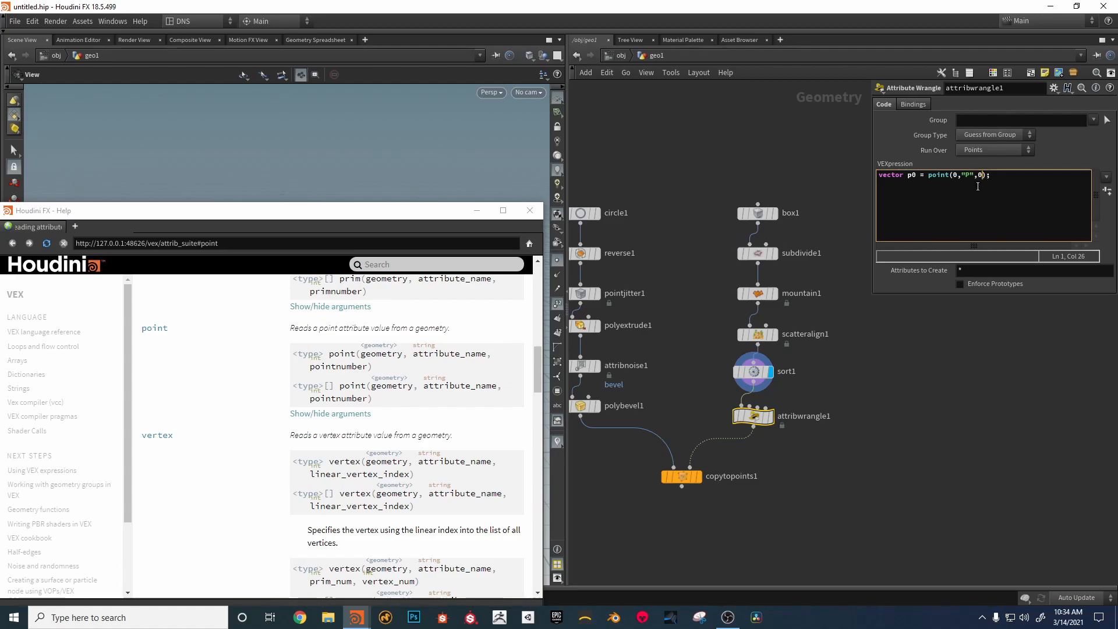
Step: Close the help and duplicate the p0 line as vector p1 = point(0,"P",1); on the second line
{"action": "left_click", "coordinate": [951, 359]}
{"action": "left_click_drag", "start_coordinate": [1001, 190], "coordinate": [809, 177]}
{"action": "key", "text": "ctrl+c"}
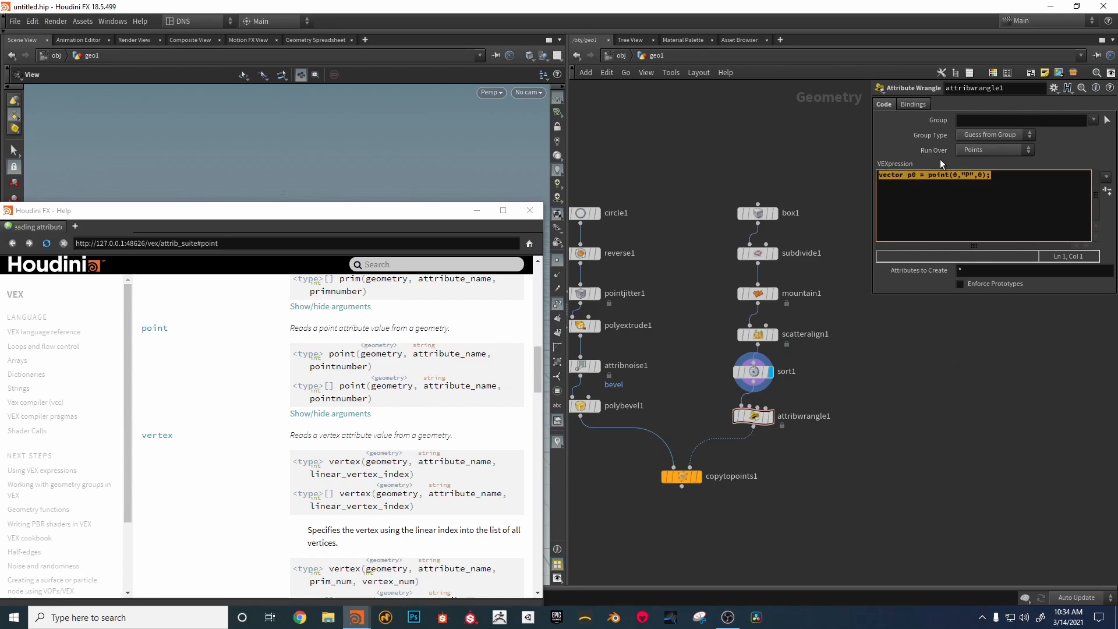
{"action": "left_click", "coordinate": [529, 210]}
{"action": "left_click", "coordinate": [1010, 177]}
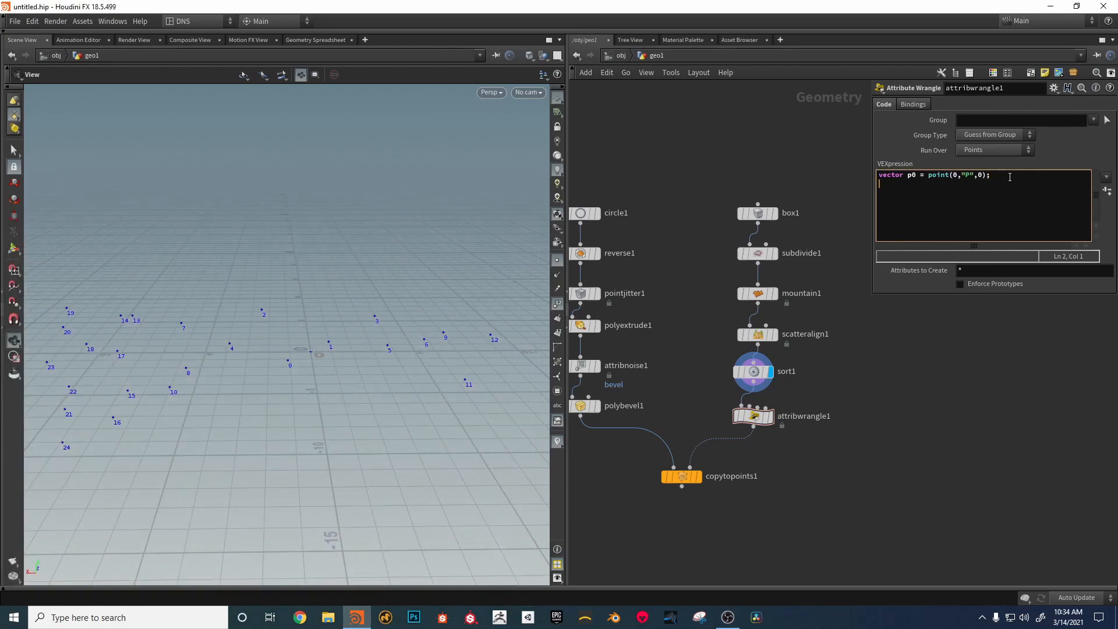
{"action": "key", "text": "ctrl+v"}
{"action": "left_click", "coordinate": [915, 184]}
{"action": "key", "text": "BackSpace"}
{"action": "type", "text": "1"}
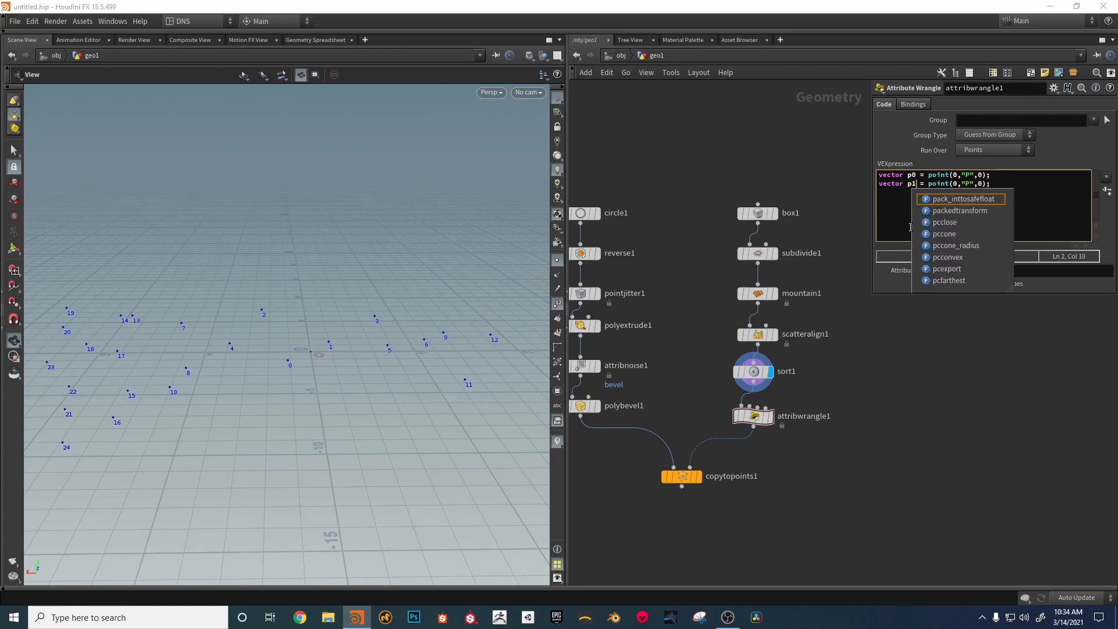
{"action": "left_click", "coordinate": [980, 184]}
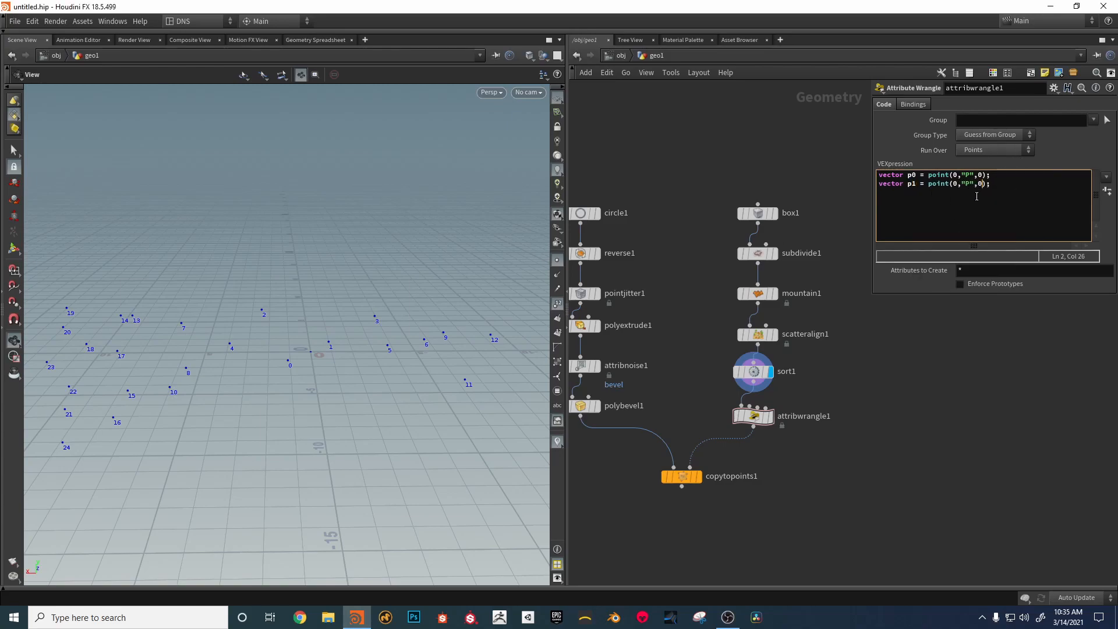
{"action": "left_click", "coordinate": [996, 185]}
{"action": "type", "text": "@scale    ="}
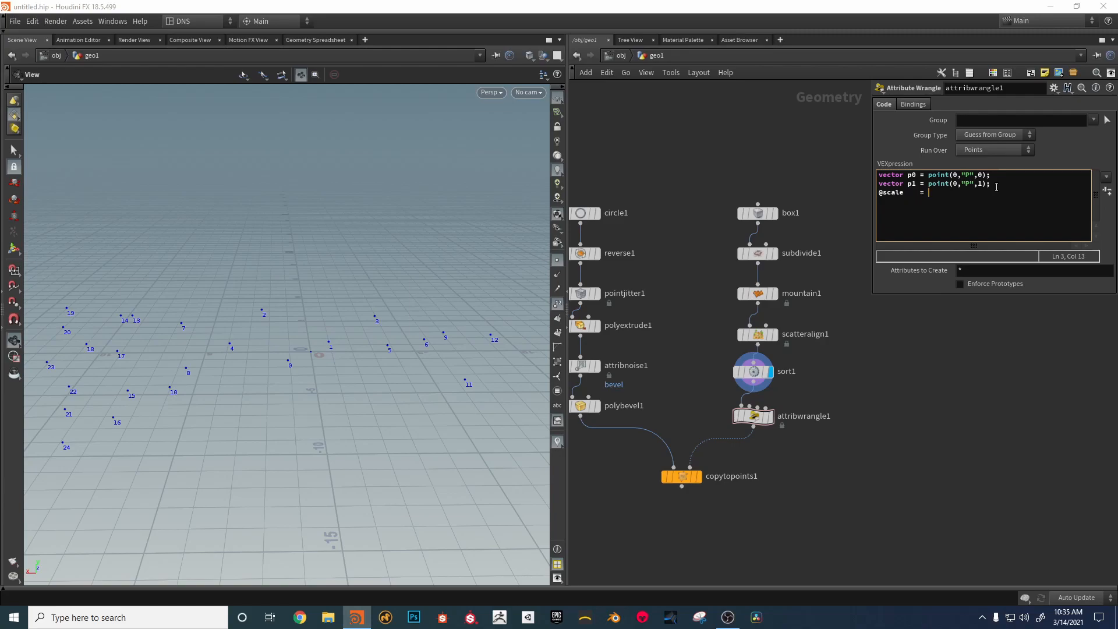
{"action": "left_click", "coordinate": [883, 193]}
{"action": "type", "text": "p"}
{"action": "left_click", "coordinate": [919, 193]}
{"action": "key", "text": "BackSpace"}
{"action": "type", "text": "is"}
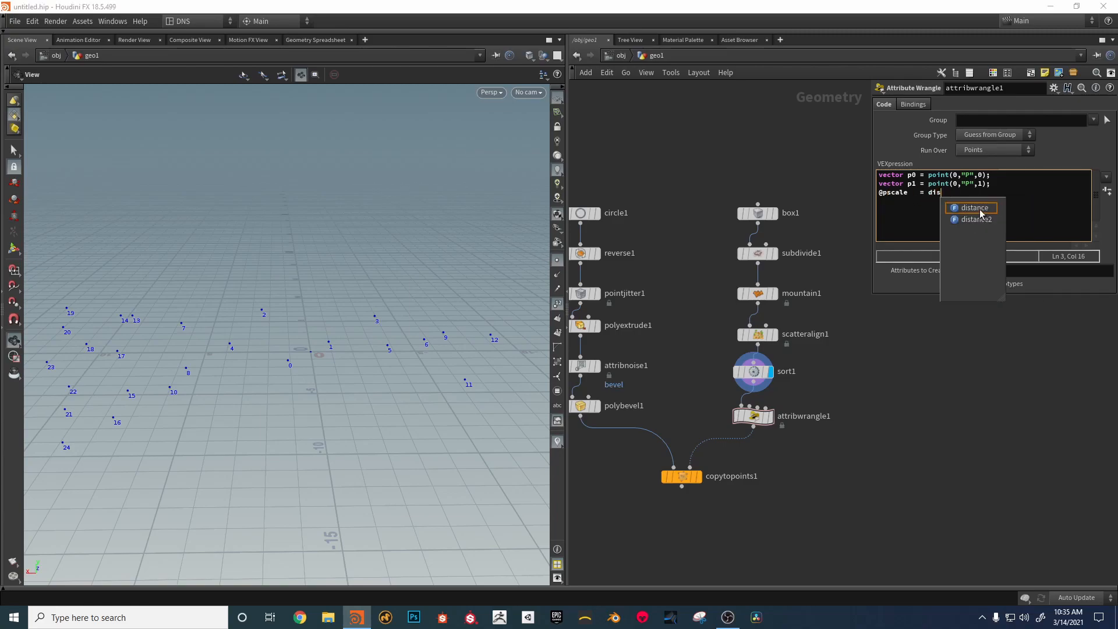
{"action": "left_click", "coordinate": [979, 209]}
{"action": "key", "text": "BackSpace"}
{"action": "type", "text": "();"}
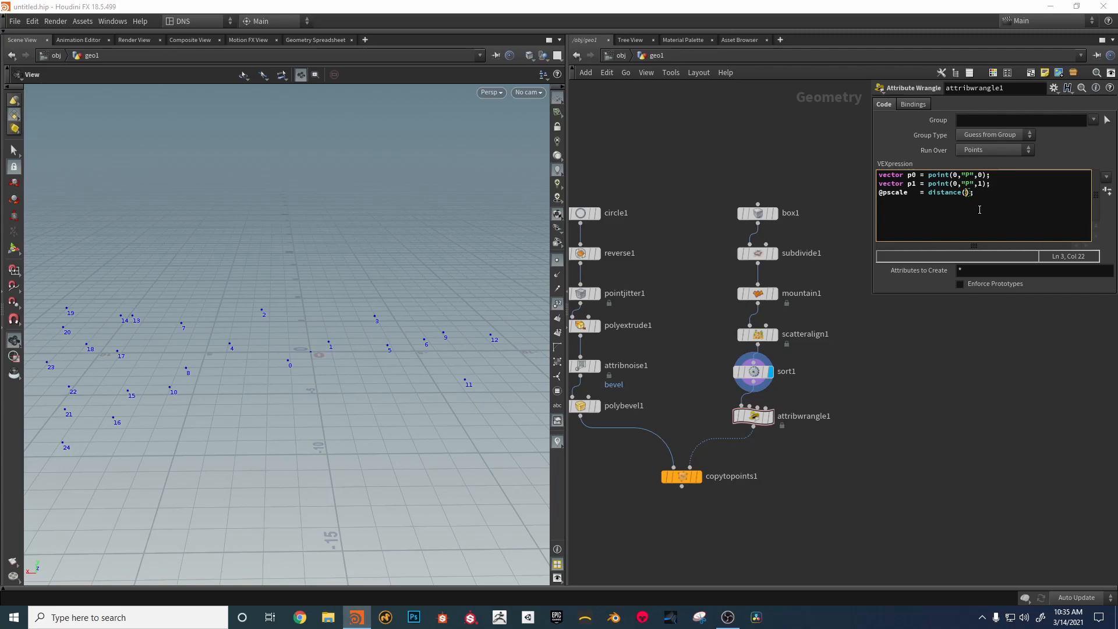
{"action": "type", "text": "p0,p1"}
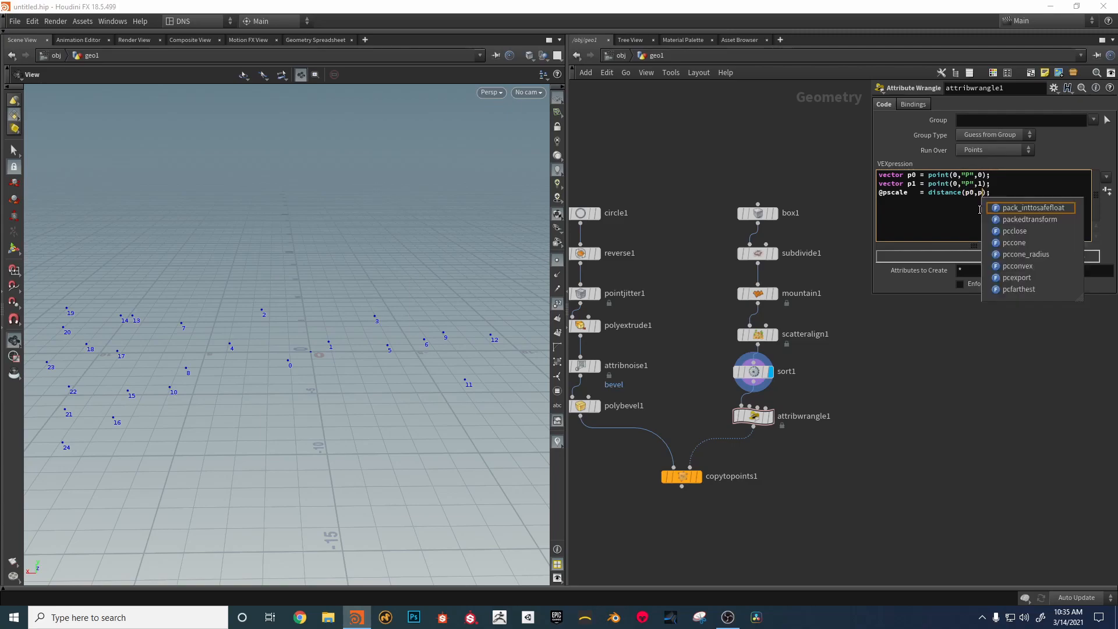
Step: Display the Copy to Points output and hide the point numbers and point markers in the viewport
{"action": "middle_click_drag", "start_coordinate": [851, 429], "coordinate": [880, 364]}
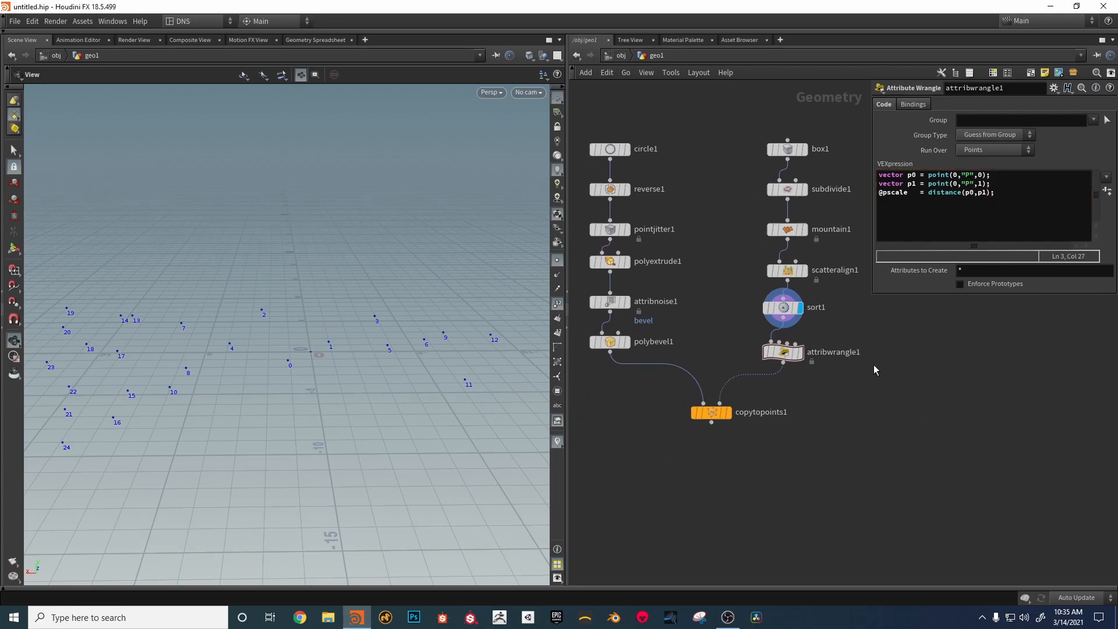
{"action": "left_click", "coordinate": [728, 413]}
{"action": "scroll", "coordinate": [449, 294], "scroll_direction": "down", "scroll_amount": 5}
{"action": "mouse_move", "coordinate": [396, 302]}
{"action": "left_mouse_down"}
{"action": "mouse_move", "coordinate": [372, 307]}
{"action": "mouse_move", "coordinate": [407, 294]}
{"action": "left_mouse_up"}
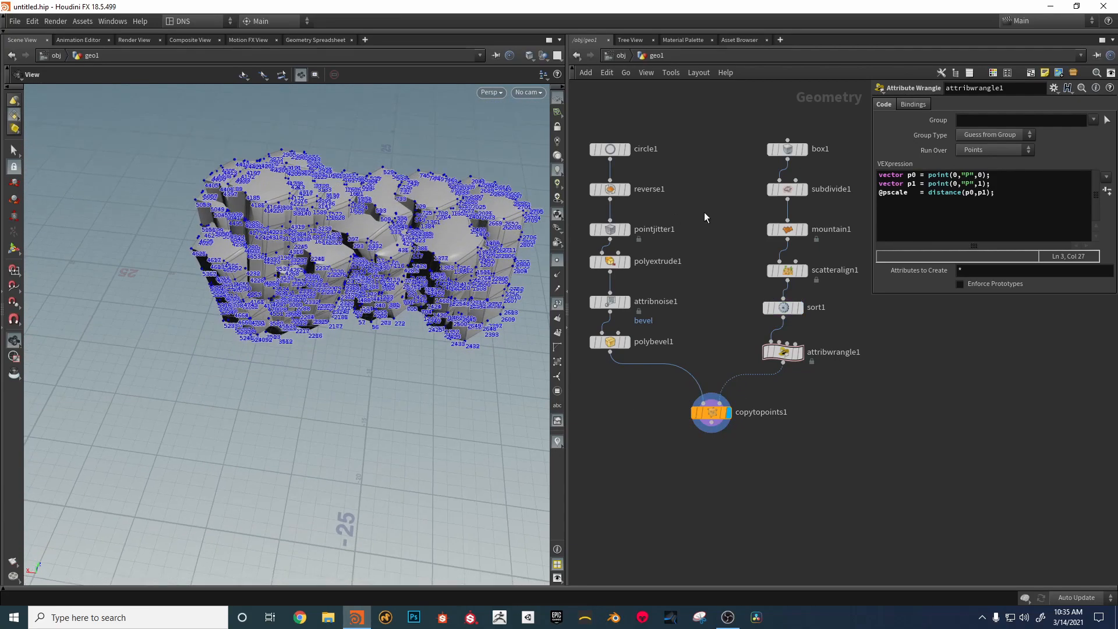
{"action": "left_click", "coordinate": [557, 304]}
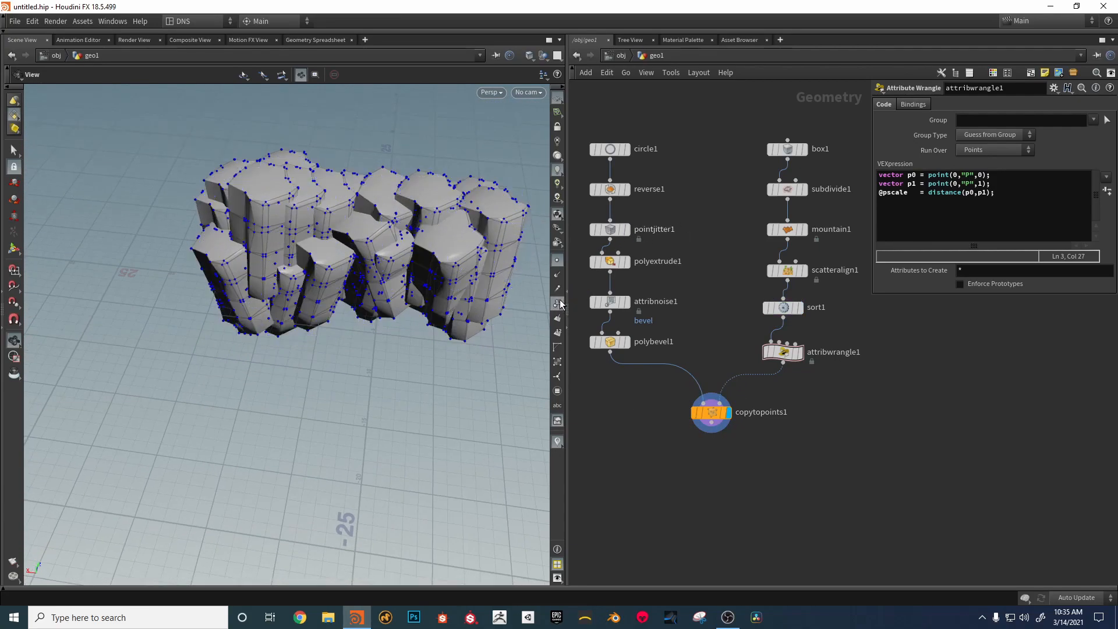
{"action": "left_click_drag", "start_coordinate": [535, 272], "coordinate": [214, 243]}
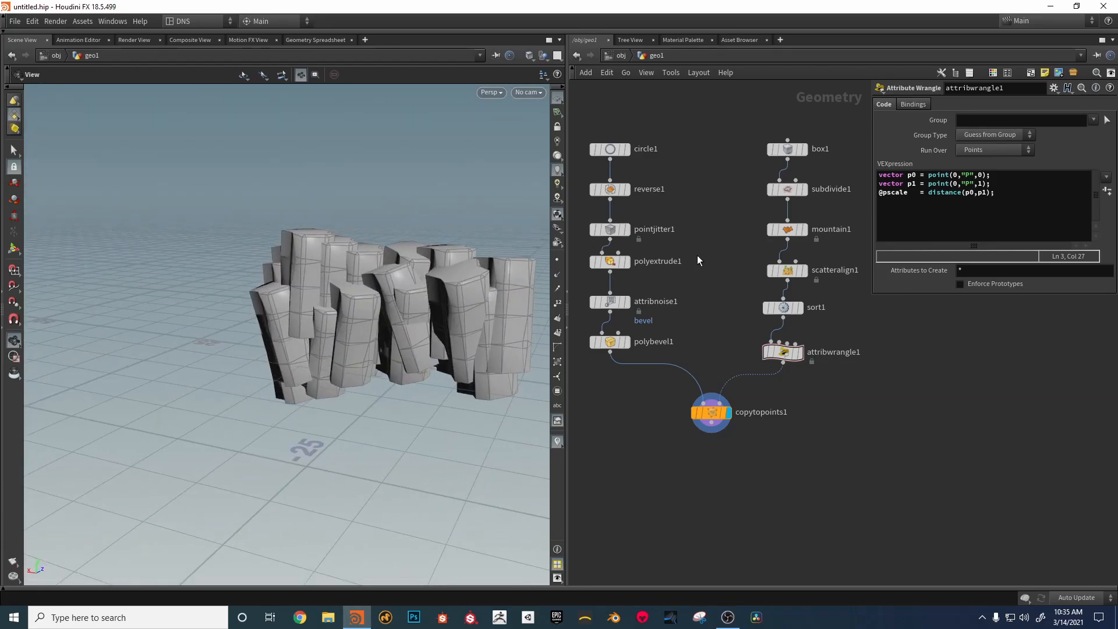
Step: Try the Number of Points count method on the Scatter and Align node, and restore By Size
{"action": "middle_click_drag", "start_coordinate": [725, 308], "coordinate": [705, 371]}
{"action": "left_click", "coordinate": [768, 339]}
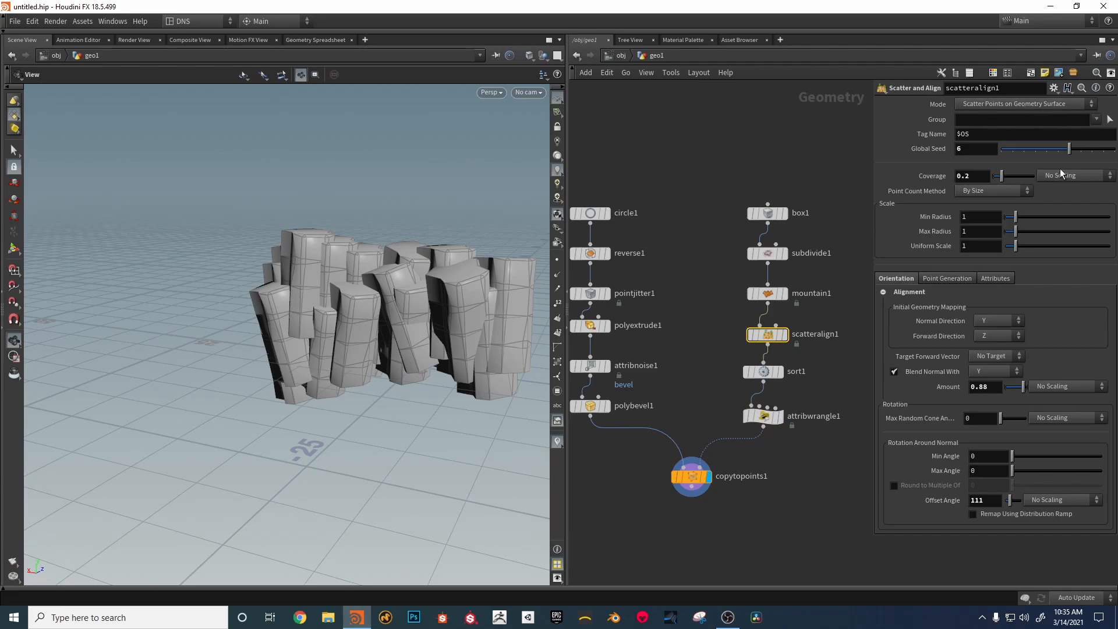
{"action": "left_click", "coordinate": [1012, 191]}
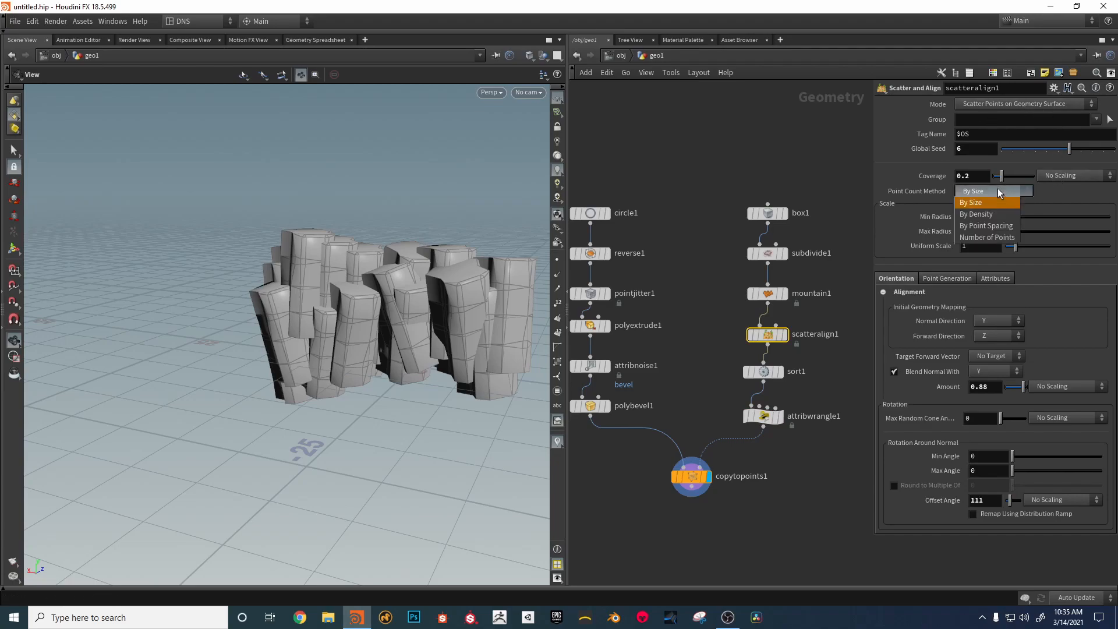
{"action": "left_click", "coordinate": [985, 237]}
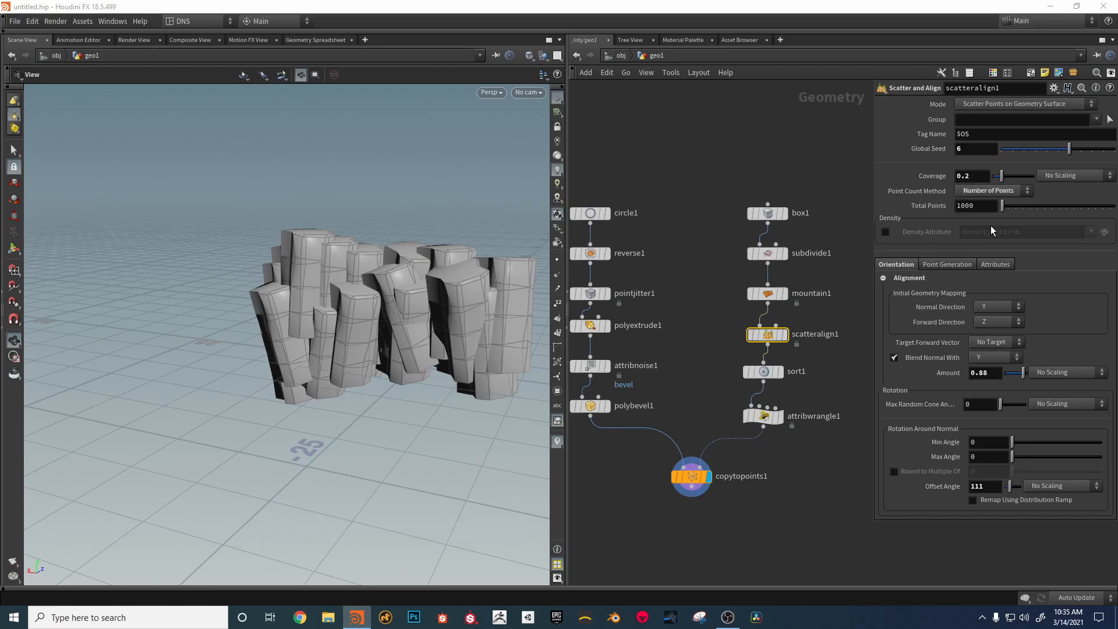
{"action": "left_click_drag", "start_coordinate": [437, 262], "coordinate": [462, 322]}
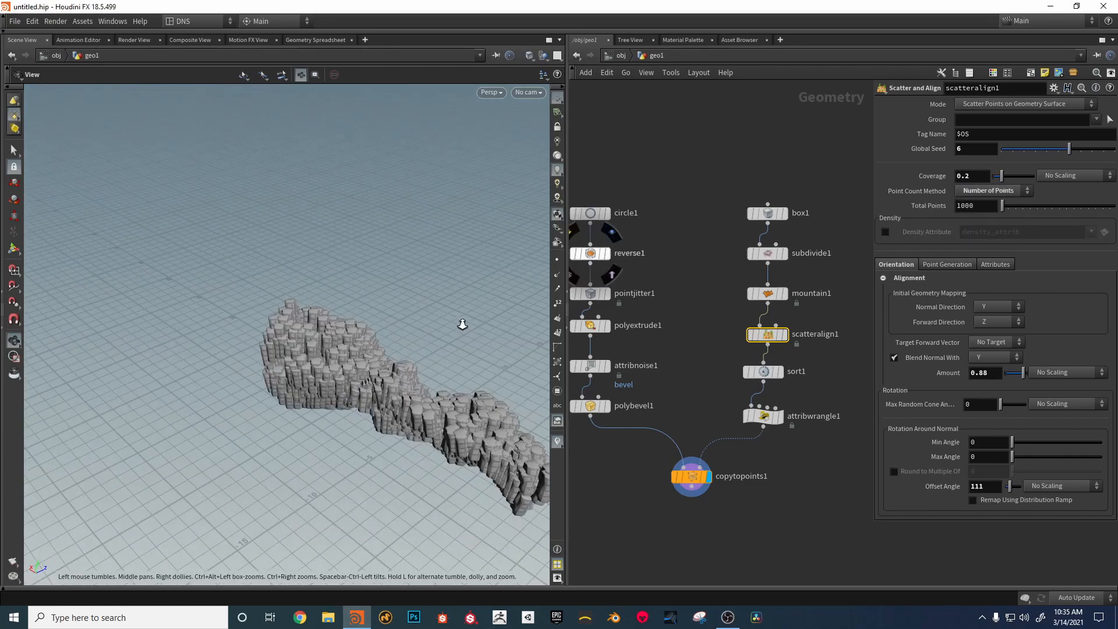
{"action": "left_click", "coordinate": [994, 196]}
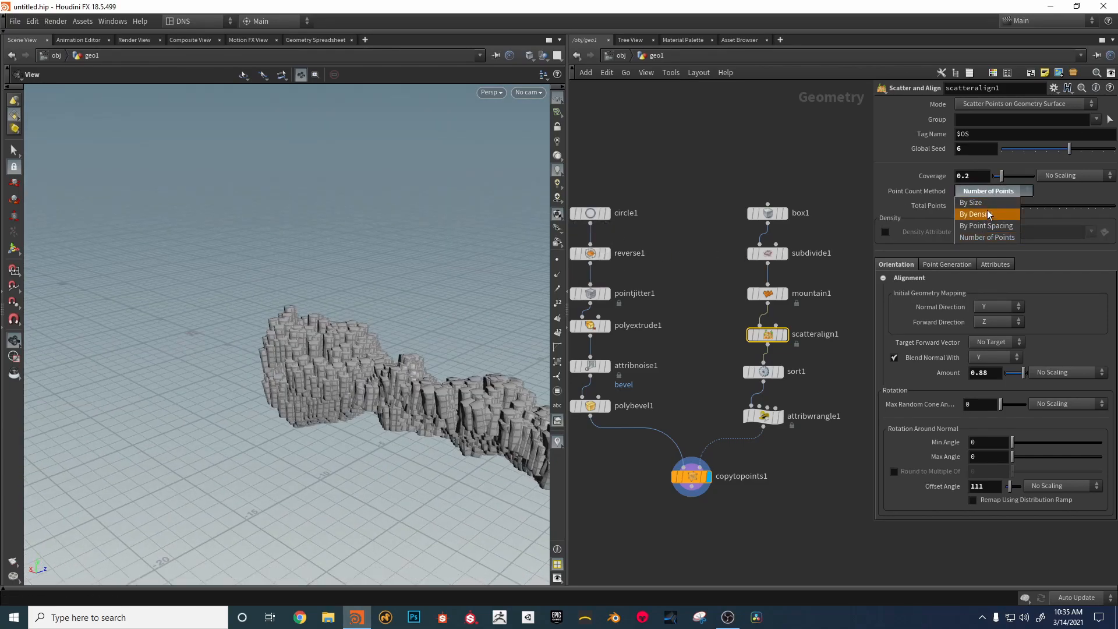
{"action": "left_click", "coordinate": [990, 198]}
{"action": "right_click_drag", "start_coordinate": [466, 272], "coordinate": [341, 288]}
{"action": "left_click_drag", "start_coordinate": [437, 291], "coordinate": [453, 286]}
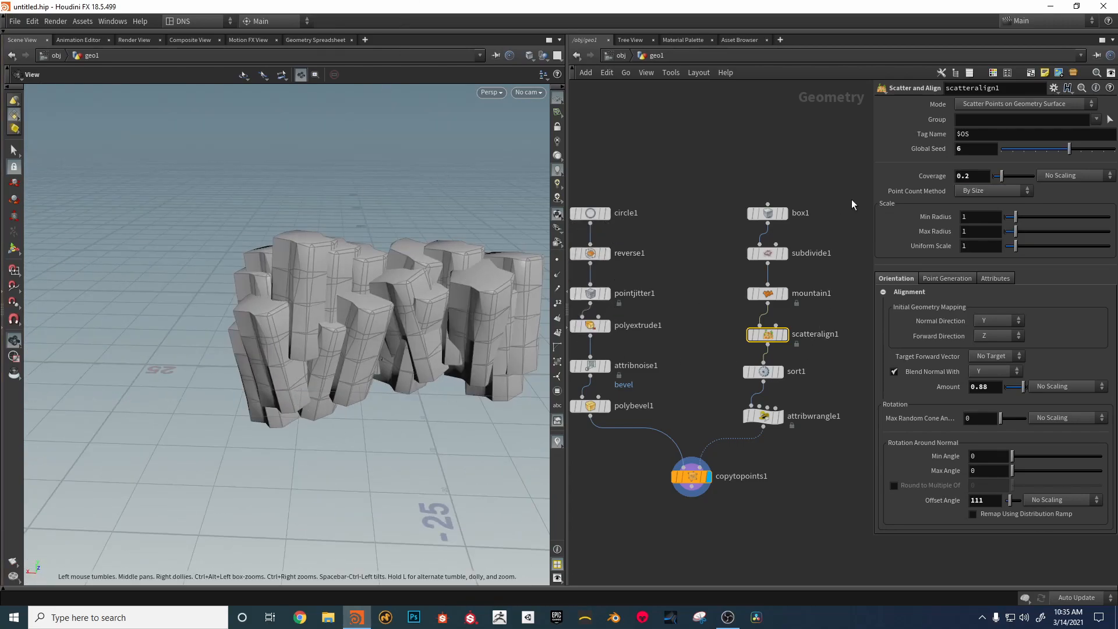
Step: Set the Scatter and Align node's Coverage to 0.13 and inspect the rock columns from several angles
{"action": "mouse_move", "coordinate": [1002, 181]}
{"action": "left_mouse_down"}
{"action": "mouse_move", "coordinate": [1016, 183]}
{"action": "mouse_move", "coordinate": [999, 184]}
{"action": "left_mouse_up"}
{"action": "mouse_move", "coordinate": [262, 379]}
{"action": "left_mouse_down"}
{"action": "mouse_move", "coordinate": [389, 385]}
{"action": "mouse_move", "coordinate": [265, 399]}
{"action": "left_mouse_up"}
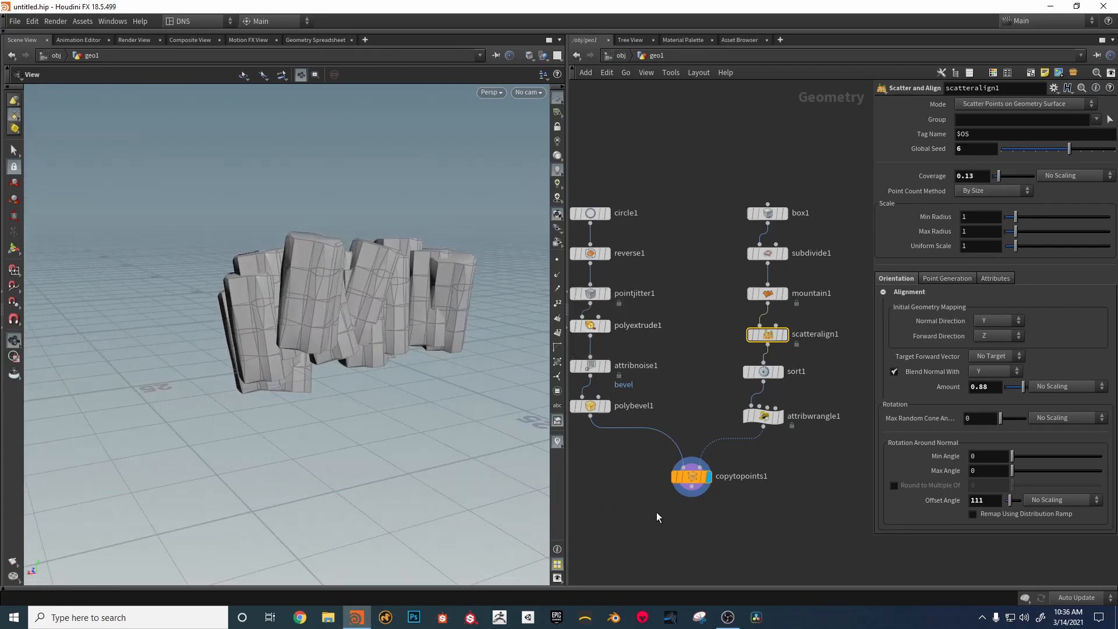
{"action": "middle_click_drag", "start_coordinate": [656, 517], "coordinate": [696, 477]}
{"action": "left_click_drag", "start_coordinate": [426, 384], "coordinate": [345, 424]}
{"action": "middle_click_drag", "start_coordinate": [637, 485], "coordinate": [641, 400]}
{"action": "left_click_drag", "start_coordinate": [408, 402], "coordinate": [372, 408]}
{"action": "middle_click_drag", "start_coordinate": [722, 415], "coordinate": [654, 458]}
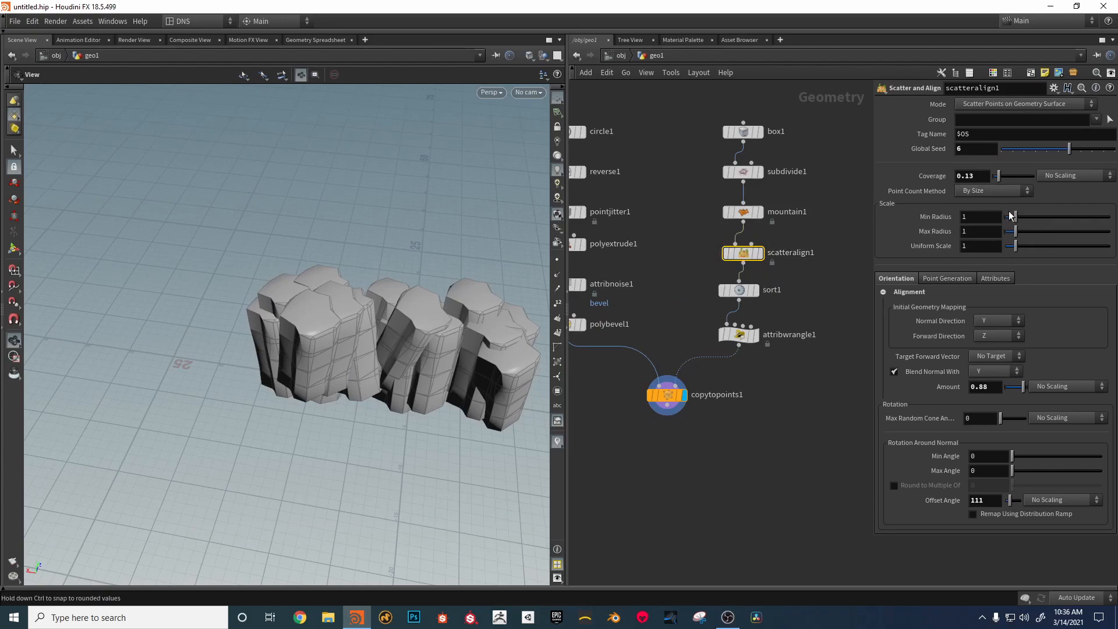
Step: Set the Scatter and Align node's Min Radius to 1.68 and Max Radius to 2.74
{"action": "mouse_move", "coordinate": [1015, 220]}
{"action": "left_mouse_down"}
{"action": "mouse_move", "coordinate": [1030, 219]}
{"action": "mouse_move", "coordinate": [1035, 232]}
{"action": "mouse_move", "coordinate": [1016, 232]}
{"action": "mouse_move", "coordinate": [1026, 247]}
{"action": "mouse_move", "coordinate": [1016, 247]}
{"action": "mouse_move", "coordinate": [1034, 231]}
{"action": "left_mouse_up"}
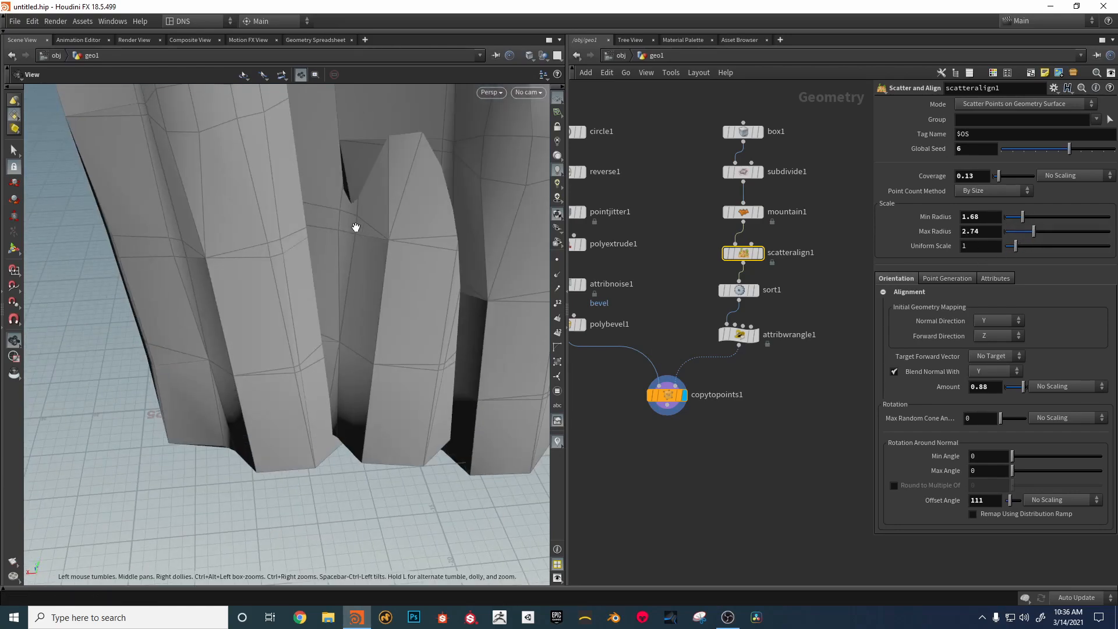
{"action": "right_click_drag", "start_coordinate": [354, 228], "coordinate": [254, 247]}
{"action": "left_click_drag", "start_coordinate": [254, 246], "coordinate": [271, 238]}
Step: Undo the Max Radius change and set the Blend Normal With amount to 0.85
{"action": "key", "text": "ctrl+z"}
{"action": "left_click_drag", "start_coordinate": [436, 326], "coordinate": [456, 279]}
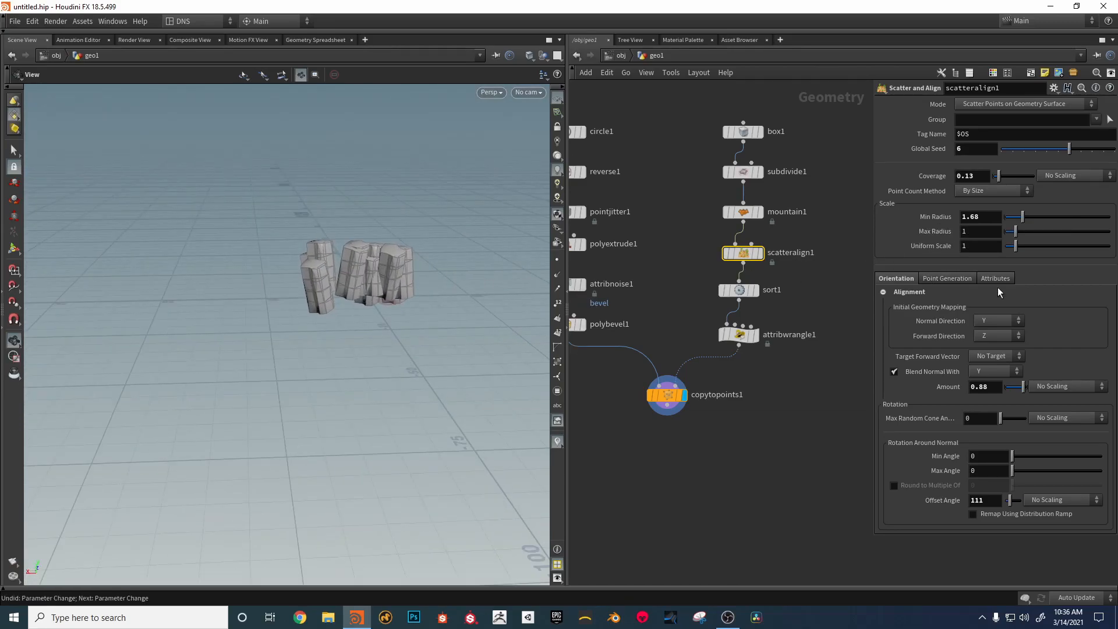
{"action": "mouse_move", "coordinate": [1023, 387]}
{"action": "left_mouse_down"}
{"action": "mouse_move", "coordinate": [1011, 389]}
{"action": "mouse_move", "coordinate": [1033, 389]}
{"action": "mouse_move", "coordinate": [1023, 389]}
{"action": "left_mouse_up"}
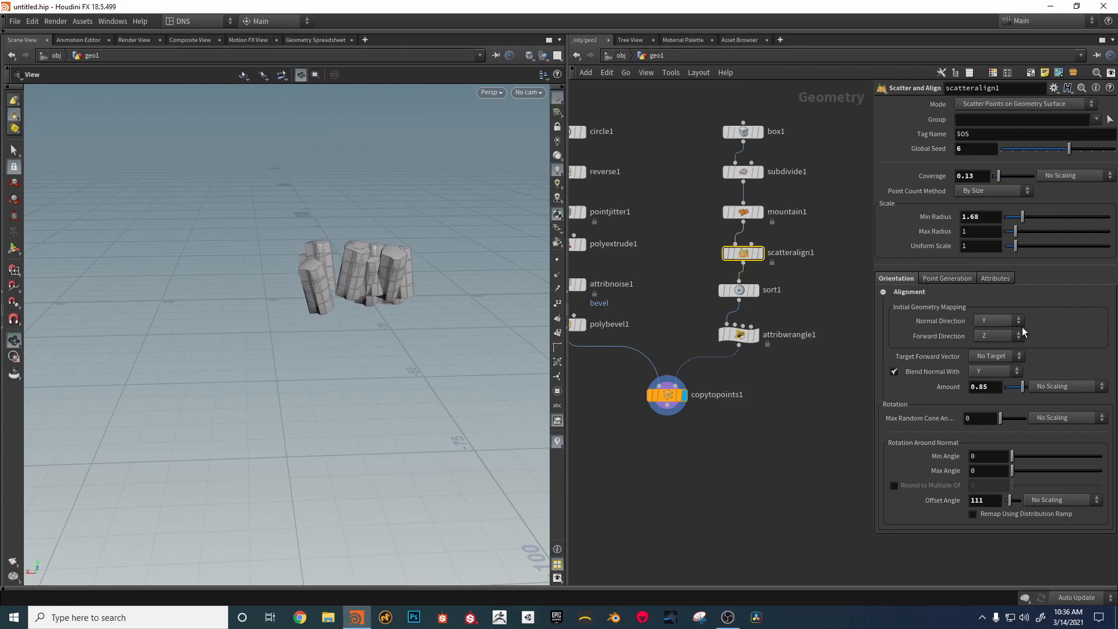
Step: Insert a Transform node between the PolyBevel and Copy to Points nodes, with a Uniform Scale of 1.7
{"action": "middle_click_drag", "start_coordinate": [614, 437], "coordinate": [666, 464]}
{"action": "key", "text": "Tab"}
{"action": "type", "text": "tr"}
{"action": "left_click", "coordinate": [788, 110]}
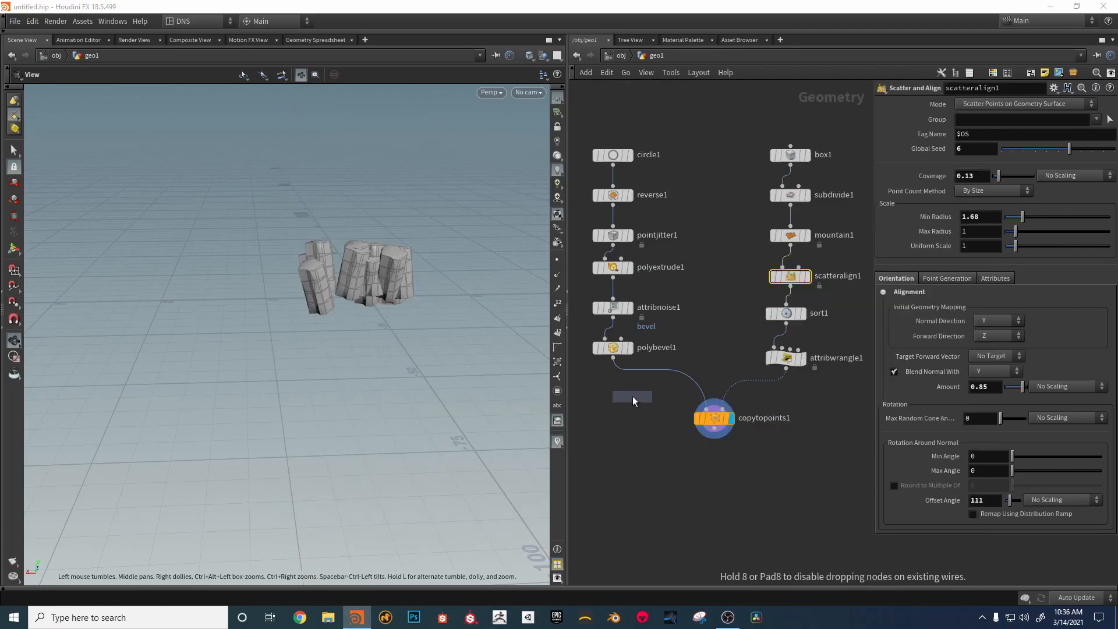
{"action": "left_click", "coordinate": [619, 379]}
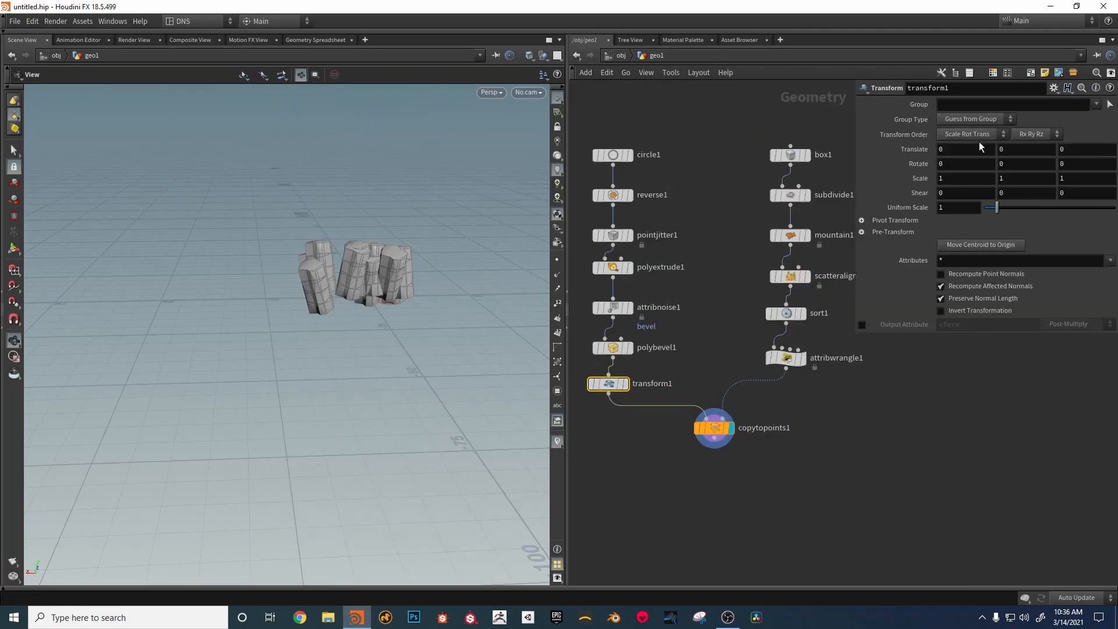
{"action": "mouse_move", "coordinate": [997, 209]}
{"action": "left_mouse_down"}
{"action": "mouse_move", "coordinate": [1019, 209]}
{"action": "mouse_move", "coordinate": [1007, 209]}
{"action": "left_mouse_up"}
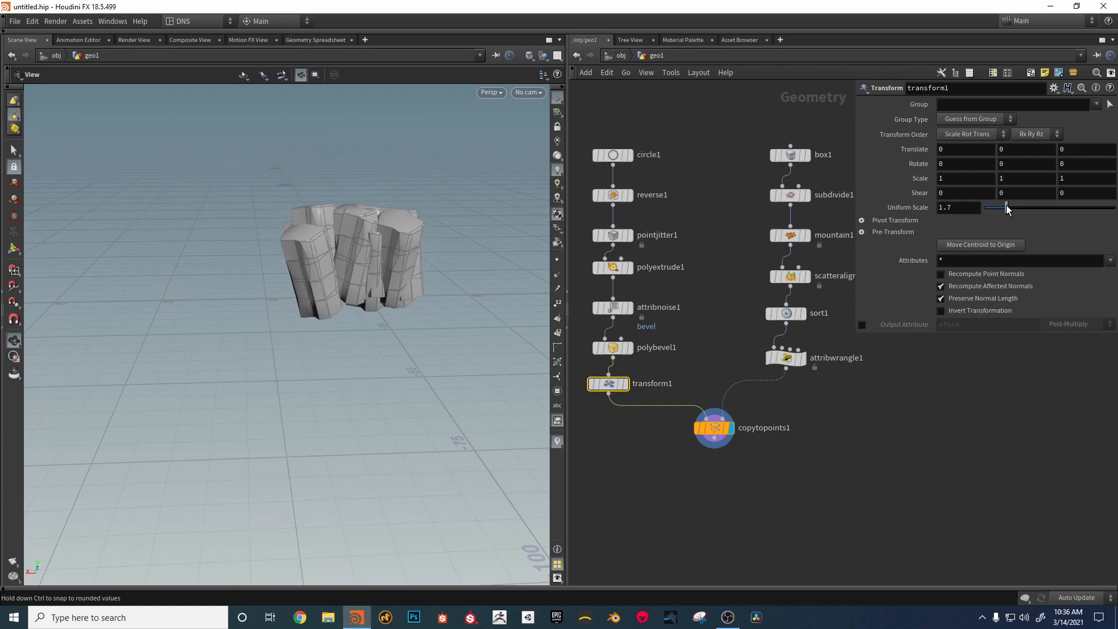
Step: Add a For-Each Point block to the network below the Copy to Points node
{"action": "left_click_drag", "start_coordinate": [408, 280], "coordinate": [427, 215]}
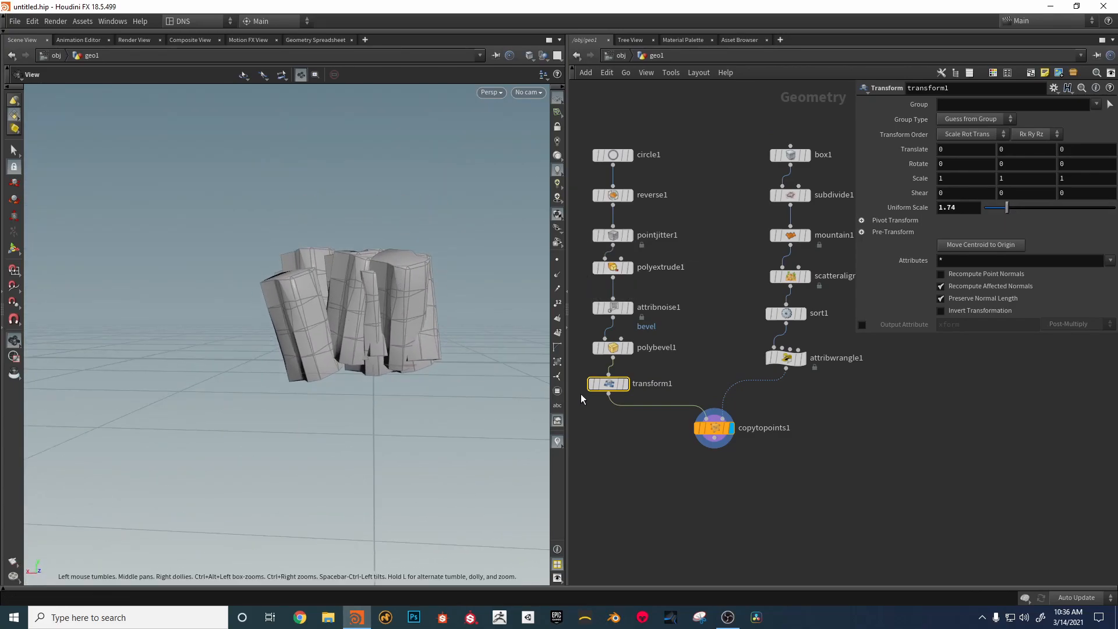
{"action": "mouse_move", "coordinate": [389, 294]}
{"action": "left_mouse_down"}
{"action": "mouse_move", "coordinate": [397, 337]}
{"action": "mouse_move", "coordinate": [391, 298]}
{"action": "left_mouse_up"}
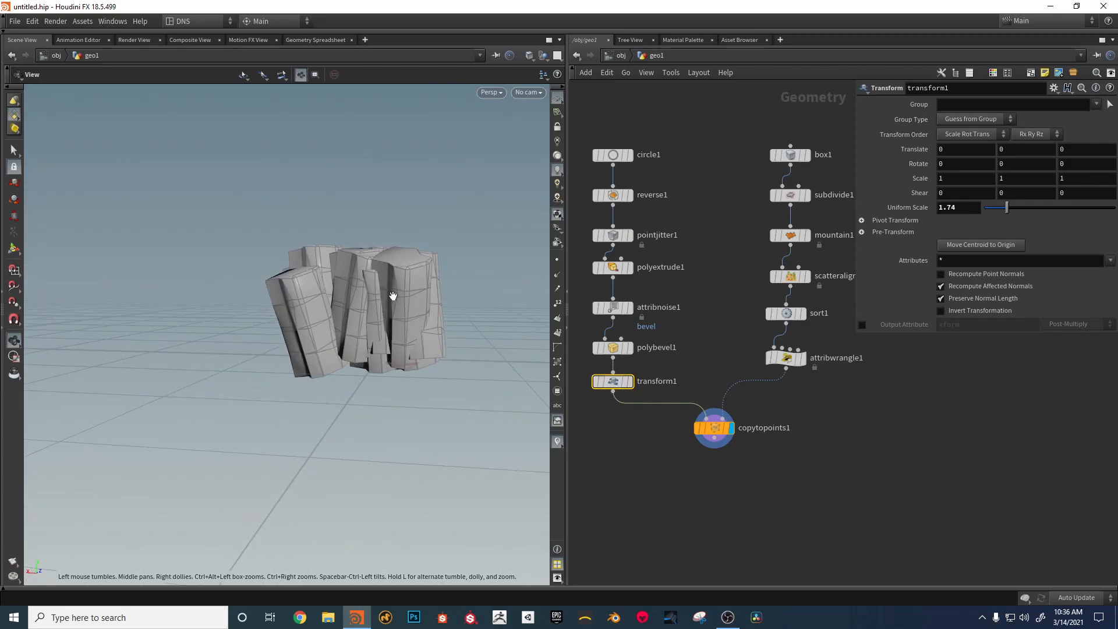
{"action": "middle_click_drag", "start_coordinate": [644, 443], "coordinate": [649, 415]}
{"action": "left_click_drag", "start_coordinate": [350, 325], "coordinate": [401, 343]}
{"action": "middle_click_drag", "start_coordinate": [652, 474], "coordinate": [739, 463]}
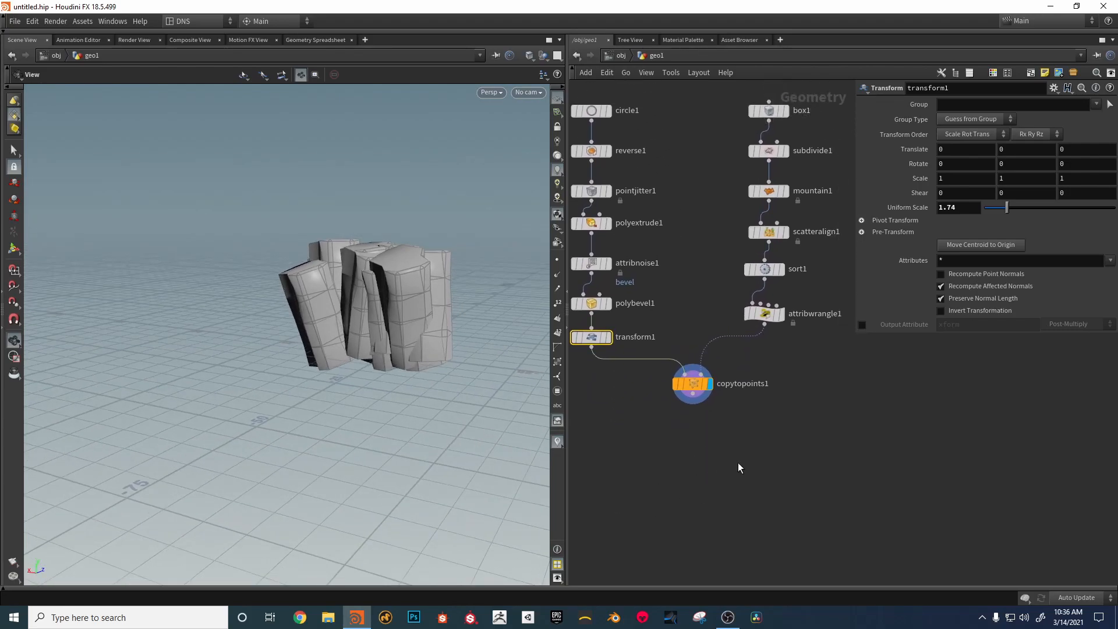
{"action": "key", "text": "Tab"}
{"action": "mouse_move", "coordinate": [739, 452]}
{"action": "key", "text": "Tab"}
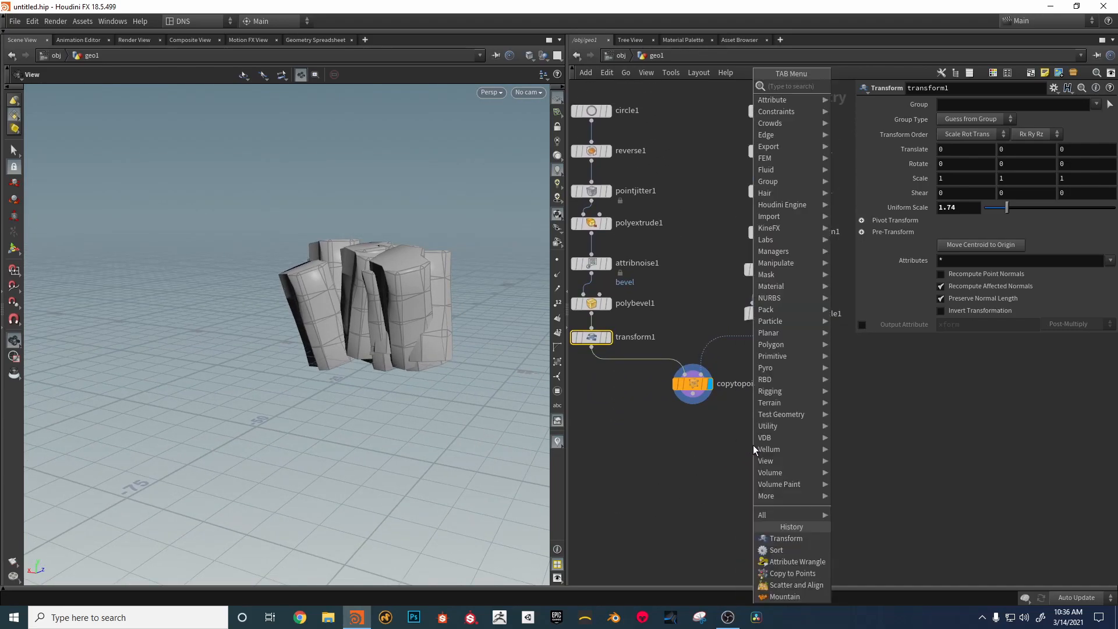
{"action": "type", "text": "for"}
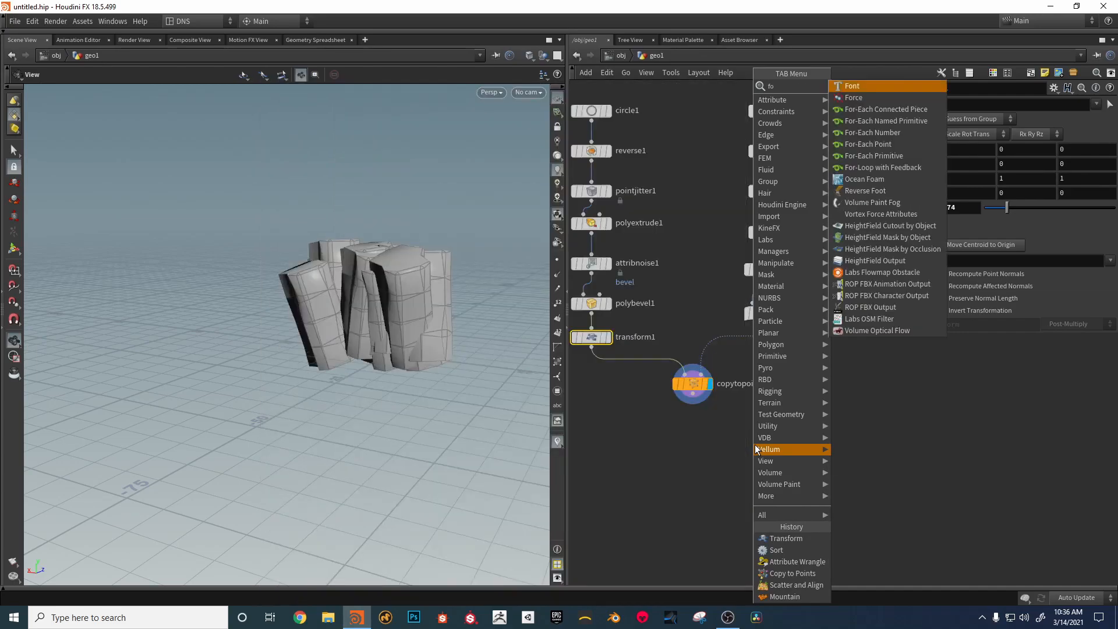
{"action": "left_click", "coordinate": [868, 132]}
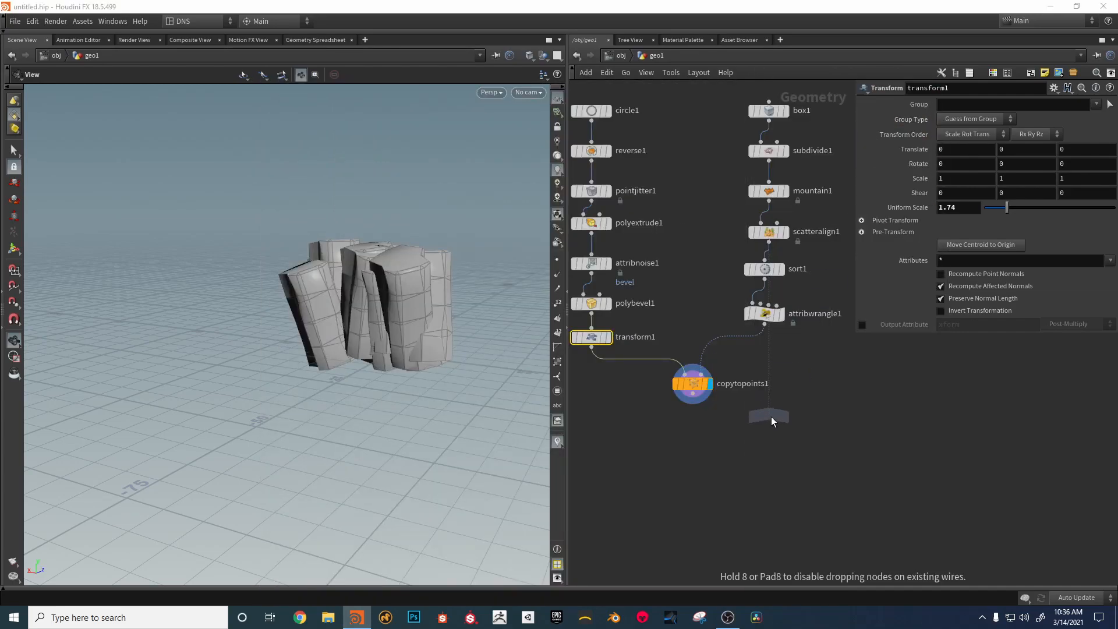
{"action": "left_click", "coordinate": [757, 450]}
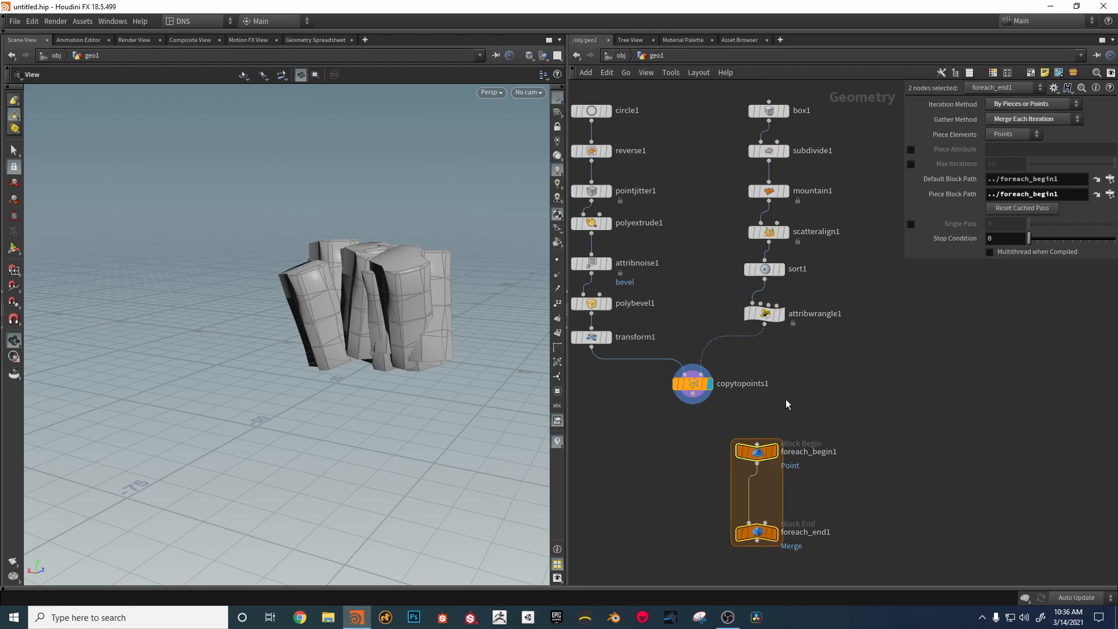
Step: Wire the For-Each block around Copy to Points, feeding its begin node from the Attribute Wrangle, and display its end node
{"action": "middle_click_drag", "start_coordinate": [776, 415], "coordinate": [767, 366]}
{"action": "left_click_drag", "start_coordinate": [685, 345], "coordinate": [677, 398]}
{"action": "left_click_drag", "start_coordinate": [756, 278], "coordinate": [749, 395]}
{"action": "left_click_drag", "start_coordinate": [685, 334], "coordinate": [675, 394]}
{"action": "left_click_drag", "start_coordinate": [751, 417], "coordinate": [740, 473]}
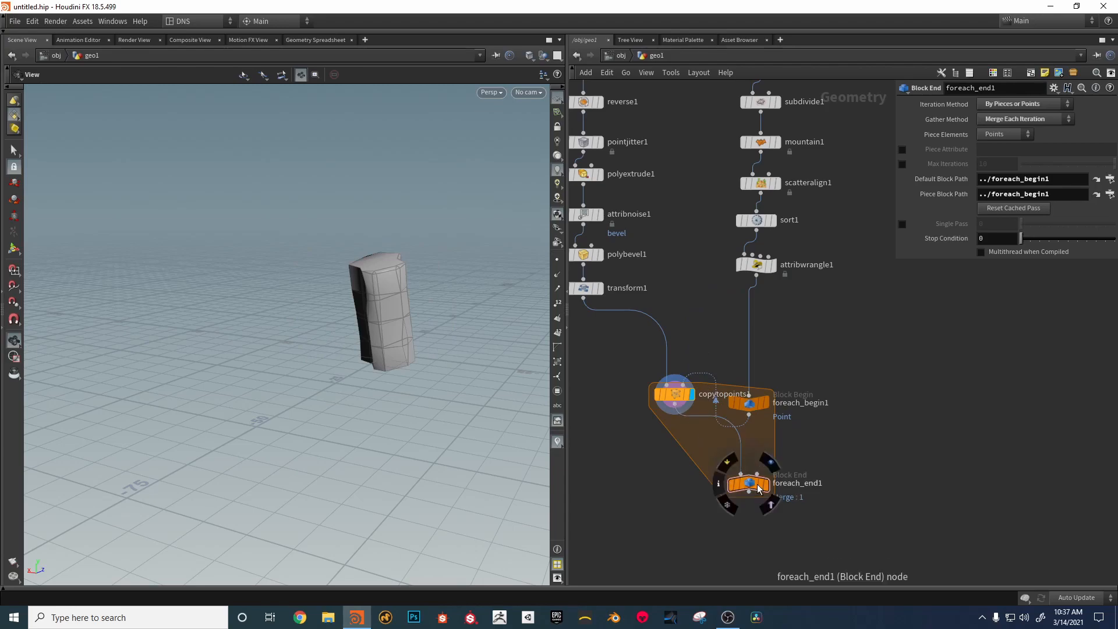
{"action": "left_click_drag", "start_coordinate": [749, 401], "coordinate": [748, 318]}
{"action": "left_click_drag", "start_coordinate": [676, 396], "coordinate": [683, 388]}
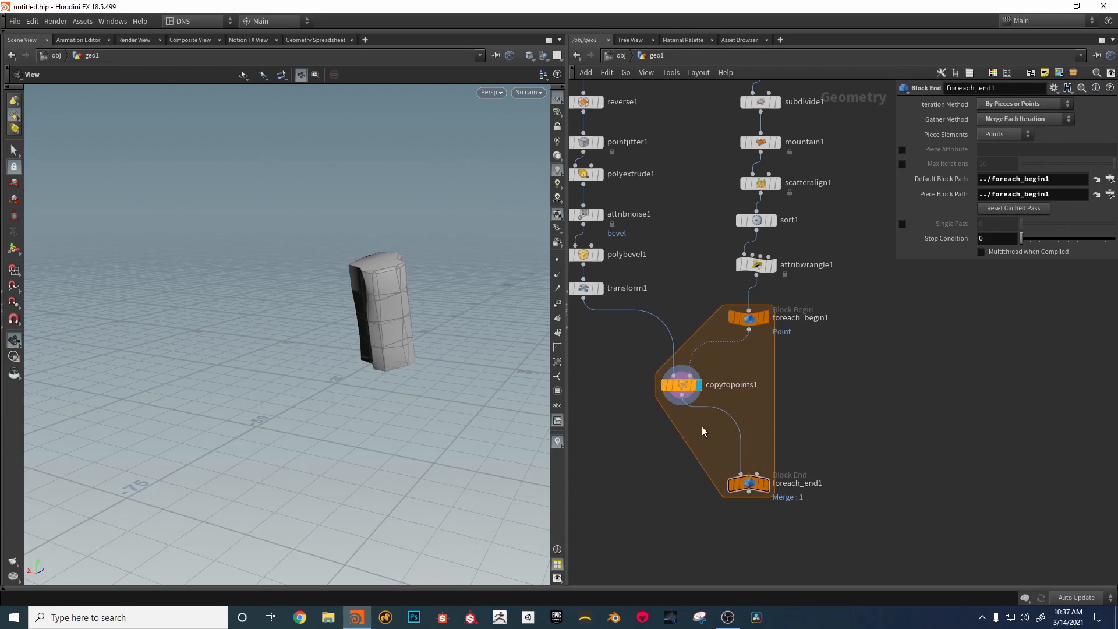
{"action": "left_click", "coordinate": [766, 484]}
{"action": "middle_click_drag", "start_coordinate": [784, 315], "coordinate": [778, 357]}
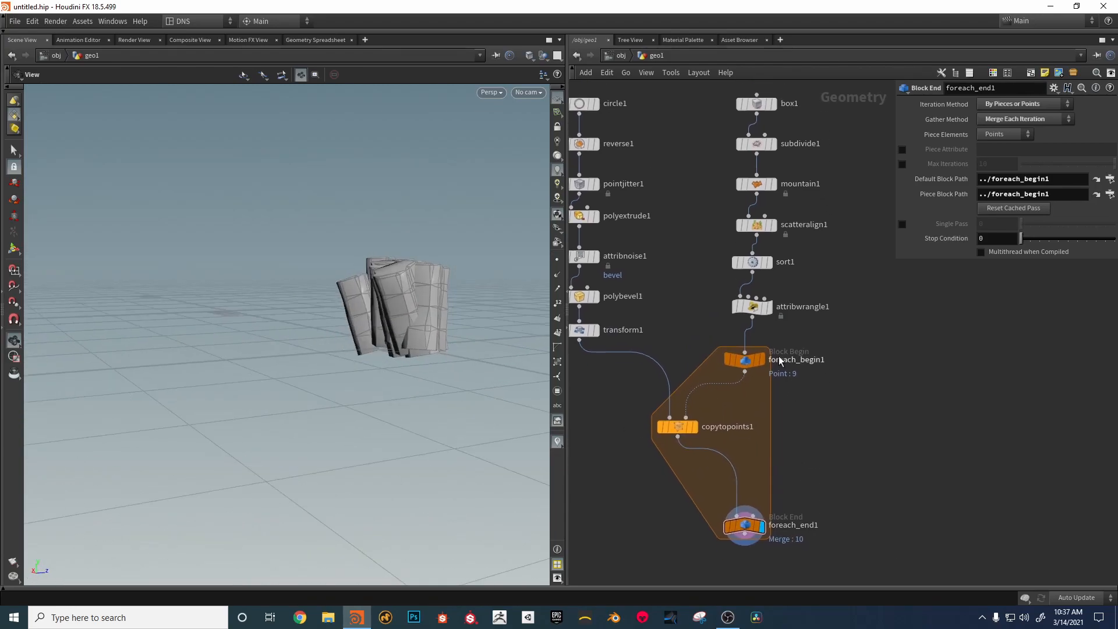
Step: Move the box-to-wrangle chain up and insert an Attribute Adjust Float node between the wrangle and the For-Each begin node
{"action": "middle_click_drag", "start_coordinate": [834, 85], "coordinate": [821, 211]}
{"action": "left_click_drag", "start_coordinate": [812, 197], "coordinate": [737, 303]}
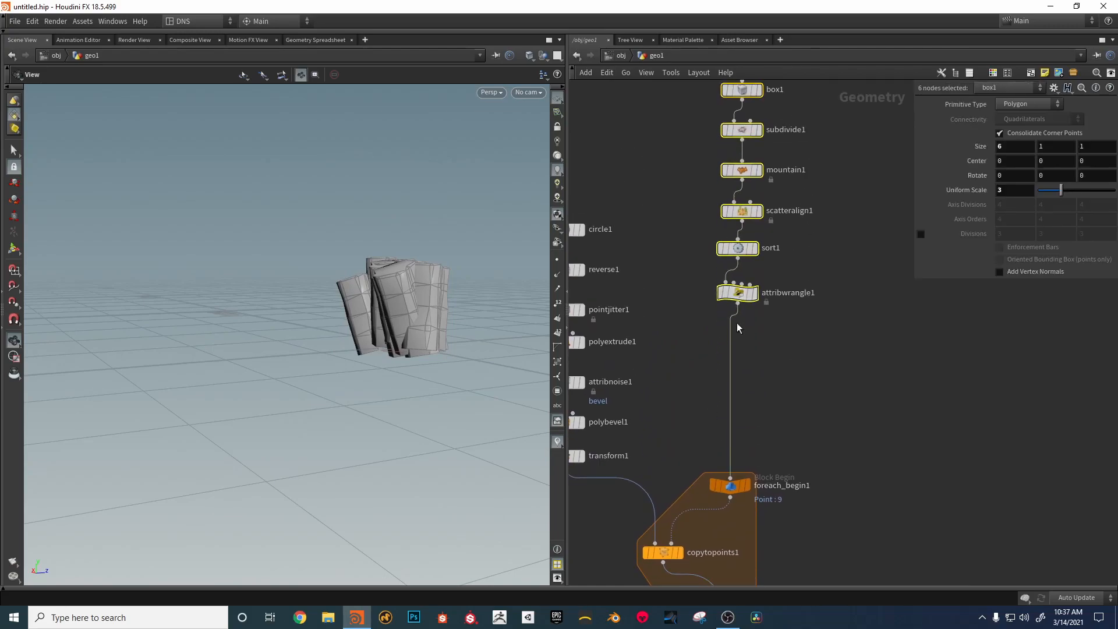
{"action": "middle_click_drag", "start_coordinate": [737, 302], "coordinate": [740, 329]}
{"action": "left_click", "coordinate": [764, 418]}
{"action": "key", "text": "Tab"}
{"action": "type", "text": "at"}
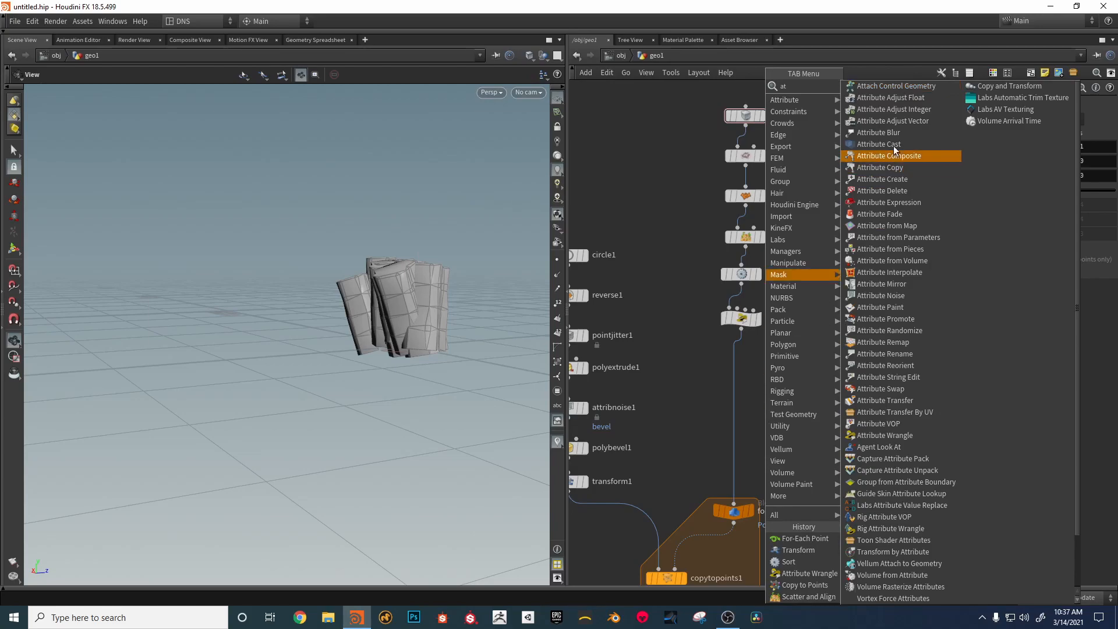
{"action": "left_click", "coordinate": [891, 98]}
{"action": "left_click", "coordinate": [742, 361]}
Step: Set the Attribute Adjust Float node's Attribute Name to ex and Adjust with to Random
{"action": "double_click", "coordinate": [960, 131]}
{"action": "type", "text": "ex"}
{"action": "key", "text": "Return"}
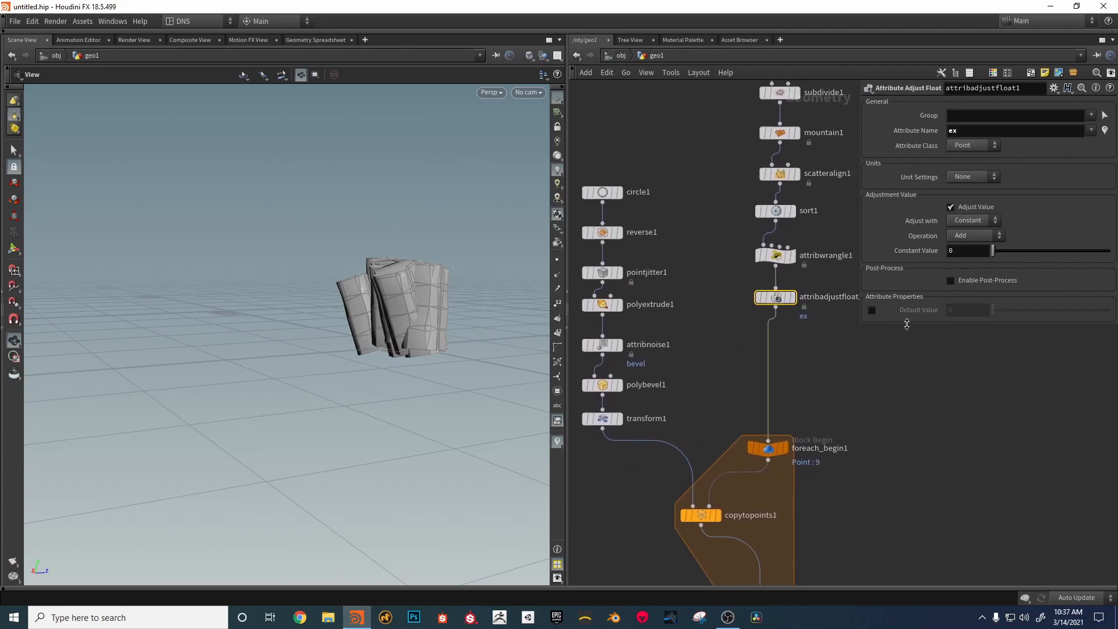
{"action": "left_click", "coordinate": [971, 220]}
{"action": "left_click", "coordinate": [973, 245]}
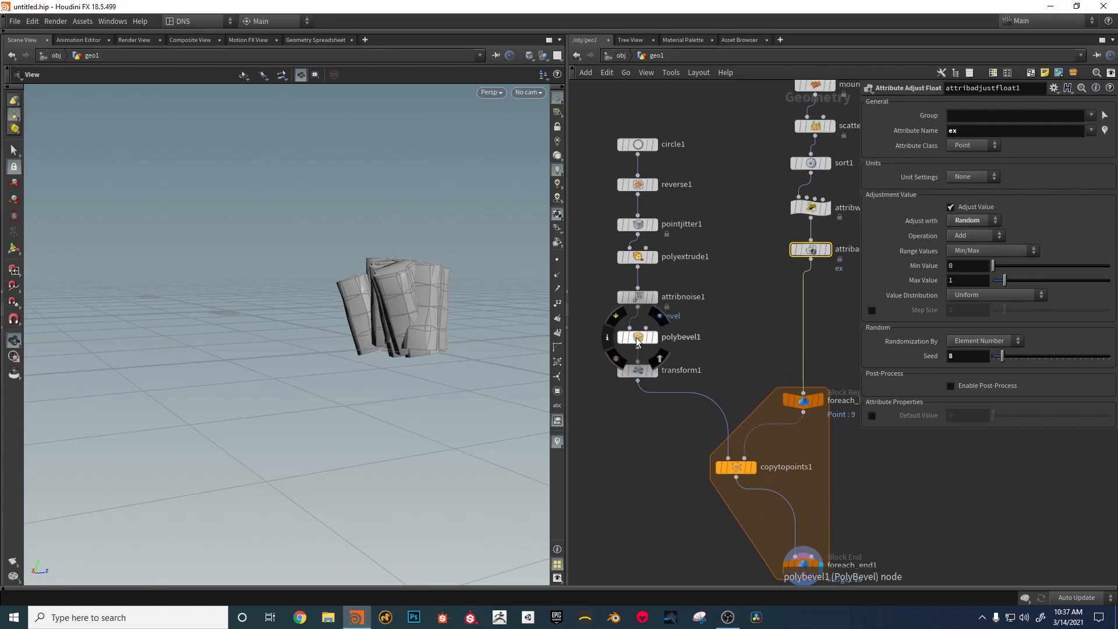
Step: Set the PolyExtrude node's Distance to the expression point("../foreach_begin1/",0,"ex",0)
{"action": "left_click", "coordinate": [638, 258]}
{"action": "double_click", "coordinate": [955, 163]}
{"action": "type", "text": "poi"}
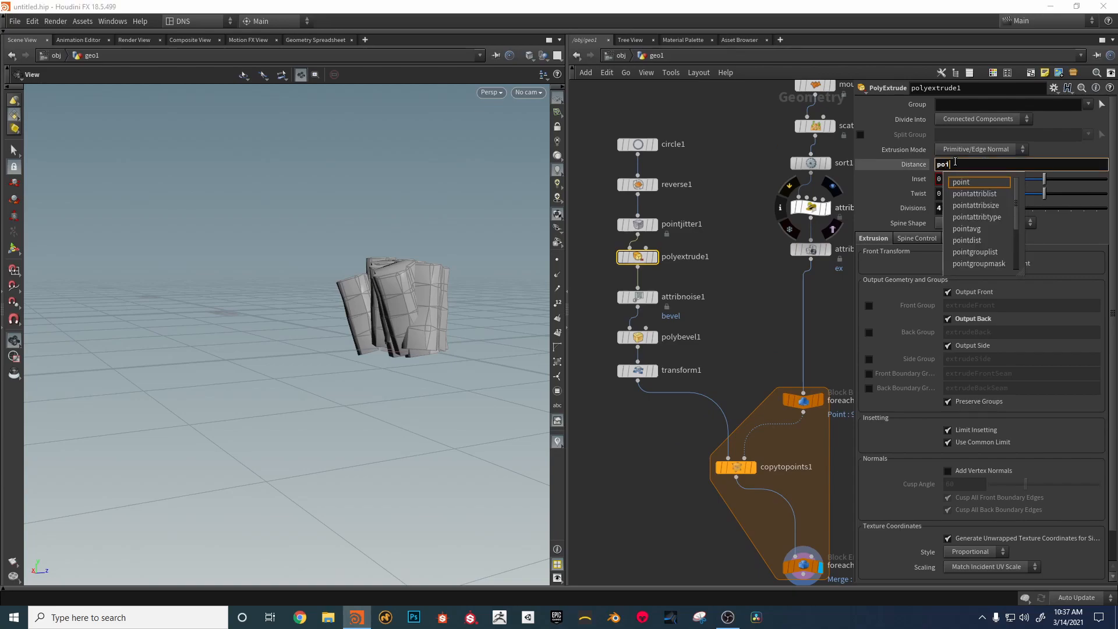
{"action": "type", "text": "nt"}
{"action": "key", "text": "Tab"}
{"action": "key", "text": "Left"}
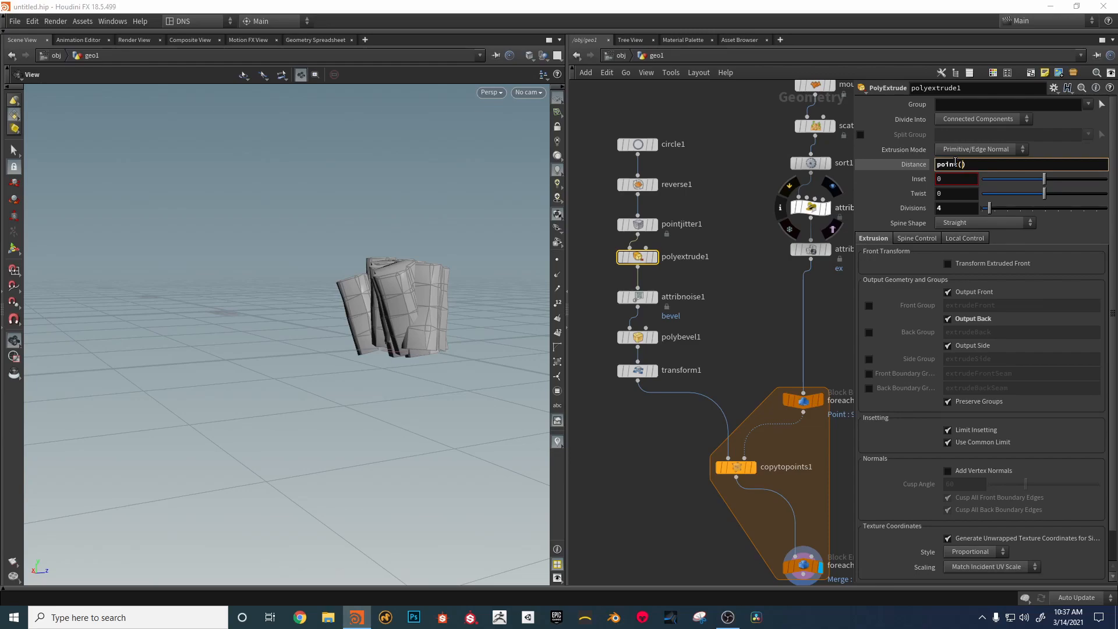
{"action": "type", "text": "\"\""}
{"action": "key", "text": "Left"}
{"action": "type", "text": "../fo"}
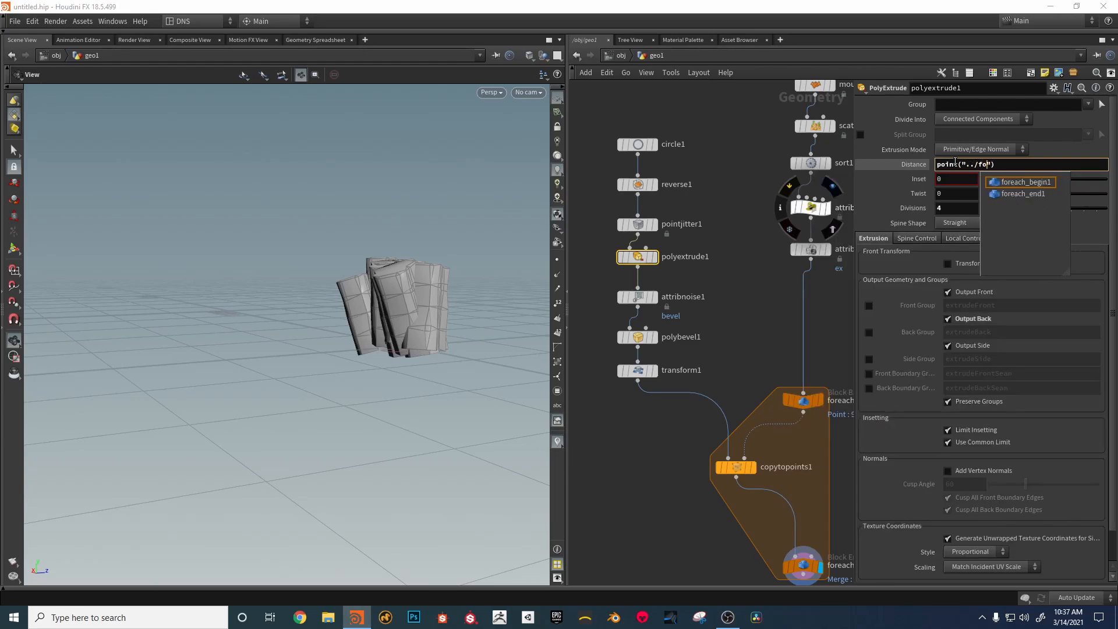
{"action": "key", "text": "Return"}
{"action": "type", "text": "/"}
{"action": "key", "text": "Right"}
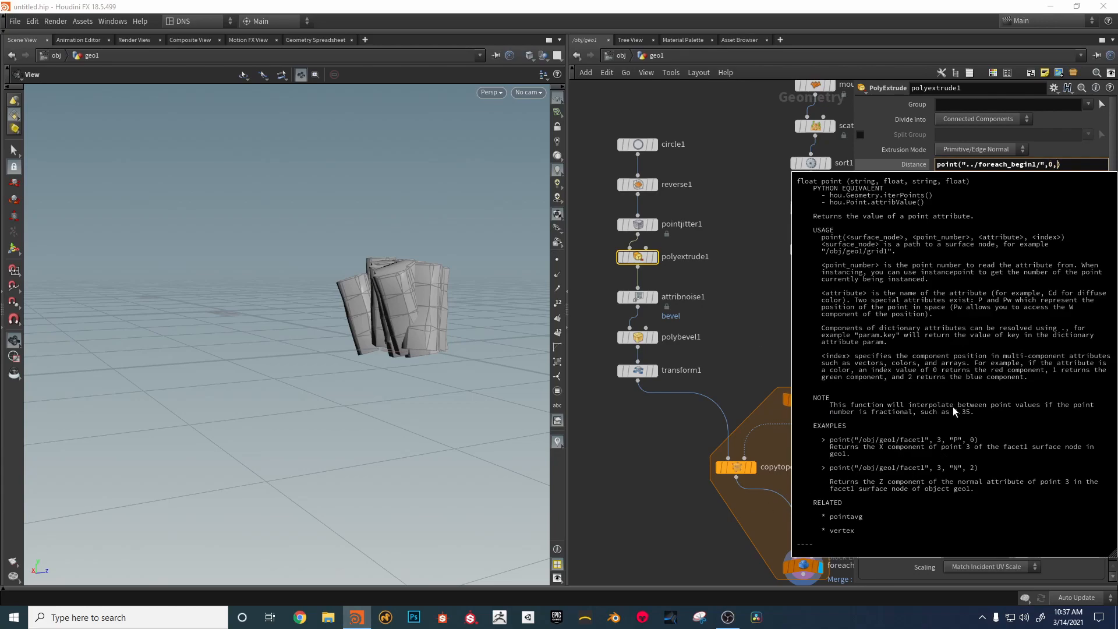
{"action": "type", "text": "ex\",0"}
{"action": "key", "text": "Return"}
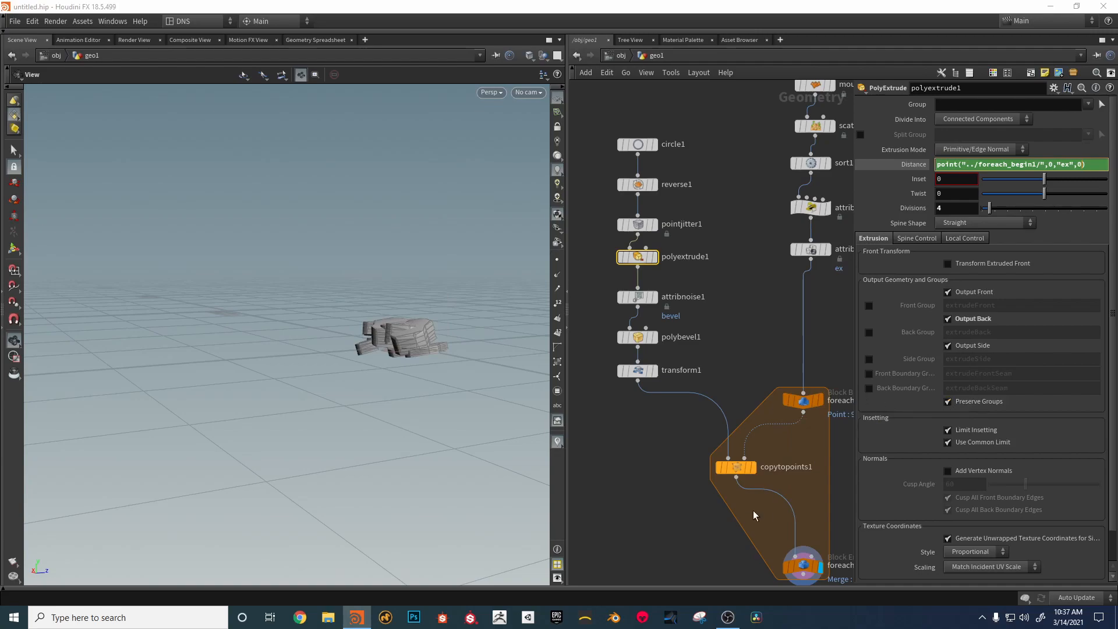
Step: Set the random range of the ex attribute to Min Value 0.5 and Max Value 5.9
{"action": "left_click", "coordinate": [811, 250]}
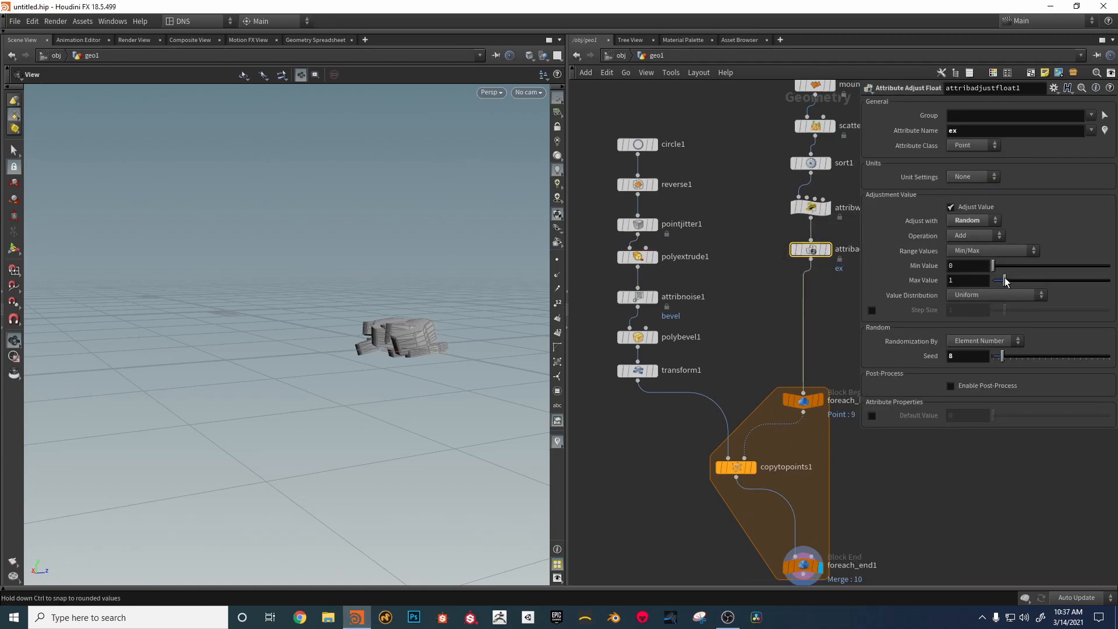
{"action": "left_click_drag", "start_coordinate": [1006, 282], "coordinate": [1061, 280]}
{"action": "left_click_drag", "start_coordinate": [386, 366], "coordinate": [355, 416]}
{"action": "mouse_move", "coordinate": [1003, 266]}
{"action": "left_mouse_down"}
{"action": "mouse_move", "coordinate": [1038, 269]}
{"action": "mouse_move", "coordinate": [1000, 284]}
{"action": "left_mouse_up"}
{"action": "mouse_move", "coordinate": [364, 403]}
{"action": "left_mouse_down"}
{"action": "mouse_move", "coordinate": [387, 389]}
{"action": "mouse_move", "coordinate": [357, 391]}
{"action": "left_mouse_up"}
Step: Save the scene to the Desktop as RCK
{"action": "key", "text": "ctrl+s"}
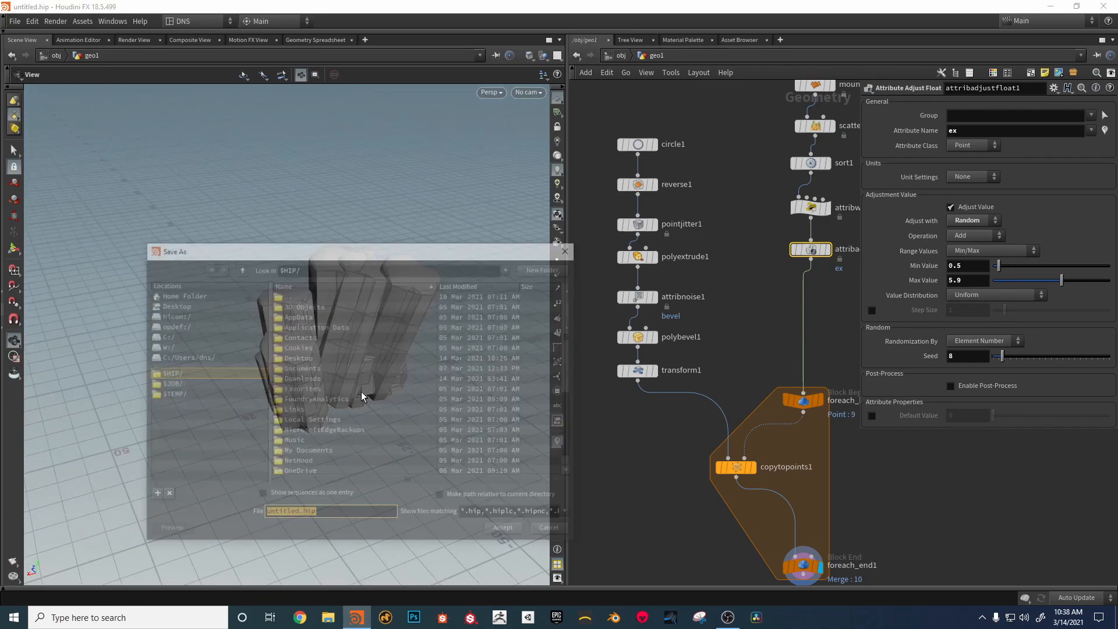
{"action": "left_click", "coordinate": [167, 306]}
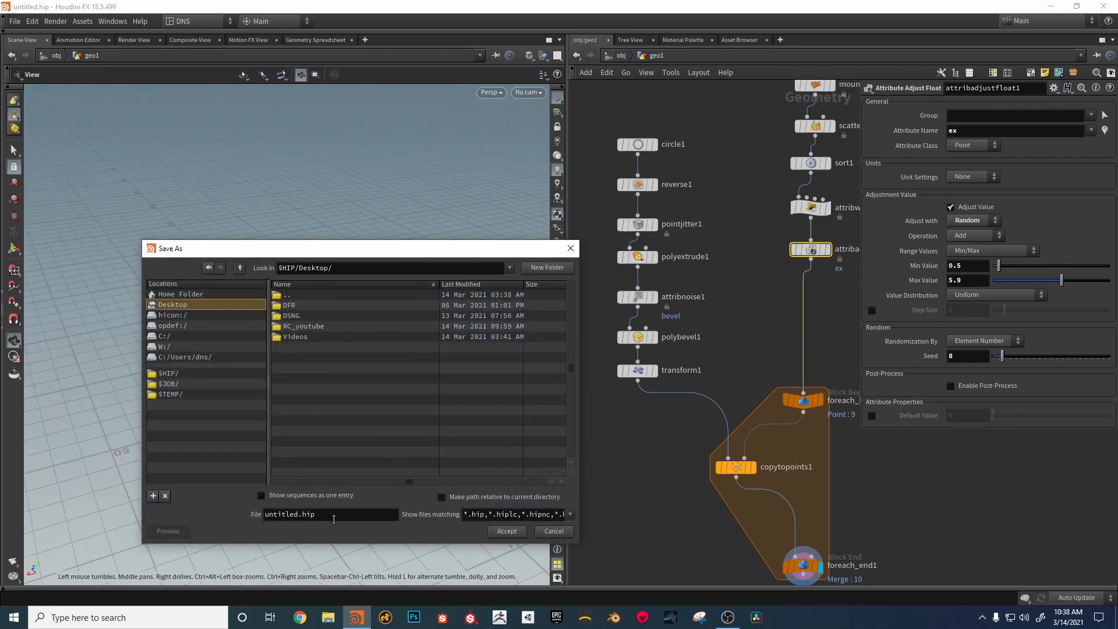
{"action": "left_click", "coordinate": [271, 512]}
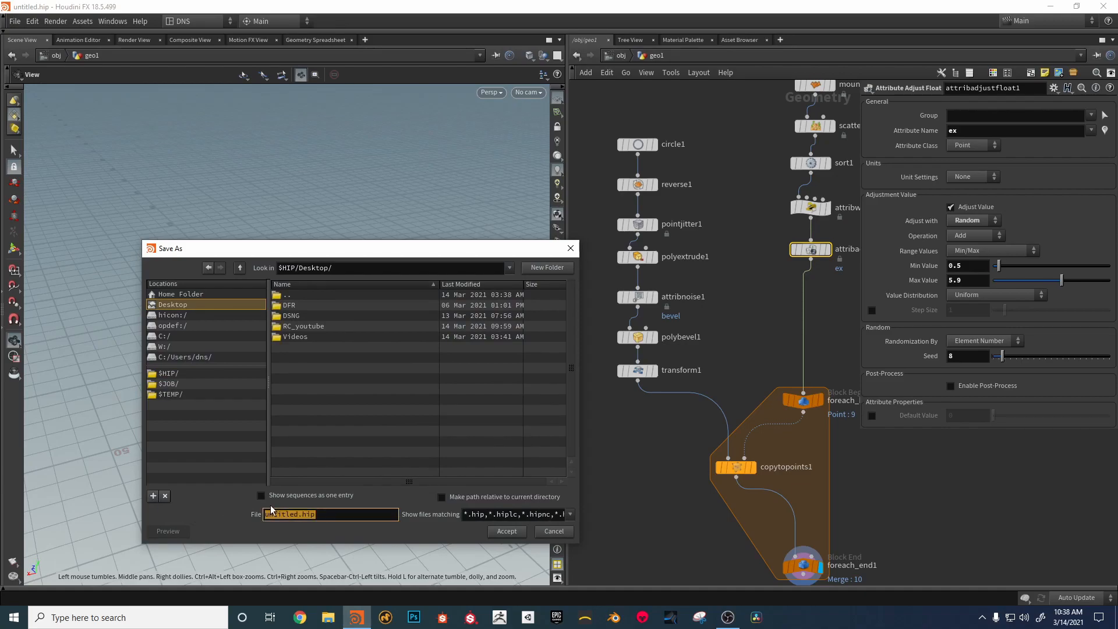
{"action": "type", "text": "RCK"}
{"action": "left_click", "coordinate": [507, 531]}
Step: Try a different Uniform Scale on the Scatter and Align node, undo it, and set Coverage to 0.22
{"action": "left_click_drag", "start_coordinate": [470, 409], "coordinate": [428, 362]}
{"action": "middle_click_drag", "start_coordinate": [778, 300], "coordinate": [739, 404]}
{"action": "middle_click_drag", "start_coordinate": [826, 282], "coordinate": [812, 341]}
{"action": "left_click", "coordinate": [761, 289]}
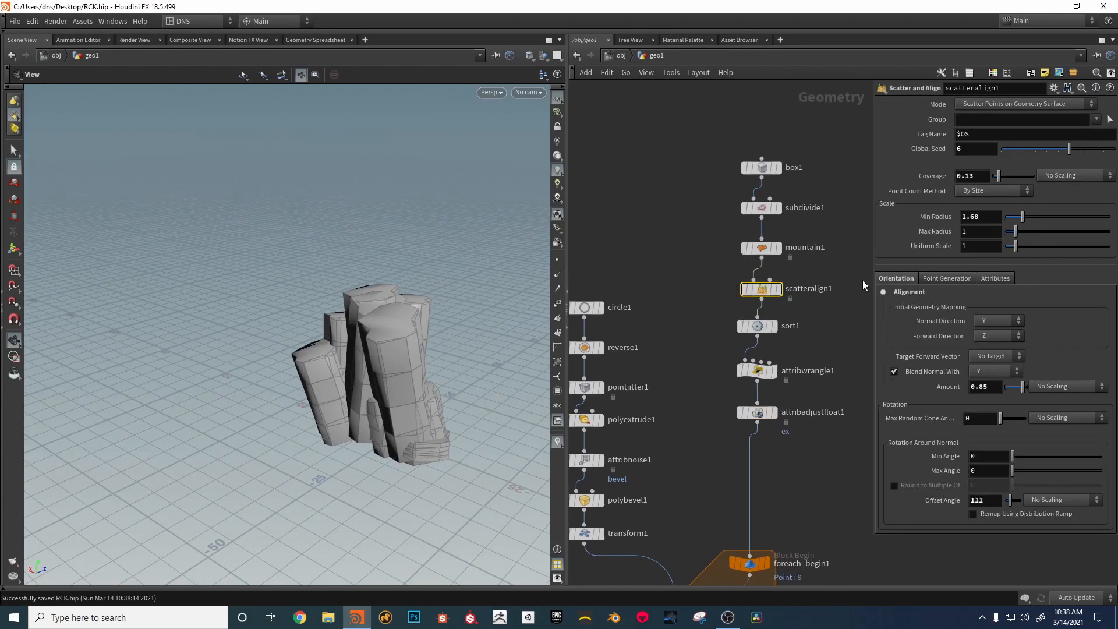
{"action": "left_click_drag", "start_coordinate": [1018, 247], "coordinate": [1018, 245]}
{"action": "key", "text": "ctrl+z"}
{"action": "left_click_drag", "start_coordinate": [998, 176], "coordinate": [1002, 177]}
Step: Set the Scatter and Align node's Rotation Around Normal to Min Angle 56 and Max Angle 186
{"action": "left_click_drag", "start_coordinate": [442, 326], "coordinate": [410, 382]}
{"action": "scroll", "coordinate": [719, 505], "scroll_direction": "up", "scroll_amount": 1}
{"action": "middle_click_drag", "start_coordinate": [719, 505], "coordinate": [728, 292]}
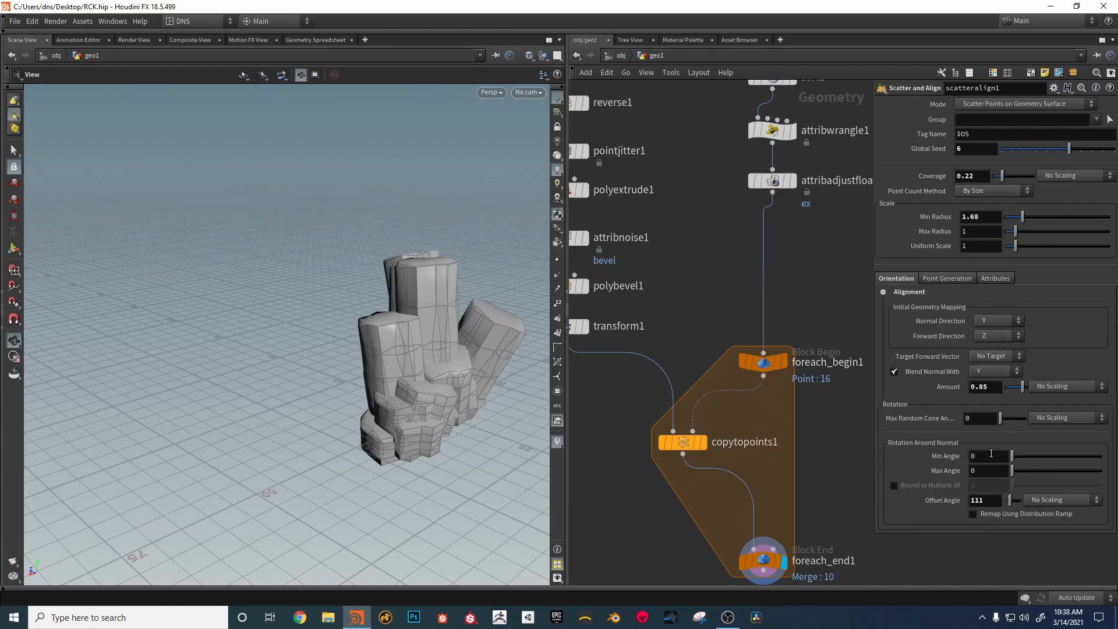
{"action": "mouse_move", "coordinate": [1013, 469]}
{"action": "left_mouse_down"}
{"action": "mouse_move", "coordinate": [1058, 463]}
{"action": "mouse_move", "coordinate": [1026, 456]}
{"action": "left_mouse_up"}
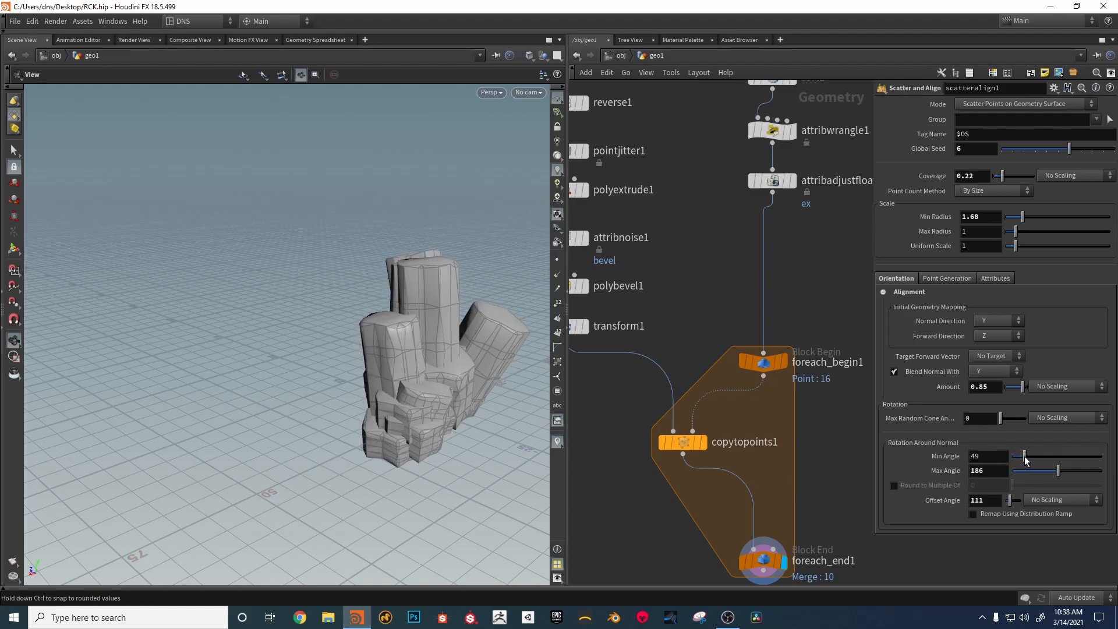
Step: Try rounding the Scatter and Align rotation angles to multiples of 4
{"action": "left_click", "coordinate": [894, 486]}
{"action": "left_click", "coordinate": [980, 485]}
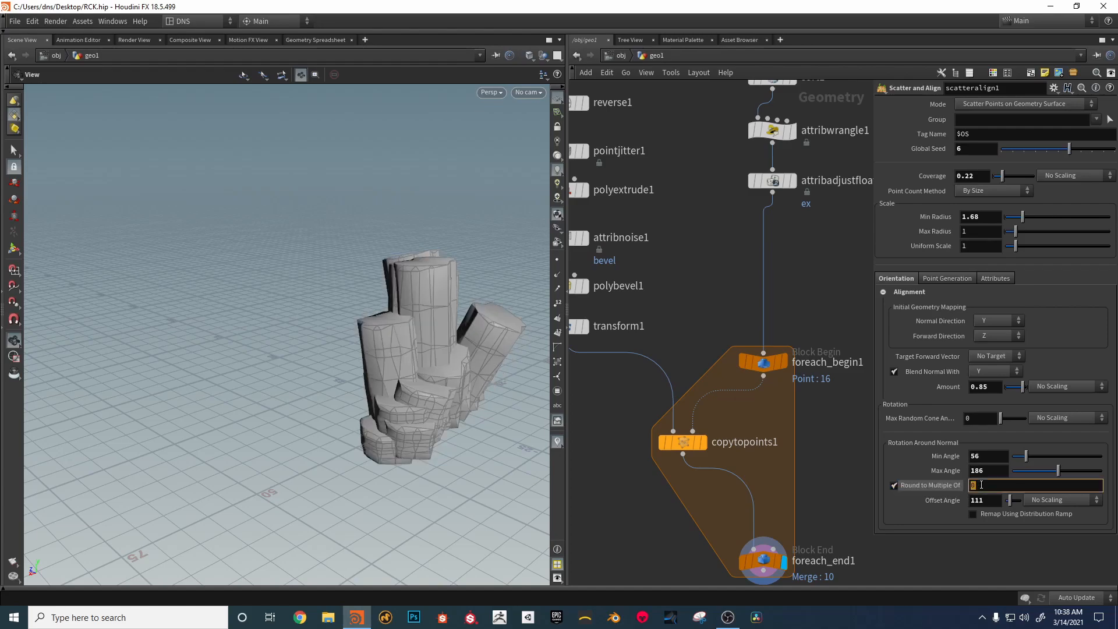
{"action": "key", "text": "Return"}
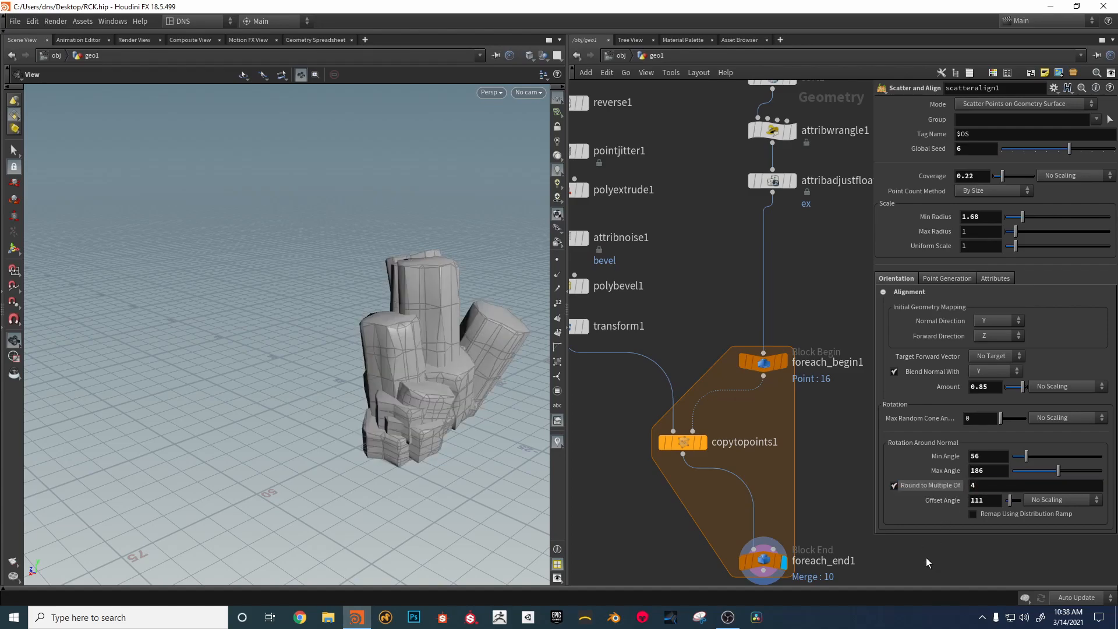
{"action": "left_click", "coordinate": [980, 487]}
{"action": "left_click", "coordinate": [894, 485]}
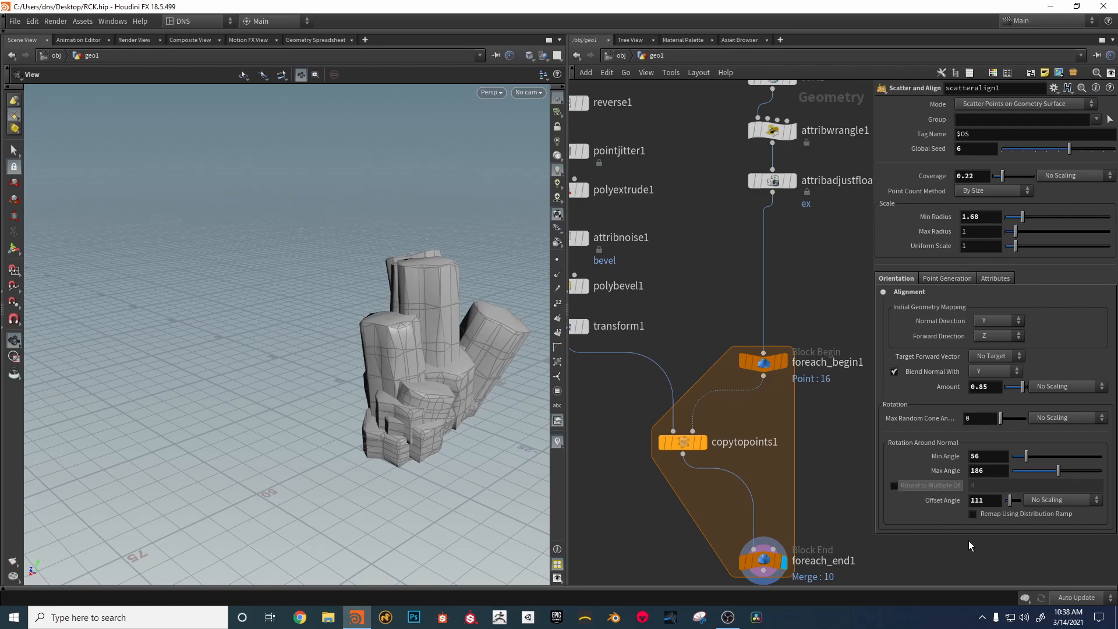
Step: Set the Scatter and Align node's Offset Angle to 263 and save the scene
{"action": "left_click_drag", "start_coordinate": [1009, 500], "coordinate": [1016, 500]}
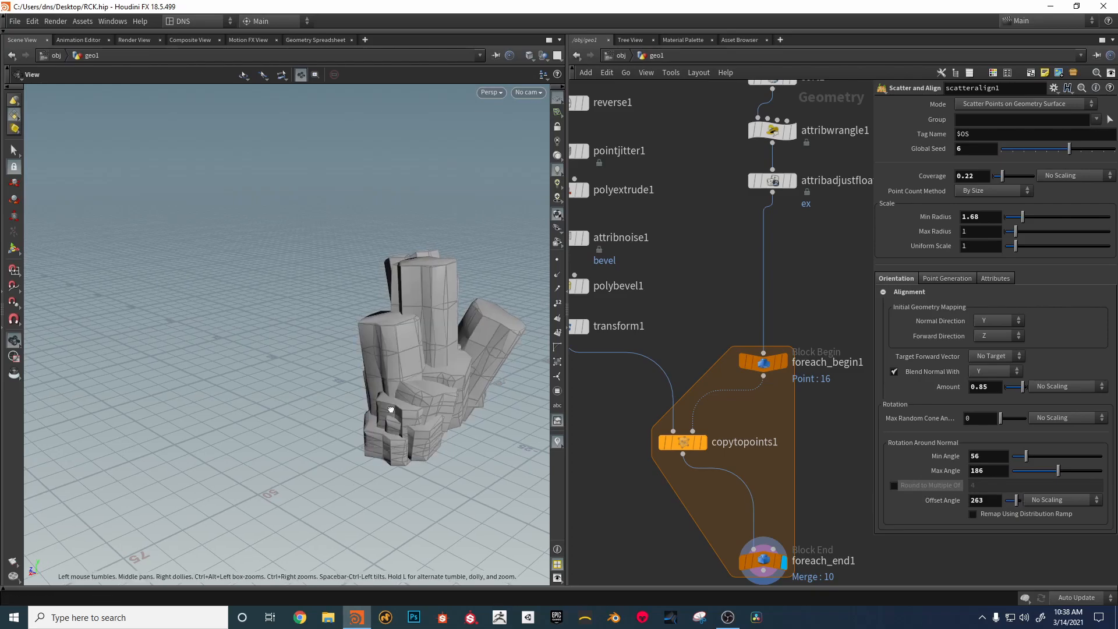
{"action": "left_click_drag", "start_coordinate": [380, 407], "coordinate": [443, 425]}
{"action": "middle_click_drag", "start_coordinate": [836, 509], "coordinate": [819, 341]}
{"action": "key", "text": "ctrl+s"}
Step: Examine the rock cluster's column shapes, heights and orientations from several angles
{"action": "left_click_drag", "start_coordinate": [501, 420], "coordinate": [308, 340]}
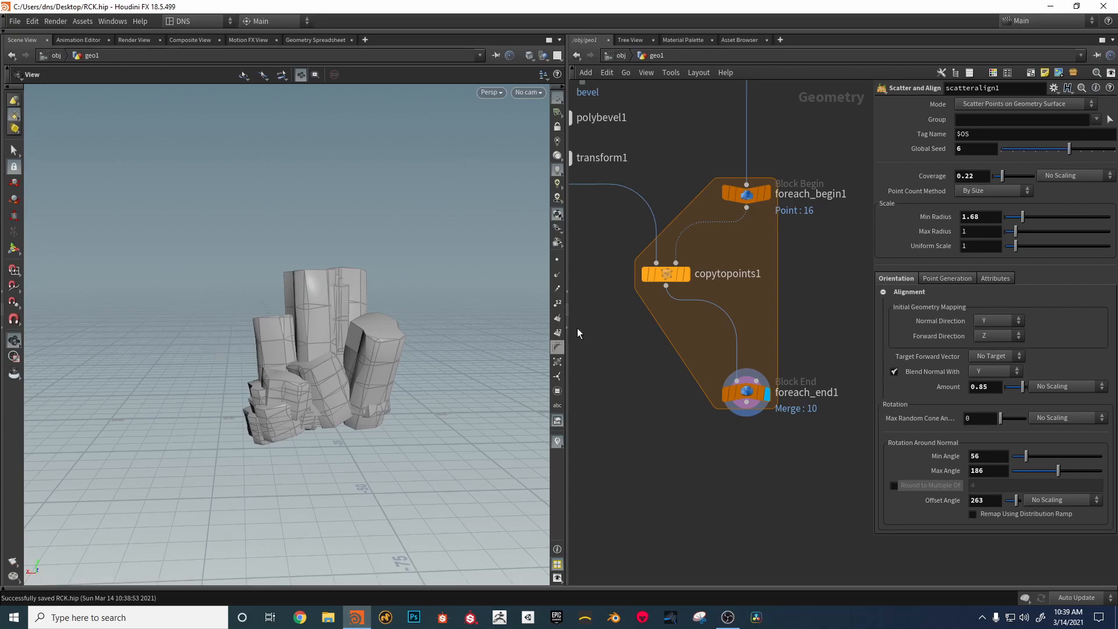
{"action": "left_click_drag", "start_coordinate": [440, 352], "coordinate": [394, 336]}
{"action": "scroll", "coordinate": [679, 449], "scroll_direction": "down", "scroll_amount": 6}
{"action": "middle_click_drag", "start_coordinate": [658, 438], "coordinate": [654, 410]}
{"action": "middle_click_drag", "start_coordinate": [684, 444], "coordinate": [656, 455]}
{"action": "key", "text": "Tab"}
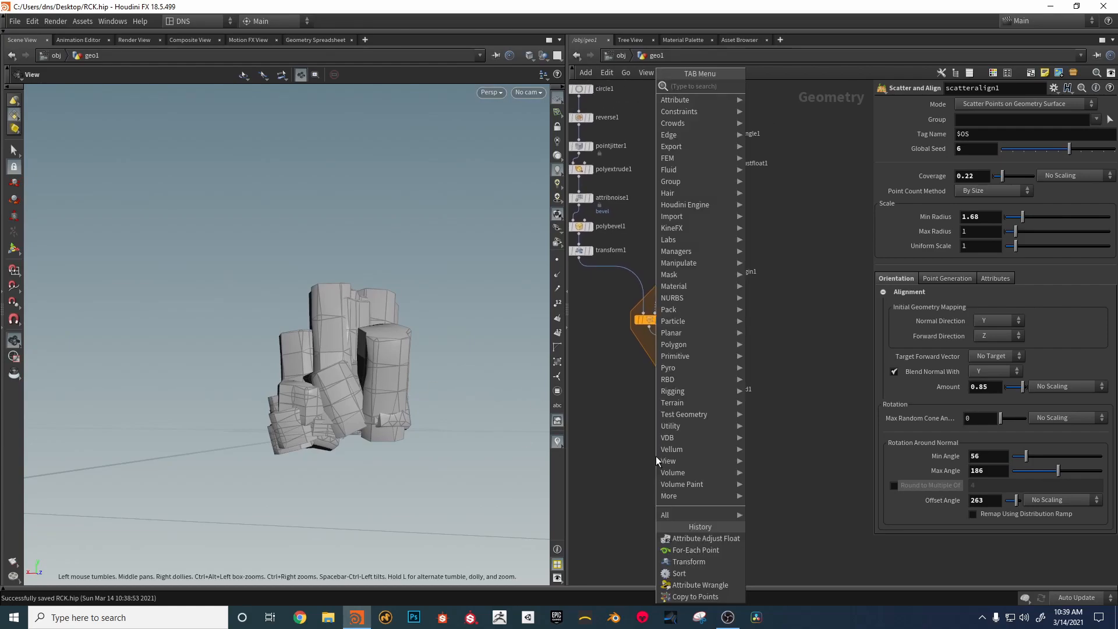
{"action": "left_click_drag", "start_coordinate": [424, 392], "coordinate": [386, 408]}
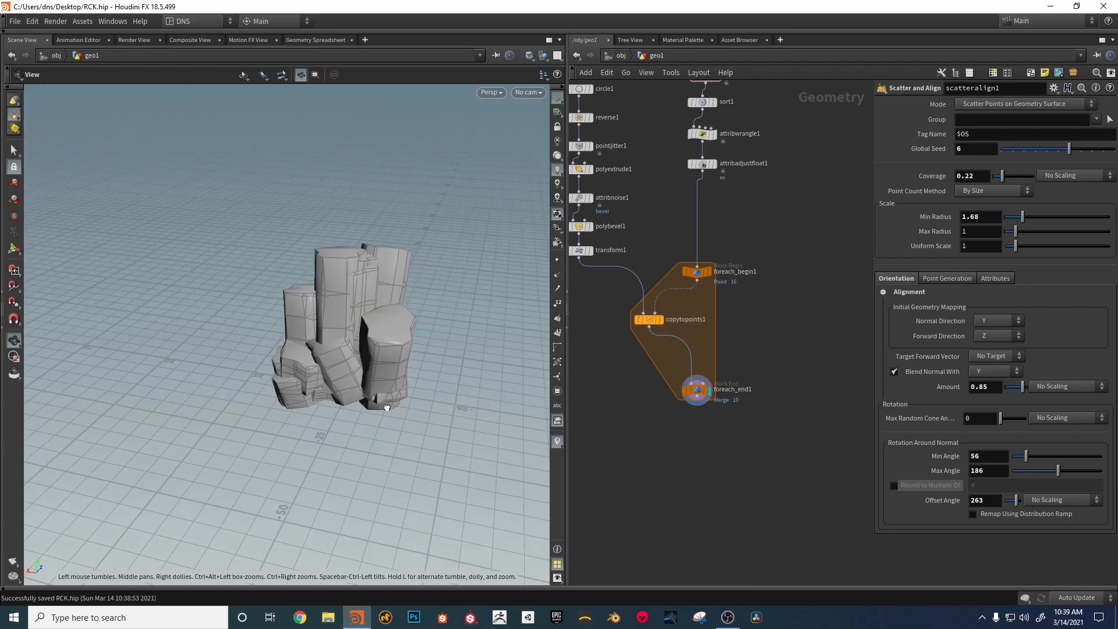
{"action": "mouse_move", "coordinate": [367, 243]}
{"action": "left_mouse_down"}
{"action": "mouse_move", "coordinate": [392, 242]}
{"action": "mouse_move", "coordinate": [369, 248]}
{"action": "left_mouse_up"}
{"action": "left_click_drag", "start_coordinate": [372, 335], "coordinate": [362, 293]}
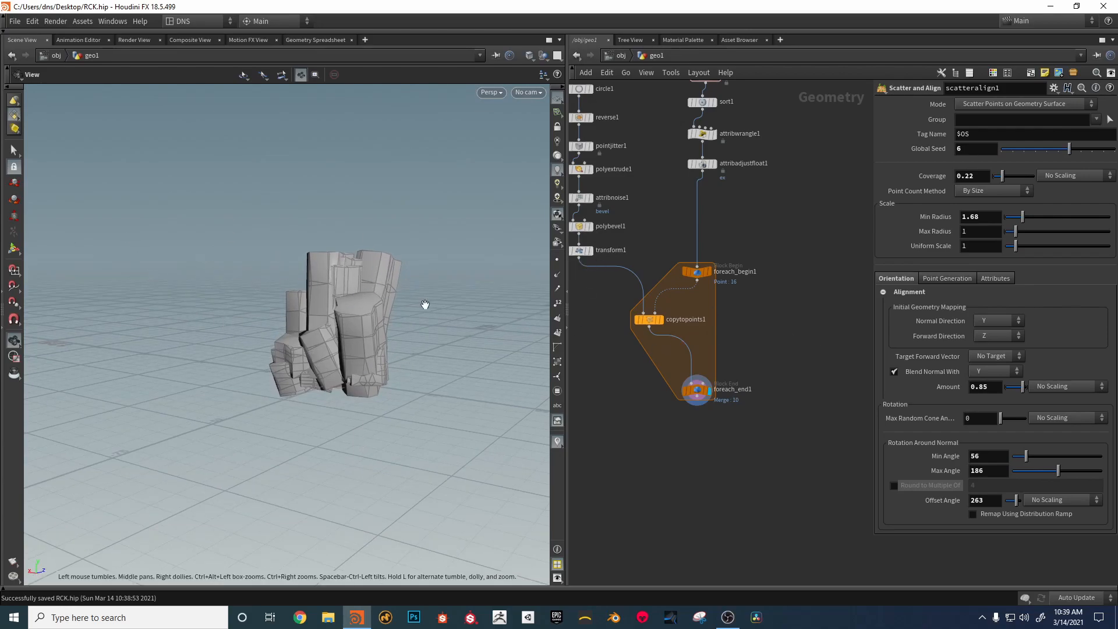
{"action": "left_click_drag", "start_coordinate": [273, 320], "coordinate": [326, 314]}
Step: Add an Attribute Wrangle below foreach_end1 and wire the loop's output into its second input
{"action": "key", "text": "Tab"}
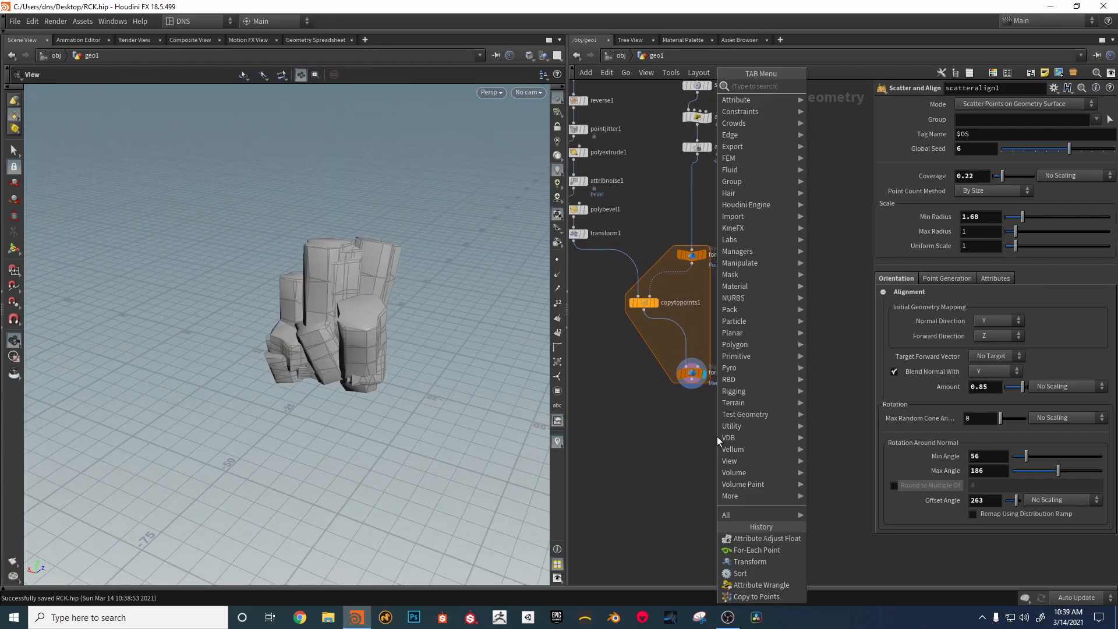
{"action": "mouse_move", "coordinate": [757, 355]}
{"action": "left_click", "coordinate": [842, 90]}
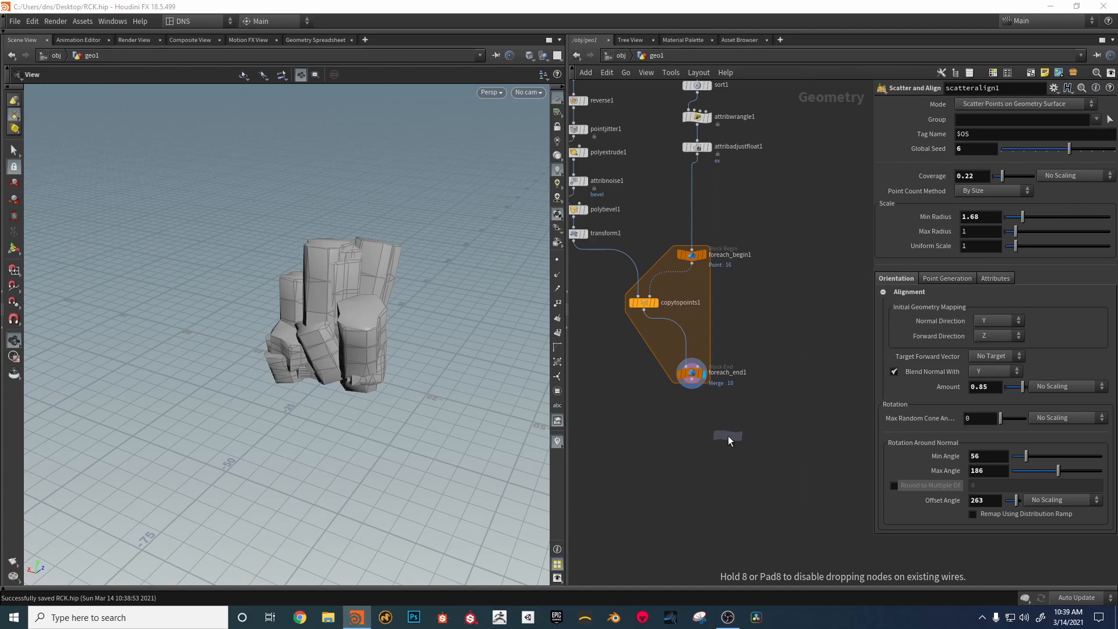
{"action": "left_click", "coordinate": [728, 439]}
{"action": "left_click", "coordinate": [692, 386]}
{"action": "left_click", "coordinate": [728, 429]}
{"action": "key", "text": "ctrl+z"}
{"action": "left_click", "coordinate": [692, 384]}
{"action": "left_click", "coordinate": [734, 435]}
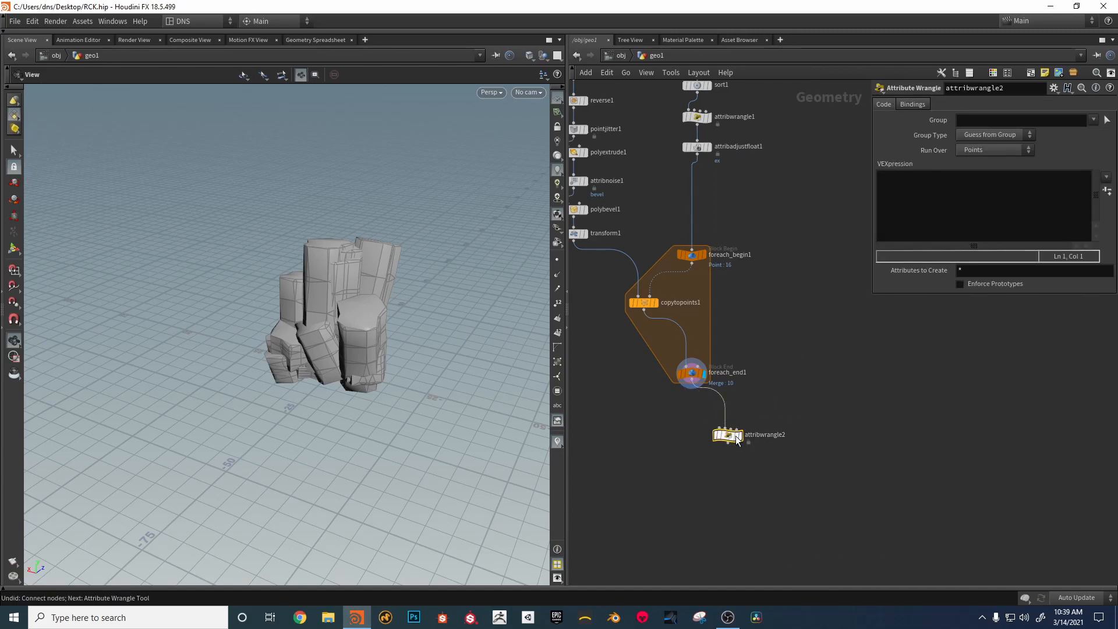
{"action": "left_click", "coordinate": [741, 435]}
{"action": "left_click_drag", "start_coordinate": [731, 435], "coordinate": [738, 422]}
Step: Set the new wrangle to run over Detail (only once), and display the foreach_end1 rock cluster again
{"action": "left_click", "coordinate": [995, 150]}
{"action": "left_click", "coordinate": [990, 152]}
{"action": "scroll", "coordinate": [375, 342], "scroll_direction": "up", "scroll_amount": 2}
{"action": "left_click", "coordinate": [932, 197]}
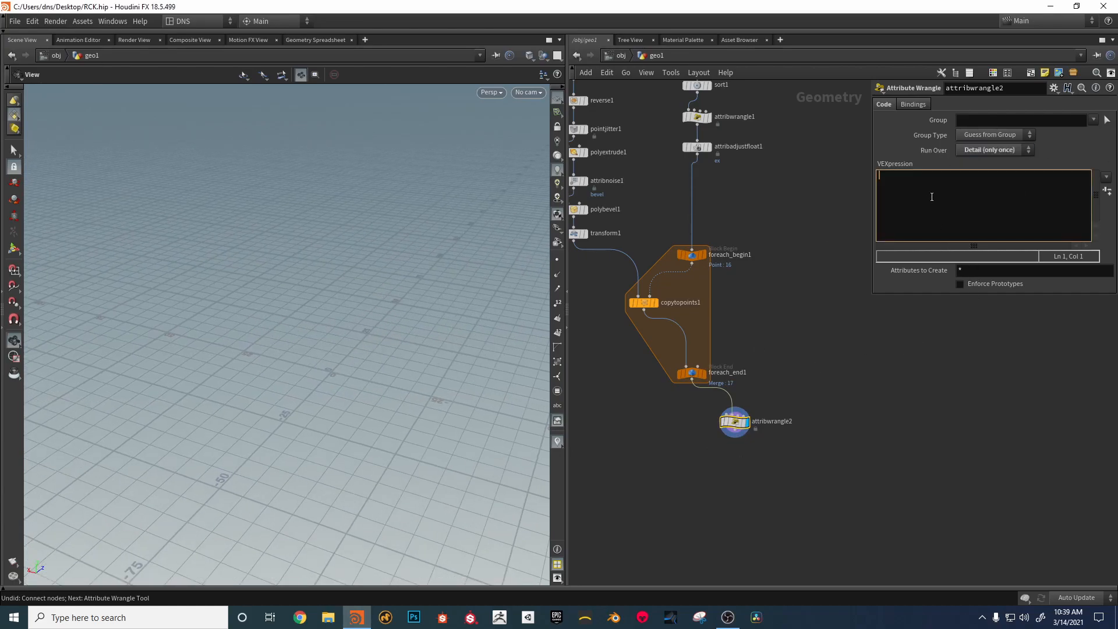
{"action": "middle_click_drag", "start_coordinate": [605, 251], "coordinate": [658, 311]}
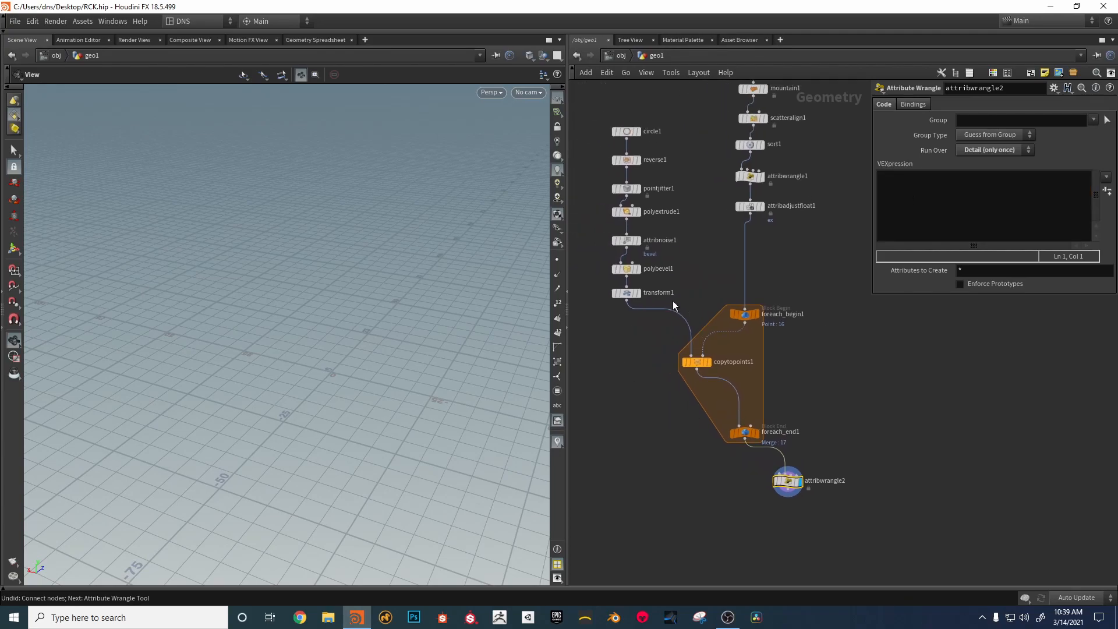
{"action": "left_click", "coordinate": [756, 433]}
{"action": "left_click_drag", "start_coordinate": [419, 193], "coordinate": [365, 397]}
{"action": "middle_click_drag", "start_coordinate": [629, 444], "coordinate": [574, 343]}
{"action": "scroll", "coordinate": [774, 291], "scroll_direction": "up", "scroll_amount": 4}
Step: Write the line getbbox(1,min,max); in the new wrangle's VEXpression
{"action": "left_click", "coordinate": [907, 208]}
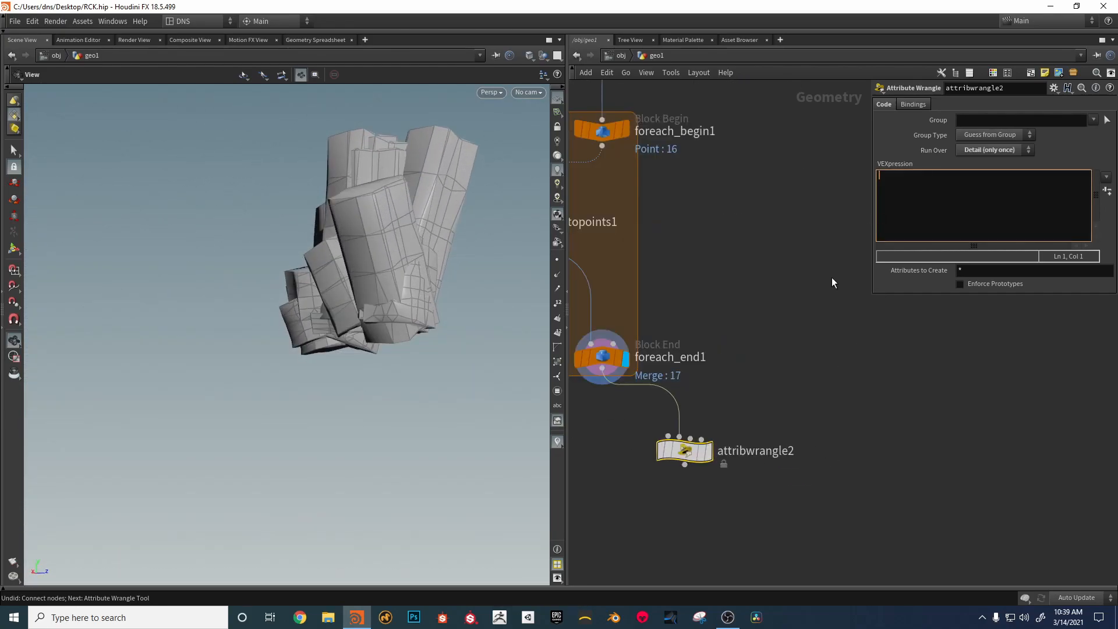
{"action": "type", "text": "b"}
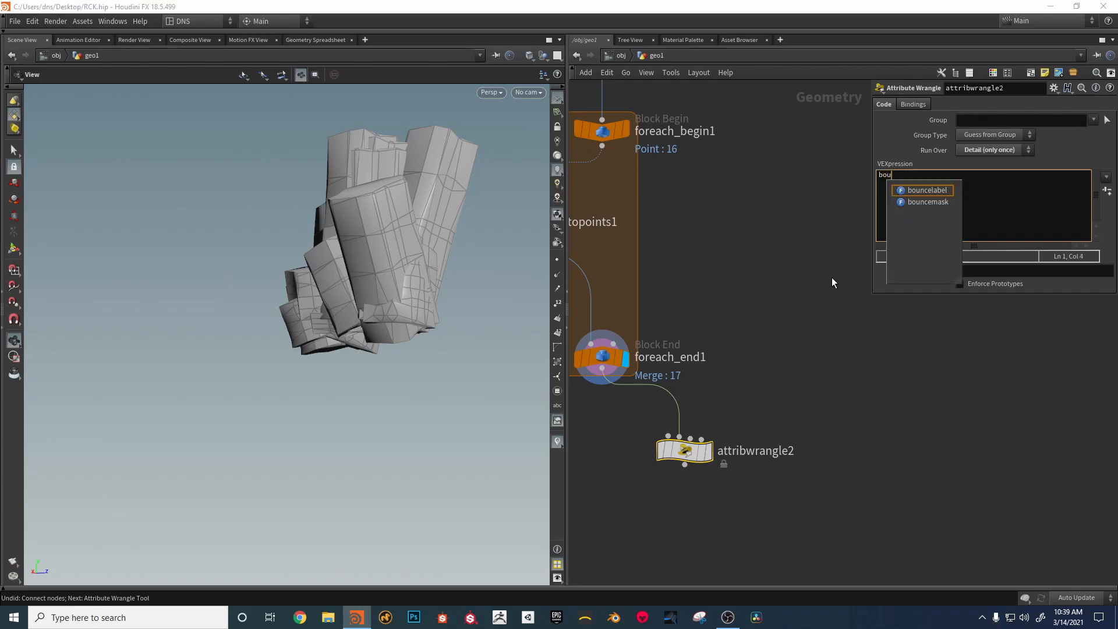
{"action": "type", "text": "get"}
{"action": "key", "text": "BackSpace"}
{"action": "key", "text": "BackSpace"}
{"action": "key", "text": "BackSpace"}
{"action": "key", "text": "BackSpace"}
{"action": "type", "text": "g"}
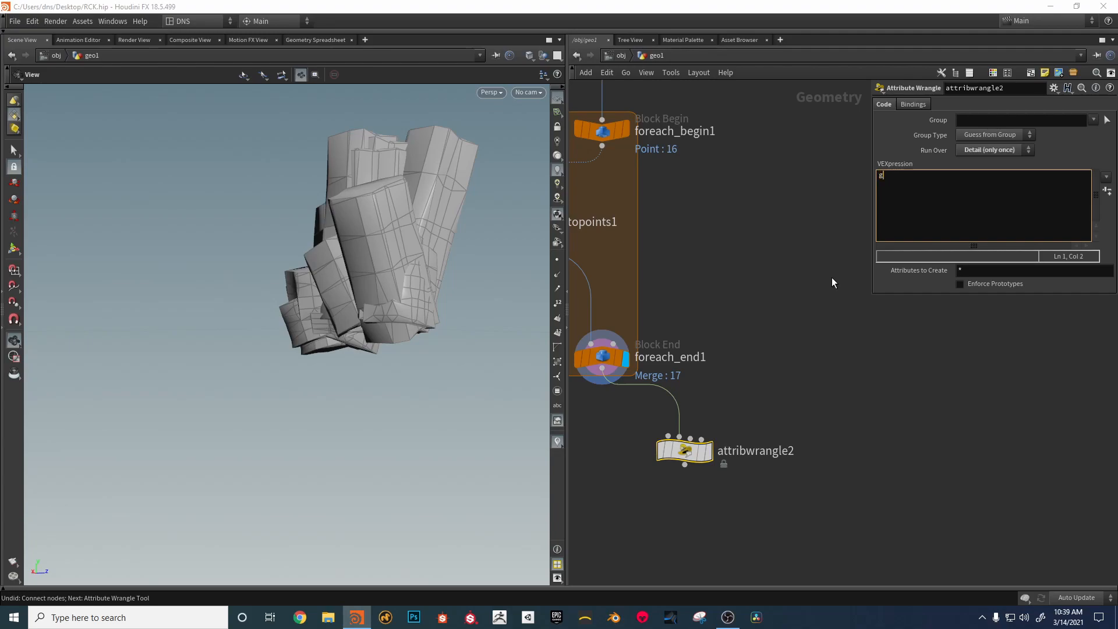
{"action": "type", "text": "etbbox();"}
{"action": "type", "text": "1,min,max"}
Step: Look up the getbbox function's help and declare vector min,max; above the getbbox line
{"action": "left_click", "coordinate": [888, 175]}
{"action": "key", "text": "F1"}
{"action": "left_click", "coordinate": [877, 175]}
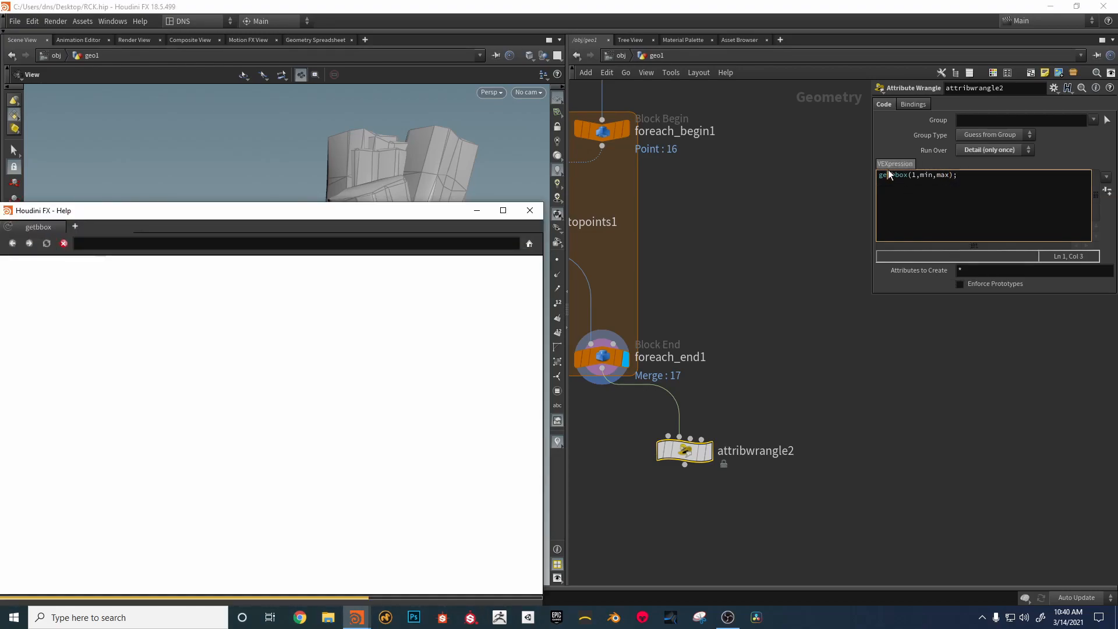
{"action": "key", "text": "Return"}
{"action": "key", "text": "Up"}
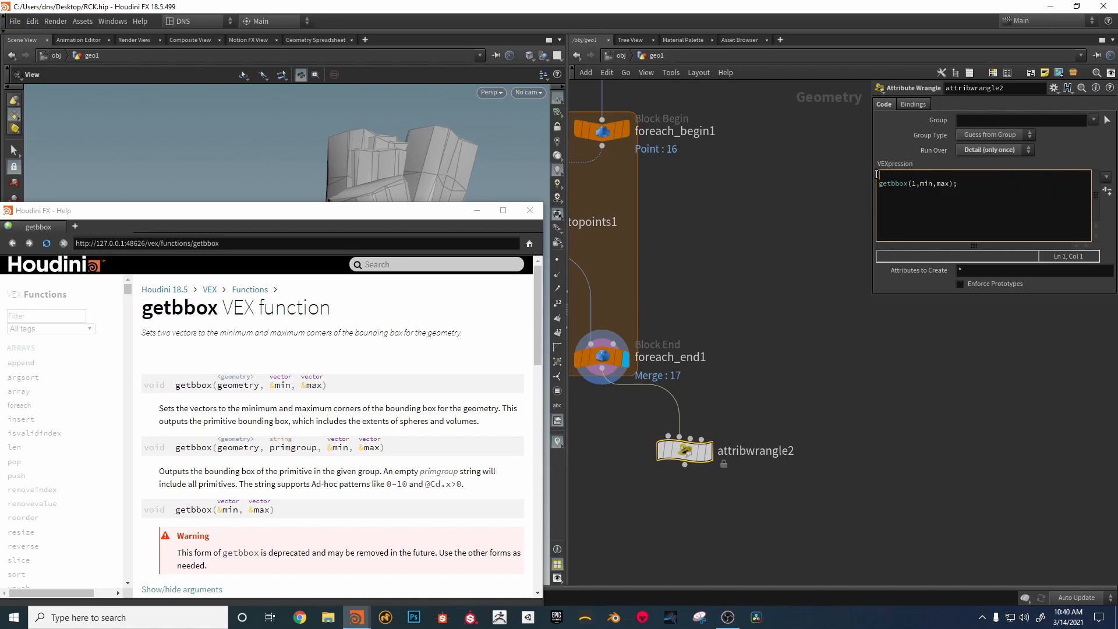
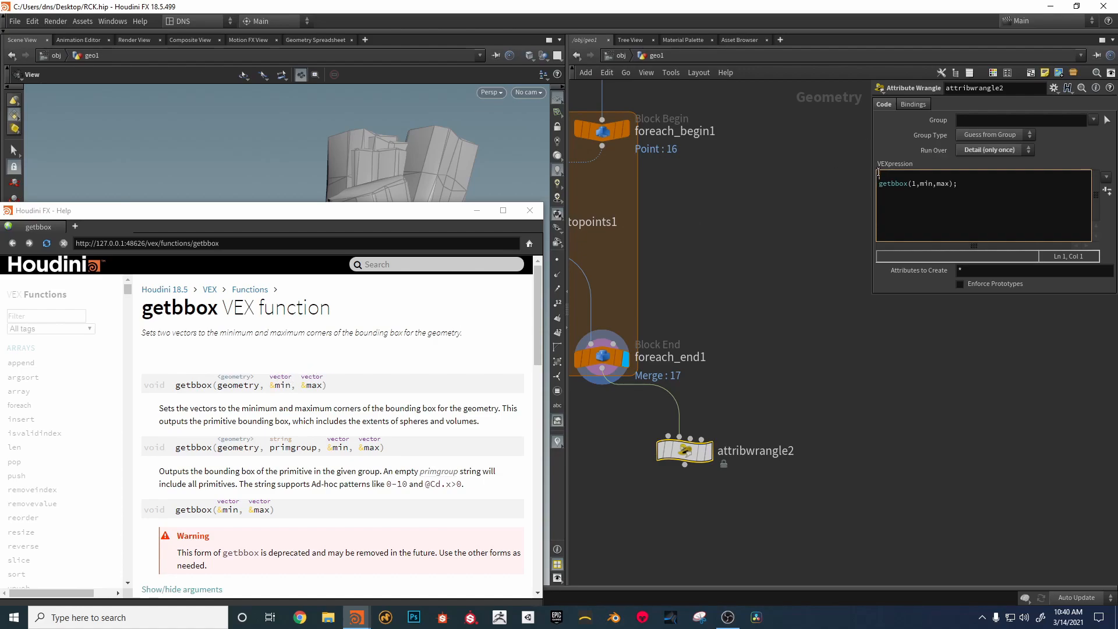
{"action": "type", "text": "ve"}
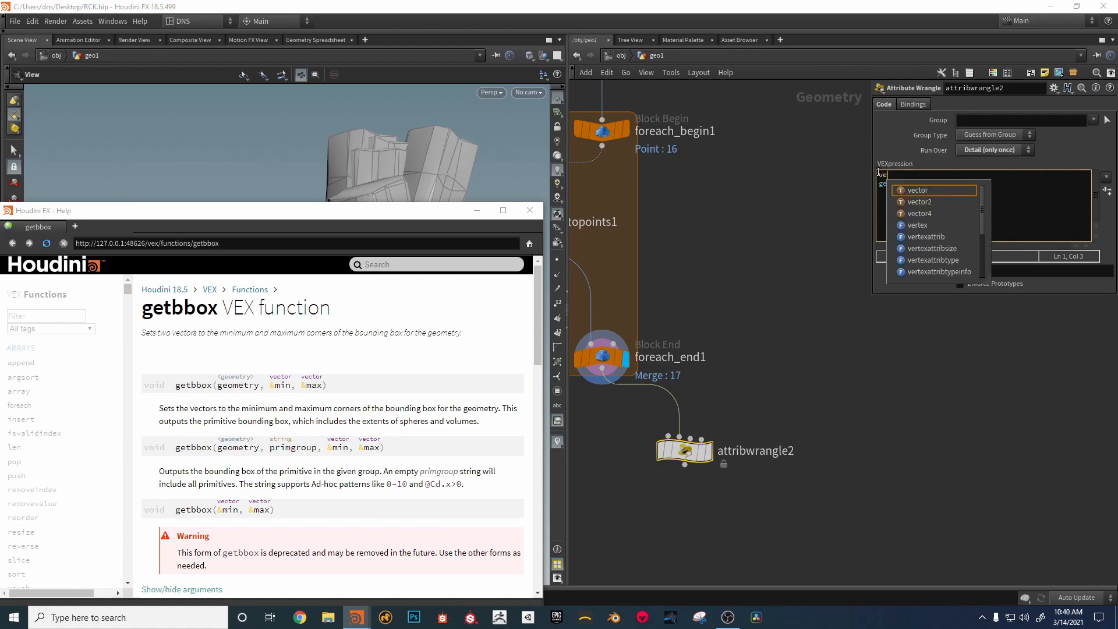
{"action": "key", "text": "Return"}
{"action": "type", "text": "min,m"}
{"action": "type", "text": "ax;"}
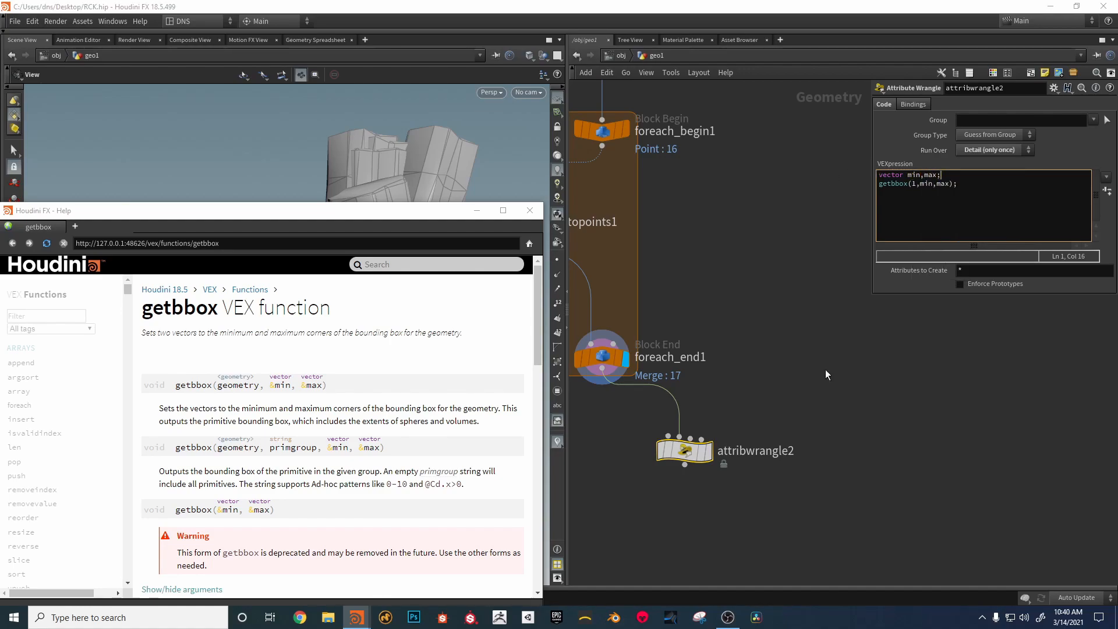
{"action": "left_click", "coordinate": [530, 211]}
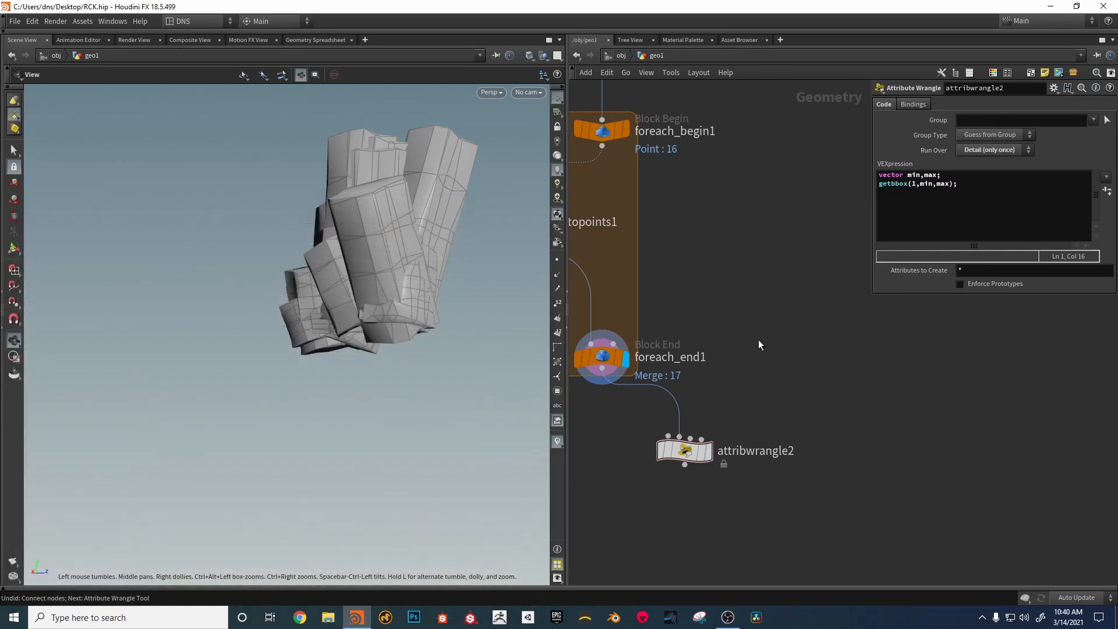
Step: Add the line addpoint(0,set(0,min.y,0)); below getbbox to create a point at the bounding box's lowest height
{"action": "left_click", "coordinate": [1001, 186]}
{"action": "key", "text": "Return"}
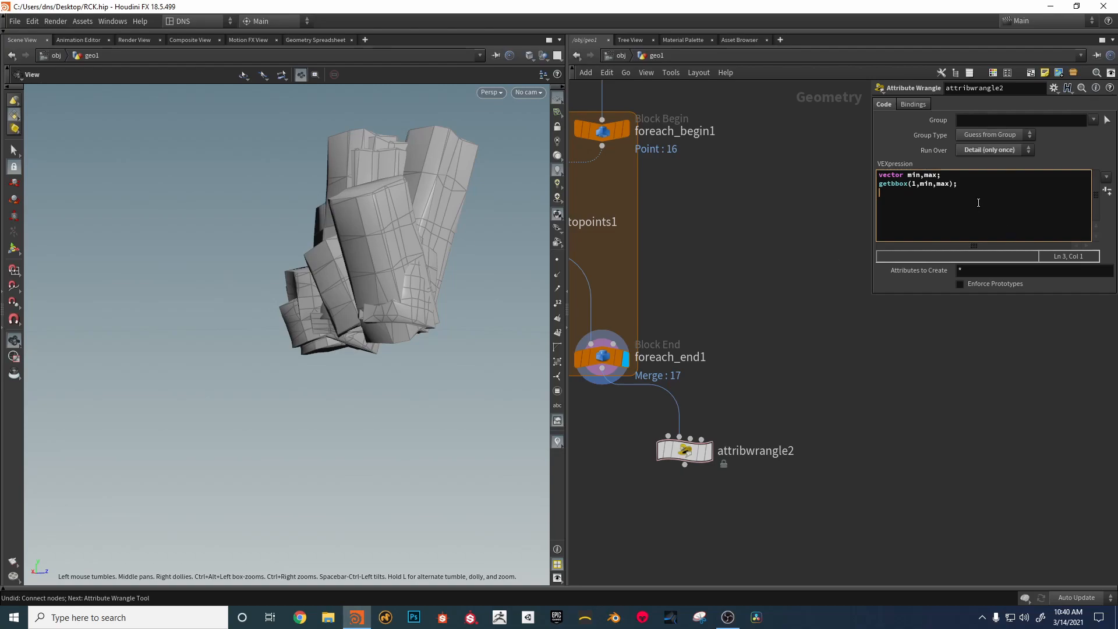
{"action": "type", "text": "add"}
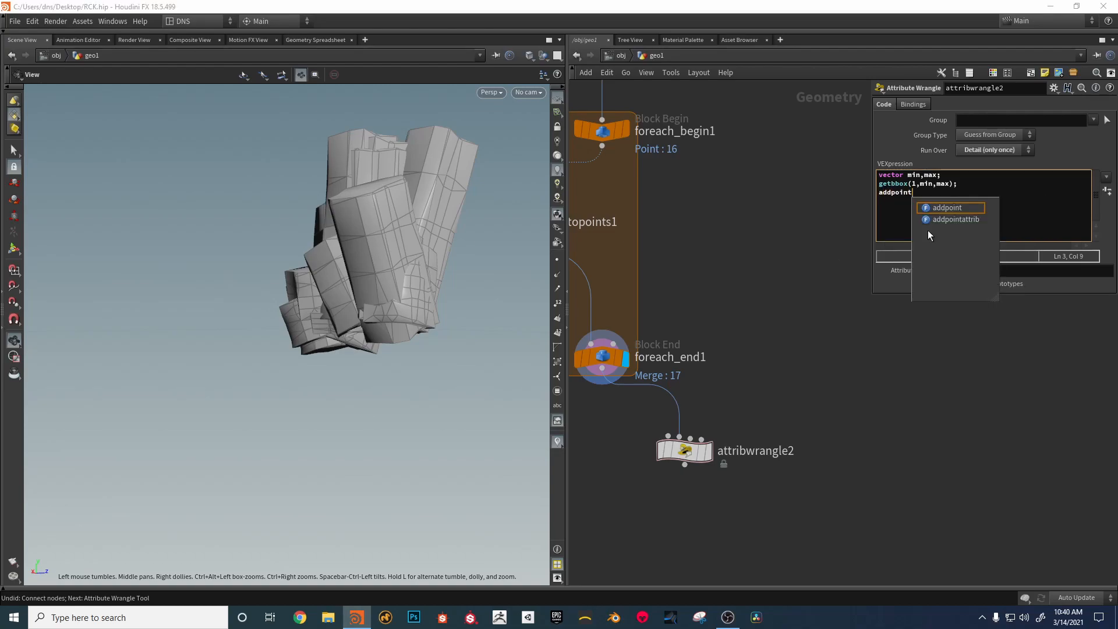
{"action": "left_click", "coordinate": [927, 231]}
{"action": "type", "text": "("}
{"action": "key", "text": "Right"}
{"action": "key", "text": "Left"}
{"action": "key", "text": "Left"}
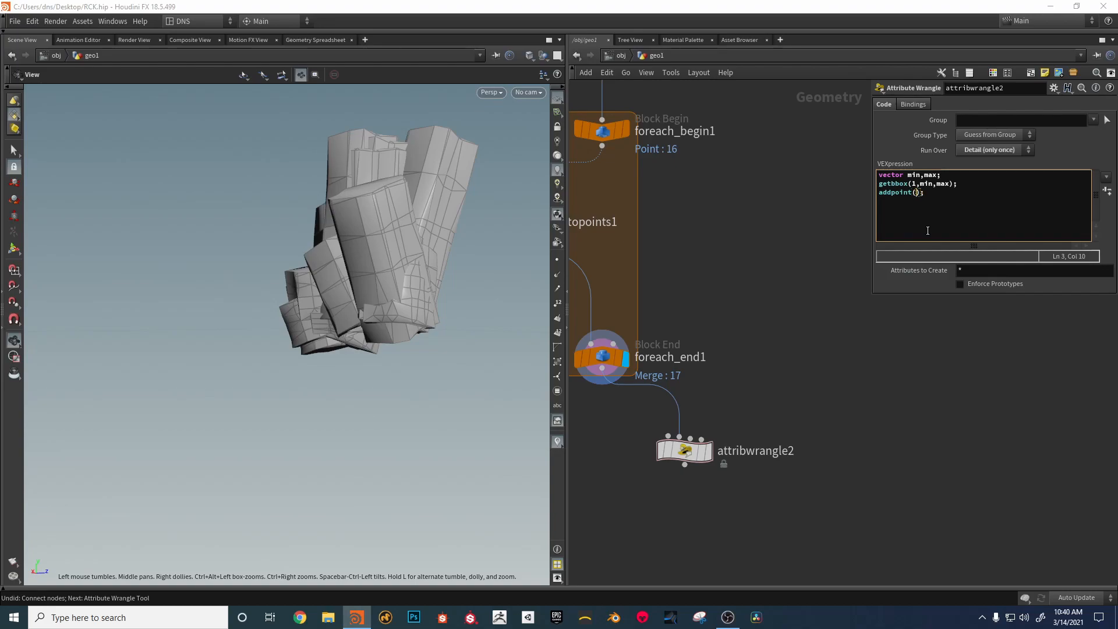
{"action": "type", "text": "0,set("}
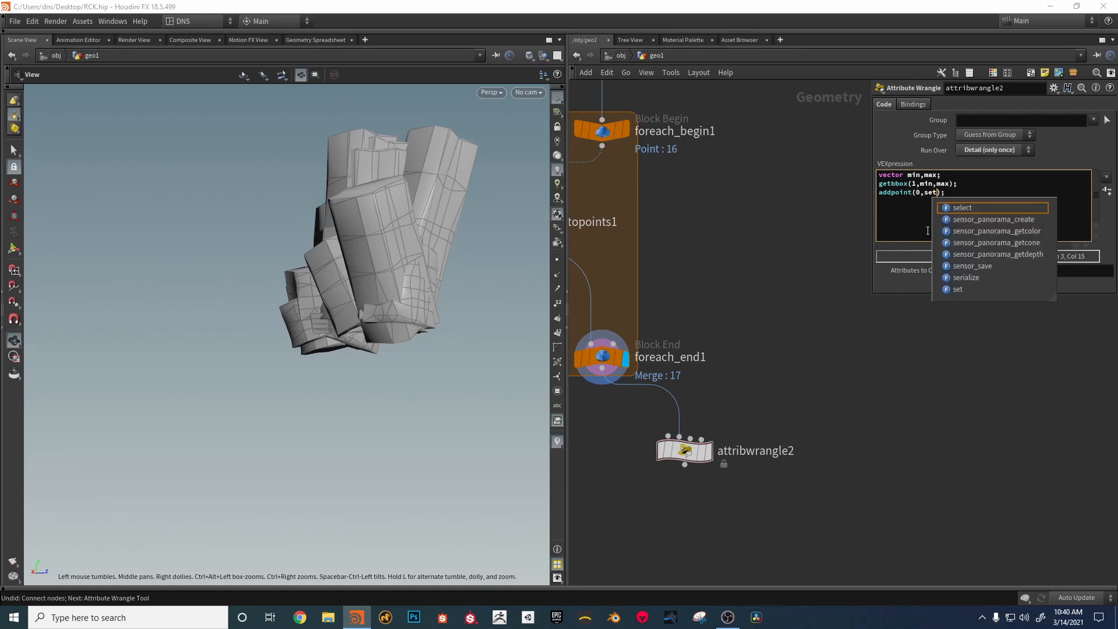
{"action": "type", "text": ")"}
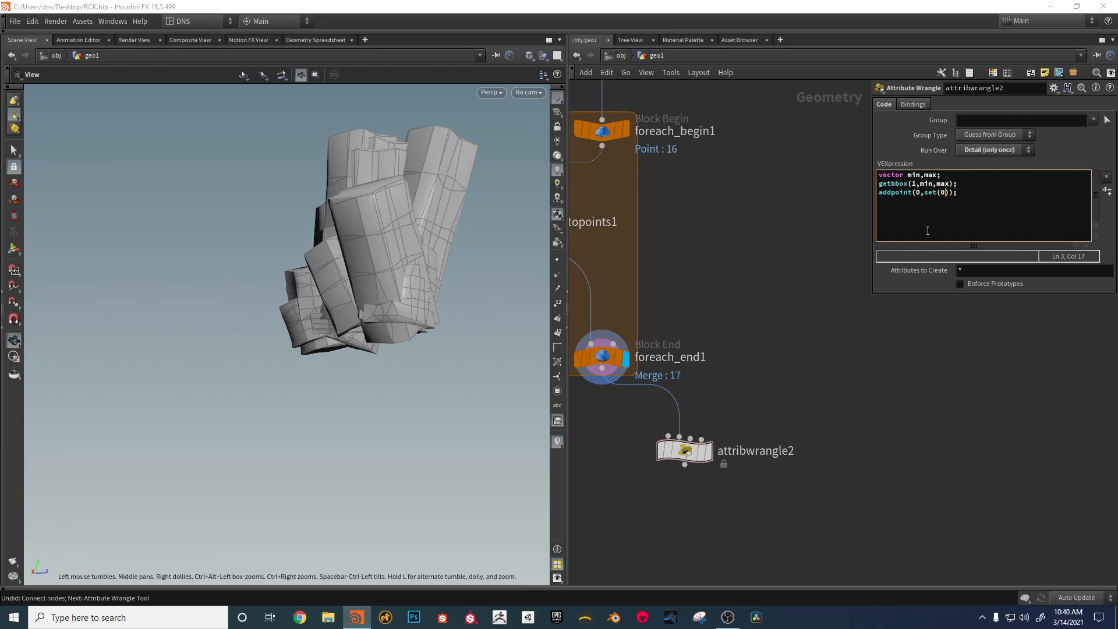
{"action": "type", "text": "0,min.y,0"}
Step: Duplicate the addpoint line and change the copy to addpoint(0,set(0,max.y,0));
{"action": "left_click_drag", "start_coordinate": [1001, 194], "coordinate": [812, 195]}
{"action": "key", "text": "ctrl+c"}
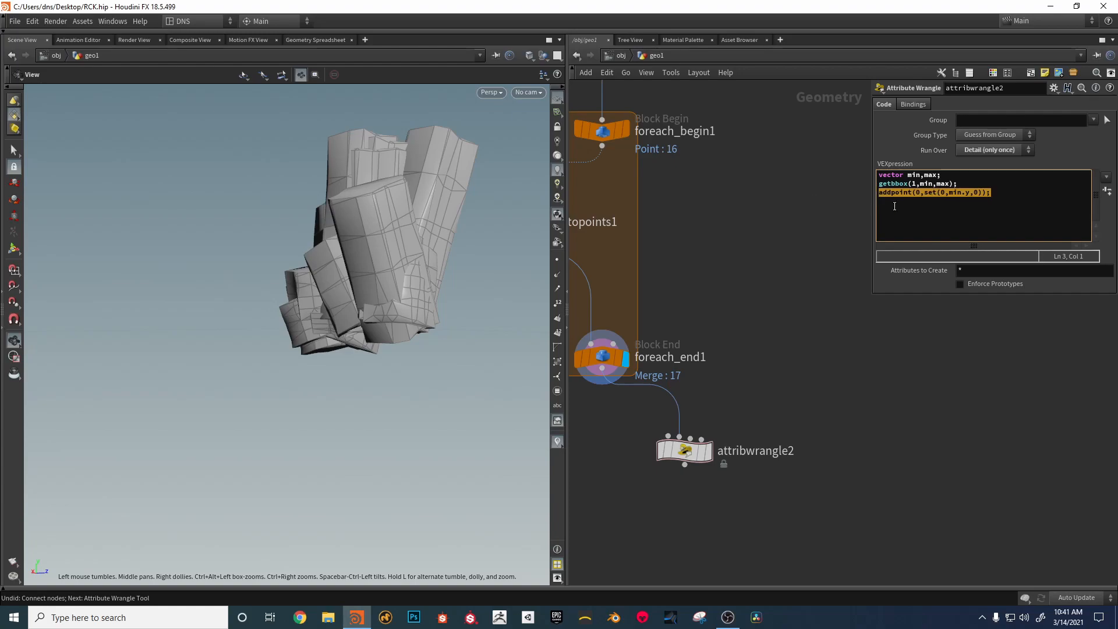
{"action": "left_click", "coordinate": [1016, 202]}
{"action": "key", "text": "ctrl+v"}
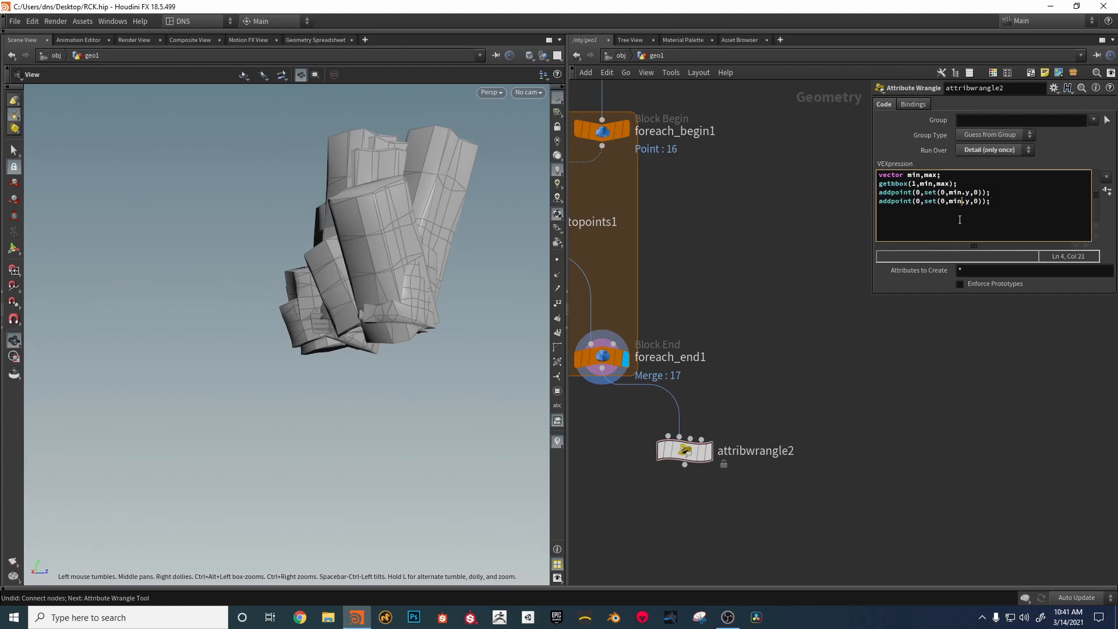
{"action": "key", "text": "BackSpace"}
{"action": "key", "text": "BackSpace"}
{"action": "key", "text": "BackSpace"}
{"action": "type", "text": "max"}
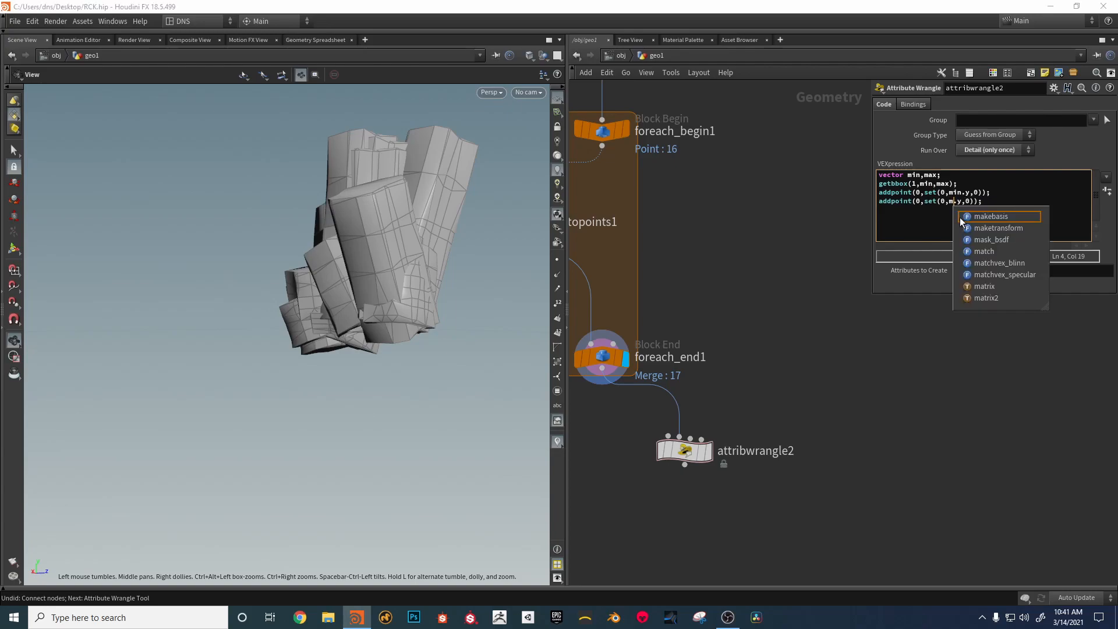
{"action": "key", "text": "Escape"}
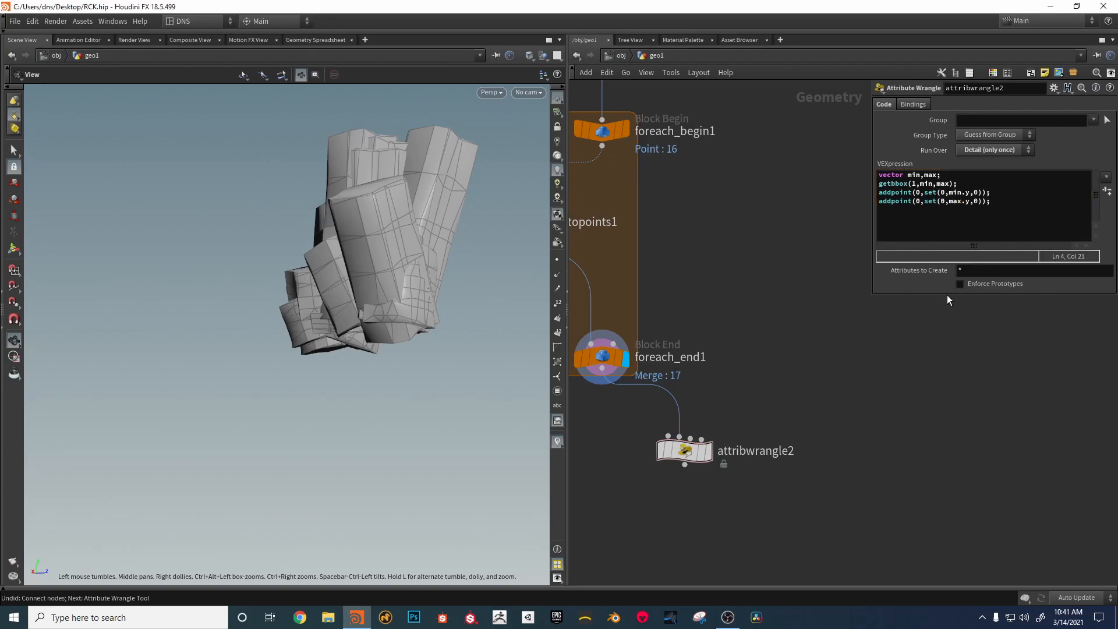
Step: Display the attribwrangle2 result and turn on point display in the viewport
{"action": "left_click", "coordinate": [707, 451]}
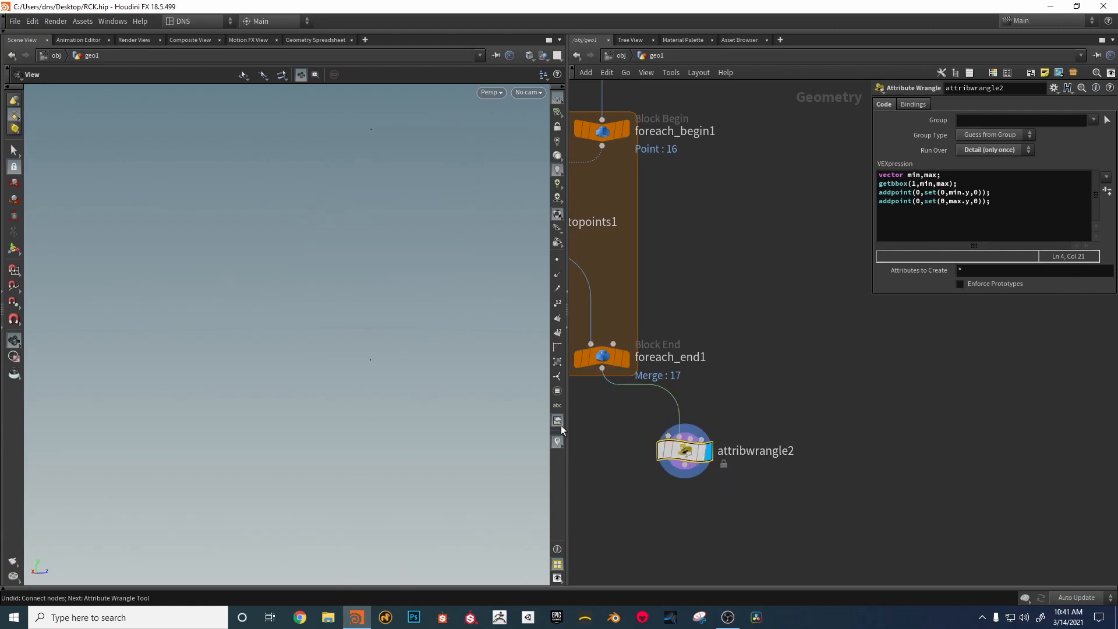
{"action": "left_click", "coordinate": [557, 274]}
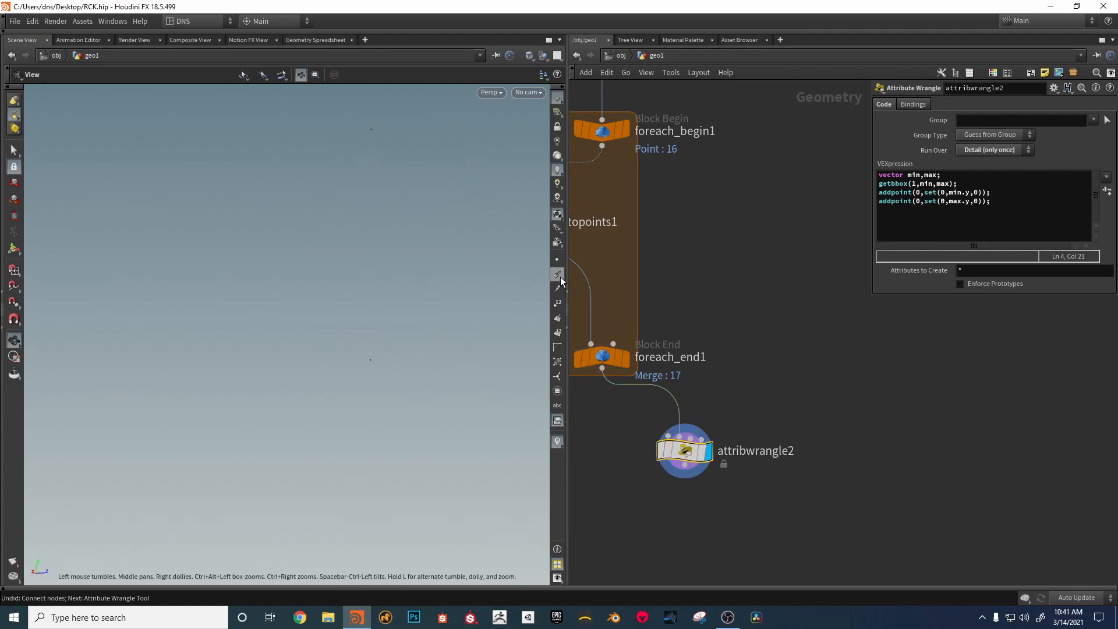
{"action": "left_click", "coordinate": [557, 260]}
Step: Connect the two points into a line with an Add node after attribwrangle2, using Polygons By Group with All points
{"action": "scroll", "coordinate": [797, 394], "scroll_direction": "down", "scroll_amount": 3}
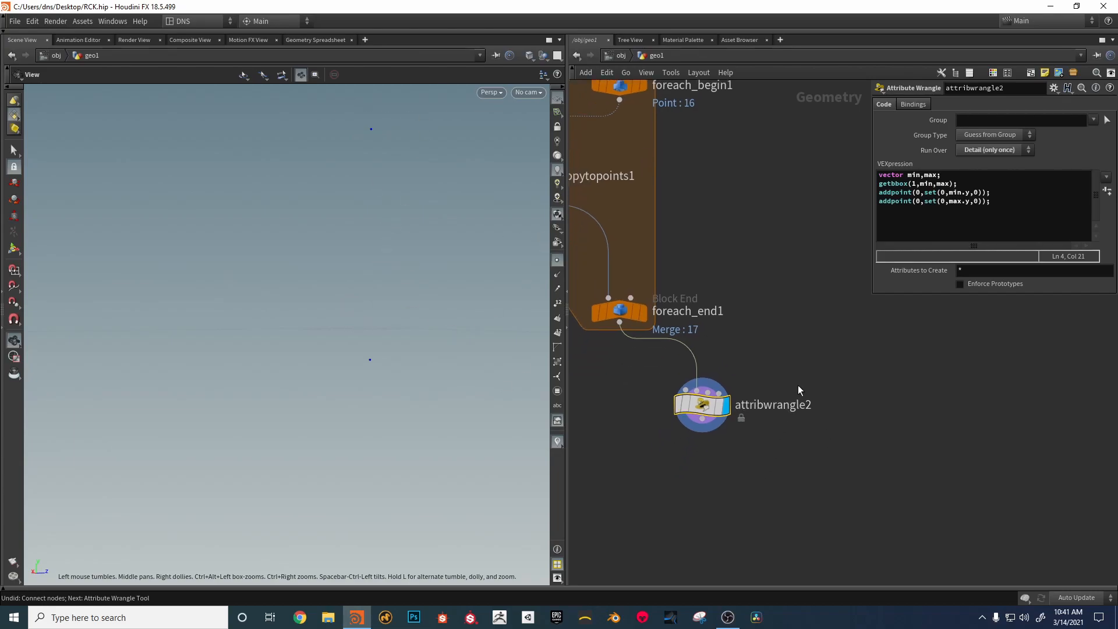
{"action": "key", "text": "Tab"}
{"action": "type", "text": "add"}
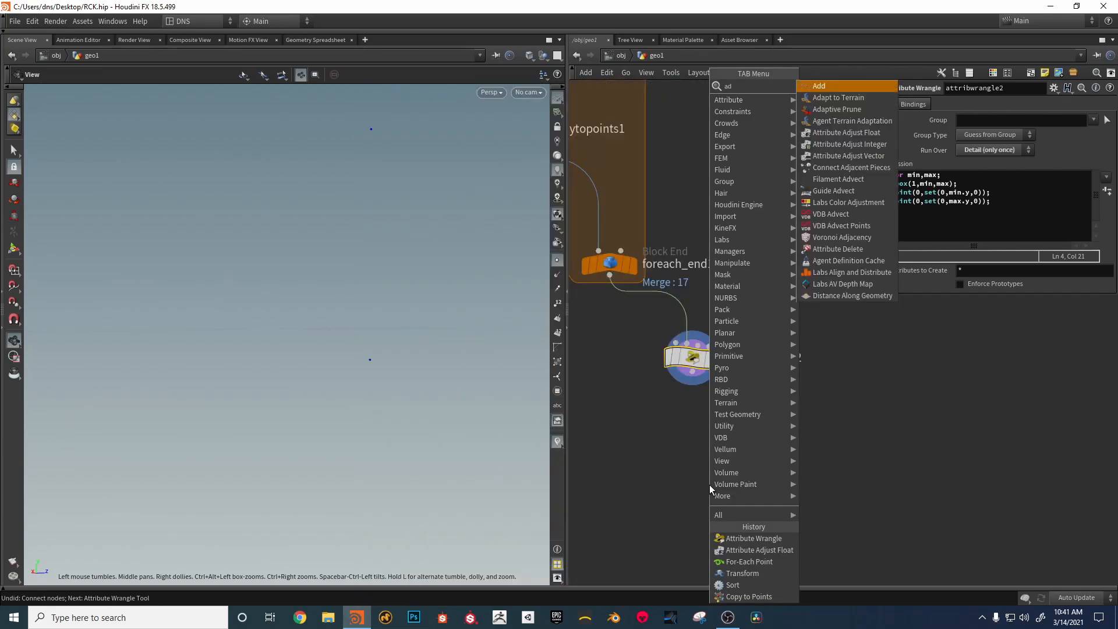
{"action": "left_click", "coordinate": [817, 86]}
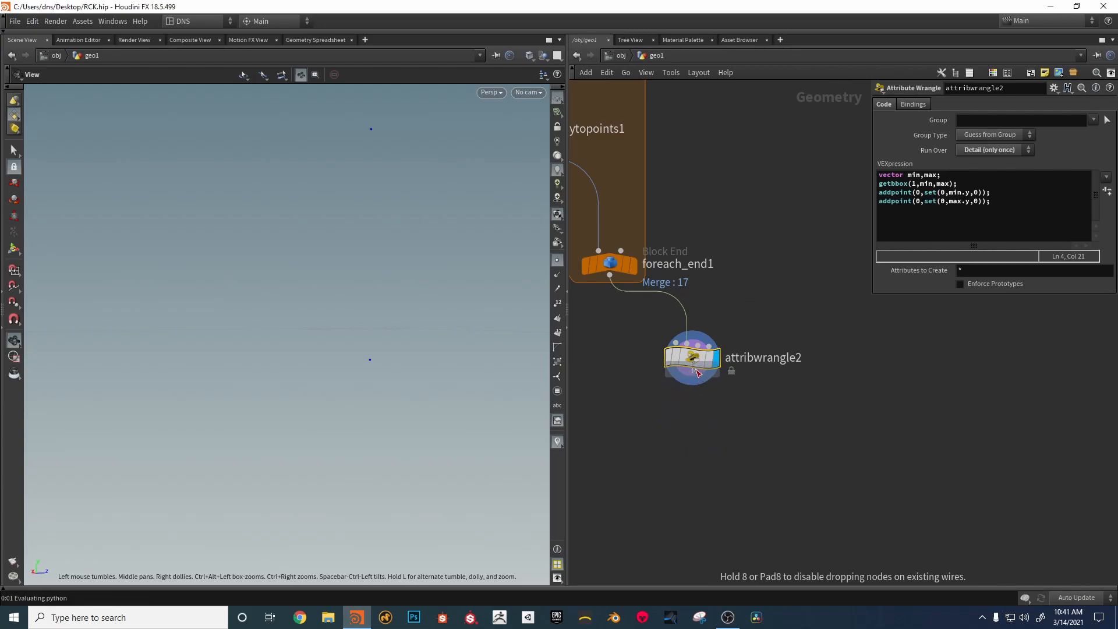
{"action": "left_click", "coordinate": [693, 415]}
{"action": "left_click", "coordinate": [937, 104]}
{"action": "left_click", "coordinate": [975, 135]}
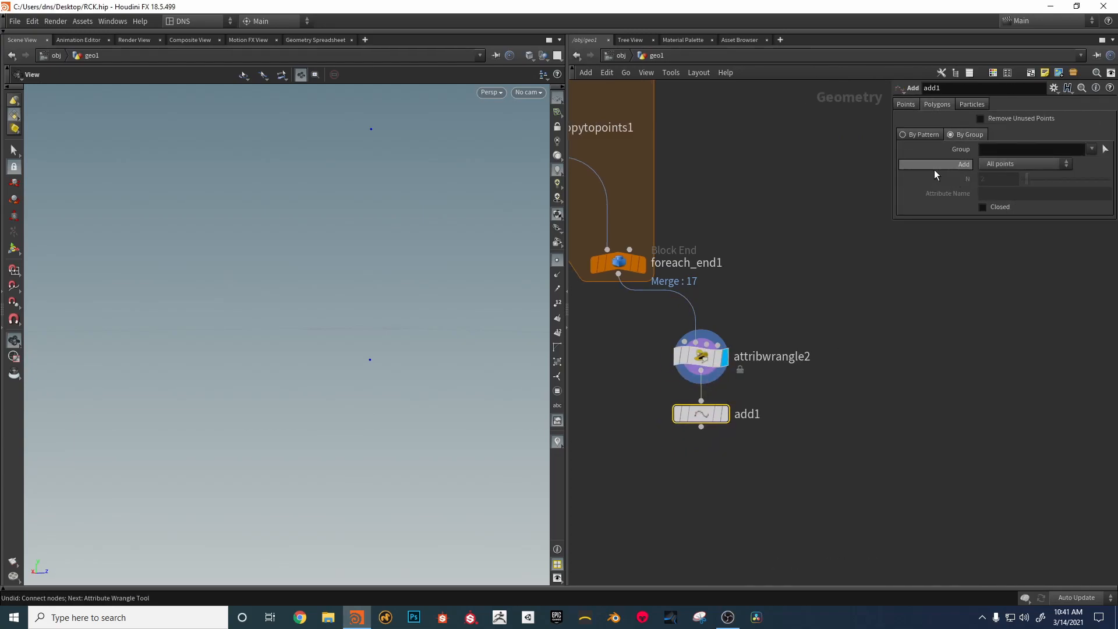
{"action": "left_click", "coordinate": [724, 414]}
{"action": "left_click_drag", "start_coordinate": [395, 259], "coordinate": [421, 384]}
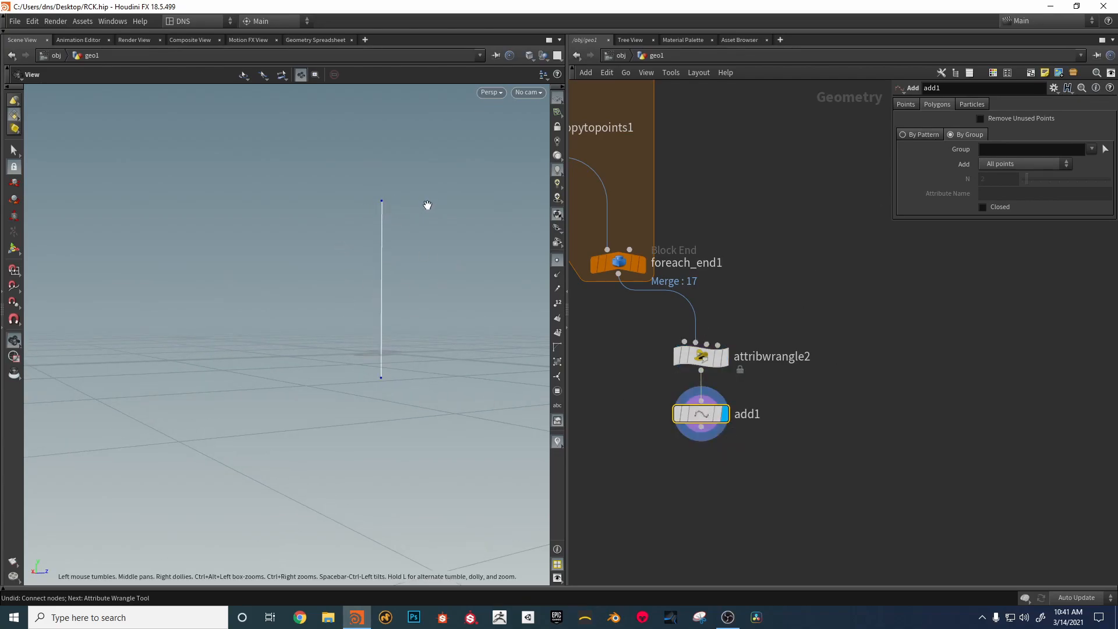
Step: Add a Resample node after add1, display it, and set its maximum segment length to 5
{"action": "middle_click_drag", "start_coordinate": [779, 456], "coordinate": [782, 399]}
{"action": "key", "text": "Tab"}
{"action": "type", "text": "re"}
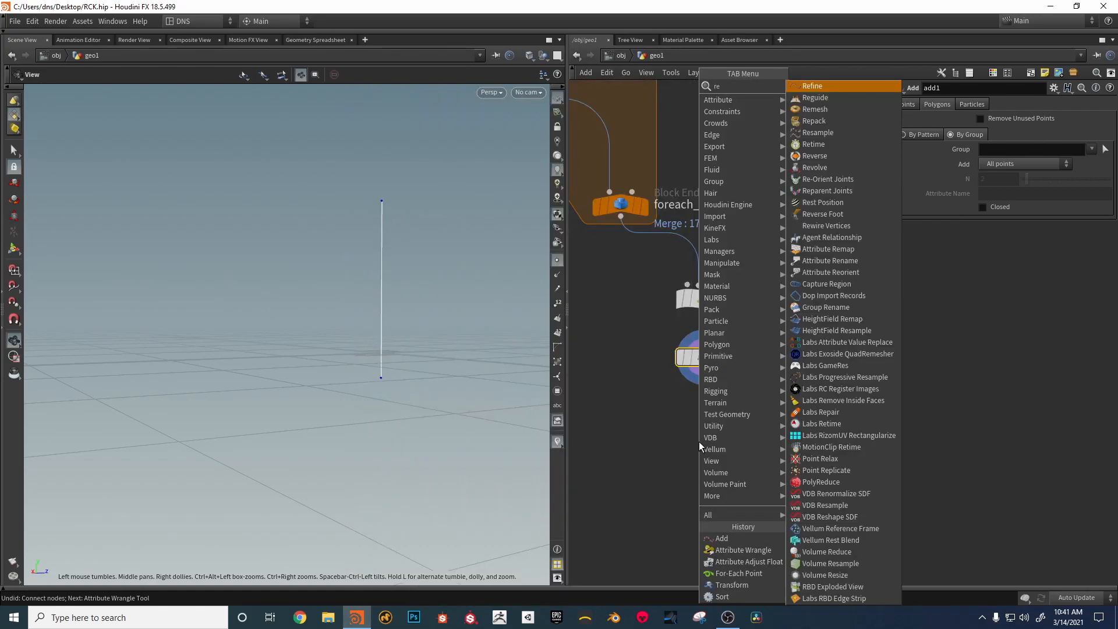
{"action": "left_click", "coordinate": [821, 132]}
{"action": "left_click", "coordinate": [725, 411]}
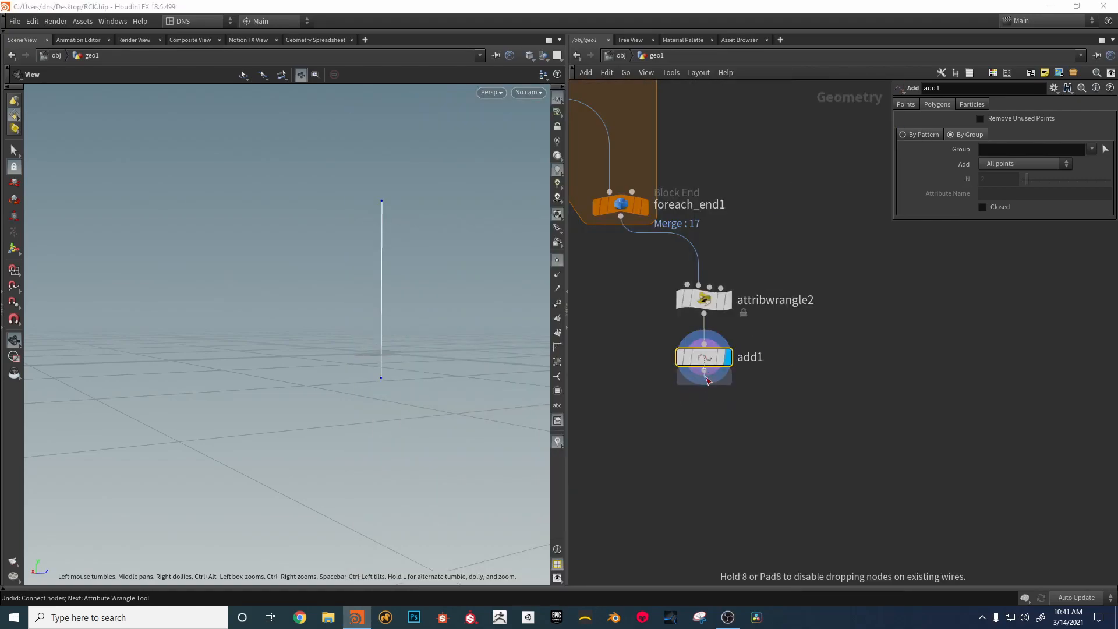
{"action": "left_click", "coordinate": [727, 412]}
{"action": "left_click_drag", "start_coordinate": [1015, 186], "coordinate": [1115, 204]}
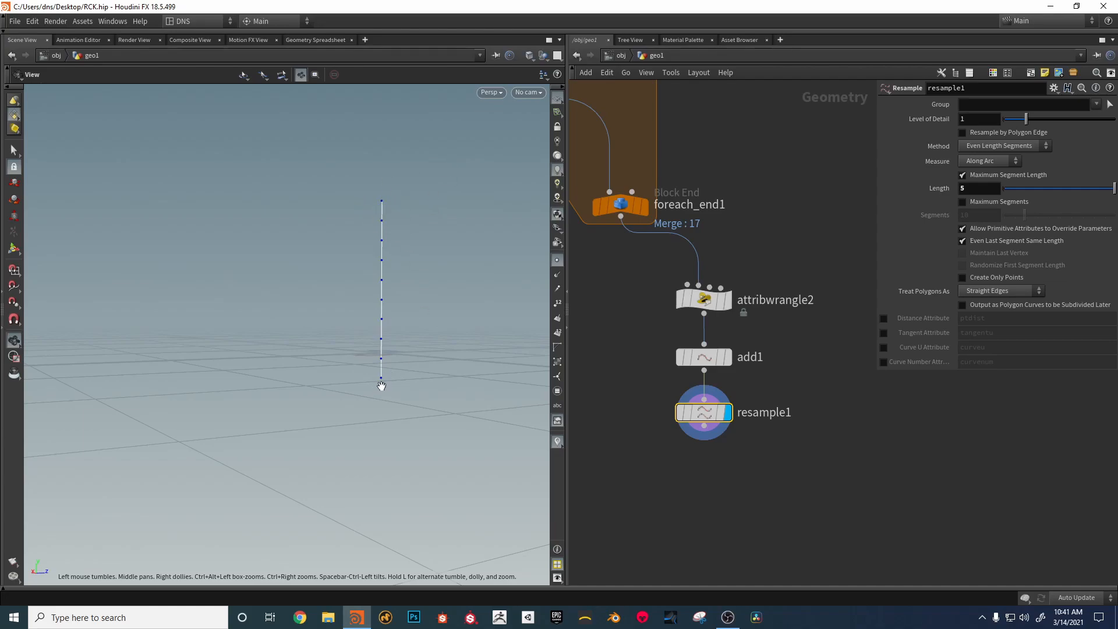
{"action": "middle_click_drag", "start_coordinate": [688, 484], "coordinate": [694, 454]}
{"action": "key", "text": "Tab"}
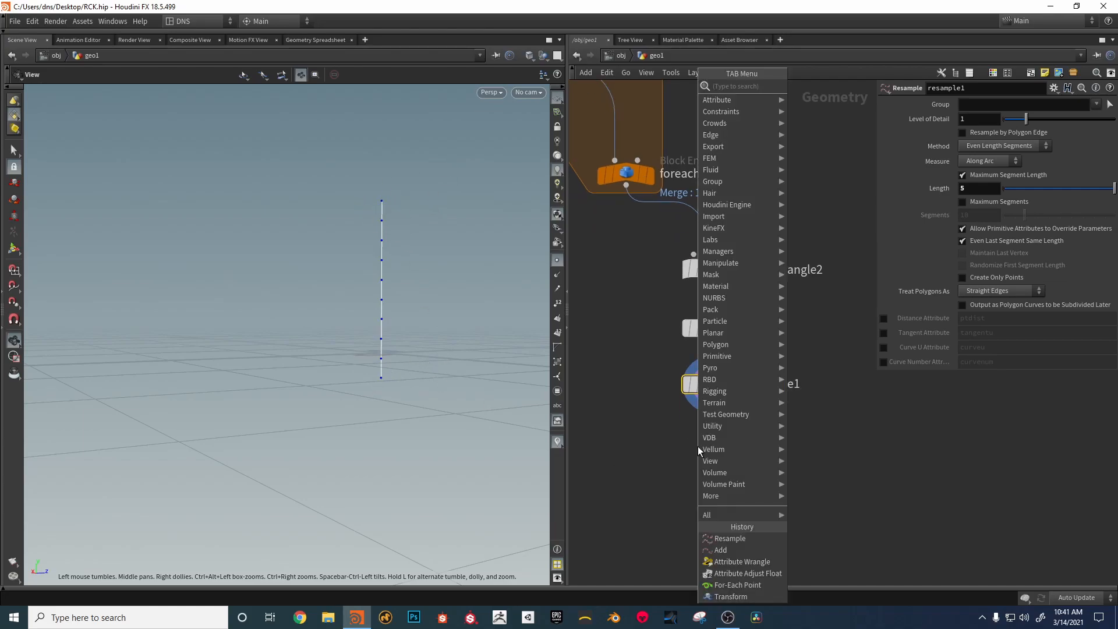
{"action": "key", "text": "Escape"}
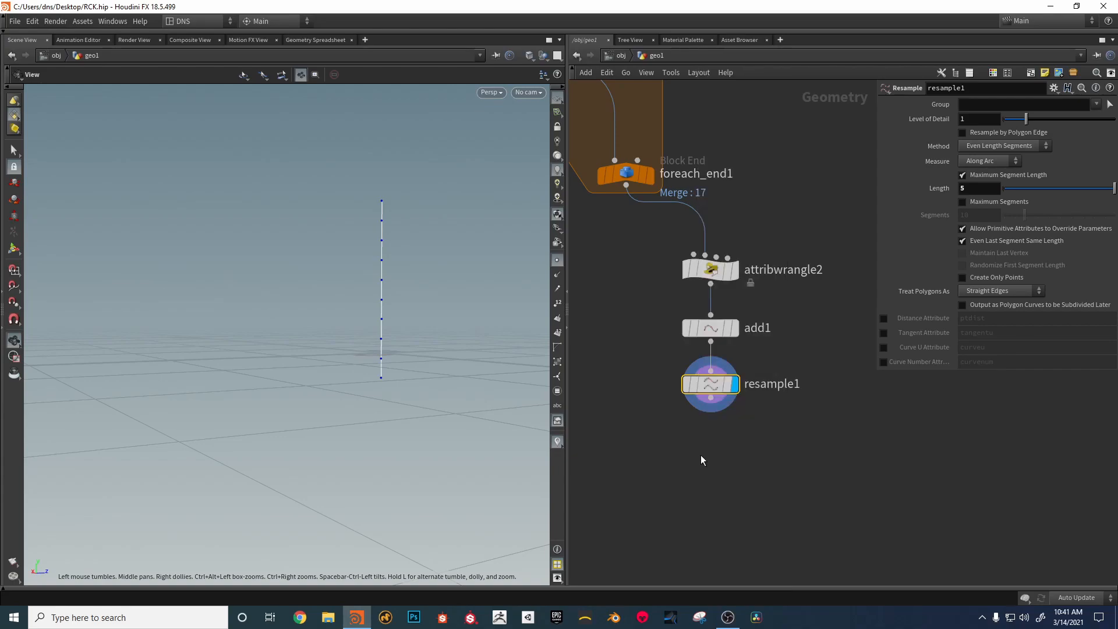
Step: Add a Group by Range node after resample1
{"action": "key", "text": "Tab"}
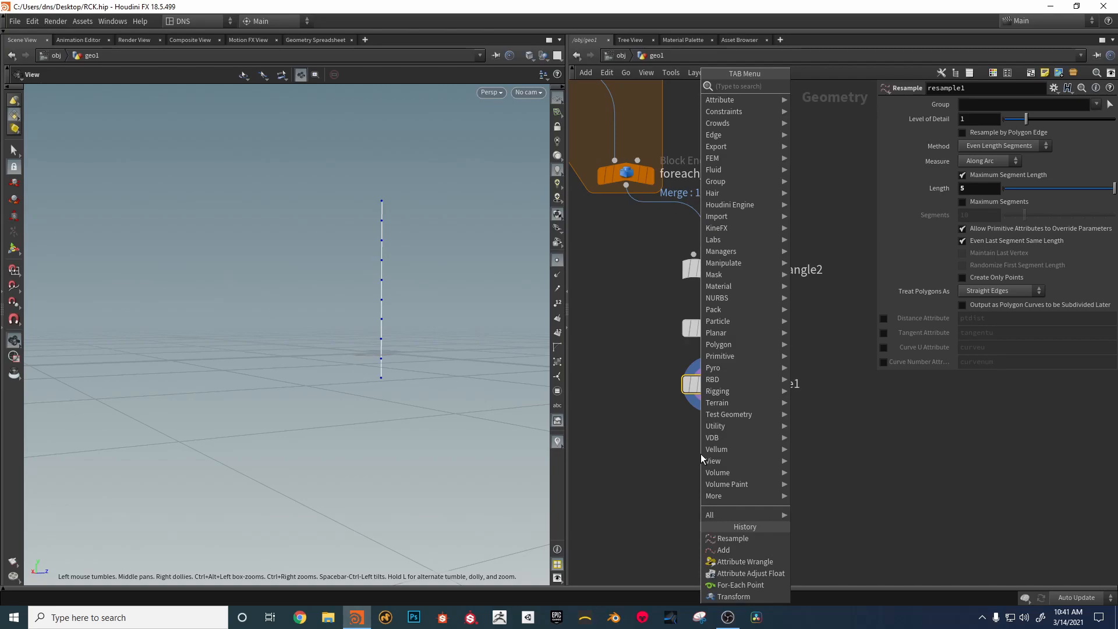
{"action": "type", "text": "g"}
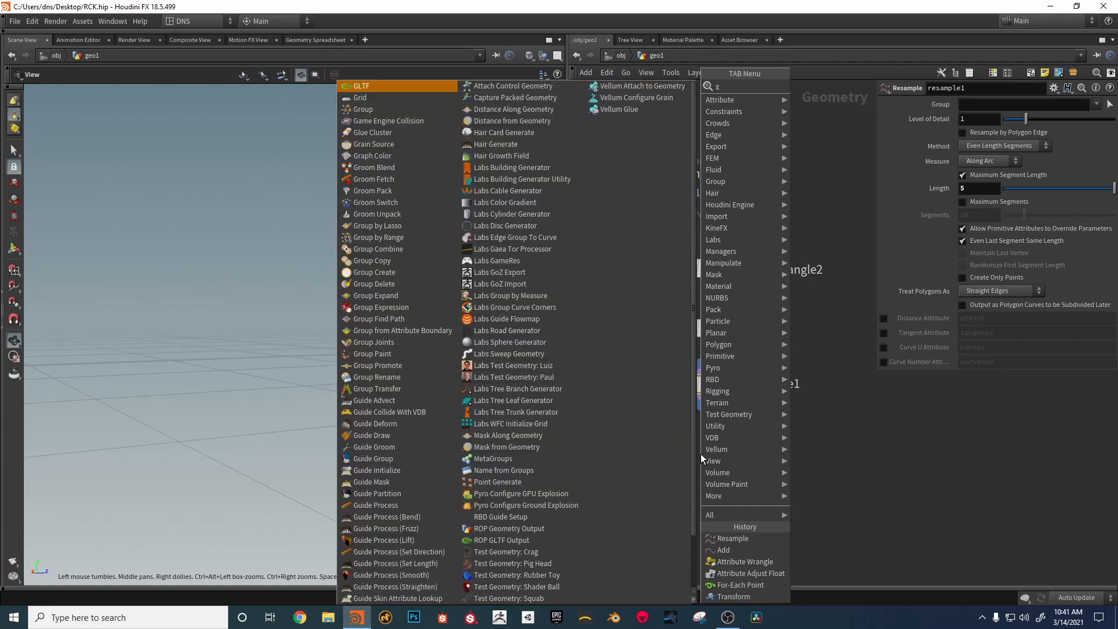
{"action": "type", "text": "gr"}
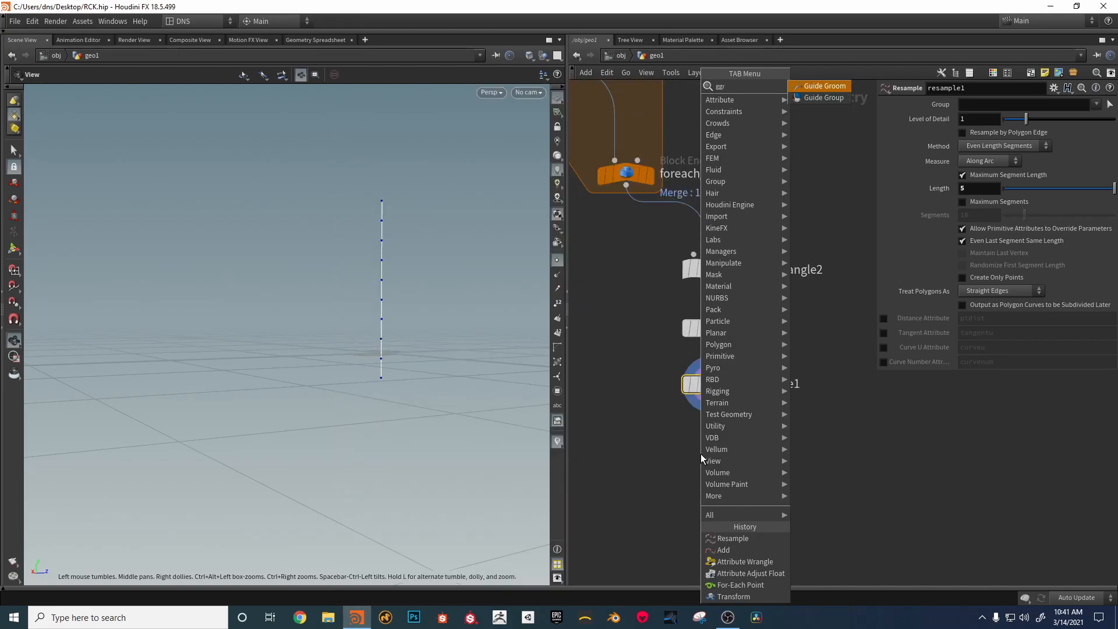
{"action": "key", "text": "BackSpace"}
{"action": "key", "text": "BackSpace"}
{"action": "type", "text": "rr"}
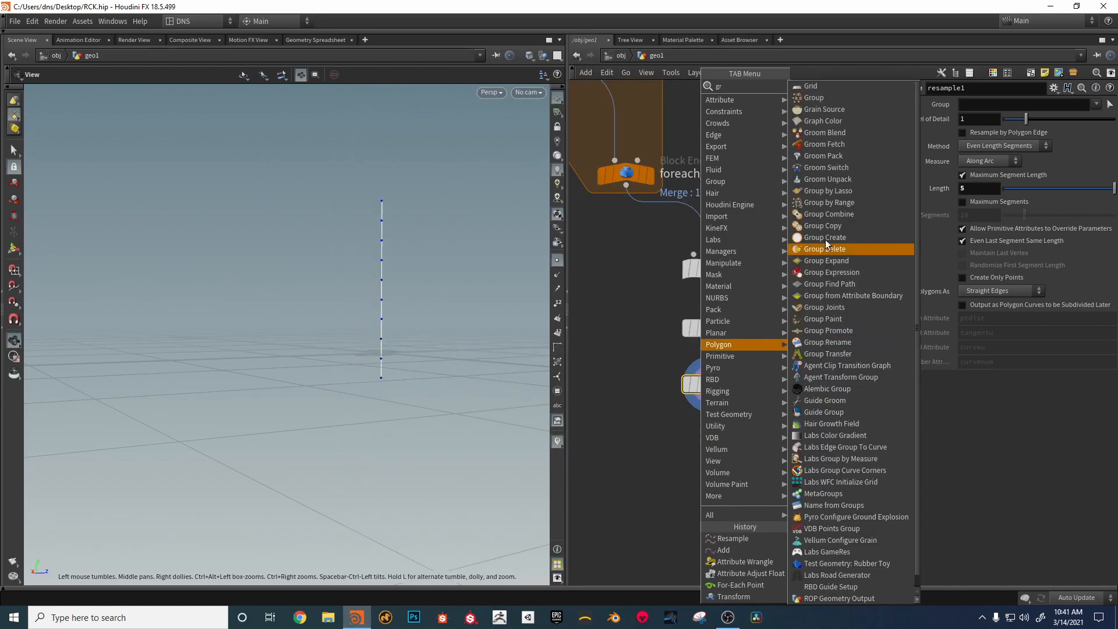
{"action": "left_click", "coordinate": [829, 99]}
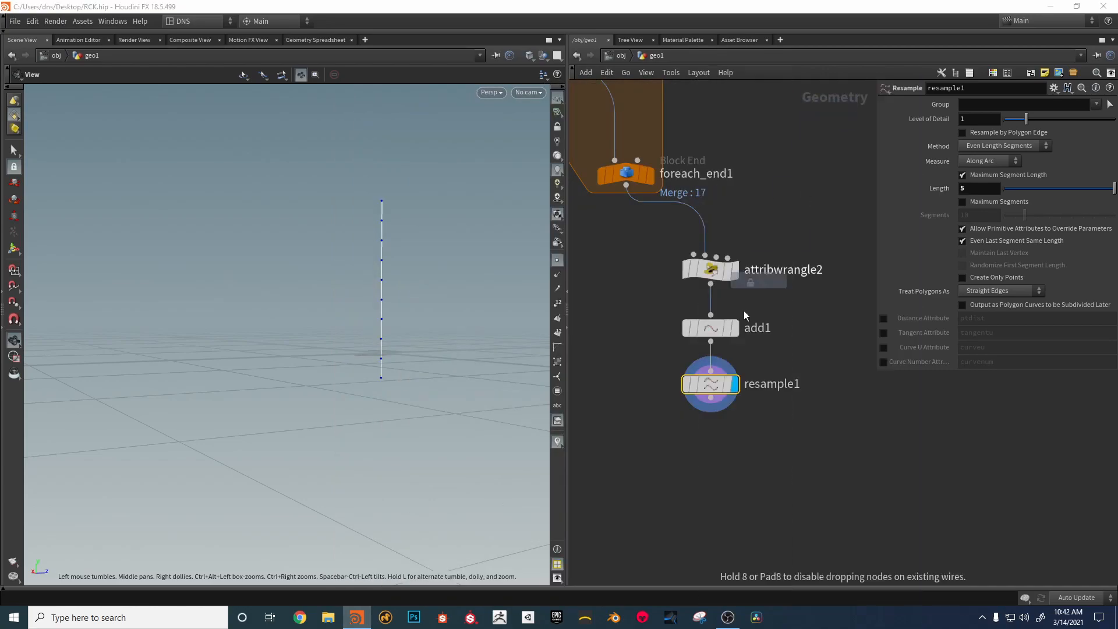
{"action": "left_click", "coordinate": [711, 411]}
Step: Configure grouprange1 to group points Relative to Start/End, with start 2, end 2 and the range inverted
{"action": "left_click", "coordinate": [1006, 150]}
{"action": "left_click", "coordinate": [1007, 159]}
{"action": "left_click_drag", "start_coordinate": [1028, 198], "coordinate": [917, 215]}
{"action": "type", "text": "2"}
{"action": "key", "text": "Return"}
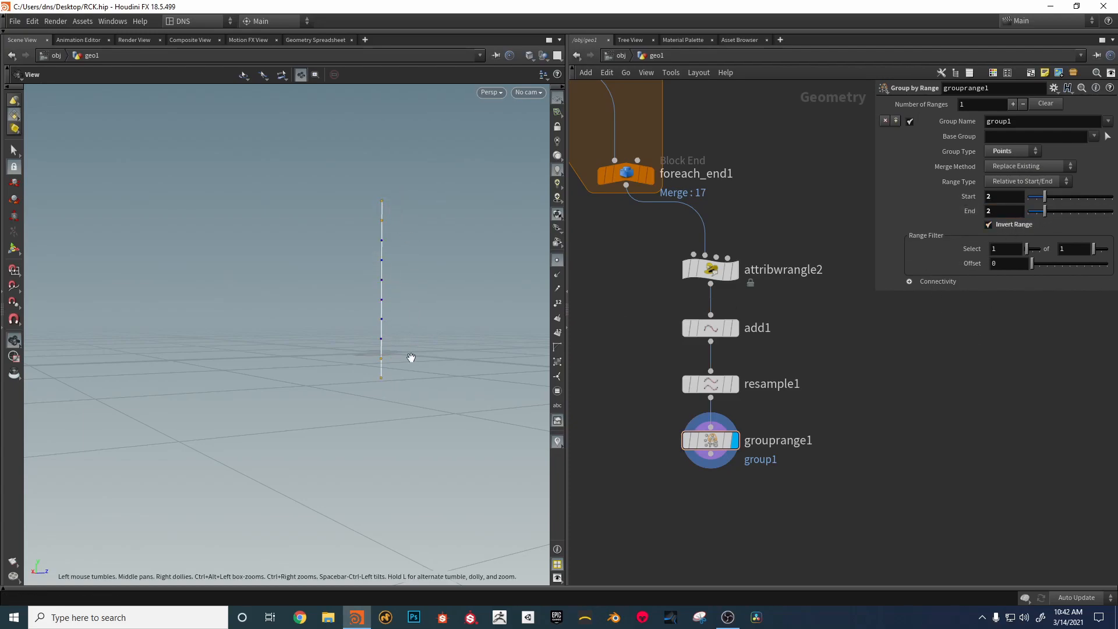
Step: Add a Blast node after grouprange1 and set it to delete group1
{"action": "scroll", "coordinate": [728, 426], "scroll_direction": "down", "scroll_amount": 3}
{"action": "key", "text": "Tab"}
{"action": "type", "text": "b"}
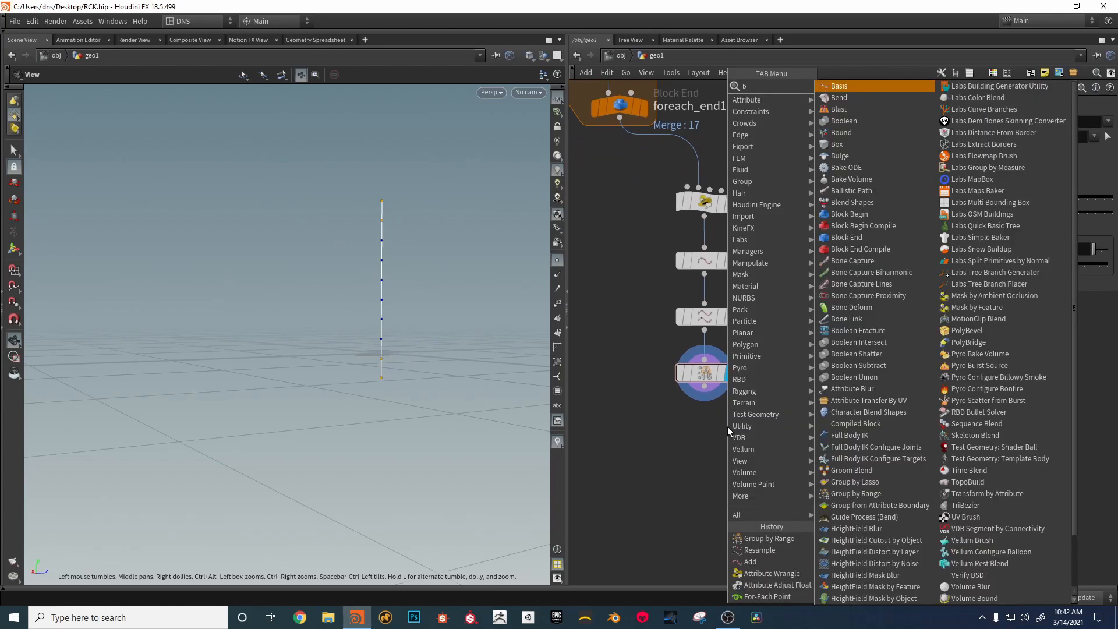
{"action": "type", "text": "l"}
{"action": "left_click", "coordinate": [859, 89]}
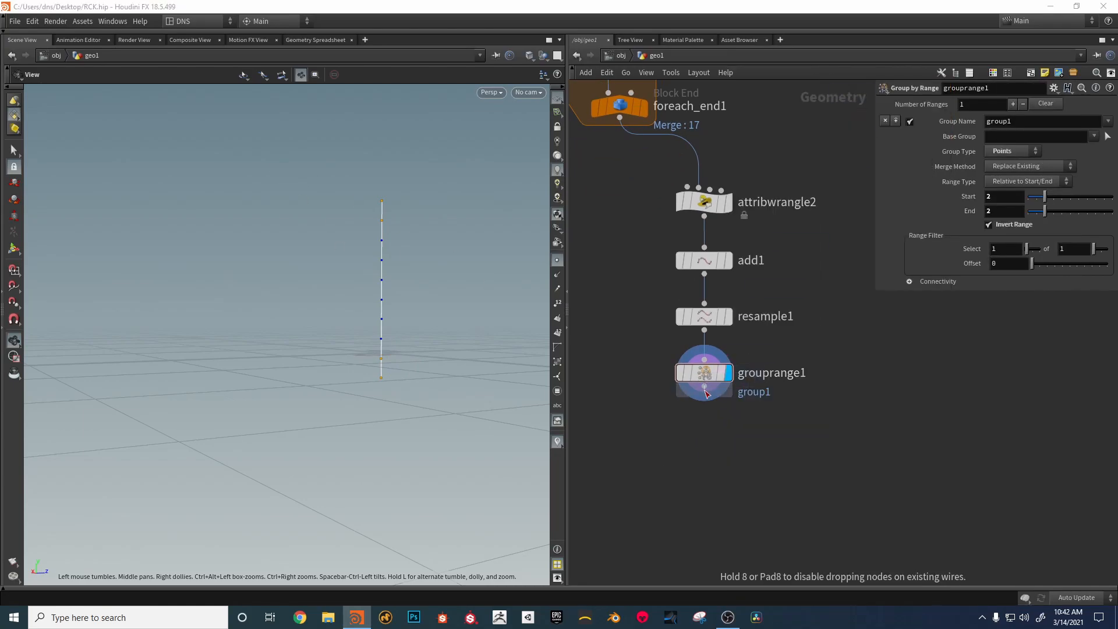
{"action": "left_click", "coordinate": [705, 428]}
{"action": "left_click", "coordinate": [1096, 104]}
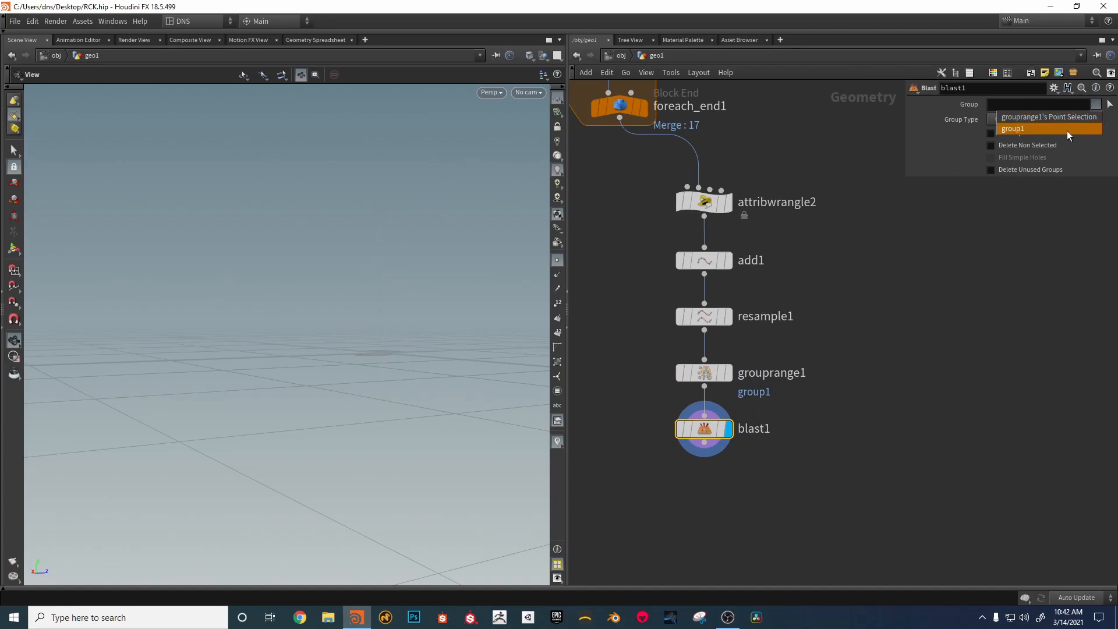
{"action": "left_click", "coordinate": [1046, 128]}
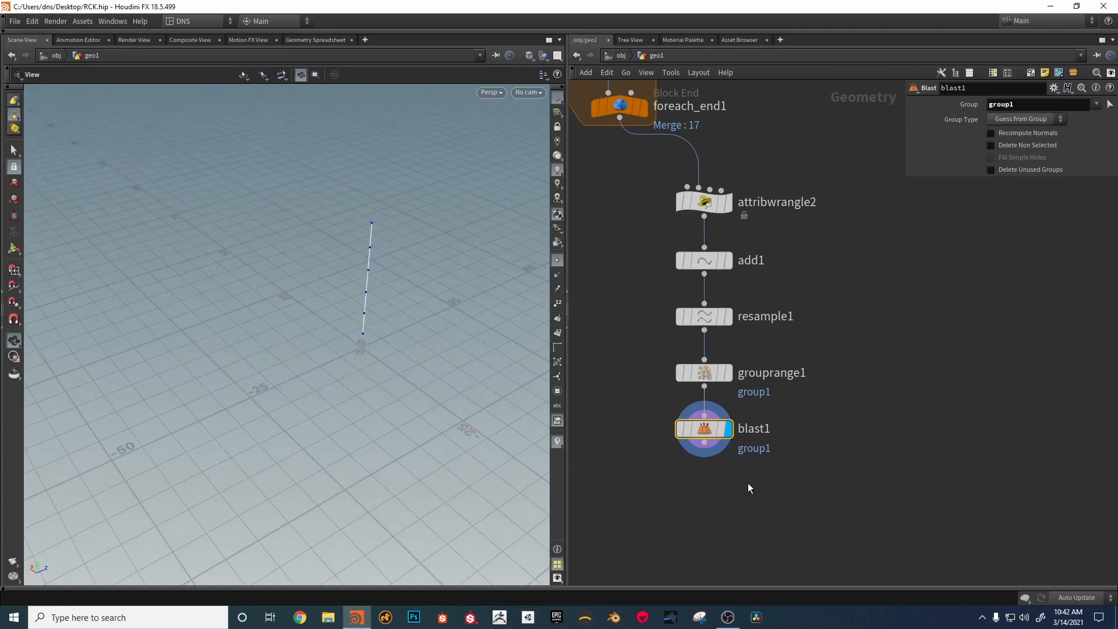
Step: Add a Point Jitter node after blast1 and display its result
{"action": "middle_click_drag", "start_coordinate": [748, 486], "coordinate": [760, 407]}
{"action": "mouse_move", "coordinate": [391, 342]}
{"action": "left_mouse_down"}
{"action": "mouse_move", "coordinate": [382, 274]}
{"action": "mouse_move", "coordinate": [384, 324]}
{"action": "left_mouse_up"}
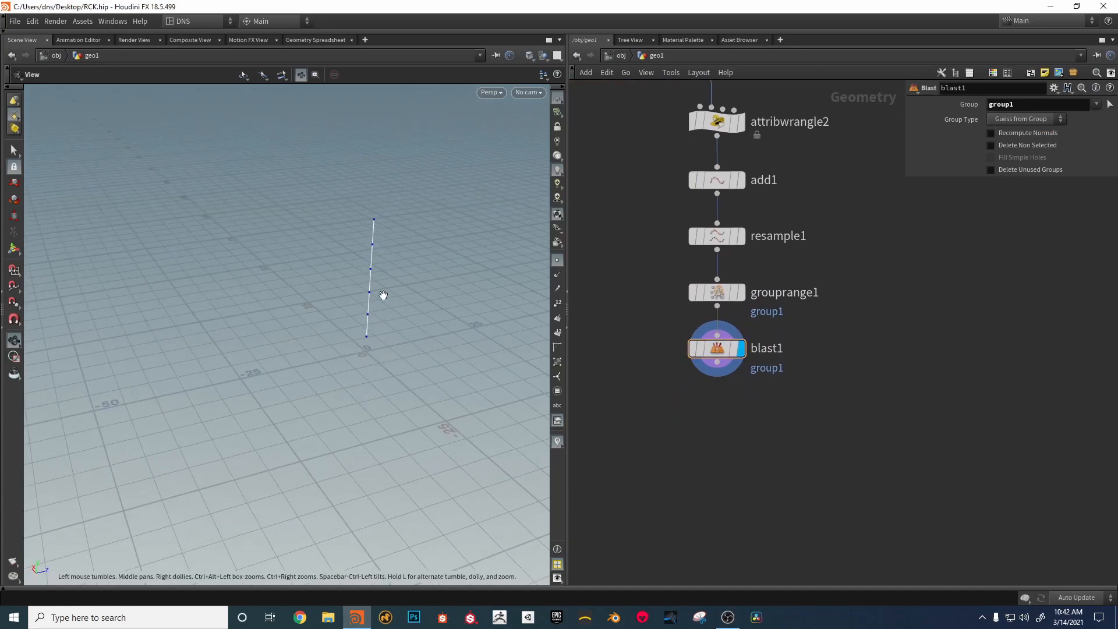
{"action": "key", "text": "Tab"}
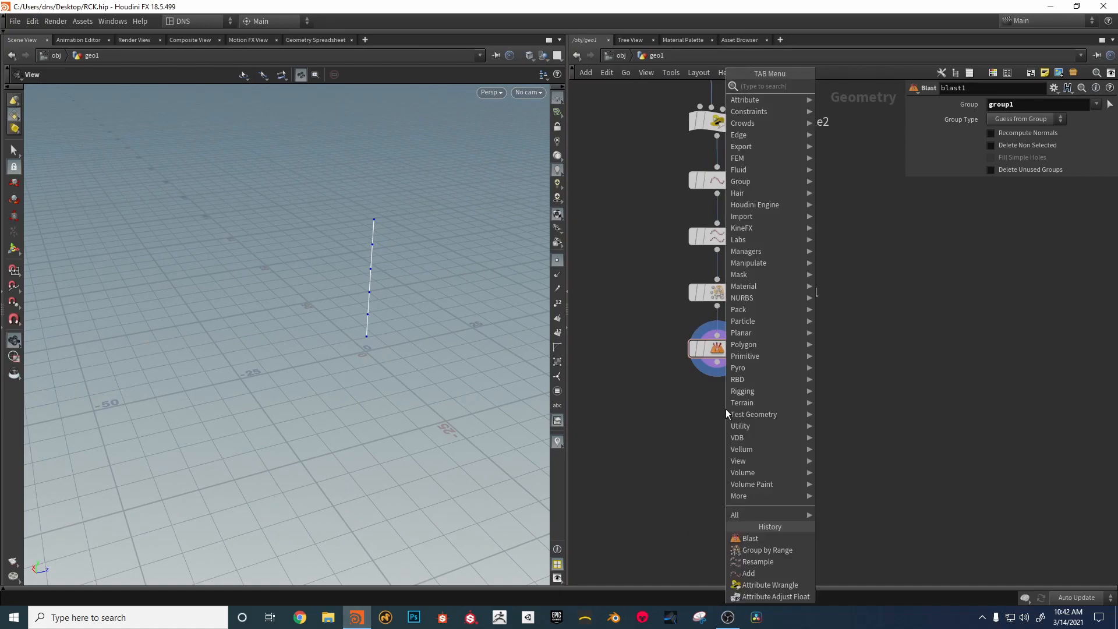
{"action": "mouse_move", "coordinate": [768, 100]}
{"action": "left_click", "coordinate": [842, 88]}
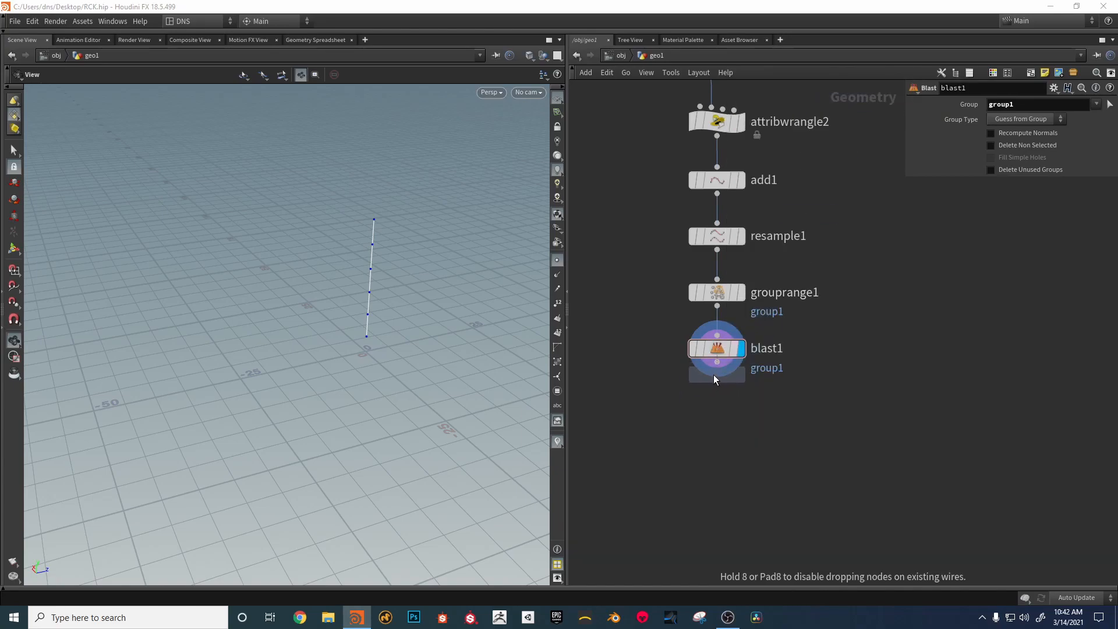
{"action": "left_click", "coordinate": [714, 375]}
{"action": "left_click", "coordinate": [740, 398]}
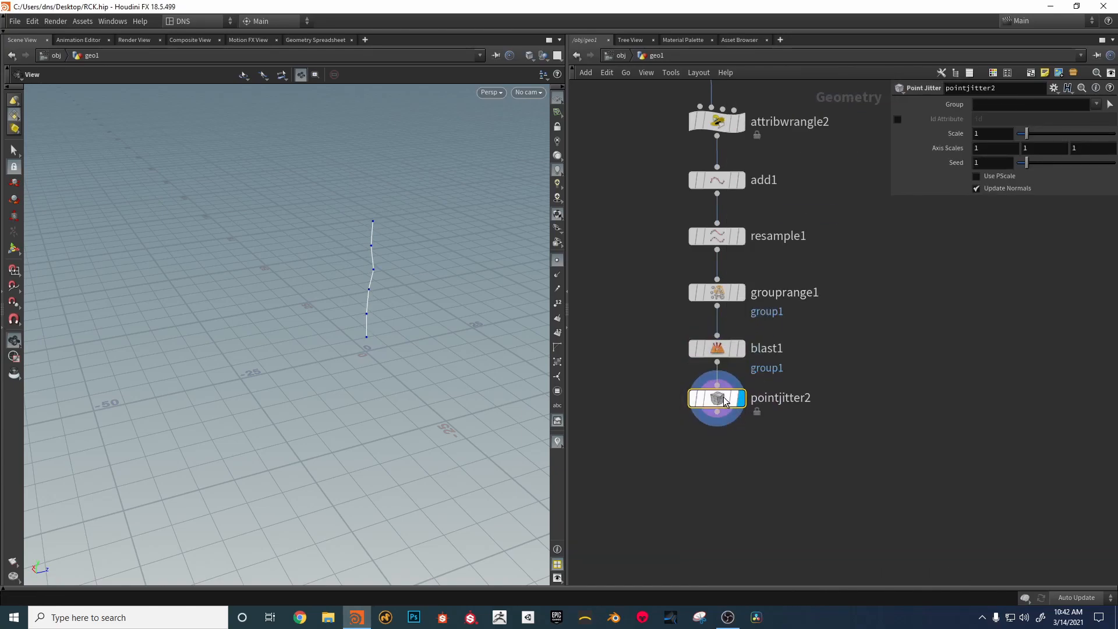
Step: Restrict the point jitter to the vertical axis with axis scales 0, 1, 0 and set its scale to 5.77
{"action": "left_click", "coordinate": [991, 151]}
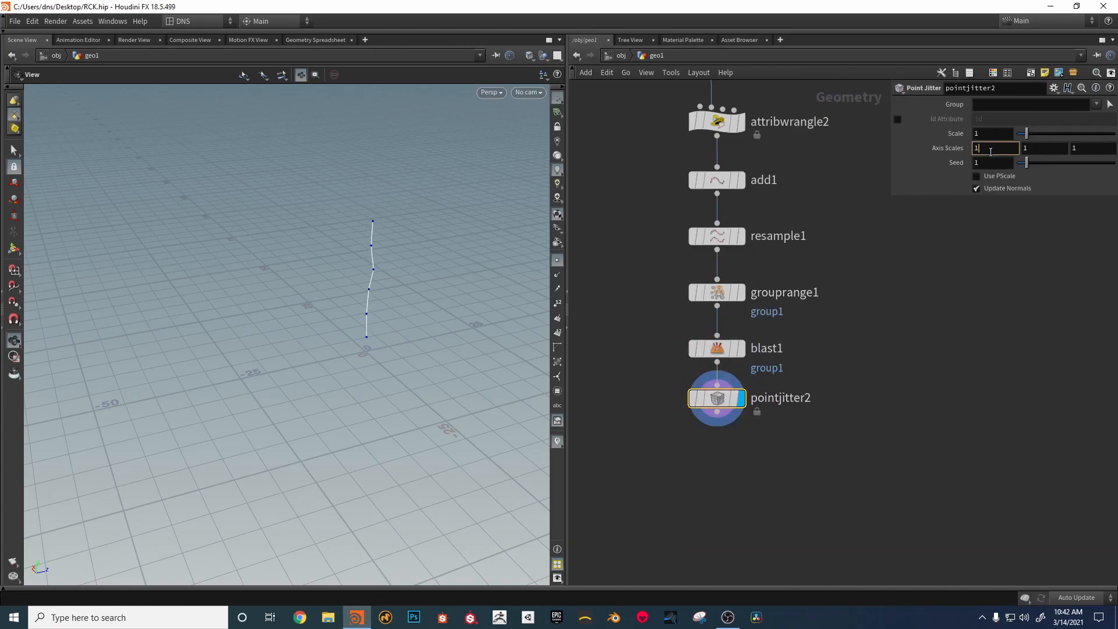
{"action": "left_click", "coordinate": [1074, 149]}
{"action": "key", "text": "BackSpace"}
{"action": "type", "text": "0"}
{"action": "key", "text": "Return"}
{"action": "left_click_drag", "start_coordinate": [1027, 134], "coordinate": [1073, 134]}
{"action": "left_click_drag", "start_coordinate": [462, 280], "coordinate": [414, 270]}
Step: Create a Grid node beside the line's node chain and connect a Mountain node below it
{"action": "middle_click_drag", "start_coordinate": [696, 485], "coordinate": [740, 406]}
{"action": "scroll", "coordinate": [736, 431], "scroll_direction": "down", "scroll_amount": 4}
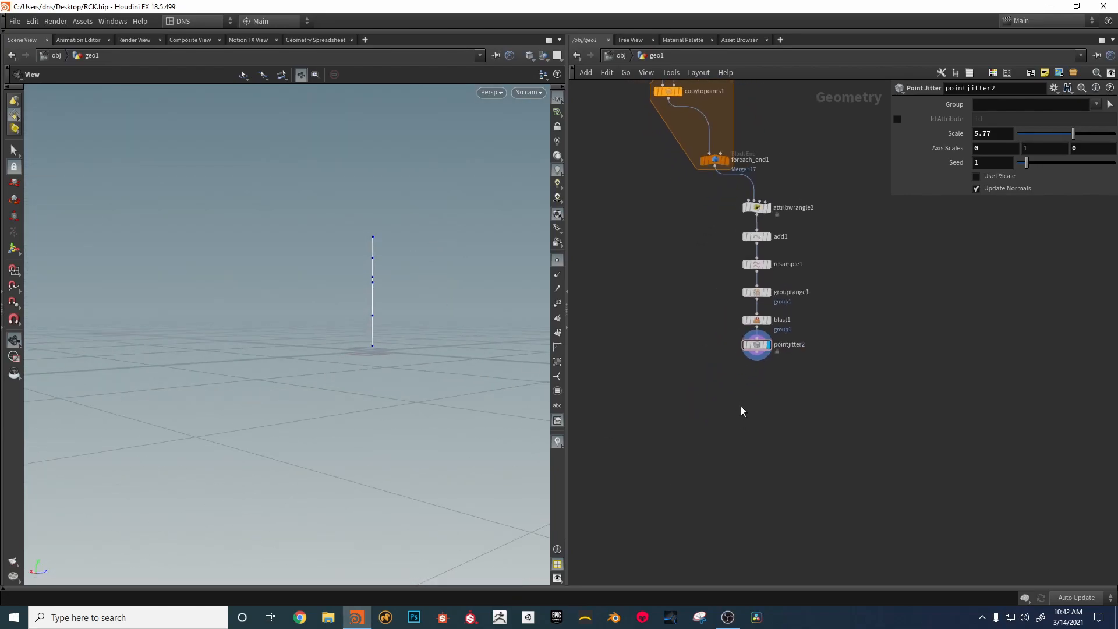
{"action": "key", "text": "Tab"}
{"action": "type", "text": "gr"}
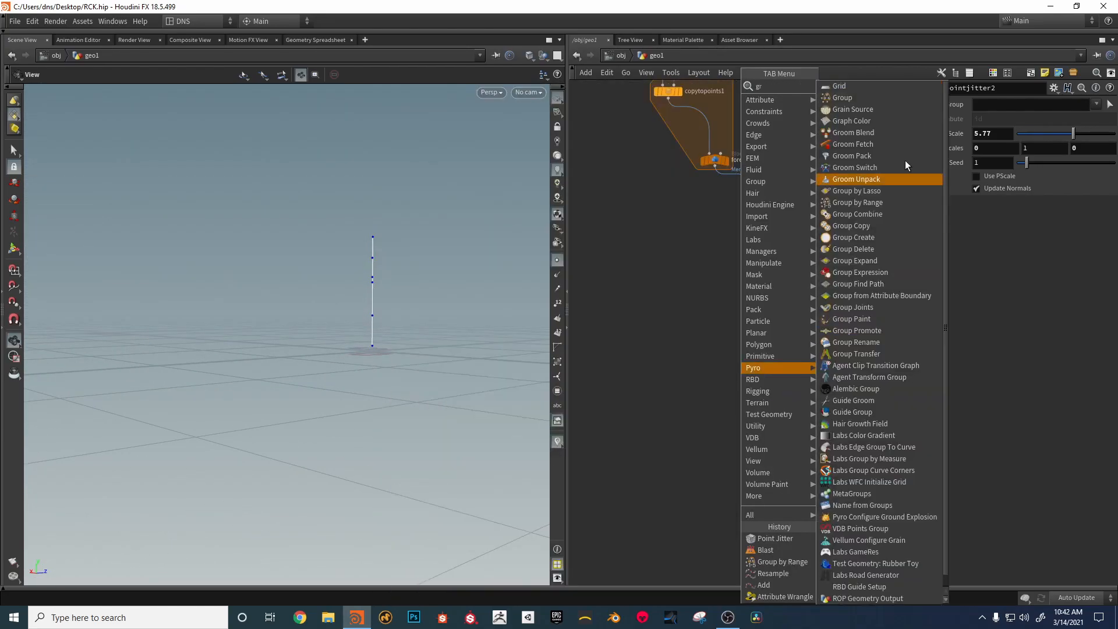
{"action": "left_click", "coordinate": [843, 87]}
{"action": "left_click", "coordinate": [679, 329]}
{"action": "key", "text": "Tab"}
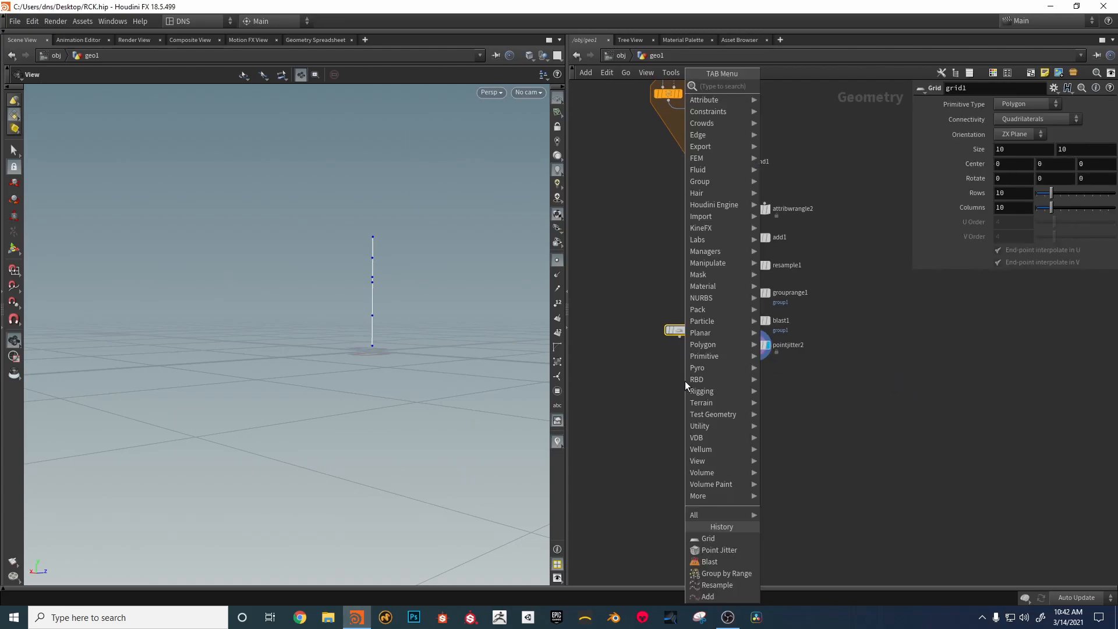
{"action": "type", "text": "mou"}
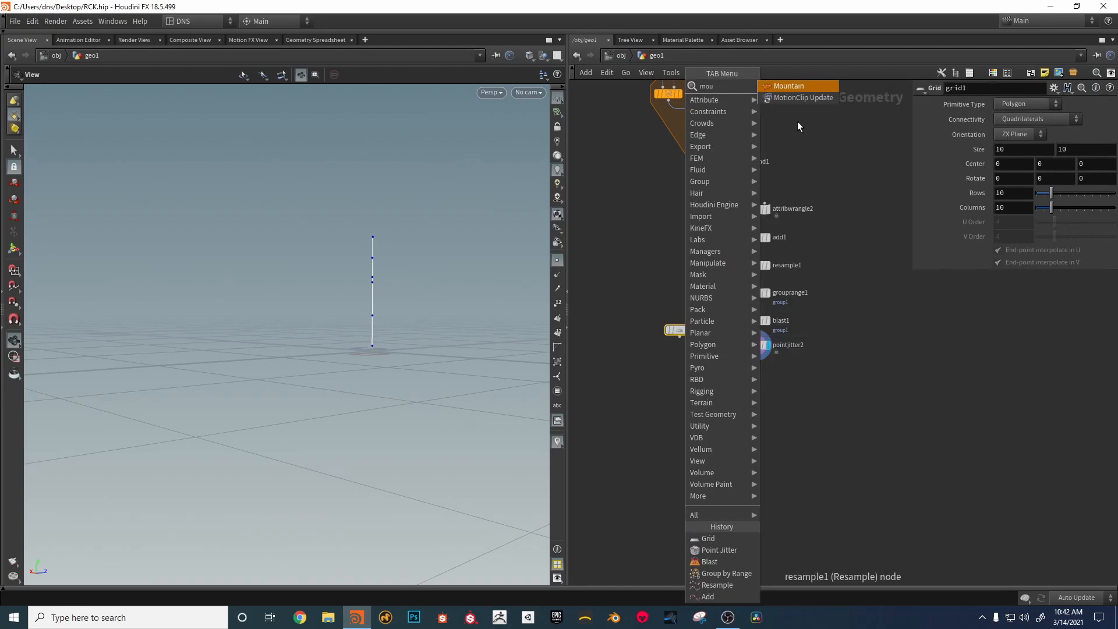
{"action": "left_click", "coordinate": [797, 86]}
{"action": "left_click", "coordinate": [679, 356]}
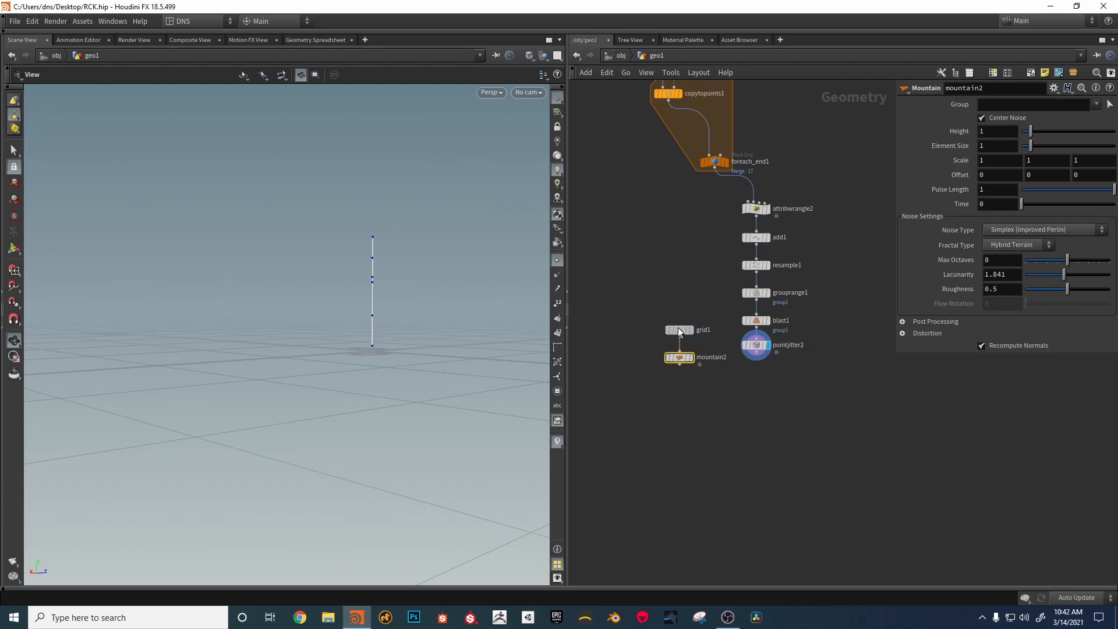
Step: Set grid1's size to 40 and link its second size value to the first with a relative channel reference
{"action": "left_click", "coordinate": [679, 330]}
{"action": "left_click_drag", "start_coordinate": [987, 148], "coordinate": [1015, 152]}
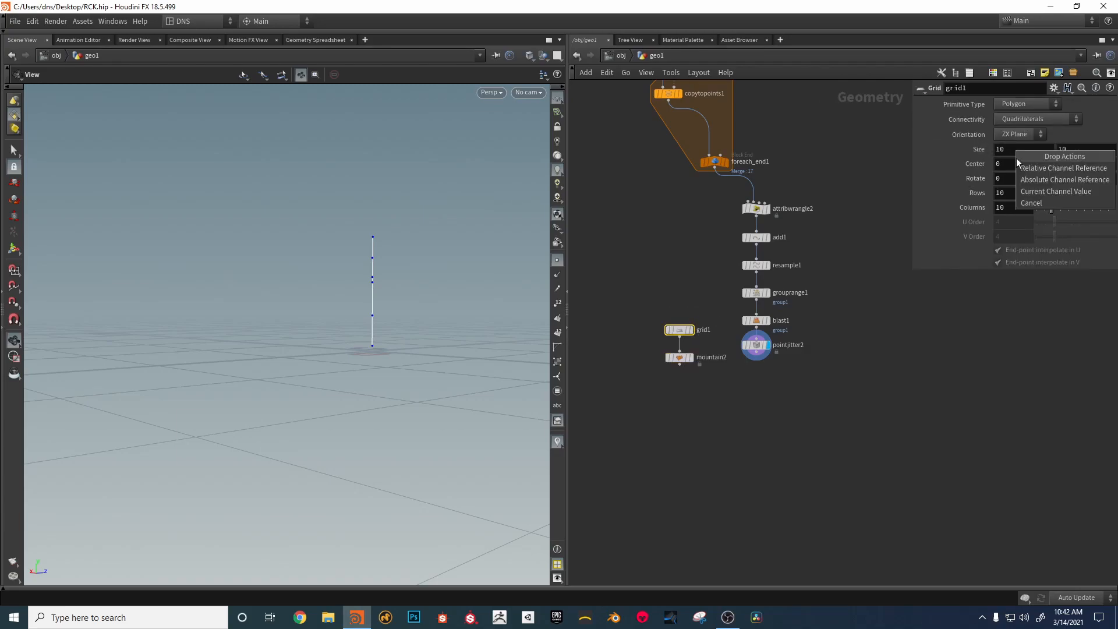
{"action": "left_click", "coordinate": [1050, 167]}
{"action": "left_click", "coordinate": [948, 151]}
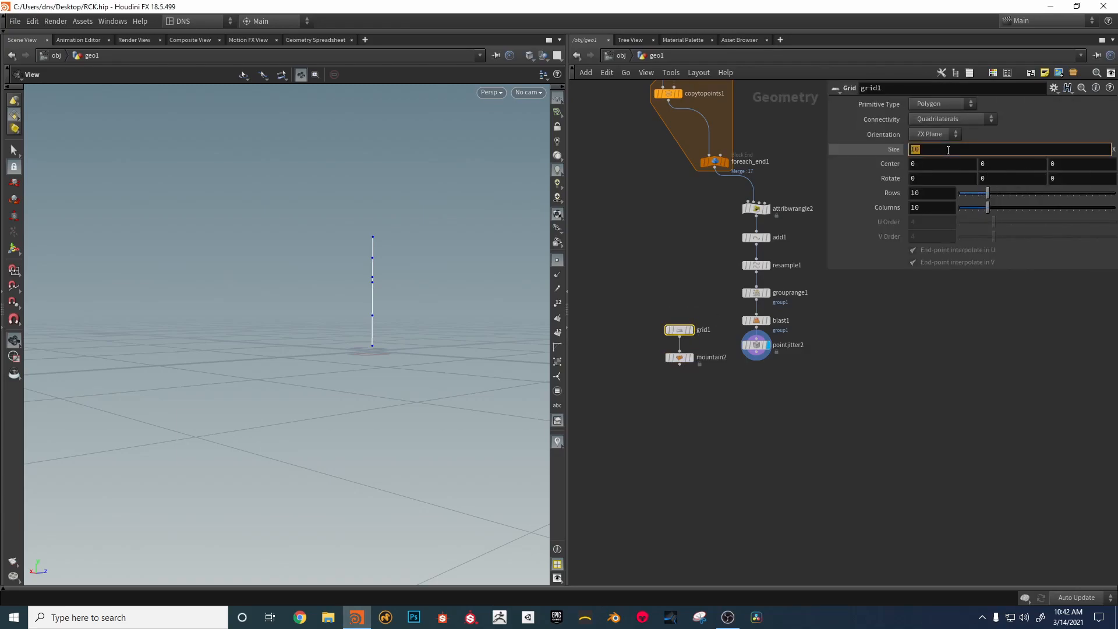
{"action": "key", "text": "Return"}
Step: Display mountain2 and set its height to 9.06 and element size to 20.7
{"action": "middle_click_drag", "start_coordinate": [808, 399], "coordinate": [822, 388]}
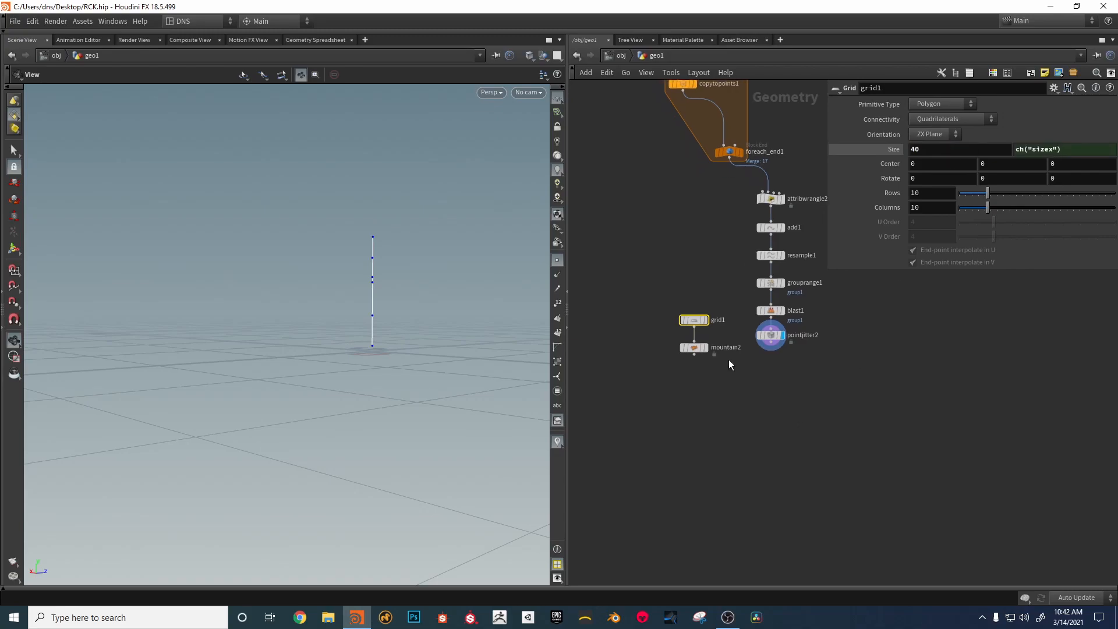
{"action": "left_click", "coordinate": [706, 348]}
{"action": "left_click", "coordinate": [694, 352]}
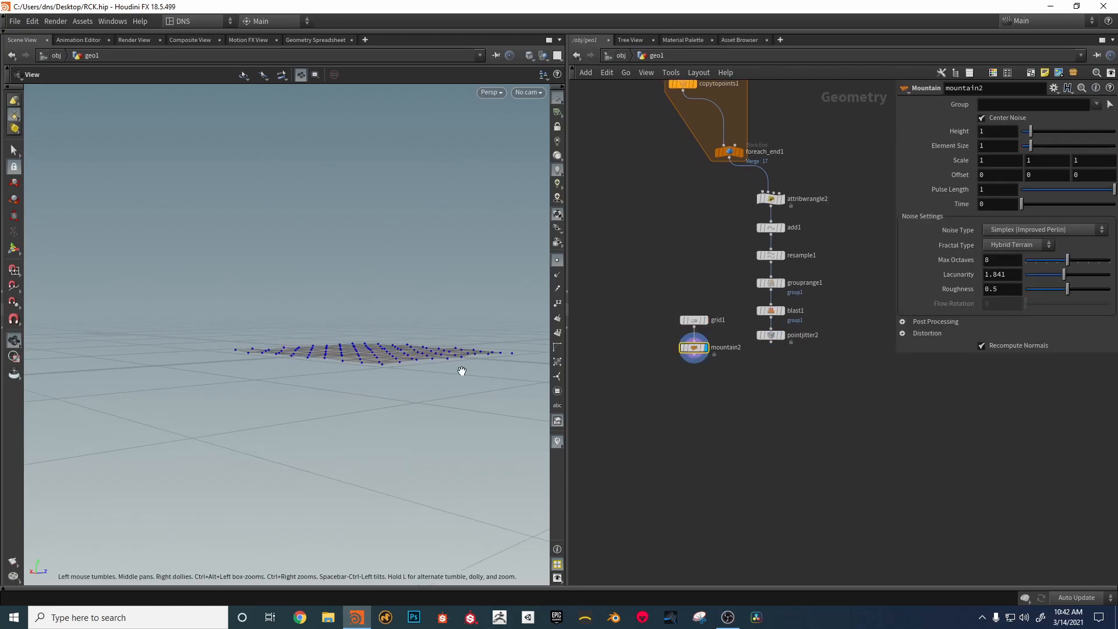
{"action": "left_click_drag", "start_coordinate": [469, 372], "coordinate": [470, 429]}
{"action": "left_click_drag", "start_coordinate": [1031, 131], "coordinate": [1098, 145]}
{"action": "middle_click_drag", "start_coordinate": [1002, 146], "coordinate": [429, 178]}
{"action": "left_click_drag", "start_coordinate": [335, 317], "coordinate": [355, 276]}
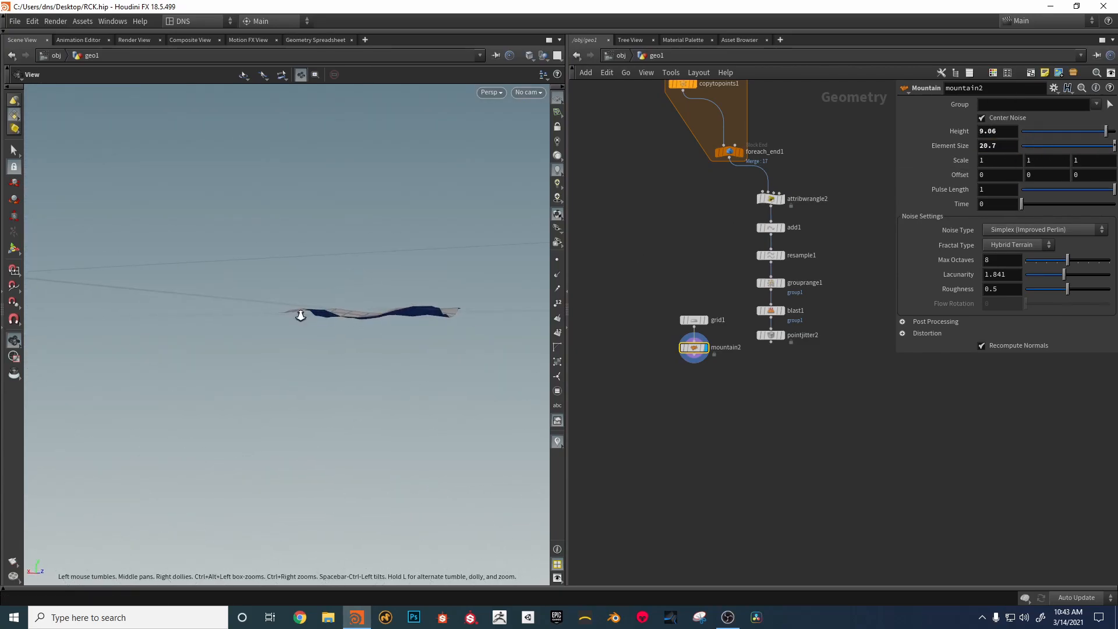
Step: Add a Copy to Points node that copies mountain2 onto the pointjitter2 points, and display it
{"action": "middle_click_drag", "start_coordinate": [739, 414], "coordinate": [719, 430]}
{"action": "key", "text": "Tab"}
{"action": "left_click_drag", "start_coordinate": [674, 335], "coordinate": [676, 302]}
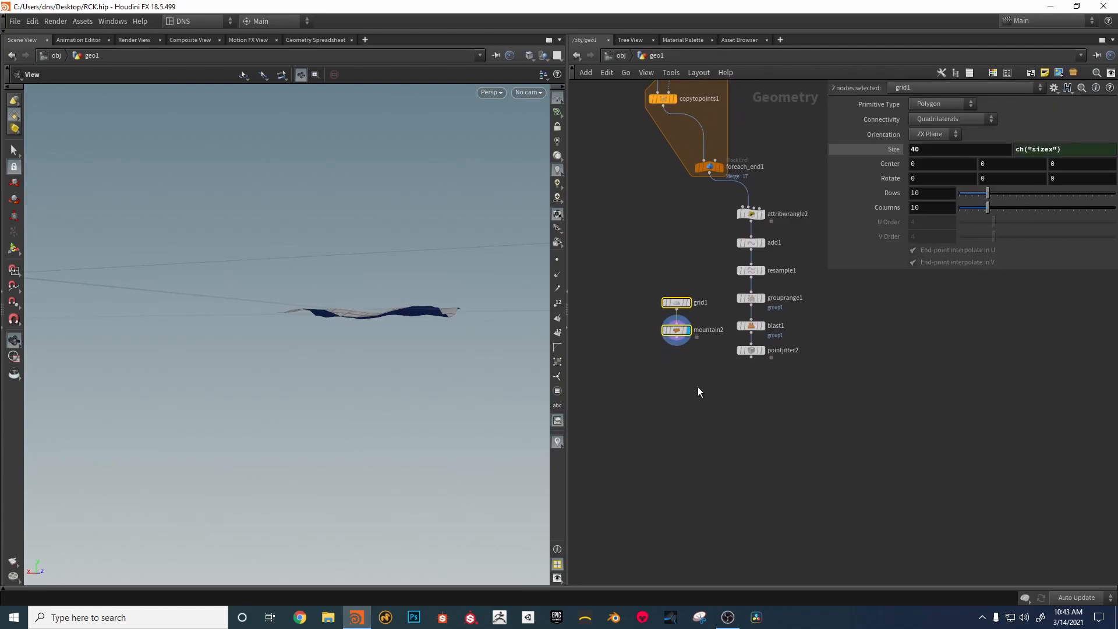
{"action": "key", "text": "Tab"}
{"action": "type", "text": "ctp"}
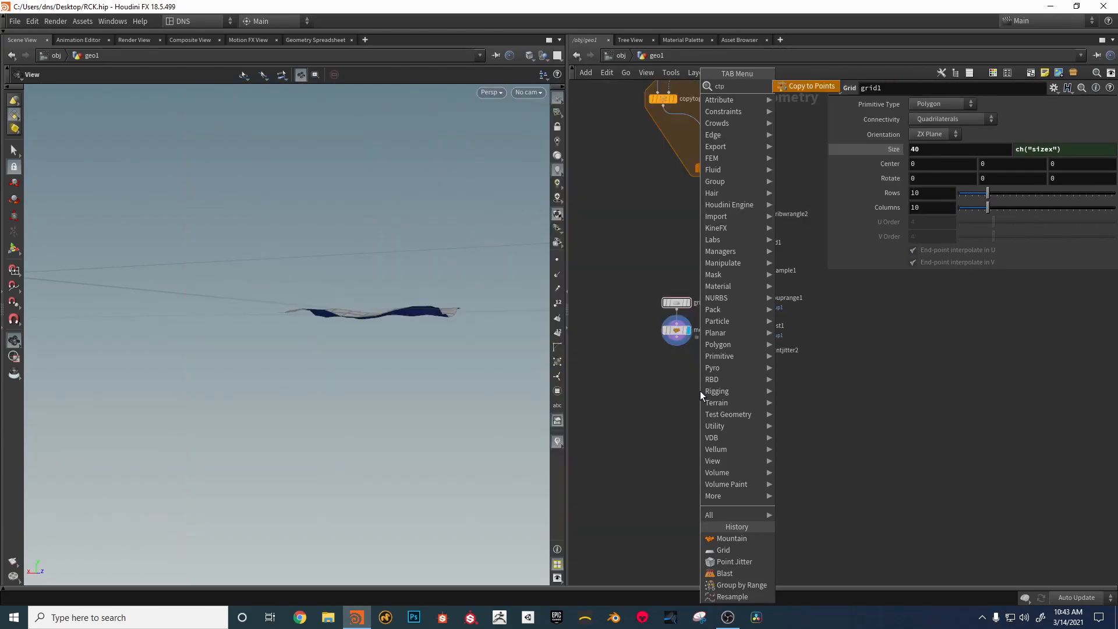
{"action": "key", "text": "Return"}
{"action": "left_click", "coordinate": [703, 404]}
{"action": "left_click", "coordinate": [751, 360]}
{"action": "left_click", "coordinate": [709, 397]}
{"action": "mouse_move", "coordinate": [679, 344]}
{"action": "left_mouse_down"}
{"action": "mouse_move", "coordinate": [689, 406]}
{"action": "mouse_move", "coordinate": [684, 363]}
{"action": "left_mouse_up"}
{"action": "left_click", "coordinate": [683, 359]}
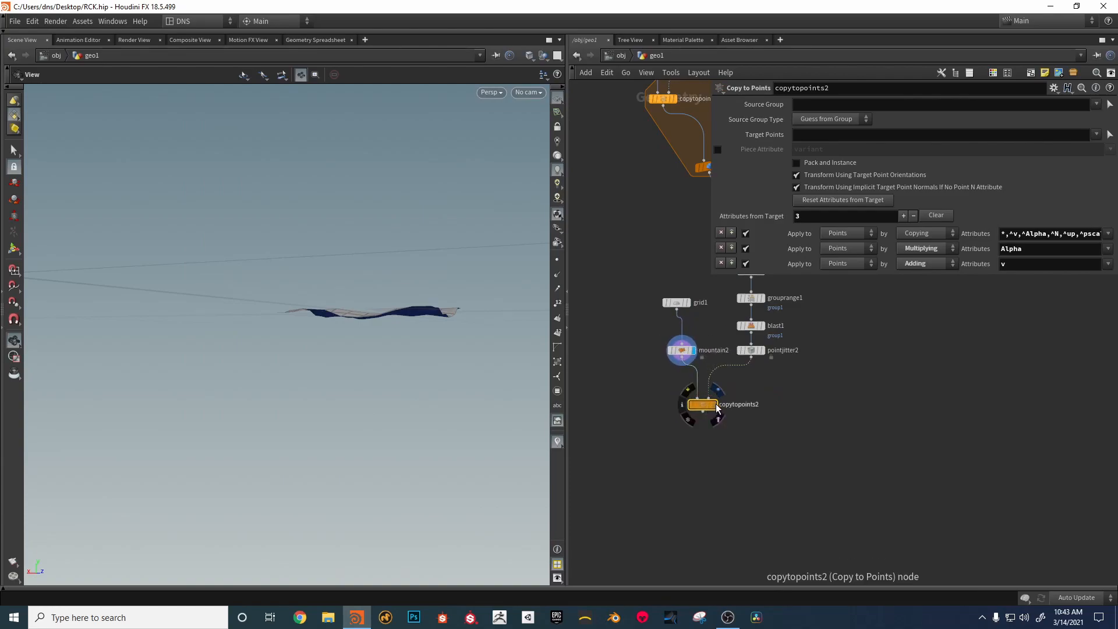
{"action": "left_click", "coordinate": [697, 396]}
{"action": "mouse_move", "coordinate": [474, 317]}
{"action": "left_mouse_down"}
{"action": "mouse_move", "coordinate": [429, 362]}
{"action": "mouse_move", "coordinate": [412, 357]}
{"action": "left_mouse_up"}
Step: Insert an Attribute Randomize node between pointjitter2 and copytopoints2, tidying the grid1 node's placement
{"action": "left_click_drag", "start_coordinate": [683, 350], "coordinate": [680, 343]}
{"action": "key", "text": "Tab"}
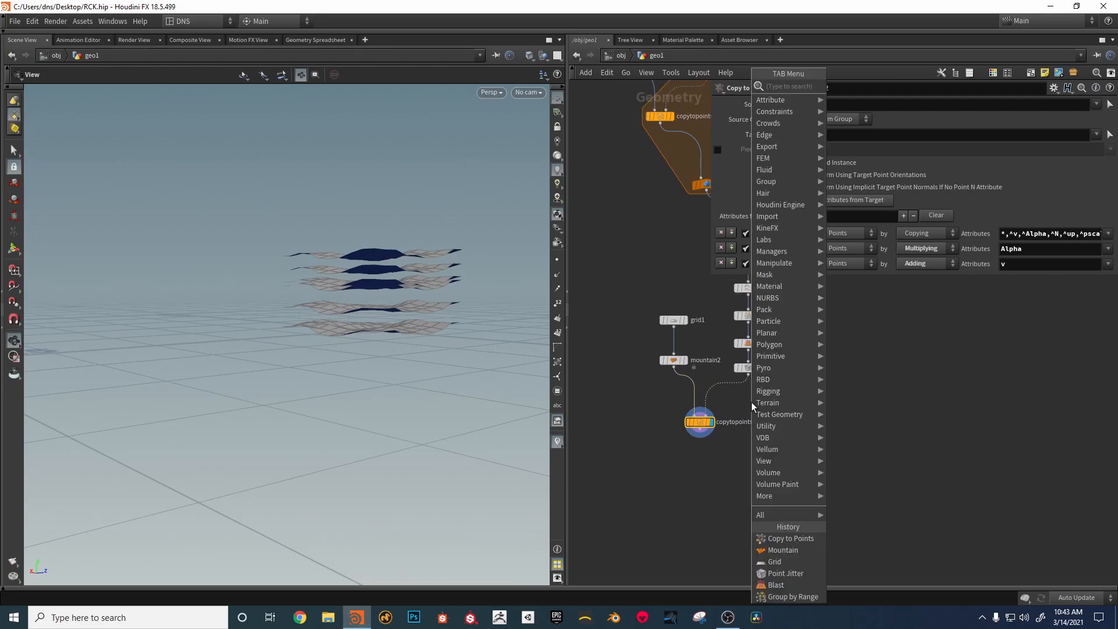
{"action": "type", "text": "attra"}
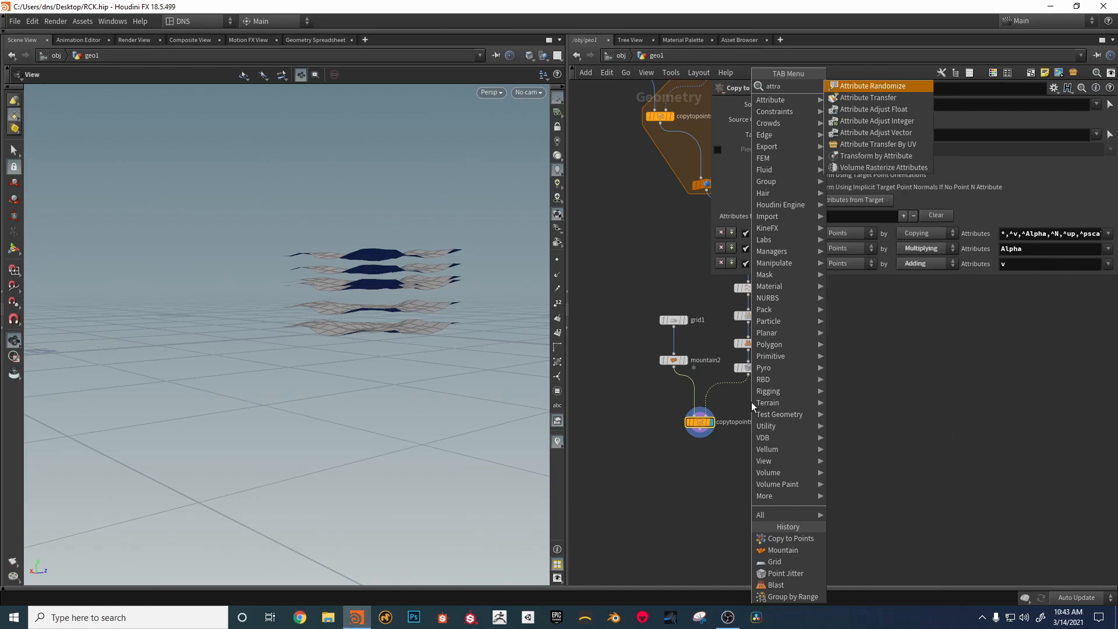
{"action": "left_click", "coordinate": [872, 86]}
{"action": "left_click", "coordinate": [748, 393]}
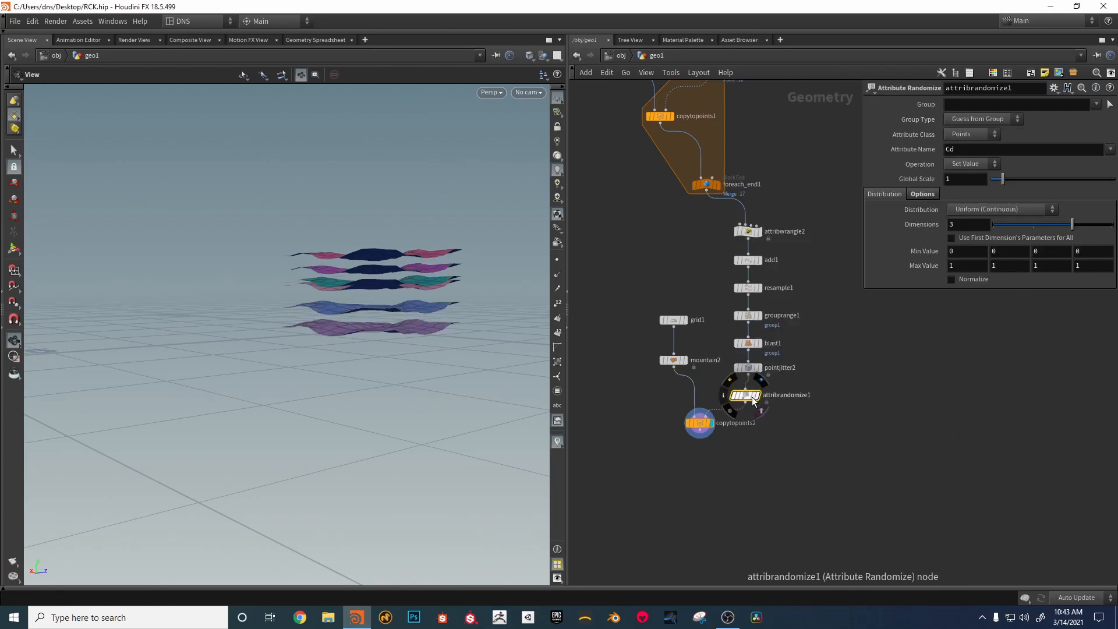
Step: Randomize the rot attribute with 4 dimensions and raise or lower the minimum values, using 40.2, -10.5 and 96.5 for the last three
{"action": "left_click_drag", "start_coordinate": [987, 150], "coordinate": [763, 150]}
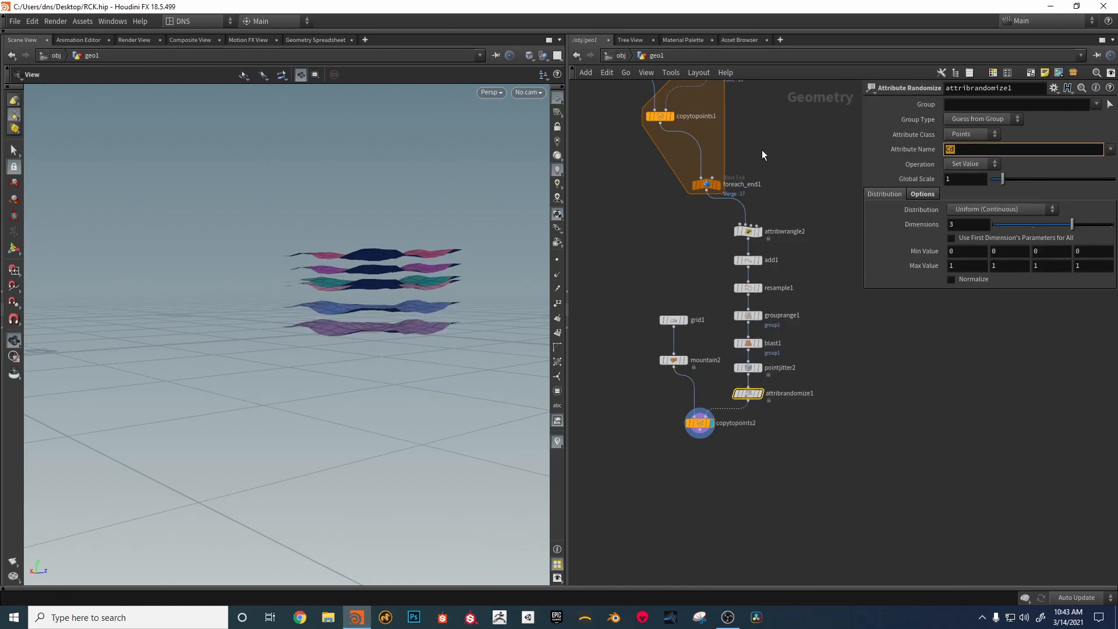
{"action": "left_click", "coordinate": [934, 388]}
{"action": "middle_click_drag", "start_coordinate": [971, 255], "coordinate": [495, 399]}
{"action": "left_click", "coordinate": [1105, 226]}
{"action": "middle_click_drag", "start_coordinate": [1047, 252], "coordinate": [112, 283]}
{"action": "left_click_drag", "start_coordinate": [257, 264], "coordinate": [1047, 331]}
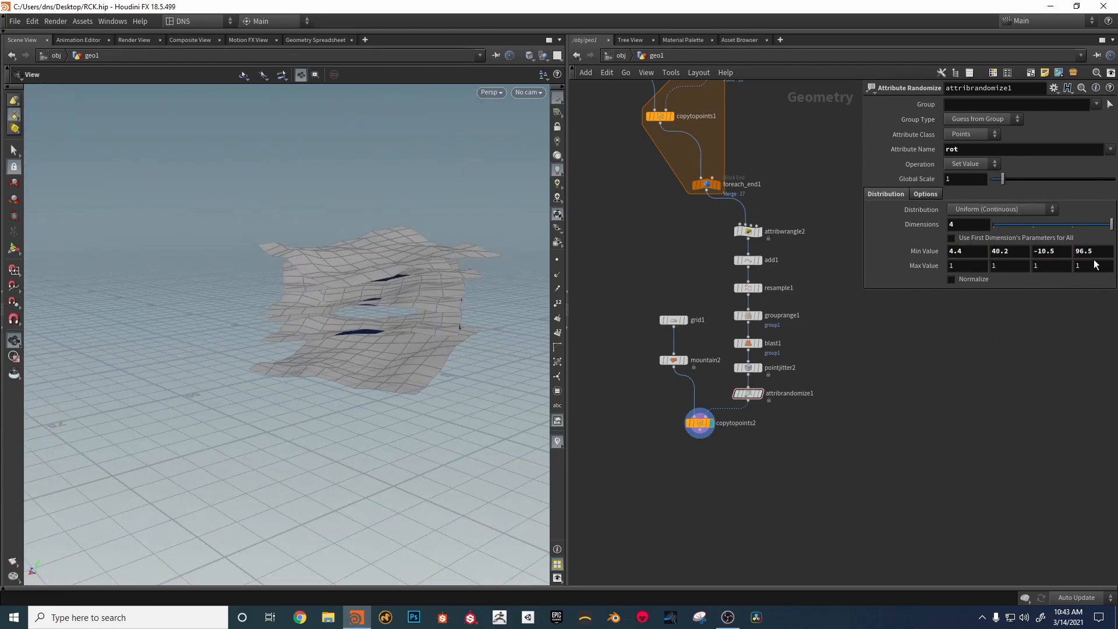
Step: Adjust the first dimension's minimum and maximum values in attribrandomize1 to vary the tilt of the copied sheets
{"action": "middle_click_drag", "start_coordinate": [978, 251], "coordinate": [292, 270]}
{"action": "left_click_drag", "start_coordinate": [291, 271], "coordinate": [477, 310]}
{"action": "middle_click_drag", "start_coordinate": [964, 266], "coordinate": [603, 247]}
{"action": "left_click_drag", "start_coordinate": [462, 318], "coordinate": [400, 292]}
{"action": "middle_click_drag", "start_coordinate": [785, 528], "coordinate": [764, 511]}
{"action": "left_click_drag", "start_coordinate": [685, 375], "coordinate": [689, 391]}
{"action": "middle_click_drag", "start_coordinate": [628, 335], "coordinate": [670, 385]}
{"action": "scroll", "coordinate": [683, 432], "scroll_direction": "down", "scroll_amount": 2}
{"action": "left_click", "coordinate": [682, 368]}
{"action": "key", "text": "Tab"}
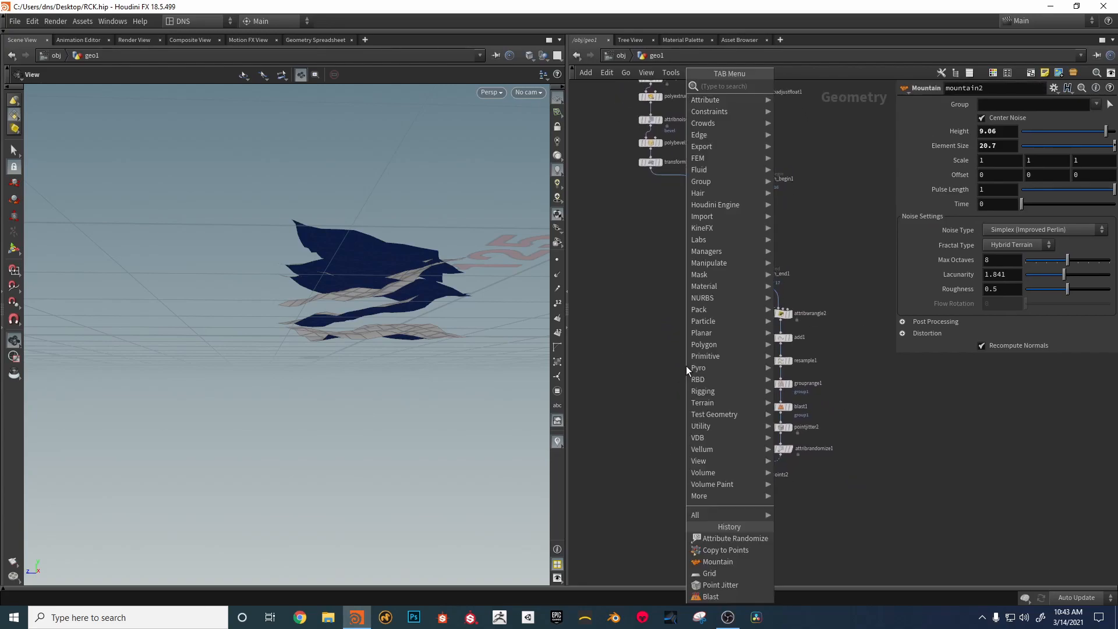
{"action": "type", "text": "no"}
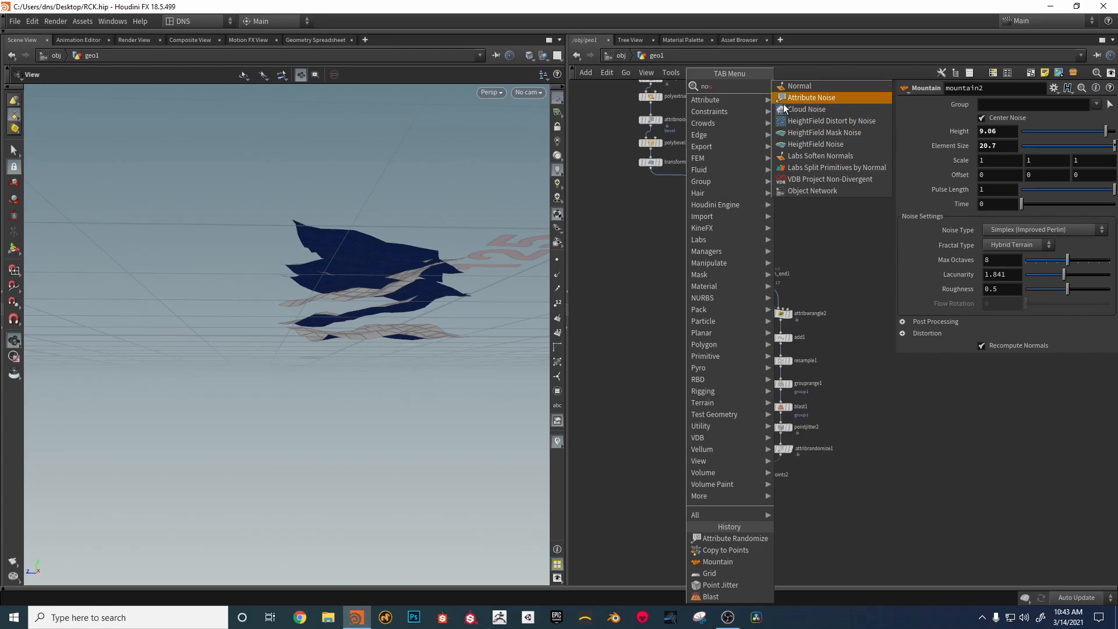
{"action": "key", "text": "Escape"}
Step: Add a Null node beside the network and wire the foreach_end1 output into it
{"action": "key", "text": "Tab"}
{"action": "type", "text": "null"}
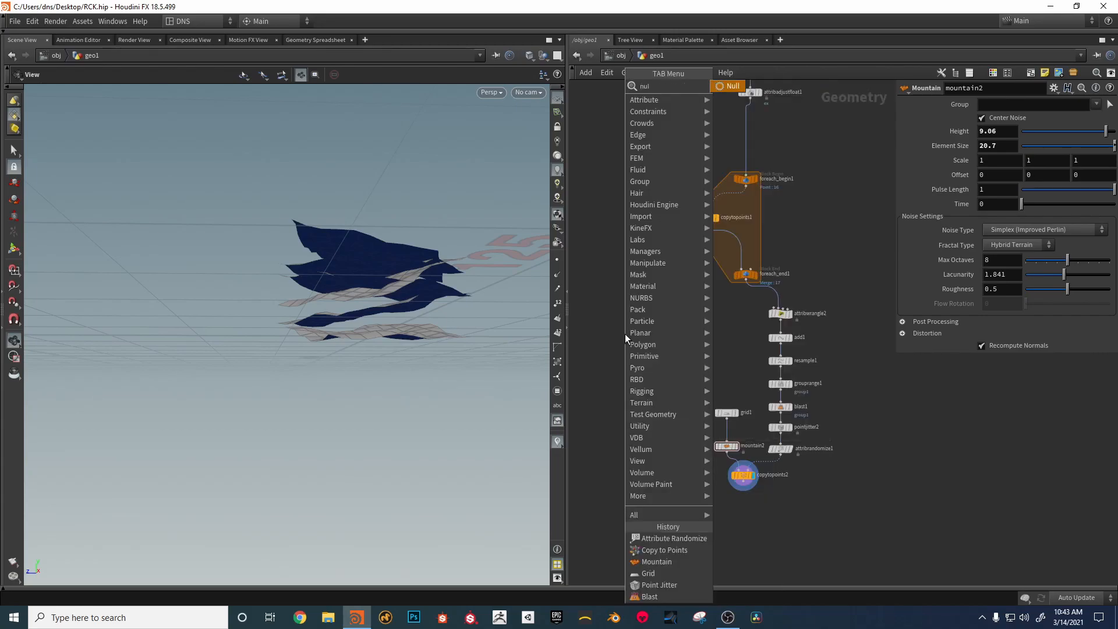
{"action": "key", "text": "Return"}
{"action": "left_click", "coordinate": [657, 347]}
{"action": "left_click_drag", "start_coordinate": [743, 285], "coordinate": [657, 342]}
Step: Rename the null node BoOUt and place it beside copytopoints2
{"action": "double_click", "coordinate": [674, 349]}
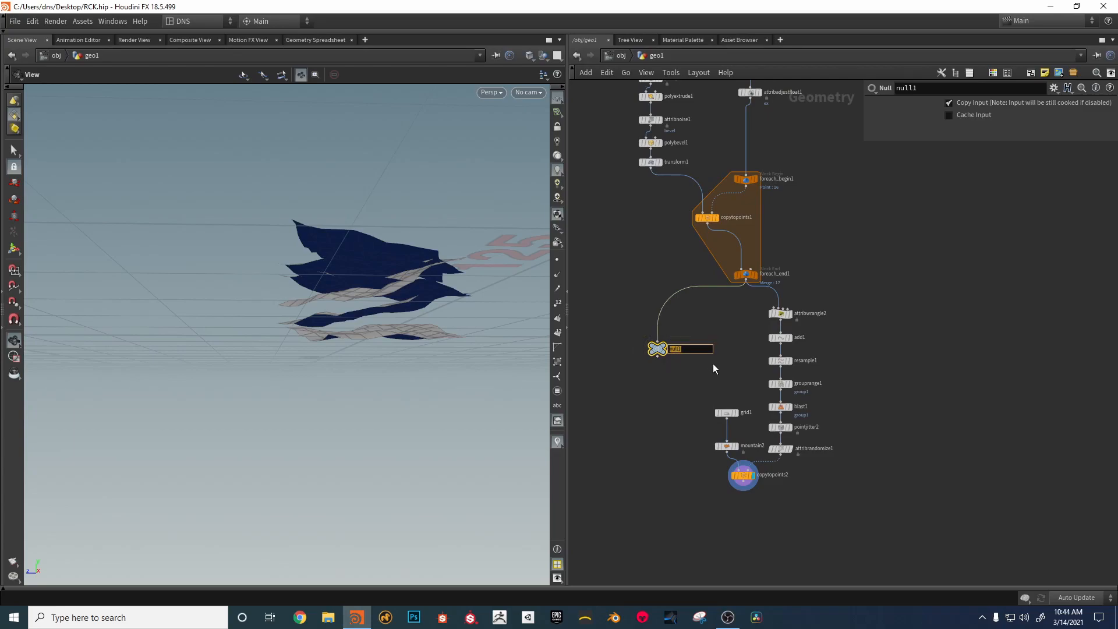
{"action": "type", "text": "BoOUt"}
{"action": "key", "text": "Return"}
{"action": "left_click_drag", "start_coordinate": [658, 368], "coordinate": [662, 477]}
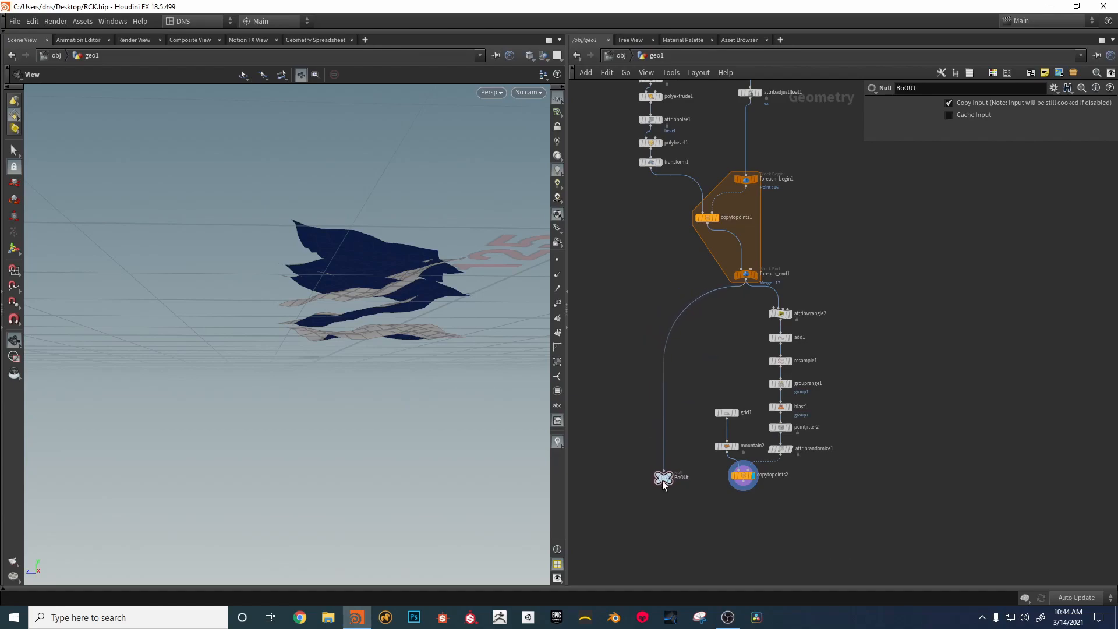
Step: Add a Boolean Fracture node below BoOUt and copytopoints2
{"action": "scroll", "coordinate": [716, 478], "scroll_direction": "up", "scroll_amount": 2}
{"action": "key", "text": "Tab"}
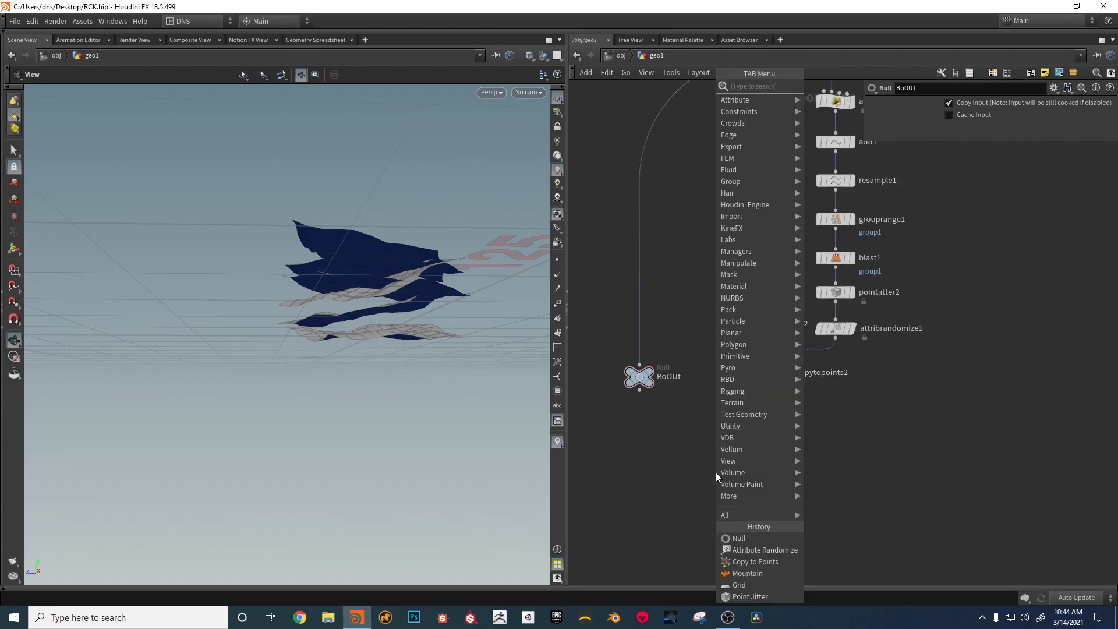
{"action": "type", "text": "boo"}
{"action": "left_click", "coordinate": [839, 98]}
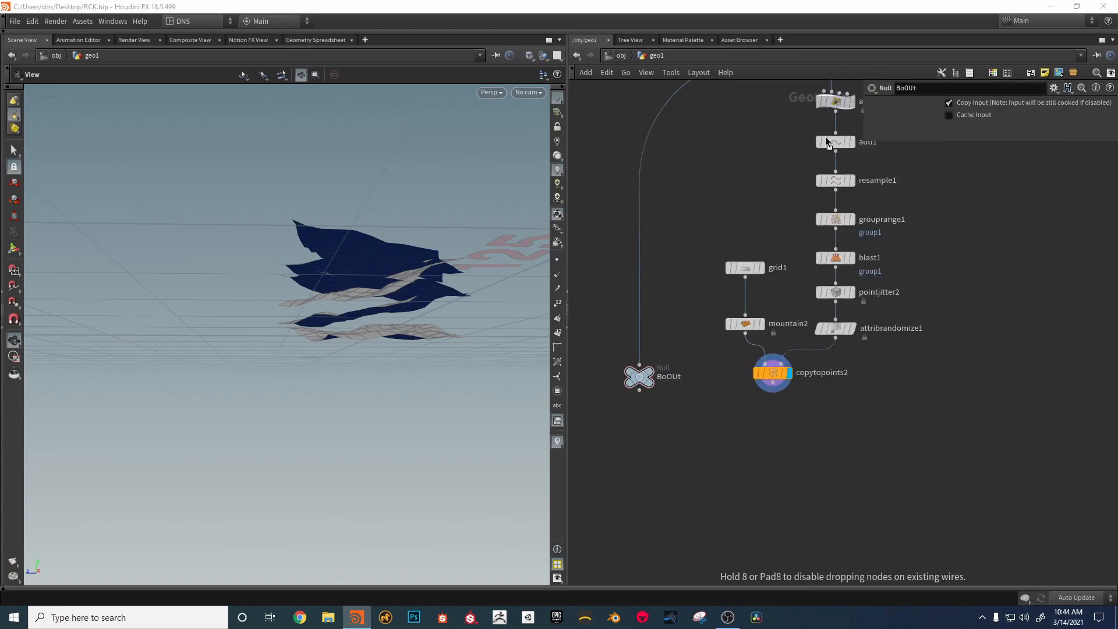
{"action": "left_click", "coordinate": [697, 462]}
Step: Wire BoOUt into the first input of booleanfracture1 and copytopoints2 into the second, display the node, and inspect the fractured columns
{"action": "scroll", "coordinate": [683, 424], "scroll_direction": "up", "scroll_amount": 3}
{"action": "left_click_drag", "start_coordinate": [598, 357], "coordinate": [693, 477]}
{"action": "left_click_drag", "start_coordinate": [854, 342], "coordinate": [723, 478]}
{"action": "mouse_move", "coordinate": [743, 494]}
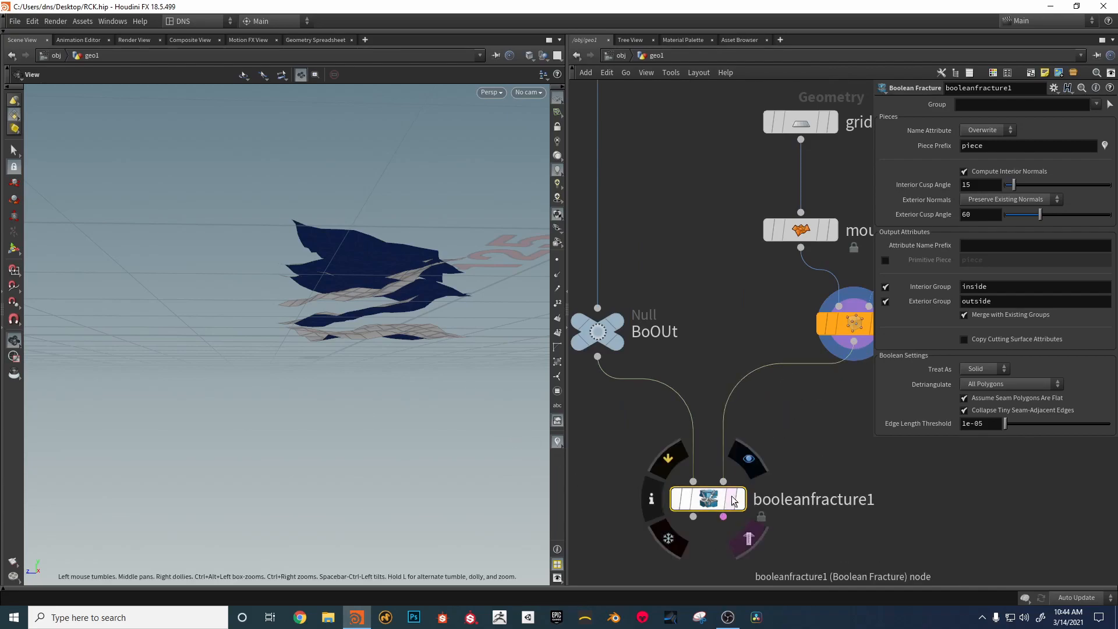
{"action": "left_click", "coordinate": [749, 457]}
{"action": "left_click_drag", "start_coordinate": [315, 319], "coordinate": [241, 308]}
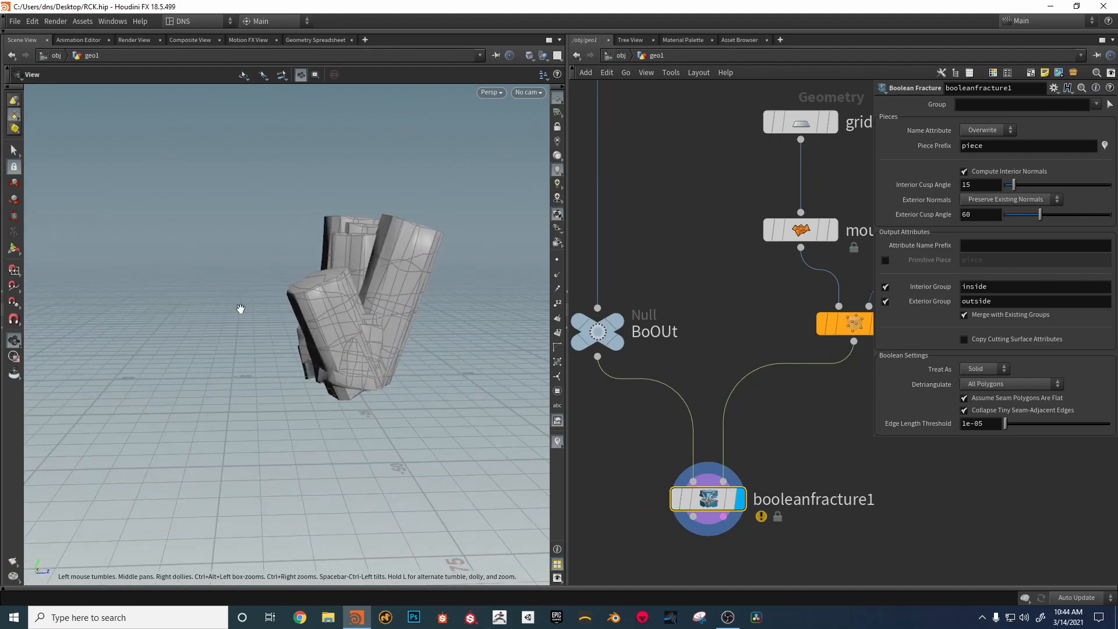
{"action": "left_click_drag", "start_coordinate": [342, 293], "coordinate": [435, 277]}
{"action": "left_click_drag", "start_coordinate": [389, 342], "coordinate": [362, 389]}
Step: Add a VDB from Polygons node below booleanfracture1, fed by its first output, and display it
{"action": "middle_click_drag", "start_coordinate": [843, 522], "coordinate": [852, 411]}
{"action": "middle_click_drag", "start_coordinate": [764, 517], "coordinate": [775, 474]}
{"action": "key", "text": "Tab"}
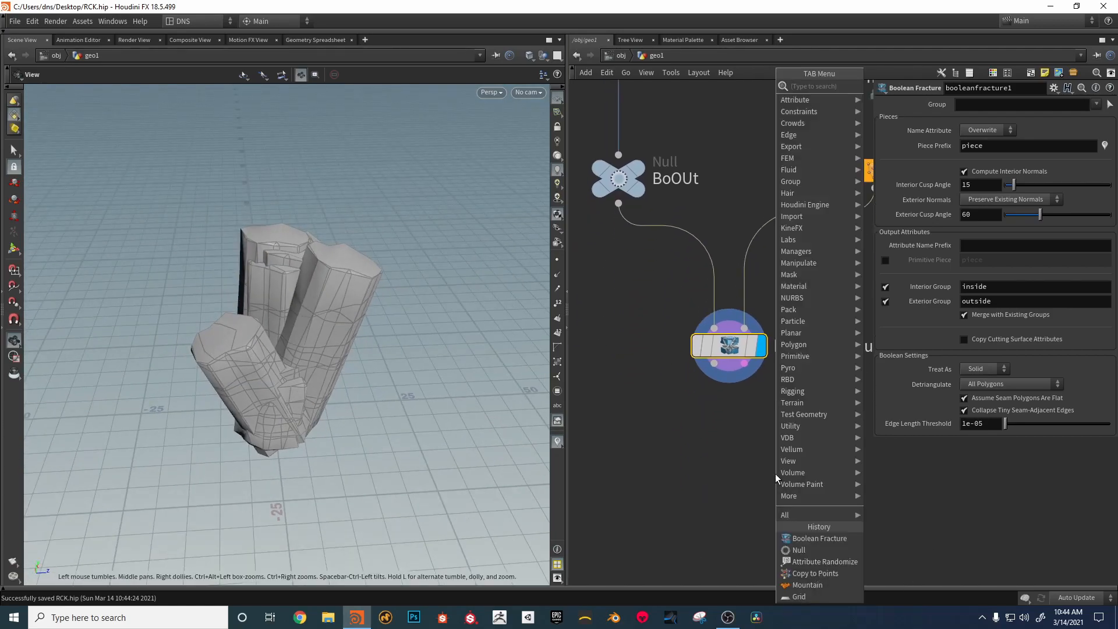
{"action": "type", "text": "vdbfrp"}
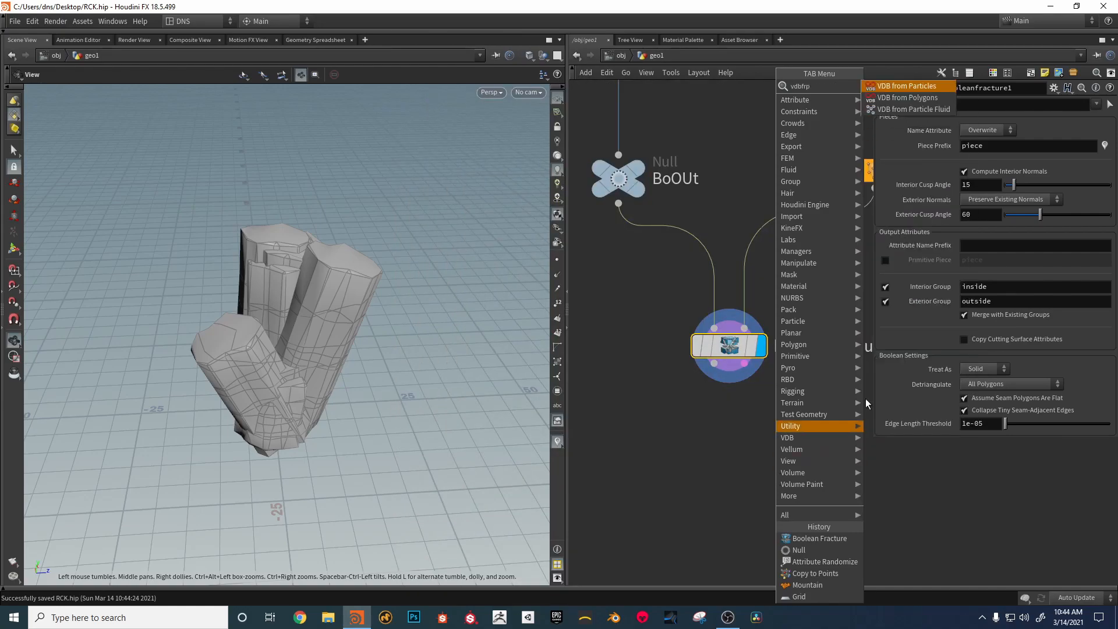
{"action": "left_click", "coordinate": [919, 110]}
{"action": "left_click", "coordinate": [720, 420]}
{"action": "left_click", "coordinate": [751, 427]}
{"action": "left_click_drag", "start_coordinate": [722, 423], "coordinate": [732, 417]}
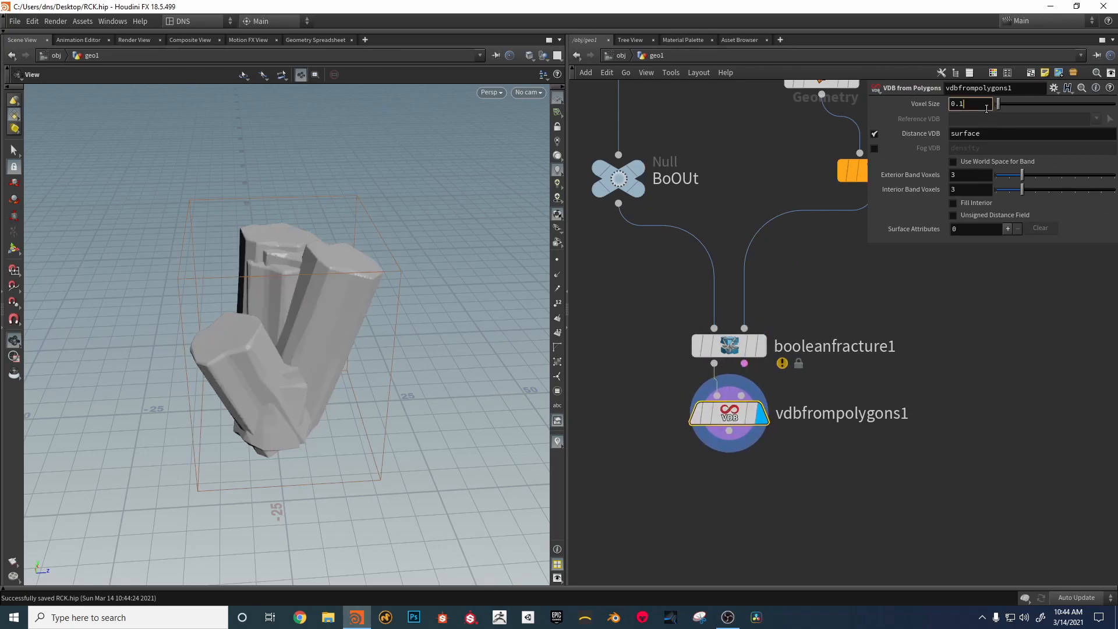
Step: Move vdbfrompolygons1 closer to booleanfracture1 and look up a VDB Smooth node to add after it
{"action": "left_click_drag", "start_coordinate": [324, 260], "coordinate": [337, 314]}
{"action": "middle_click_drag", "start_coordinate": [670, 546], "coordinate": [674, 481]}
{"action": "left_click", "coordinate": [763, 348]}
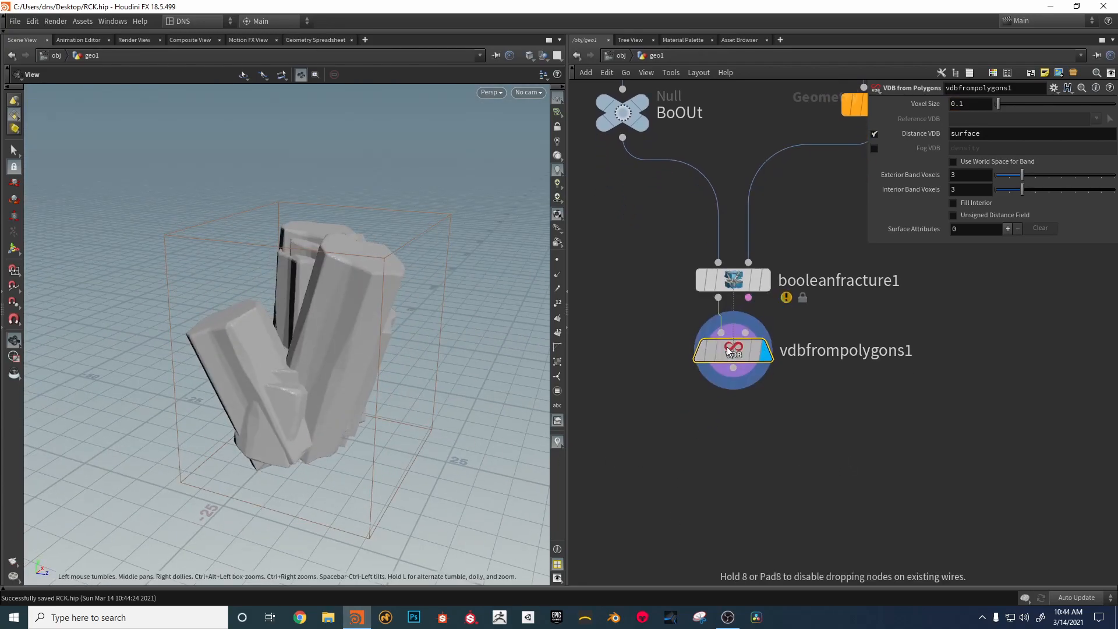
{"action": "key", "text": "Tab"}
{"action": "type", "text": "vdb"}
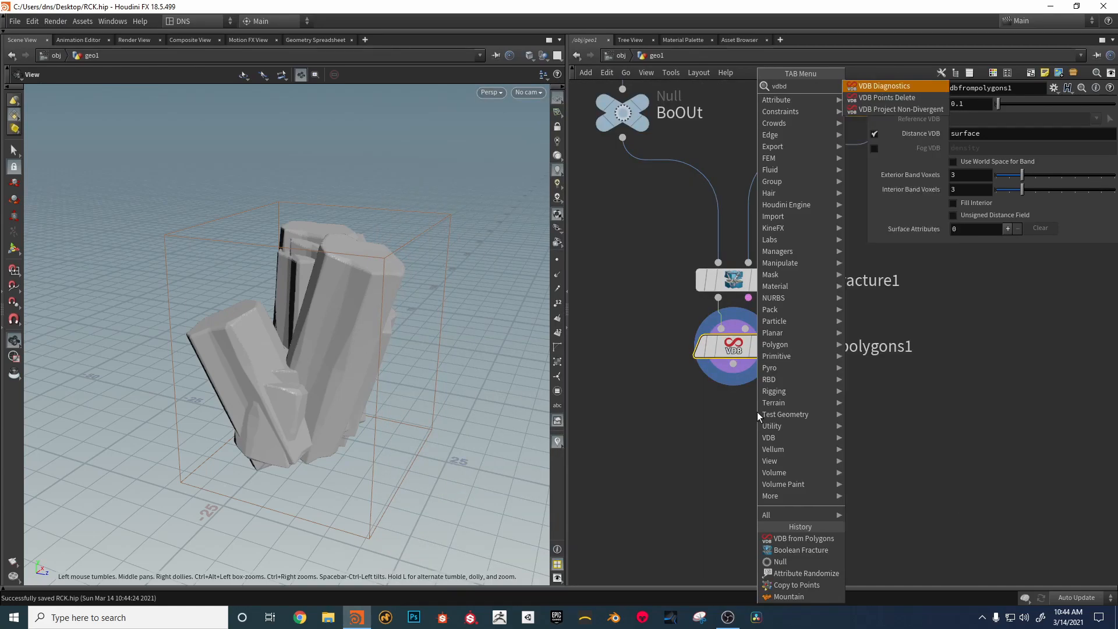
{"action": "type", "text": "s,"}
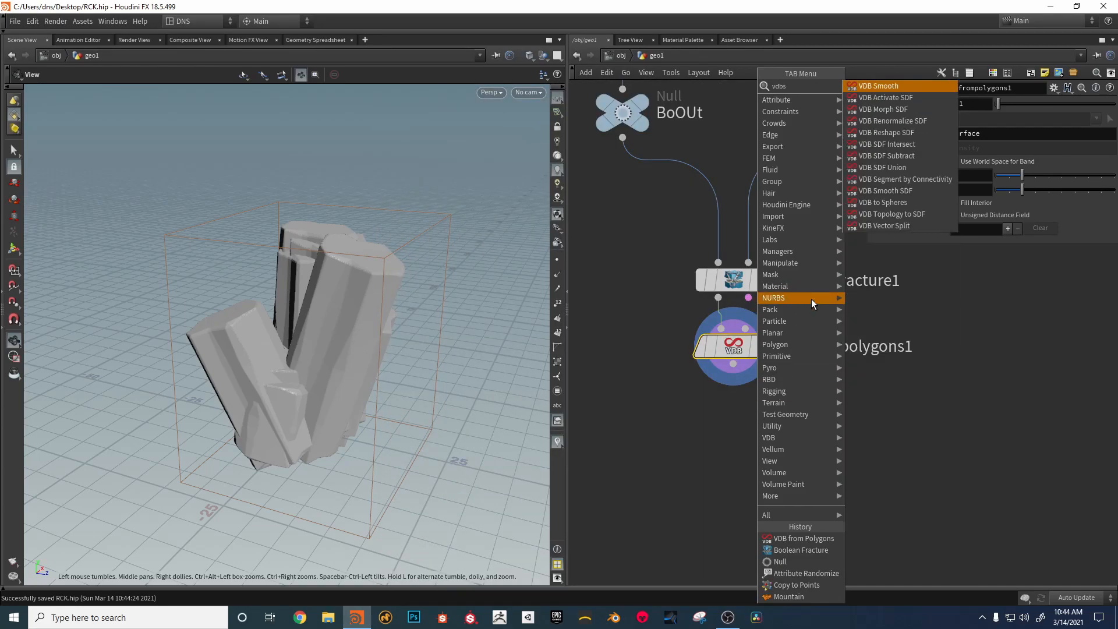
Step: Append a VDB Smooth node to vdbfrompolygons1, display it and set its filter voxel radius to 2
{"action": "left_click", "coordinate": [879, 85]}
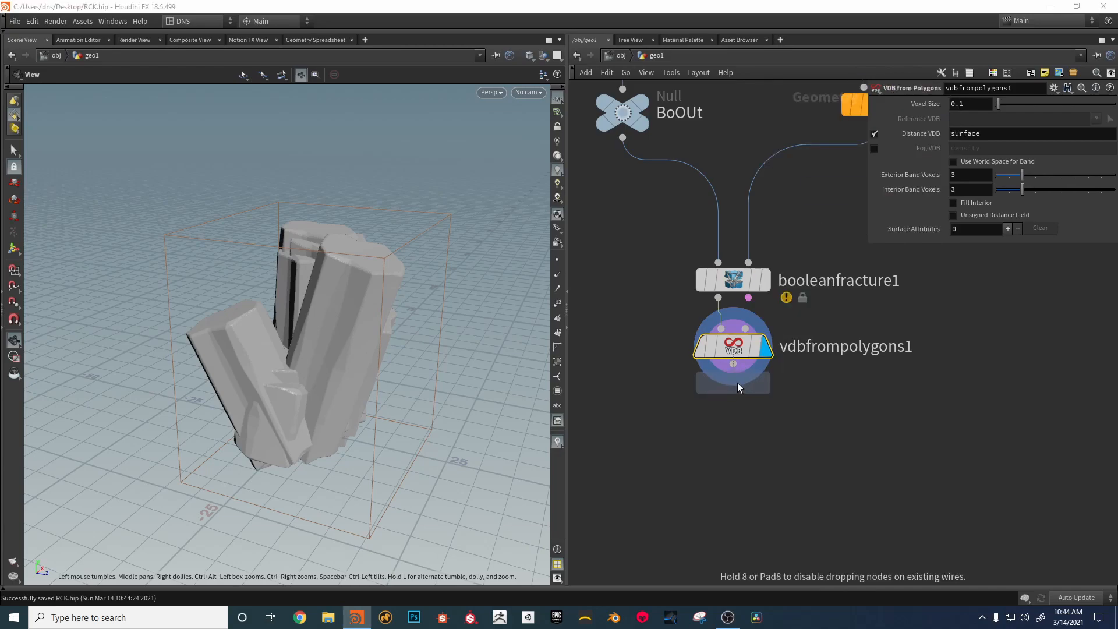
{"action": "left_click", "coordinate": [763, 424]}
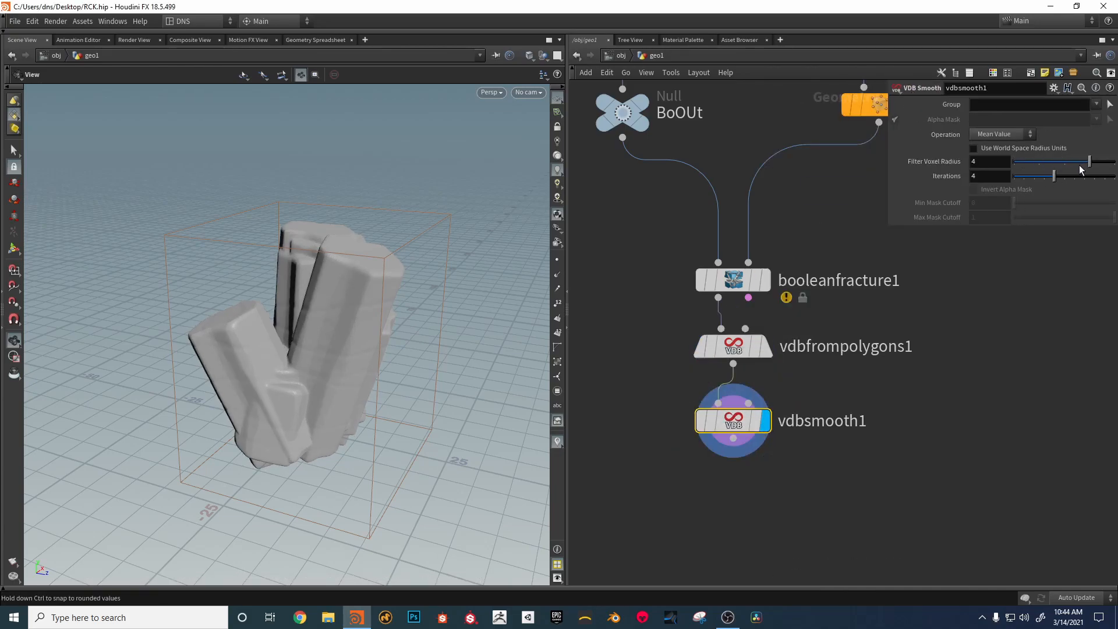
{"action": "left_click_drag", "start_coordinate": [379, 332], "coordinate": [372, 359]}
{"action": "middle_click_drag", "start_coordinate": [773, 503], "coordinate": [753, 427]}
{"action": "left_click_drag", "start_coordinate": [714, 365], "coordinate": [713, 350]}
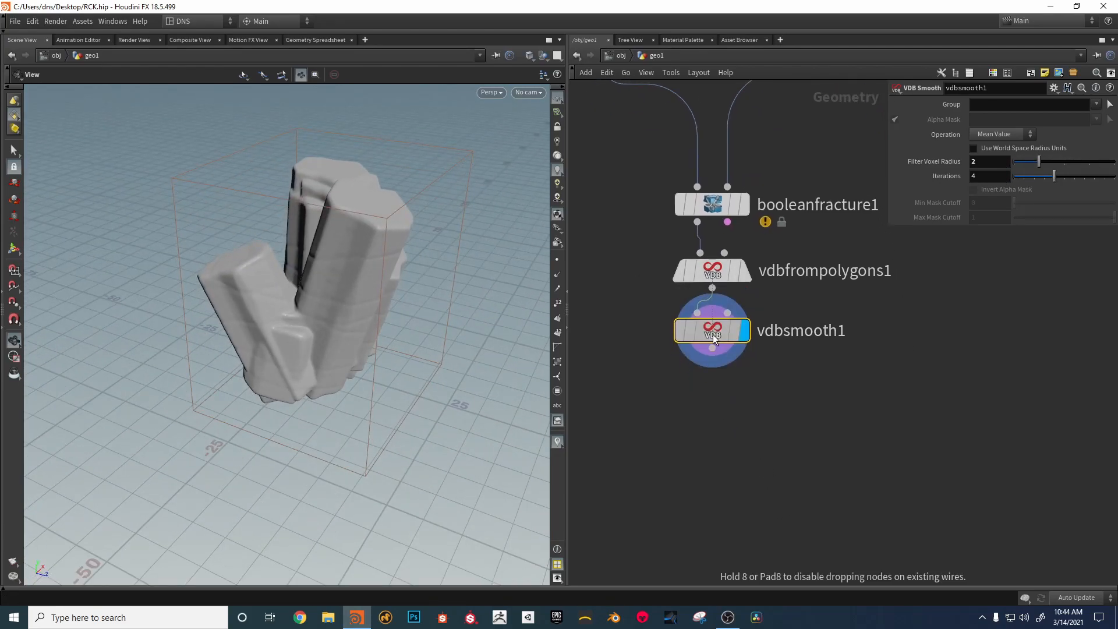
Step: Append a Convert VDB node after vdbsmooth1, display it and convert the volume to Polygons
{"action": "key", "text": "Tab"}
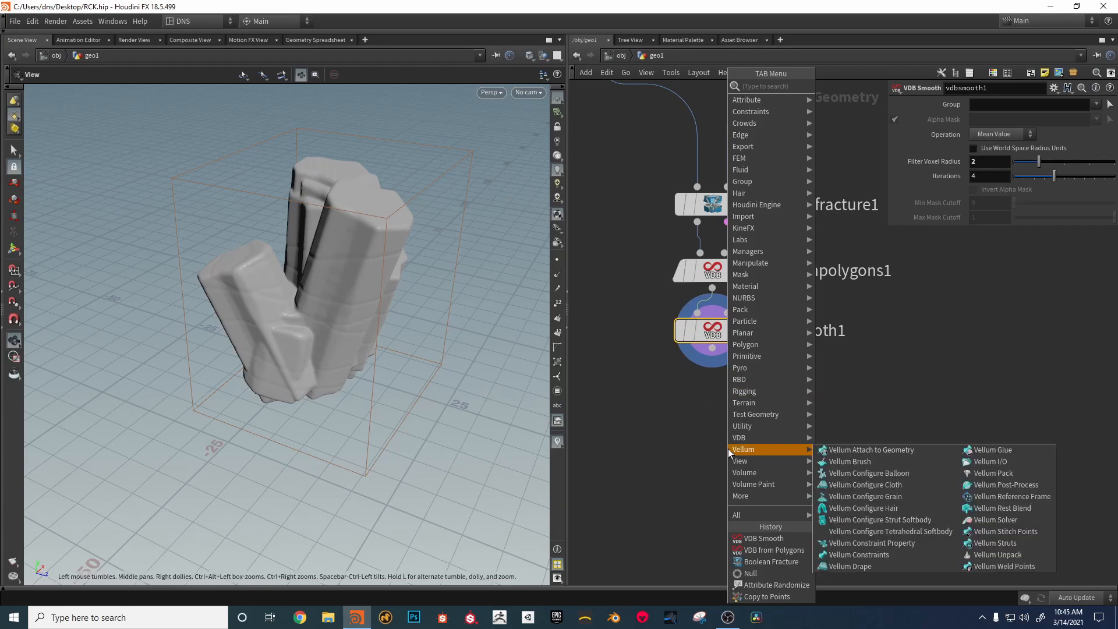
{"action": "type", "text": "vdb co"}
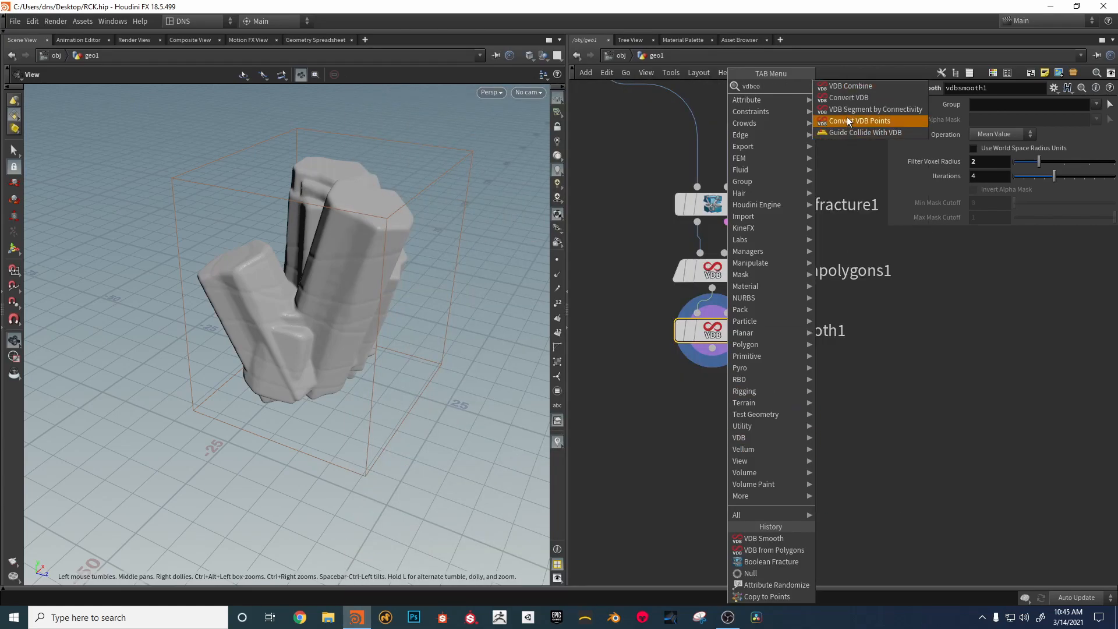
{"action": "left_click", "coordinate": [851, 98]}
{"action": "left_click", "coordinate": [733, 370]}
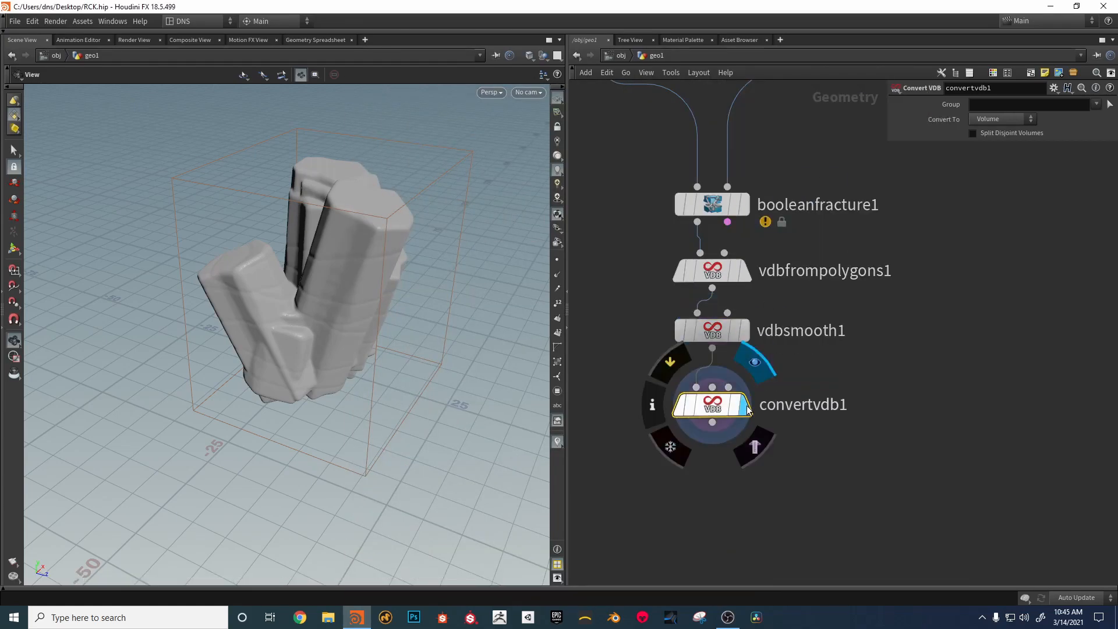
{"action": "left_click", "coordinate": [997, 119]}
{"action": "left_click", "coordinate": [990, 151]}
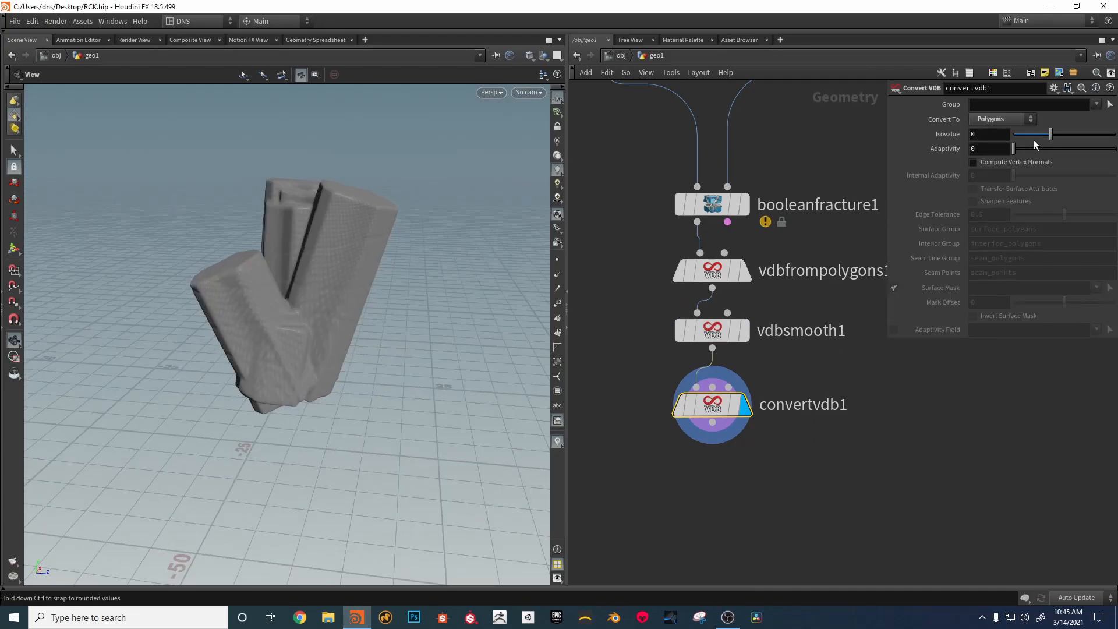
Step: Set the Convert VDB node's isovalue to -0.29 and its adaptivity to 0.39
{"action": "left_click_drag", "start_coordinate": [1048, 134], "coordinate": [902, 193]}
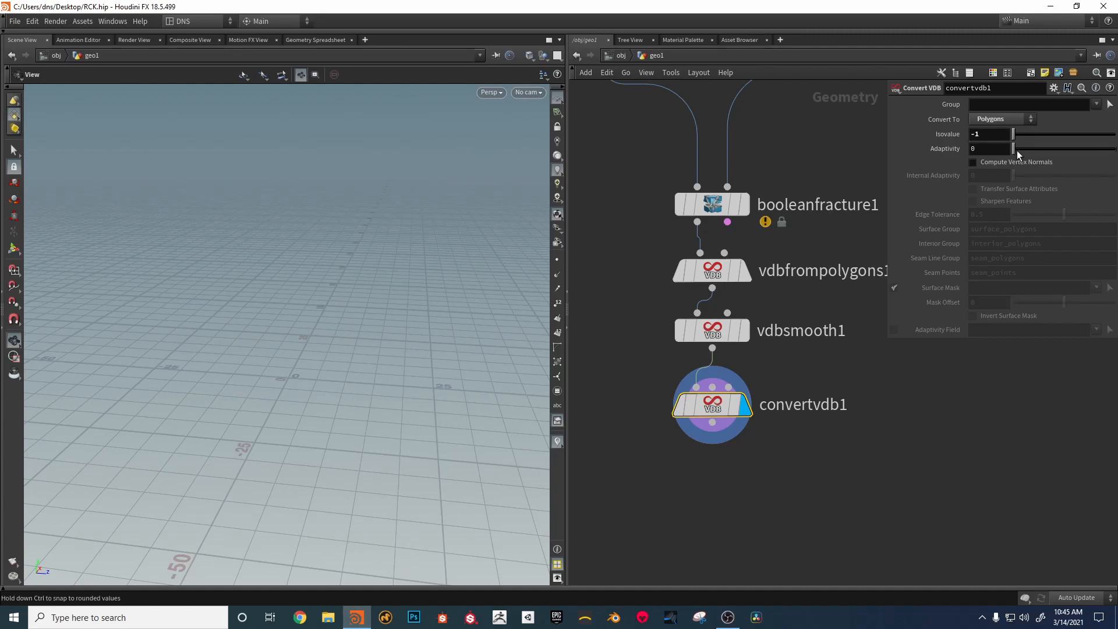
{"action": "left_click_drag", "start_coordinate": [423, 286], "coordinate": [386, 324]}
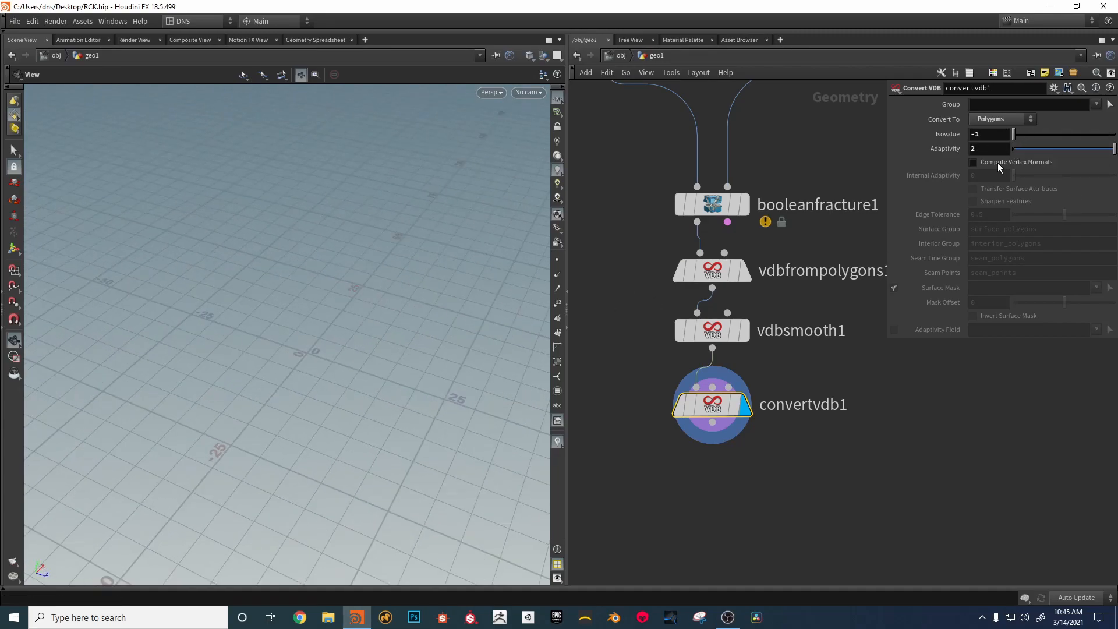
{"action": "left_click_drag", "start_coordinate": [338, 232], "coordinate": [357, 237]}
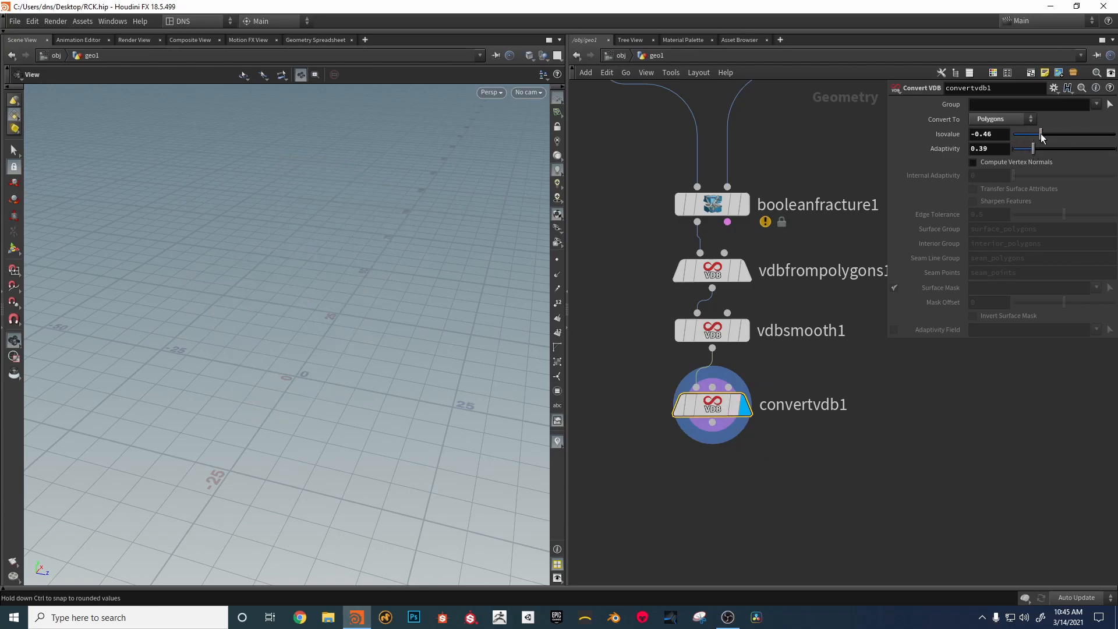
{"action": "mouse_move", "coordinate": [1051, 139]}
{"action": "left_mouse_down"}
{"action": "mouse_move", "coordinate": [1063, 144]}
{"action": "mouse_move", "coordinate": [1051, 145]}
{"action": "left_mouse_up"}
{"action": "left_click_drag", "start_coordinate": [457, 326], "coordinate": [381, 344]}
{"action": "scroll", "coordinate": [424, 262], "scroll_direction": "up", "scroll_amount": 4}
Step: Raise the filter voxel radius of vdbsmooth1 to 5
{"action": "left_click", "coordinate": [712, 330]}
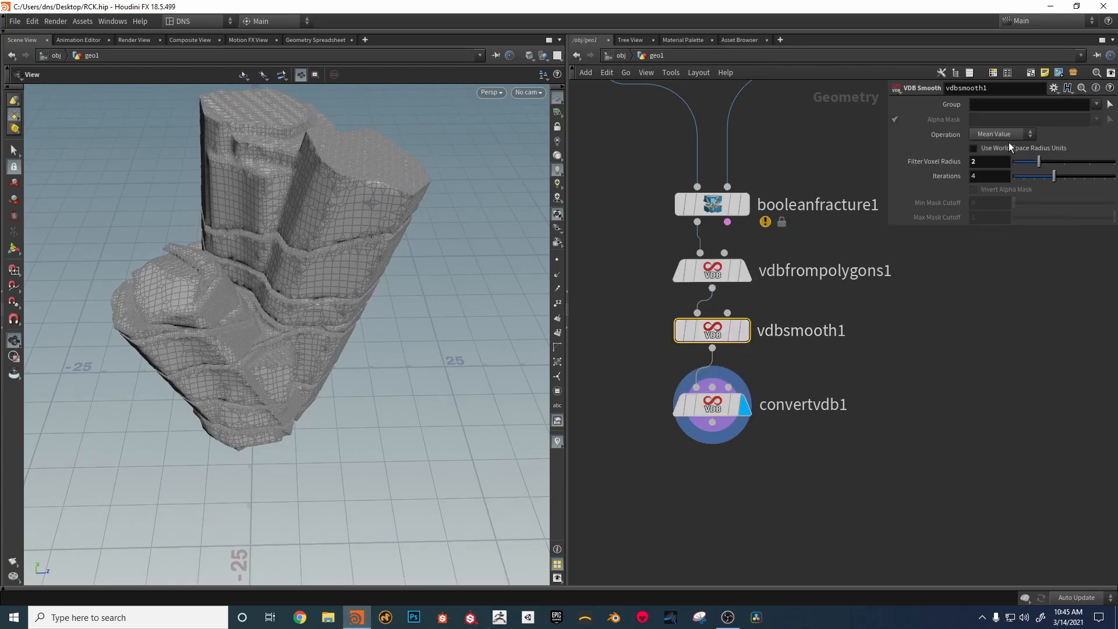
{"action": "left_click_drag", "start_coordinate": [1115, 166], "coordinate": [1117, 169]}
{"action": "left_click_drag", "start_coordinate": [405, 307], "coordinate": [373, 225]}
Step: Try a filter voxel radius of 45 on vdbsmooth1 and return it to 5
{"action": "left_click", "coordinate": [1005, 161]}
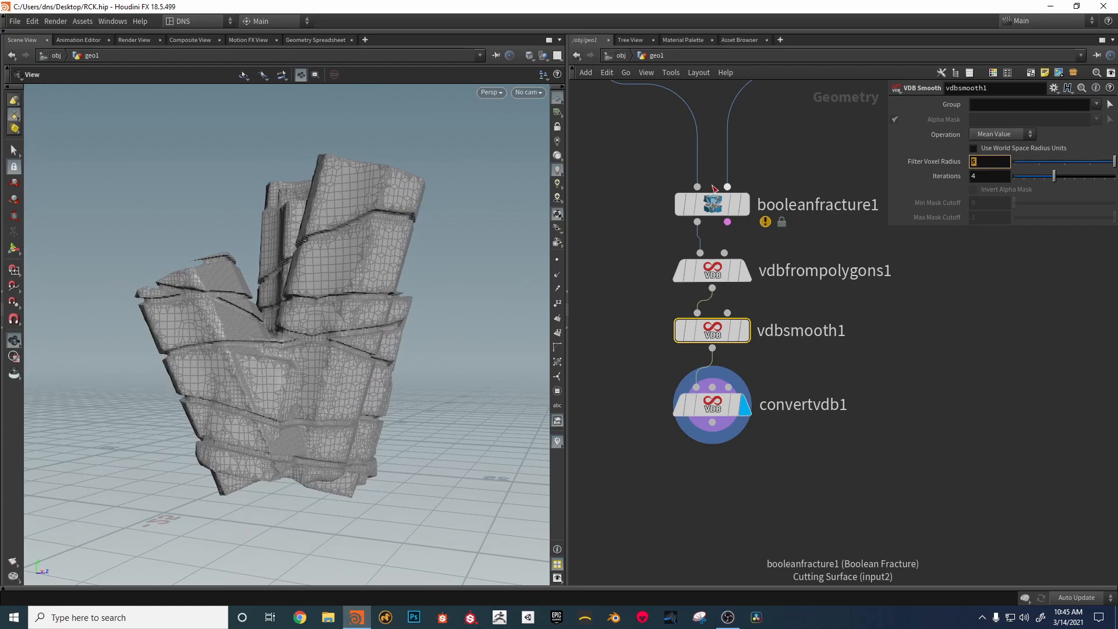
{"action": "type", "text": "45"}
{"action": "key", "text": "Return"}
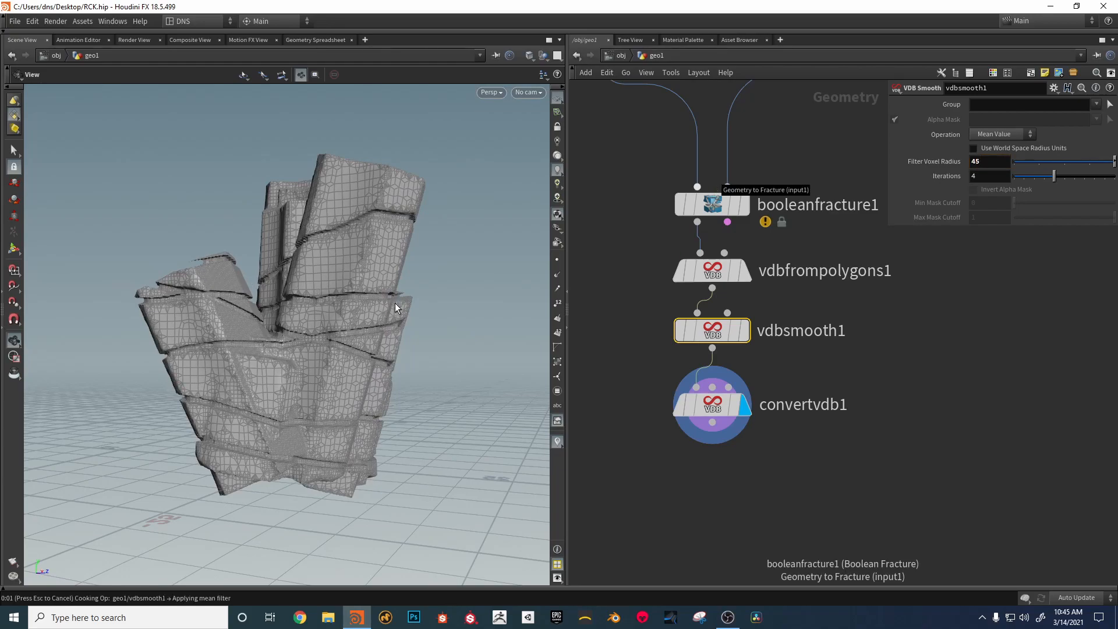
{"action": "left_click_drag", "start_coordinate": [395, 304], "coordinate": [402, 326]}
{"action": "left_click_drag", "start_coordinate": [1053, 161], "coordinate": [1108, 165]}
{"action": "left_click_drag", "start_coordinate": [441, 297], "coordinate": [376, 366]}
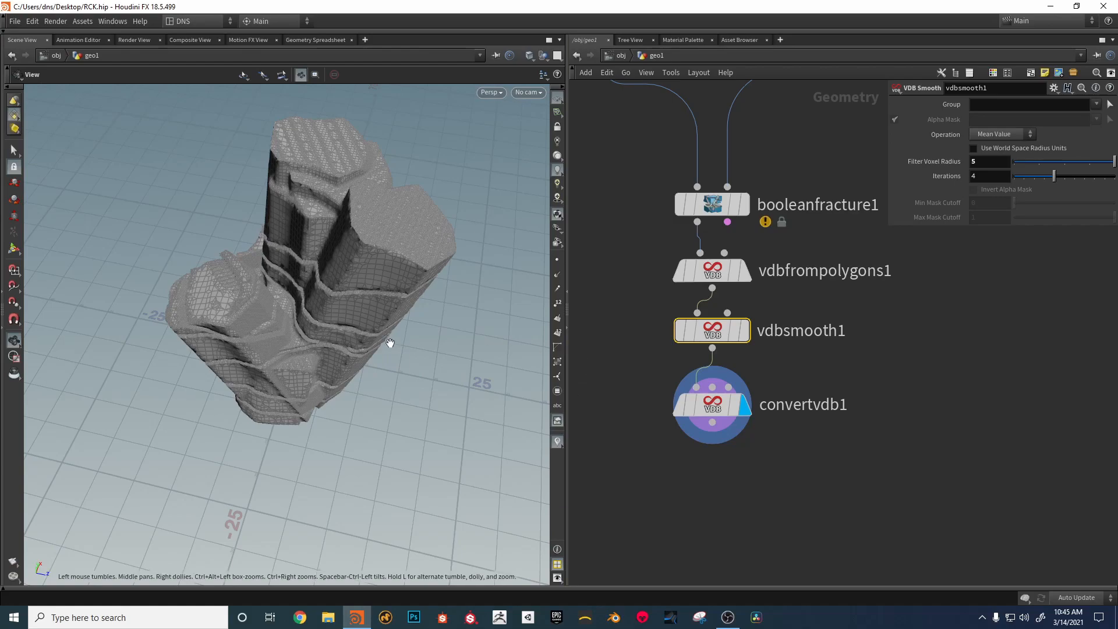
Step: Shift the three VDB nodes down and insert a Mountain node between booleanfracture1 and vdbfrompolygons1
{"action": "middle_click_drag", "start_coordinate": [636, 300], "coordinate": [637, 338]}
{"action": "left_click_drag", "start_coordinate": [646, 310], "coordinate": [837, 581]}
{"action": "left_click_drag", "start_coordinate": [771, 395], "coordinate": [772, 454]}
{"action": "mouse_move", "coordinate": [796, 366]}
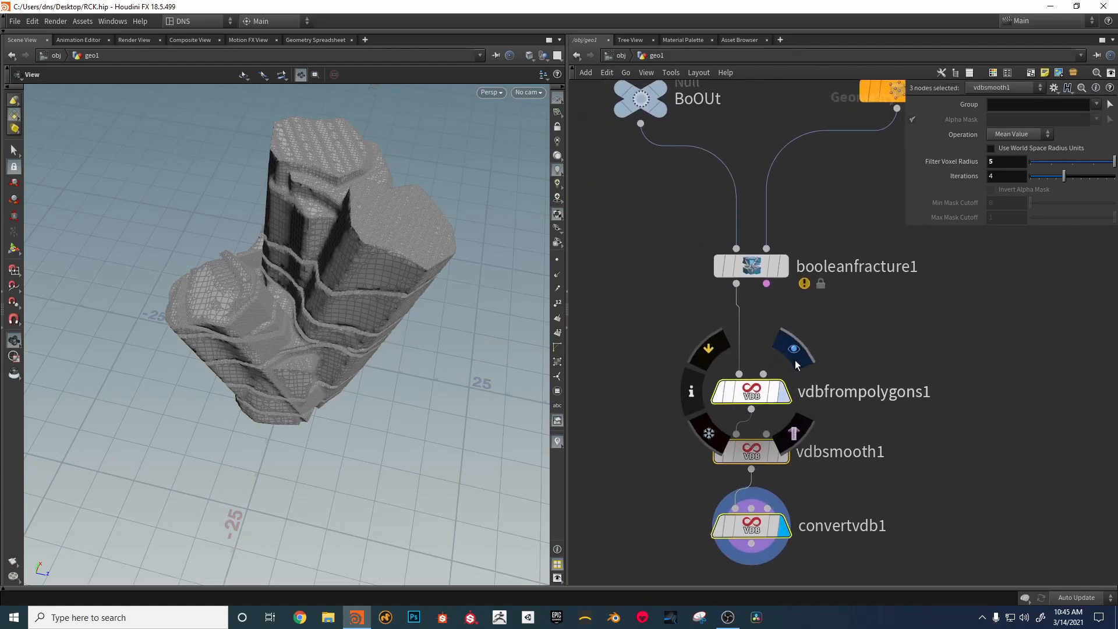
{"action": "key", "text": "Tab"}
{"action": "type", "text": "mou"}
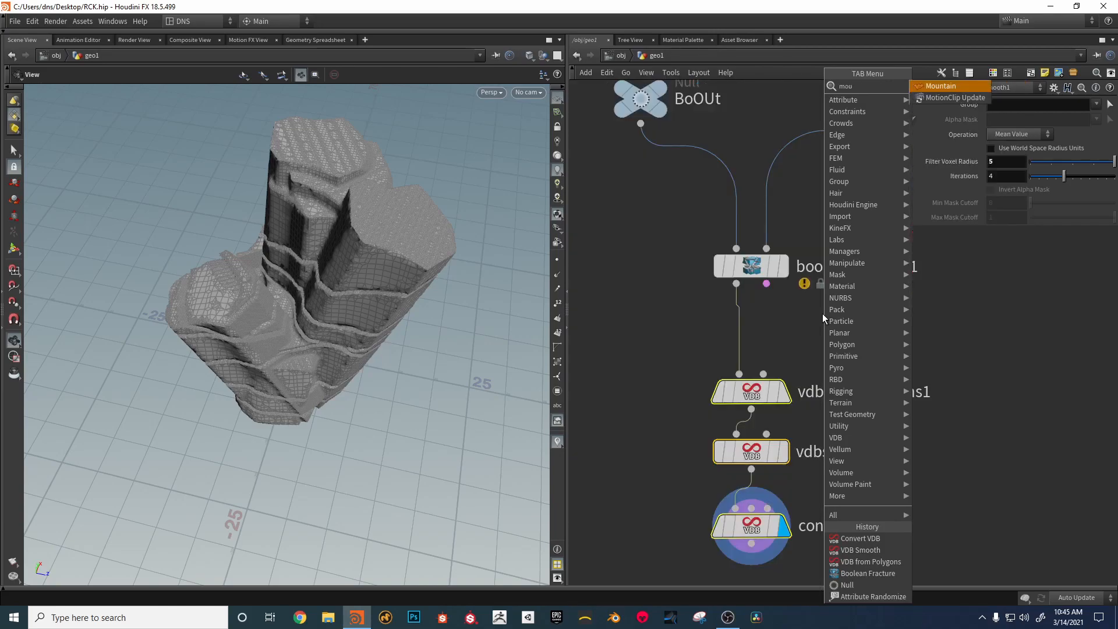
{"action": "left_click", "coordinate": [939, 89]}
{"action": "left_click", "coordinate": [816, 323]}
{"action": "left_click_drag", "start_coordinate": [822, 331], "coordinate": [787, 345]}
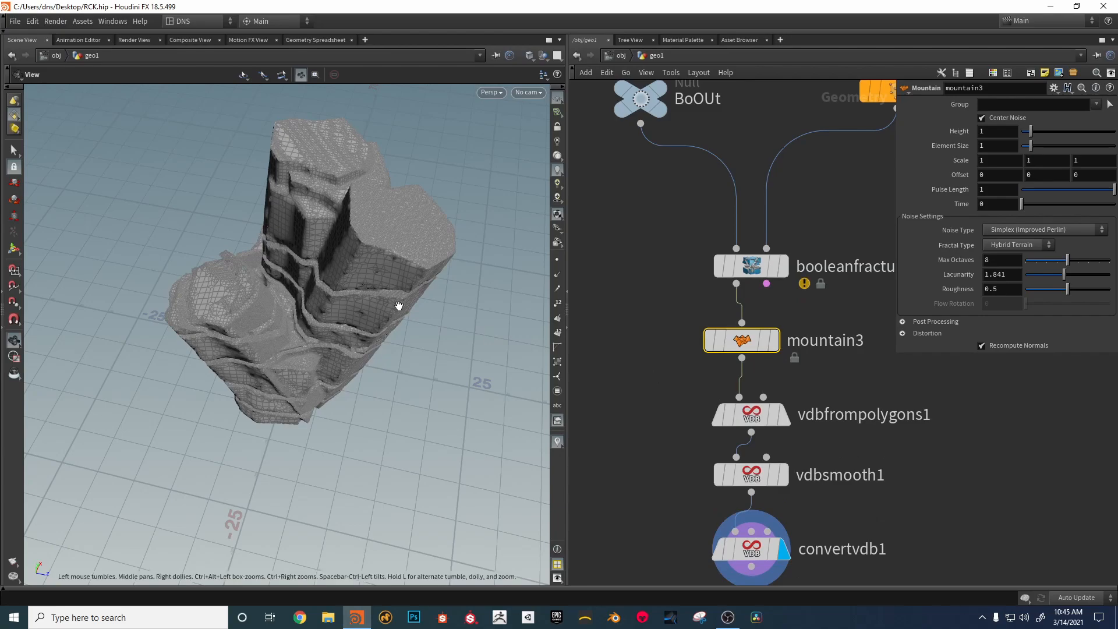
Step: Display mountain3 and strengthen its displacement with an element size of 32.7 and a greater height
{"action": "left_click_drag", "start_coordinate": [400, 309], "coordinate": [370, 228]}
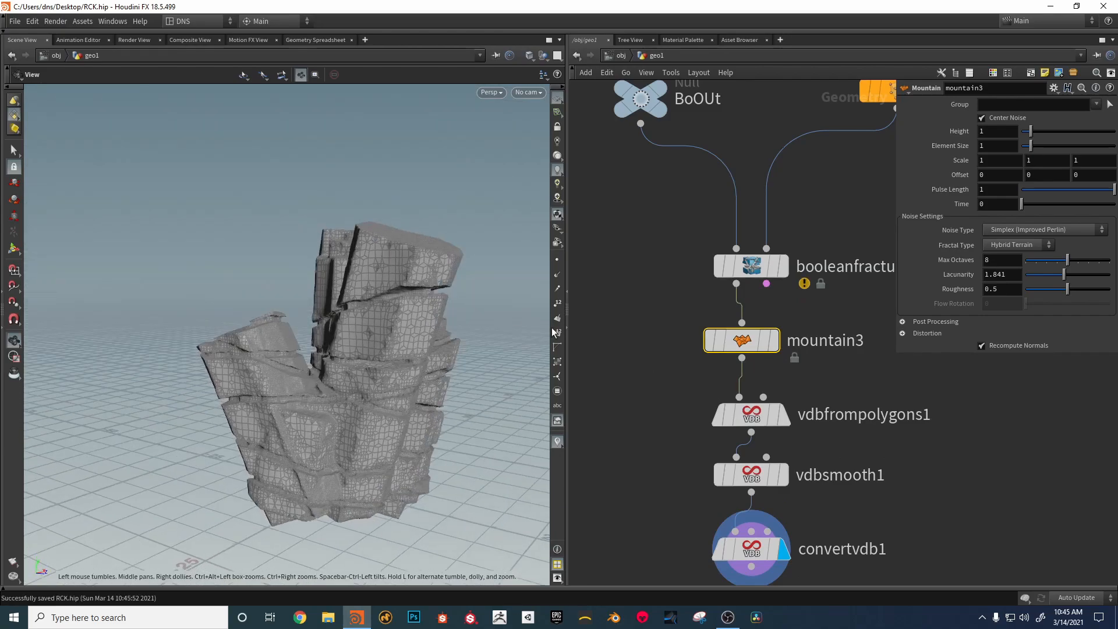
{"action": "left_click", "coordinate": [773, 340]}
{"action": "left_click_drag", "start_coordinate": [1033, 135], "coordinate": [1117, 158]}
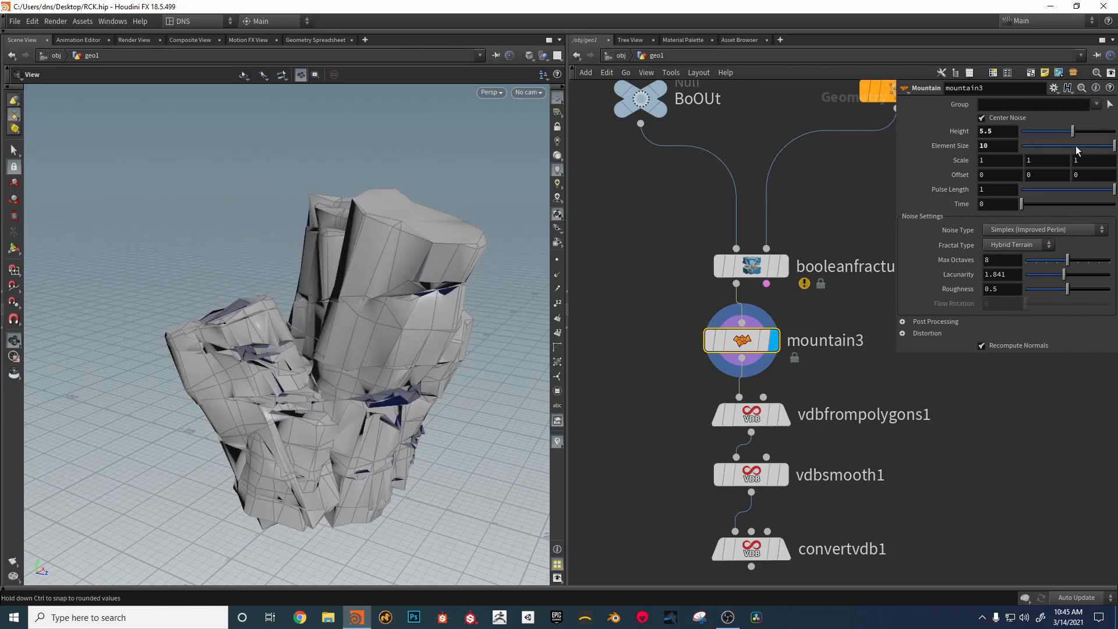
{"action": "mouse_move", "coordinate": [1016, 148]}
{"action": "middle_mouse_down"}
{"action": "mouse_move", "coordinate": [686, 125]}
{"action": "mouse_move", "coordinate": [998, 156]}
{"action": "middle_mouse_up"}
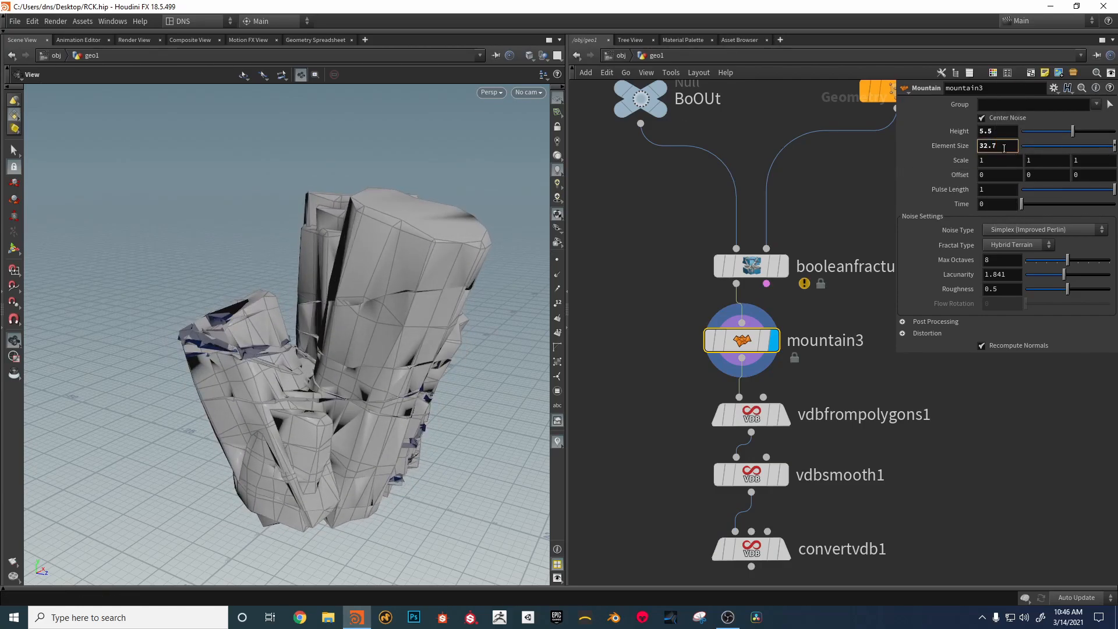
{"action": "left_click_drag", "start_coordinate": [1073, 132], "coordinate": [1115, 132]}
{"action": "left_click_drag", "start_coordinate": [396, 309], "coordinate": [419, 326]}
Step: Move the VDB nodes down and insert a Smooth node, displayed, between mountain3 and vdbfrompolygons1
{"action": "middle_click_drag", "start_coordinate": [679, 404], "coordinate": [627, 284]}
{"action": "left_click_drag", "start_coordinate": [627, 282], "coordinate": [750, 431]}
{"action": "left_click_drag", "start_coordinate": [708, 355], "coordinate": [708, 430]}
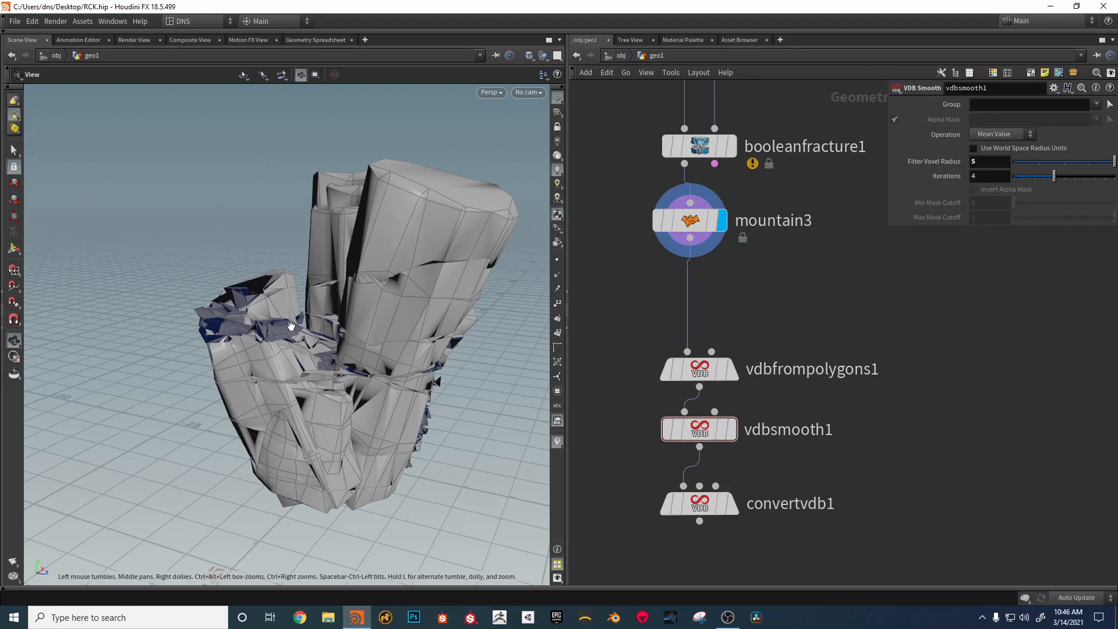
{"action": "key", "text": "Tab"}
{"action": "type", "text": "sm"}
{"action": "left_click", "coordinate": [820, 85]}
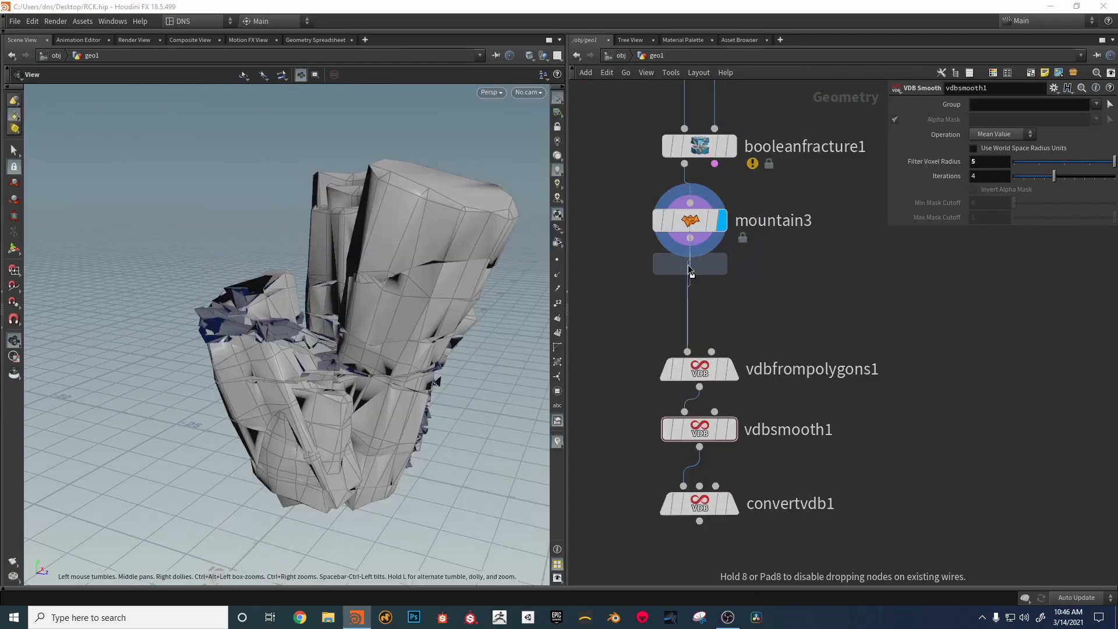
{"action": "left_click", "coordinate": [690, 271]}
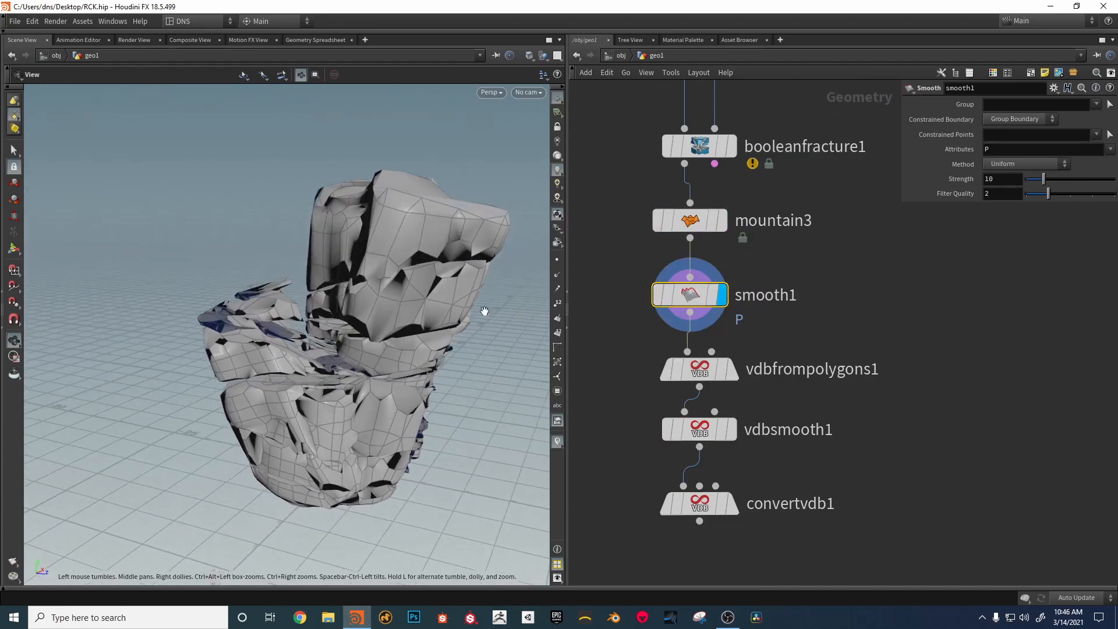
Step: Set the Smooth node's strength to 1
{"action": "left_click_drag", "start_coordinate": [1044, 185], "coordinate": [1027, 191]}
{"action": "left_click_drag", "start_coordinate": [428, 280], "coordinate": [292, 318]}
{"action": "middle_click_drag", "start_coordinate": [816, 246], "coordinate": [811, 296]}
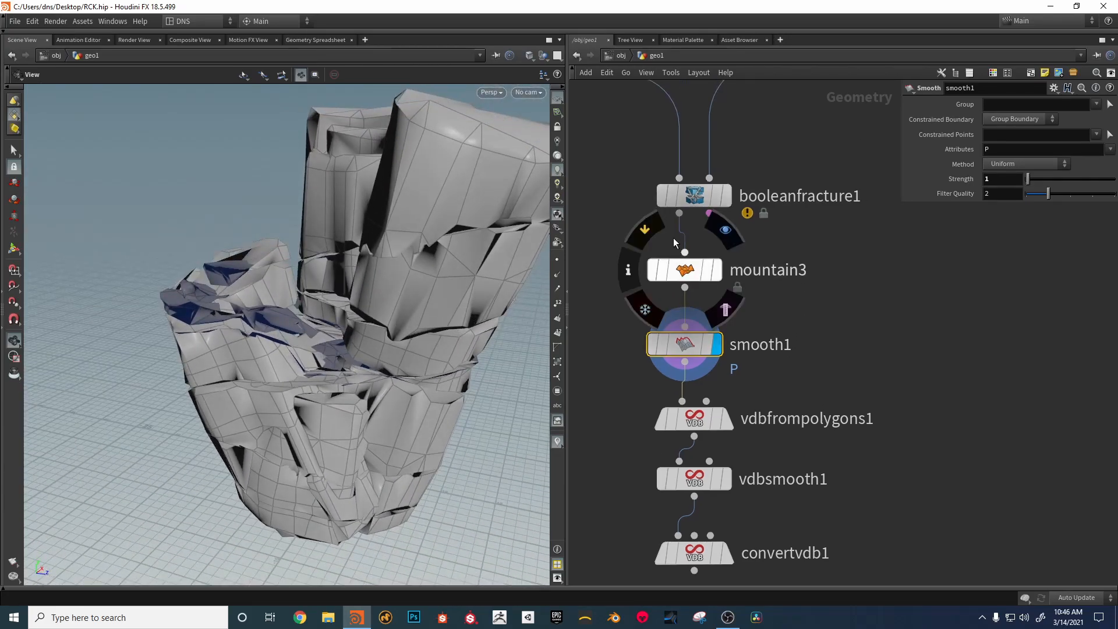
Step: Bypass the mountain3 node and display the output of convertvdb1
{"action": "left_click", "coordinate": [655, 272]}
{"action": "left_click_drag", "start_coordinate": [438, 287], "coordinate": [407, 262]}
{"action": "middle_click_drag", "start_coordinate": [785, 372], "coordinate": [759, 271]}
{"action": "middle_click_drag", "start_coordinate": [879, 534], "coordinate": [898, 441]}
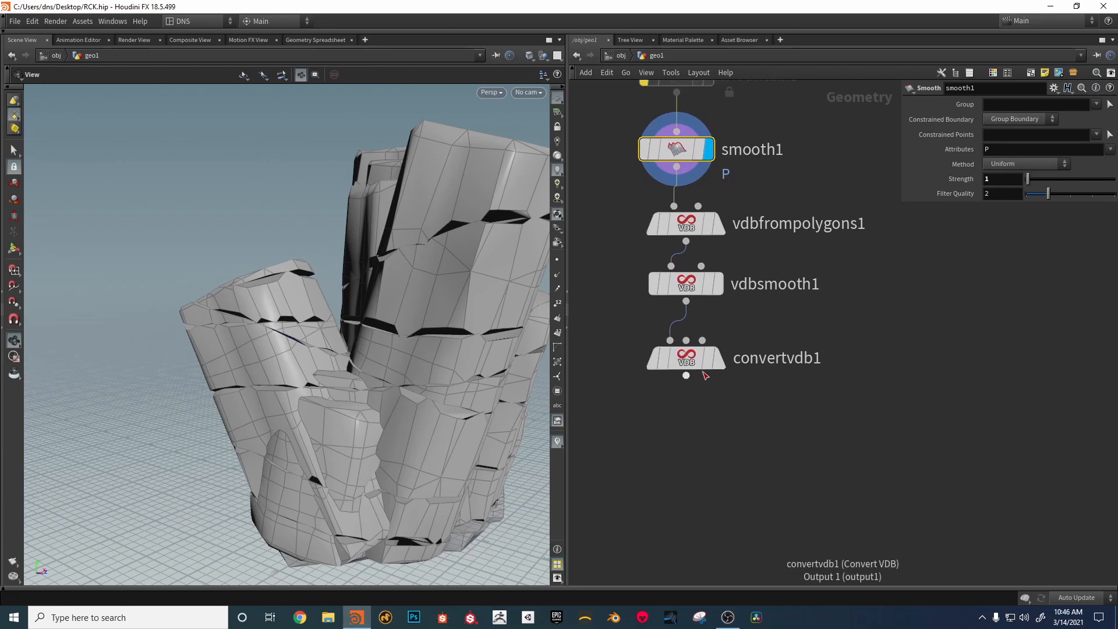
{"action": "mouse_move", "coordinate": [722, 367]}
{"action": "left_click_drag", "start_coordinate": [464, 319], "coordinate": [499, 316]}
{"action": "middle_click_drag", "start_coordinate": [835, 295], "coordinate": [852, 380]}
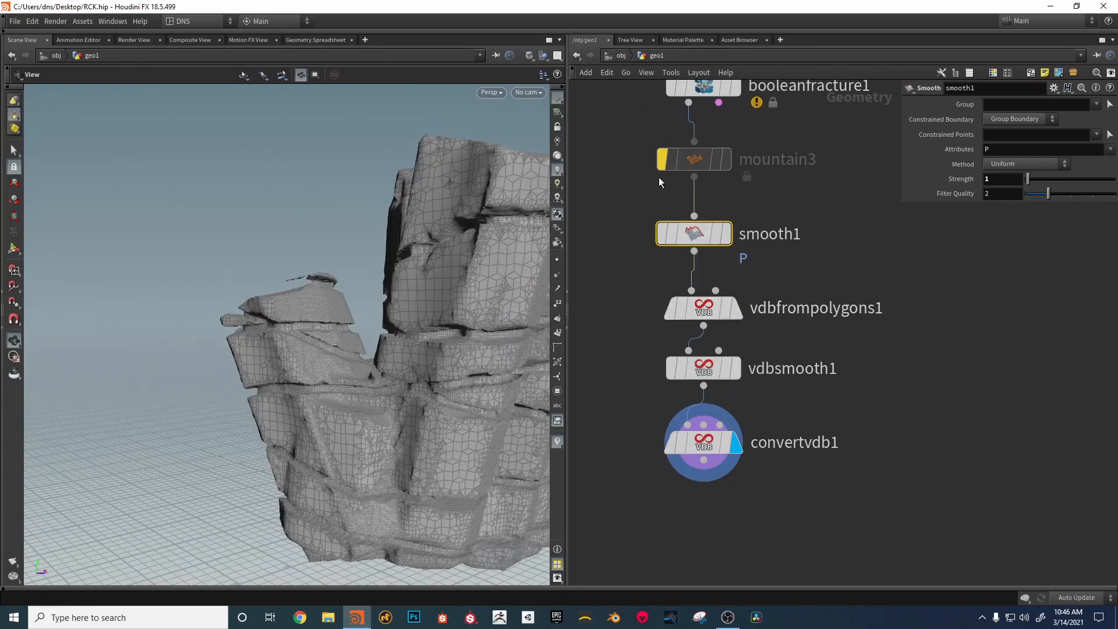
Step: Re-enable the bypassed mountain3 node
{"action": "mouse_move", "coordinate": [664, 163]}
{"action": "left_click_drag", "start_coordinate": [448, 313], "coordinate": [541, 291]}
{"action": "left_click", "coordinate": [684, 163]}
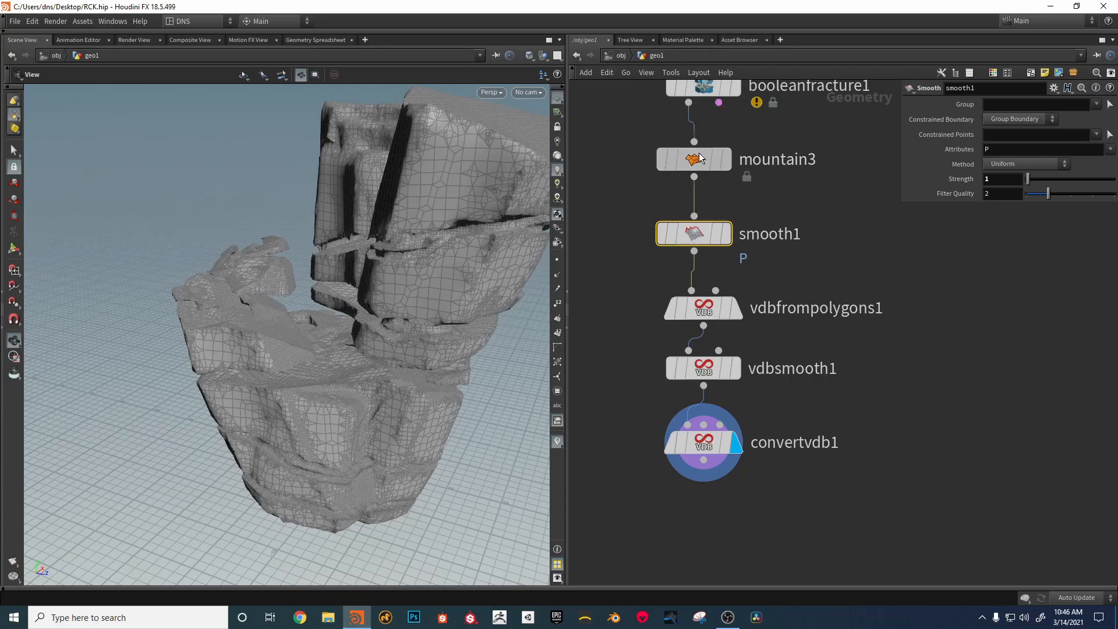
Step: Try deleting mountain3 from the network, inspect the rock without it and undo the deletion
{"action": "key", "text": "Delete"}
{"action": "left_click_drag", "start_coordinate": [487, 325], "coordinate": [385, 206]}
{"action": "middle_click_drag", "start_coordinate": [844, 164], "coordinate": [824, 280]}
{"action": "key", "text": "ctrl+z"}
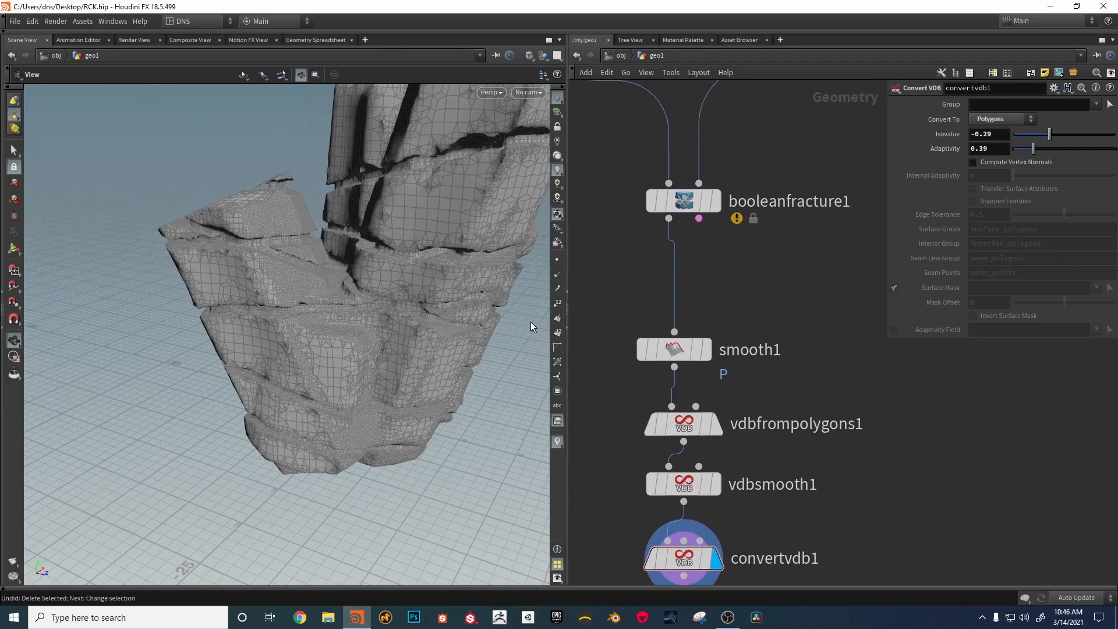
{"action": "left_click_drag", "start_coordinate": [412, 319], "coordinate": [379, 381]}
Step: Move smooth1 slightly aside in the network and bypass it
{"action": "left_click_drag", "start_coordinate": [674, 352], "coordinate": [731, 364]}
{"action": "left_click", "coordinate": [697, 360]}
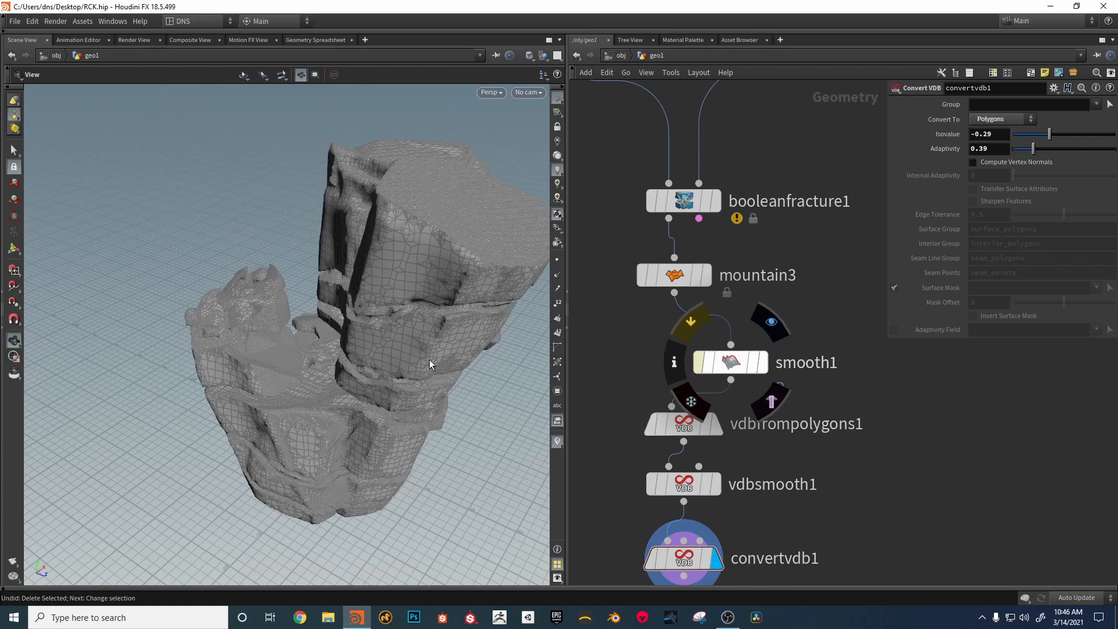
{"action": "left_click_drag", "start_coordinate": [419, 324], "coordinate": [466, 317]}
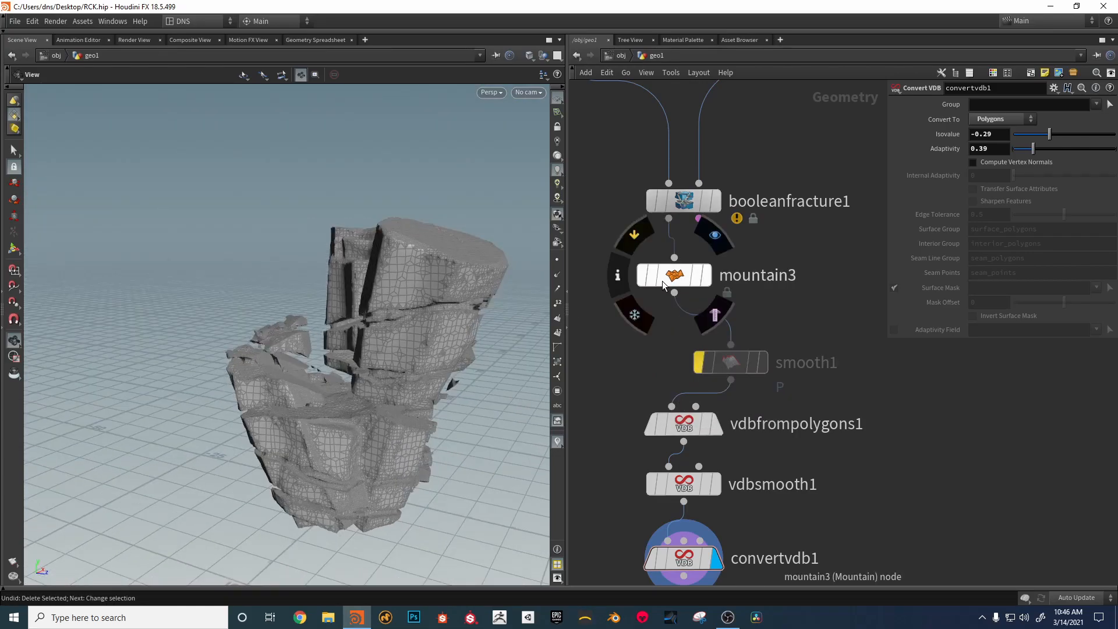
Step: Reduce the noise height of mountain3 to 2
{"action": "left_click", "coordinate": [662, 281]}
{"action": "left_click_drag", "start_coordinate": [1088, 140], "coordinate": [1076, 142]}
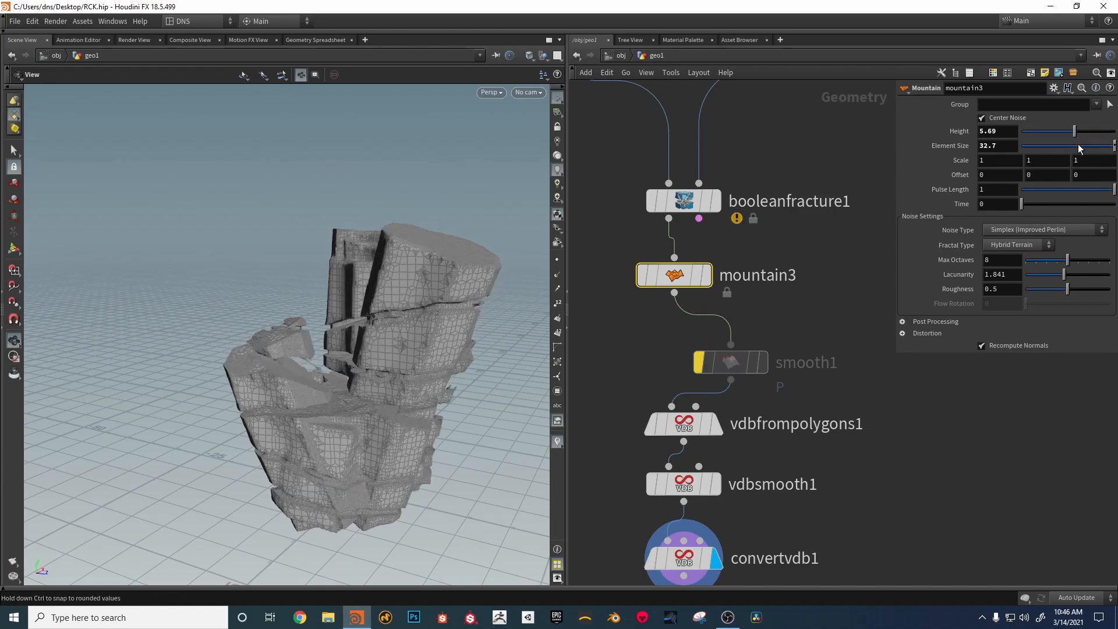
{"action": "left_click_drag", "start_coordinate": [1041, 133], "coordinate": [1040, 132]}
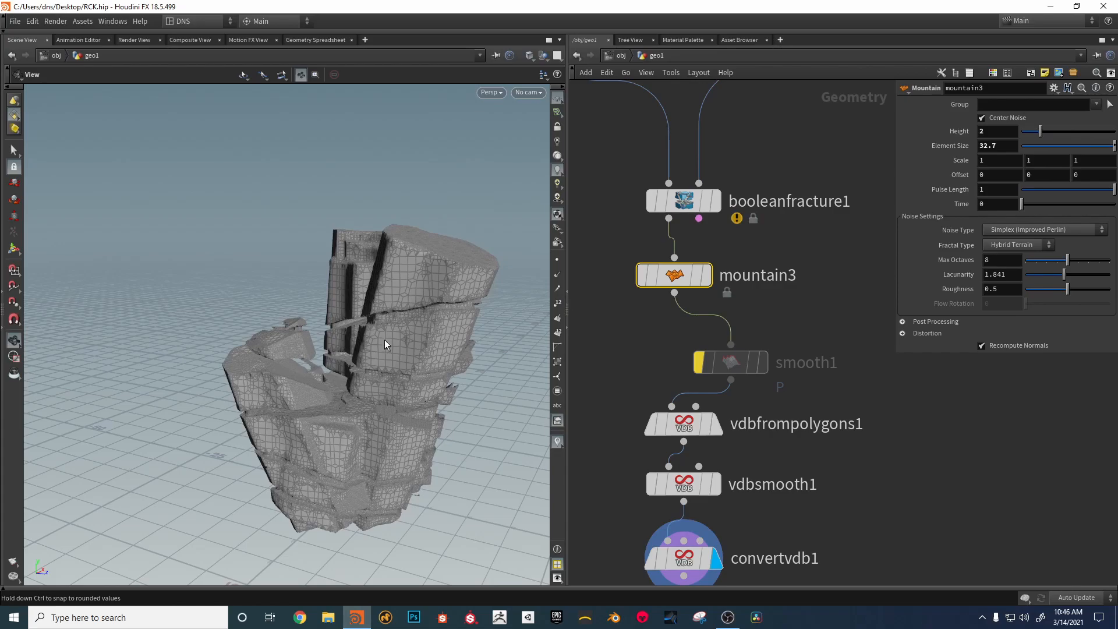
{"action": "left_click_drag", "start_coordinate": [415, 337], "coordinate": [326, 354]}
{"action": "left_click_drag", "start_coordinate": [480, 263], "coordinate": [379, 322]}
Step: Set the voxel size of vdbfrompolygons1 to 0.2
{"action": "middle_click_drag", "start_coordinate": [677, 385], "coordinate": [663, 293]}
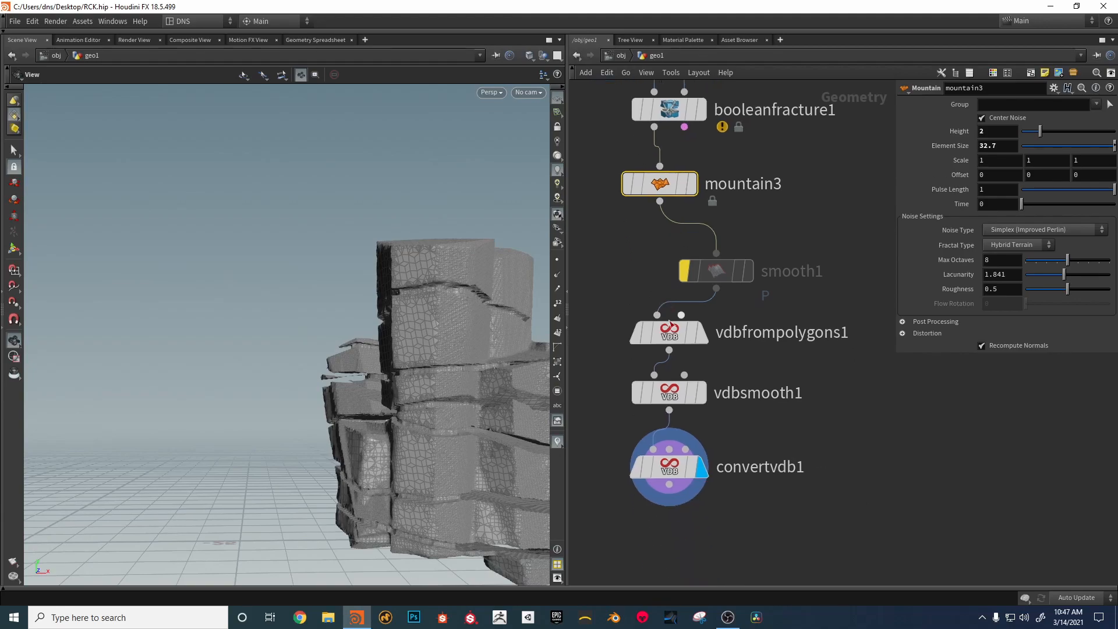
{"action": "left_click", "coordinate": [669, 332]}
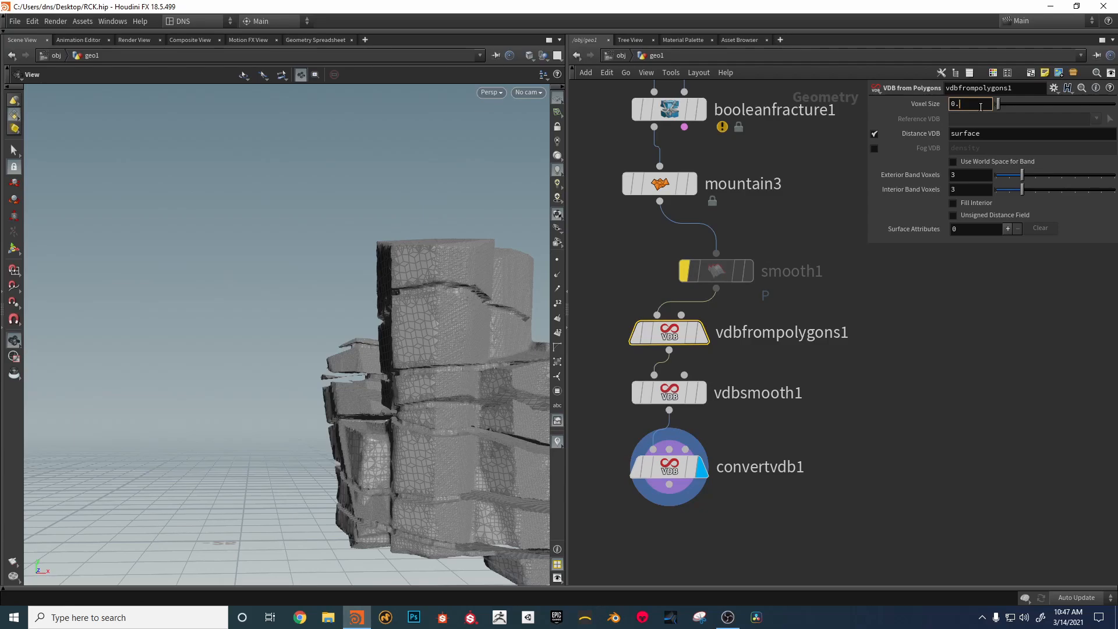
{"action": "left_click_drag", "start_coordinate": [364, 314], "coordinate": [434, 431]}
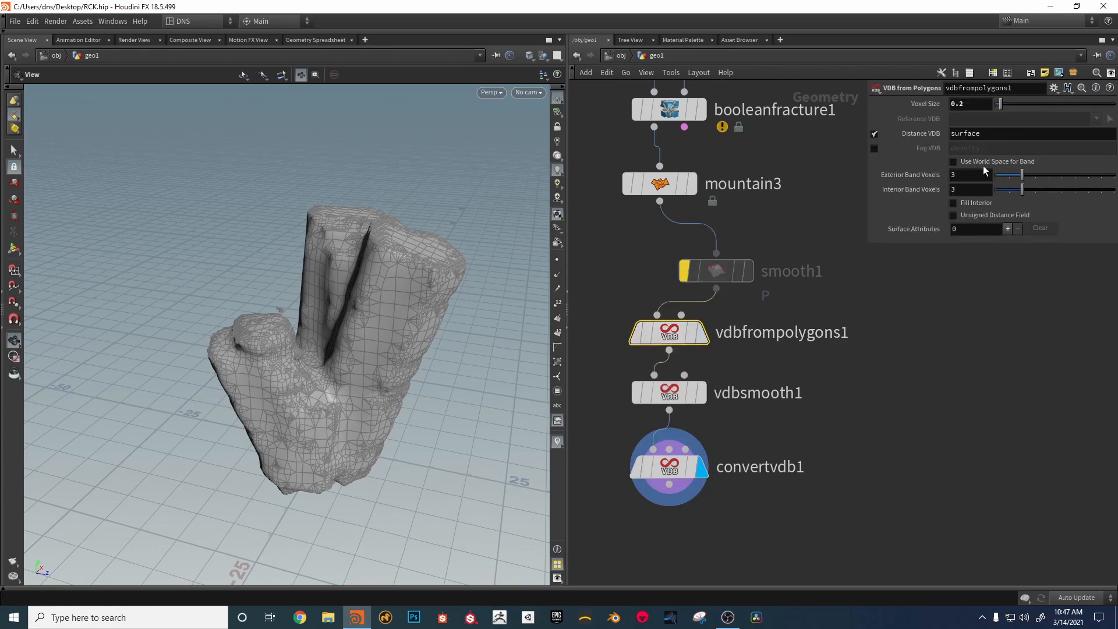
Step: Set the voxel size of vdbfrompolygons1 to 0.13 and check the rock's finer detail
{"action": "left_click_drag", "start_coordinate": [1001, 108], "coordinate": [997, 110]}
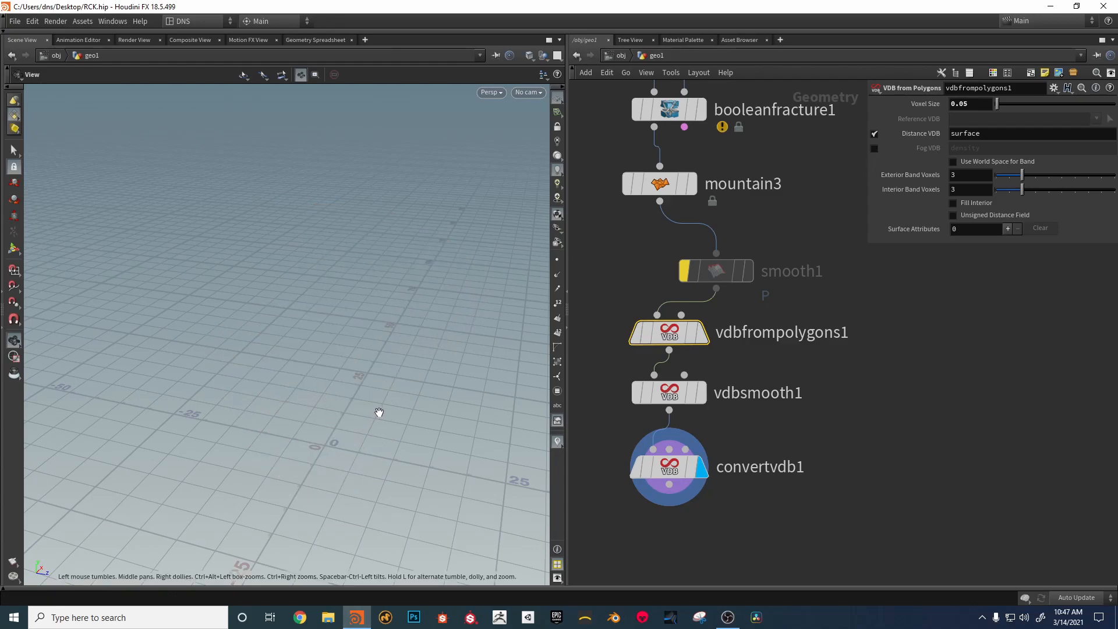
{"action": "left_click_drag", "start_coordinate": [393, 413], "coordinate": [726, 299]}
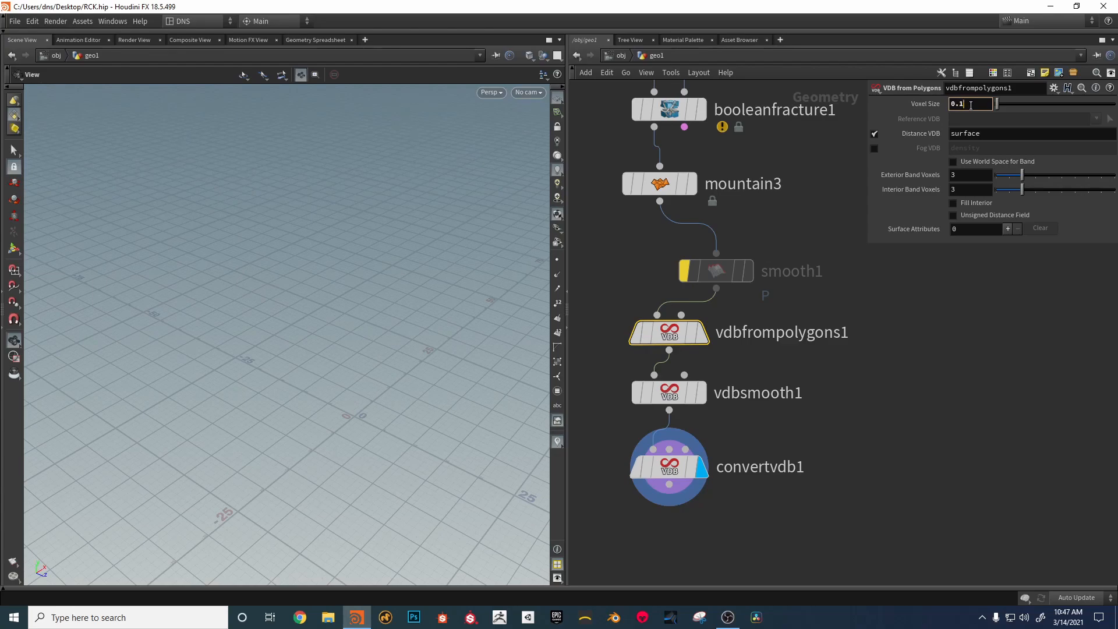
{"action": "left_click_drag", "start_coordinate": [505, 398], "coordinate": [489, 299]}
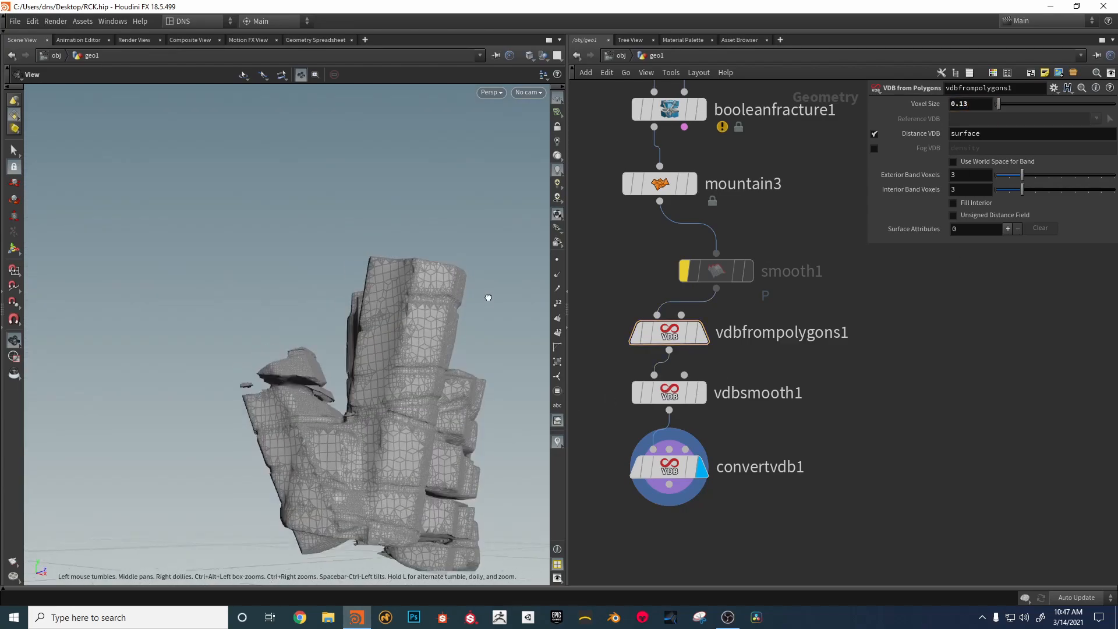
{"action": "right_click_drag", "start_coordinate": [490, 300], "coordinate": [427, 384]}
{"action": "left_click_drag", "start_coordinate": [427, 385], "coordinate": [458, 404]}
Step: Set the first Max Value component of attribrandomize1's rot attribute to -2.3 and inspect the changed fractures
{"action": "middle_click_drag", "start_coordinate": [837, 374], "coordinate": [858, 489]}
{"action": "mouse_move", "coordinate": [788, 250]}
{"action": "middle_mouse_down"}
{"action": "mouse_move", "coordinate": [818, 374]}
{"action": "mouse_move", "coordinate": [810, 482]}
{"action": "middle_mouse_up"}
{"action": "mouse_move", "coordinate": [827, 359]}
{"action": "middle_mouse_down"}
{"action": "mouse_move", "coordinate": [806, 361]}
{"action": "mouse_move", "coordinate": [793, 435]}
{"action": "middle_mouse_up"}
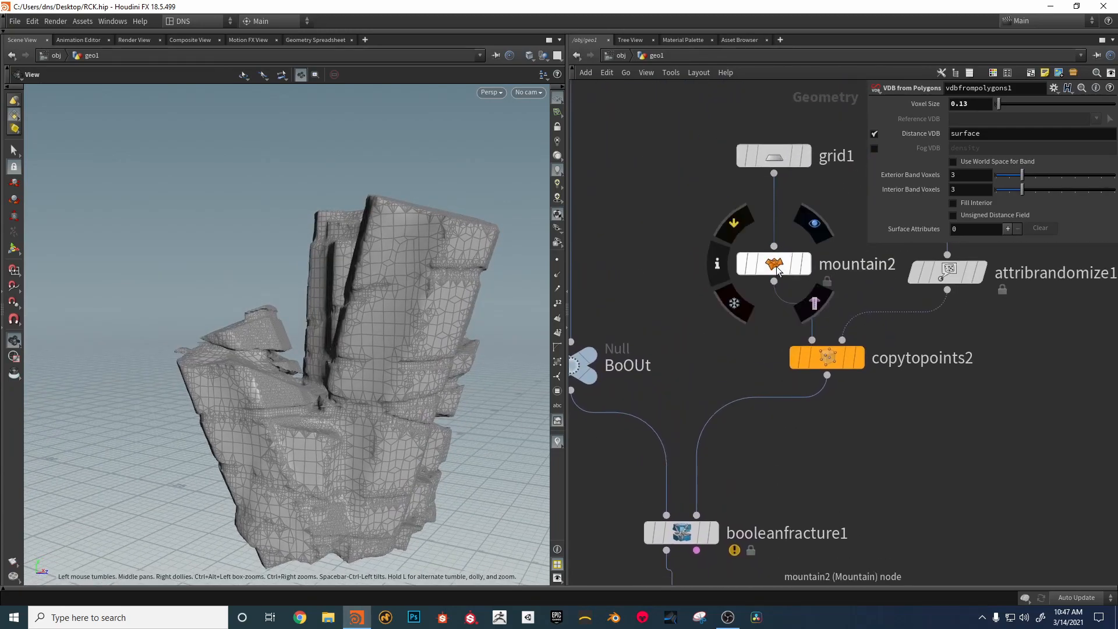
{"action": "middle_click_drag", "start_coordinate": [944, 280], "coordinate": [845, 397]}
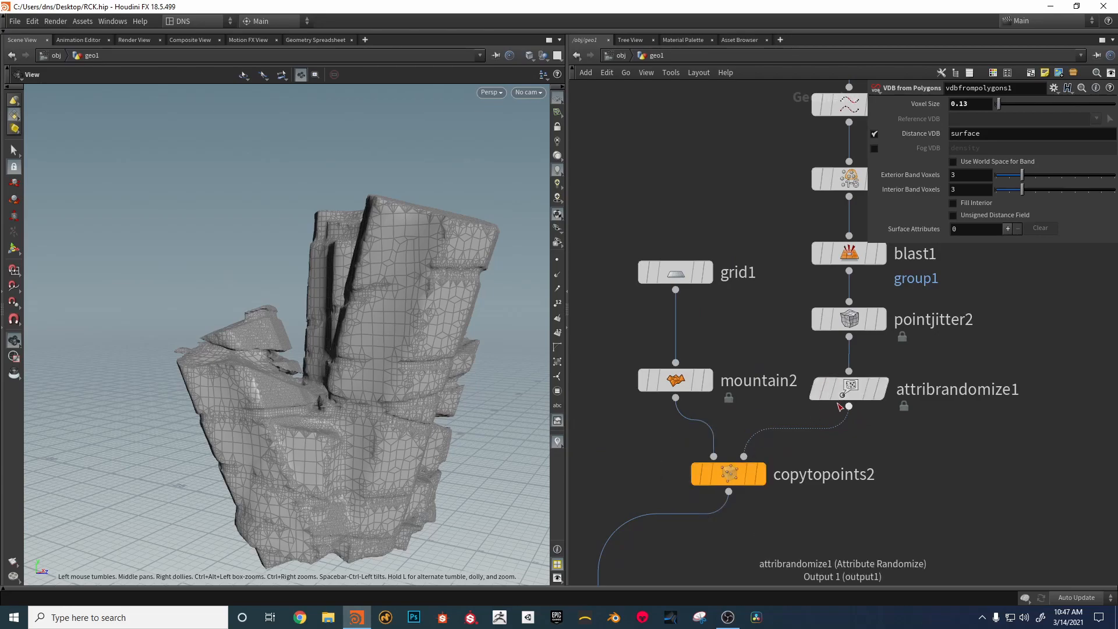
{"action": "left_click", "coordinate": [847, 394]}
{"action": "mouse_move", "coordinate": [965, 268]}
{"action": "middle_mouse_down"}
{"action": "mouse_move", "coordinate": [1033, 265]}
{"action": "mouse_move", "coordinate": [967, 268]}
{"action": "mouse_move", "coordinate": [977, 266]}
{"action": "middle_mouse_up"}
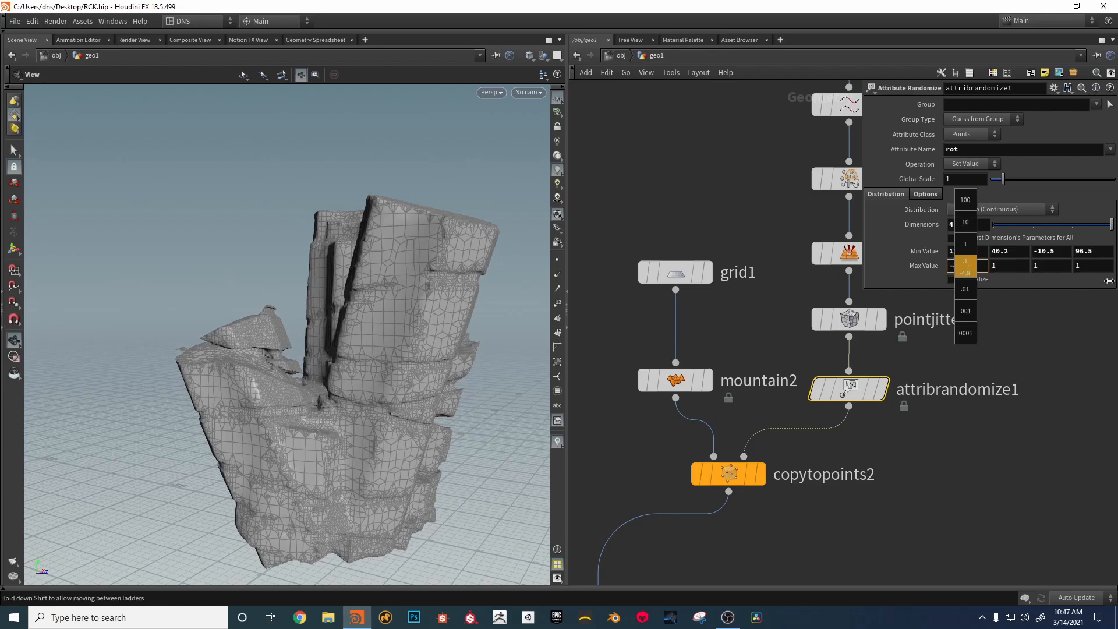
{"action": "middle_click_drag", "start_coordinate": [1110, 281], "coordinate": [970, 266]}
{"action": "left_click_drag", "start_coordinate": [353, 396], "coordinate": [143, 368]}
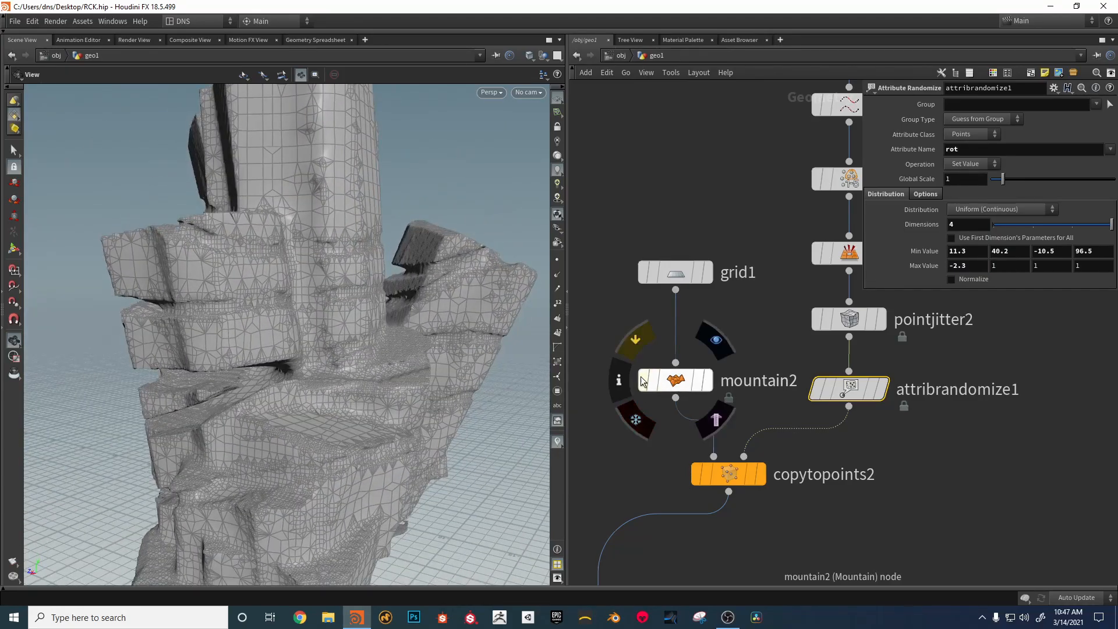
{"action": "left_click_drag", "start_coordinate": [318, 382], "coordinate": [460, 367]}
Step: Try bypassing mountain2 and inspect the rock without the noise on the cutting grids
{"action": "mouse_move", "coordinate": [641, 381]}
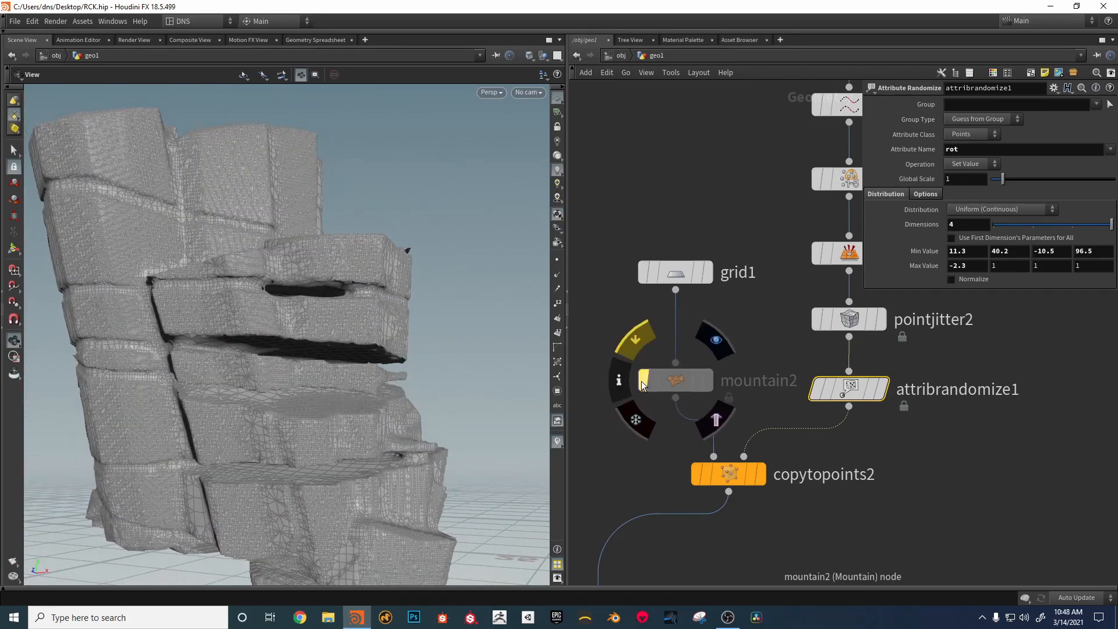
{"action": "left_click_drag", "start_coordinate": [379, 337], "coordinate": [332, 337]}
{"action": "right_click_drag", "start_coordinate": [332, 337], "coordinate": [337, 367]}
{"action": "left_click_drag", "start_coordinate": [337, 366], "coordinate": [318, 378]}
Step: Reduce the noise height of mountain3 to 1.06 and inspect the rock from another side
{"action": "middle_click_drag", "start_coordinate": [798, 514], "coordinate": [786, 394]}
{"action": "scroll", "coordinate": [756, 451], "scroll_direction": "down", "scroll_amount": 3}
{"action": "middle_click_drag", "start_coordinate": [670, 563], "coordinate": [749, 397]}
{"action": "scroll", "coordinate": [738, 467], "scroll_direction": "up", "scroll_amount": 1}
{"action": "left_click", "coordinate": [707, 406]}
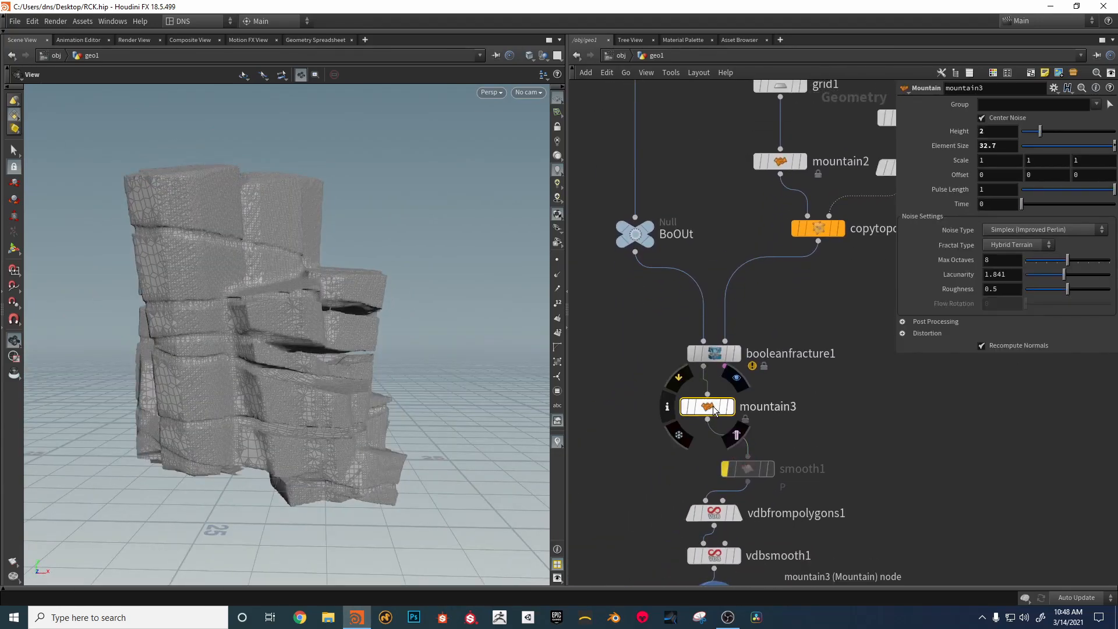
{"action": "left_click", "coordinate": [1024, 133]}
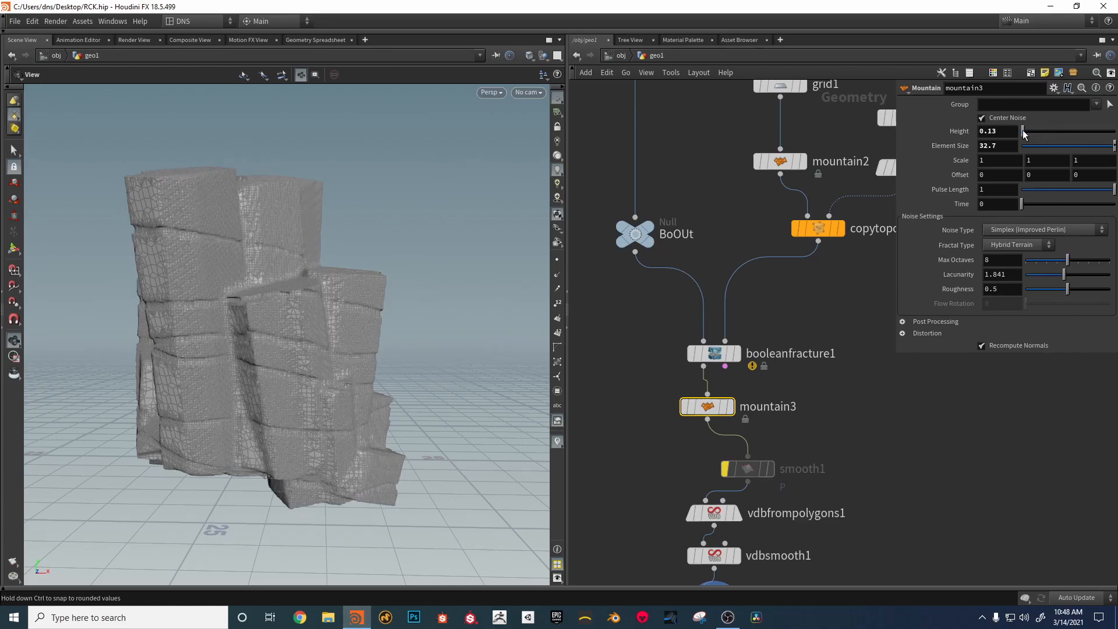
{"action": "left_click_drag", "start_coordinate": [1029, 134], "coordinate": [1031, 134]}
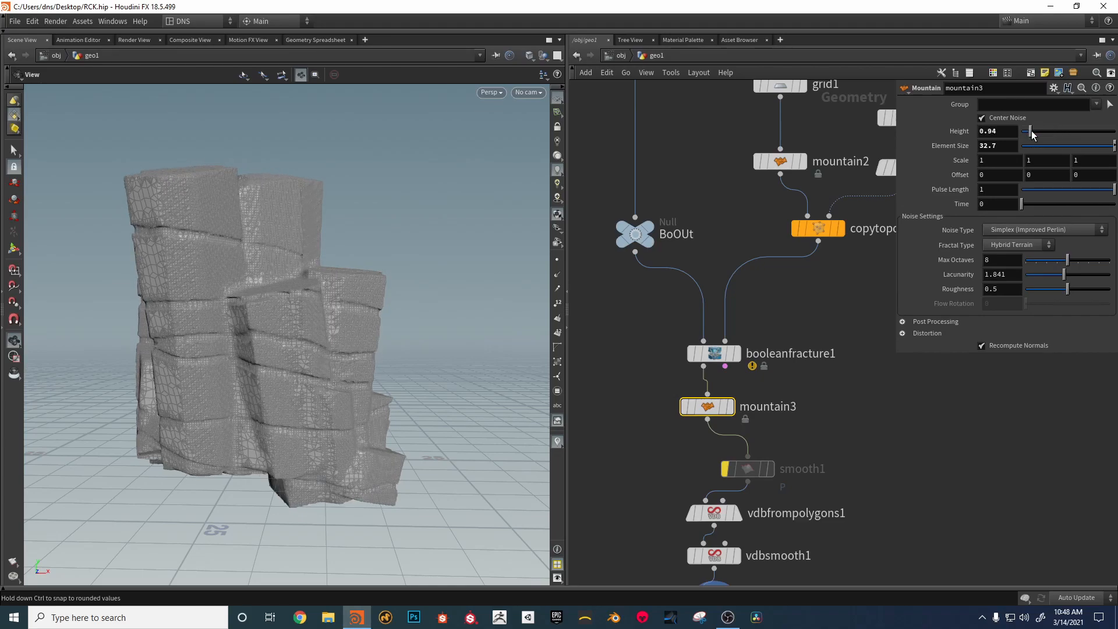
{"action": "left_click_drag", "start_coordinate": [408, 276], "coordinate": [156, 336]}
Step: Re-enable smooth1 and move it back in line beneath mountain3
{"action": "middle_click_drag", "start_coordinate": [908, 486], "coordinate": [900, 325]}
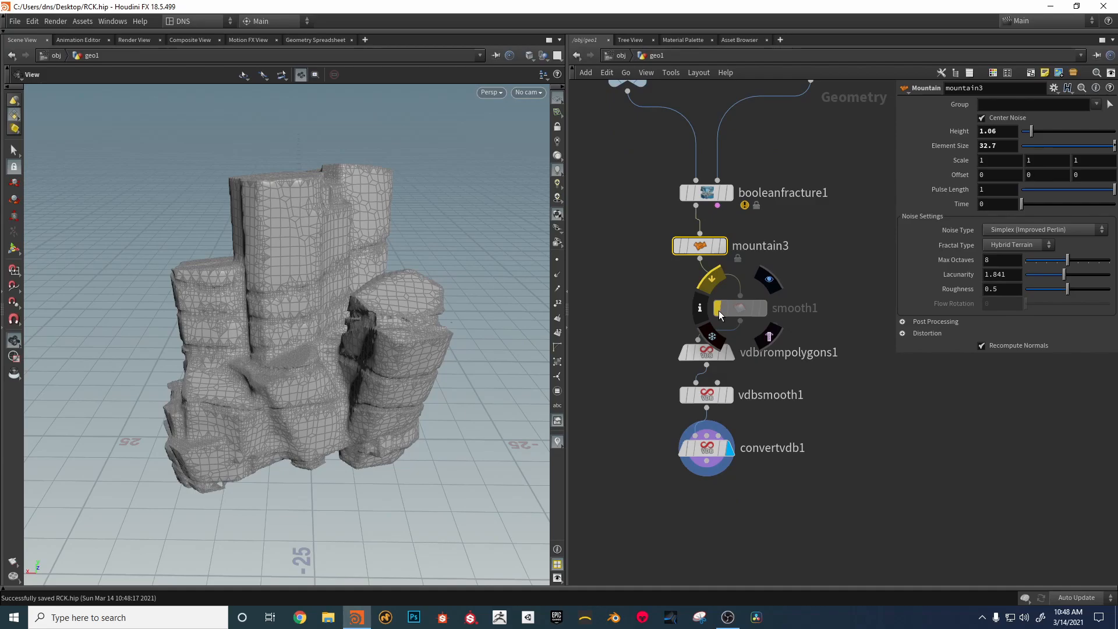
{"action": "left_click_drag", "start_coordinate": [332, 322], "coordinate": [361, 326]}
{"action": "left_click_drag", "start_coordinate": [732, 310], "coordinate": [691, 290]}
Step: Preview the output of vdbfrompolygons1, and return the display to convertvdb1 to inspect the smoothed rock
{"action": "left_click", "coordinate": [730, 357]}
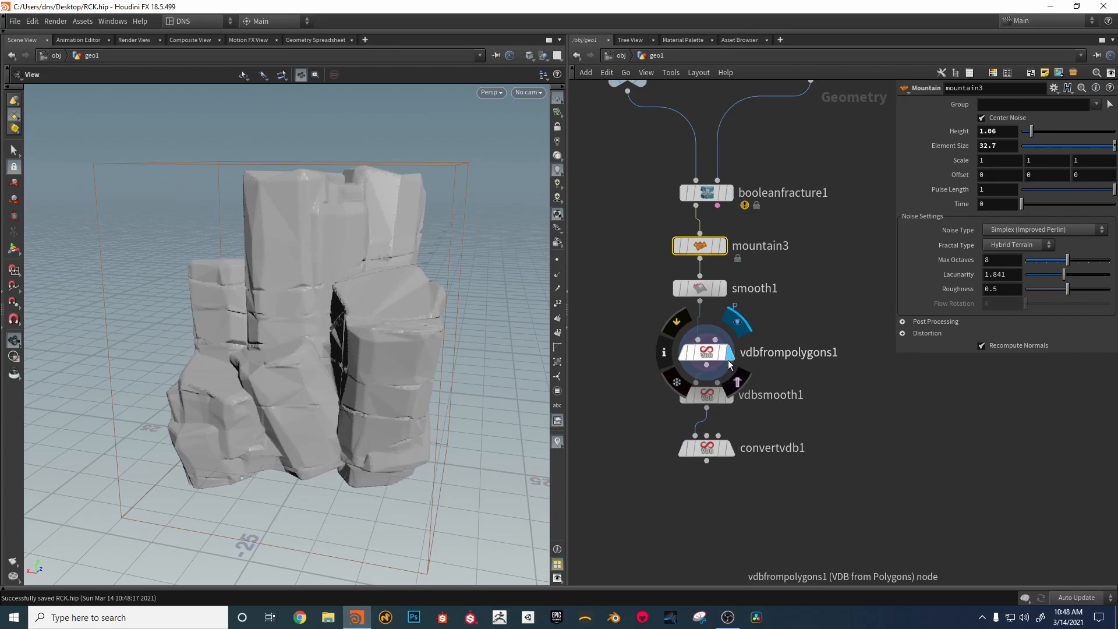
{"action": "left_click", "coordinate": [730, 448]}
{"action": "left_click_drag", "start_coordinate": [315, 341], "coordinate": [357, 327]}
Step: Check the geometry info of convertvdb1 and add a PolyReduce node after it
{"action": "scroll", "coordinate": [357, 327], "scroll_direction": "up", "scroll_amount": 1}
{"action": "middle_click_drag", "start_coordinate": [725, 515], "coordinate": [733, 446]}
{"action": "key", "text": "Tab"}
{"action": "left_click", "coordinate": [716, 453]}
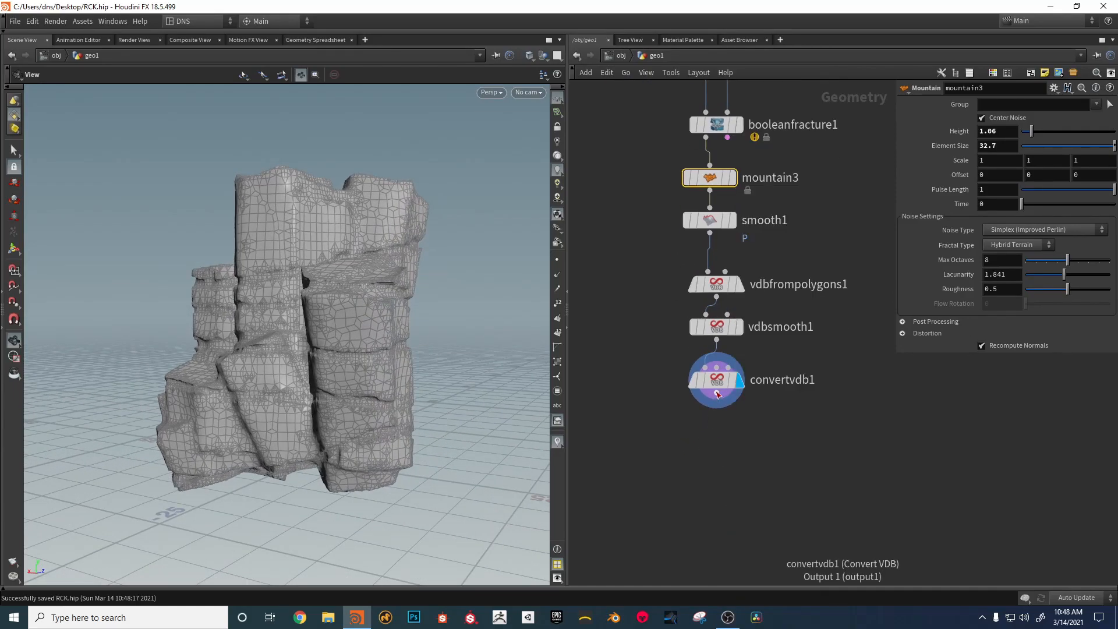
{"action": "middle_click", "coordinate": [720, 386]}
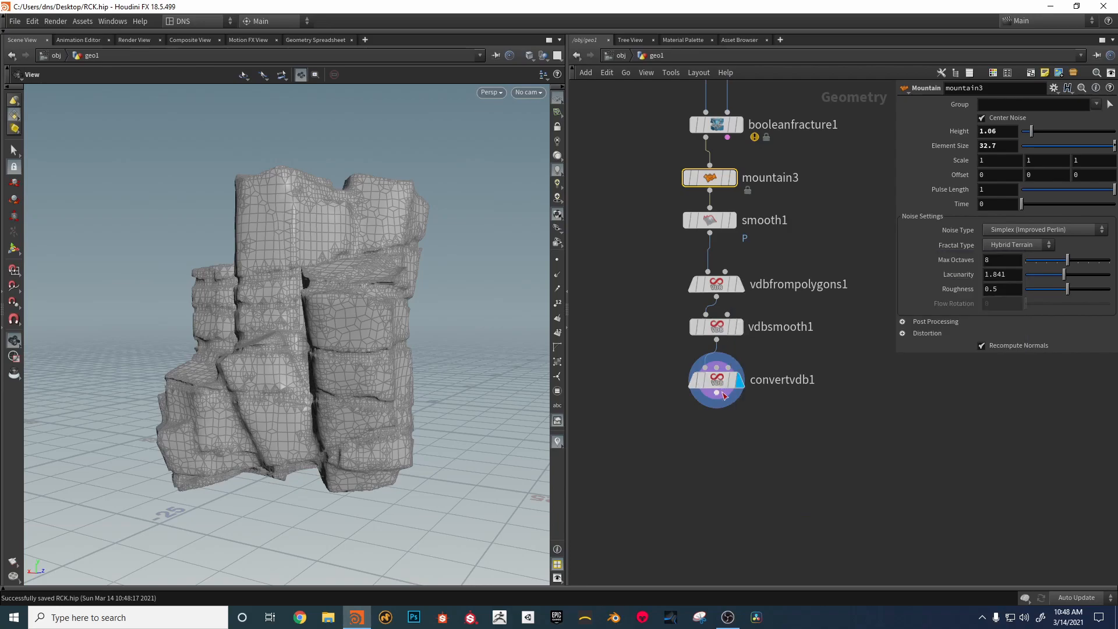
{"action": "key", "text": "Tab"}
{"action": "type", "text": "pre"}
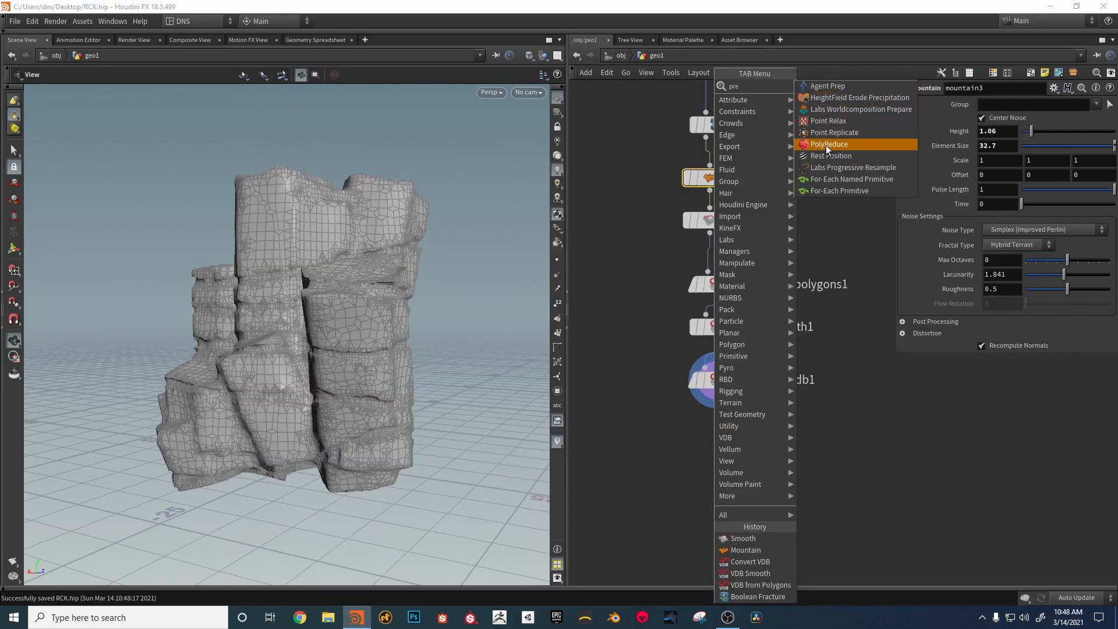
{"action": "left_click", "coordinate": [827, 144]}
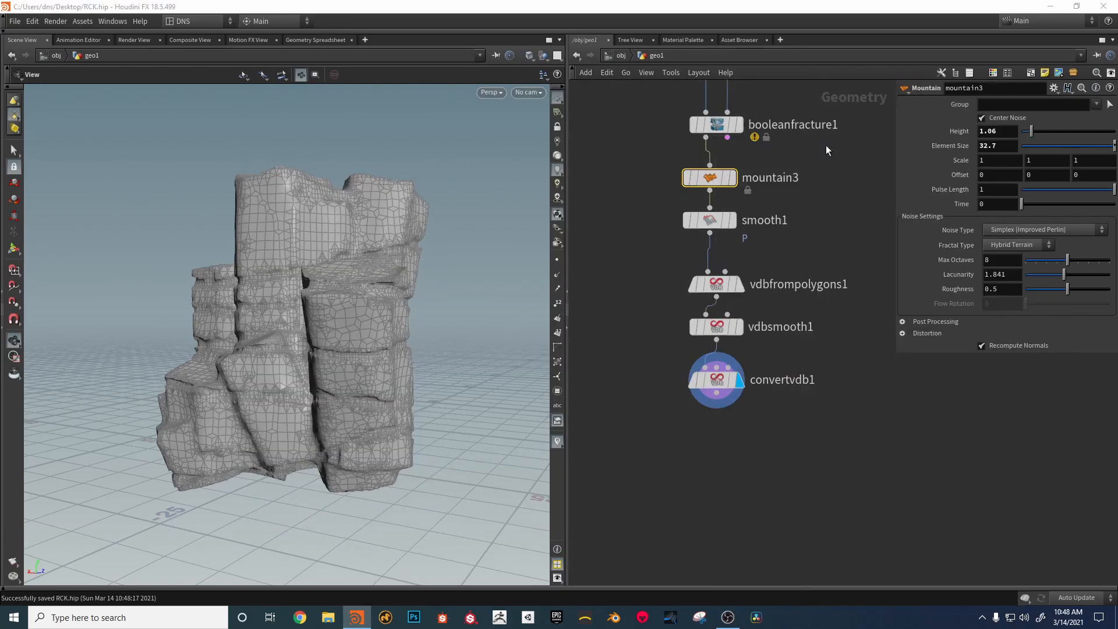
{"action": "left_click", "coordinate": [719, 435]}
{"action": "left_click_drag", "start_coordinate": [464, 355], "coordinate": [362, 351]}
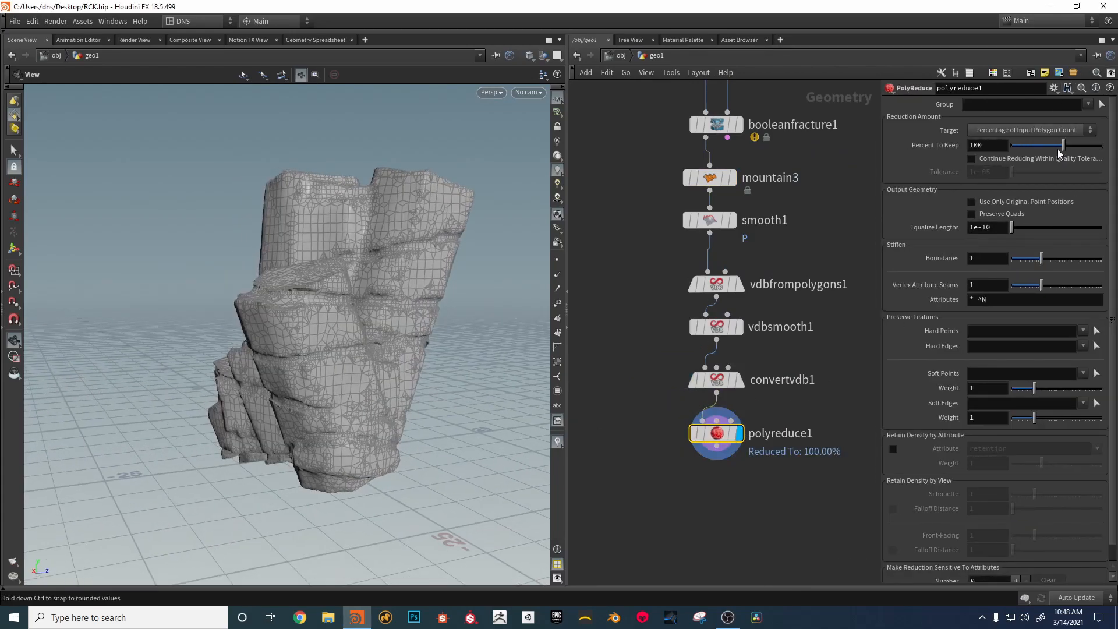
Step: Set polyreduce1 to keep 15.6 percent of the polygons and show the rock shaded without wireframe
{"action": "mouse_move", "coordinate": [1021, 154]}
{"action": "left_mouse_down"}
{"action": "mouse_move", "coordinate": [1046, 157]}
{"action": "mouse_move", "coordinate": [1026, 157]}
{"action": "left_mouse_up"}
{"action": "left_click_drag", "start_coordinate": [506, 340], "coordinate": [371, 382]}
{"action": "middle_click", "coordinate": [719, 432]}
{"action": "mouse_move", "coordinate": [381, 319]}
{"action": "left_mouse_down"}
{"action": "mouse_move", "coordinate": [342, 320]}
{"action": "mouse_move", "coordinate": [377, 375]}
{"action": "mouse_move", "coordinate": [277, 351]}
{"action": "mouse_move", "coordinate": [252, 322]}
{"action": "mouse_move", "coordinate": [428, 384]}
{"action": "left_mouse_up"}
{"action": "key", "text": "shift+w"}
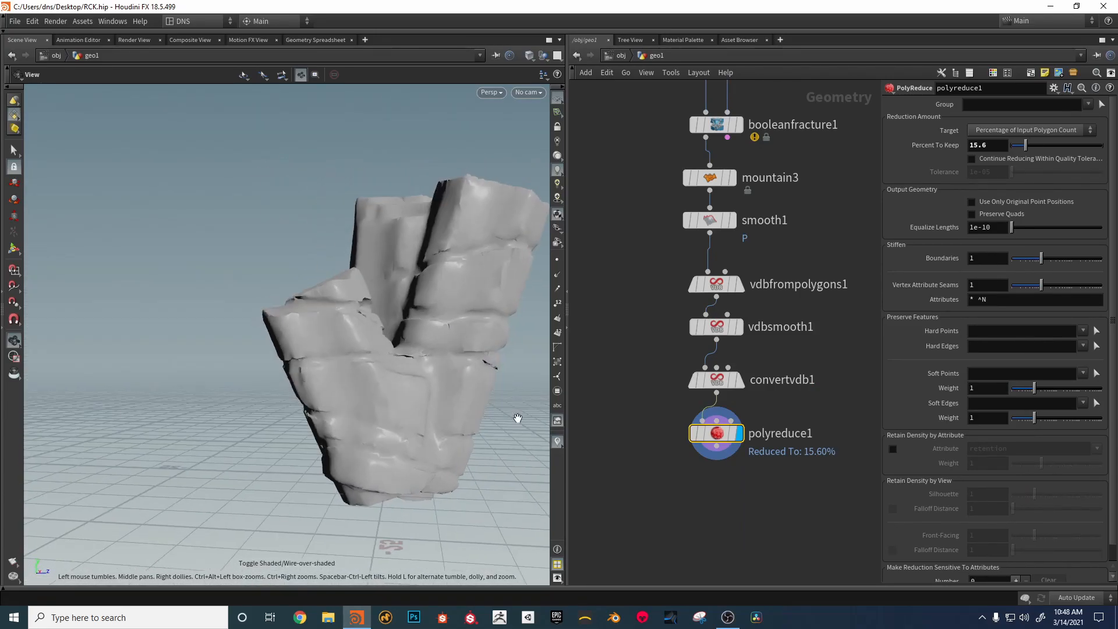
Step: Add a Labs Mesh Sharpen node after polyreduce1 with sharpening step size 0.013 and 229 iterations
{"action": "key", "text": "Tab"}
{"action": "type", "text": "s"}
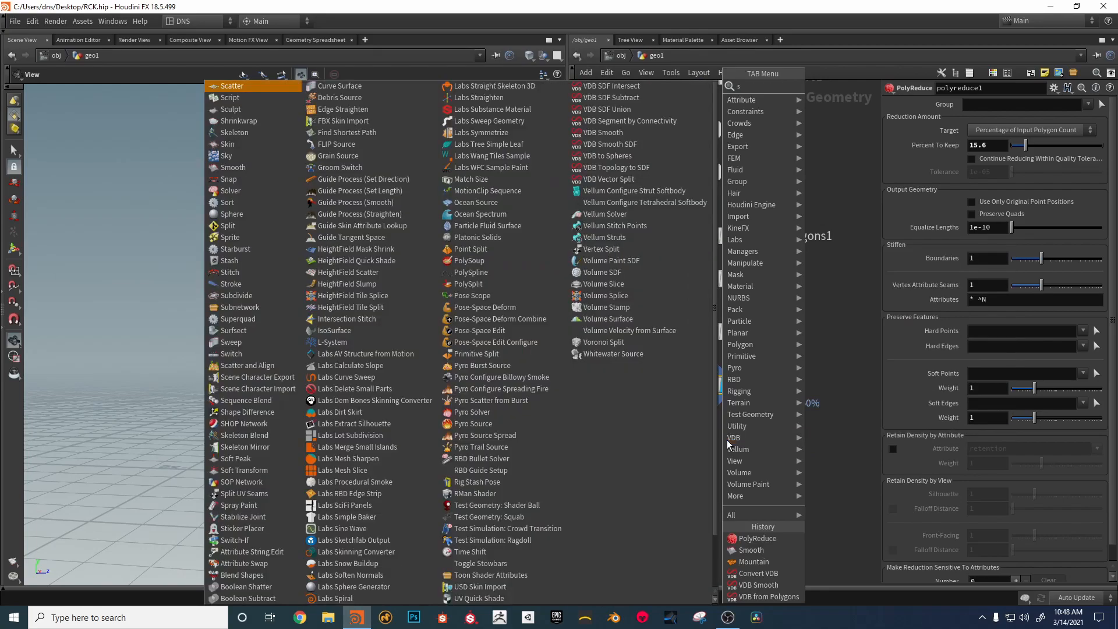
{"action": "type", "text": "h"}
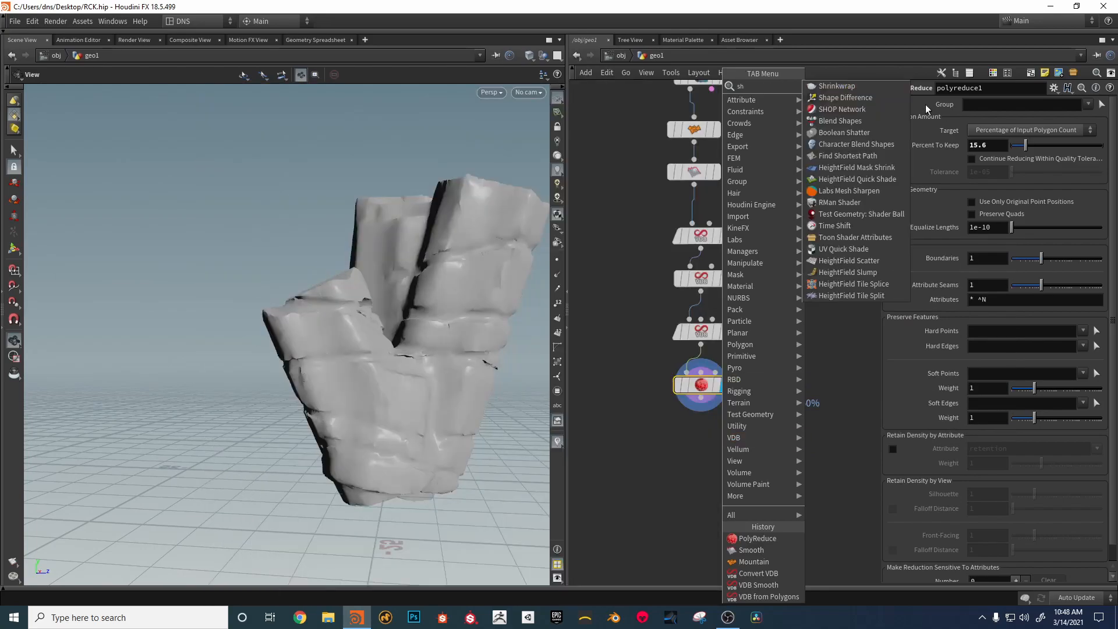
{"action": "left_click", "coordinate": [836, 191]}
{"action": "left_click", "coordinate": [706, 438]}
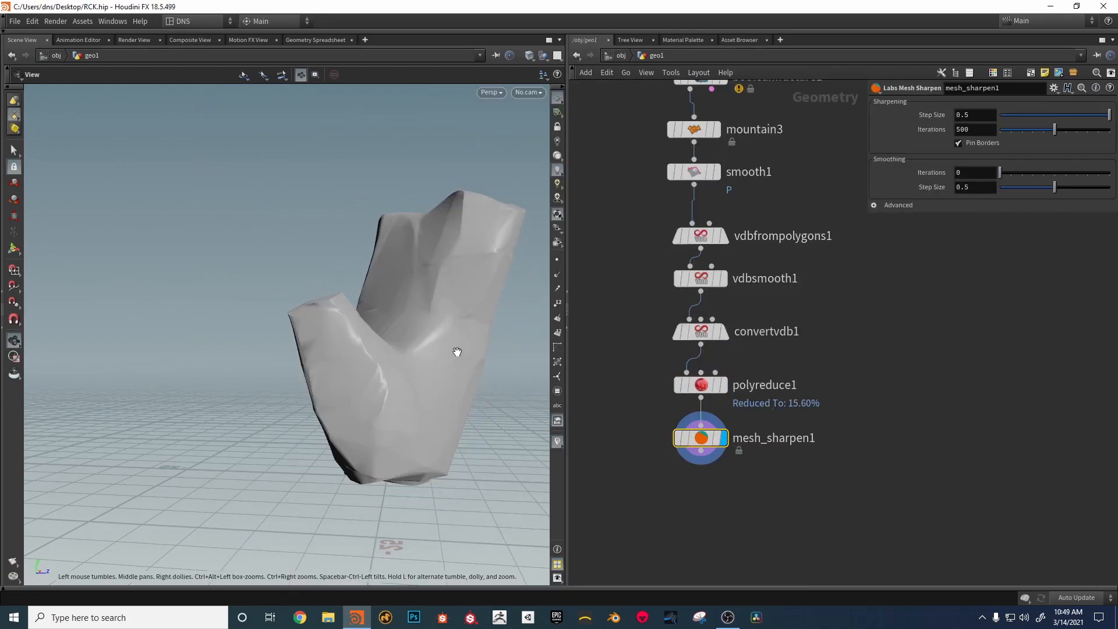
{"action": "left_click_drag", "start_coordinate": [1068, 117], "coordinate": [1026, 132]}
{"action": "left_click_drag", "start_coordinate": [300, 303], "coordinate": [269, 397]}
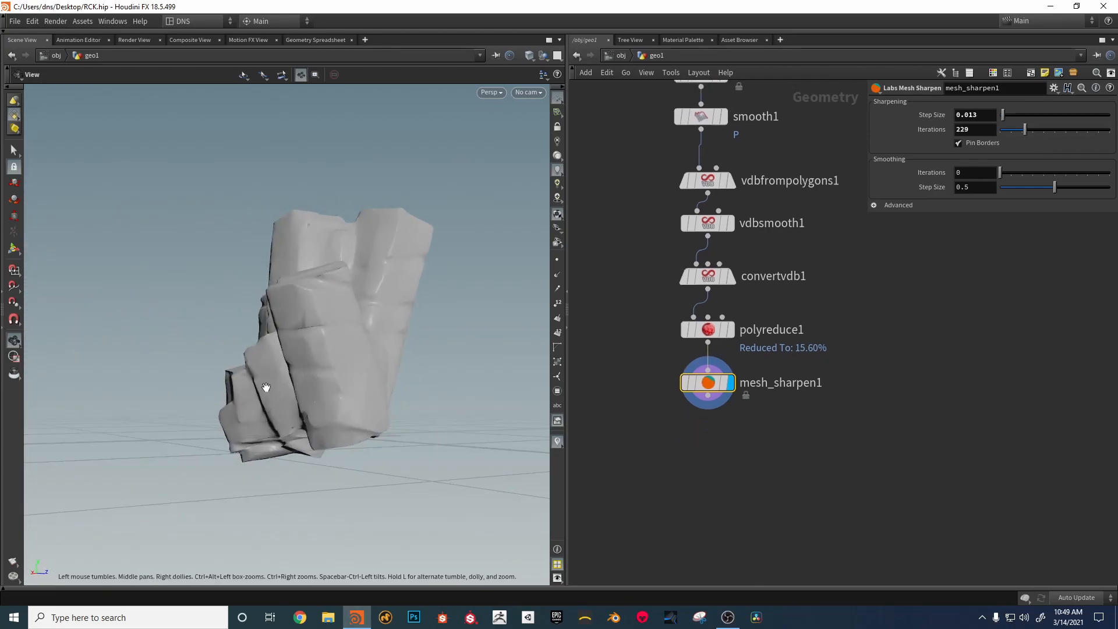
Step: Add a Clip node after mesh_sharpen1 to cut the rock's underside flat at the ground plane
{"action": "key", "text": "Tab"}
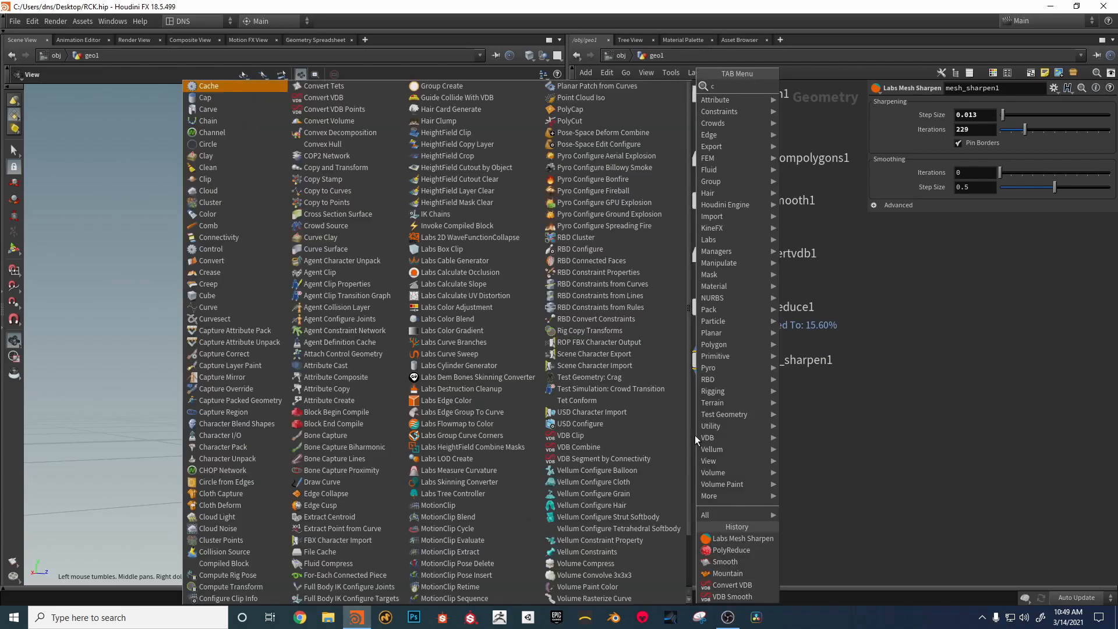
{"action": "type", "text": "cli"}
{"action": "left_click", "coordinate": [817, 87]}
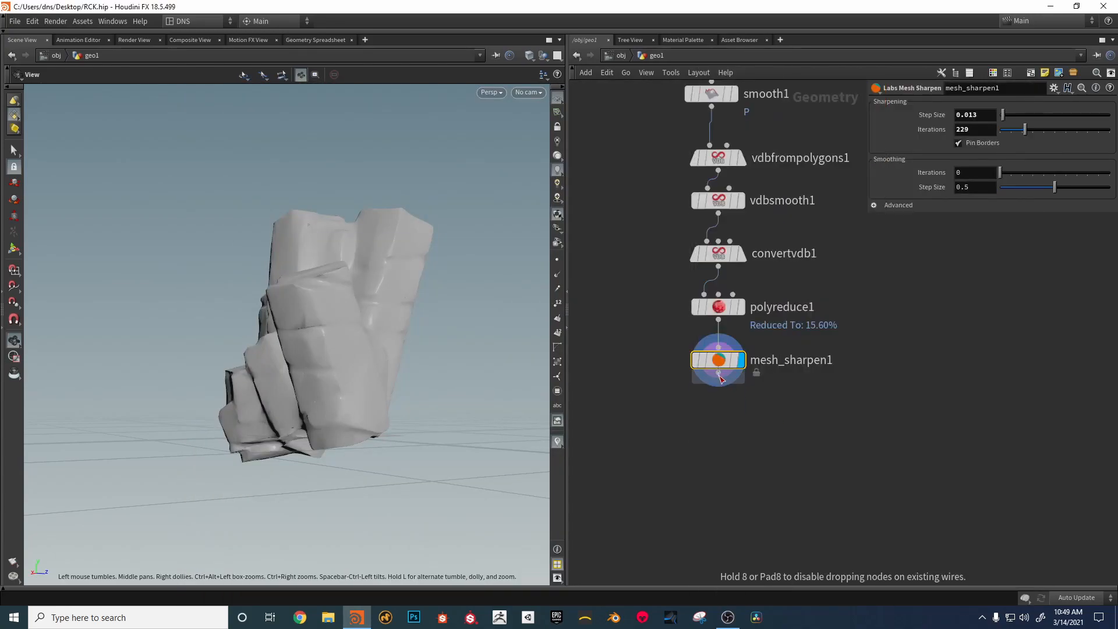
{"action": "left_click", "coordinate": [722, 412]}
{"action": "left_click_drag", "start_coordinate": [369, 404], "coordinate": [373, 371]}
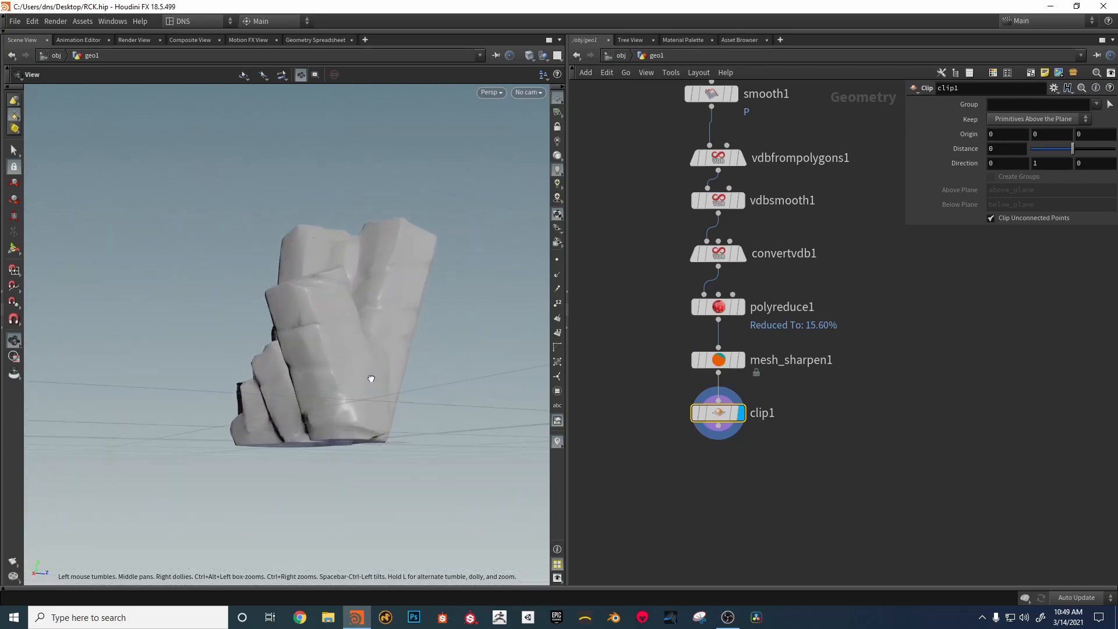
Step: Insert a Transform node between mesh_sharpen1 and clip1 and set its Y translation to -2.6
{"action": "left_click_drag", "start_coordinate": [718, 412], "coordinate": [718, 450]}
{"action": "key", "text": "Tab"}
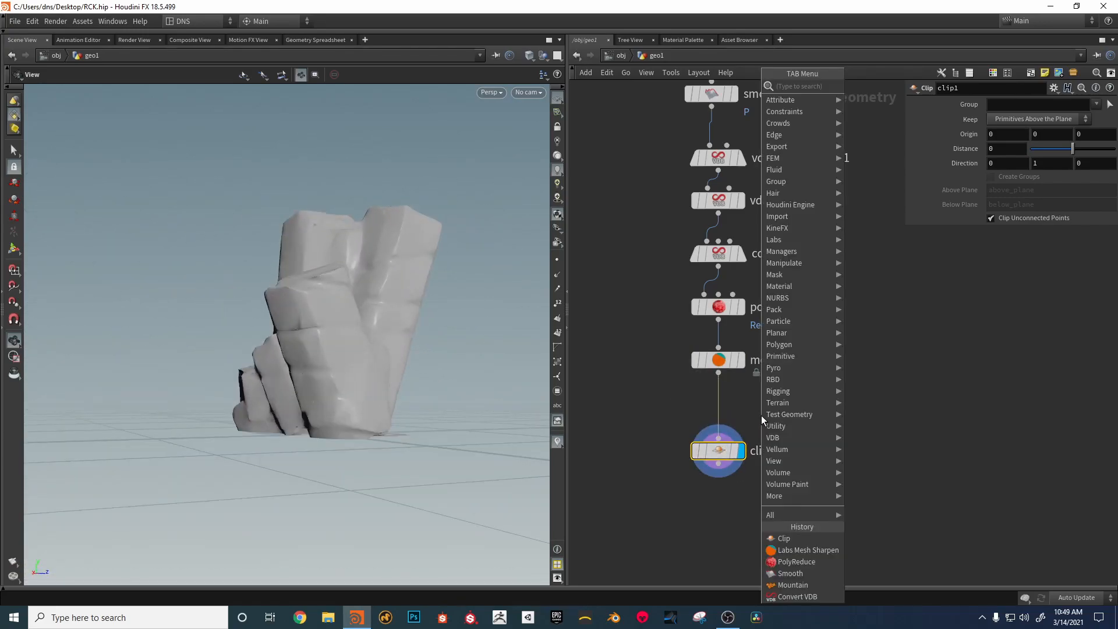
{"action": "mouse_move", "coordinate": [760, 415]}
{"action": "left_click", "coordinate": [884, 112]}
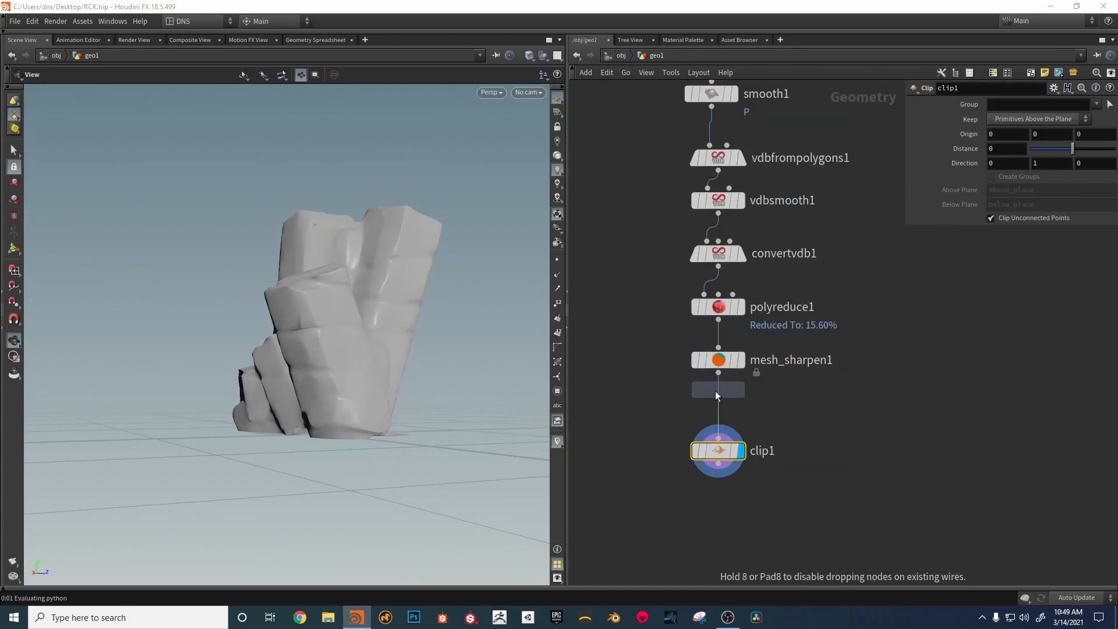
{"action": "left_click", "coordinate": [715, 390]}
{"action": "middle_click_drag", "start_coordinate": [1032, 151], "coordinate": [1030, 151]}
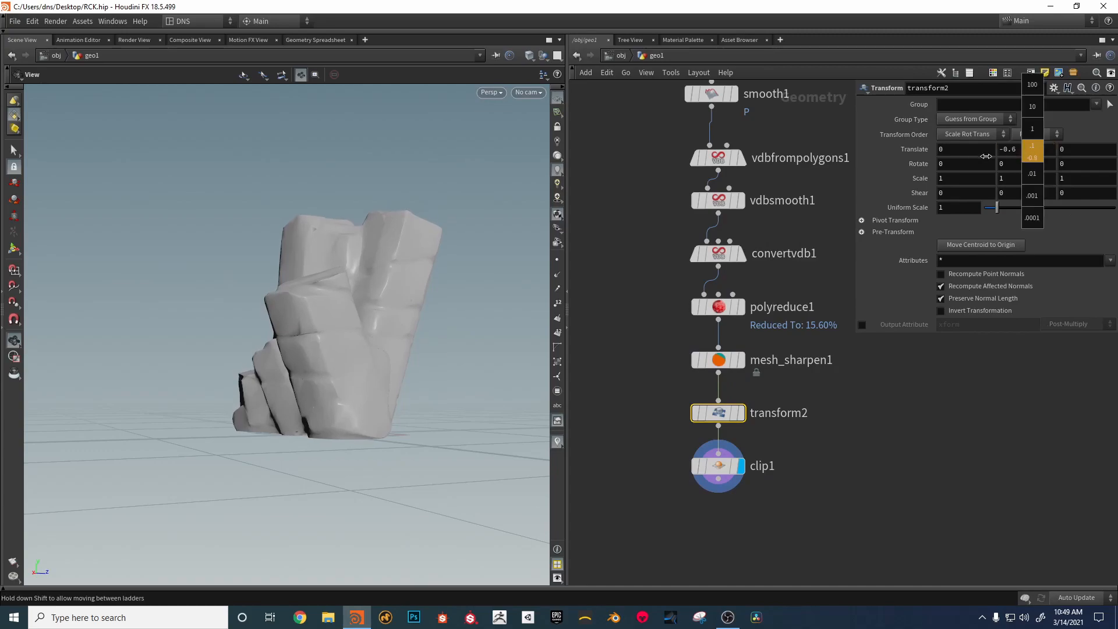
{"action": "middle_click_drag", "start_coordinate": [900, 170], "coordinate": [893, 170]}
{"action": "left_click_drag", "start_coordinate": [337, 364], "coordinate": [260, 362]}
{"action": "left_click_drag", "start_coordinate": [397, 333], "coordinate": [451, 329]}
{"action": "left_click_drag", "start_coordinate": [380, 369], "coordinate": [270, 385]}
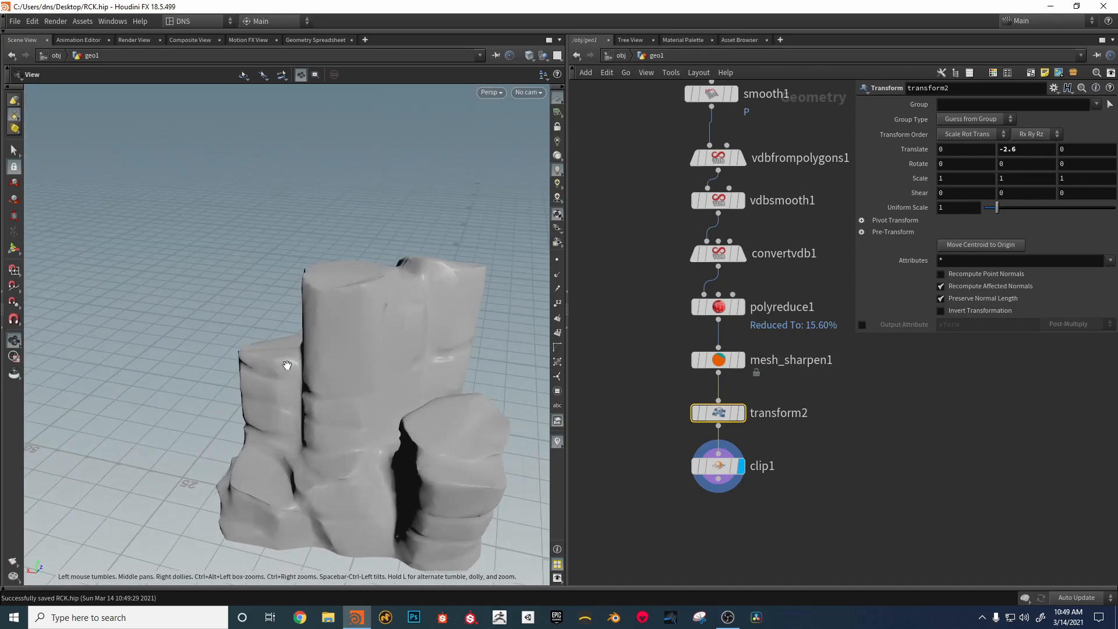
{"action": "left_click_drag", "start_coordinate": [369, 379], "coordinate": [367, 409]}
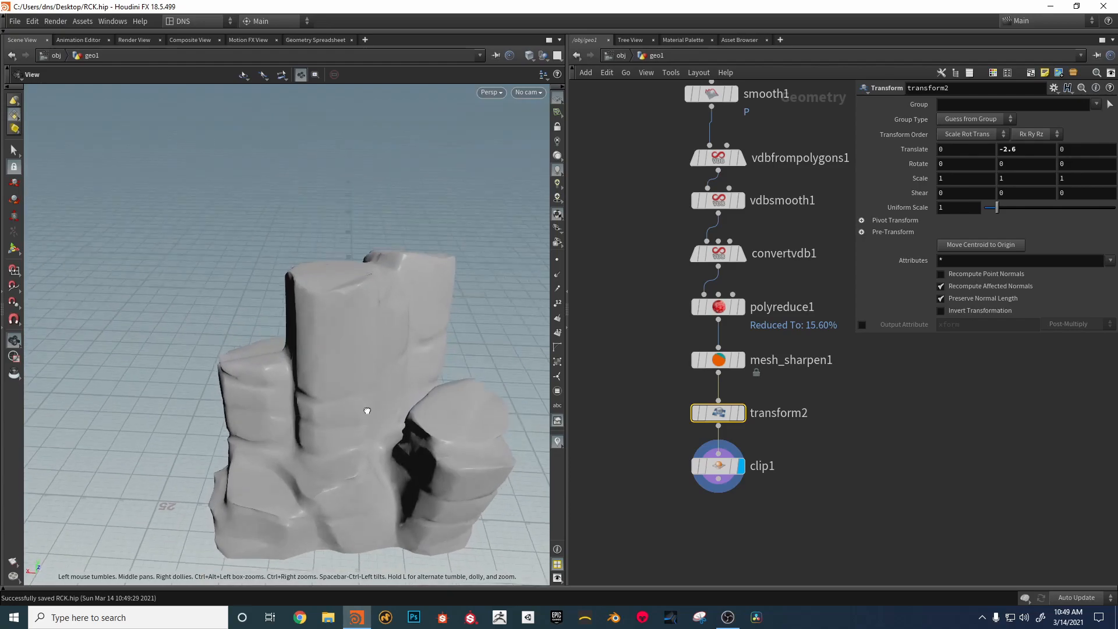
Step: Display the output of transform1 in the base block chain and examine the single block's shape
{"action": "middle_click_drag", "start_coordinate": [625, 319], "coordinate": [637, 384]}
{"action": "scroll", "coordinate": [638, 384], "scroll_direction": "down", "scroll_amount": 1}
{"action": "middle_click_drag", "start_coordinate": [646, 332], "coordinate": [658, 451]}
{"action": "left_click_drag", "start_coordinate": [416, 355], "coordinate": [308, 326]}
{"action": "middle_click_drag", "start_coordinate": [667, 220], "coordinate": [692, 591]}
{"action": "middle_click_drag", "start_coordinate": [636, 243], "coordinate": [647, 501]}
{"action": "middle_click_drag", "start_coordinate": [658, 326], "coordinate": [657, 527]}
{"action": "left_click", "coordinate": [677, 371]}
{"action": "left_click_drag", "start_coordinate": [429, 369], "coordinate": [460, 343]}
{"action": "left_click_drag", "start_coordinate": [379, 379], "coordinate": [479, 364]}
{"action": "right_click_drag", "start_coordinate": [480, 365], "coordinate": [669, 395]}
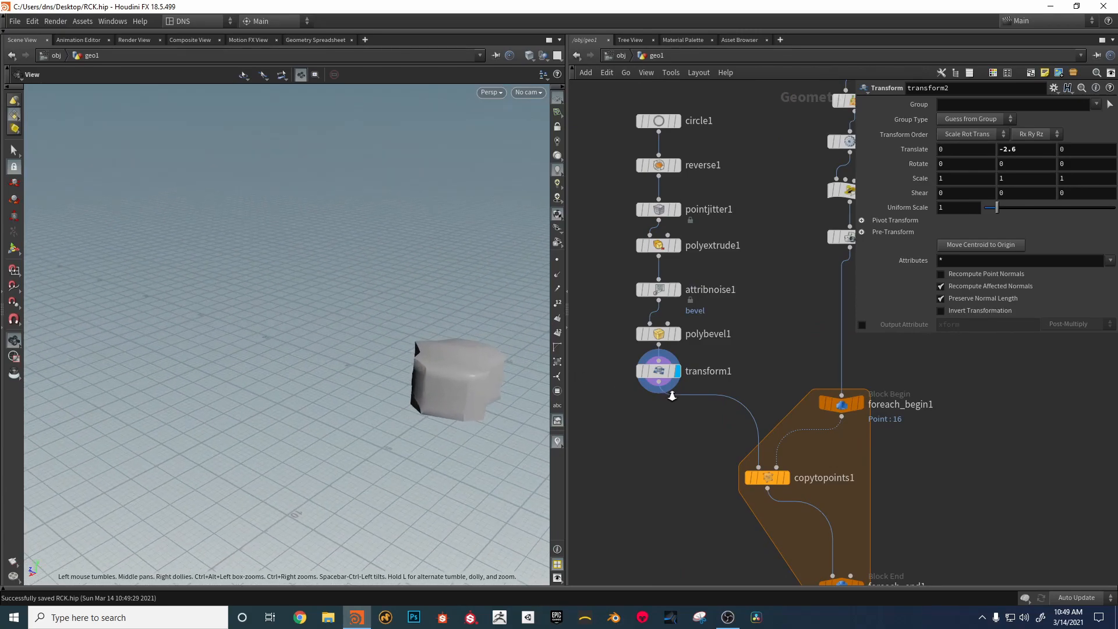
{"action": "middle_click_drag", "start_coordinate": [500, 401], "coordinate": [381, 383]}
{"action": "right_click_drag", "start_coordinate": [380, 383], "coordinate": [449, 389]}
Step: Insert a Mountain node between transform1 and copytopoints1 and display its output
{"action": "key", "text": "Tab"}
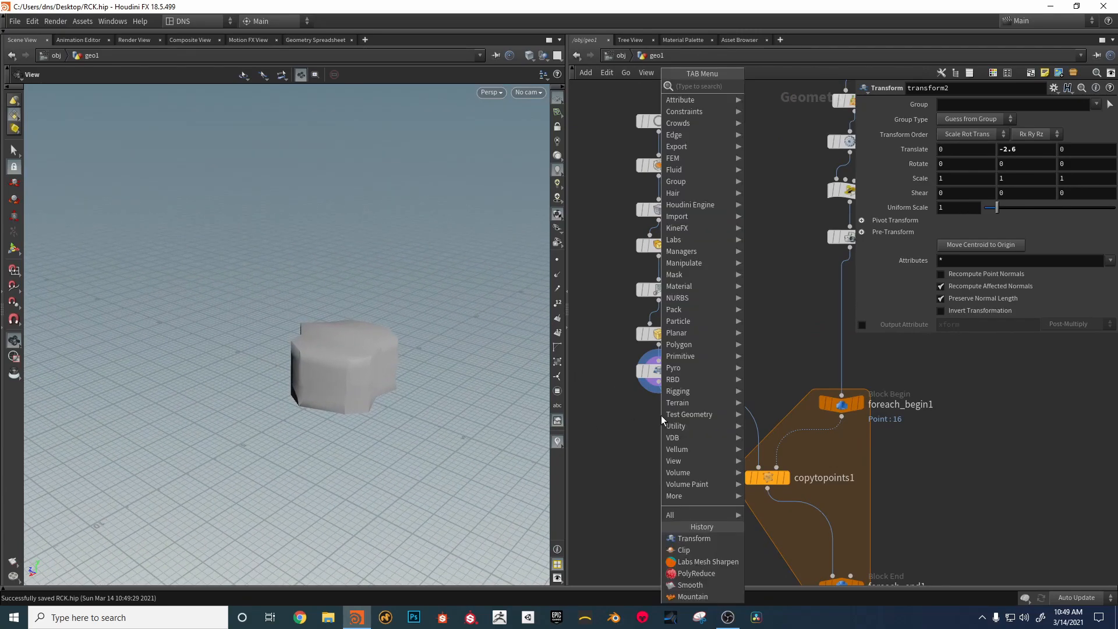
{"action": "left_click", "coordinate": [692, 596]}
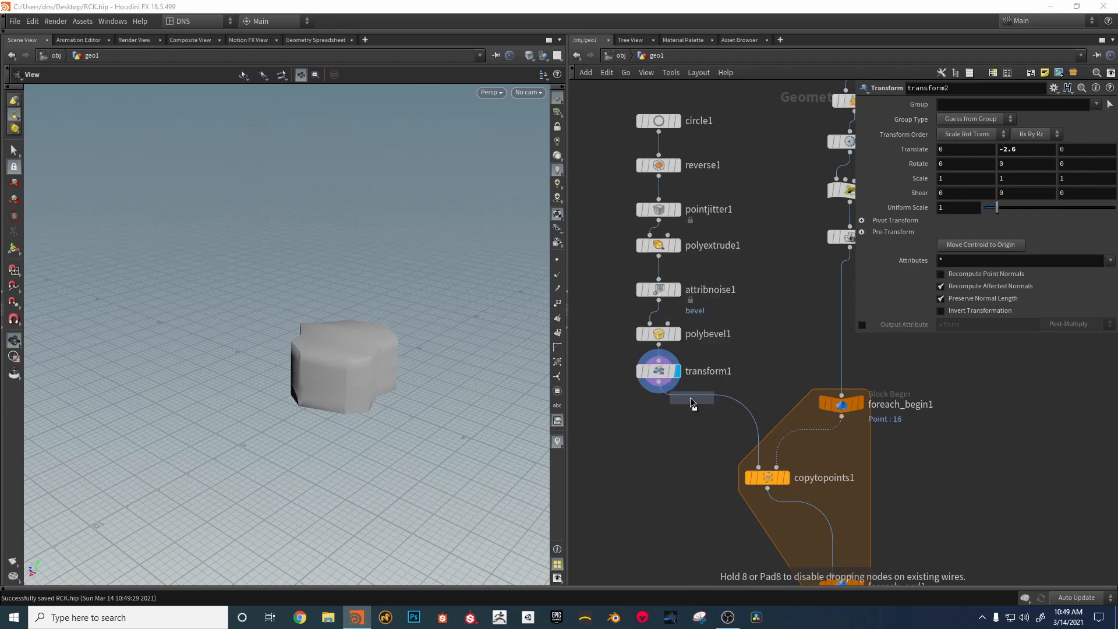
{"action": "left_click", "coordinate": [675, 403]}
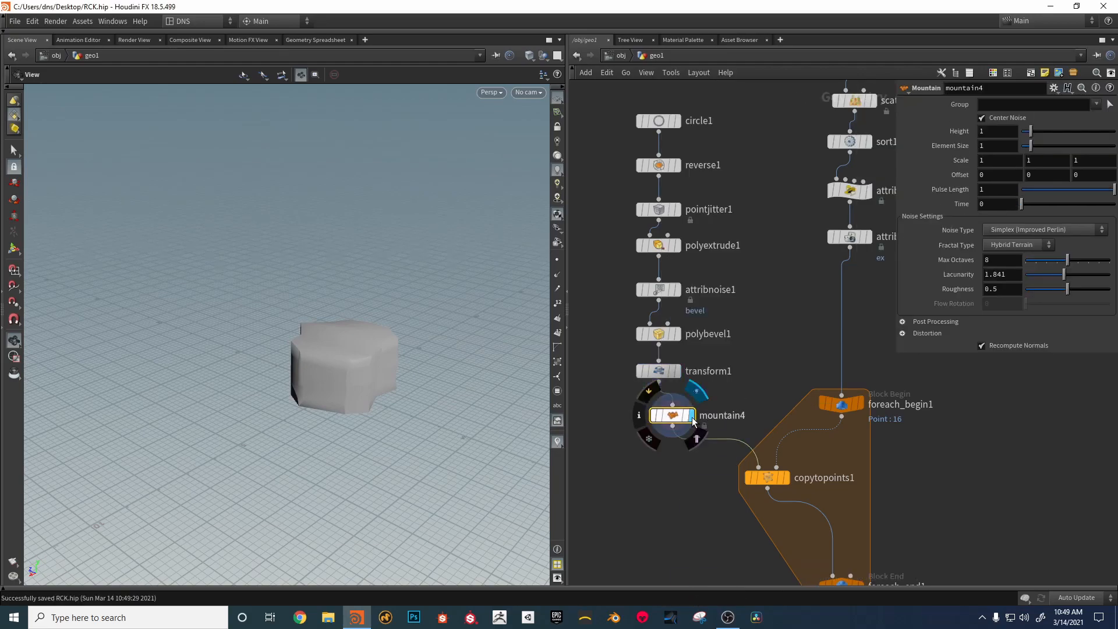
Step: Set mountain4's height to 1.38 and its element size to 6.06 to displace the base block softly
{"action": "left_click_drag", "start_coordinate": [390, 389], "coordinate": [219, 375]}
{"action": "left_click_drag", "start_coordinate": [1027, 133], "coordinate": [1082, 153]}
{"action": "left_click_drag", "start_coordinate": [324, 324], "coordinate": [401, 373]}
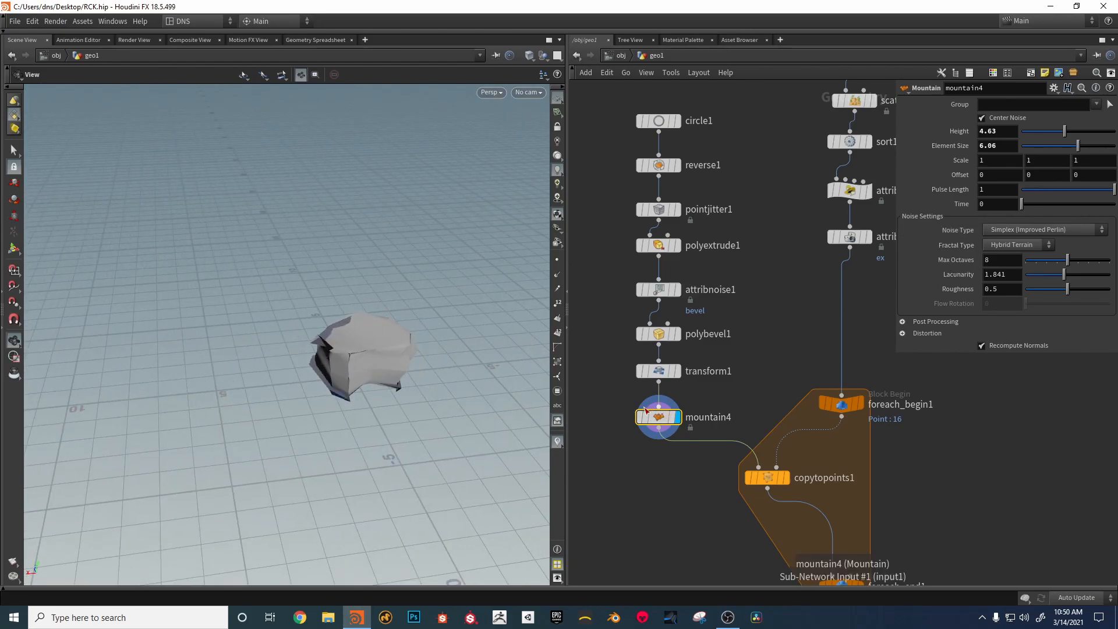
{"action": "left_click", "coordinate": [636, 395]}
{"action": "left_click", "coordinate": [636, 396]}
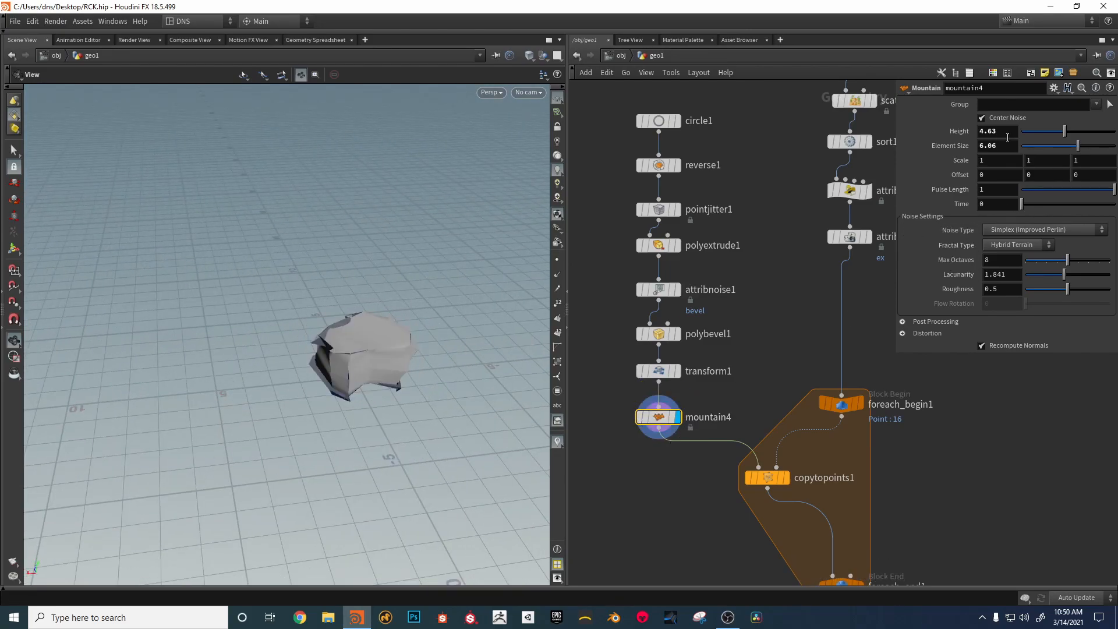
{"action": "left_click_drag", "start_coordinate": [1064, 131], "coordinate": [1024, 131]}
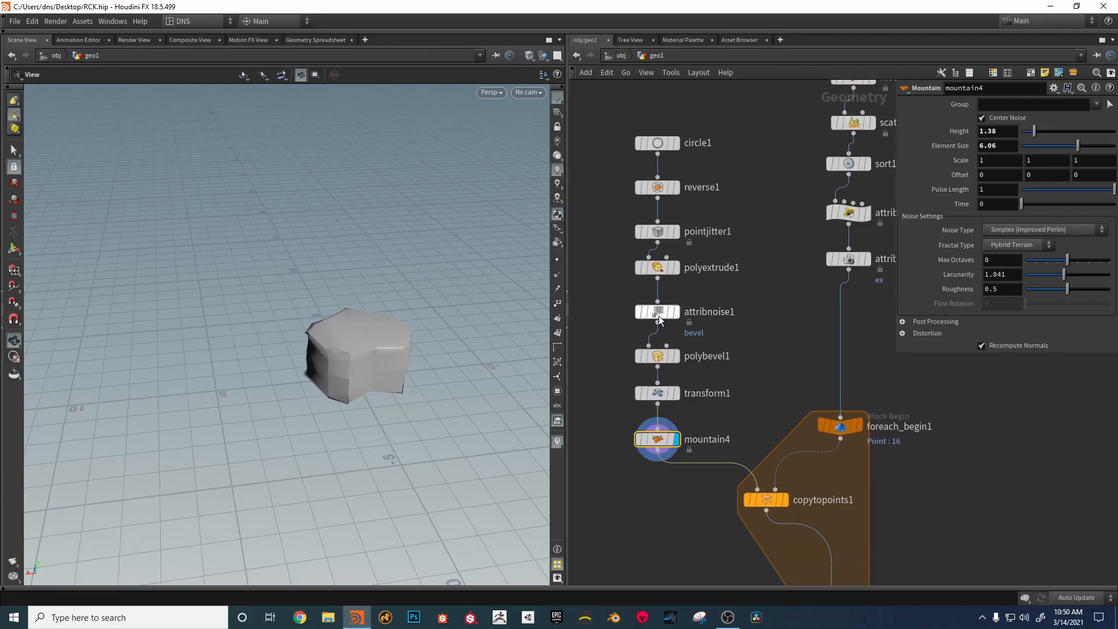
Step: Adjust the remap ramp of attribnoise1, and set pointjitter1's seed to 6.79 and its scale to 1.25
{"action": "left_click", "coordinate": [661, 314]}
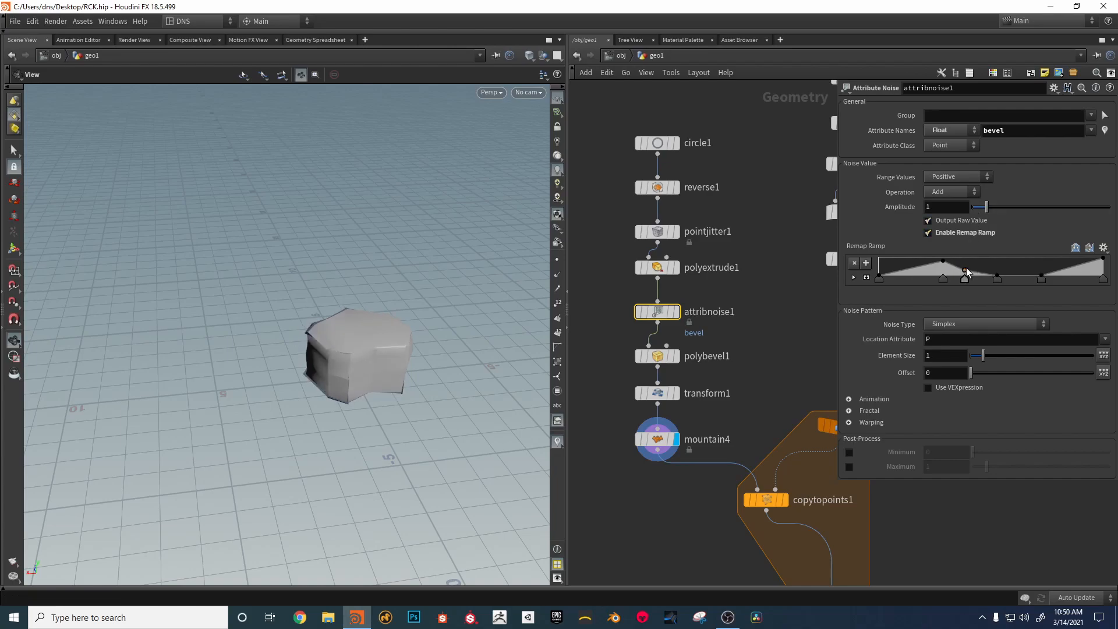
{"action": "middle_click_drag", "start_coordinate": [710, 264], "coordinate": [717, 294]}
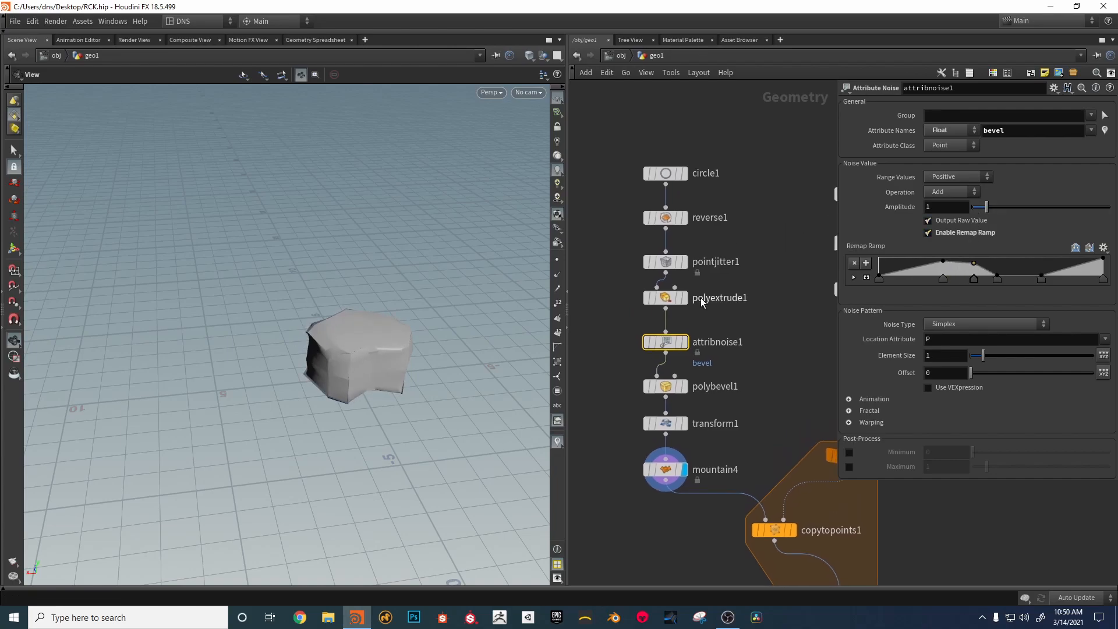
{"action": "left_click", "coordinate": [668, 263]}
{"action": "left_click_drag", "start_coordinate": [1065, 163], "coordinate": [1085, 168]}
{"action": "left_click_drag", "start_coordinate": [1033, 135], "coordinate": [1028, 137]}
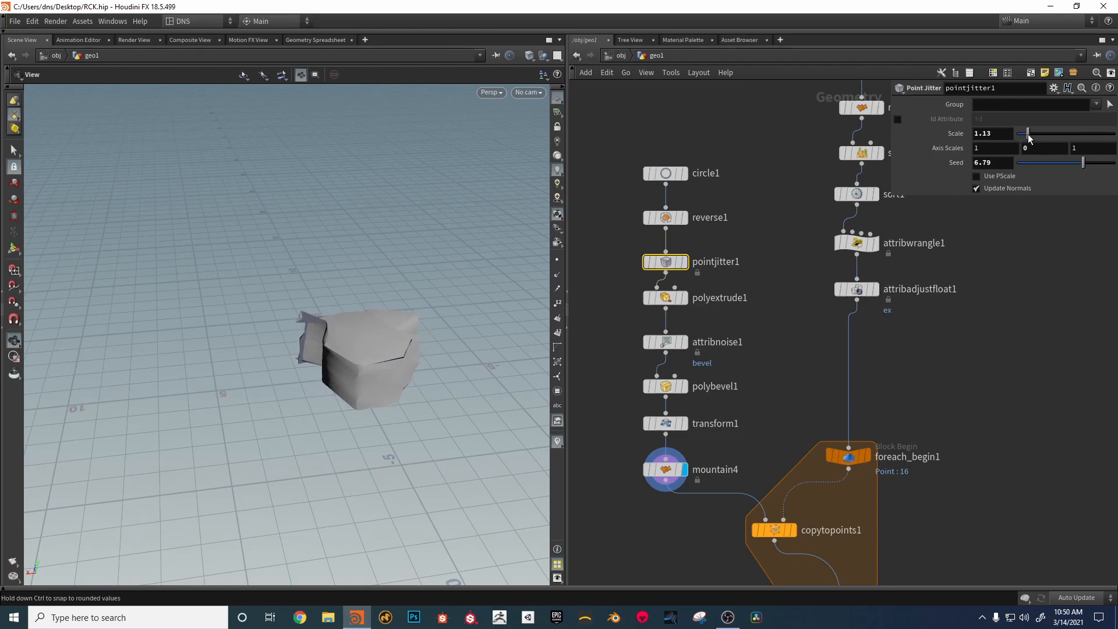
Step: Try smoothing the block with a Smooth node between mountain4 and copytopoints1, and remove the node
{"action": "left_click", "coordinate": [644, 470]}
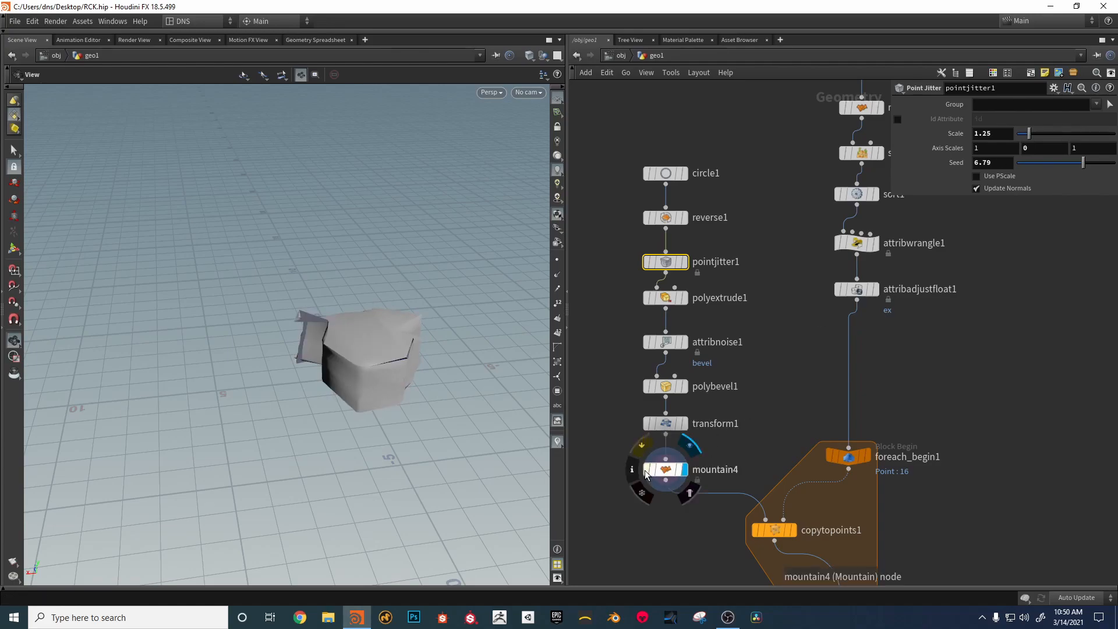
{"action": "key", "text": "Tab"}
{"action": "type", "text": "sm"}
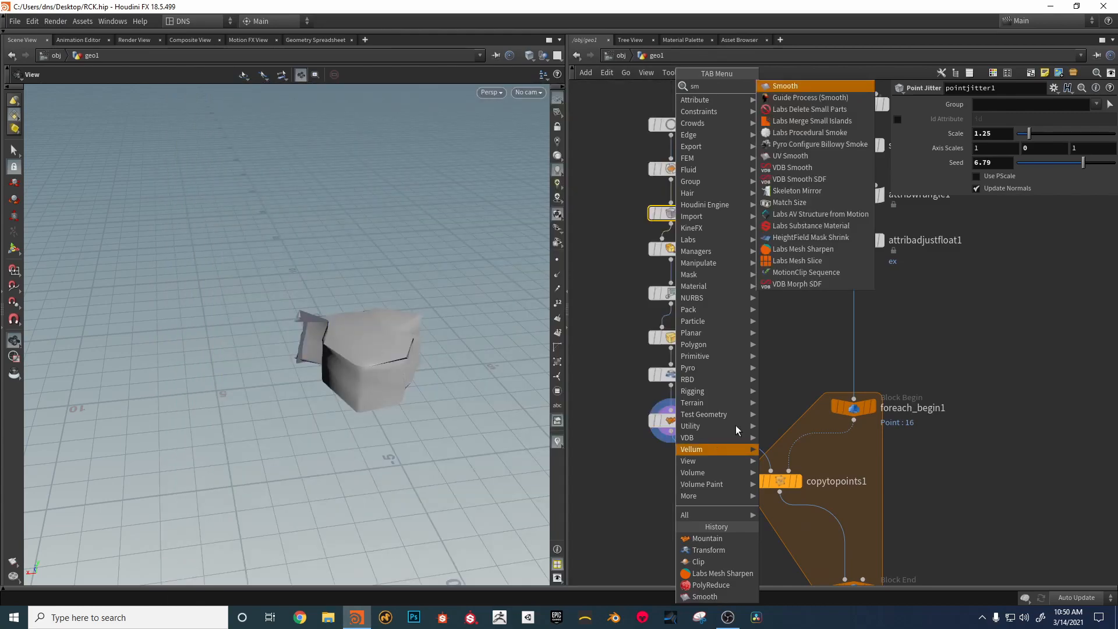
{"action": "left_click", "coordinate": [813, 88]}
{"action": "left_click", "coordinate": [692, 451]}
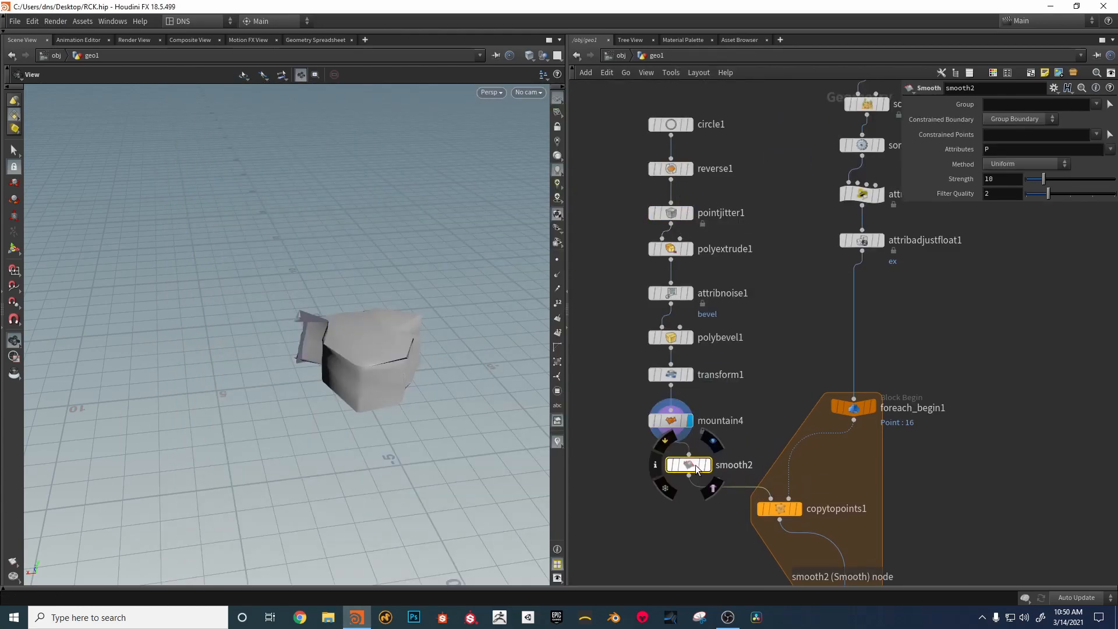
{"action": "left_click_drag", "start_coordinate": [484, 434], "coordinate": [502, 402]}
{"action": "mouse_move", "coordinate": [652, 469]}
{"action": "key", "text": "shift+w"}
{"action": "left_click", "coordinate": [651, 466]}
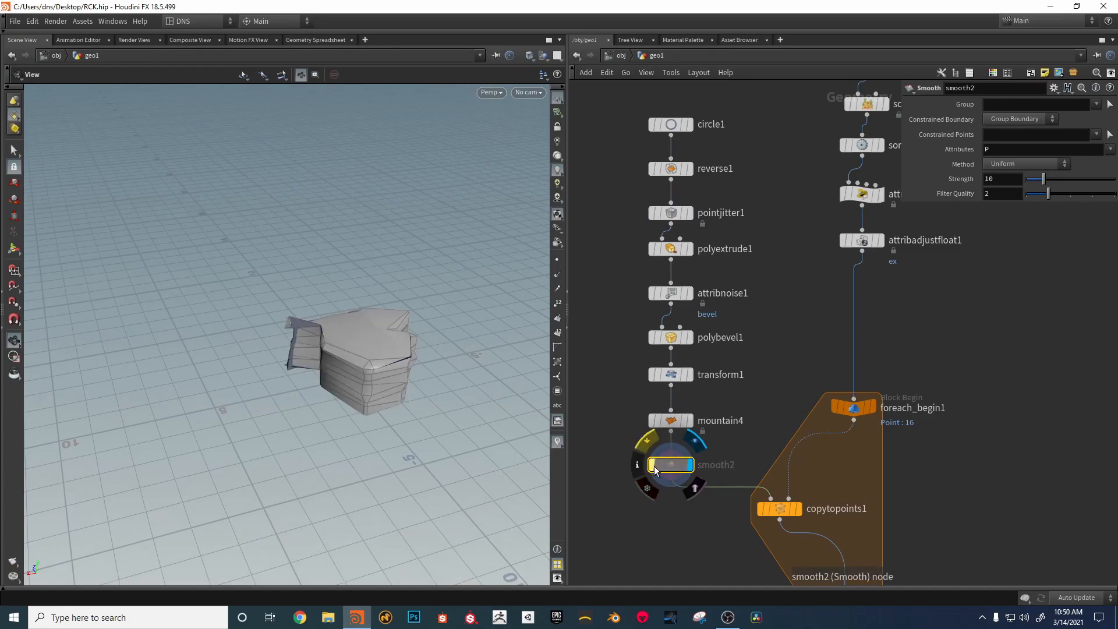
{"action": "key", "text": "Delete"}
Step: Display the output of clip1 and examine the rock's shape and surface from several angles with shaded display
{"action": "scroll", "coordinate": [677, 428], "scroll_direction": "down", "scroll_amount": 3}
{"action": "middle_click_drag", "start_coordinate": [677, 429], "coordinate": [683, 245]}
{"action": "middle_click_drag", "start_coordinate": [635, 433], "coordinate": [675, 242]}
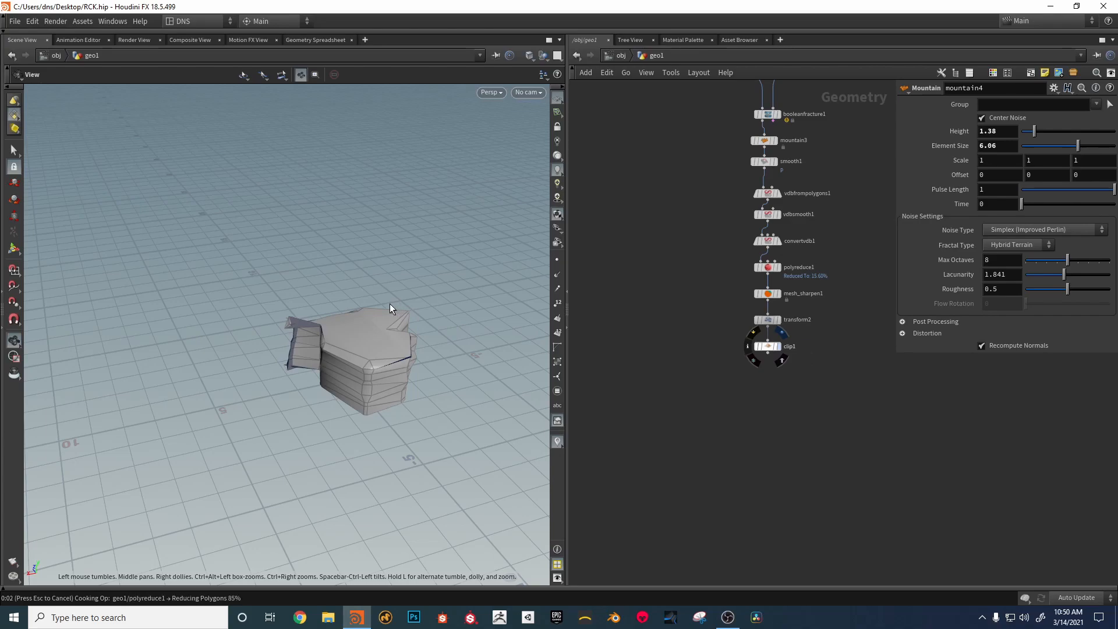
{"action": "right_click_drag", "start_coordinate": [403, 301], "coordinate": [204, 265]}
{"action": "mouse_move", "coordinate": [204, 265]}
{"action": "left_mouse_down"}
{"action": "mouse_move", "coordinate": [328, 224]}
{"action": "mouse_move", "coordinate": [326, 349]}
{"action": "mouse_move", "coordinate": [295, 375]}
{"action": "mouse_move", "coordinate": [252, 310]}
{"action": "mouse_move", "coordinate": [204, 290]}
{"action": "mouse_move", "coordinate": [202, 264]}
{"action": "mouse_move", "coordinate": [253, 267]}
{"action": "mouse_move", "coordinate": [259, 287]}
{"action": "left_mouse_up"}
{"action": "key", "text": "shift+w"}
{"action": "right_click_drag", "start_coordinate": [260, 286], "coordinate": [409, 271]}
{"action": "left_click_drag", "start_coordinate": [409, 271], "coordinate": [304, 267]}
{"action": "right_click_drag", "start_coordinate": [304, 267], "coordinate": [367, 407]}
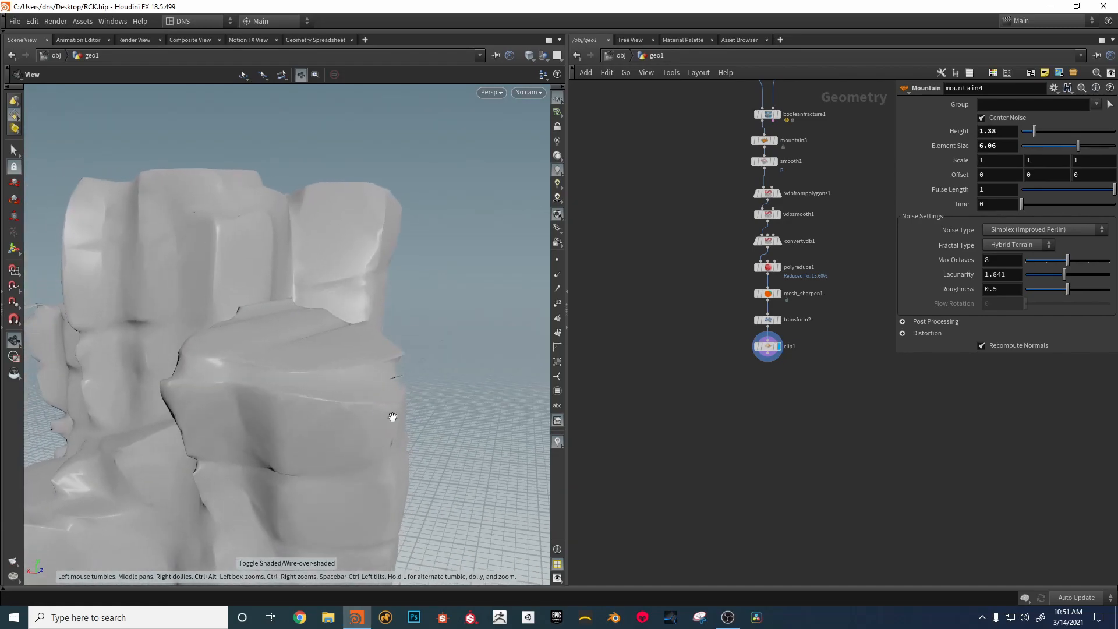
Step: Add a Labs Delete Small Parts node after clip1, display it and enable extraction of the largest piece
{"action": "key", "text": "Tab"}
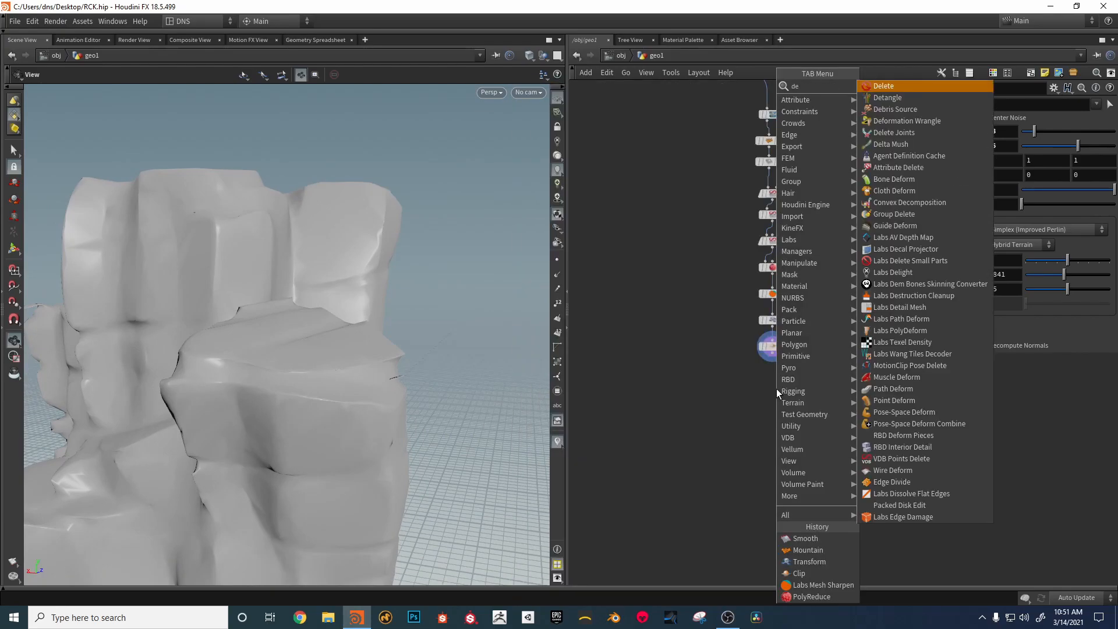
{"action": "left_click", "coordinate": [890, 136]}
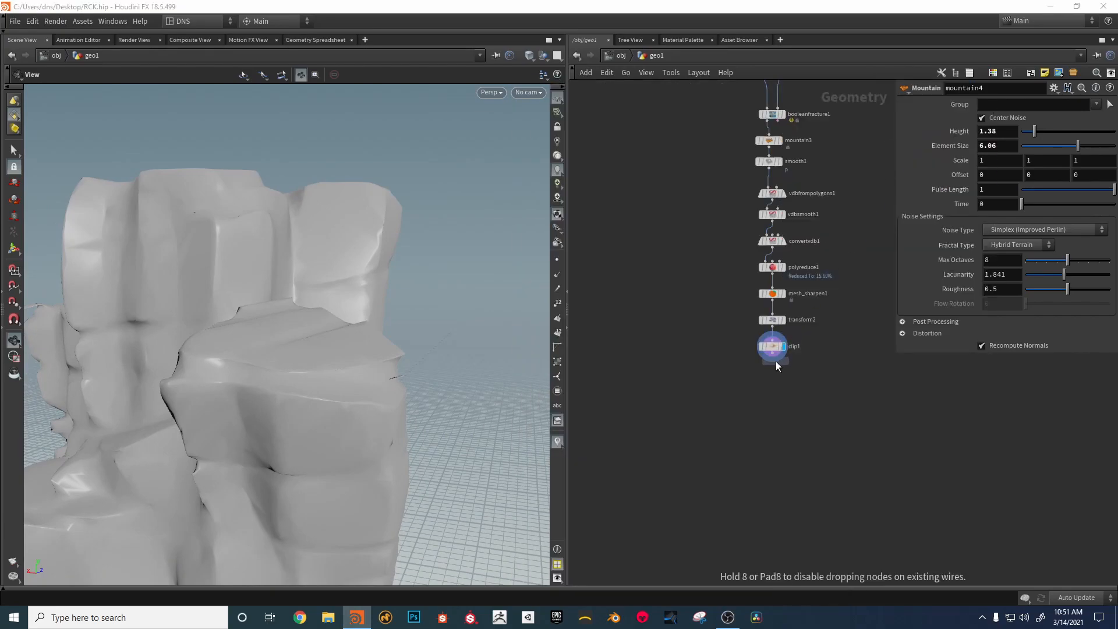
{"action": "left_click", "coordinate": [784, 378]}
{"action": "left_click", "coordinate": [785, 373]}
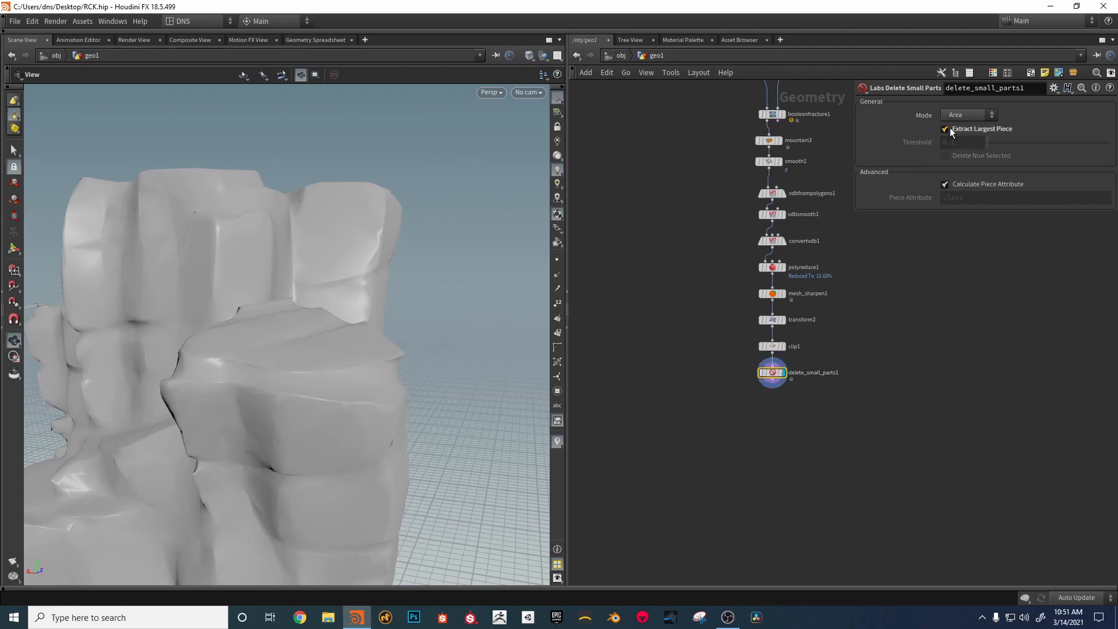
{"action": "left_click_drag", "start_coordinate": [447, 328], "coordinate": [329, 498]}
{"action": "left_click_drag", "start_coordinate": [384, 411], "coordinate": [414, 440]}
Step: Display polybevel1, polyextrude1 and pointjitter1 in turn and examine how the base block's outline is formed
{"action": "middle_click_drag", "start_coordinate": [670, 104], "coordinate": [665, 495]}
{"action": "middle_click_drag", "start_coordinate": [632, 119], "coordinate": [636, 375]}
{"action": "scroll", "coordinate": [670, 354], "scroll_direction": "up", "scroll_amount": 3}
{"action": "middle_click_drag", "start_coordinate": [698, 327], "coordinate": [686, 327]}
{"action": "middle_click_drag", "start_coordinate": [717, 277], "coordinate": [686, 327]}
{"action": "left_click", "coordinate": [737, 329]}
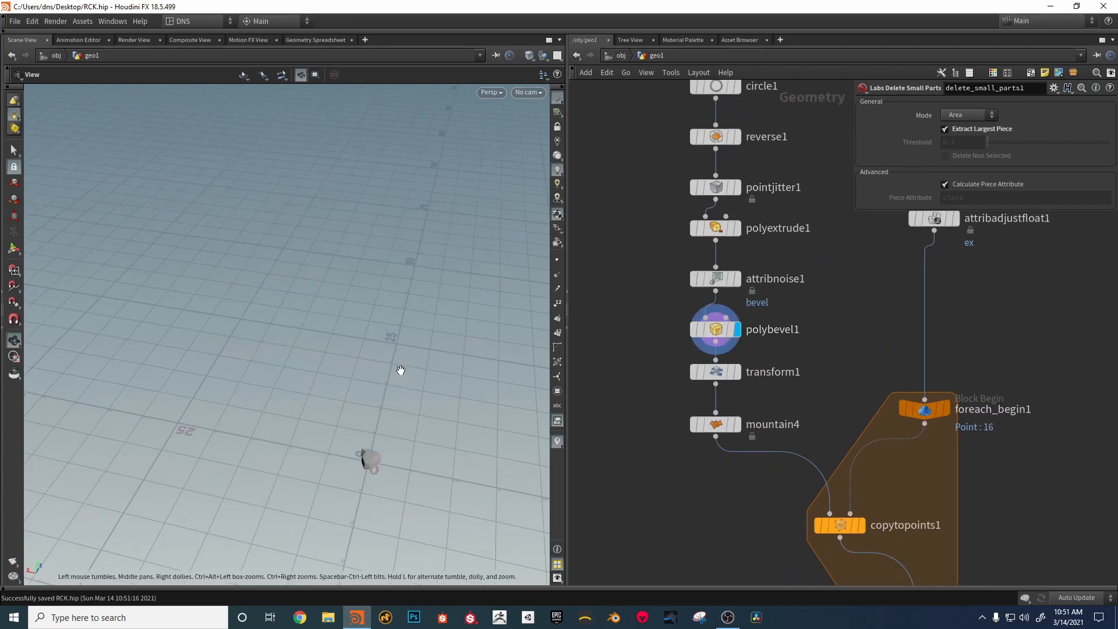
{"action": "key", "text": "space+g"}
{"action": "left_click_drag", "start_coordinate": [323, 371], "coordinate": [361, 547]}
{"action": "middle_click_drag", "start_coordinate": [735, 219], "coordinate": [735, 314]}
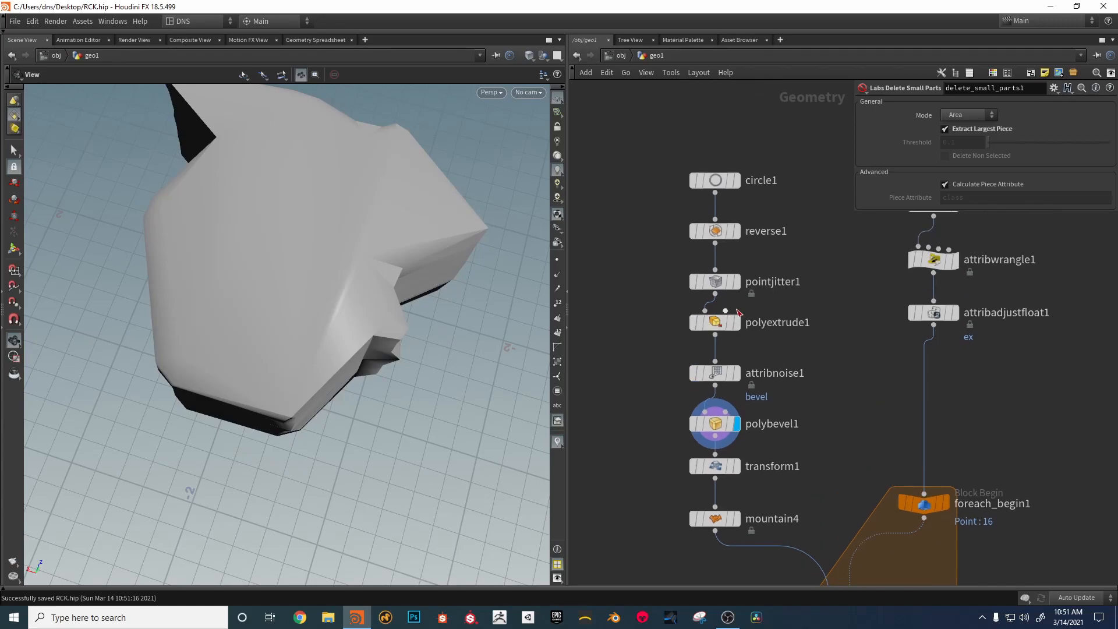
{"action": "left_click", "coordinate": [738, 324]}
{"action": "middle_click_drag", "start_coordinate": [752, 258], "coordinate": [753, 322]}
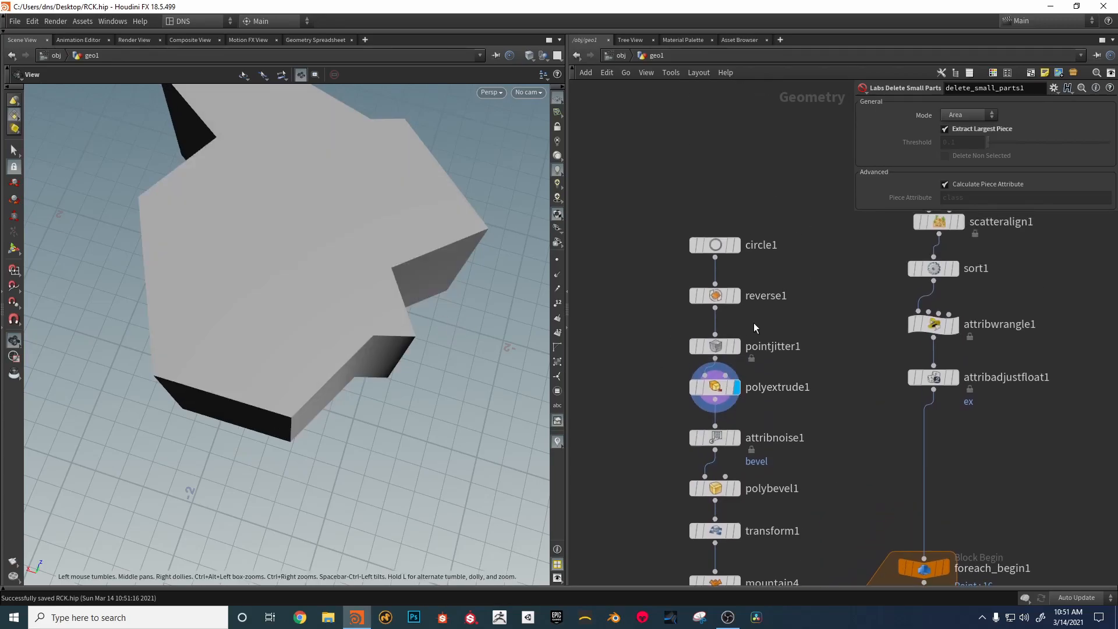
{"action": "left_click", "coordinate": [737, 347]}
Step: Make room above polyextrude1 and insert a PolyBevel node between pointjitter1 and polyextrude1
{"action": "left_click_drag", "start_coordinate": [723, 350], "coordinate": [723, 335]}
{"action": "left_click_drag", "start_coordinate": [667, 162], "coordinate": [727, 269]}
{"action": "left_click", "coordinate": [781, 313]}
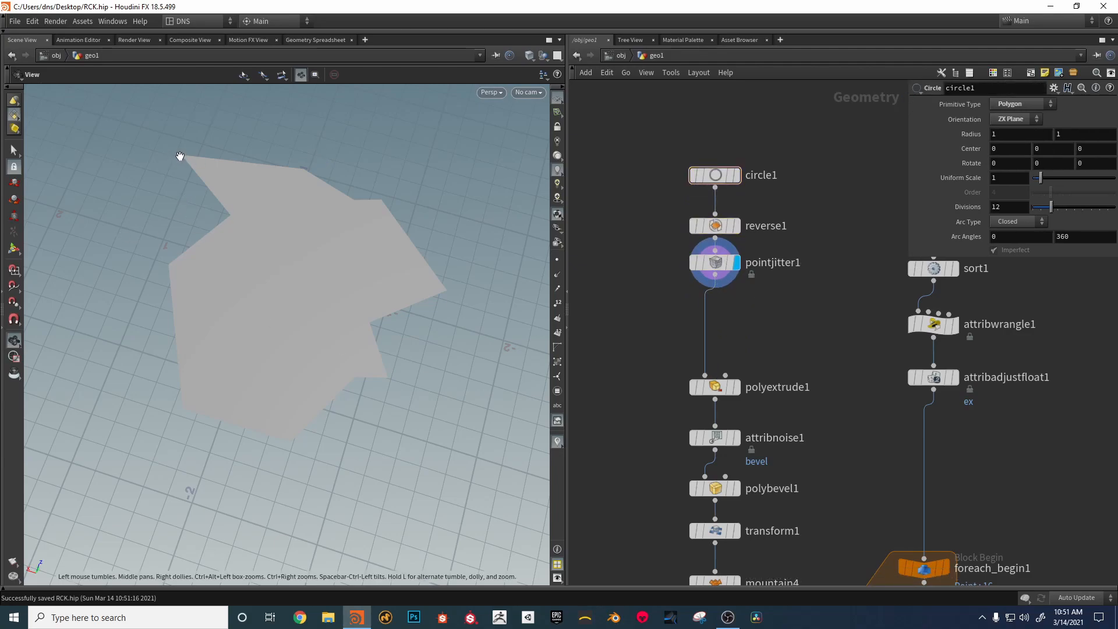
{"action": "key", "text": "Tab"}
{"action": "type", "text": "br"}
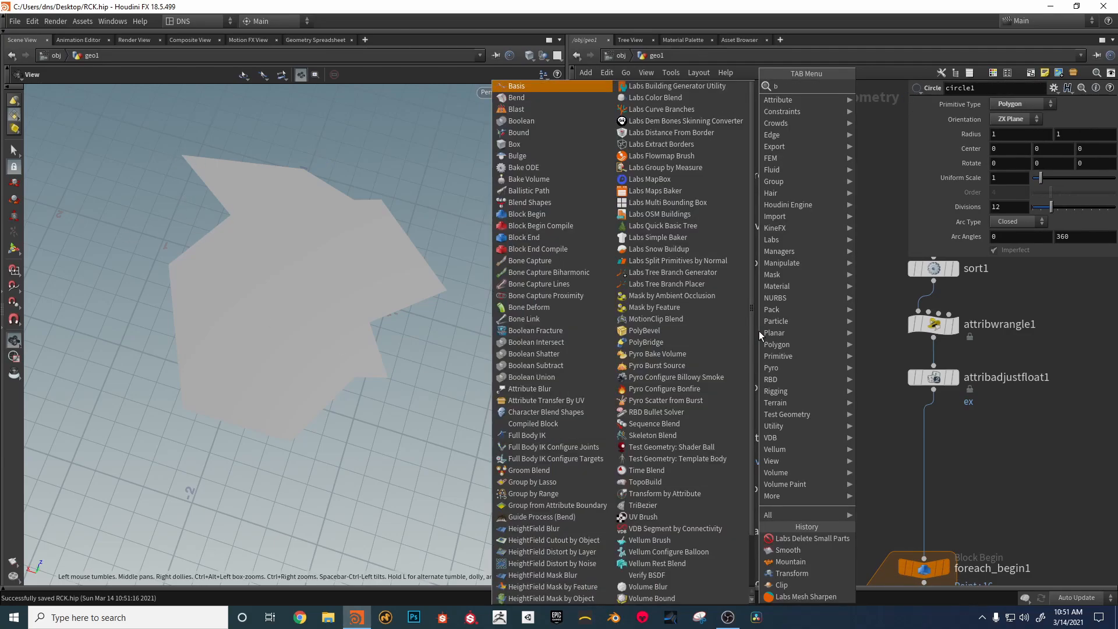
{"action": "key", "text": "BackSpace"}
{"action": "type", "text": "ev"}
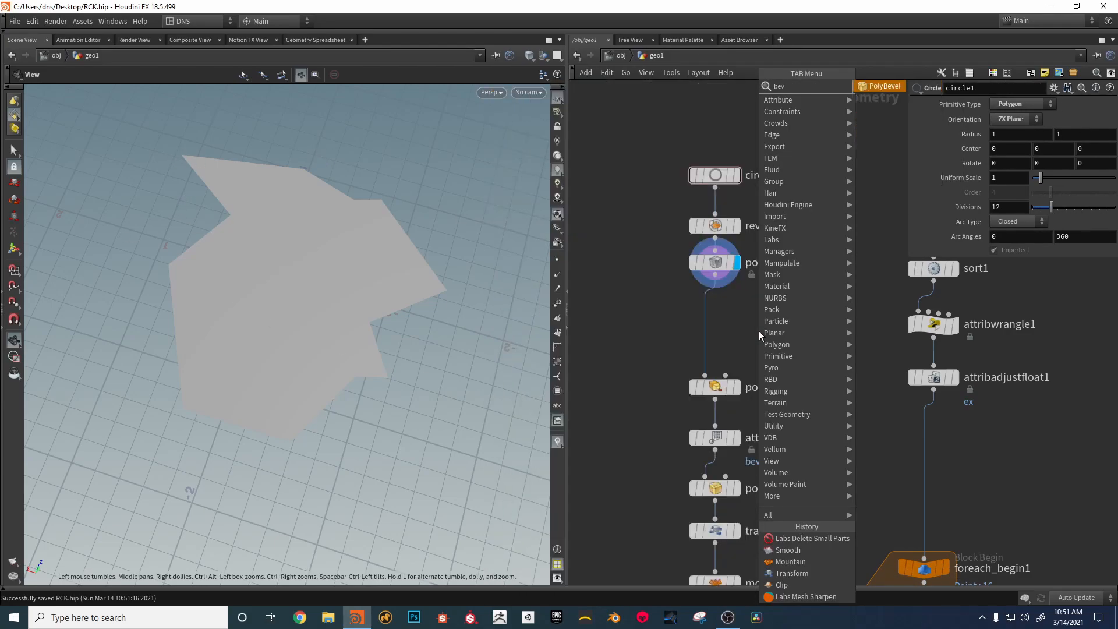
{"action": "left_click", "coordinate": [899, 87]}
{"action": "left_click", "coordinate": [712, 299]}
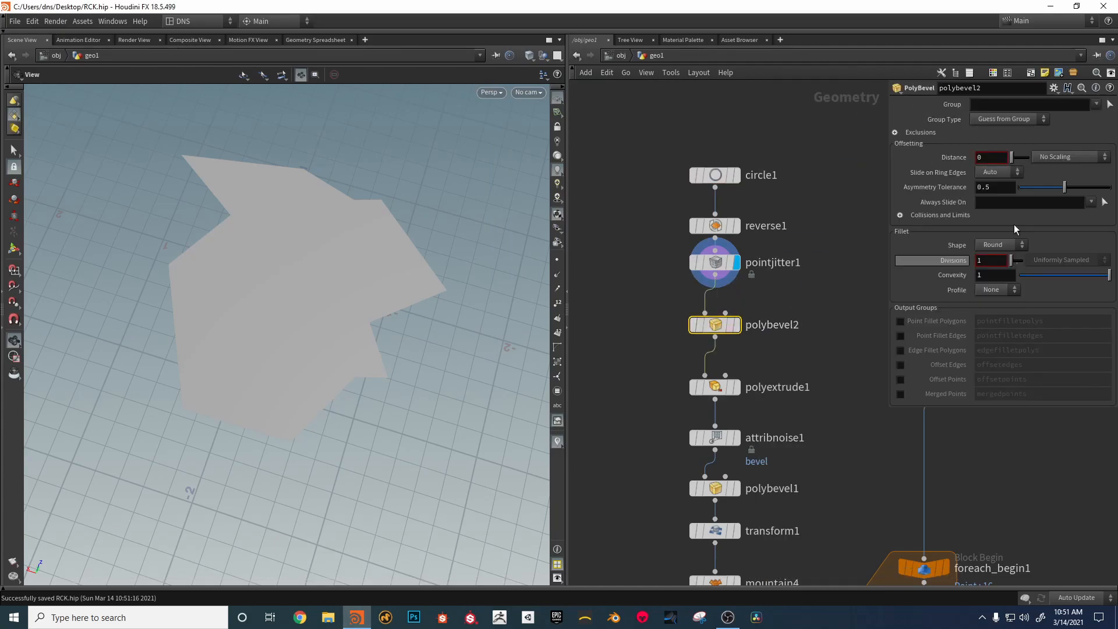
Step: Set polybevel2's group type to Points and its distance to 0.24, display its output and save the file
{"action": "left_click", "coordinate": [1013, 119]}
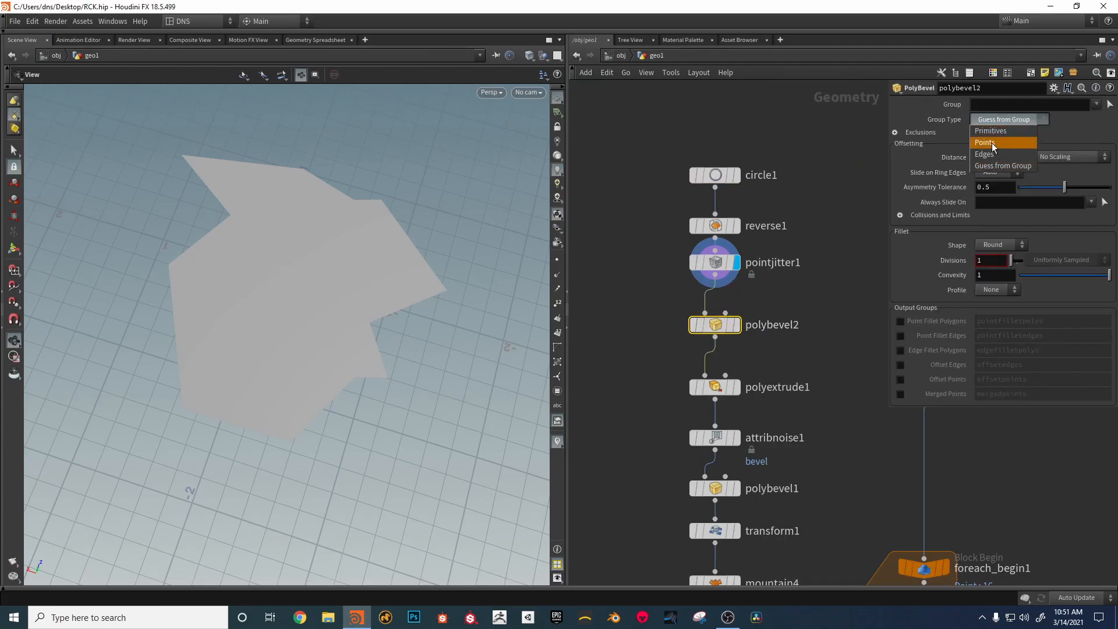
{"action": "left_click", "coordinate": [1001, 143]}
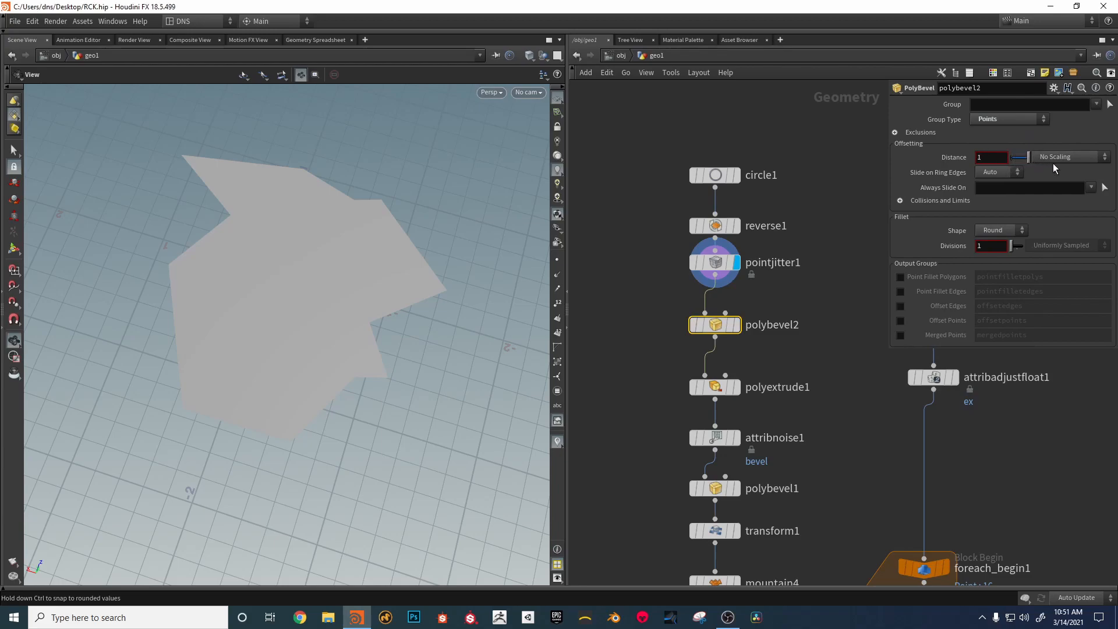
{"action": "left_click", "coordinate": [737, 327]}
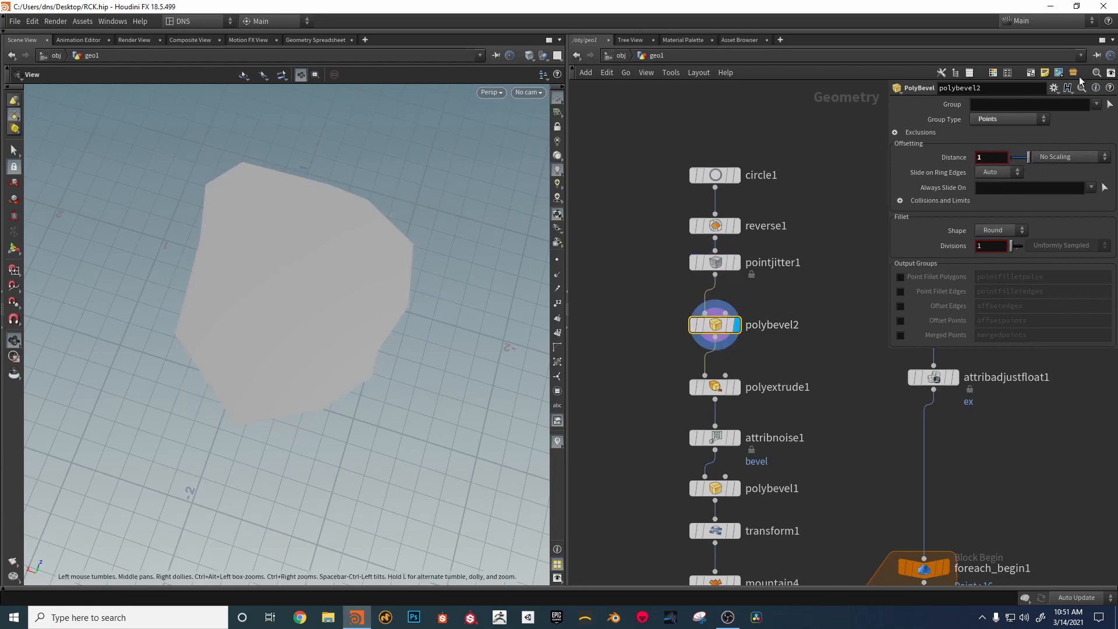
{"action": "left_click_drag", "start_coordinate": [1031, 163], "coordinate": [1018, 165]}
{"action": "left_click_drag", "start_coordinate": [443, 230], "coordinate": [356, 287]}
{"action": "key", "text": "ctrl+s"}
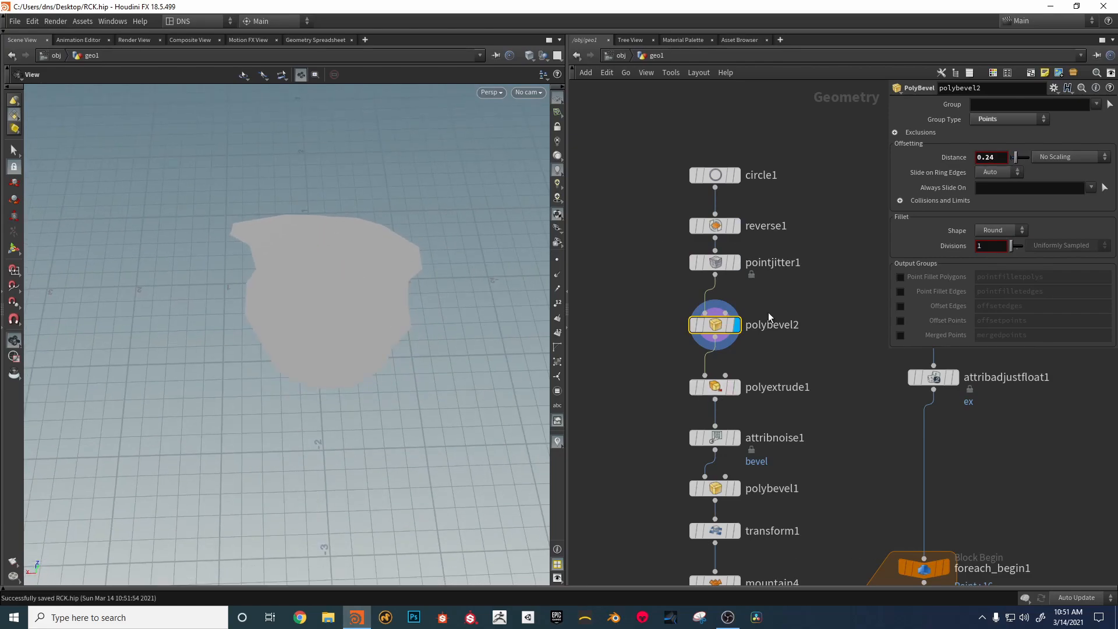
Step: Display the output of delete_small_parts1 and examine the updated rock from several angles
{"action": "middle_click_drag", "start_coordinate": [798, 434], "coordinate": [782, 278]}
{"action": "scroll", "coordinate": [781, 278], "scroll_direction": "down", "scroll_amount": 3}
{"action": "middle_click_drag", "start_coordinate": [756, 380], "coordinate": [702, 122]}
{"action": "middle_click_drag", "start_coordinate": [676, 345], "coordinate": [644, 96]}
{"action": "middle_click_drag", "start_coordinate": [734, 459], "coordinate": [742, 232]}
{"action": "scroll", "coordinate": [739, 325], "scroll_direction": "up", "scroll_amount": 5}
{"action": "mouse_move", "coordinate": [719, 261]}
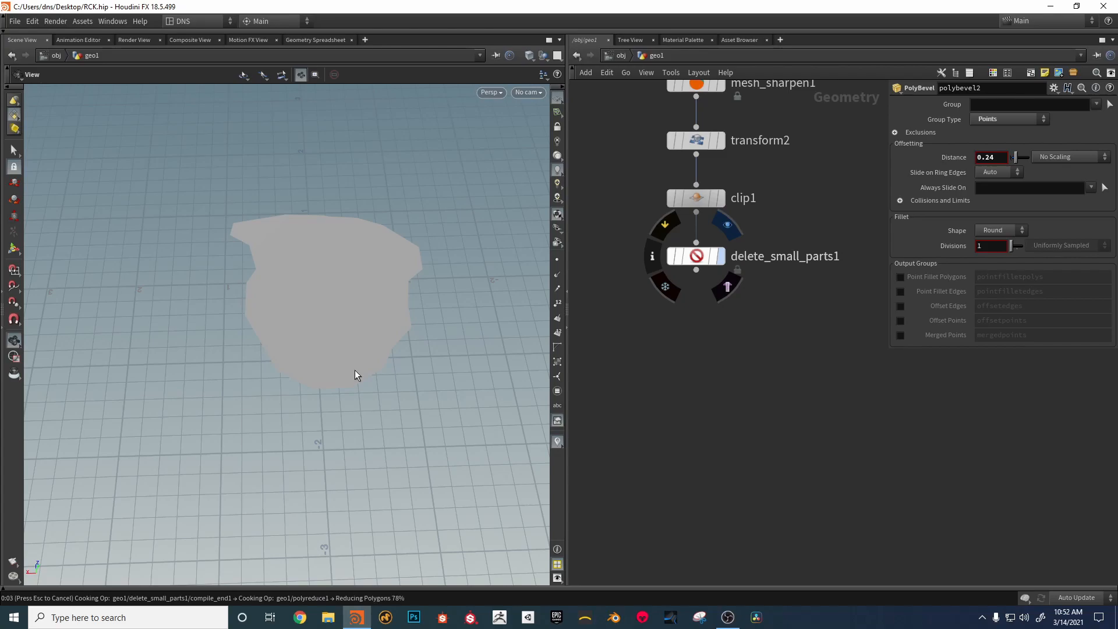
{"action": "key", "text": "Escape"}
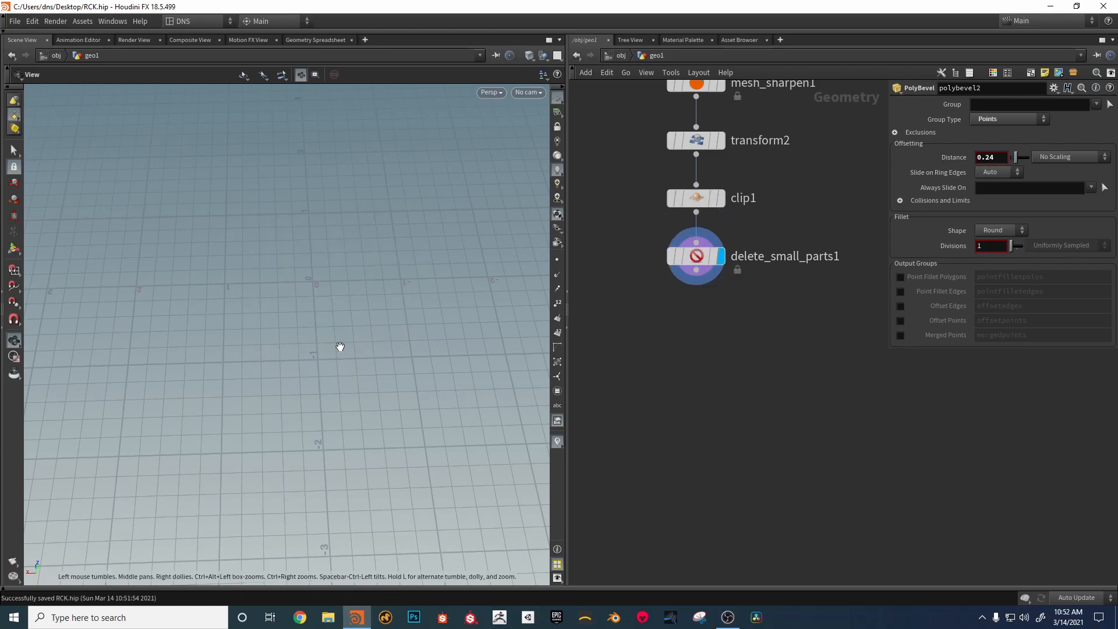
{"action": "key", "text": "f"}
{"action": "left_click_drag", "start_coordinate": [385, 337], "coordinate": [305, 315]}
{"action": "scroll", "coordinate": [403, 364], "scroll_direction": "up", "scroll_amount": 4}
{"action": "right_click_drag", "start_coordinate": [305, 315], "coordinate": [230, 342]}
{"action": "mouse_move", "coordinate": [230, 342]}
{"action": "left_mouse_down"}
{"action": "mouse_move", "coordinate": [367, 429]}
{"action": "mouse_move", "coordinate": [411, 370]}
{"action": "mouse_move", "coordinate": [359, 370]}
{"action": "mouse_move", "coordinate": [292, 344]}
{"action": "mouse_move", "coordinate": [235, 363]}
{"action": "left_mouse_up"}
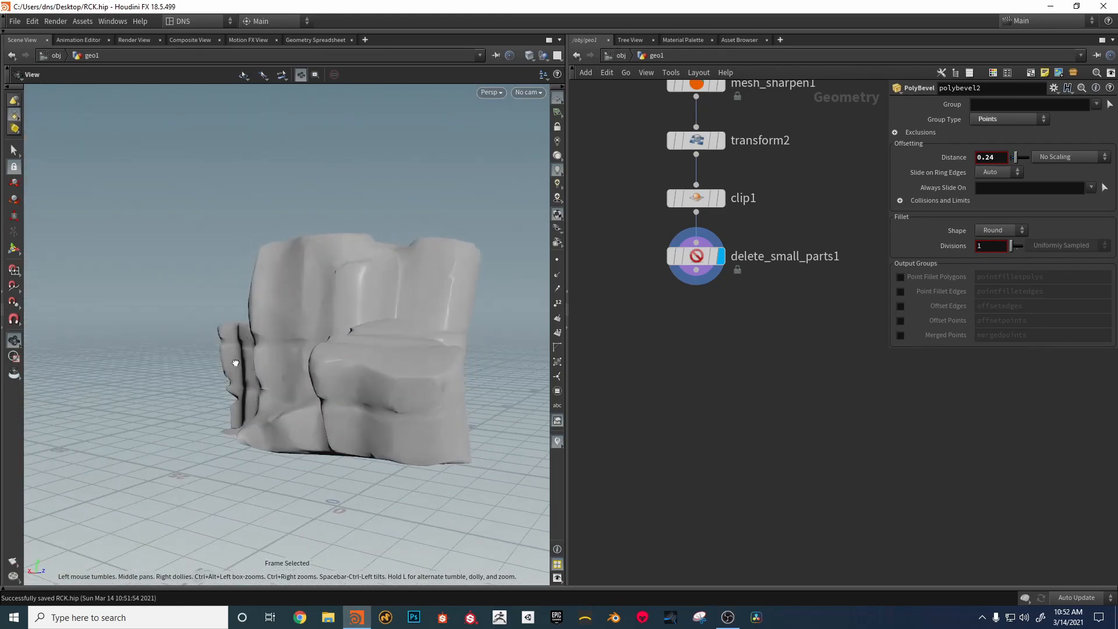
{"action": "middle_click_drag", "start_coordinate": [711, 325], "coordinate": [714, 429]}
{"action": "left_click_drag", "start_coordinate": [428, 344], "coordinate": [393, 378]}
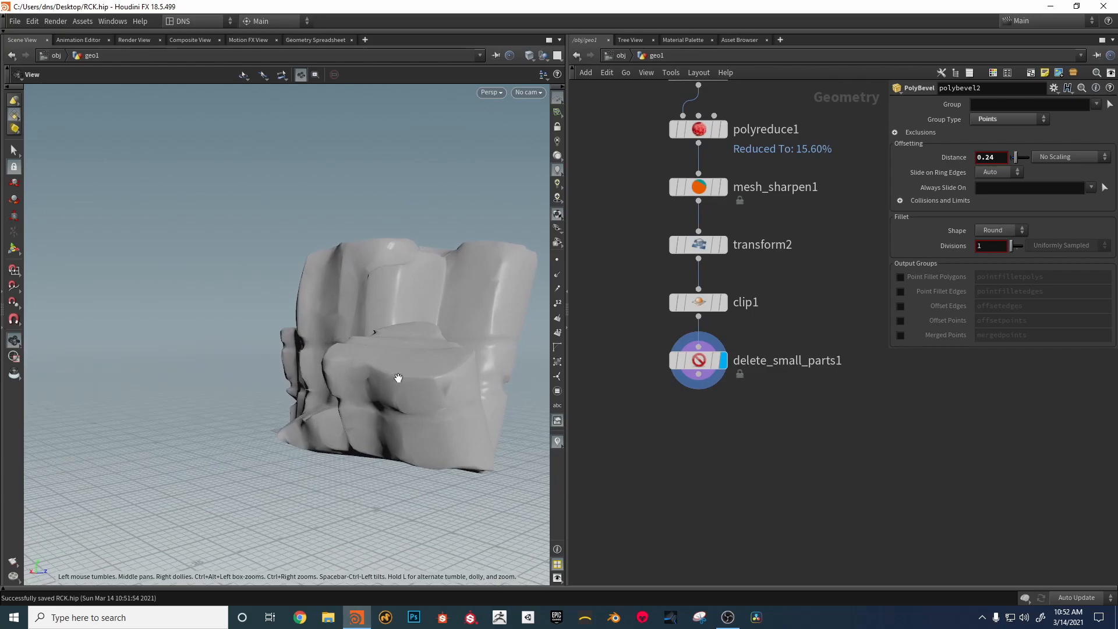
Step: Compare the outputs of transform2, clip1, mesh_sharpen1 and polyreduce1 to examine the detached lower piece of the rock
{"action": "left_click", "coordinate": [724, 245]}
{"action": "left_click_drag", "start_coordinate": [506, 290], "coordinate": [425, 329]}
{"action": "left_click", "coordinate": [724, 302]}
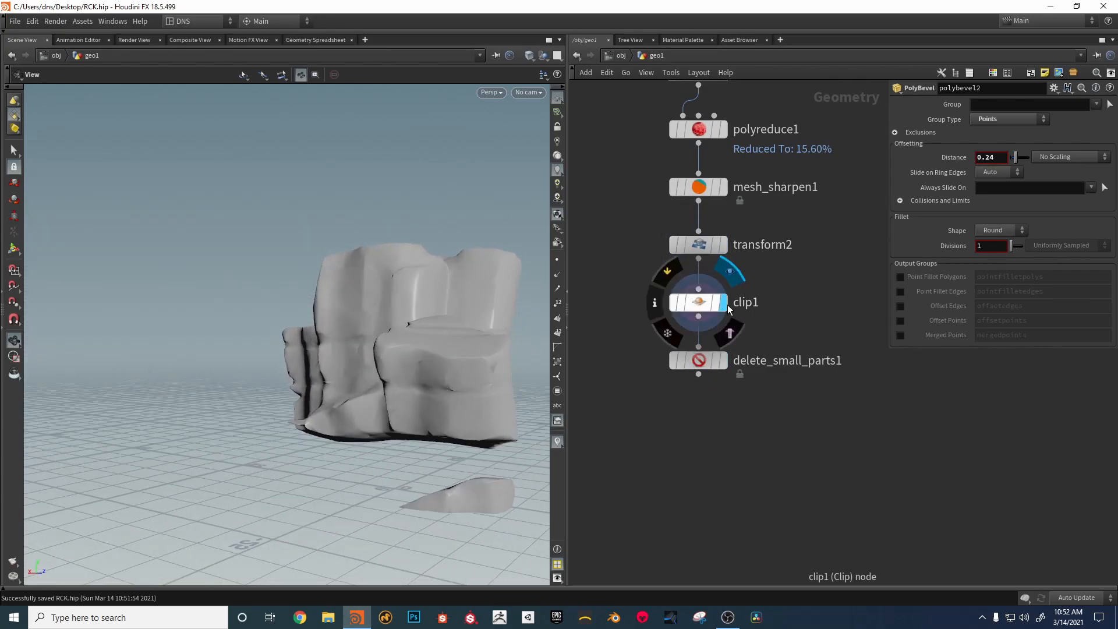
{"action": "scroll", "coordinate": [739, 319], "scroll_direction": "up", "scroll_amount": 3}
{"action": "left_click", "coordinate": [725, 276]}
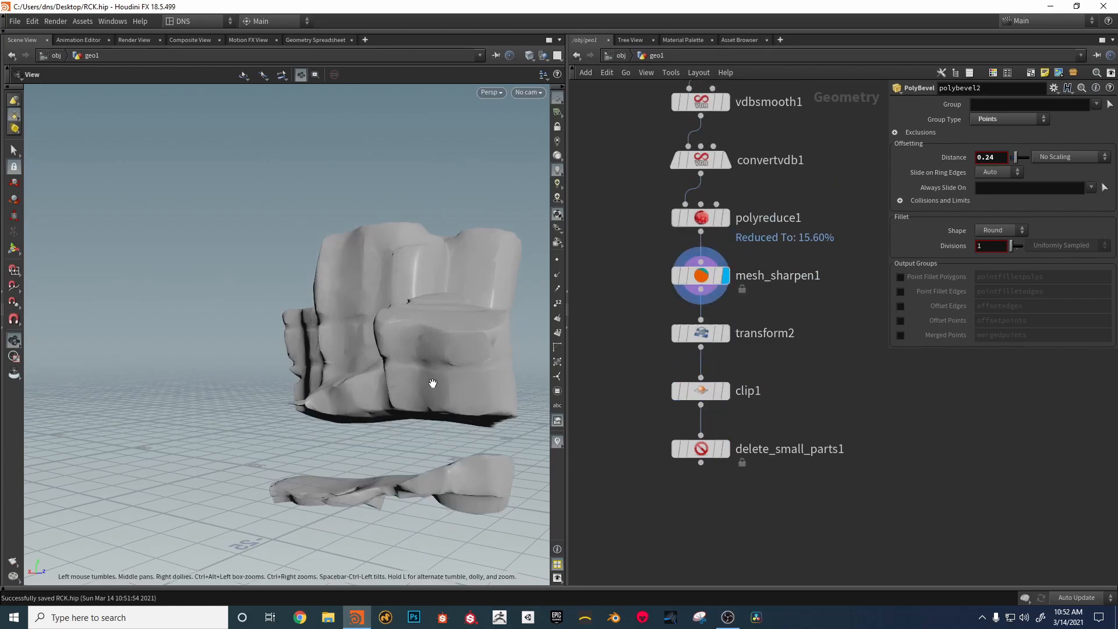
{"action": "scroll", "coordinate": [757, 294], "scroll_direction": "up", "scroll_amount": 3}
{"action": "left_click", "coordinate": [718, 297]}
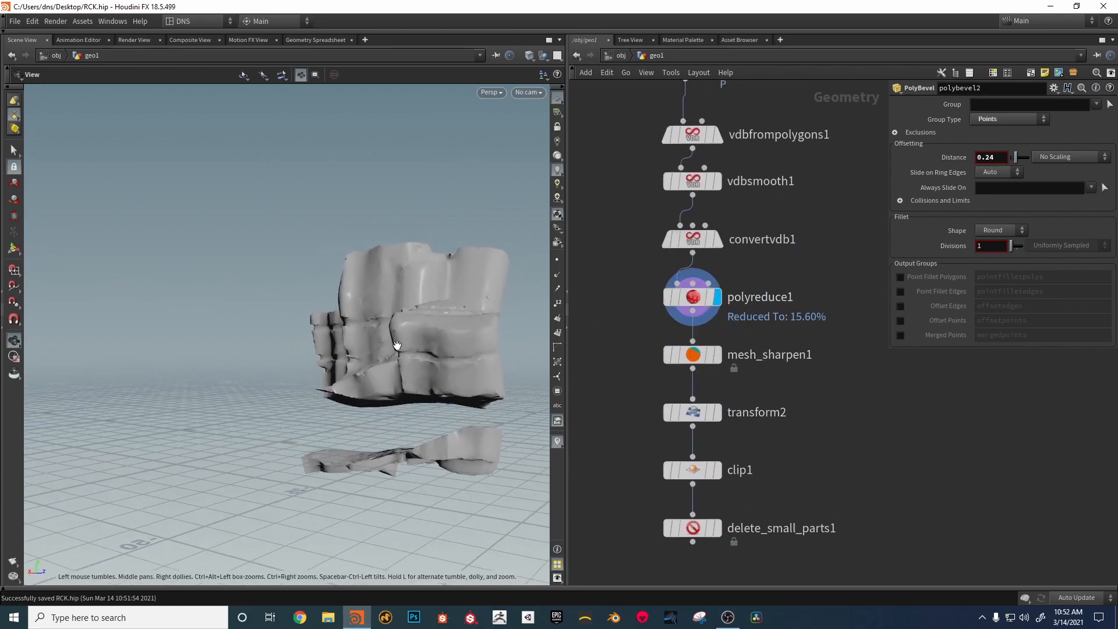
{"action": "left_click", "coordinate": [720, 354]}
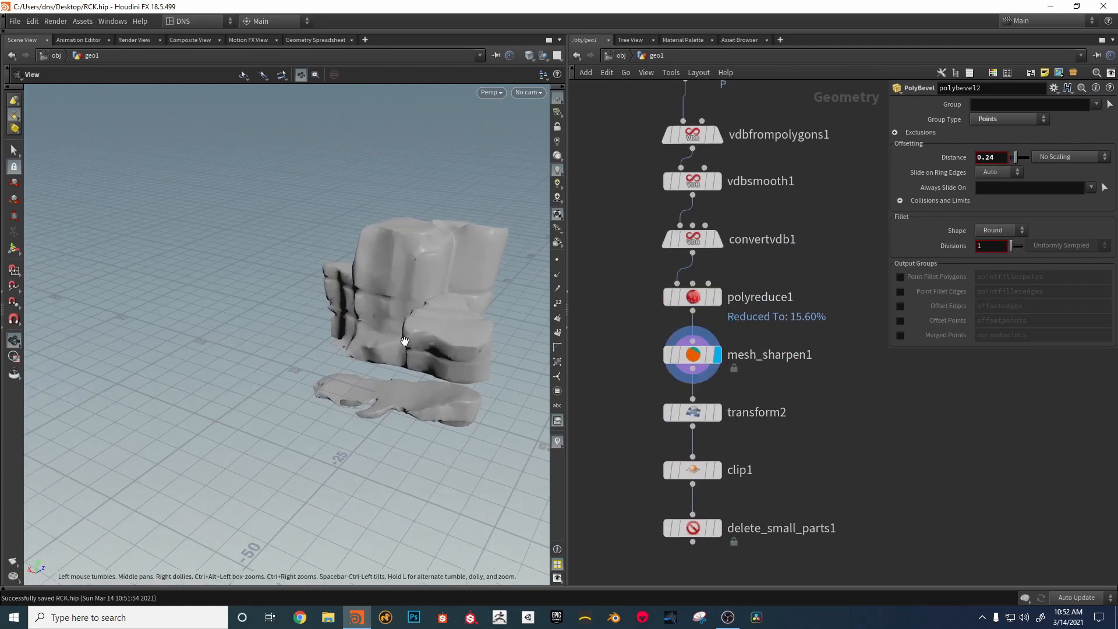
{"action": "left_click", "coordinate": [716, 417]}
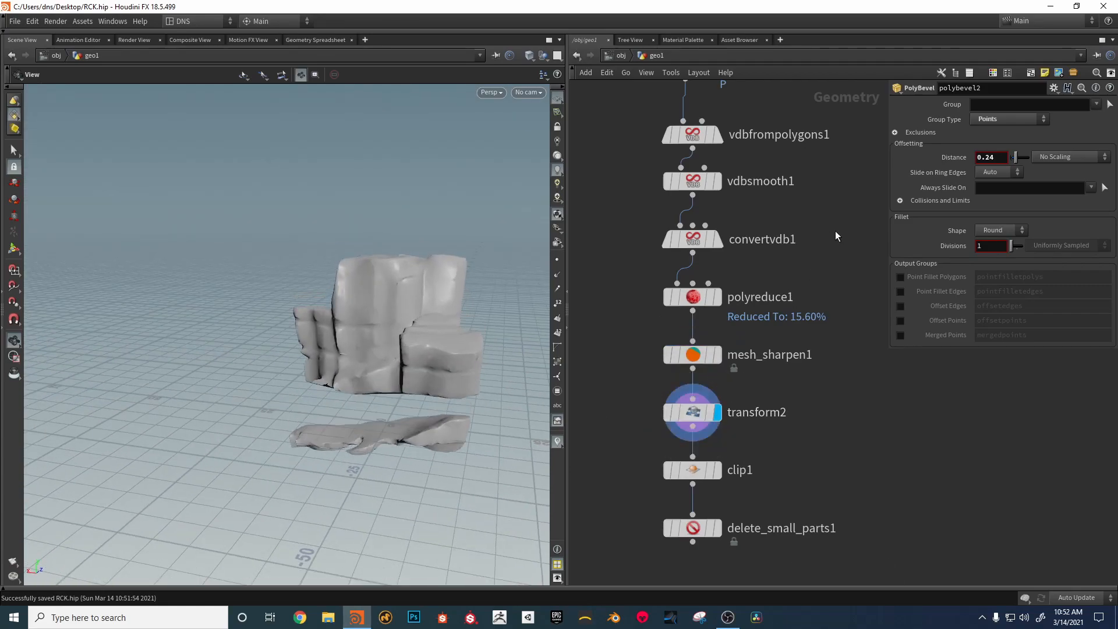
Step: Try a different voxel size on vdbfrompolygons1 with its output displayed, and undo the change
{"action": "middle_click_drag", "start_coordinate": [827, 215], "coordinate": [835, 457]}
{"action": "middle_click_drag", "start_coordinate": [788, 160], "coordinate": [829, 551]}
{"action": "middle_click_drag", "start_coordinate": [720, 278], "coordinate": [700, 156]}
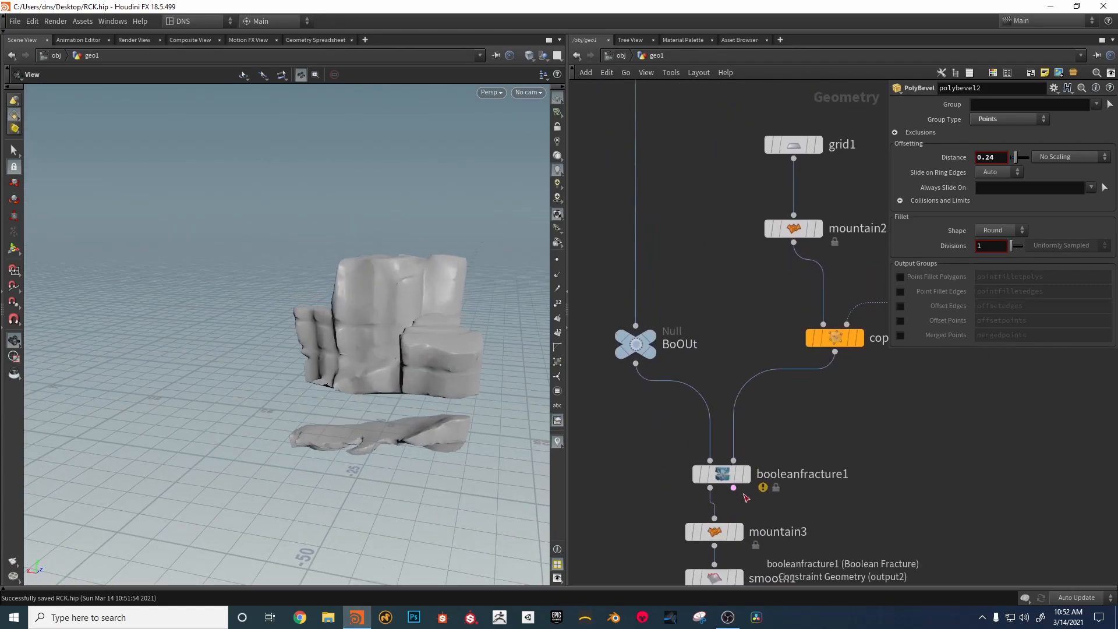
{"action": "left_click", "coordinate": [750, 474]}
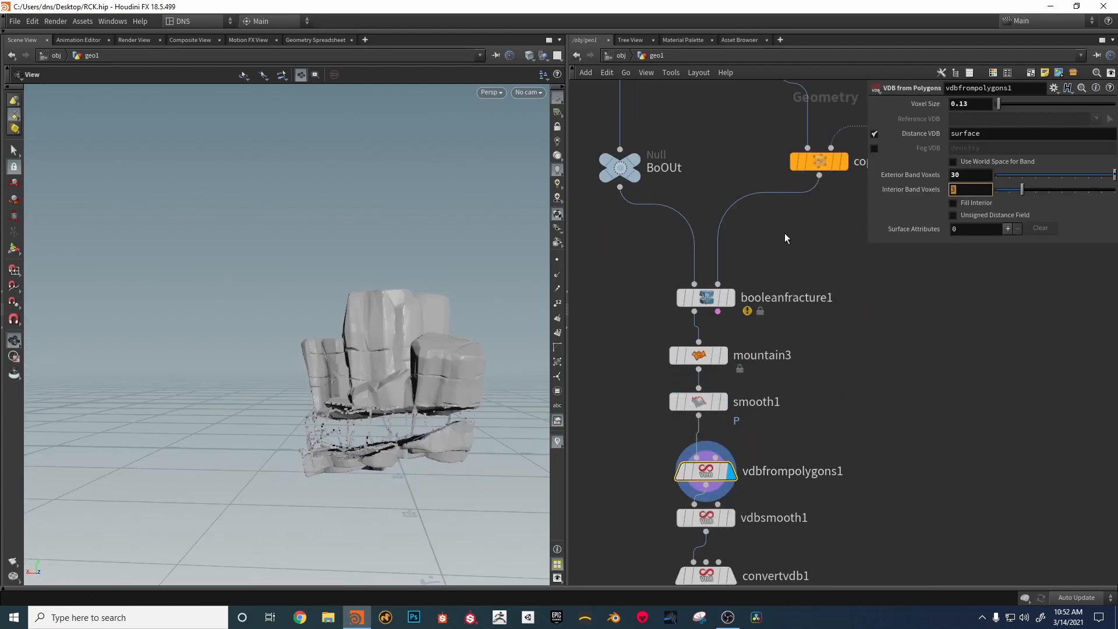
{"action": "middle_click_drag", "start_coordinate": [982, 103], "coordinate": [958, 128]}
{"action": "key", "text": "ctrl+z"}
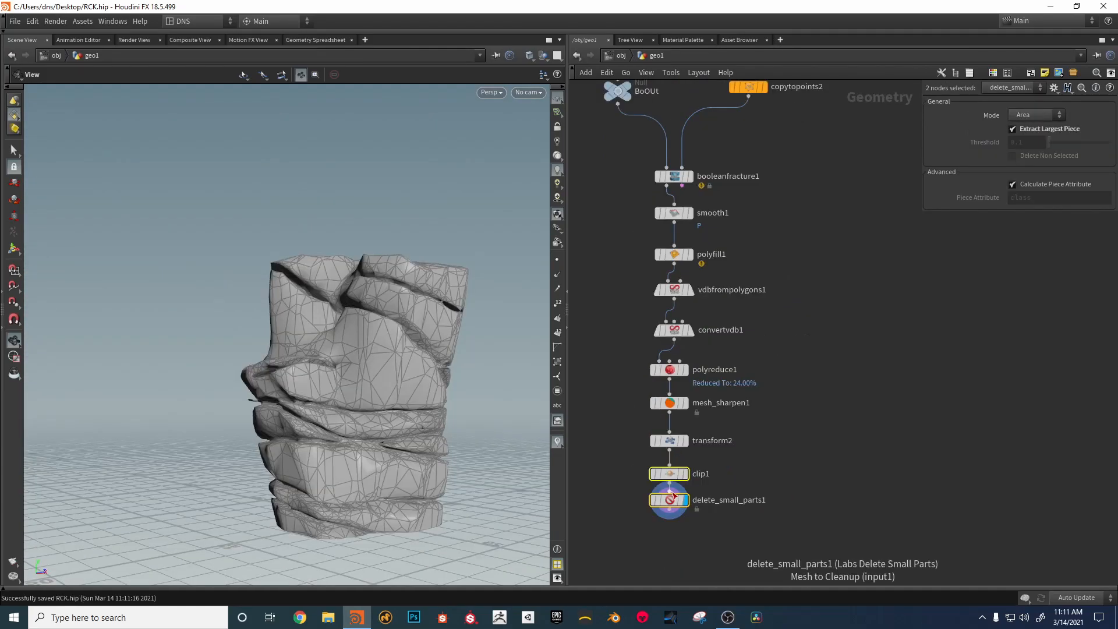
Step: Check the rock output of delete_small_parts1 and open the settings of vdbfrompolygons1
{"action": "middle_click", "coordinate": [673, 503]}
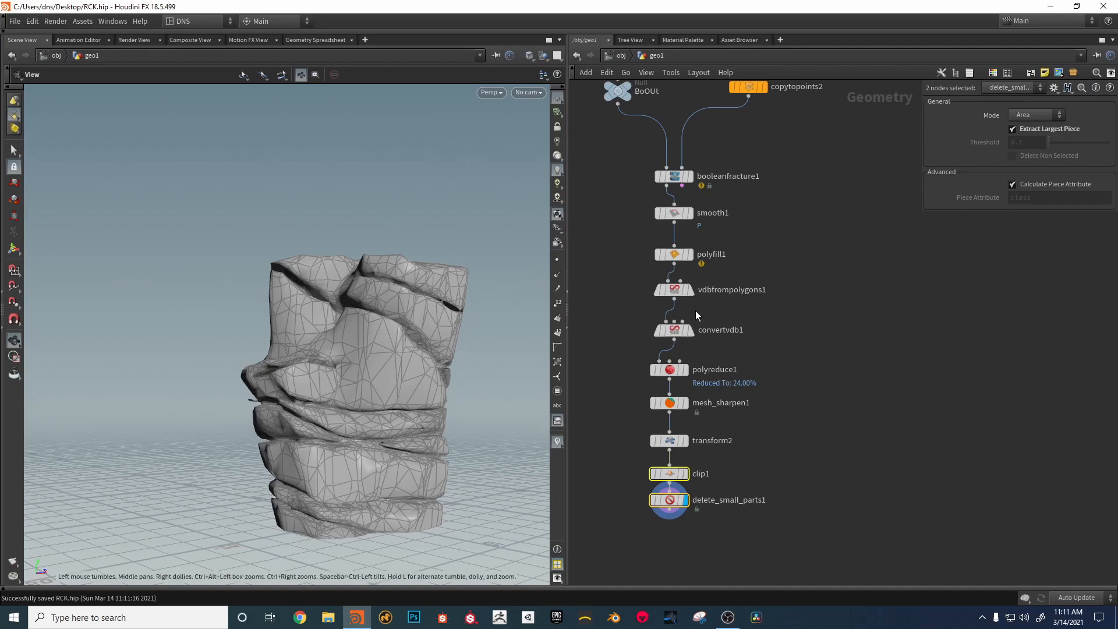
{"action": "middle_click_drag", "start_coordinate": [759, 293], "coordinate": [762, 343]}
{"action": "left_click_drag", "start_coordinate": [439, 335], "coordinate": [424, 328]}
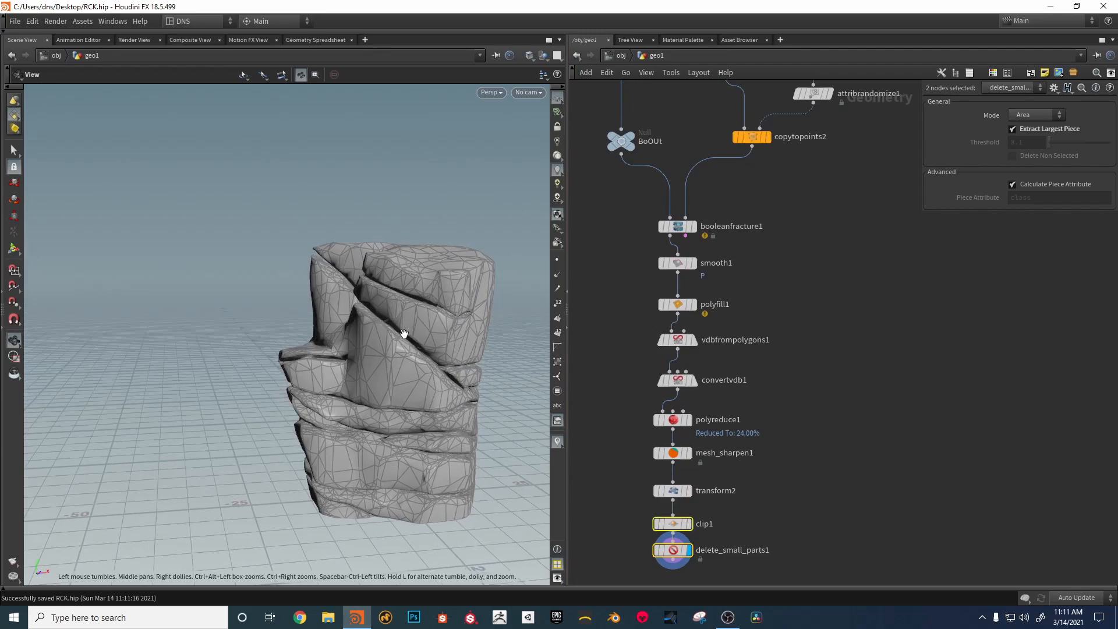
{"action": "scroll", "coordinate": [701, 360], "scroll_direction": "up", "scroll_amount": 2}
{"action": "left_click", "coordinate": [679, 340]}
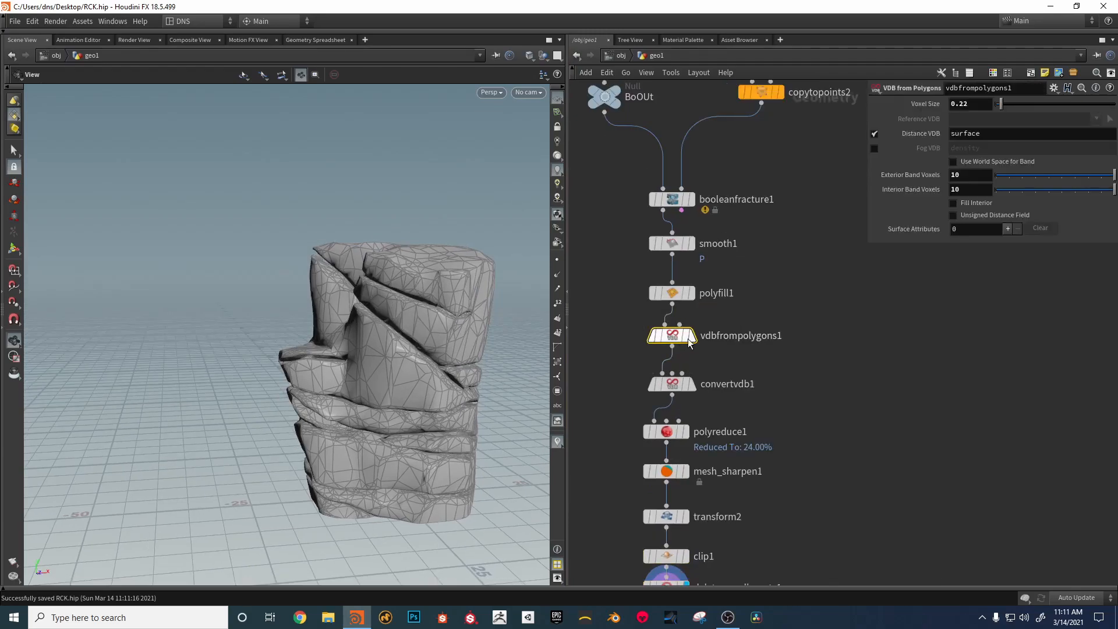
Step: Examine the rock's layered cracks and column tops from all sides and from above
{"action": "left_click_drag", "start_coordinate": [342, 315], "coordinate": [532, 324]}
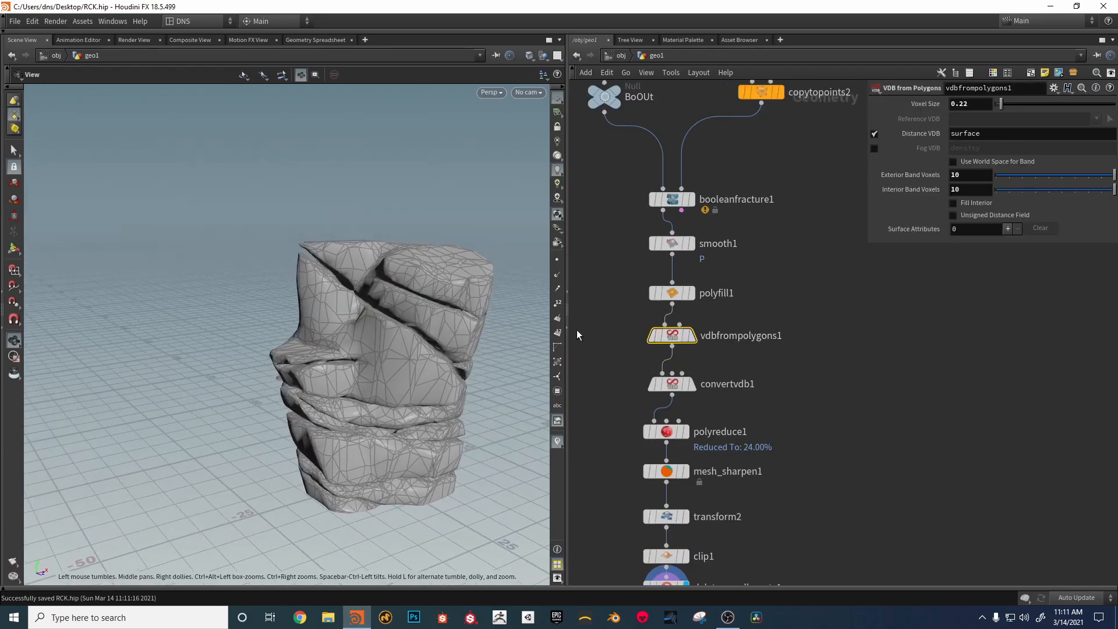
{"action": "left_click_drag", "start_coordinate": [345, 365], "coordinate": [391, 349]}
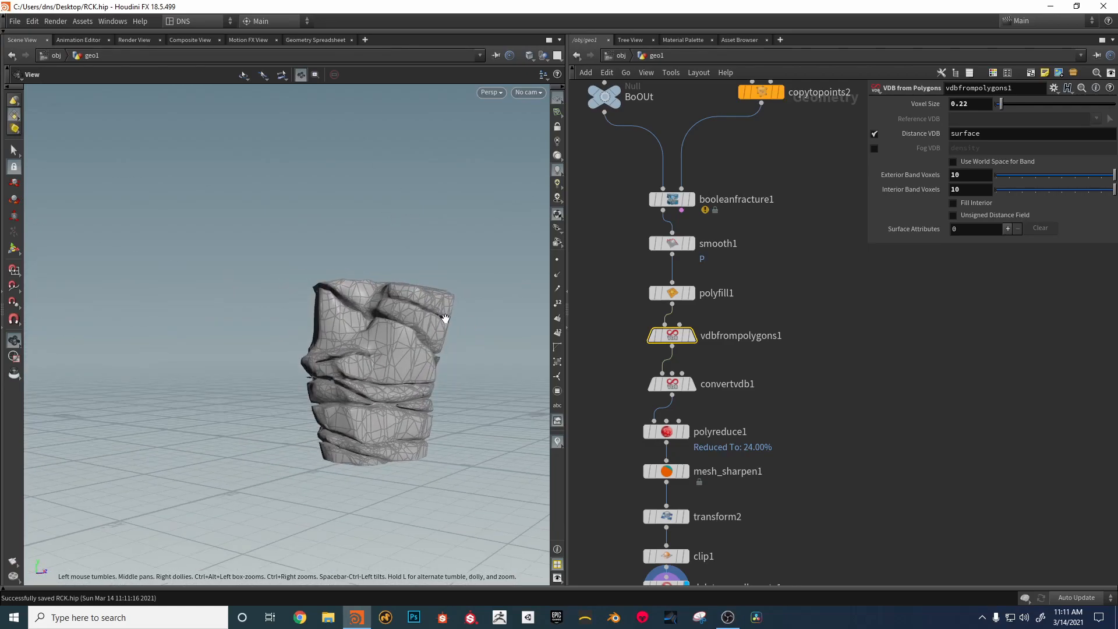
{"action": "left_click_drag", "start_coordinate": [478, 302], "coordinate": [464, 363]}
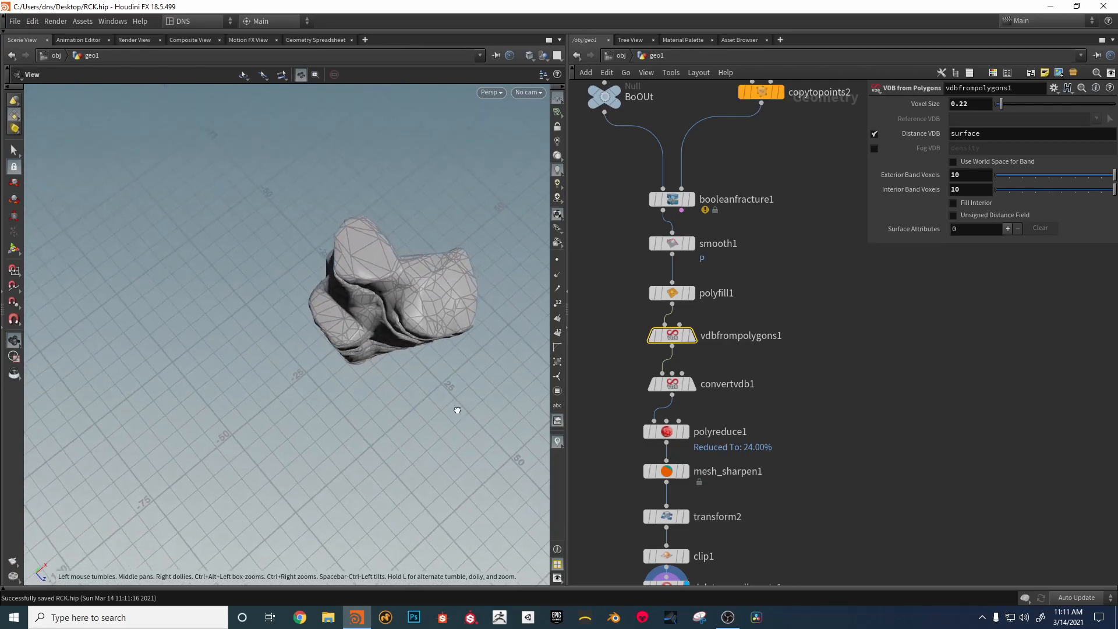
{"action": "left_click_drag", "start_coordinate": [461, 412], "coordinate": [386, 310]}
{"action": "left_click_drag", "start_coordinate": [297, 243], "coordinate": [473, 314]}
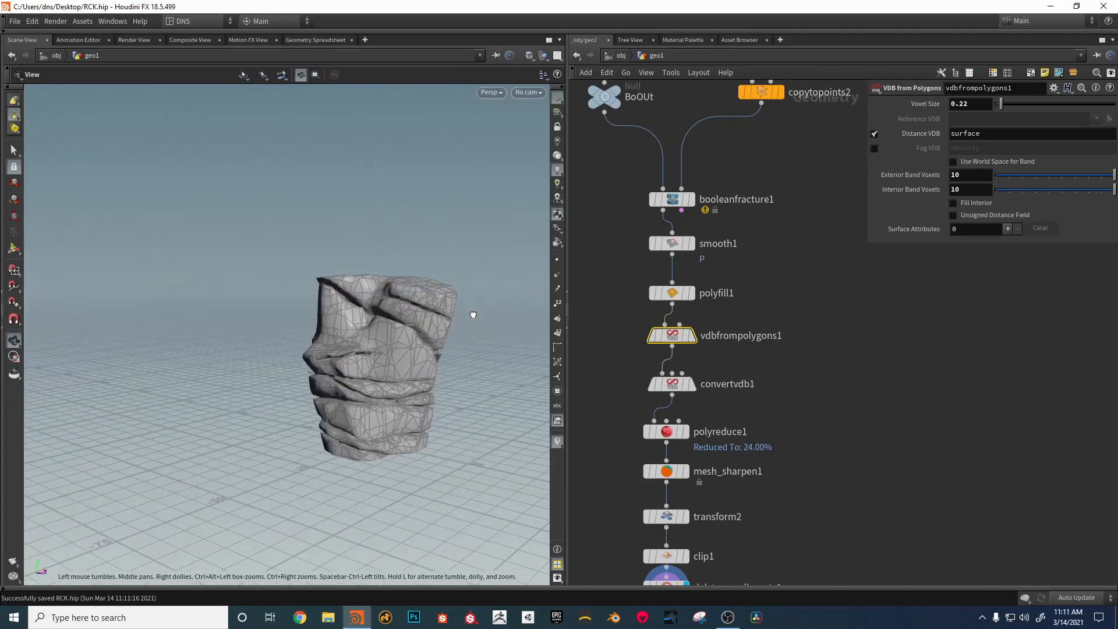
{"action": "left_click_drag", "start_coordinate": [373, 334], "coordinate": [534, 360]}
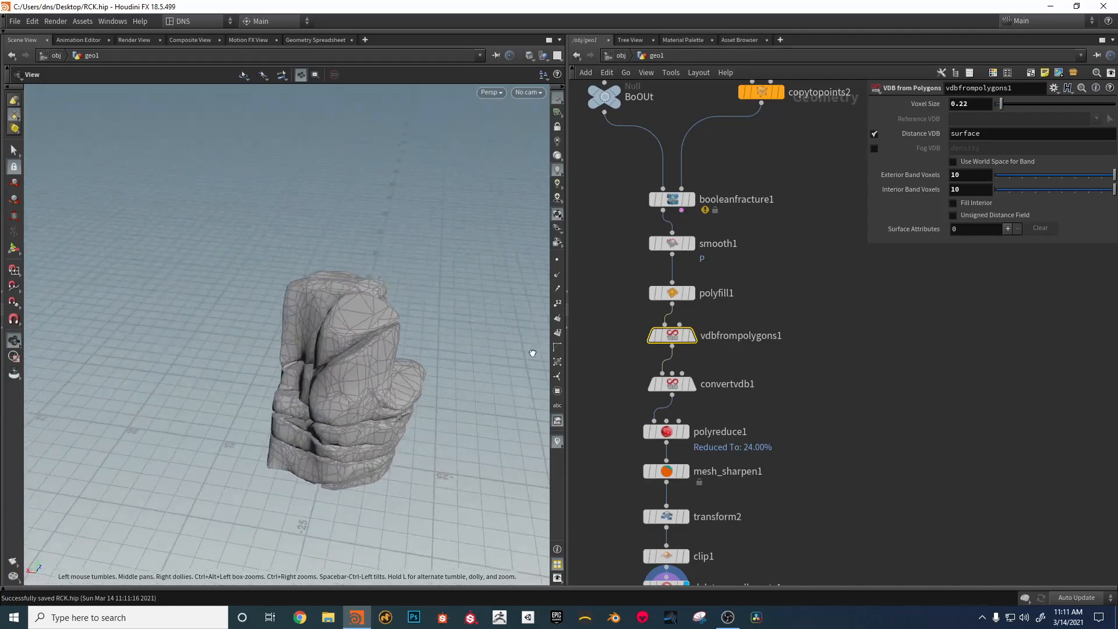
{"action": "left_click_drag", "start_coordinate": [595, 283], "coordinate": [379, 351]}
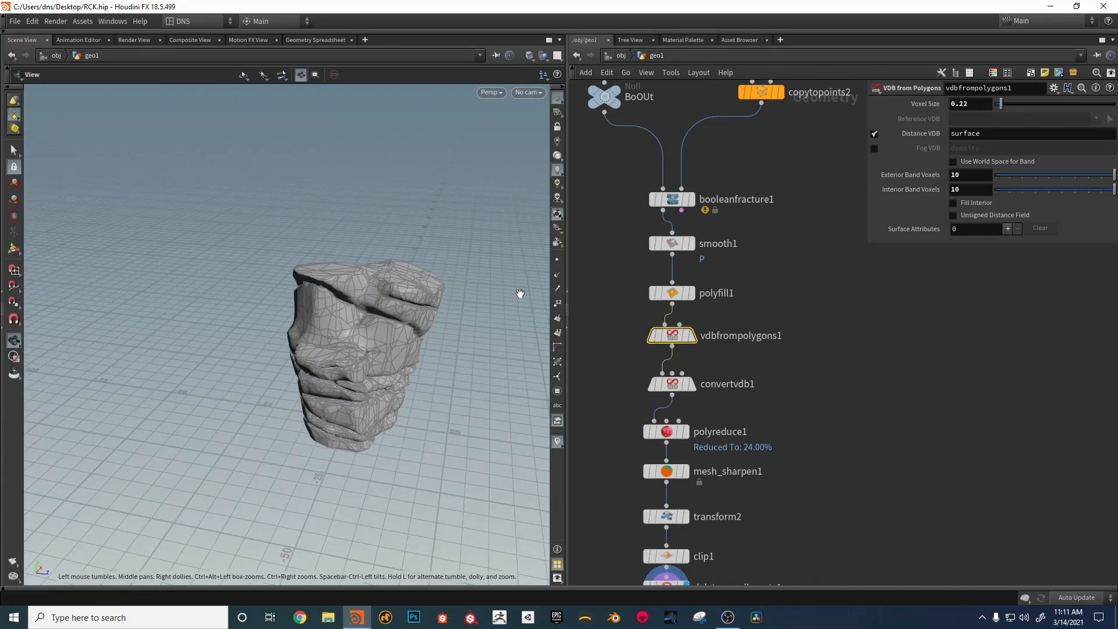
{"action": "left_click_drag", "start_coordinate": [443, 327], "coordinate": [412, 275]}
{"action": "left_click_drag", "start_coordinate": [404, 347], "coordinate": [399, 447]}
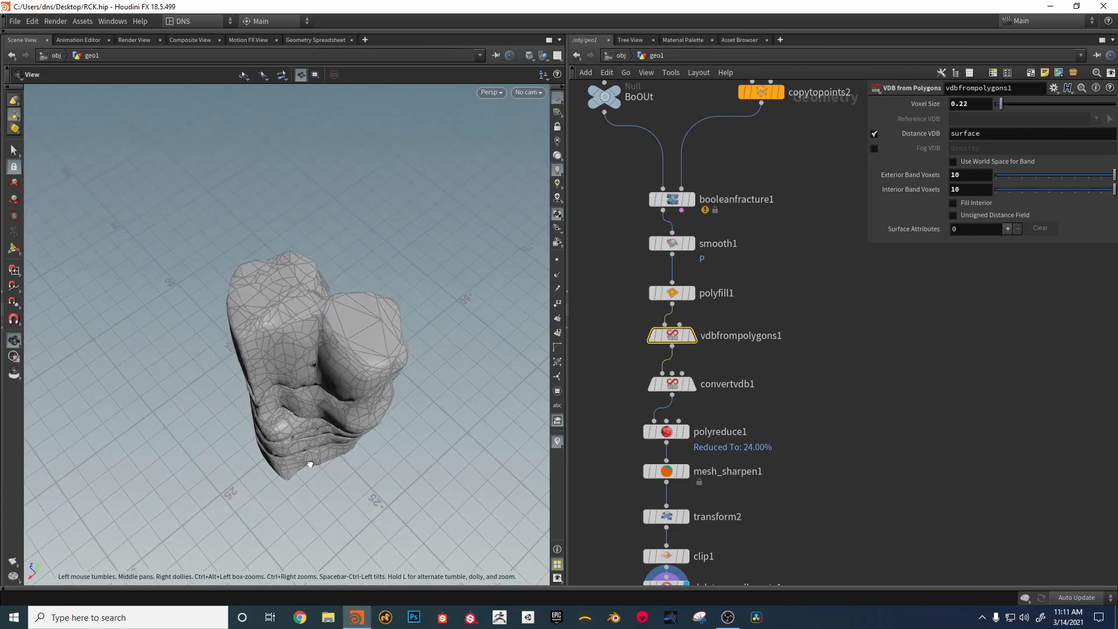
{"action": "left_click_drag", "start_coordinate": [314, 457], "coordinate": [217, 399]}
{"action": "left_click_drag", "start_coordinate": [287, 412], "coordinate": [350, 450]}
{"action": "left_click_drag", "start_coordinate": [318, 341], "coordinate": [270, 319]}
{"action": "left_click_drag", "start_coordinate": [497, 324], "coordinate": [513, 375]}
{"action": "middle_click_drag", "start_coordinate": [721, 398], "coordinate": [735, 282]}
{"action": "left_click_drag", "start_coordinate": [434, 356], "coordinate": [411, 299]}
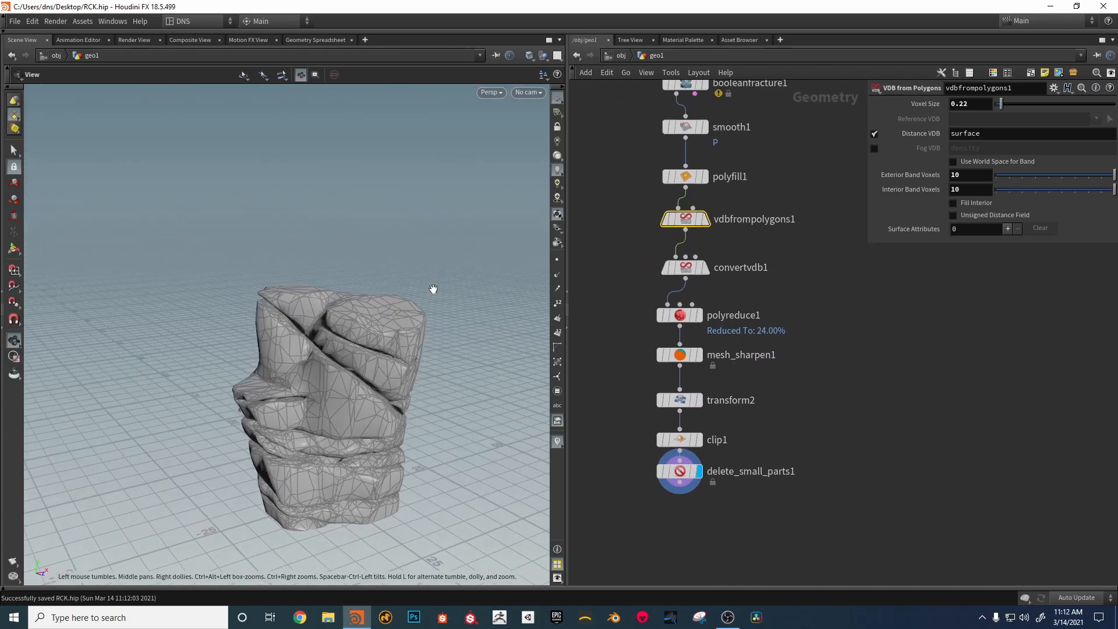
{"action": "left_click_drag", "start_coordinate": [414, 365], "coordinate": [369, 301]}
{"action": "left_click_drag", "start_coordinate": [415, 375], "coordinate": [357, 197]}
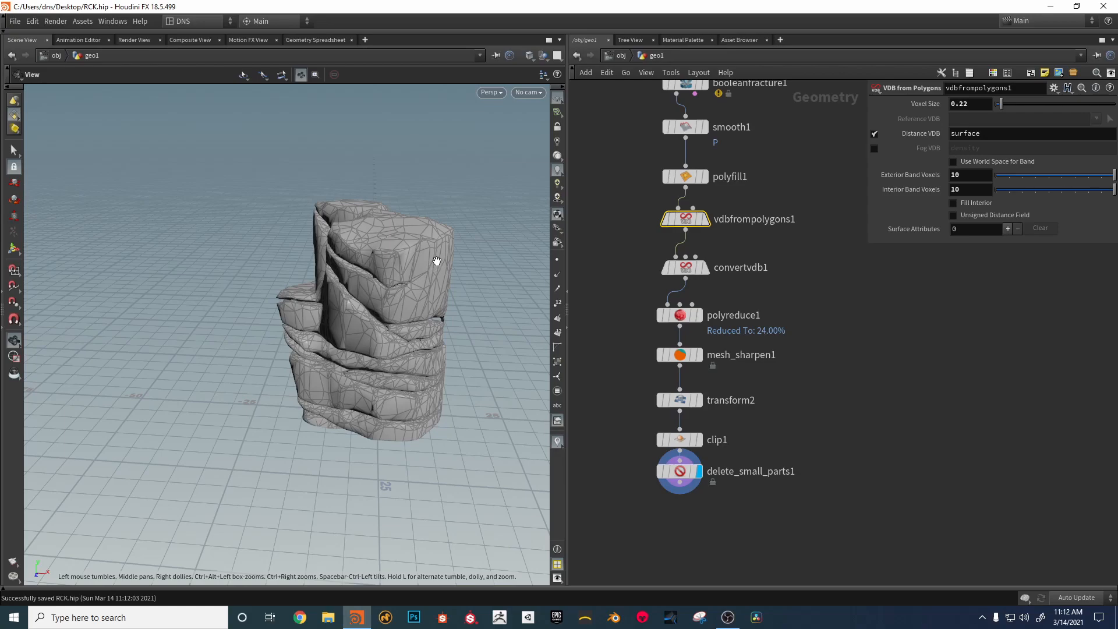
{"action": "left_click_drag", "start_coordinate": [400, 325], "coordinate": [402, 279]}
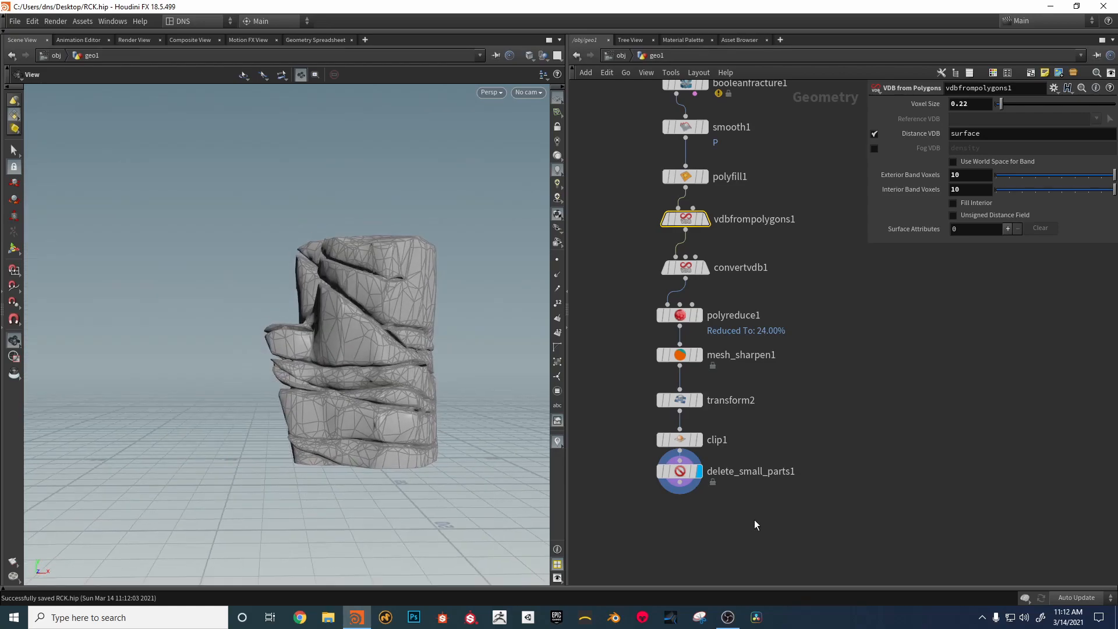
Step: Add a Mask by Feature node below delete_small_parts1, connect it, space it out and display its output
{"action": "middle_click_drag", "start_coordinate": [707, 573], "coordinate": [698, 429]}
{"action": "key", "text": "Tab"}
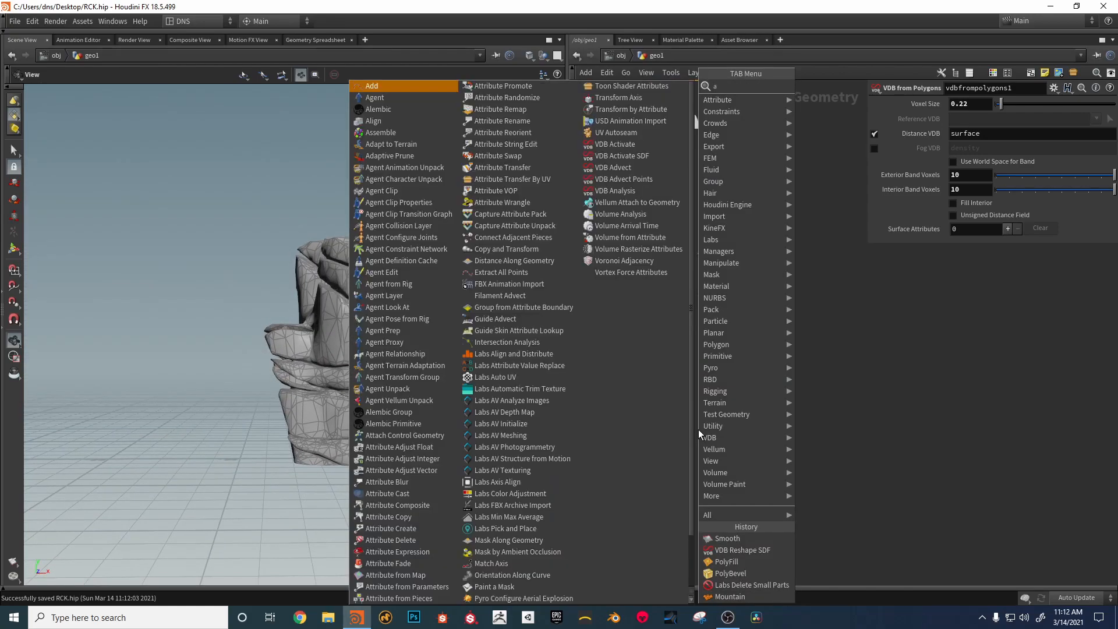
{"action": "type", "text": "mask"}
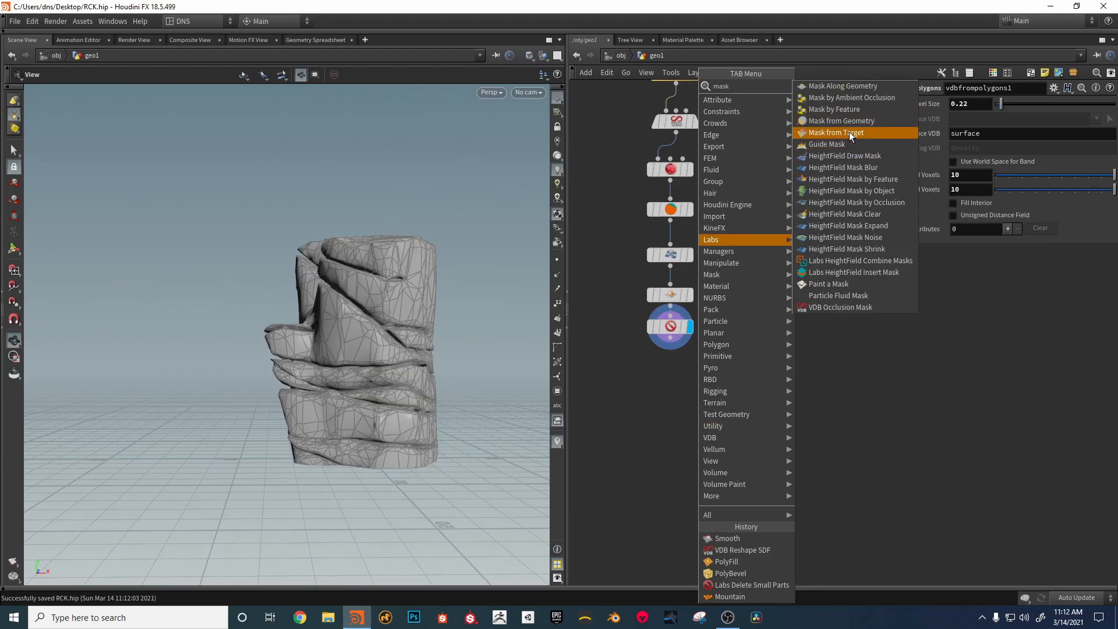
{"action": "left_click", "coordinate": [846, 109]}
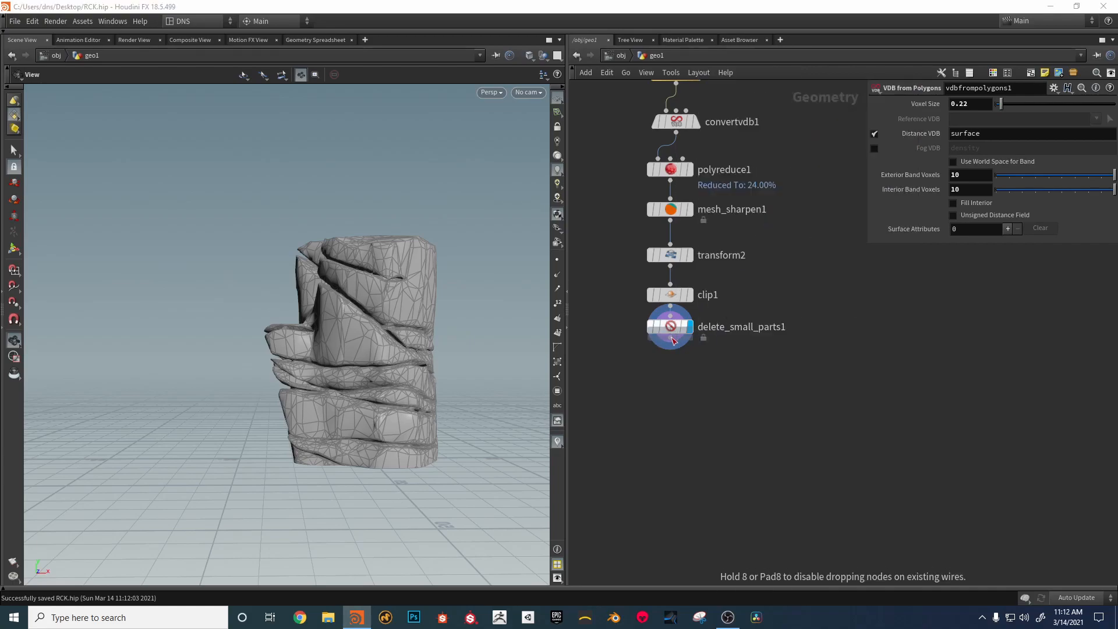
{"action": "left_click", "coordinate": [691, 381]}
{"action": "left_click", "coordinate": [689, 377]}
{"action": "left_click_drag", "start_coordinate": [669, 373], "coordinate": [669, 411]}
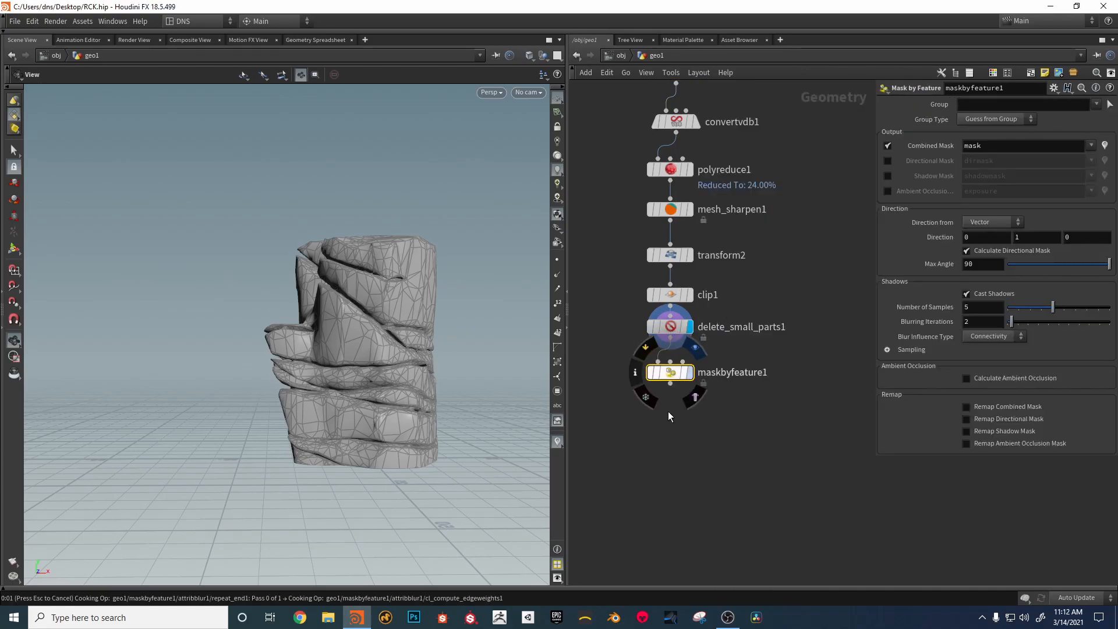
Step: Visualize the combined mask of maskbyfeature1 on the rock and set its maximum angle to 120
{"action": "left_click", "coordinate": [1109, 142]}
{"action": "left_click_drag", "start_coordinate": [361, 201], "coordinate": [393, 281]}
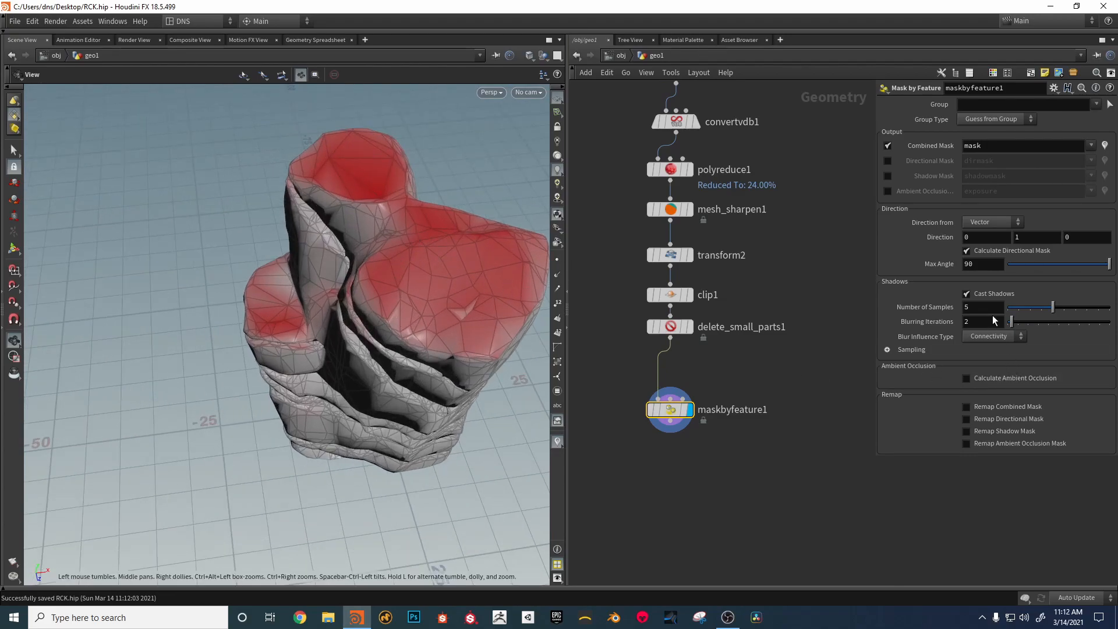
{"action": "type", "text": "120"}
{"action": "key", "text": "Return"}
{"action": "left_click_drag", "start_coordinate": [479, 384], "coordinate": [488, 251]}
{"action": "middle_click_drag", "start_coordinate": [984, 467], "coordinate": [967, 442]}
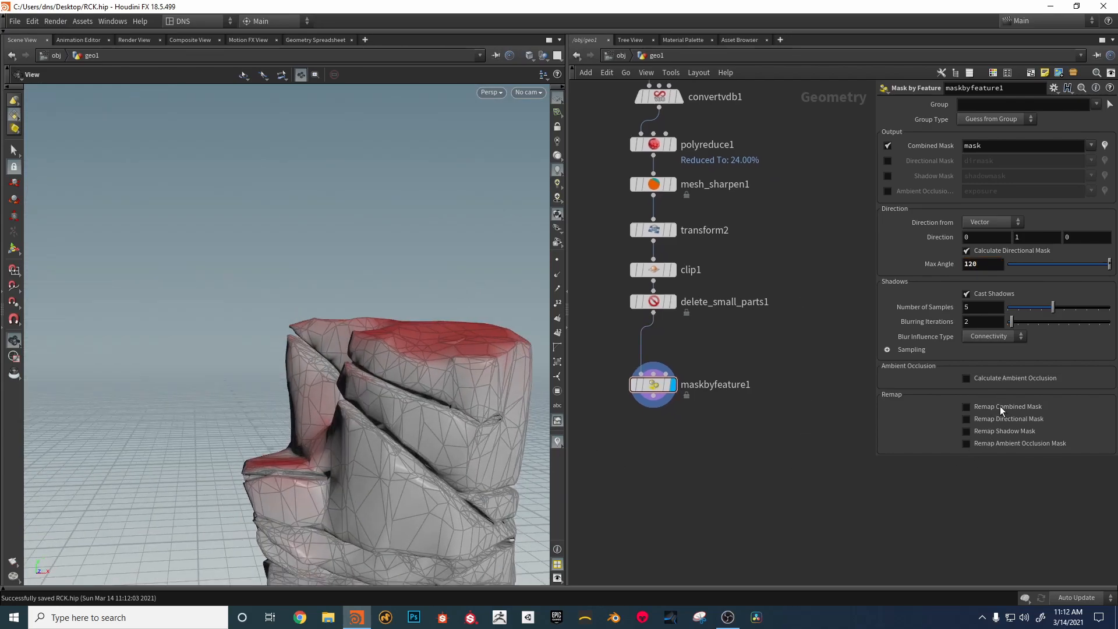
Step: Enable remapping of the combined mask and shape its ramp to stay dark at first, then rise steeply to full before the middle
{"action": "left_click", "coordinate": [966, 407]}
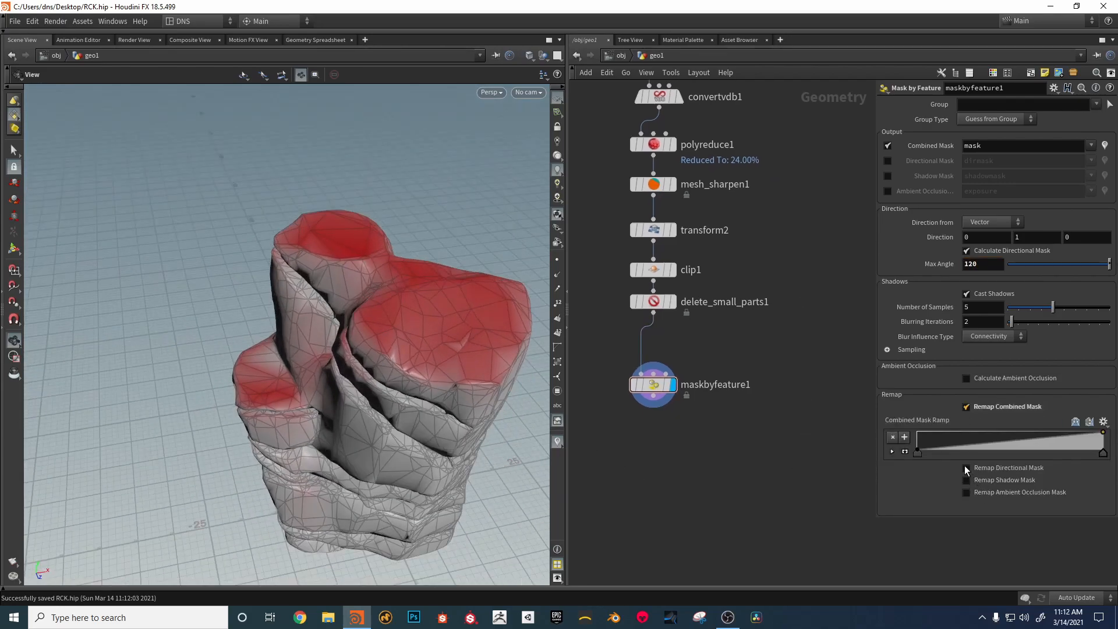
{"action": "left_click_drag", "start_coordinate": [964, 466], "coordinate": [989, 424]}
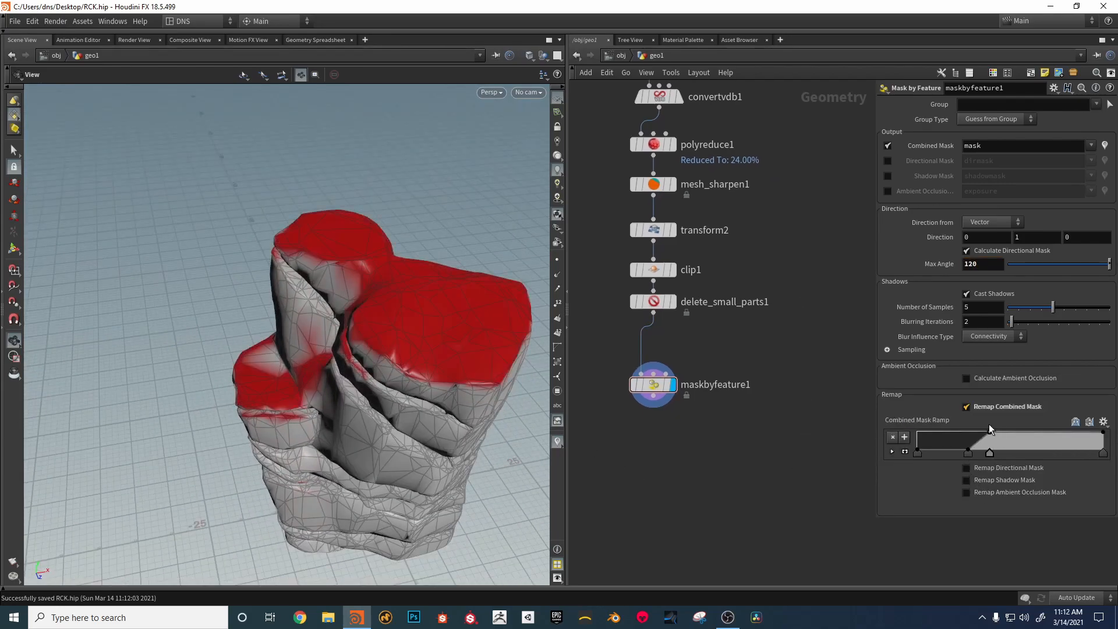
{"action": "left_click_drag", "start_coordinate": [309, 454], "coordinate": [321, 494]}
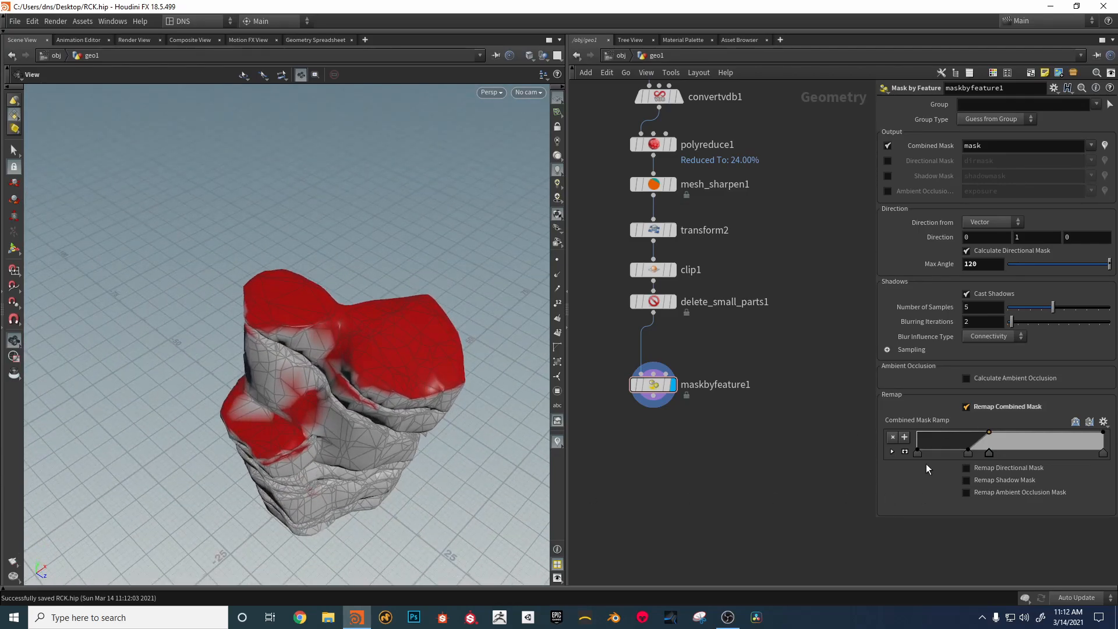
{"action": "left_click_drag", "start_coordinate": [416, 471], "coordinate": [385, 394]}
{"action": "left_click_drag", "start_coordinate": [372, 465], "coordinate": [396, 453]}
Step: Enable ambient occlusion on maskbyfeature1 with 100 samples, a bias of 1 and 9 blurring iterations
{"action": "middle_click_drag", "start_coordinate": [794, 501], "coordinate": [791, 471]}
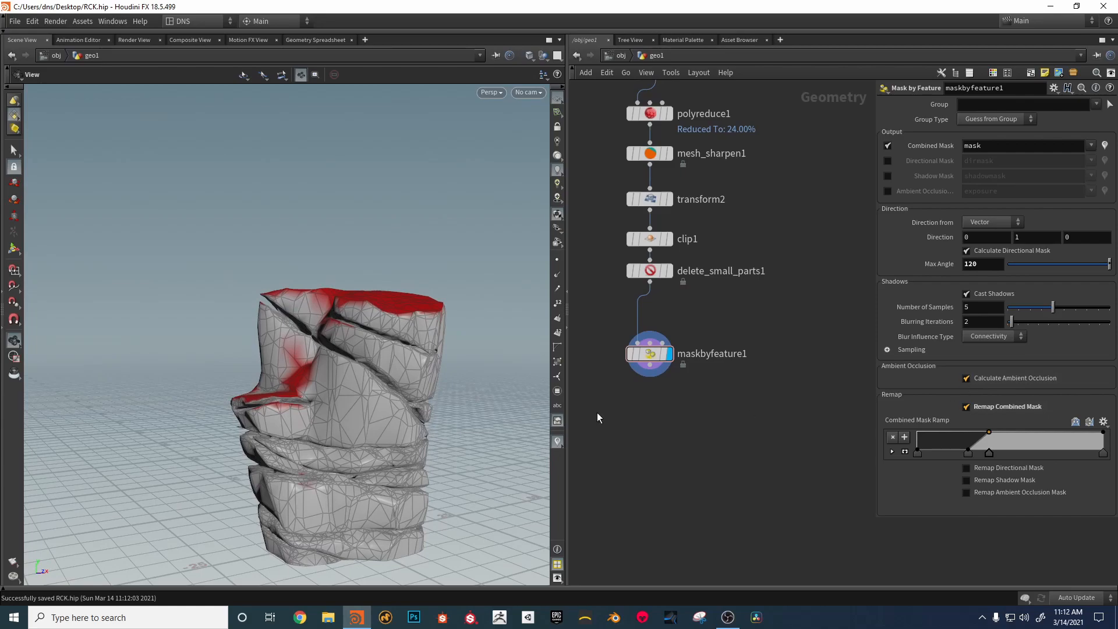
{"action": "left_click_drag", "start_coordinate": [402, 389], "coordinate": [396, 416]}
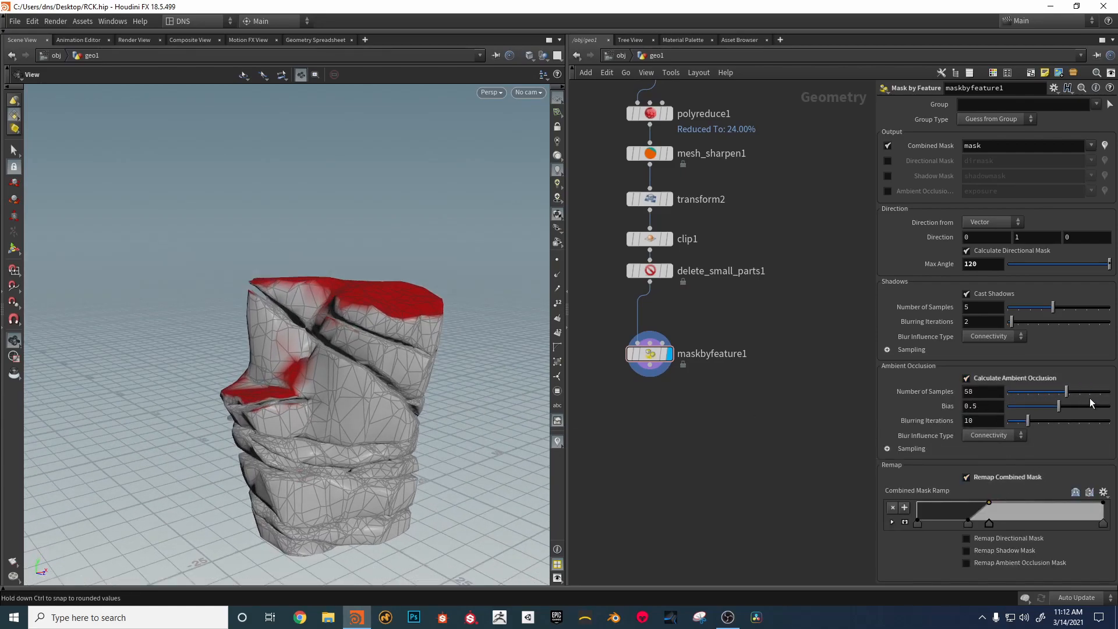
{"action": "left_click_drag", "start_coordinate": [1058, 406], "coordinate": [1110, 405]}
{"action": "left_click_drag", "start_coordinate": [1026, 422], "coordinate": [974, 425]}
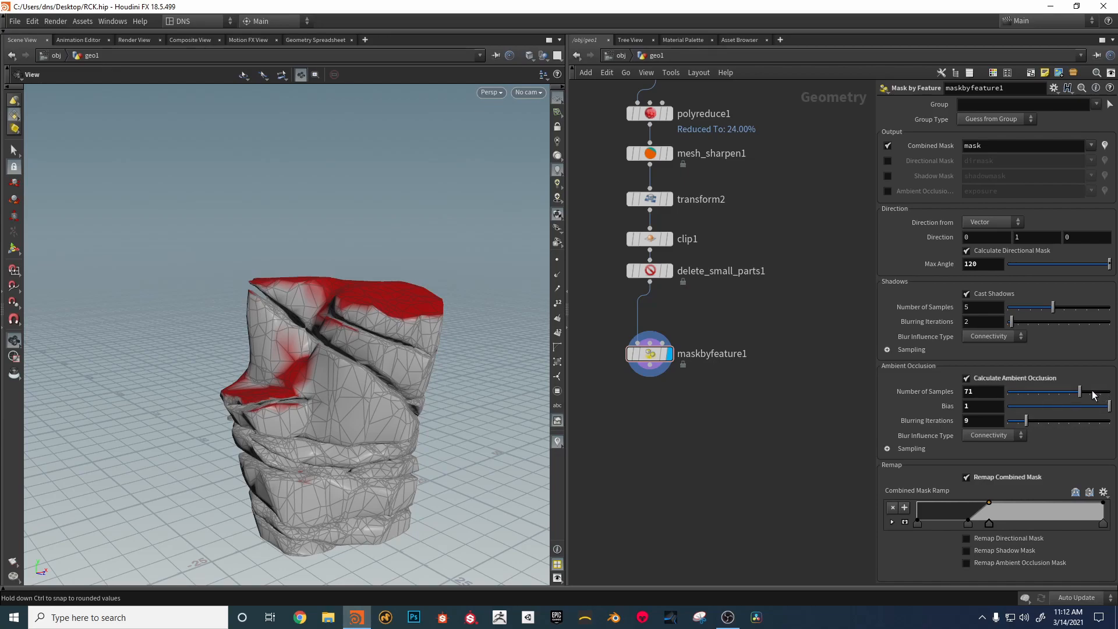
{"action": "mouse_move", "coordinate": [1117, 397]}
{"action": "left_mouse_down"}
{"action": "mouse_move", "coordinate": [986, 400]}
{"action": "mouse_move", "coordinate": [1115, 398]}
{"action": "left_mouse_up"}
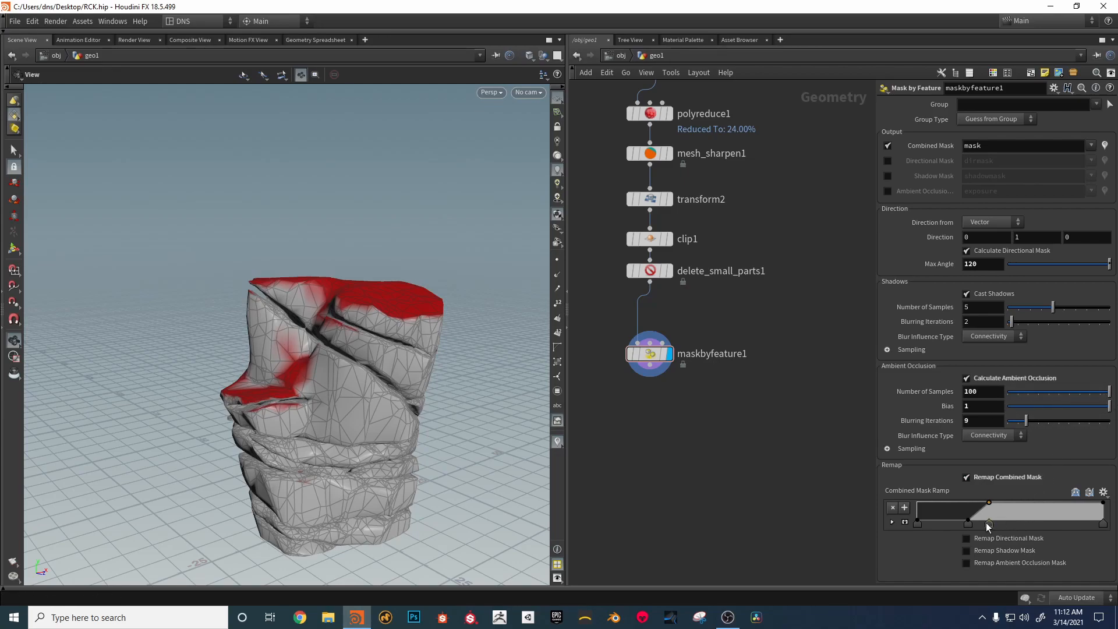
Step: Enable remapping of the ambient occlusion mask and add ramp points so it rises steeply near the start and stays full
{"action": "left_click", "coordinate": [990, 562]}
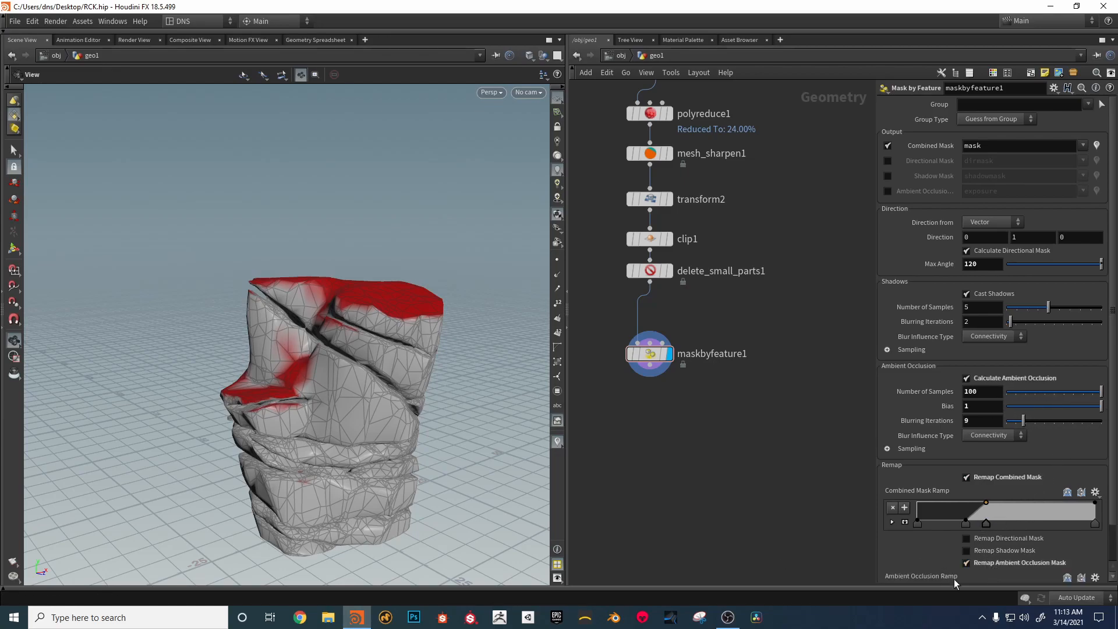
{"action": "left_click_drag", "start_coordinate": [1109, 491], "coordinate": [1115, 529]}
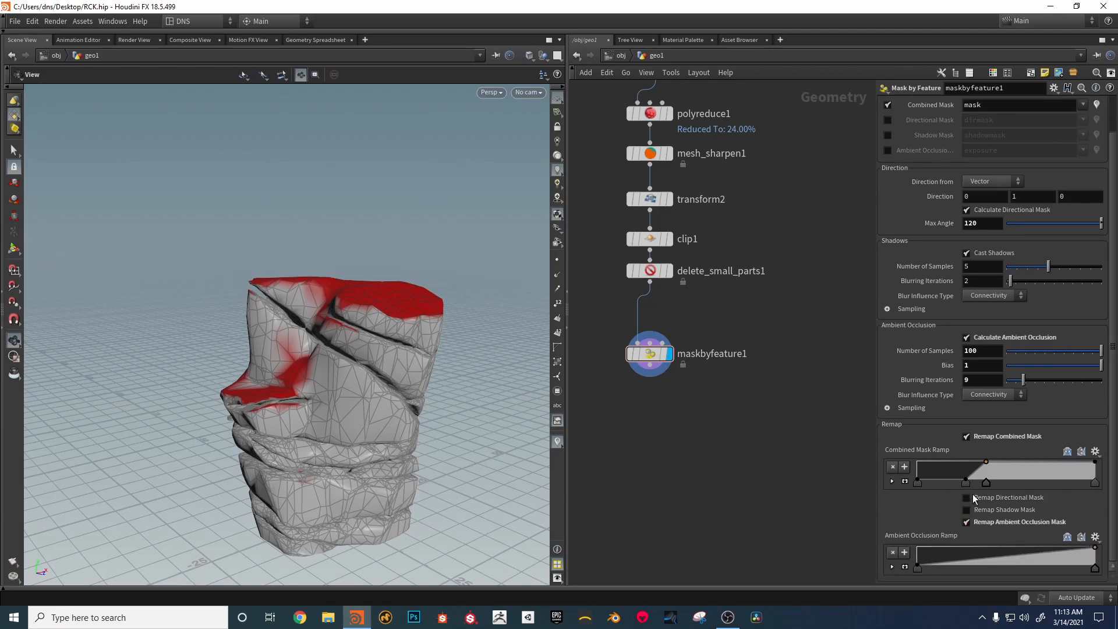
{"action": "left_click_drag", "start_coordinate": [993, 557], "coordinate": [950, 542]}
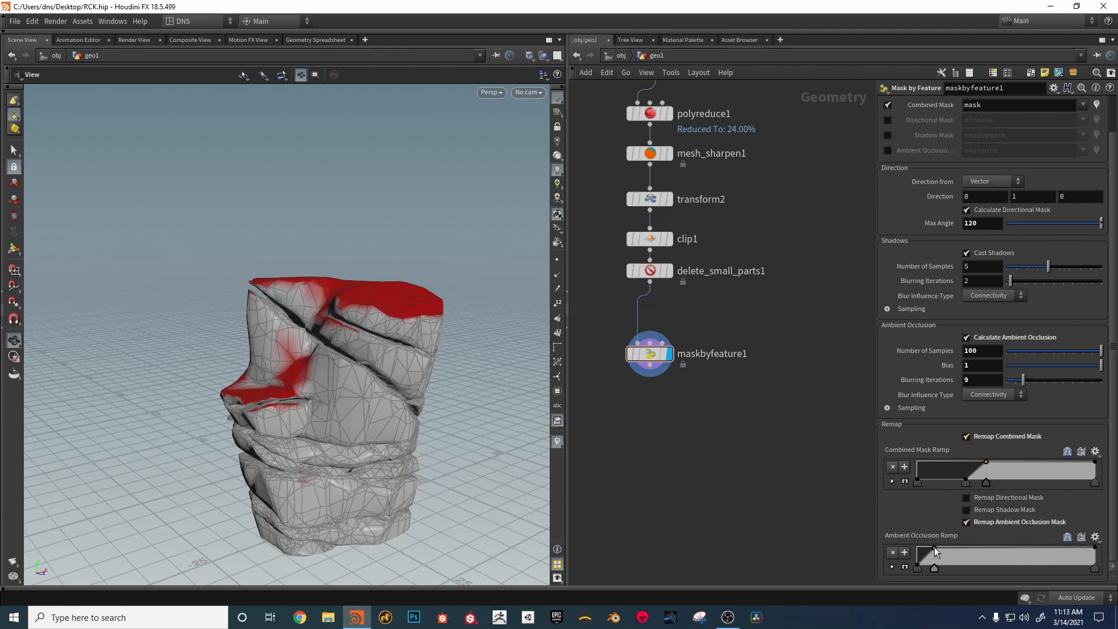
{"action": "left_click_drag", "start_coordinate": [1020, 560], "coordinate": [1027, 544]}
{"action": "left_click_drag", "start_coordinate": [425, 408], "coordinate": [364, 376]}
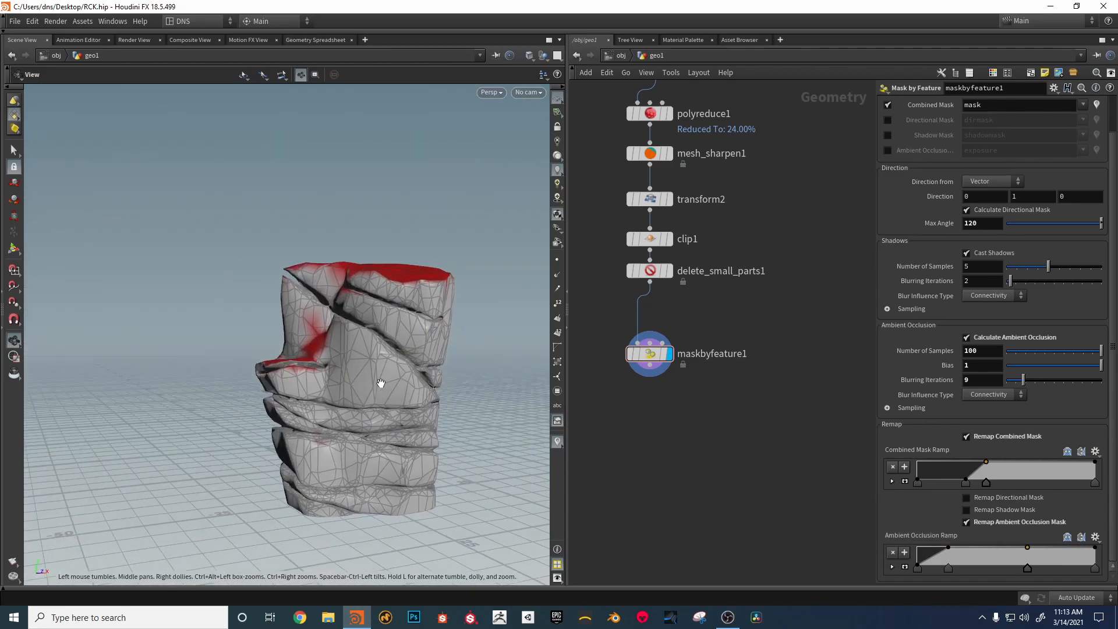
Step: Move maskbyfeature1 aside, branch a second Mask by Feature node from delete_small_parts1 and display its output
{"action": "middle_click_drag", "start_coordinate": [655, 369], "coordinate": [659, 419]}
{"action": "left_click_drag", "start_coordinate": [658, 417], "coordinate": [719, 375]}
{"action": "key", "text": "Tab"}
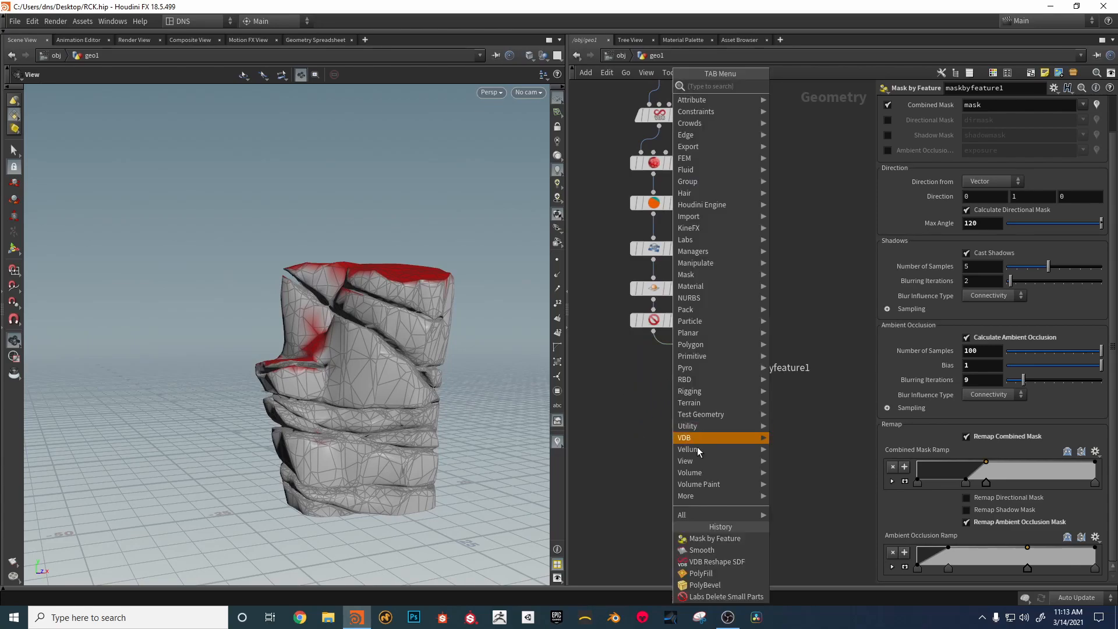
{"action": "left_click", "coordinate": [698, 538]}
{"action": "left_click", "coordinate": [620, 424]}
{"action": "left_click_drag", "start_coordinate": [652, 333], "coordinate": [618, 407]}
{"action": "left_click", "coordinate": [642, 425]}
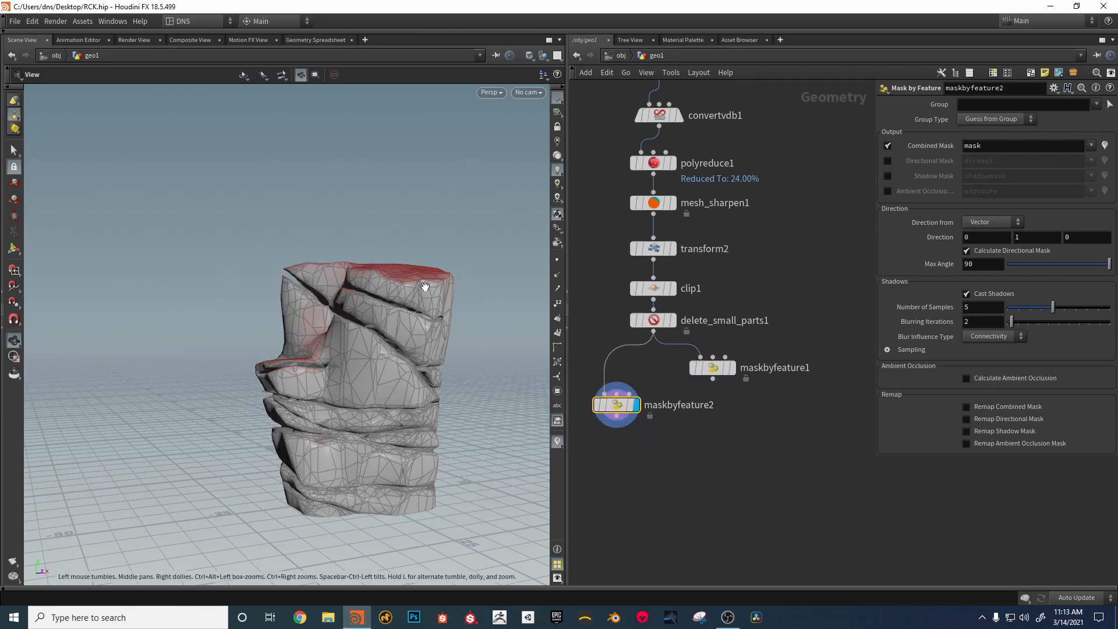
Step: Replace maskbyfeature2 with a Labs Measure Curvature node fed by delete_small_parts1 and display its output
{"action": "left_click_drag", "start_coordinate": [434, 292], "coordinate": [508, 297]}
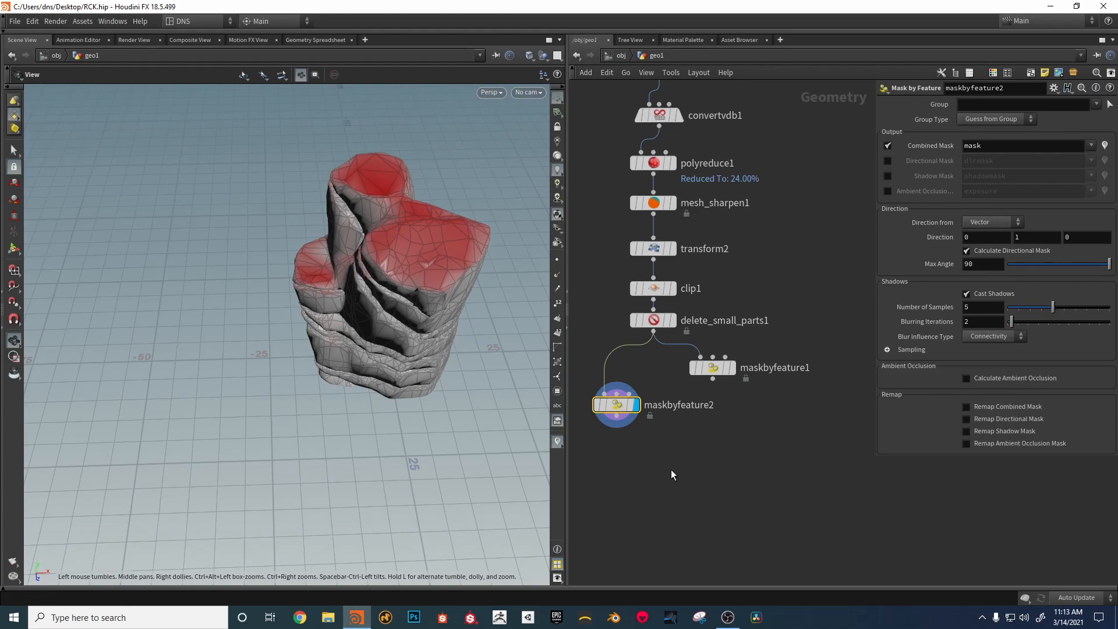
{"action": "key", "text": "Delete"}
{"action": "key", "text": "Tab"}
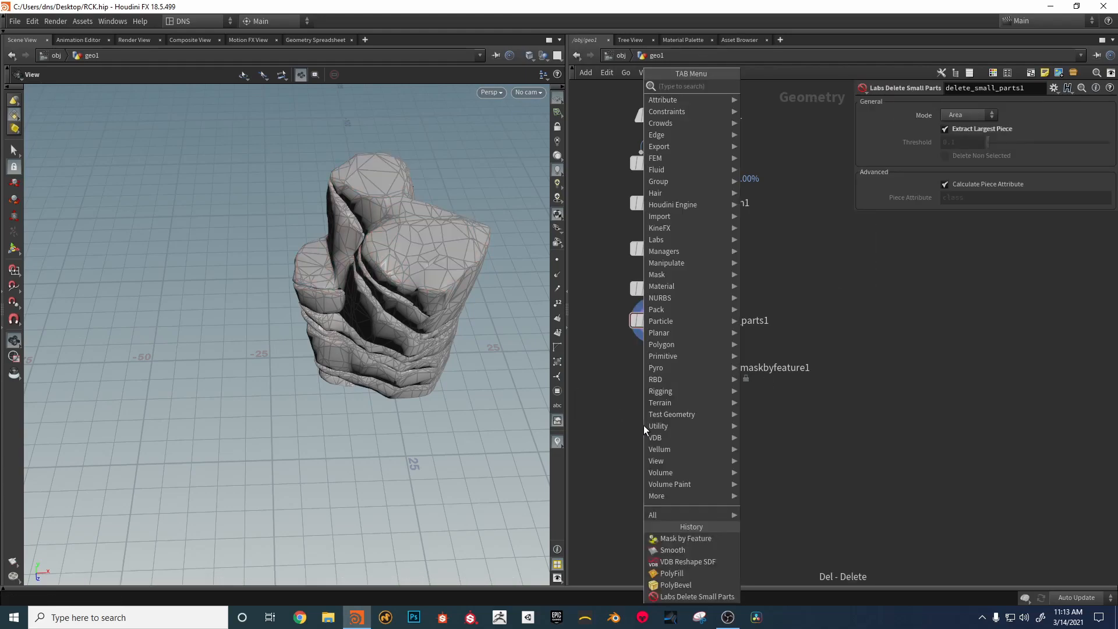
{"action": "type", "text": "cu"}
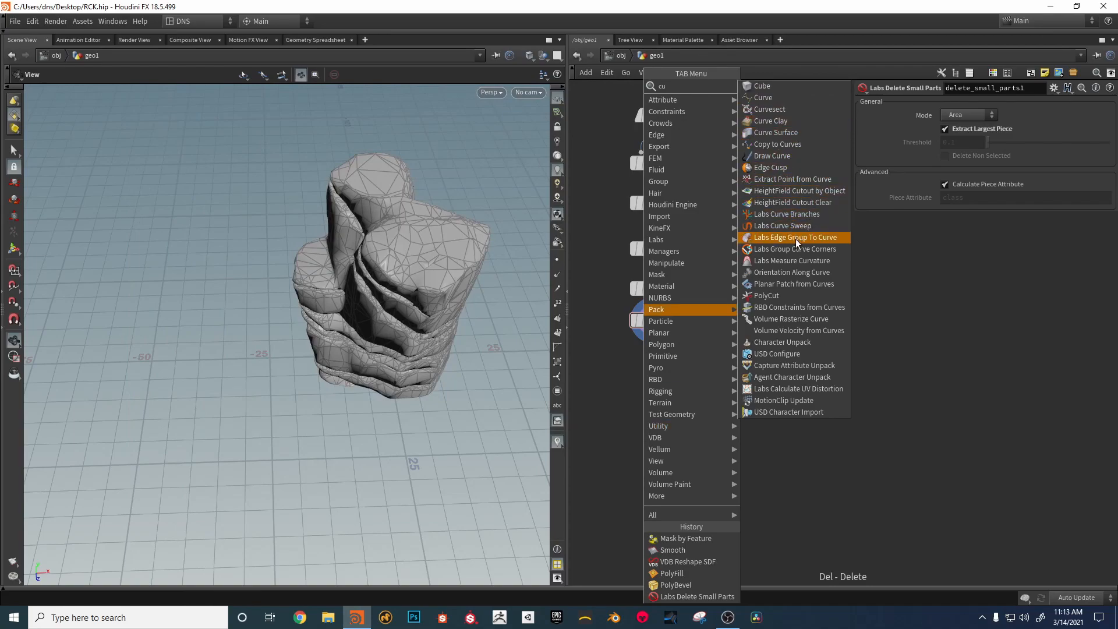
{"action": "left_click", "coordinate": [783, 260]}
{"action": "left_click", "coordinate": [620, 406]}
{"action": "left_click_drag", "start_coordinate": [653, 334], "coordinate": [645, 410]}
{"action": "left_click", "coordinate": [640, 408]}
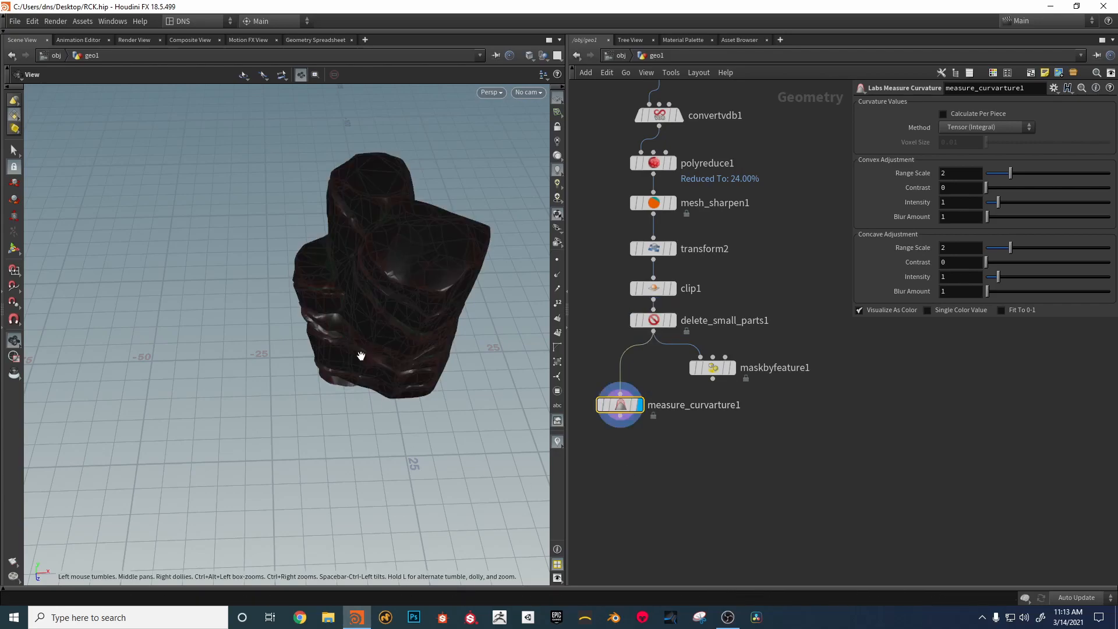
{"action": "left_click_drag", "start_coordinate": [372, 347], "coordinate": [387, 320]}
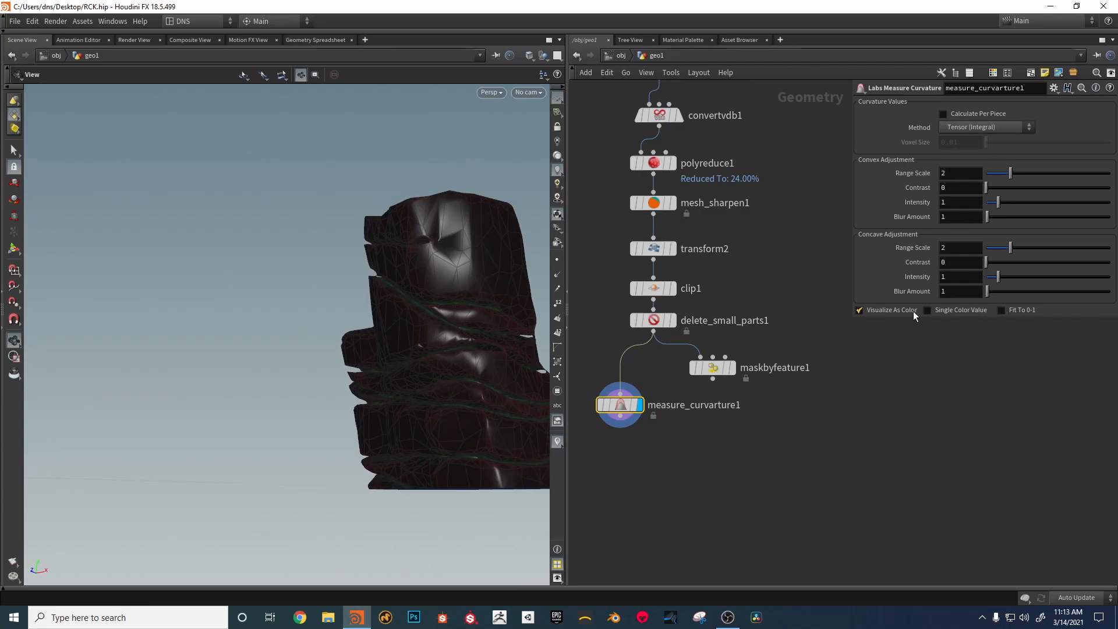
Step: Enable Single Color Value and Fit To 0-1 for the curvature visualization
{"action": "left_click", "coordinate": [938, 312]}
{"action": "left_click_drag", "start_coordinate": [289, 315], "coordinate": [336, 357]}
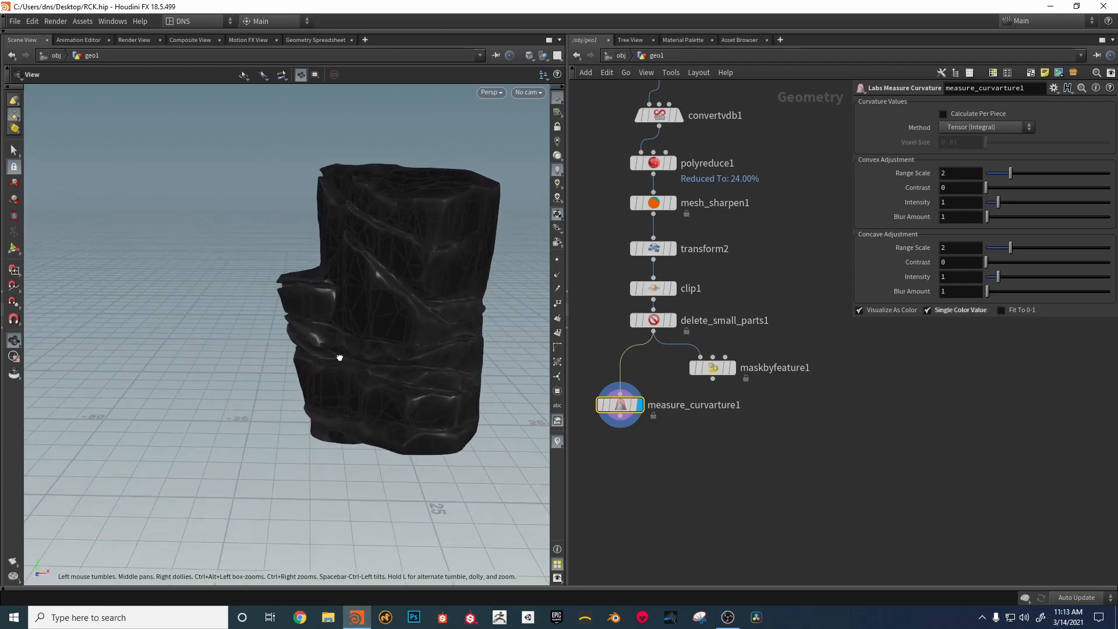
{"action": "left_click", "coordinate": [1002, 310]}
{"action": "left_click_drag", "start_coordinate": [277, 315], "coordinate": [317, 304]}
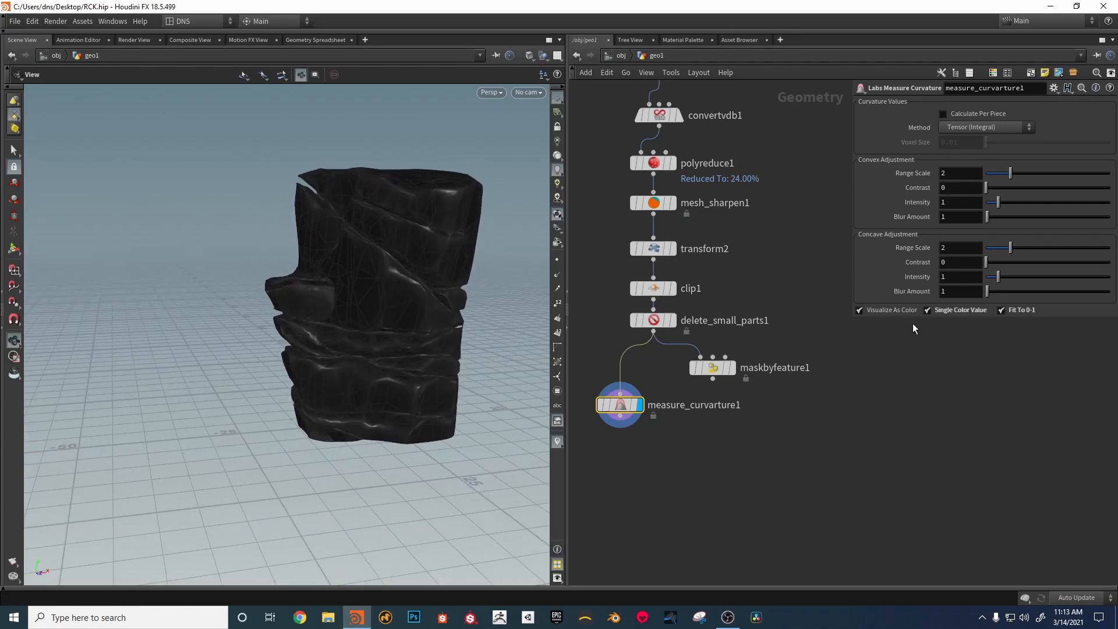
Step: Set convex range scale to 9.62, contrast 4.53 and intensity 1.27, and concave range scale 1.98, contrast 1.42, intensity 1.75 and blur 0
{"action": "left_click_drag", "start_coordinate": [1012, 173], "coordinate": [1068, 173]}
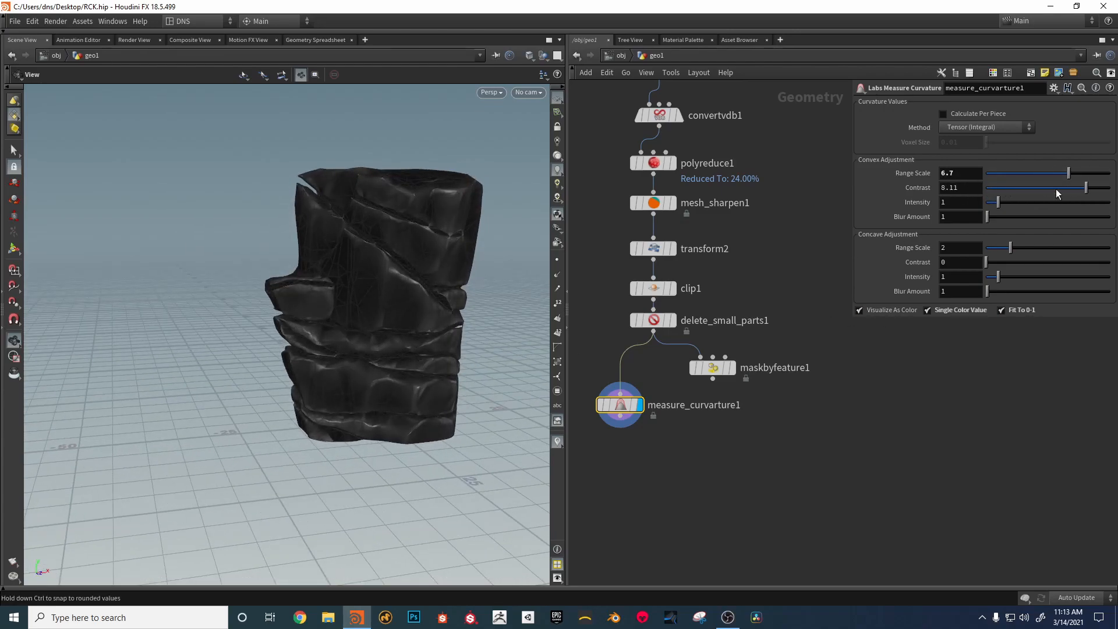
{"action": "left_click_drag", "start_coordinate": [1001, 200], "coordinate": [1110, 202]}
{"action": "left_click_drag", "start_coordinate": [1002, 209], "coordinate": [1002, 208]}
{"action": "mouse_move", "coordinate": [1011, 246]}
{"action": "left_mouse_down"}
{"action": "mouse_move", "coordinate": [1111, 250]}
{"action": "mouse_move", "coordinate": [957, 256]}
{"action": "mouse_move", "coordinate": [1011, 253]}
{"action": "mouse_move", "coordinate": [1055, 267]}
{"action": "mouse_move", "coordinate": [997, 265]}
{"action": "mouse_move", "coordinate": [1086, 278]}
{"action": "left_mouse_up"}
{"action": "mouse_move", "coordinate": [990, 294]}
{"action": "left_mouse_down"}
{"action": "mouse_move", "coordinate": [1036, 294]}
{"action": "mouse_move", "coordinate": [989, 293]}
{"action": "left_mouse_up"}
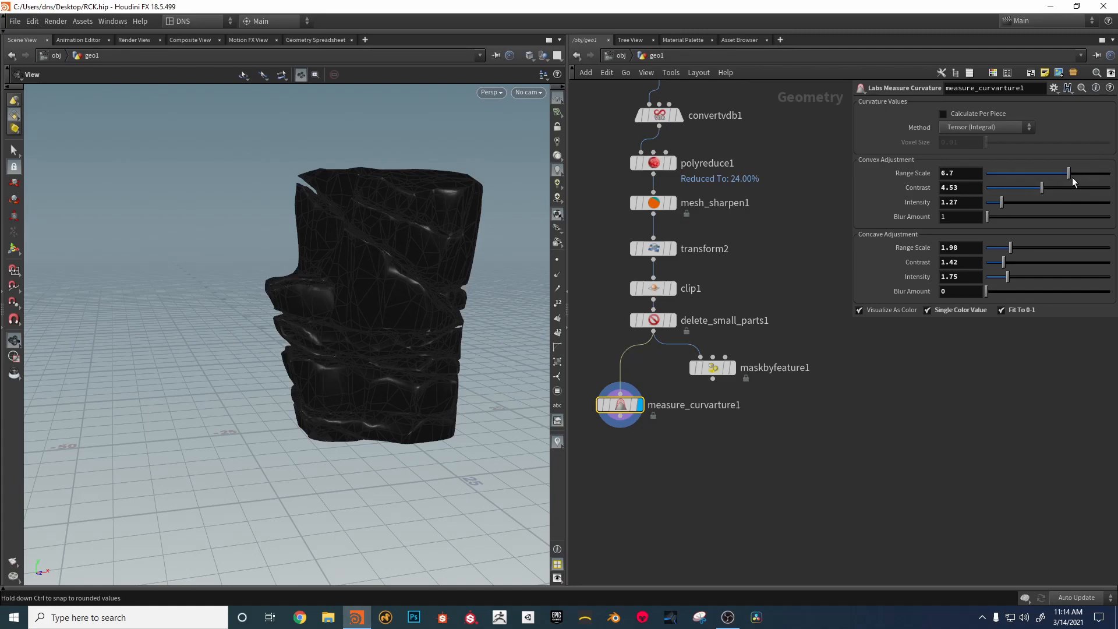
{"action": "left_click_drag", "start_coordinate": [1101, 173], "coordinate": [1071, 173]}
Step: Inspect the curvature shading around the rock and set the concave blur amount to 13.2
{"action": "left_click_drag", "start_coordinate": [372, 218], "coordinate": [455, 233]}
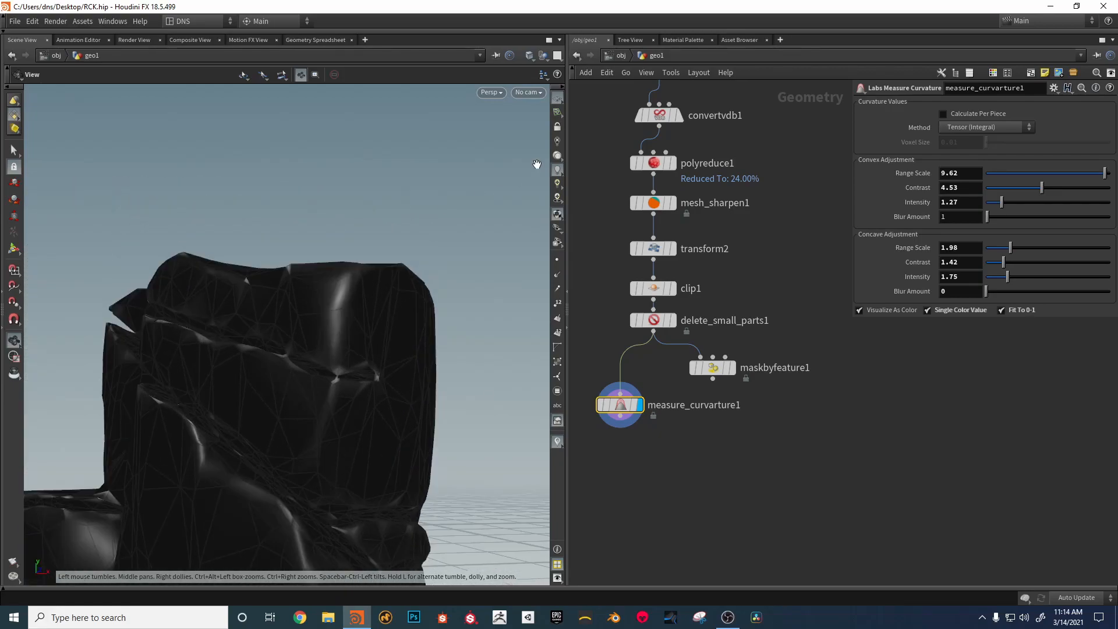
{"action": "right_click", "coordinate": [557, 182]}
{"action": "left_click", "coordinate": [580, 213]}
{"action": "left_click_drag", "start_coordinate": [419, 291], "coordinate": [347, 302]}
{"action": "middle_click_drag", "start_coordinate": [347, 302], "coordinate": [392, 302]}
{"action": "left_click_drag", "start_coordinate": [392, 302], "coordinate": [355, 356]}
{"action": "middle_click_drag", "start_coordinate": [356, 355], "coordinate": [360, 368]}
{"action": "left_click_drag", "start_coordinate": [334, 379], "coordinate": [391, 317]}
{"action": "left_click_drag", "start_coordinate": [993, 296], "coordinate": [1003, 296]}
{"action": "left_click_drag", "start_coordinate": [344, 259], "coordinate": [217, 347]}
{"action": "mouse_move", "coordinate": [304, 235]}
{"action": "left_mouse_down"}
{"action": "mouse_move", "coordinate": [347, 209]}
{"action": "mouse_move", "coordinate": [299, 237]}
{"action": "left_mouse_up"}
{"action": "middle_click_drag", "start_coordinate": [298, 237], "coordinate": [347, 277]}
{"action": "left_click_drag", "start_coordinate": [347, 277], "coordinate": [331, 248]}
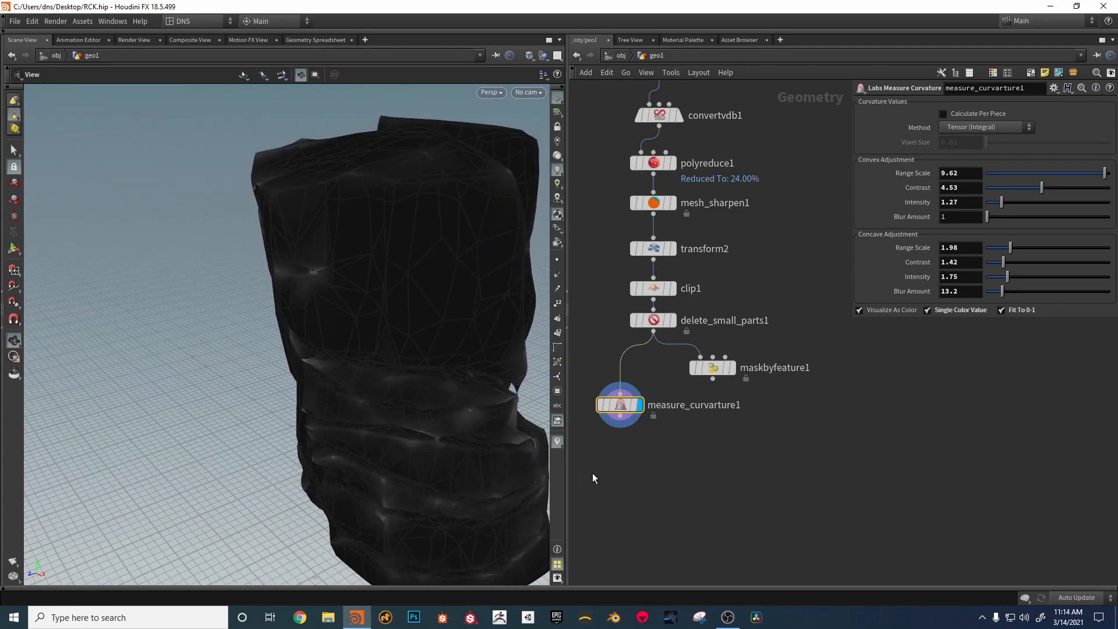
Step: Spread the measure curvature and maskbyfeature1 nodes further apart beneath delete_small_parts1
{"action": "middle_click_drag", "start_coordinate": [590, 479], "coordinate": [605, 454]}
{"action": "left_click_drag", "start_coordinate": [322, 414], "coordinate": [399, 367]}
{"action": "middle_click_drag", "start_coordinate": [601, 494], "coordinate": [619, 429]}
{"action": "left_click_drag", "start_coordinate": [397, 408], "coordinate": [329, 280]}
{"action": "middle_click_drag", "start_coordinate": [764, 394], "coordinate": [748, 423]}
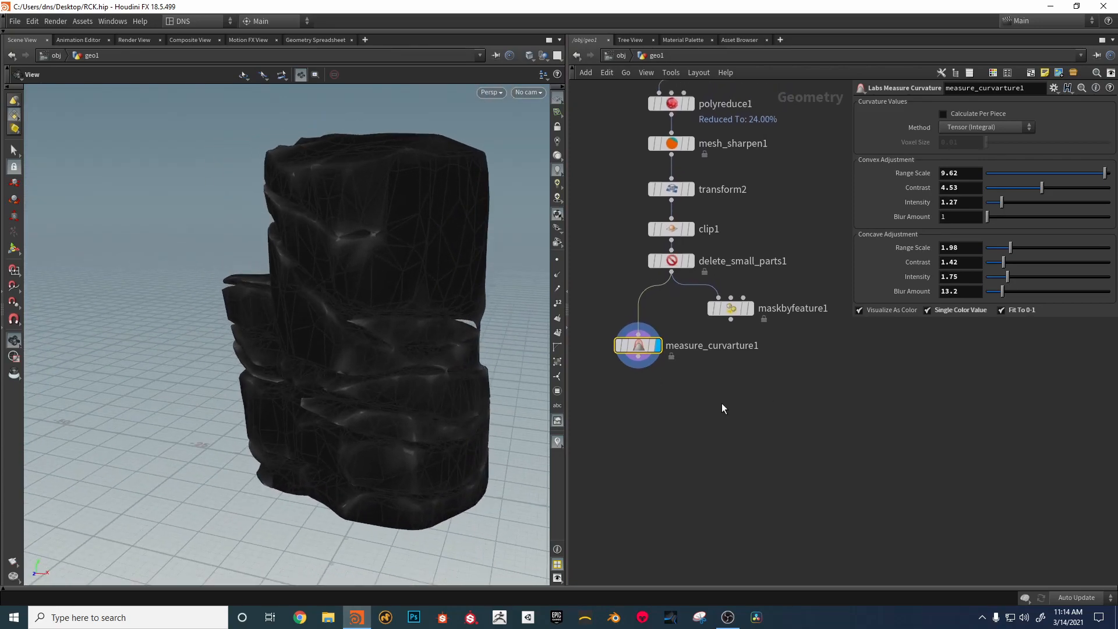
{"action": "left_click_drag", "start_coordinate": [638, 345], "coordinate": [625, 325]}
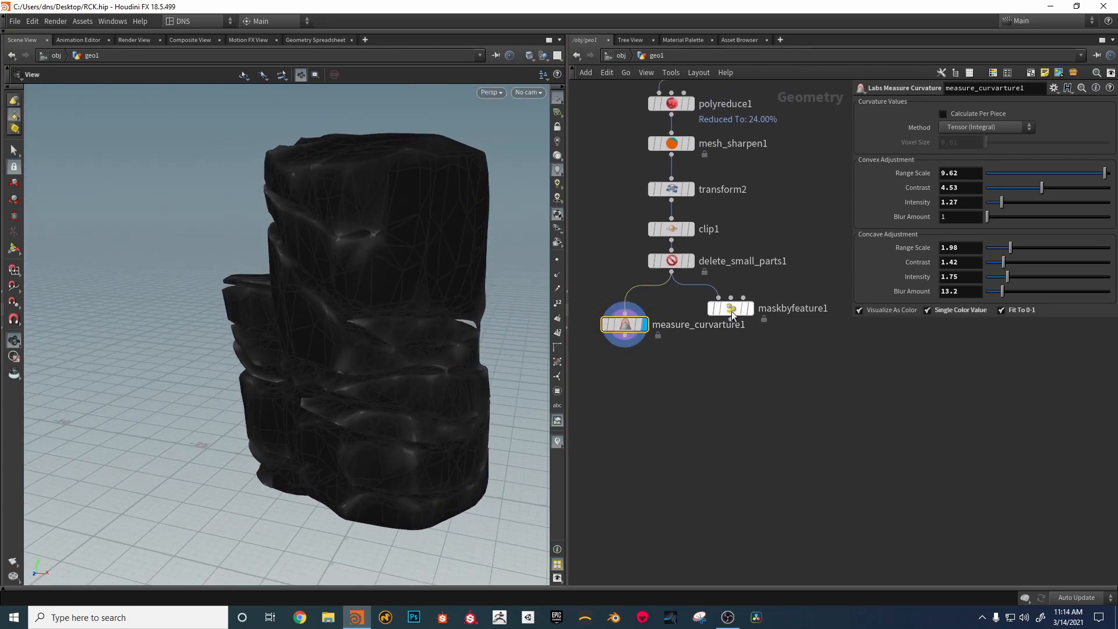
{"action": "left_click_drag", "start_coordinate": [732, 315], "coordinate": [739, 340]}
Step: Add an Attribute Noise node beside the curvature node, branch it from delete_small_parts1 and display its output
{"action": "middle_click_drag", "start_coordinate": [697, 405], "coordinate": [721, 441]}
{"action": "key", "text": "Tab"}
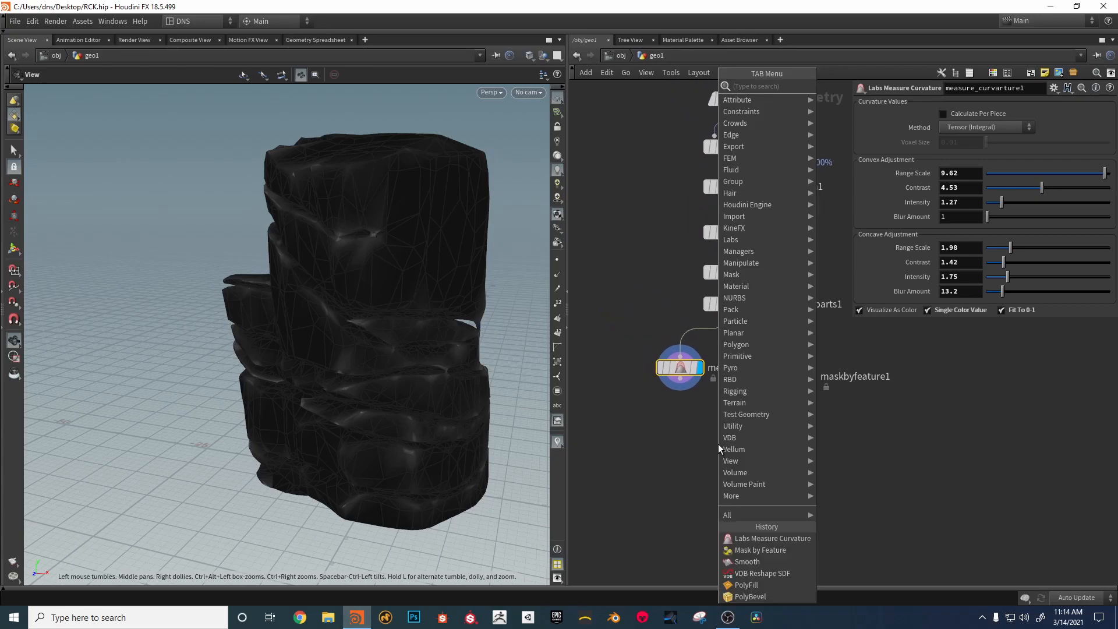
{"action": "type", "text": "no"}
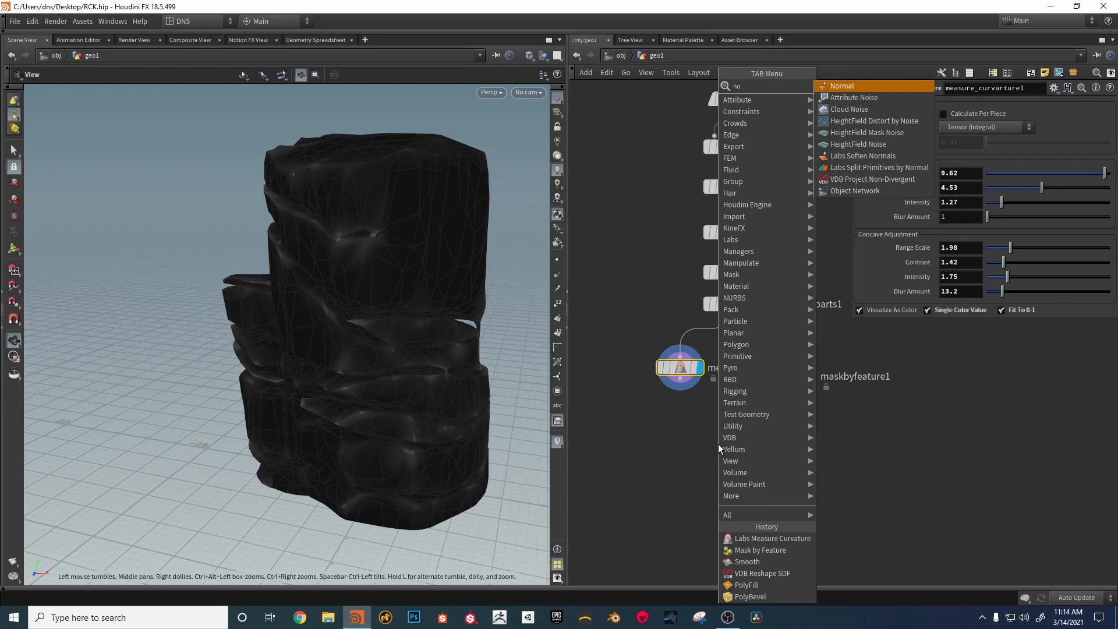
{"action": "left_click", "coordinate": [861, 98]}
{"action": "left_click", "coordinate": [584, 376]}
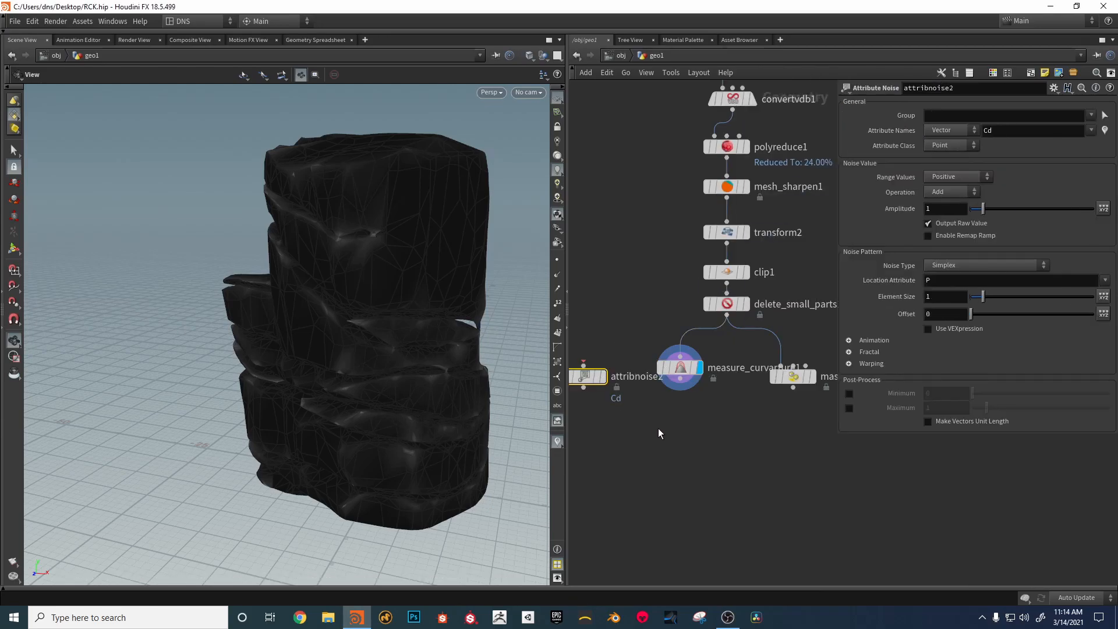
{"action": "middle_click_drag", "start_coordinate": [658, 428], "coordinate": [713, 440]}
{"action": "left_click_drag", "start_coordinate": [798, 320], "coordinate": [639, 376]}
{"action": "key", "text": "ctrl+z"}
{"action": "left_click", "coordinate": [659, 387]}
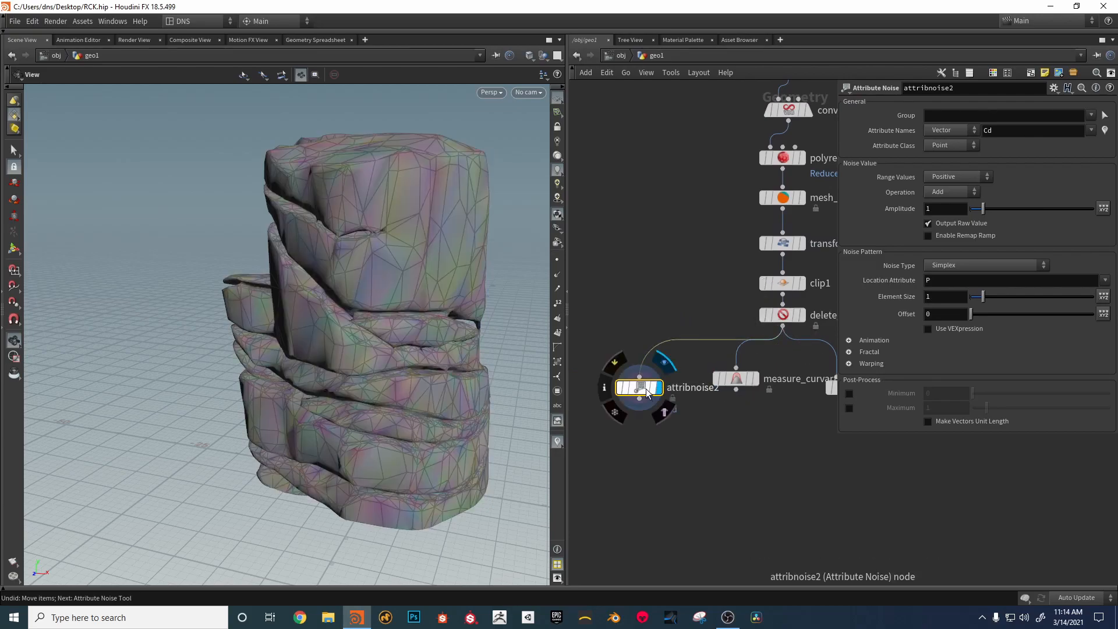
Step: Make the noise attribute a Float with amplitude 4.34, element size 7 and offset 30
{"action": "left_click", "coordinate": [961, 130]}
{"action": "left_click", "coordinate": [944, 145]}
{"action": "mouse_move", "coordinate": [370, 250]}
{"action": "left_mouse_down"}
{"action": "mouse_move", "coordinate": [365, 230]}
{"action": "mouse_move", "coordinate": [358, 268]}
{"action": "mouse_move", "coordinate": [376, 262]}
{"action": "left_mouse_up"}
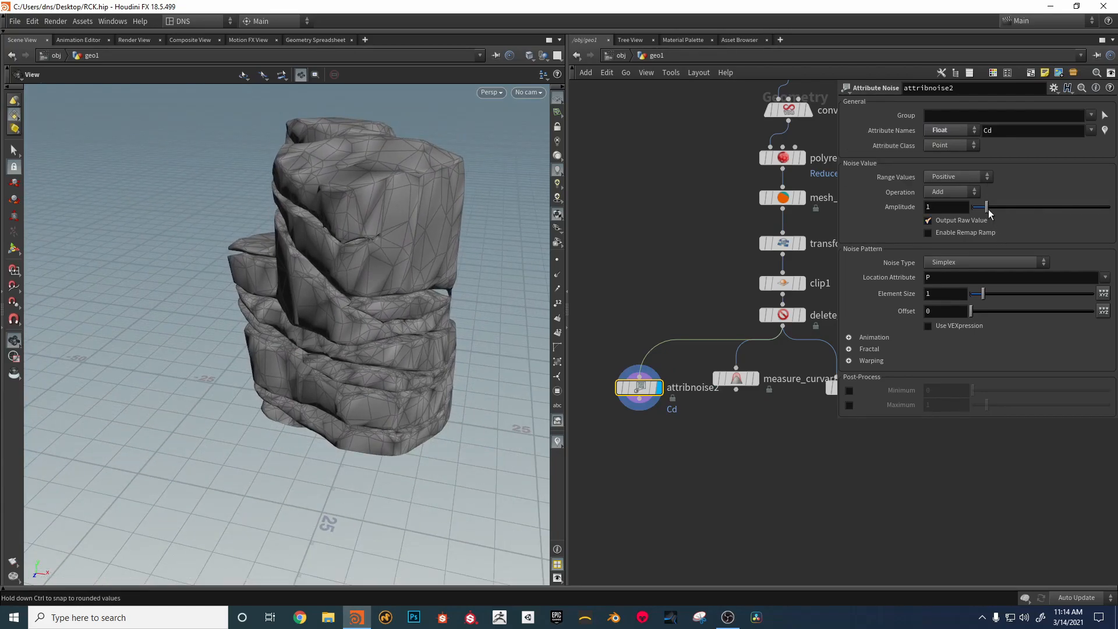
{"action": "mouse_move", "coordinate": [988, 204]}
{"action": "left_mouse_down"}
{"action": "mouse_move", "coordinate": [1023, 212]}
{"action": "mouse_move", "coordinate": [988, 215]}
{"action": "mouse_move", "coordinate": [1002, 215]}
{"action": "left_mouse_up"}
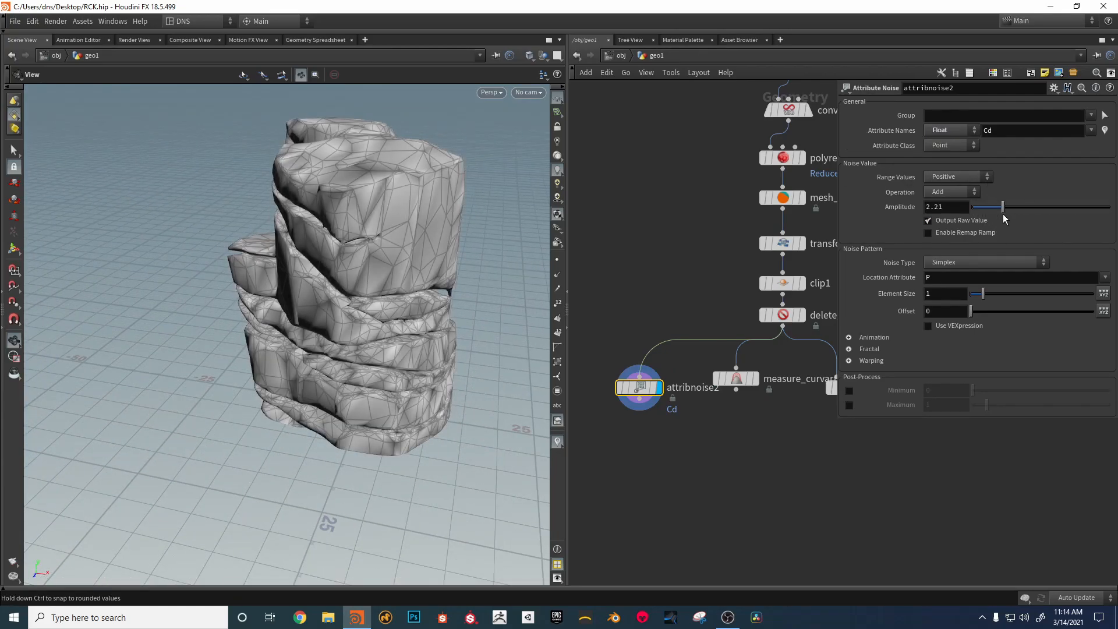
{"action": "left_click_drag", "start_coordinate": [983, 293], "coordinate": [1055, 296]}
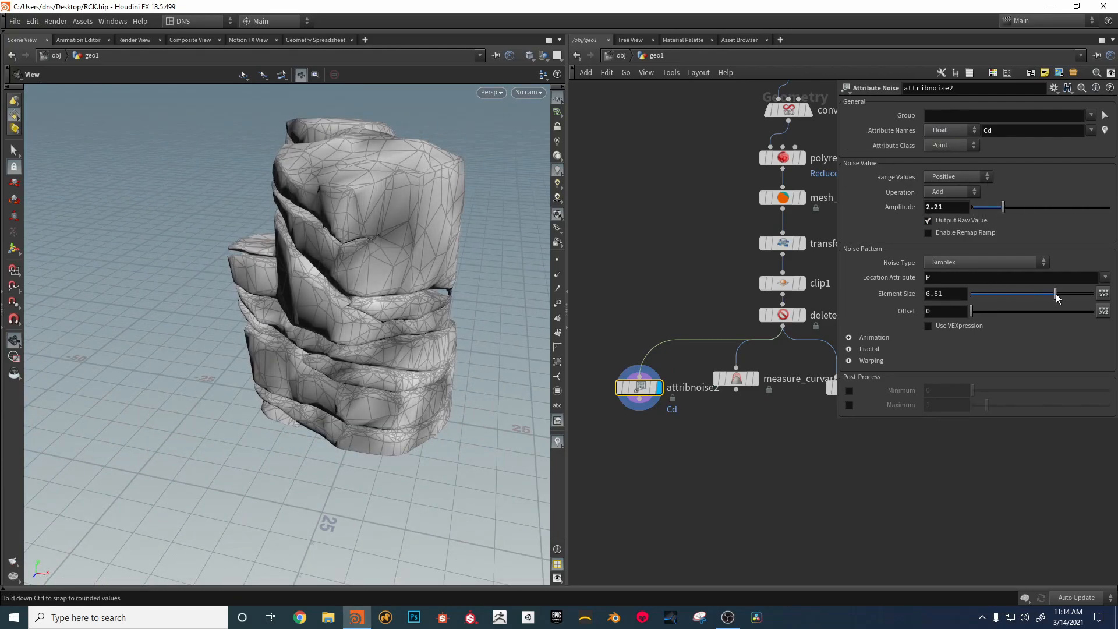
{"action": "mouse_move", "coordinate": [984, 313]}
{"action": "left_mouse_down"}
{"action": "mouse_move", "coordinate": [1059, 313]}
{"action": "mouse_move", "coordinate": [1044, 314]}
{"action": "left_mouse_up"}
{"action": "left_click_drag", "start_coordinate": [1003, 207], "coordinate": [1032, 214]}
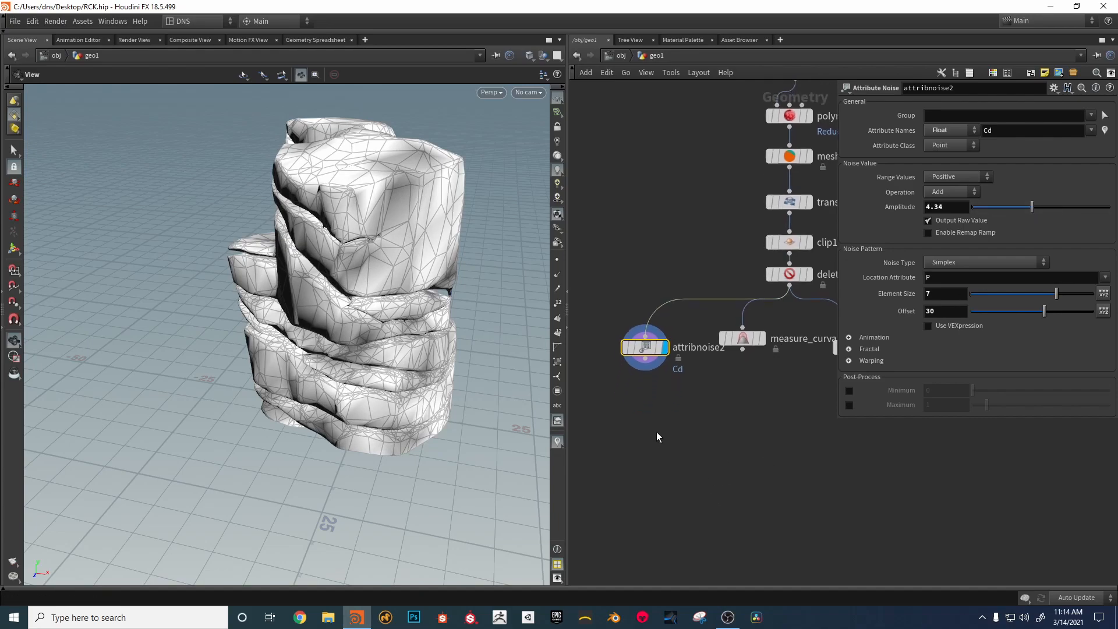
Step: Append an Attribute Blur node to attribnoise2, display it and set it to blur Cd with 1 iteration
{"action": "key", "text": "Tab"}
{"action": "type", "text": "attbl"}
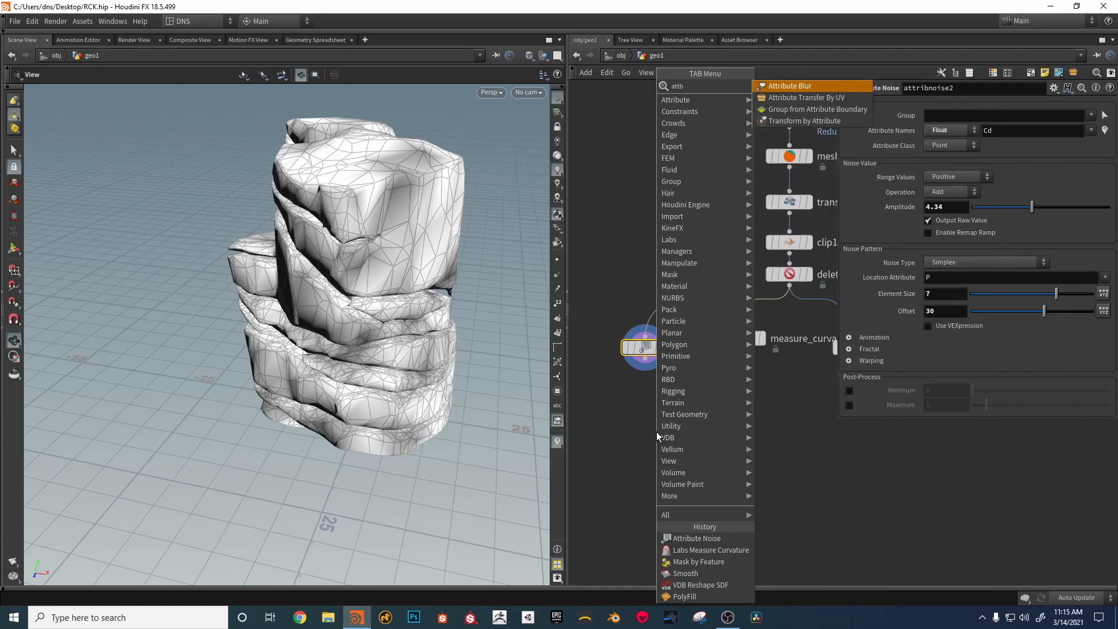
{"action": "left_click", "coordinate": [794, 85]}
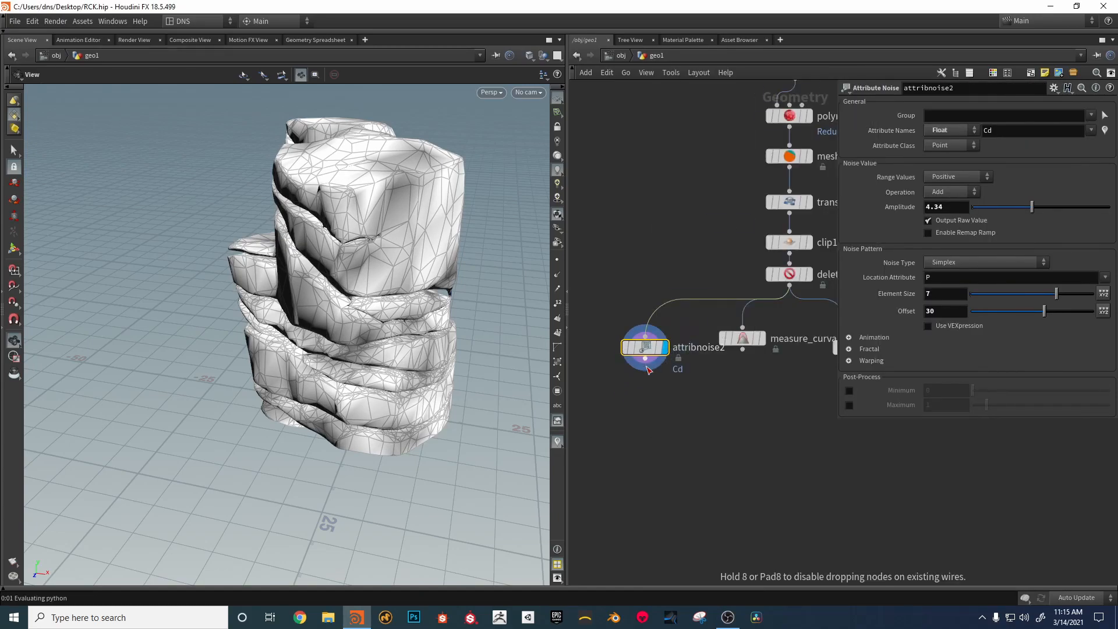
{"action": "left_click", "coordinate": [644, 393]}
{"action": "mouse_move", "coordinate": [306, 350]}
{"action": "left_mouse_down"}
{"action": "mouse_move", "coordinate": [389, 324]}
{"action": "mouse_move", "coordinate": [315, 329]}
{"action": "left_mouse_up"}
{"action": "left_click", "coordinate": [984, 121]}
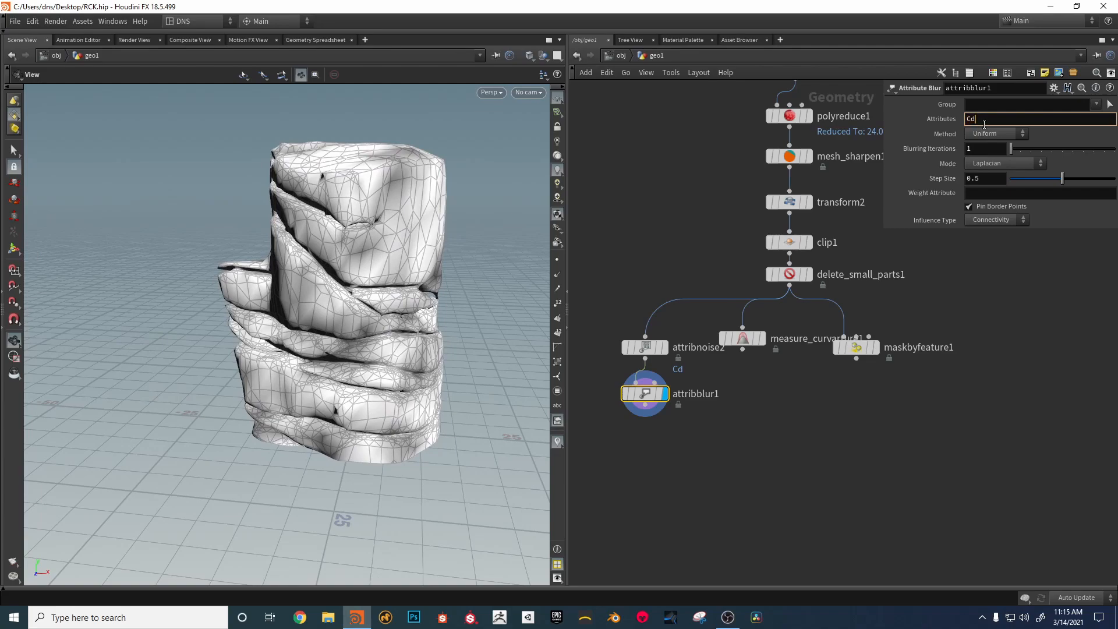
{"action": "key", "text": "Return"}
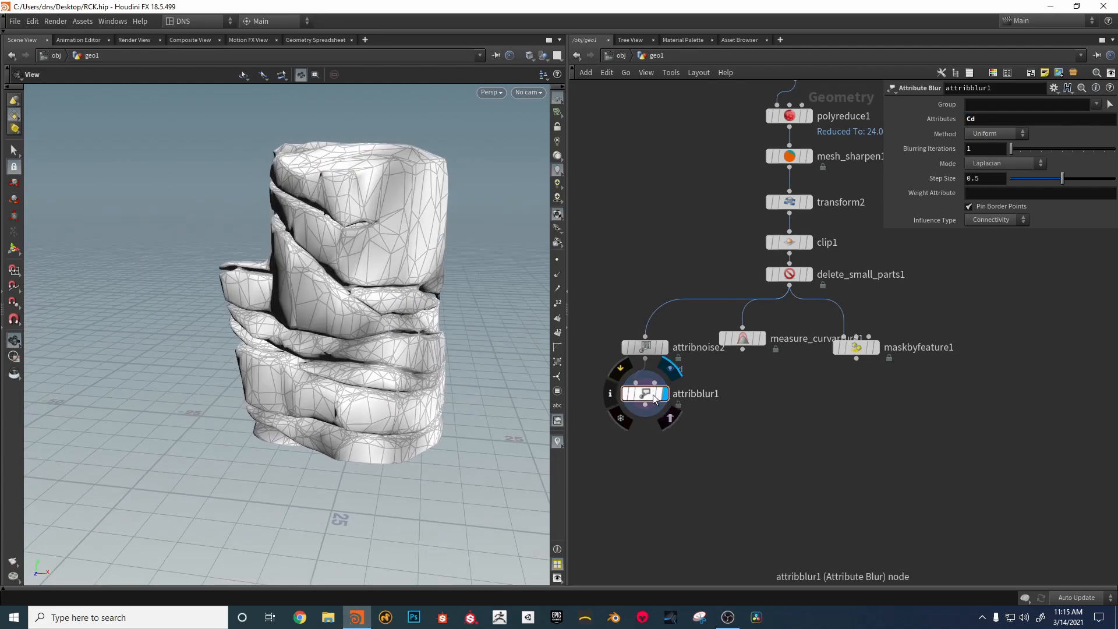
{"action": "left_click_drag", "start_coordinate": [1015, 148], "coordinate": [1011, 155]}
{"action": "left_click_drag", "start_coordinate": [402, 262], "coordinate": [348, 323]}
Step: Change the attribute name to b in both attribnoise2 and attribblur1
{"action": "middle_click_drag", "start_coordinate": [679, 460], "coordinate": [675, 482]}
{"action": "scroll", "coordinate": [648, 254], "scroll_direction": "up", "scroll_amount": 2}
{"action": "left_click", "coordinate": [644, 259]}
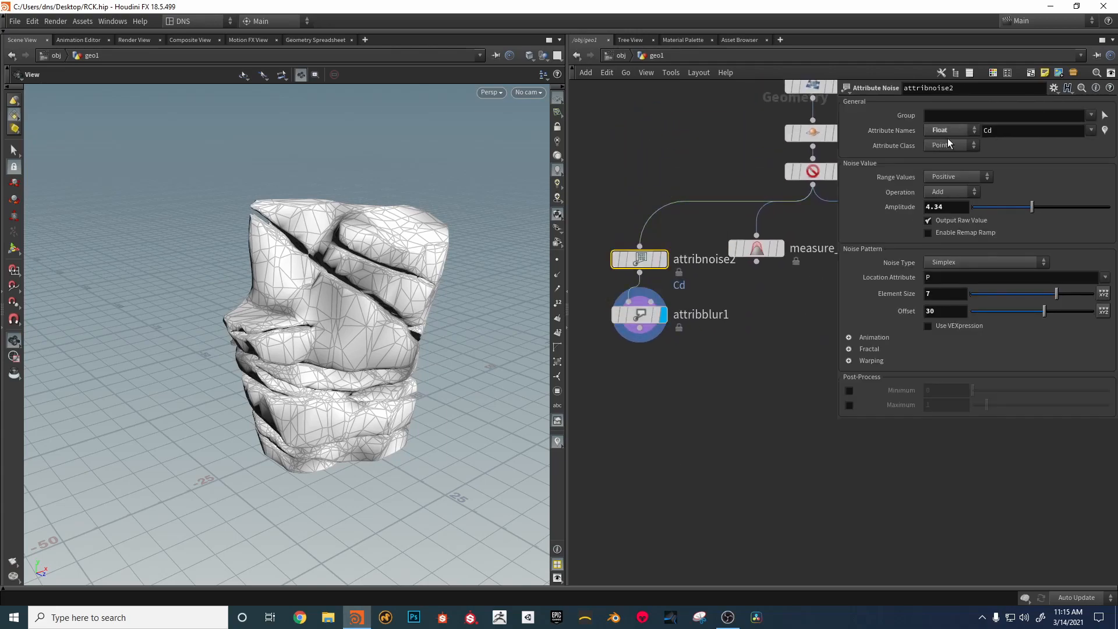
{"action": "left_click", "coordinate": [1004, 130]}
{"action": "type", "text": "b"}
{"action": "left_click", "coordinate": [660, 316]}
{"action": "type", "text": "b"}
Step: Add an Attribute Wrangle node beneath the noise, curvature and mask branches
{"action": "middle_click_drag", "start_coordinate": [760, 423], "coordinate": [790, 392]}
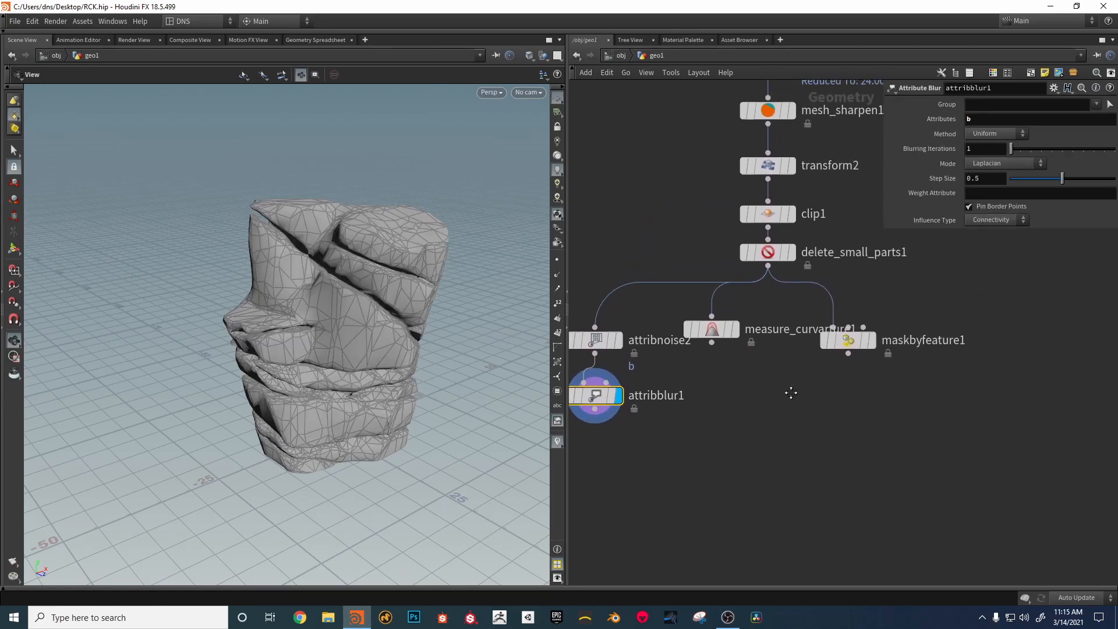
{"action": "key", "text": "Tab"}
{"action": "type", "text": "wr"}
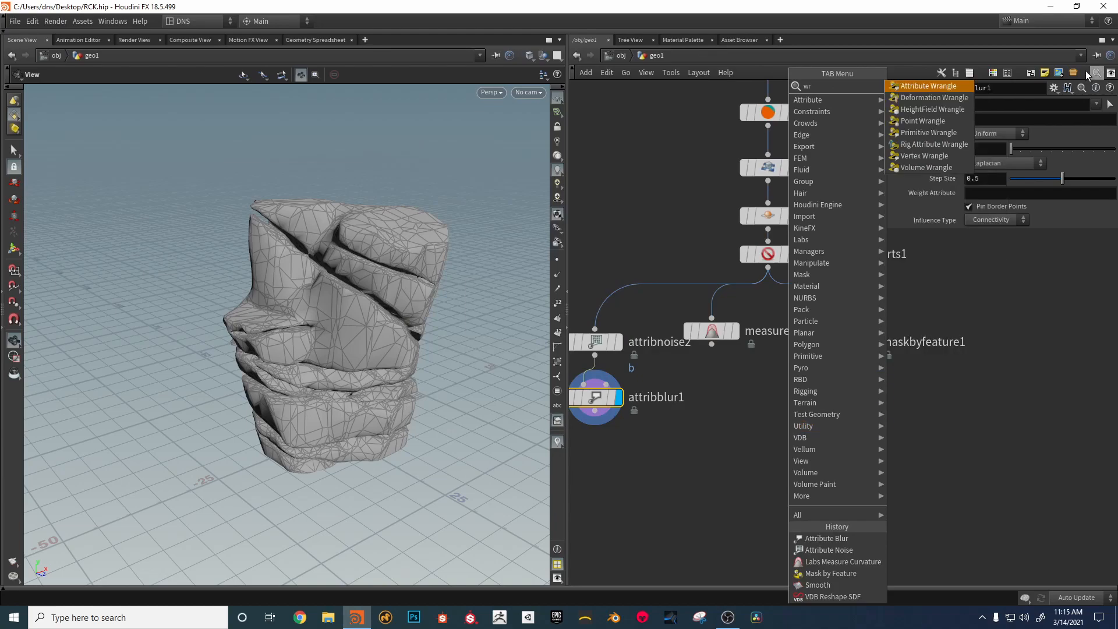
{"action": "left_click", "coordinate": [955, 87]}
{"action": "left_click", "coordinate": [759, 454]}
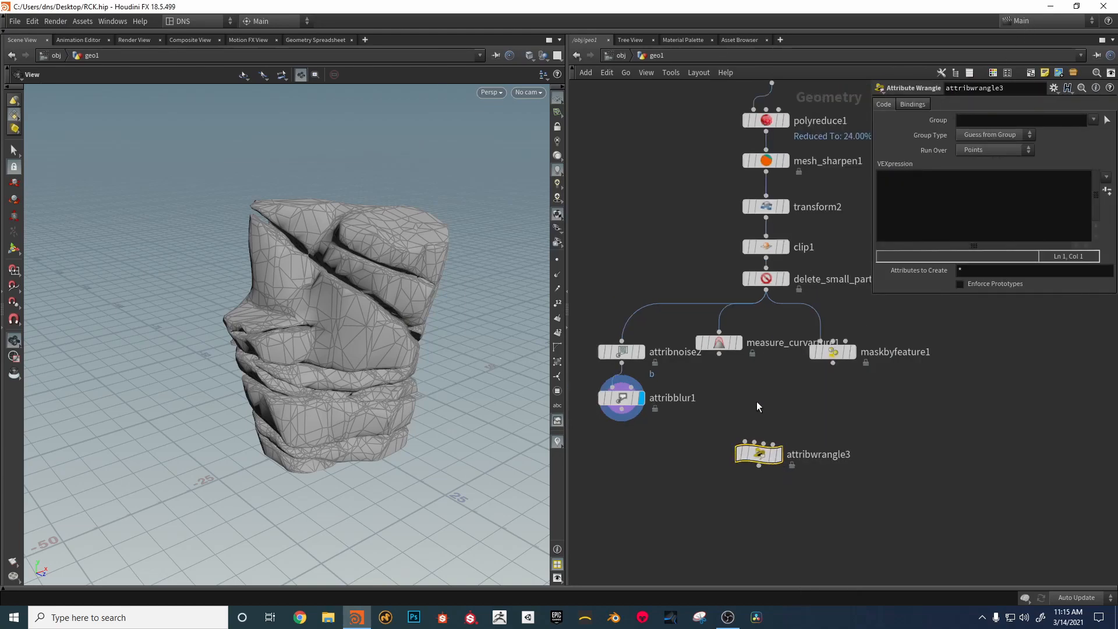
Step: Wire attribblur1, the curvature node and maskbyfeature1 into the wrangle's first, second and third inputs, and display the wrangle
{"action": "left_click", "coordinate": [622, 411]}
{"action": "left_click", "coordinate": [746, 441]}
{"action": "left_click", "coordinate": [719, 354]}
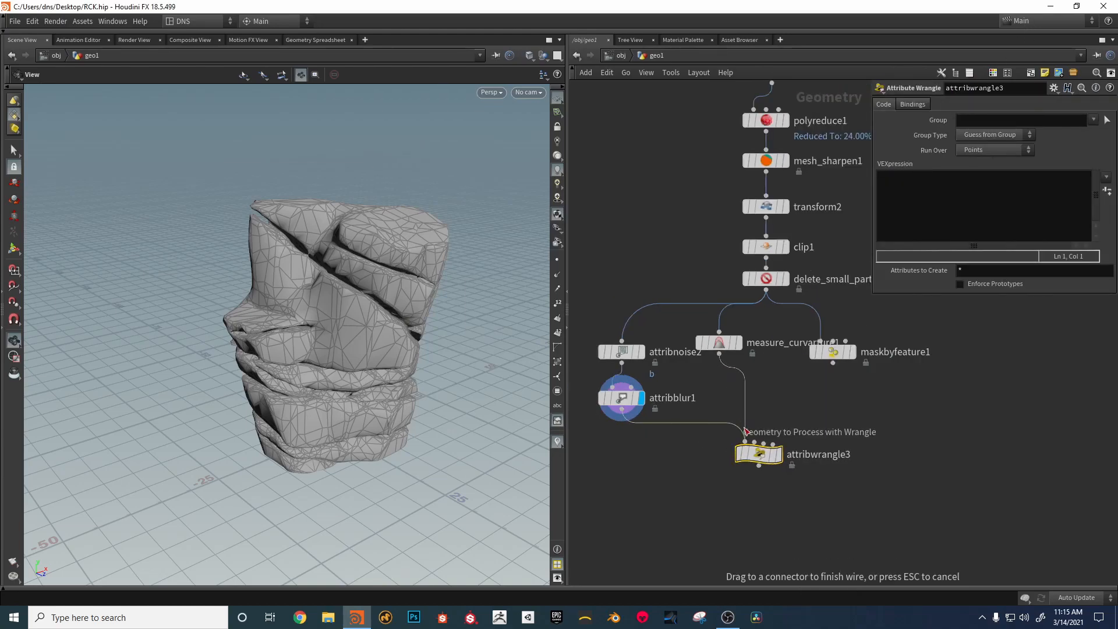
{"action": "left_click", "coordinate": [754, 442]}
{"action": "left_click", "coordinate": [833, 363]}
{"action": "left_click", "coordinate": [764, 442]}
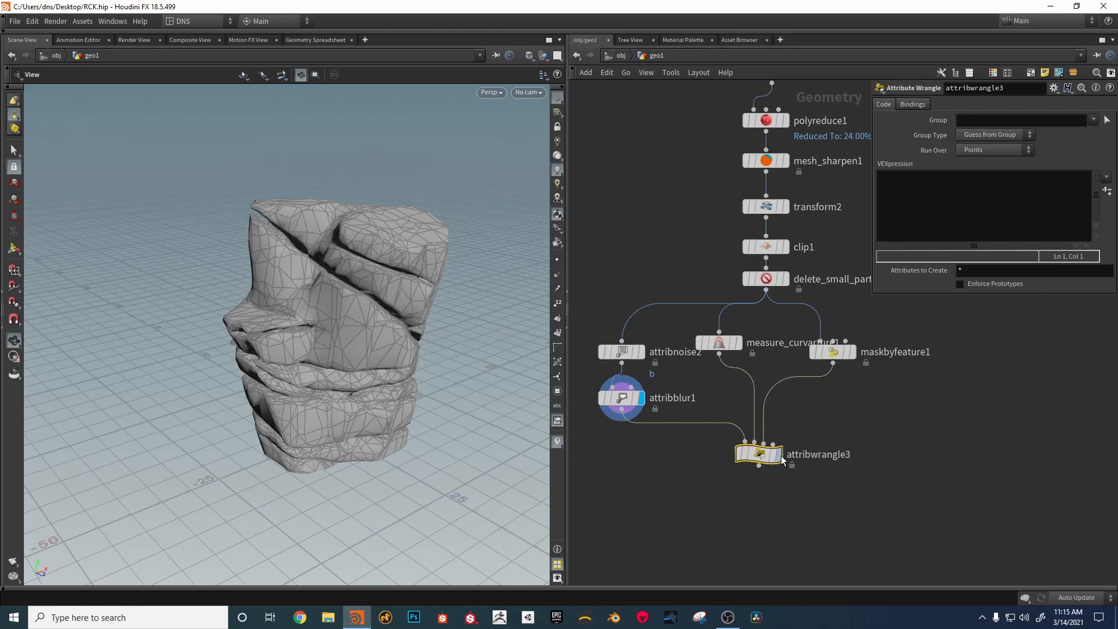
{"action": "mouse_move", "coordinate": [764, 453]}
{"action": "left_mouse_down"}
{"action": "mouse_move", "coordinate": [770, 437]}
{"action": "mouse_move", "coordinate": [763, 461]}
{"action": "left_mouse_up"}
{"action": "left_click", "coordinate": [900, 218]}
{"action": "type", "text": "@Cd."}
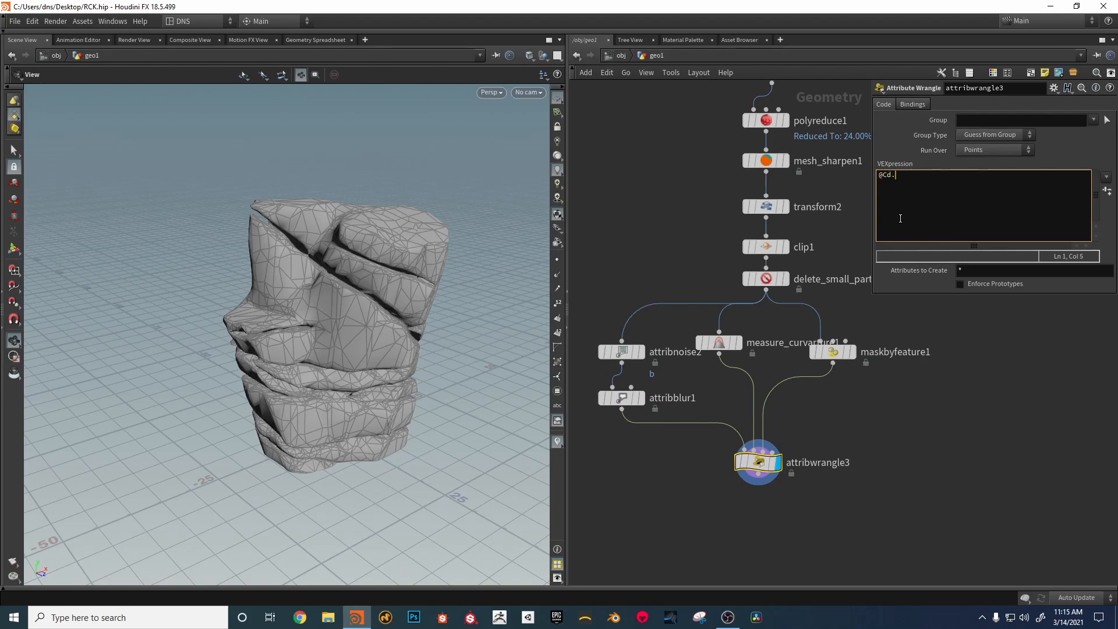
{"action": "type", "text": "r = "}
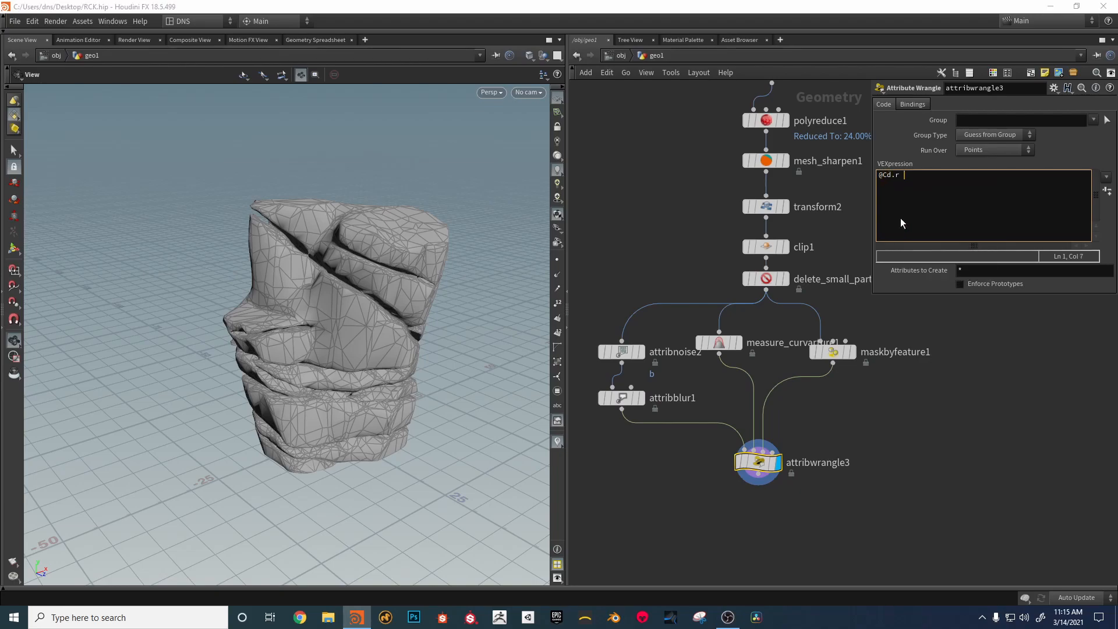
{"action": "type", "text": "@mask"}
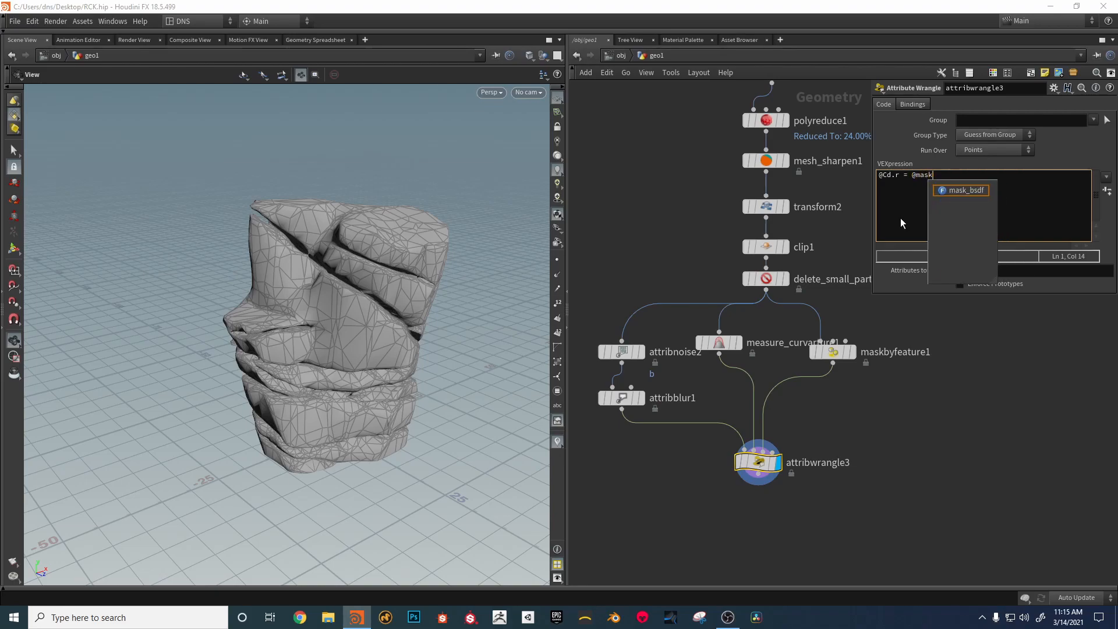
{"action": "type", "text": ";"}
{"action": "mouse_move", "coordinate": [835, 354]}
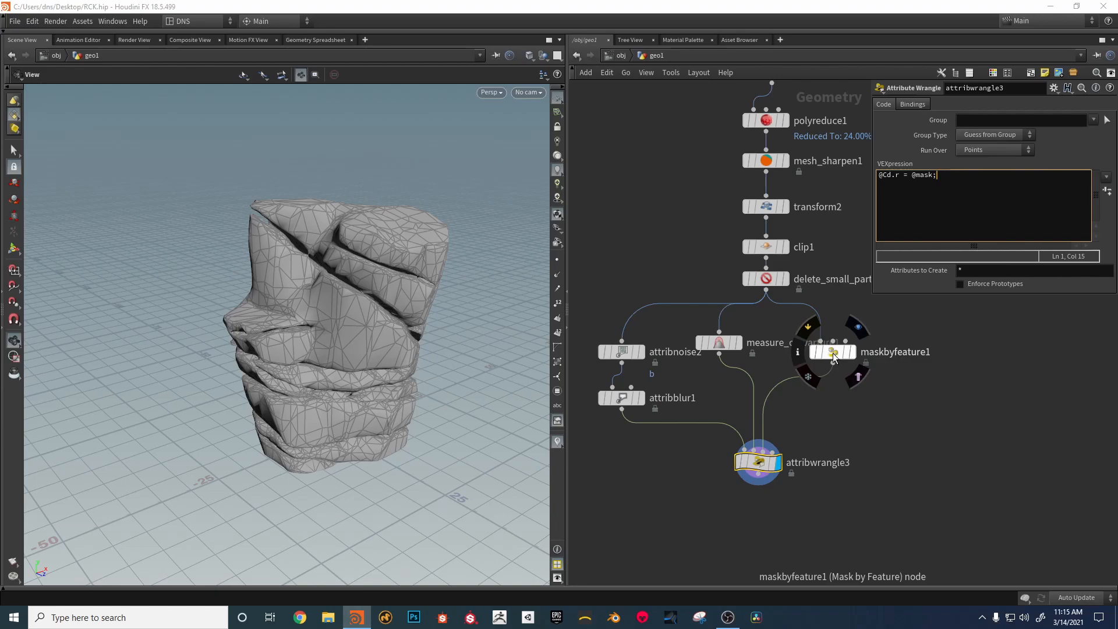
{"action": "key", "text": "ctrl+a"}
{"action": "key", "text": "ctrl+c"}
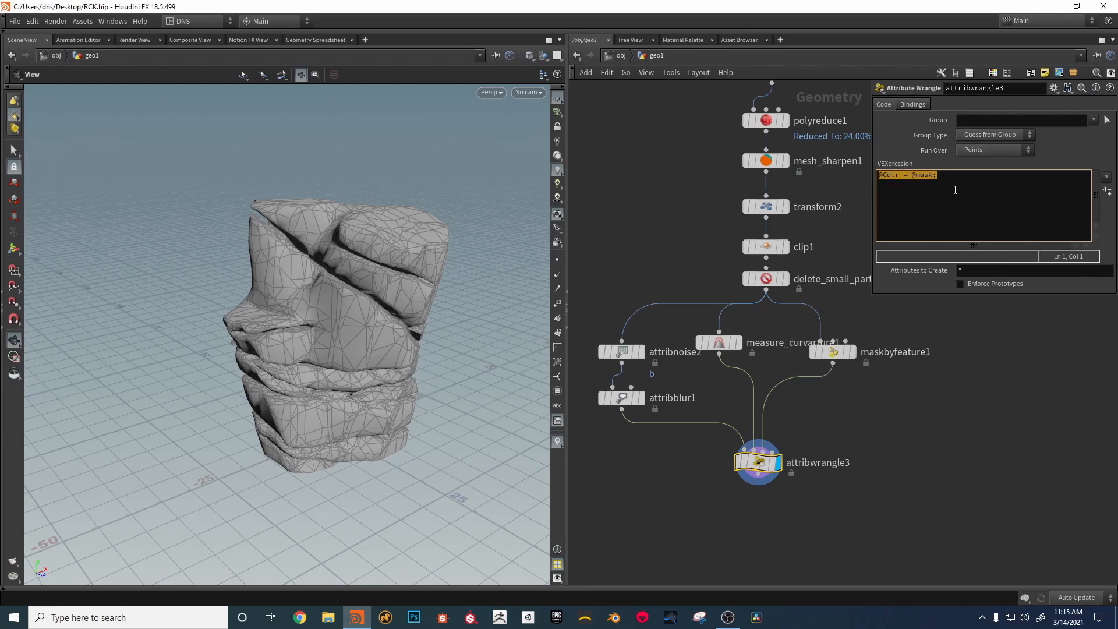
{"action": "left_click", "coordinate": [955, 180]}
{"action": "key", "text": "ctrl+v"}
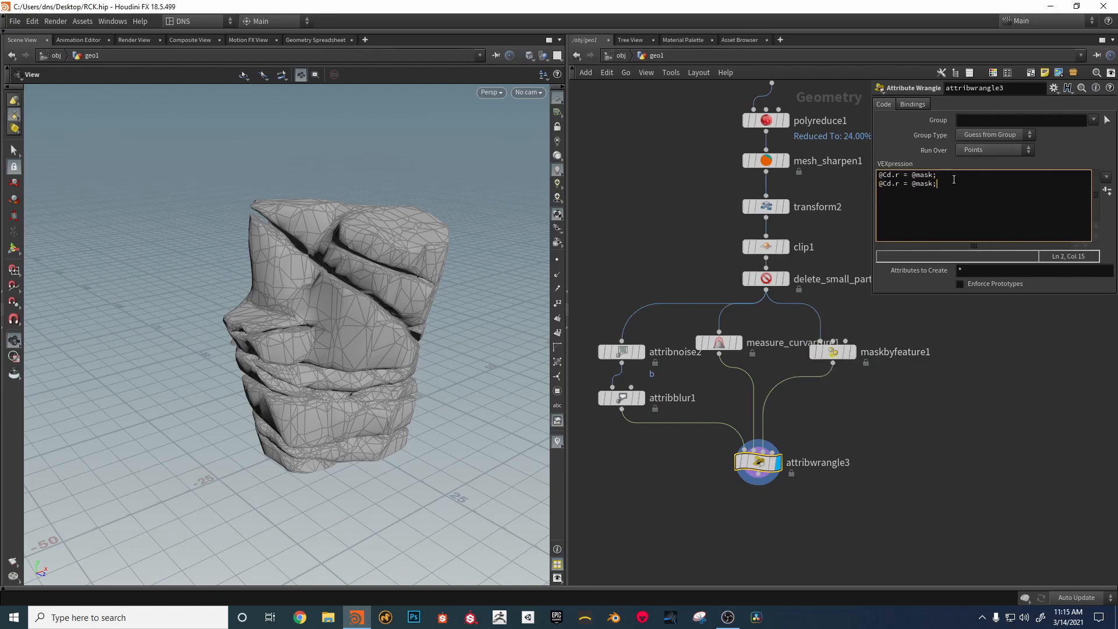
{"action": "left_click", "coordinate": [899, 184]}
{"action": "key", "text": "BackSpace"}
{"action": "type", "text": "gh"}
{"action": "key", "text": "BackSpace"}
{"action": "left_click", "coordinate": [935, 184]}
Step: Examine the node information of measure_curvarture1 to find which attributes it outputs
{"action": "left_click", "coordinate": [719, 343]}
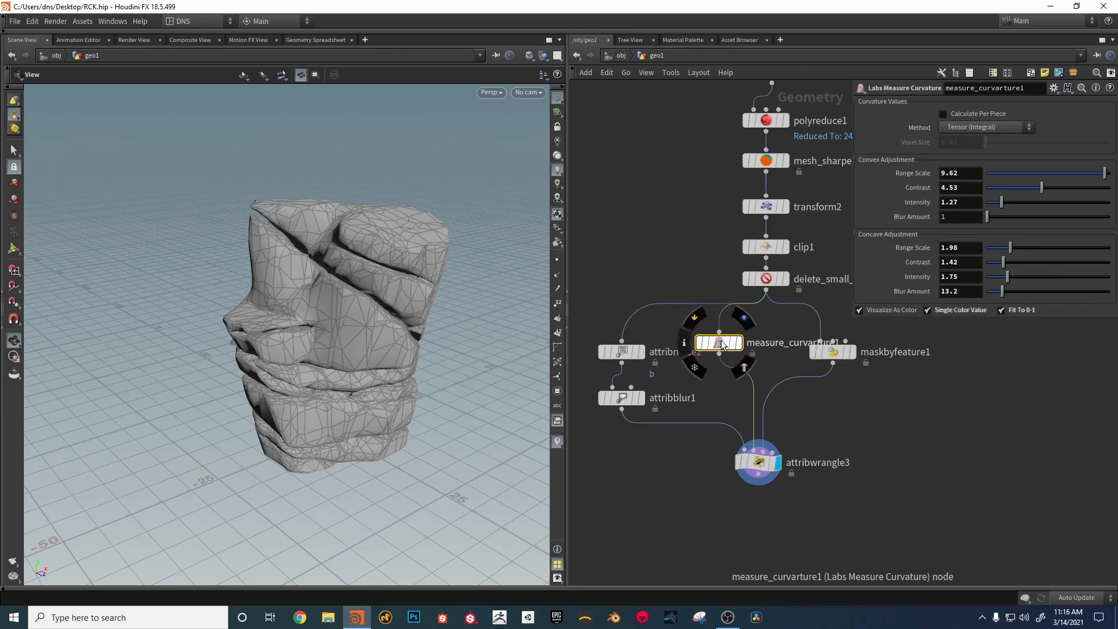
{"action": "middle_click", "coordinate": [722, 345]}
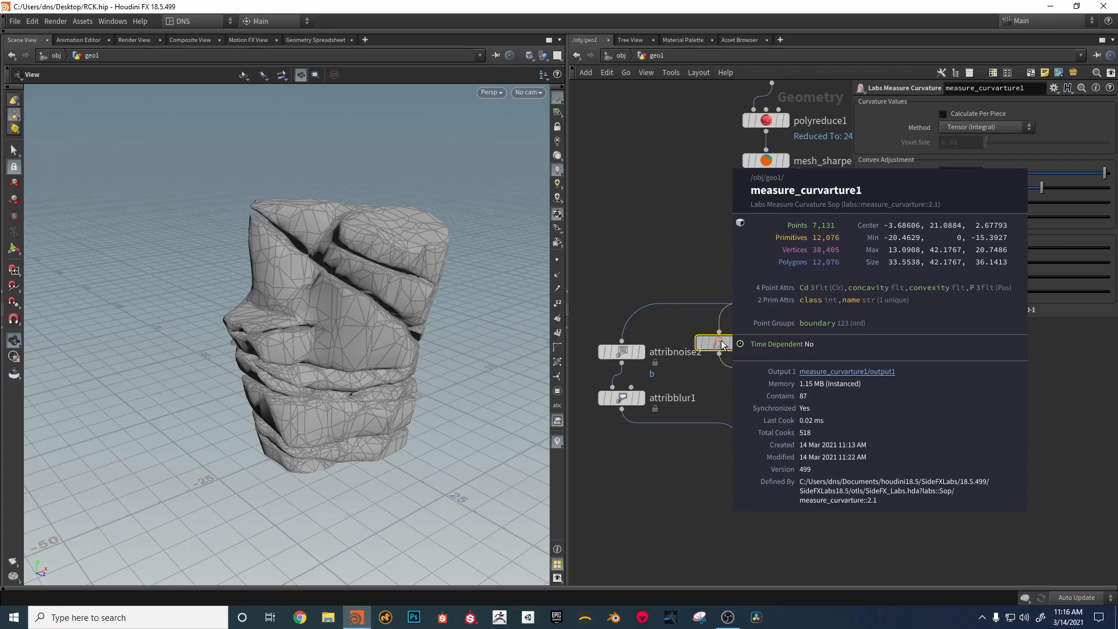
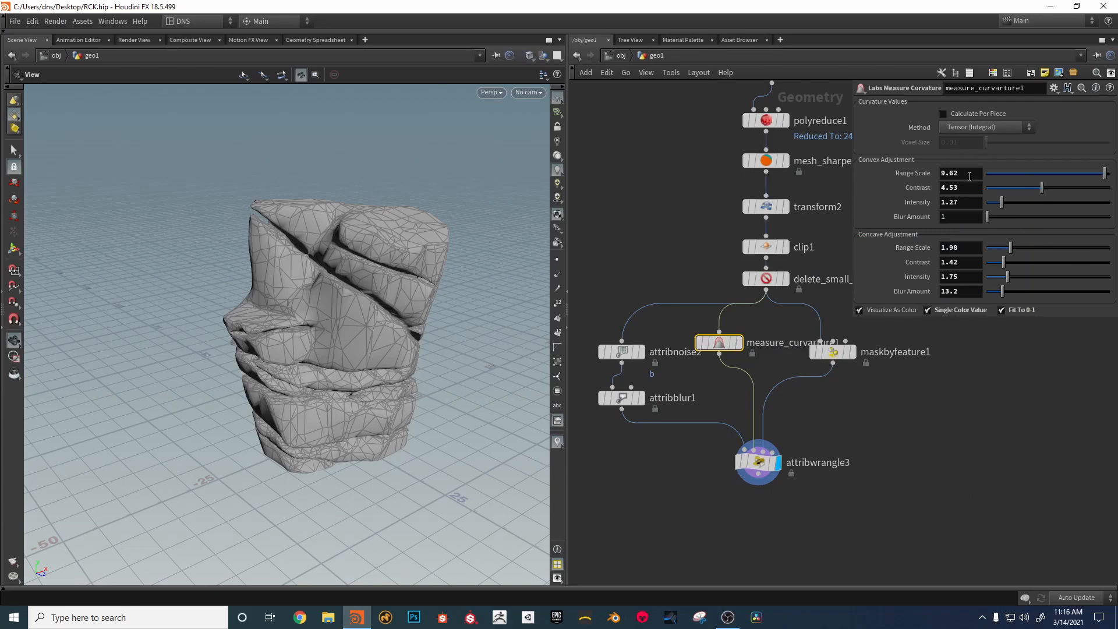
{"action": "middle_click", "coordinate": [719, 348]}
Step: Clear the whole VEX expression in attribwrangle3
{"action": "left_click", "coordinate": [758, 462]}
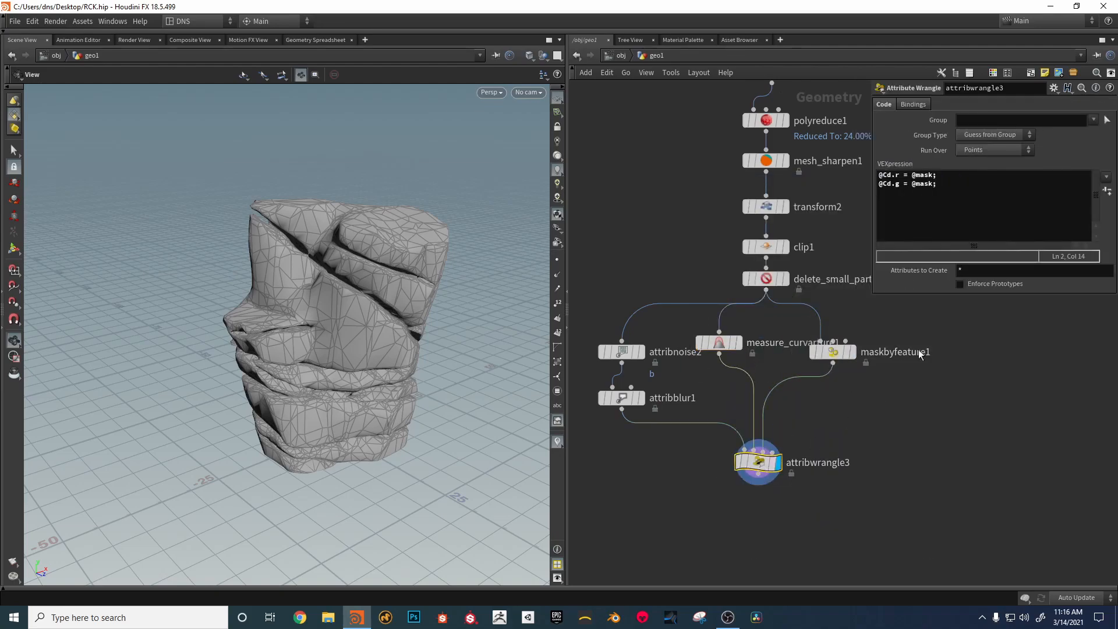
{"action": "double_click", "coordinate": [922, 183]}
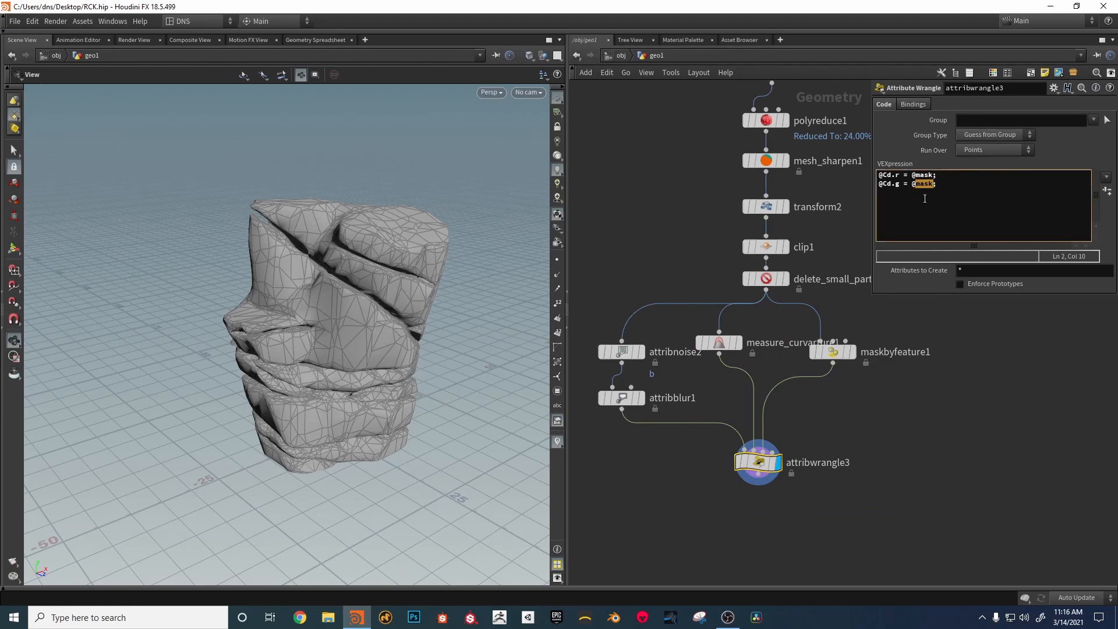
{"action": "key", "text": "ctrl+a"}
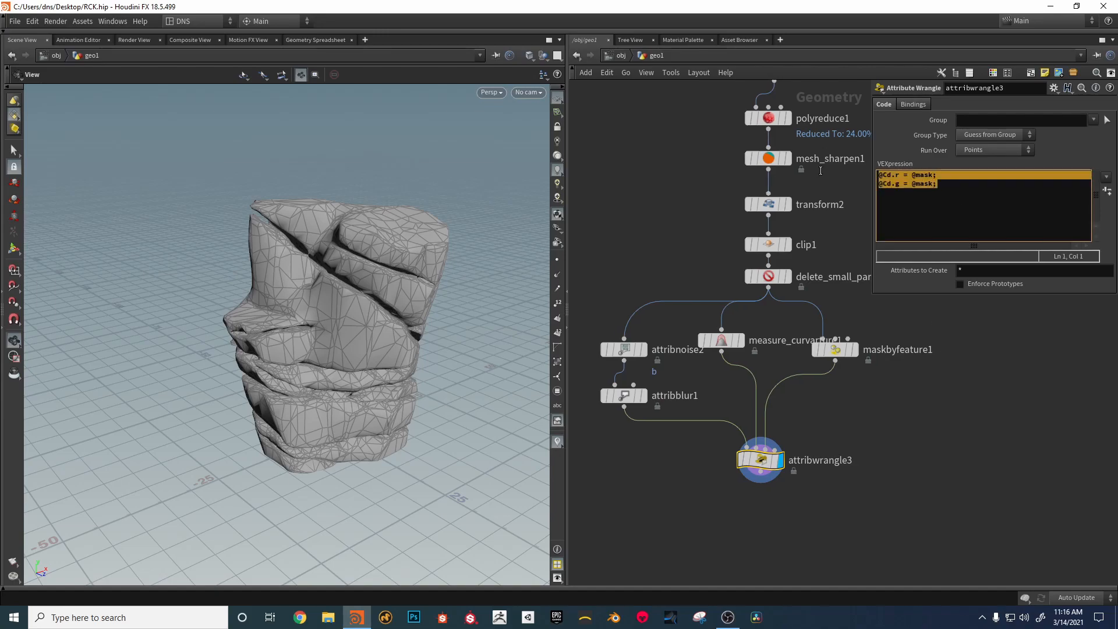
{"action": "key", "text": "Delete"}
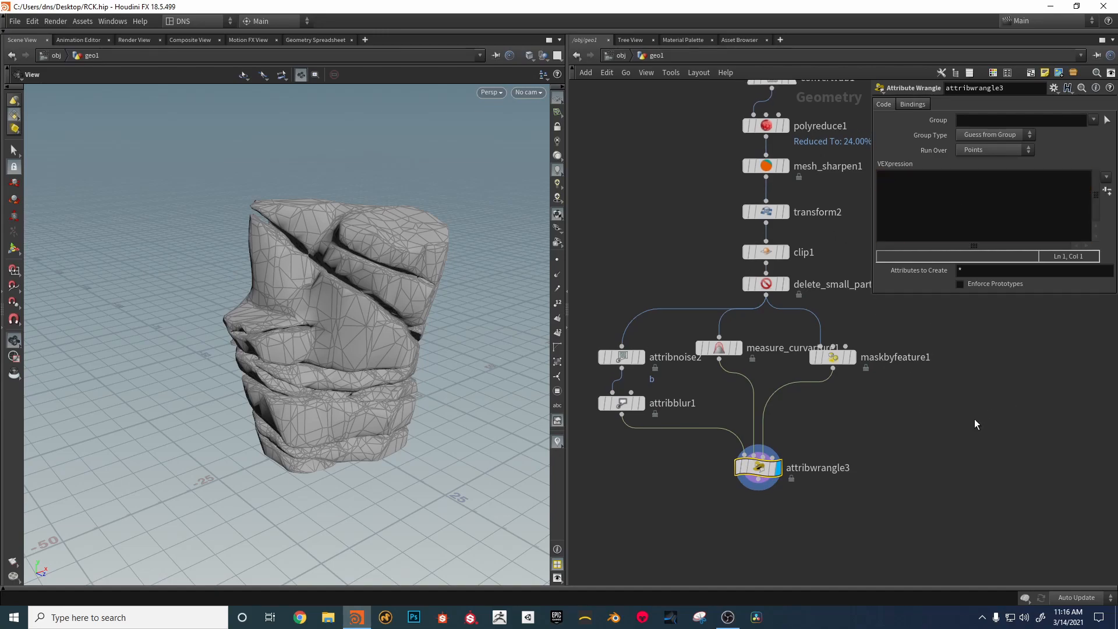
Step: Space out the nodes and rewire attribwrangle3 so maskbyfeature1 feeds the first input and attribblur1 the third, keeping the curvature node on the second
{"action": "left_click_drag", "start_coordinate": [766, 468], "coordinate": [774, 518]}
{"action": "mouse_move", "coordinate": [835, 355]}
{"action": "left_mouse_down"}
{"action": "mouse_move", "coordinate": [820, 357]}
{"action": "mouse_move", "coordinate": [838, 354]}
{"action": "left_mouse_up"}
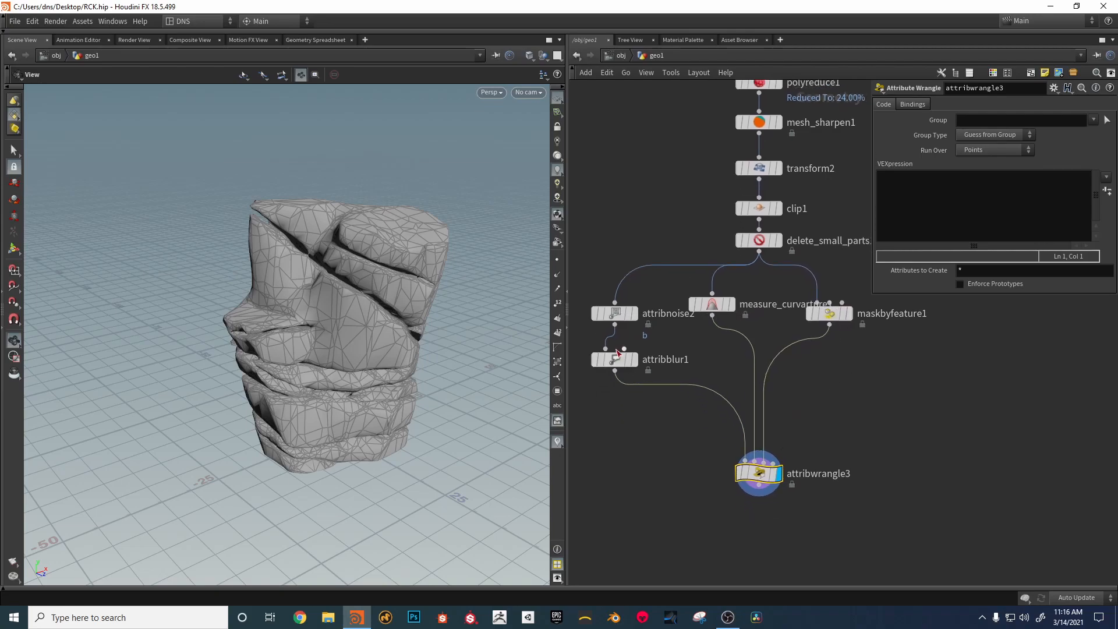
{"action": "mouse_move", "coordinate": [626, 315]}
{"action": "middle_click_drag", "start_coordinate": [853, 358], "coordinate": [839, 327]}
{"action": "left_click_drag", "start_coordinate": [750, 445], "coordinate": [749, 431]}
{"action": "left_click_drag", "start_coordinate": [815, 295], "coordinate": [748, 416]}
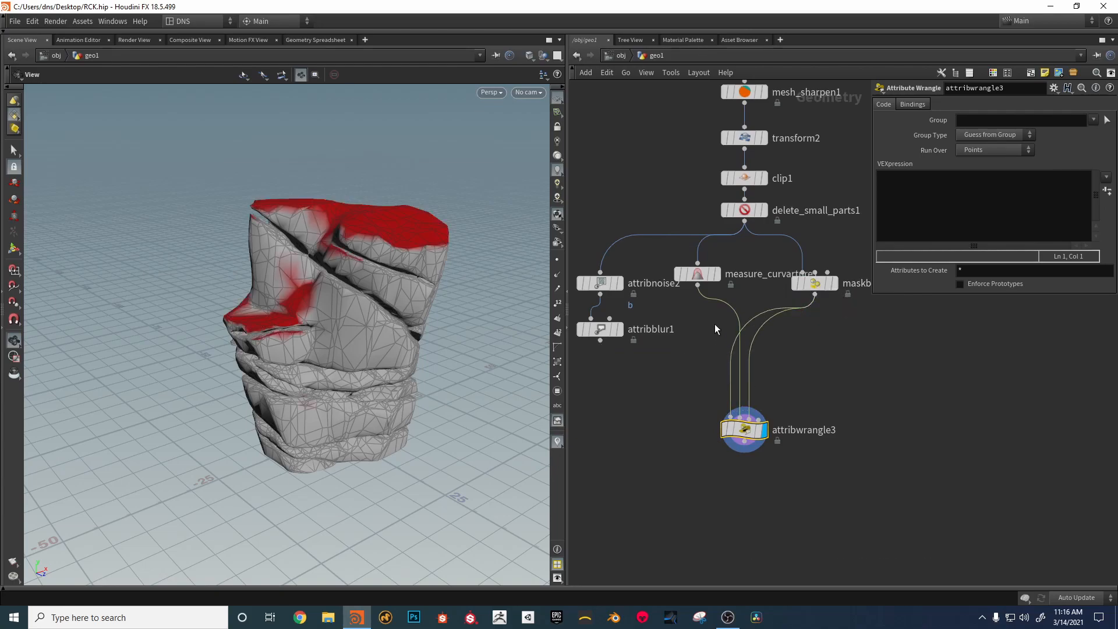
{"action": "left_click_drag", "start_coordinate": [702, 285], "coordinate": [757, 278]}
{"action": "mouse_move", "coordinate": [594, 310]}
{"action": "left_click_drag", "start_coordinate": [600, 340], "coordinate": [741, 417]}
{"action": "left_click", "coordinate": [921, 201]}
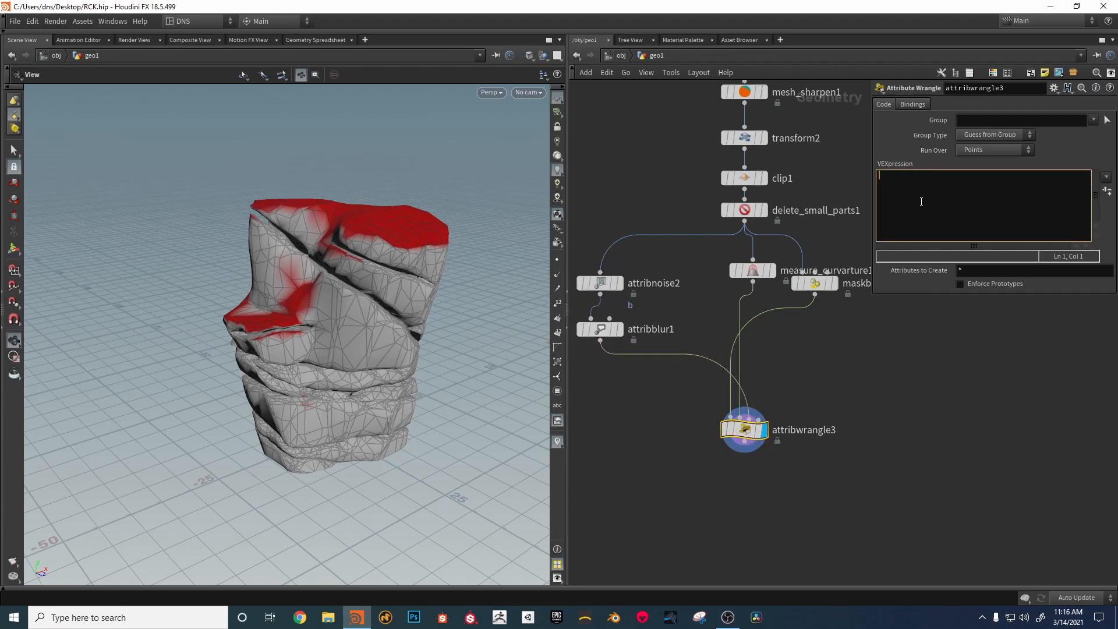
{"action": "type", "text": "@Cd.r = @ma"}
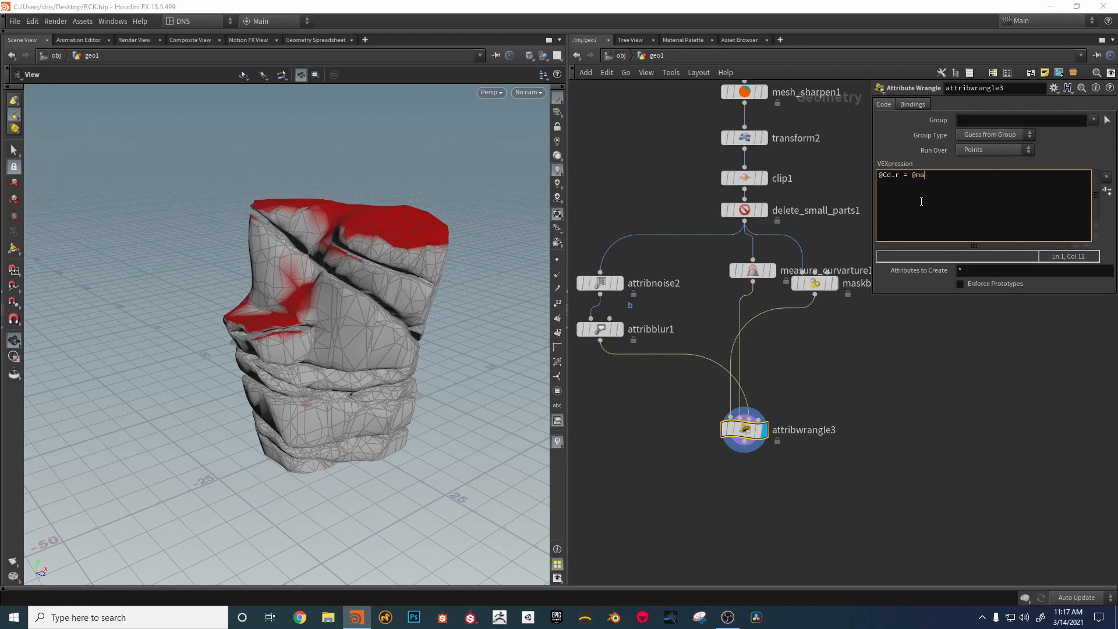
{"action": "type", "text": "sk;"}
{"action": "left_click_drag", "start_coordinate": [818, 281], "coordinate": [840, 268]}
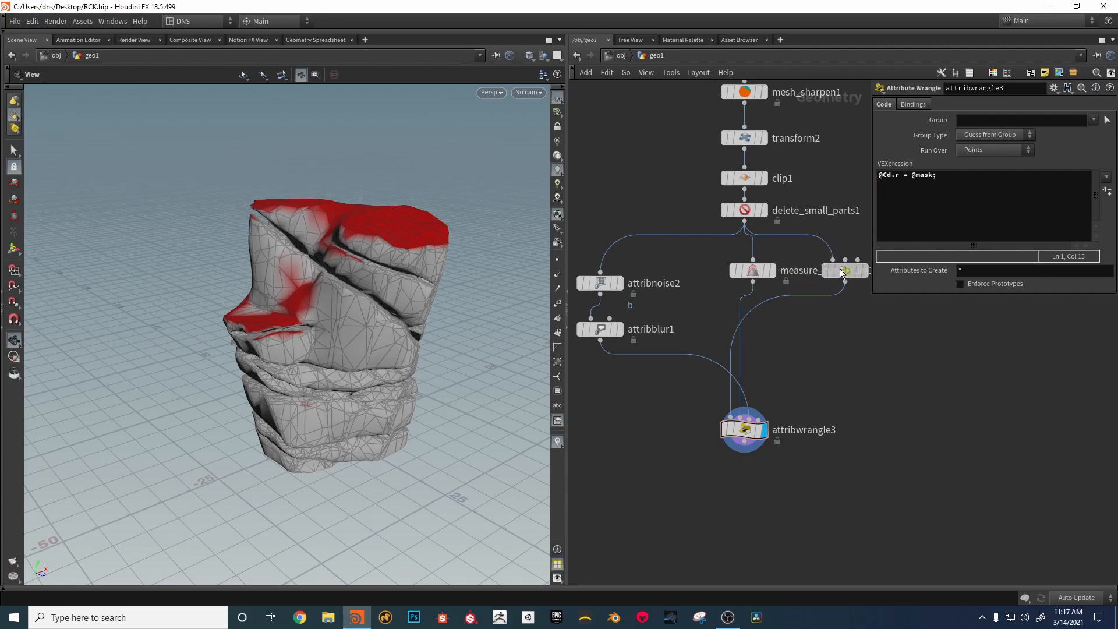
{"action": "left_click", "coordinate": [840, 268]}
{"action": "middle_click_drag", "start_coordinate": [856, 334], "coordinate": [806, 329]}
{"action": "left_click", "coordinate": [698, 426]}
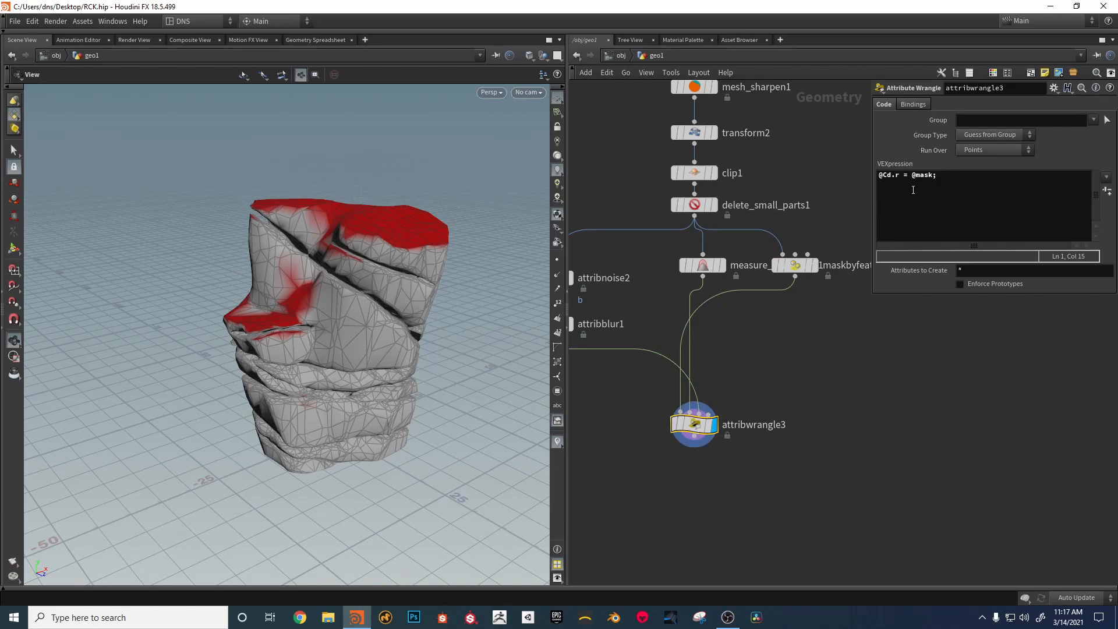
{"action": "left_click", "coordinate": [942, 177]}
{"action": "left_click", "coordinate": [877, 175]}
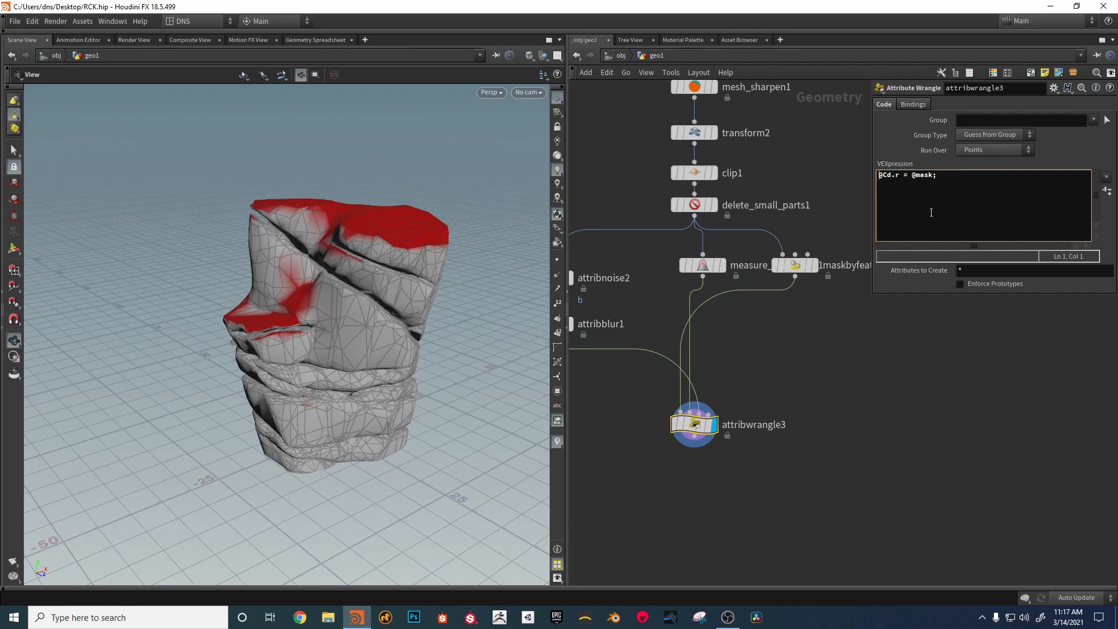
{"action": "left_click", "coordinate": [940, 188]}
{"action": "type", "text": "@Cd.g = poi"}
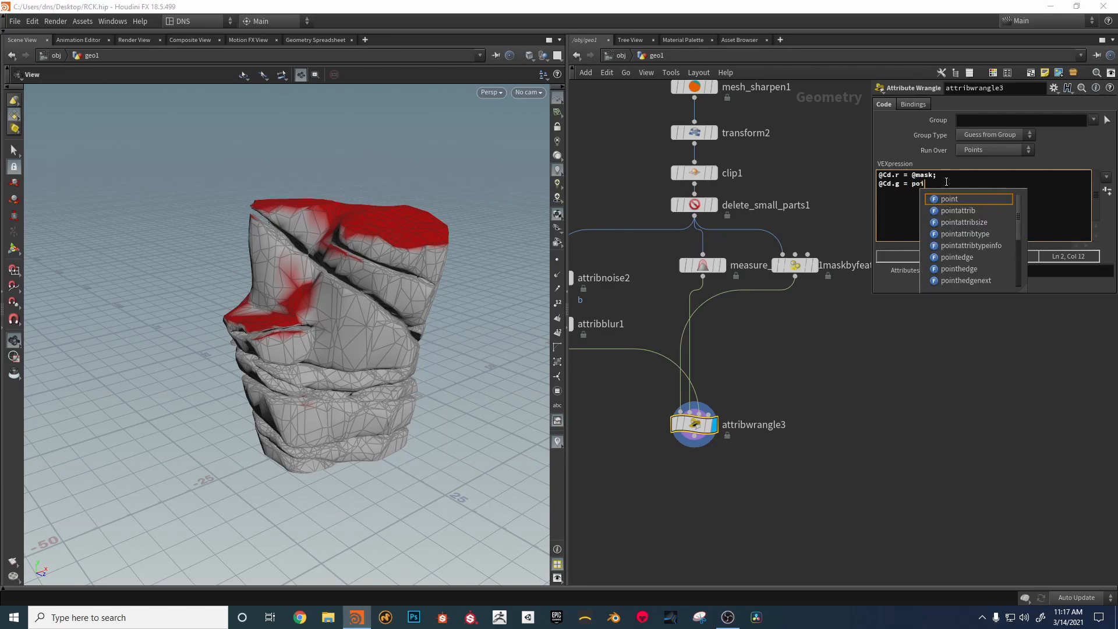
{"action": "left_click", "coordinate": [948, 198]}
{"action": "type", "text": "();"}
{"action": "key", "text": "Left"}
{"action": "key", "text": "Left"}
{"action": "type", "text": "1"}
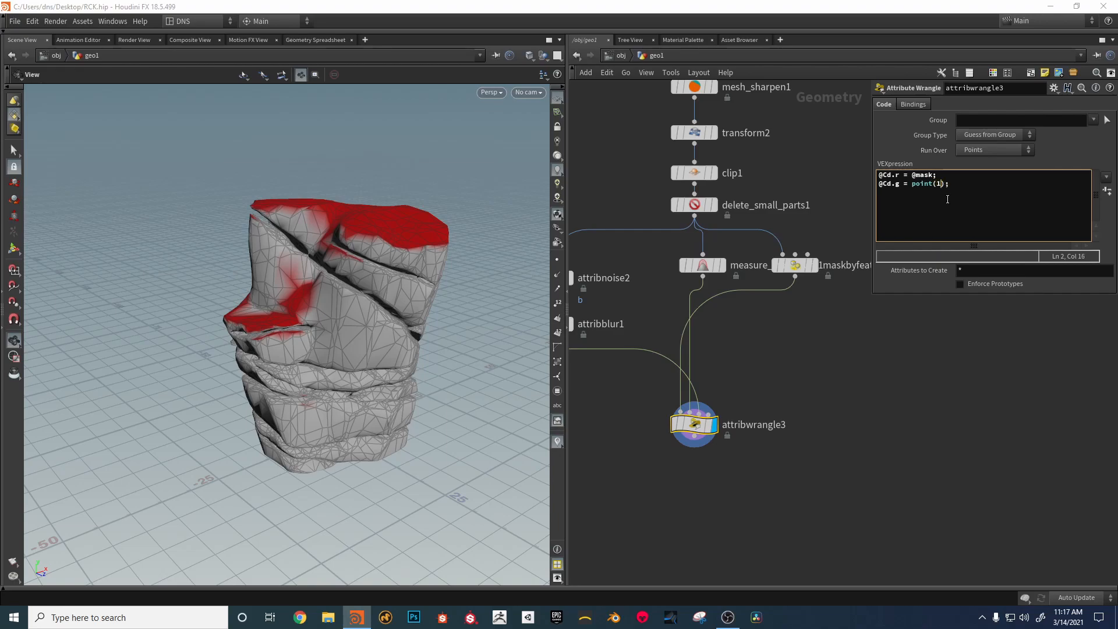
{"action": "type", "text": ",\"Cd\""}
{"action": "left_click", "coordinate": [959, 335]}
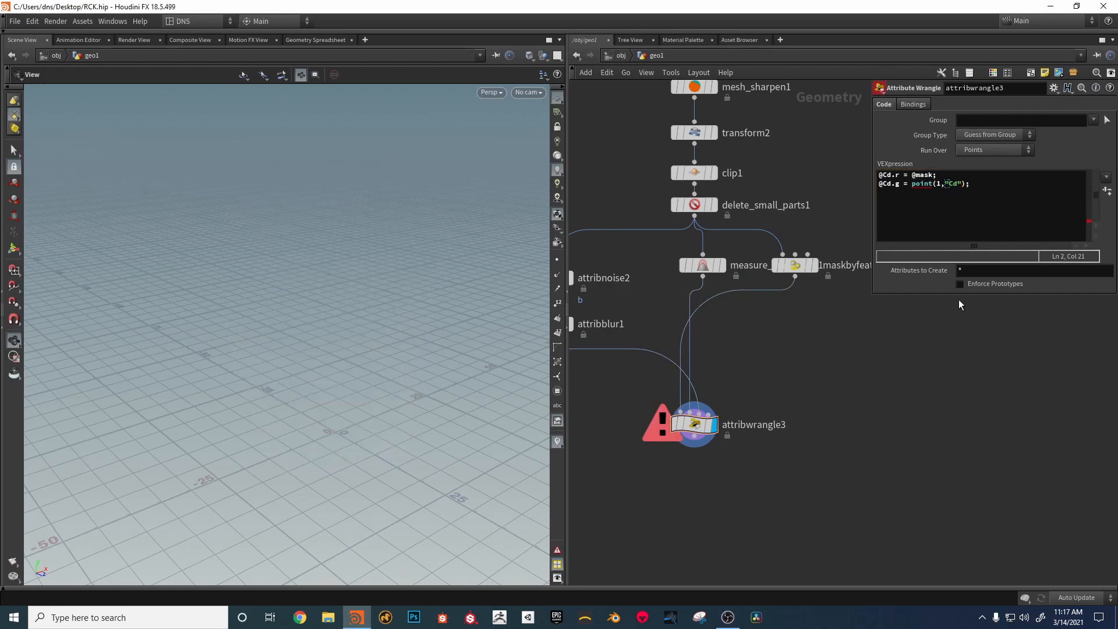
{"action": "left_click", "coordinate": [963, 184]}
{"action": "type", "text": "@"}
{"action": "type", "text": "ptnum"}
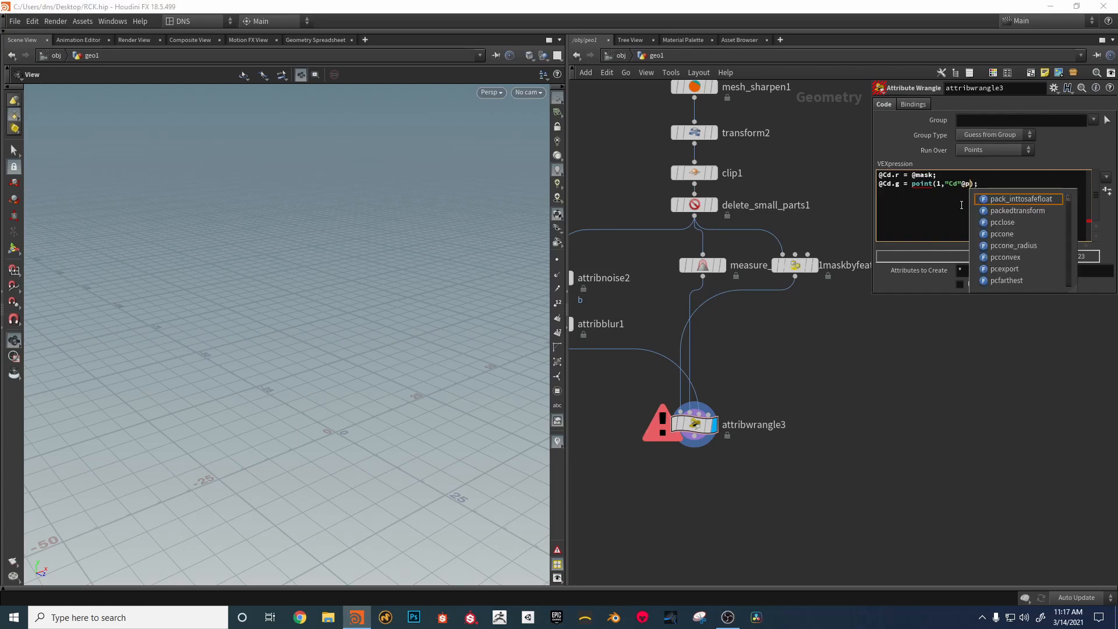
{"action": "left_click", "coordinate": [984, 393]}
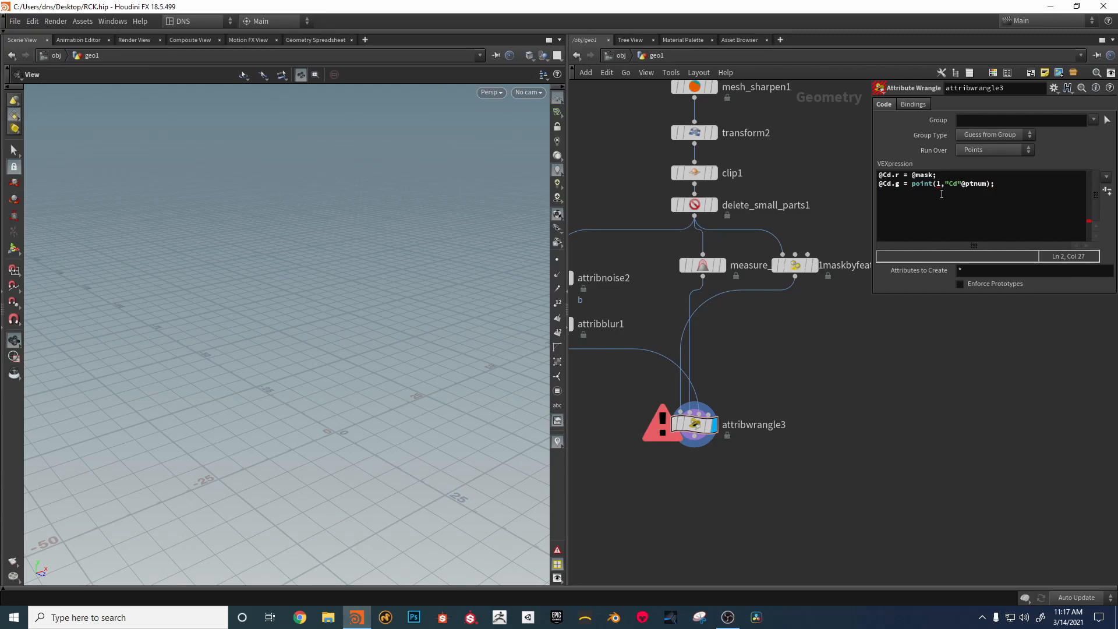
{"action": "left_click", "coordinate": [921, 185]}
{"action": "left_click", "coordinate": [964, 184]}
{"action": "type", "text": ","}
{"action": "left_click", "coordinate": [949, 380]}
{"action": "left_click_drag", "start_coordinate": [436, 280], "coordinate": [466, 308]}
{"action": "middle_click_drag", "start_coordinate": [865, 435], "coordinate": [868, 435]}
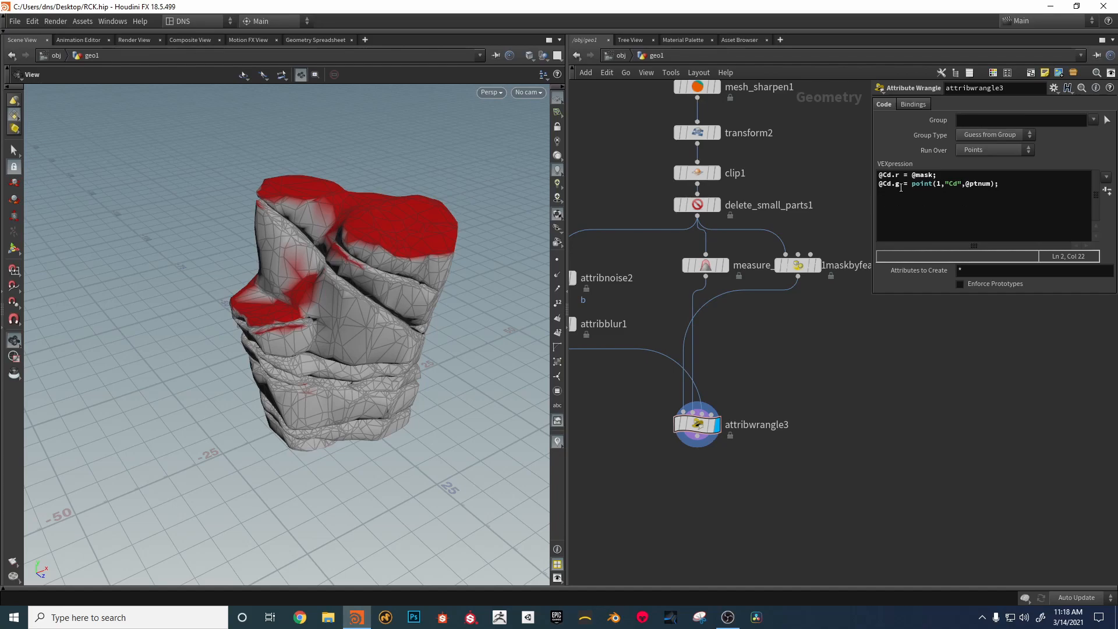
{"action": "middle_click_drag", "start_coordinate": [853, 438], "coordinate": [912, 442]}
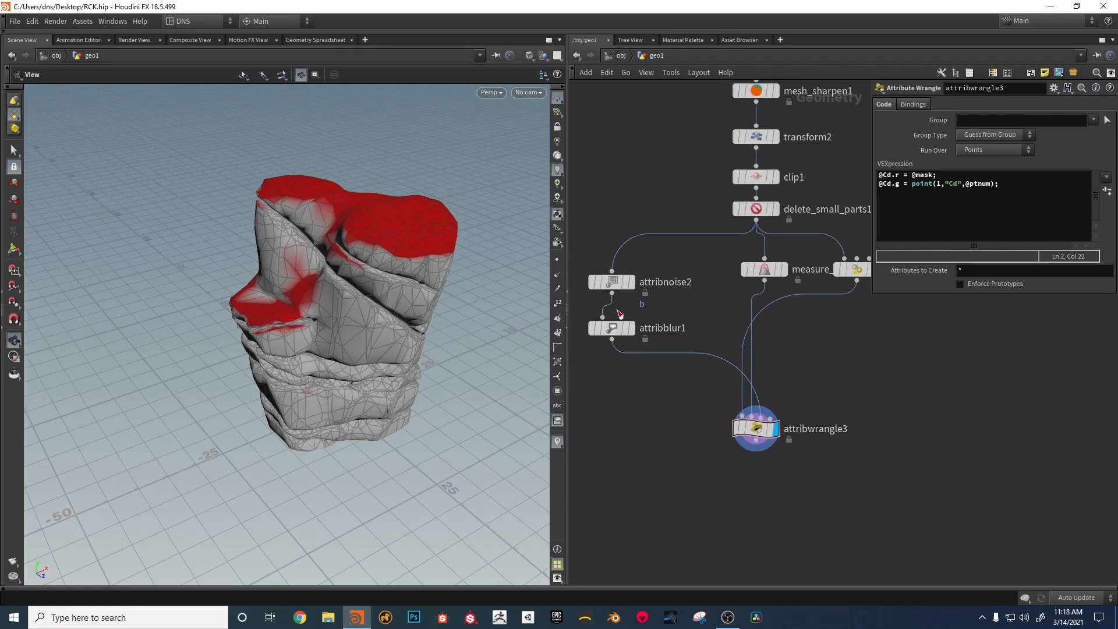
{"action": "left_click", "coordinate": [1012, 189]}
{"action": "key", "text": "Return"}
{"action": "type", "text": "@Cd.b "}
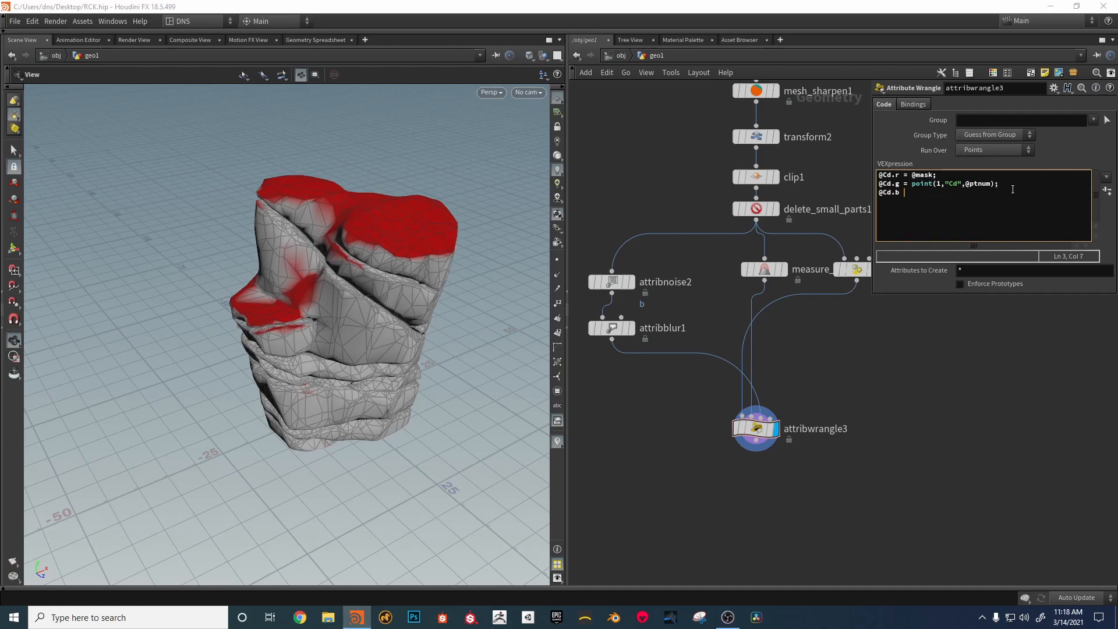
{"action": "type", "text": "="}
{"action": "left_click_drag", "start_coordinate": [1000, 183], "coordinate": [911, 182]}
{"action": "left_click", "coordinate": [920, 191]}
{"action": "type", "text": "@Cd.r = @mask;"}
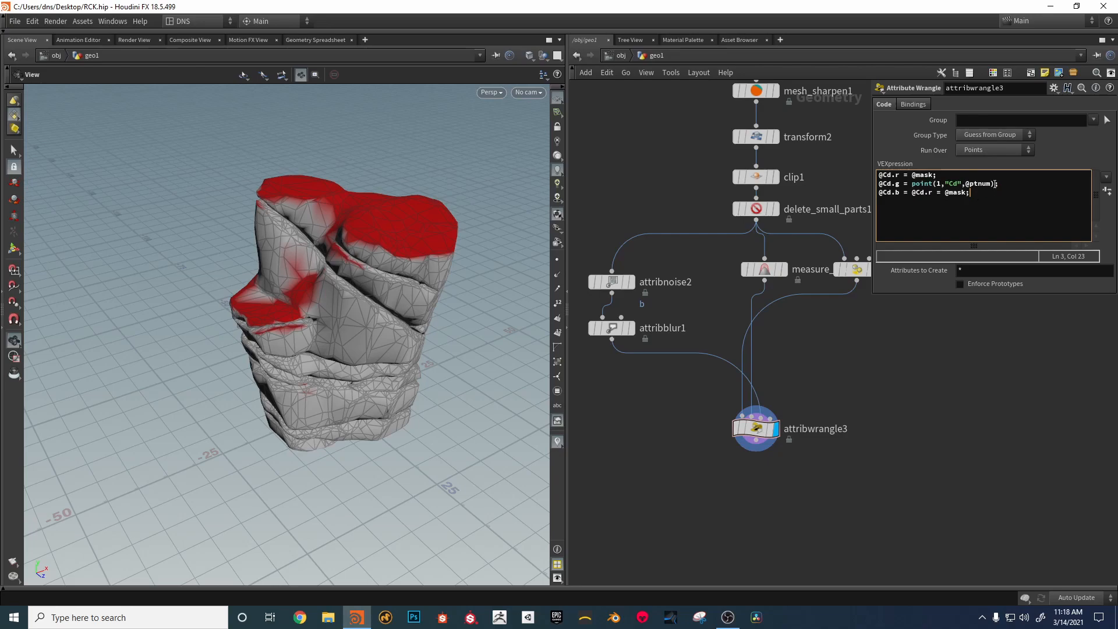
{"action": "left_click_drag", "start_coordinate": [1000, 183], "coordinate": [916, 195]}
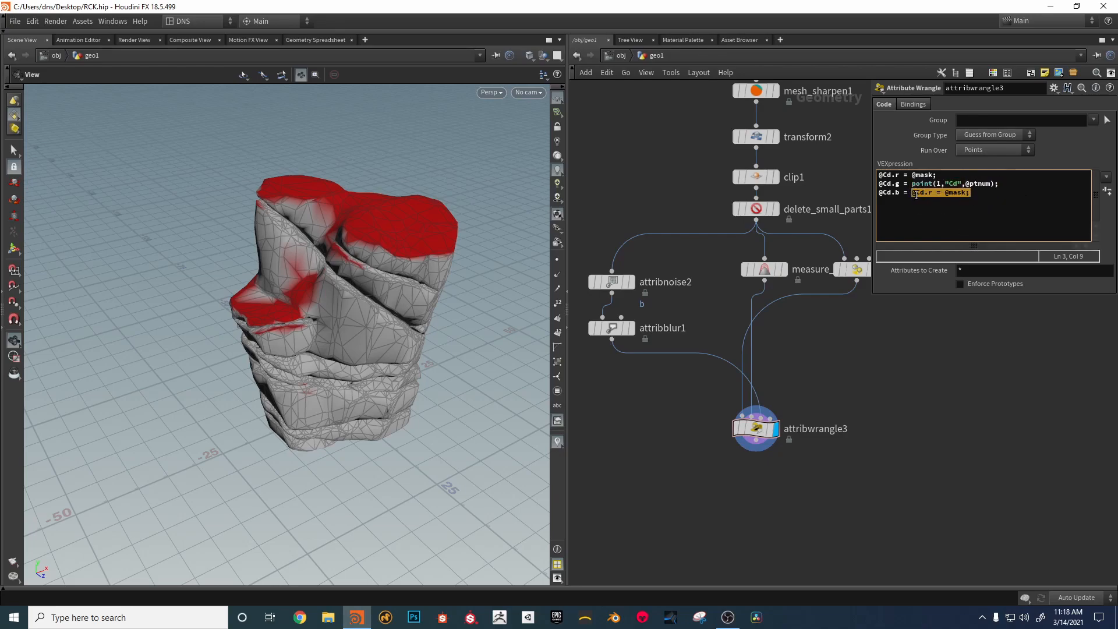
{"action": "type", "text": "point(1,\"Cd\",@ptnum);"}
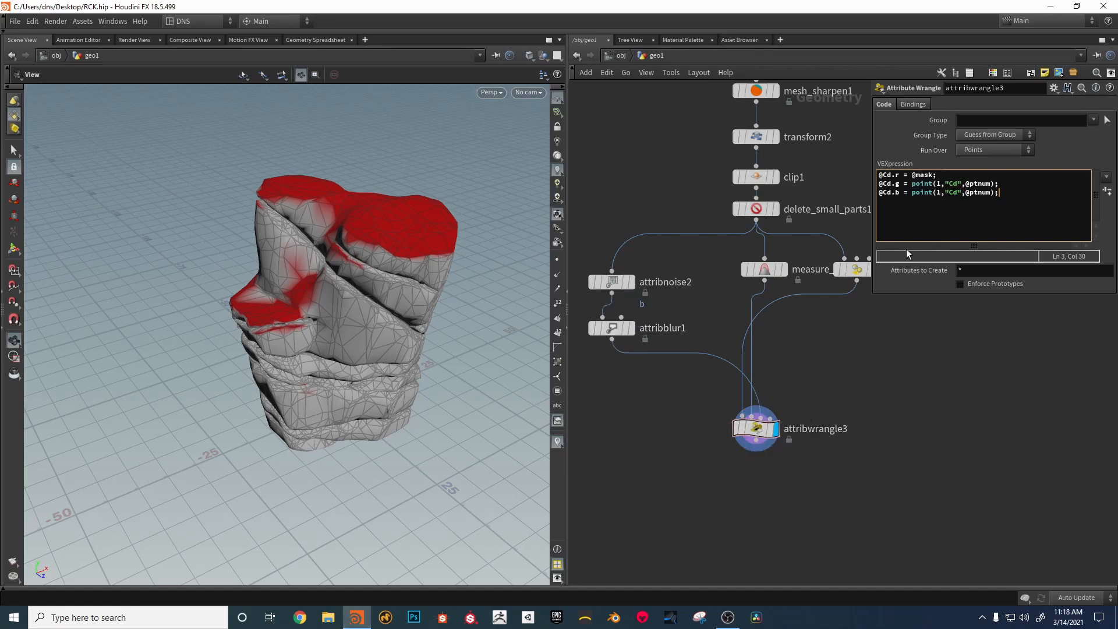
{"action": "double_click", "coordinate": [939, 192]}
{"action": "type", "text": "2"}
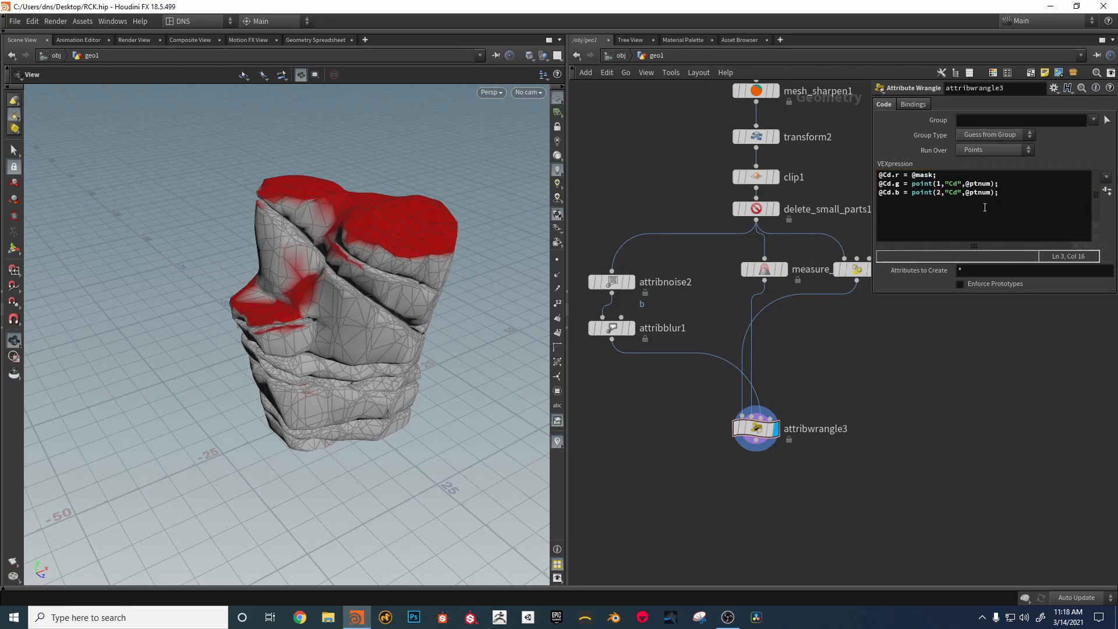
Step: Check the attribute name in attribblur1 and change the attribute read by the wrangle's blue channel line to "a"
{"action": "left_click", "coordinate": [615, 328]}
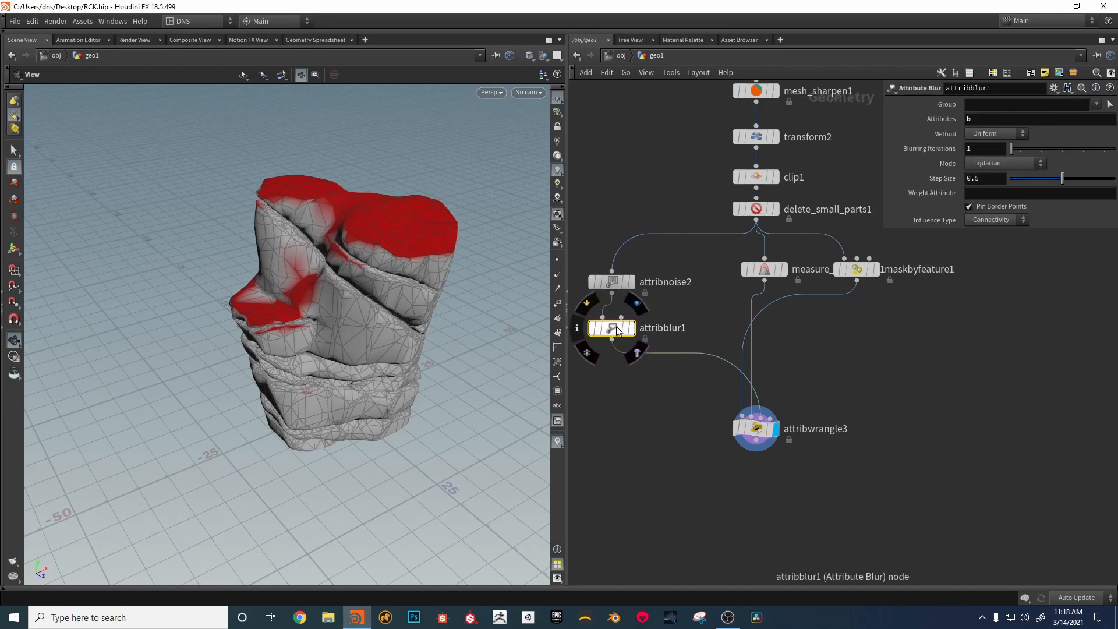
{"action": "left_click", "coordinate": [753, 428]}
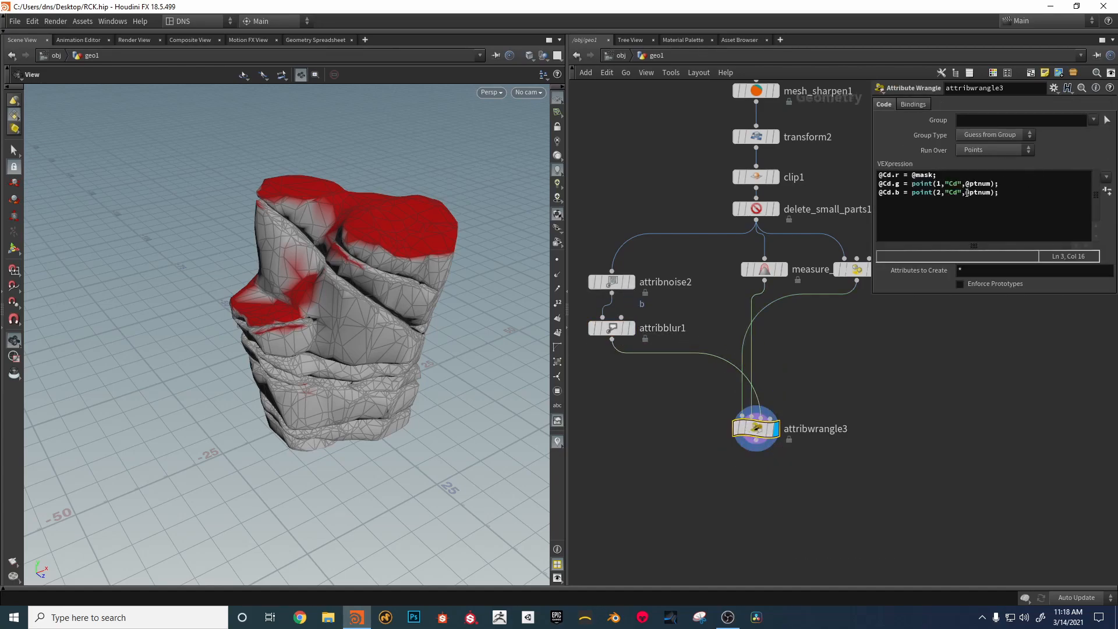
{"action": "left_click", "coordinate": [957, 235]}
{"action": "key", "text": "BackSpace"}
{"action": "key", "text": "BackSpace"}
{"action": "type", "text": "a"}
{"action": "left_click", "coordinate": [758, 434]}
Step: Inspect the vertex colors on the rock and the node information of attribwrangle3, and save the scene
{"action": "left_click_drag", "start_coordinate": [475, 349], "coordinate": [495, 319]}
{"action": "middle_click_drag", "start_coordinate": [846, 368], "coordinate": [844, 303]}
{"action": "middle_click_drag", "start_coordinate": [730, 414], "coordinate": [732, 374]}
{"action": "key", "text": "Tab"}
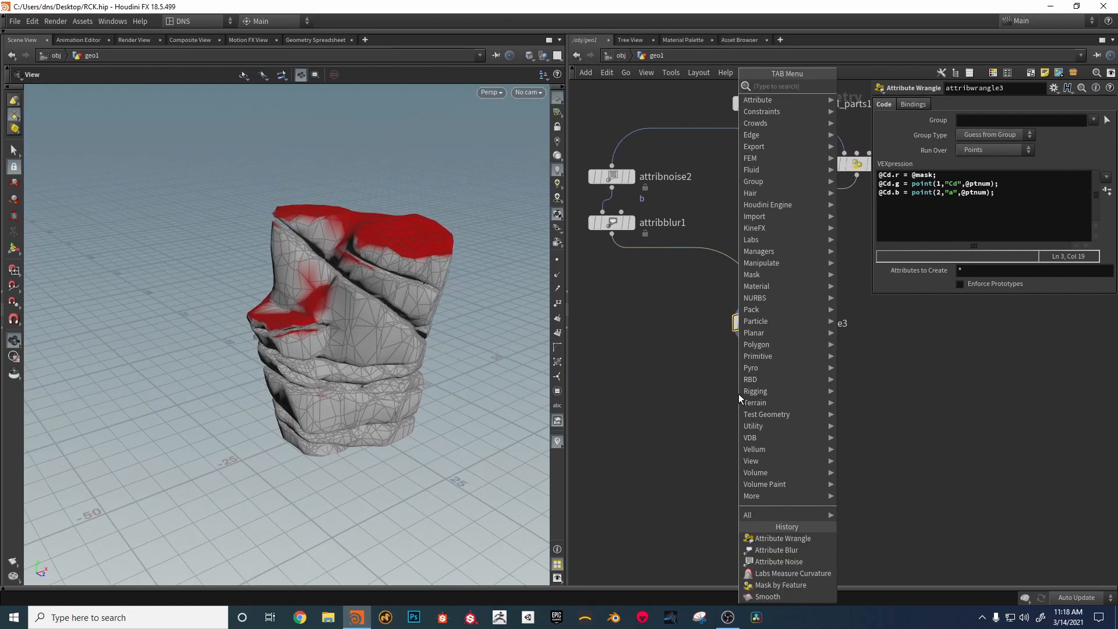
{"action": "left_click", "coordinate": [711, 406]}
{"action": "left_click_drag", "start_coordinate": [482, 388], "coordinate": [466, 367]}
{"action": "middle_click_drag", "start_coordinate": [750, 340], "coordinate": [750, 348]}
{"action": "middle_click", "coordinate": [751, 349]}
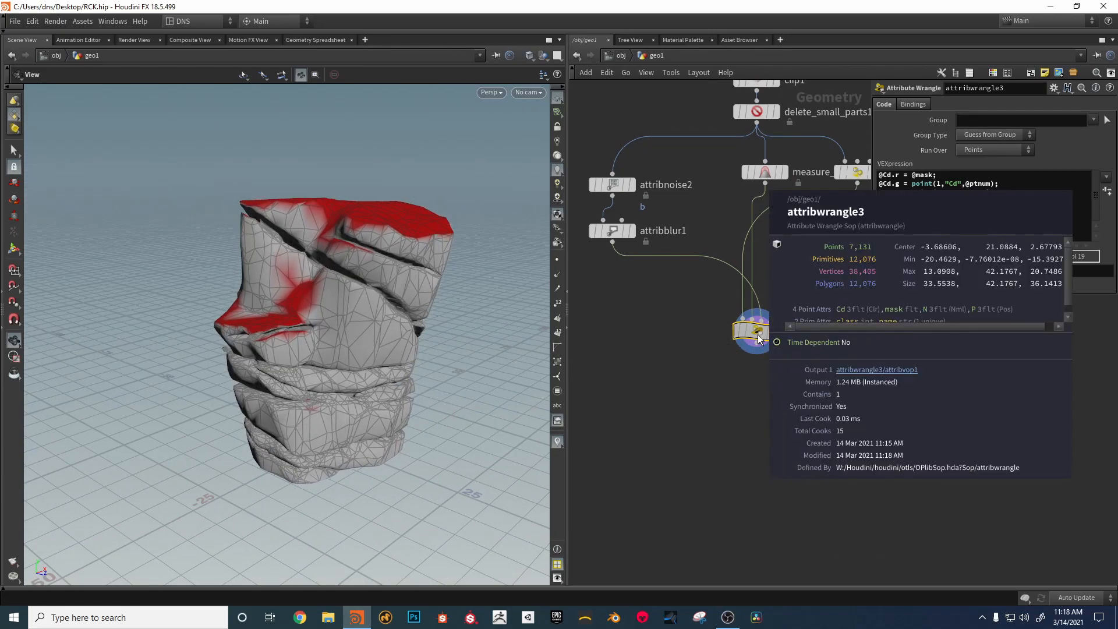
{"action": "key", "text": "ctrl+s"}
Step: Add a Clean node below attribwrangle3 and make it the displayed node
{"action": "mouse_move", "coordinate": [393, 382]}
{"action": "left_mouse_down"}
{"action": "mouse_move", "coordinate": [427, 367]}
{"action": "mouse_move", "coordinate": [402, 372]}
{"action": "left_mouse_up"}
{"action": "scroll", "coordinate": [402, 373], "scroll_direction": "up", "scroll_amount": 2}
{"action": "middle_click_drag", "start_coordinate": [754, 383], "coordinate": [754, 413]}
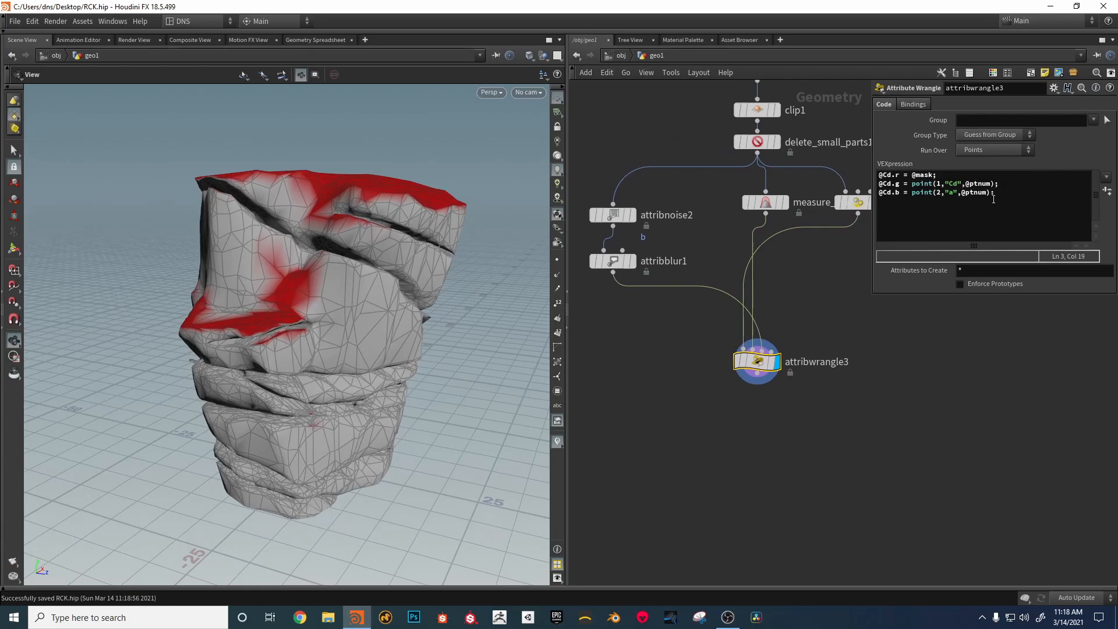
{"action": "key", "text": "Tab"}
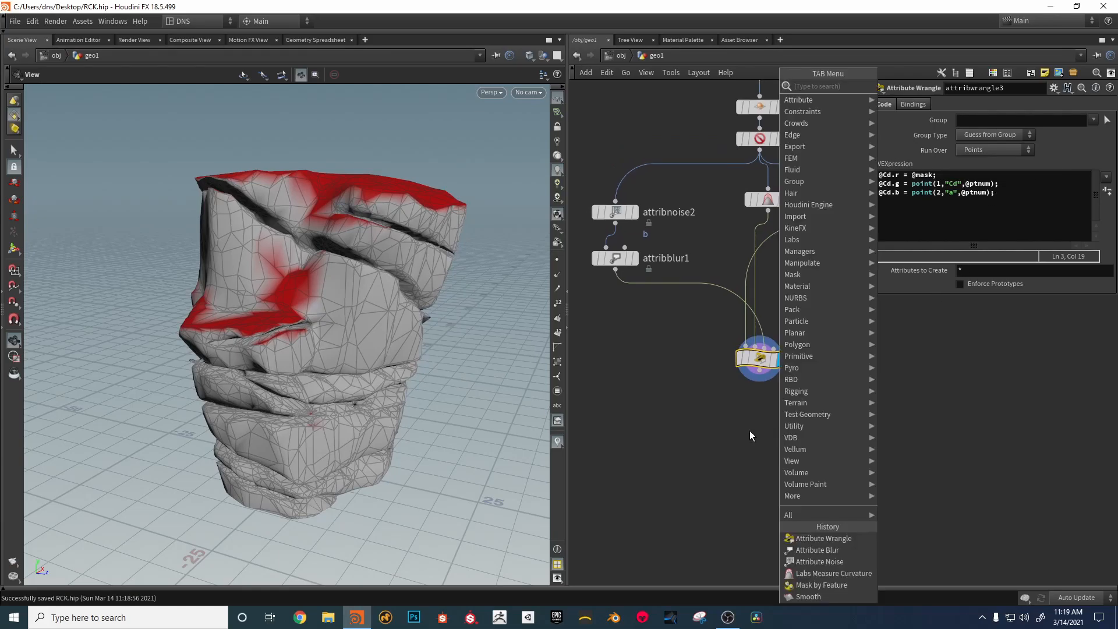
{"action": "type", "text": "cl"}
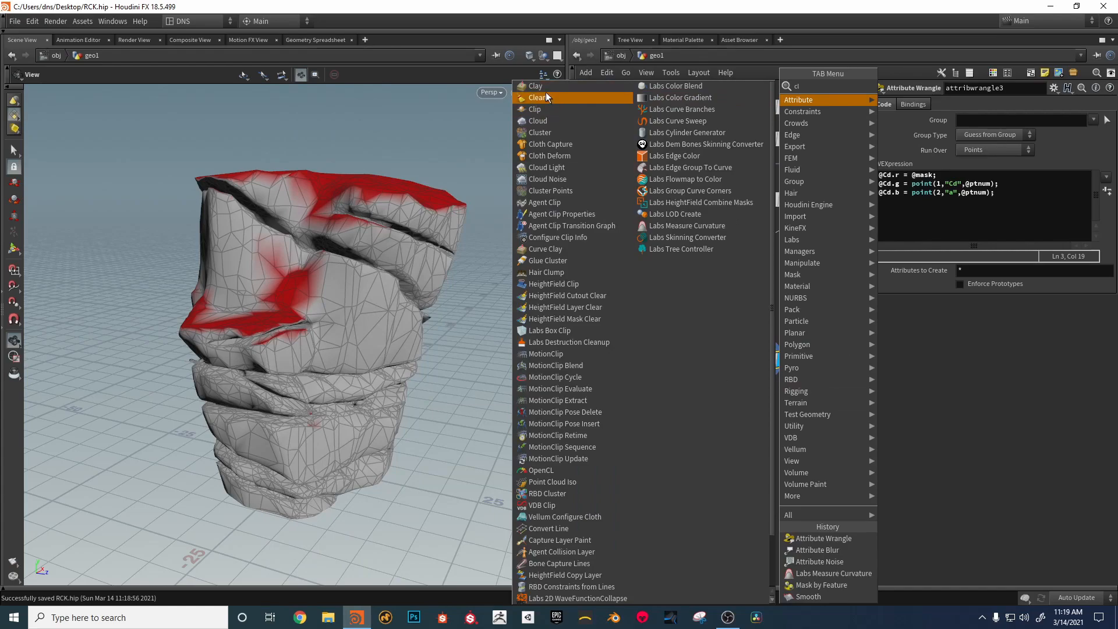
{"action": "key", "text": "Escape"}
{"action": "left_click", "coordinate": [760, 407]}
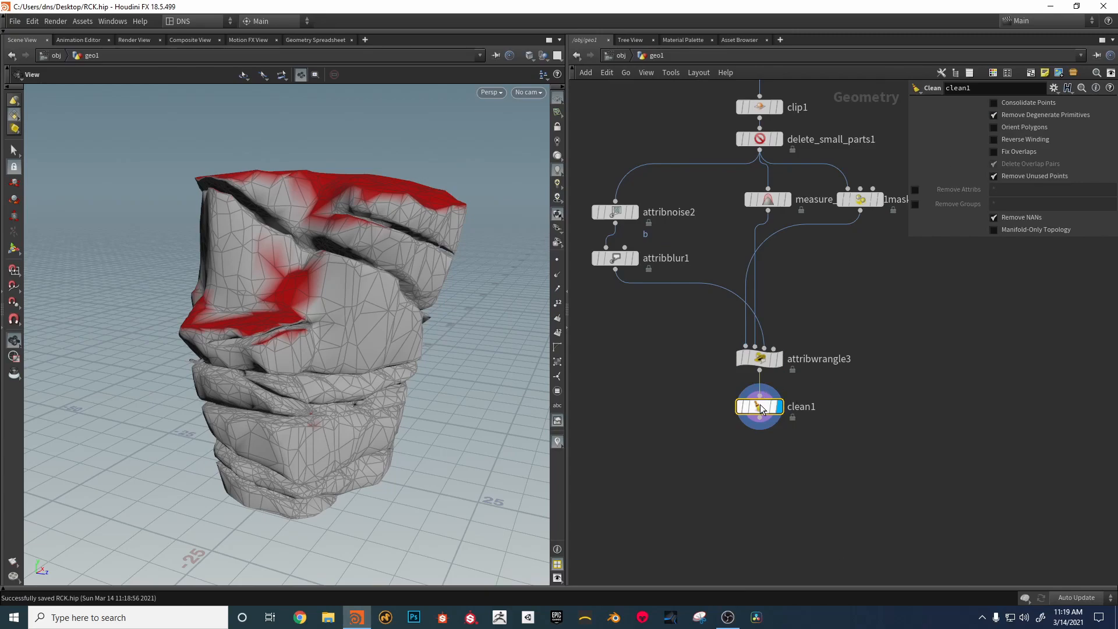
Step: Enable attribute and group removal on clean1, with the attribute pattern *^Cd and the group pattern *
{"action": "left_click", "coordinate": [914, 189]}
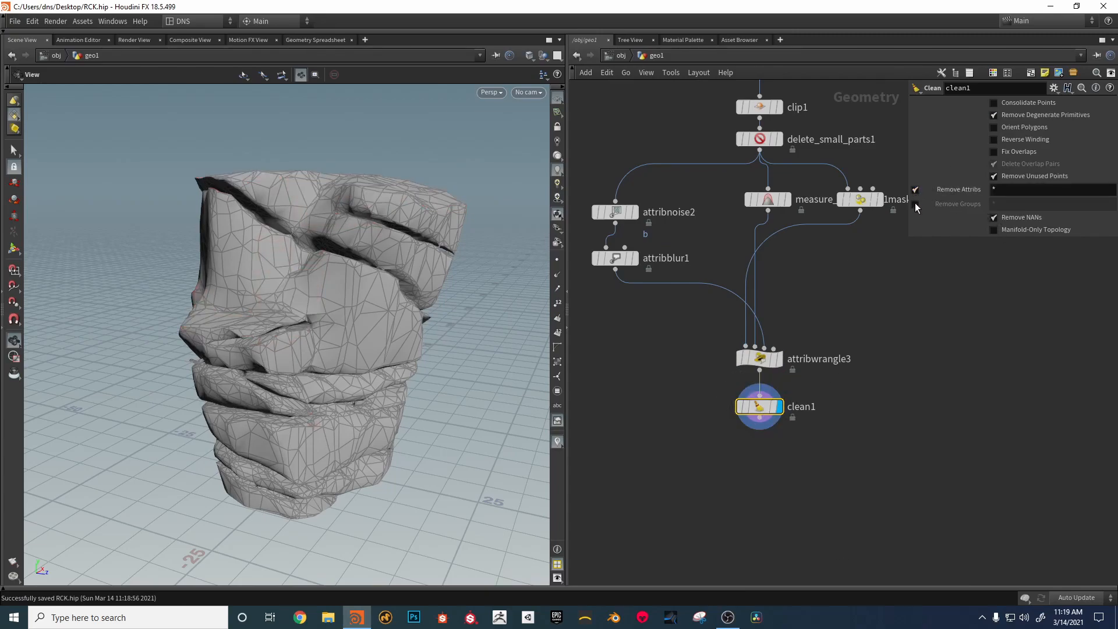
{"action": "left_click", "coordinate": [915, 204]}
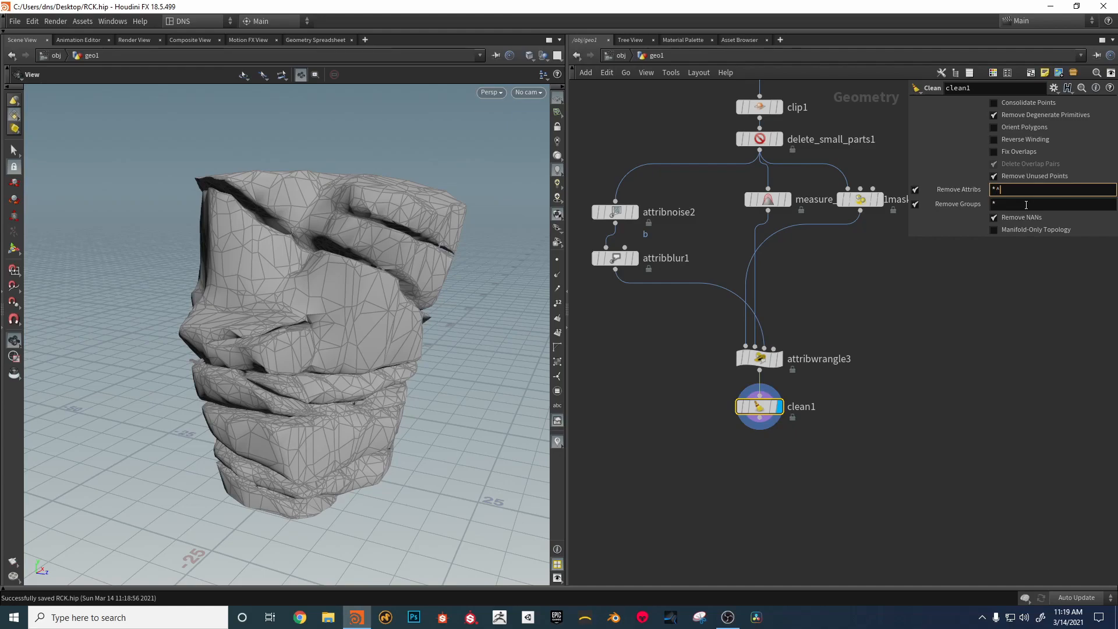
{"action": "key", "text": "Return"}
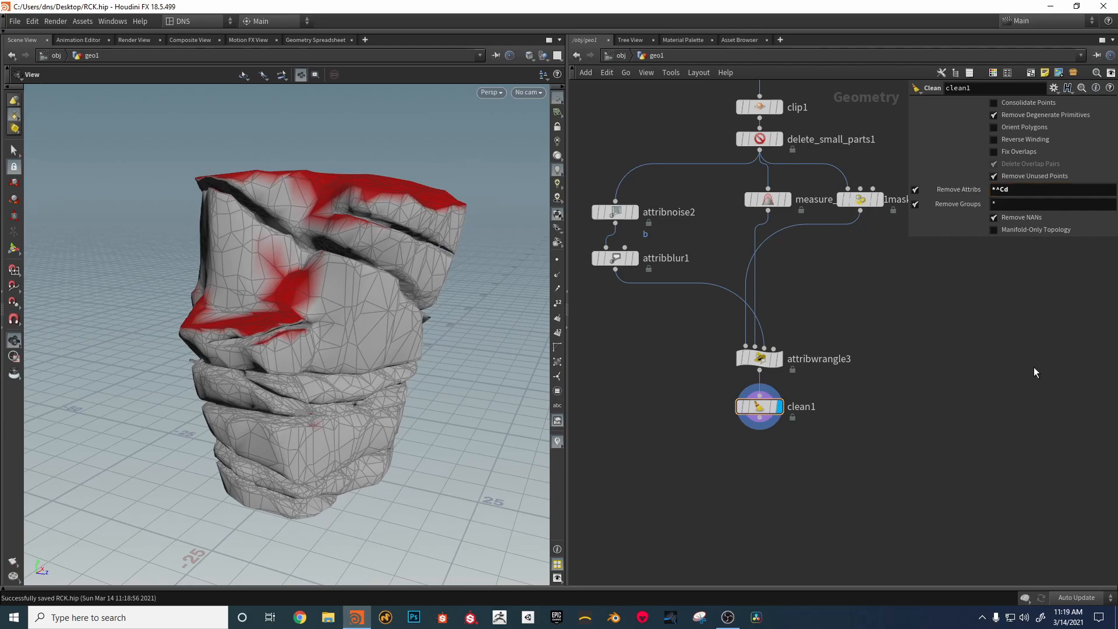
Step: Add an Attribute Delete node below clean1 and have it remove the point attribute mask
{"action": "key", "text": "Tab"}
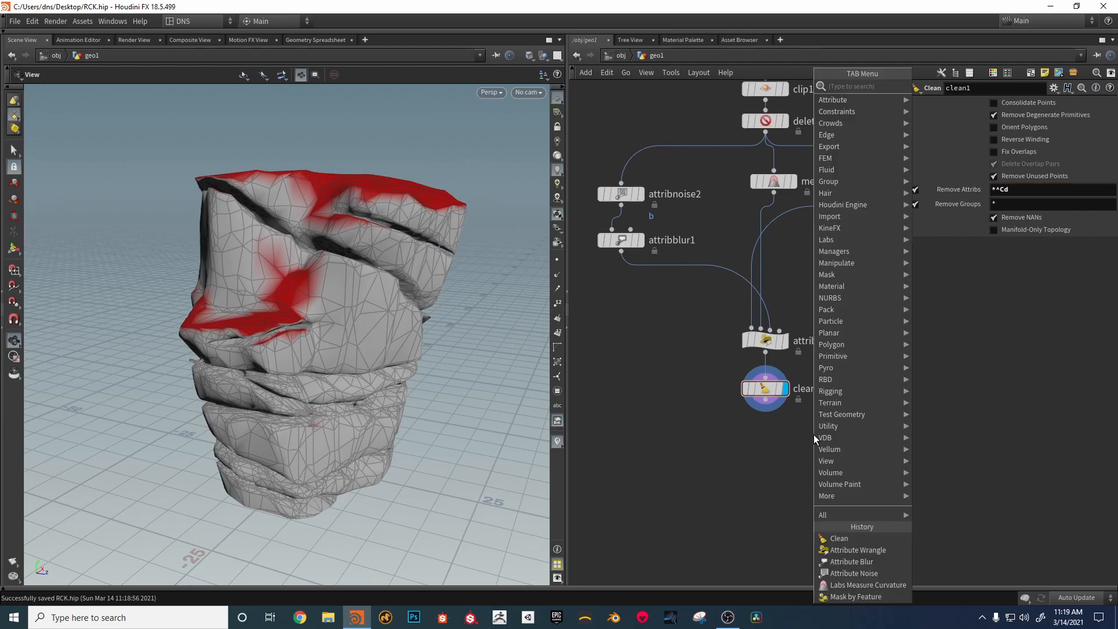
{"action": "type", "text": "attde"}
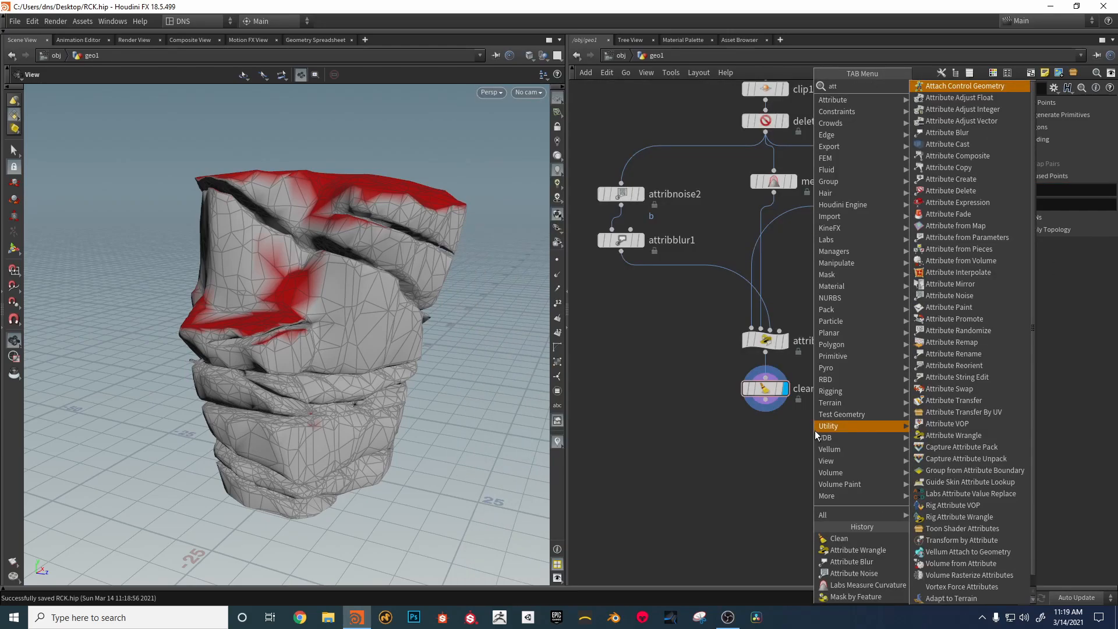
{"action": "left_click", "coordinate": [934, 85]}
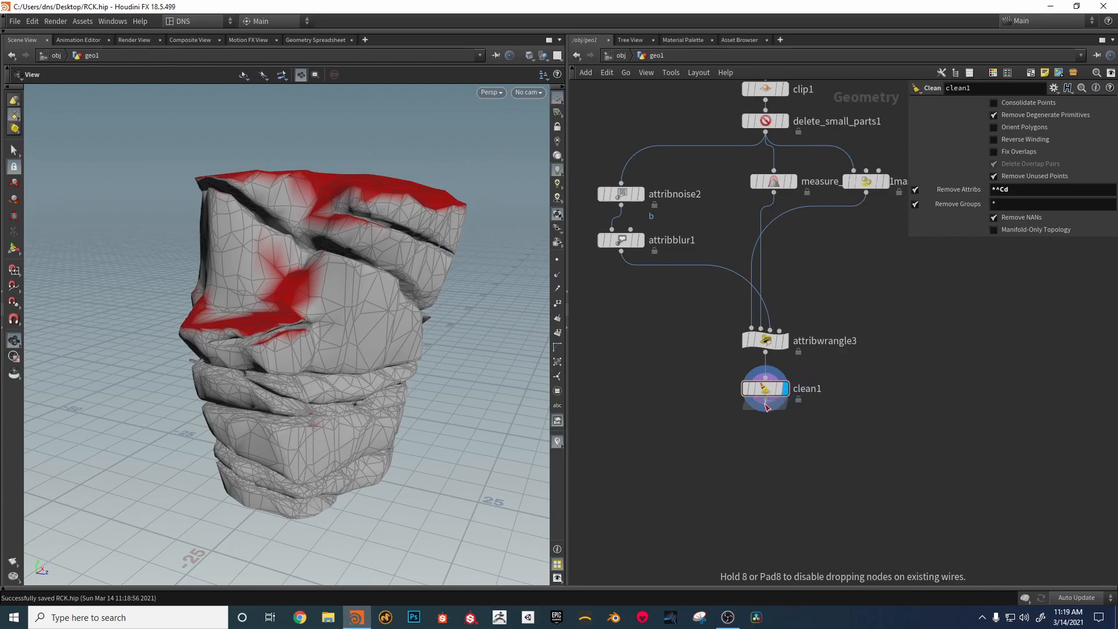
{"action": "left_click", "coordinate": [785, 441]}
{"action": "left_click", "coordinate": [785, 441]}
{"action": "left_click", "coordinate": [1112, 129]}
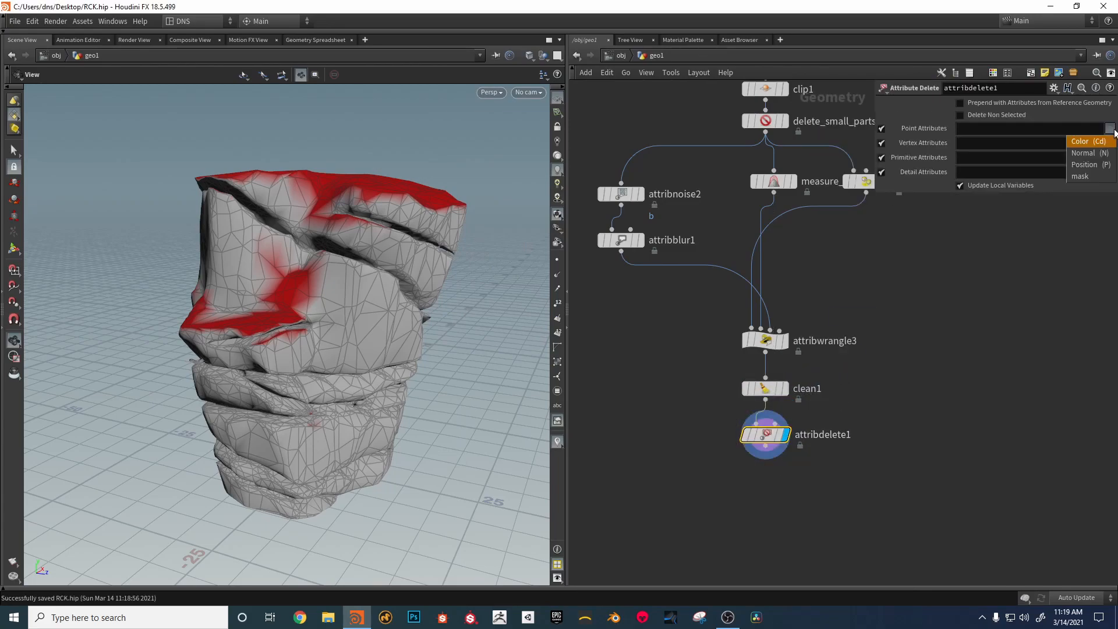
{"action": "left_click", "coordinate": [1090, 176]}
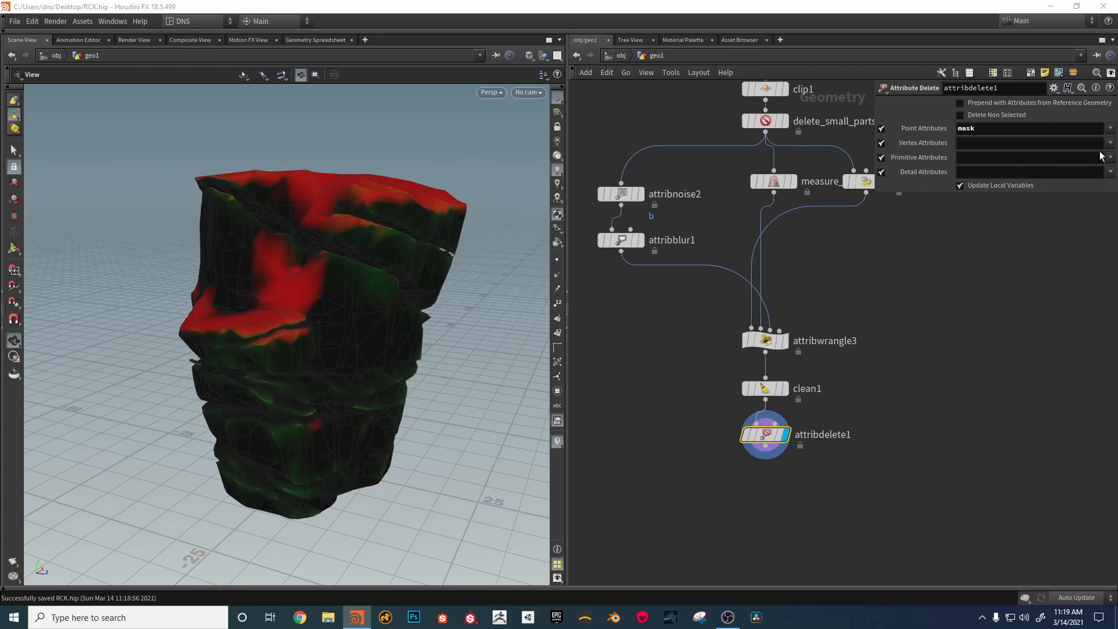
Step: Have attribdelete1 also remove the primitive attributes class and name, and check its node information
{"action": "left_click_drag", "start_coordinate": [512, 283], "coordinate": [368, 283]}
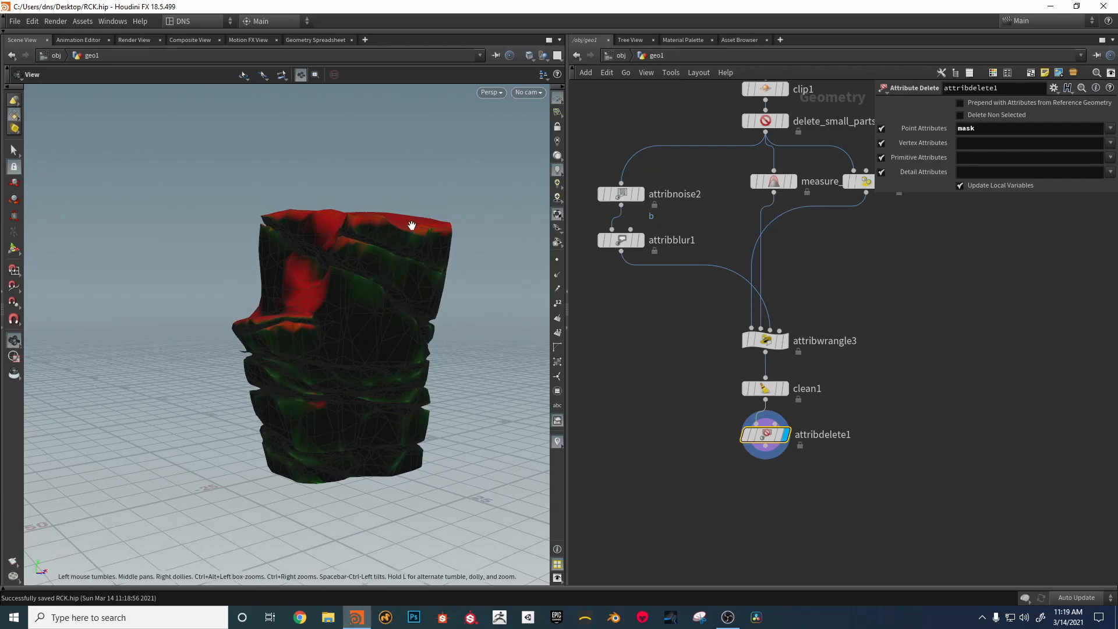
{"action": "left_click_drag", "start_coordinate": [426, 222], "coordinate": [339, 420]}
{"action": "left_click_drag", "start_coordinate": [194, 326], "coordinate": [326, 385]}
{"action": "middle_click_drag", "start_coordinate": [701, 361], "coordinate": [701, 374]}
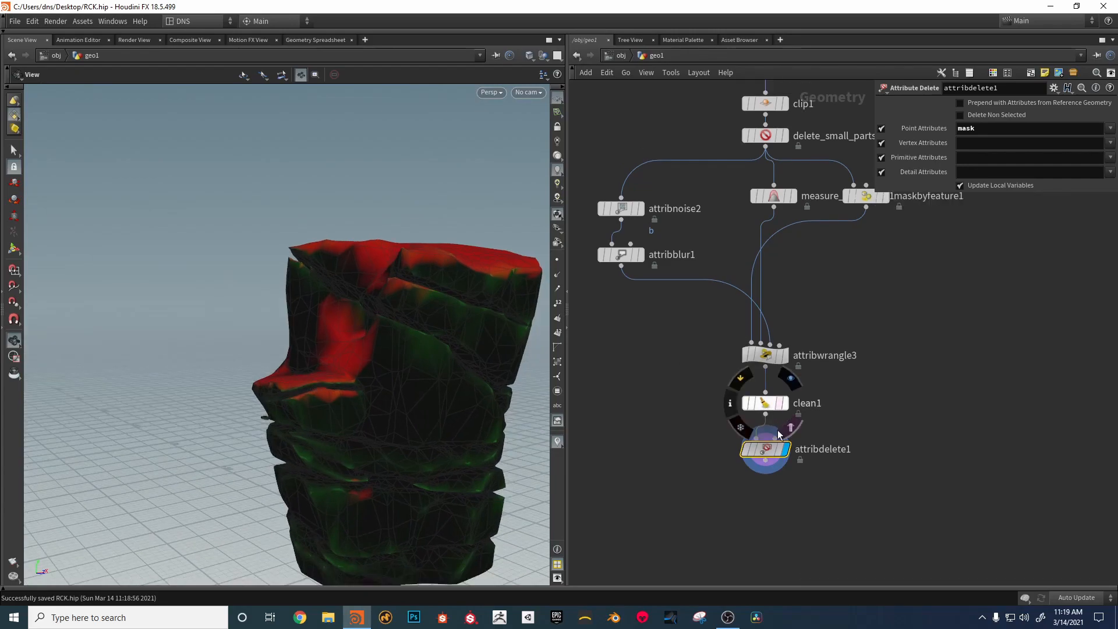
{"action": "left_click", "coordinate": [1110, 159]}
{"action": "left_click", "coordinate": [1101, 170]}
{"action": "left_click", "coordinate": [1110, 158]}
{"action": "left_click", "coordinate": [1102, 182]}
{"action": "left_click", "coordinate": [1110, 173]}
{"action": "left_click", "coordinate": [1066, 240]}
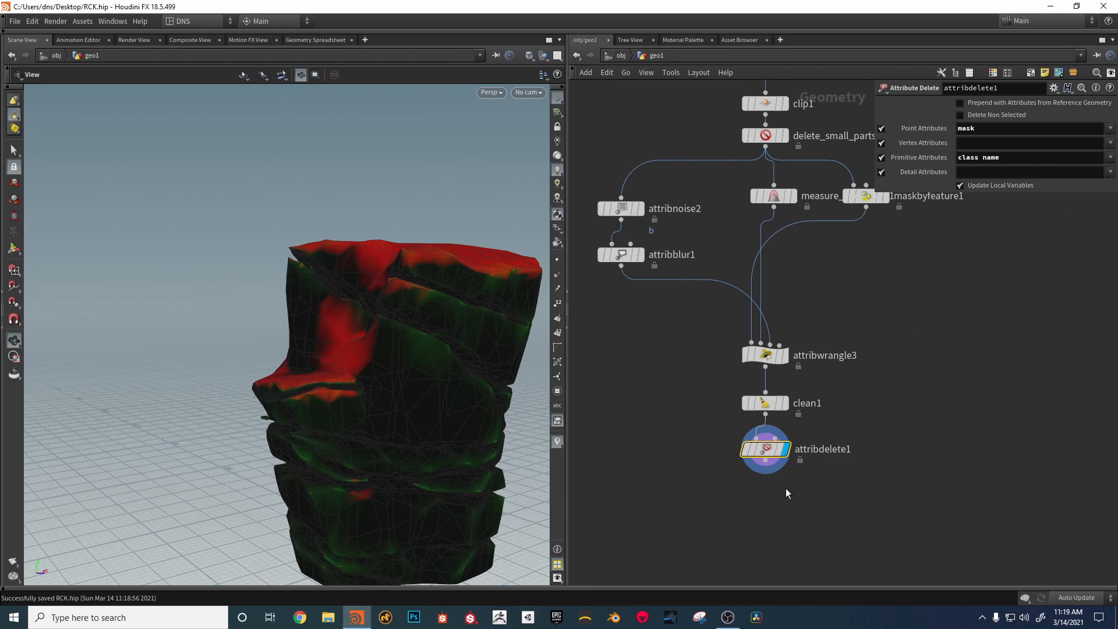
{"action": "middle_click", "coordinate": [769, 449]}
{"action": "scroll", "coordinate": [867, 395], "scroll_direction": "down", "scroll_amount": 1}
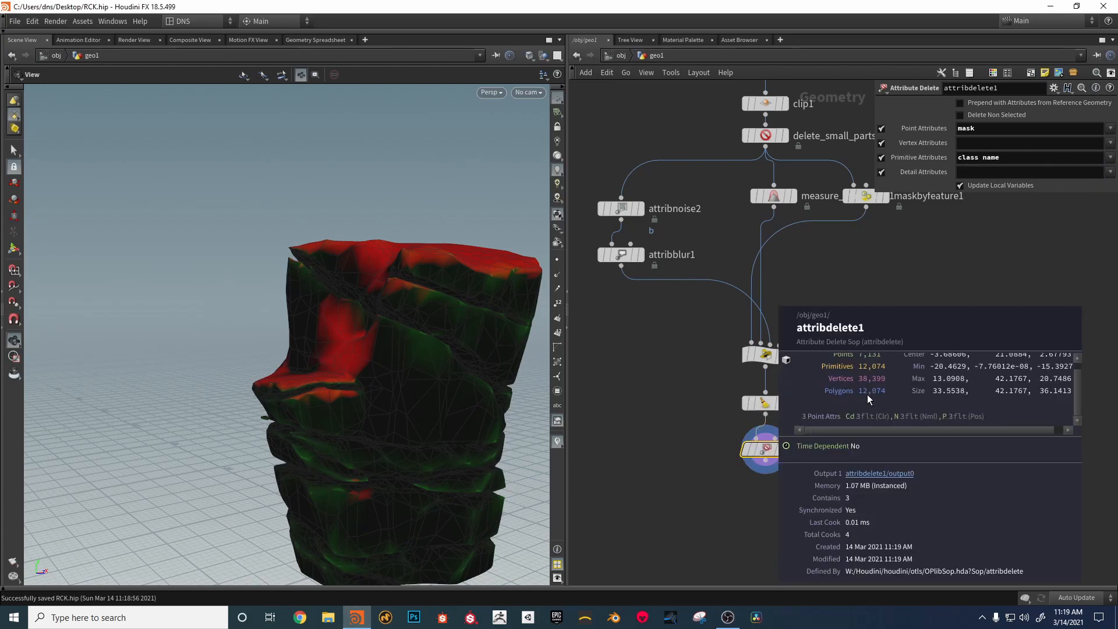
Step: Add an Output node below attribdelete1 to end the rock network
{"action": "middle_click_drag", "start_coordinate": [796, 510], "coordinate": [805, 442]}
{"action": "key", "text": "Tab"}
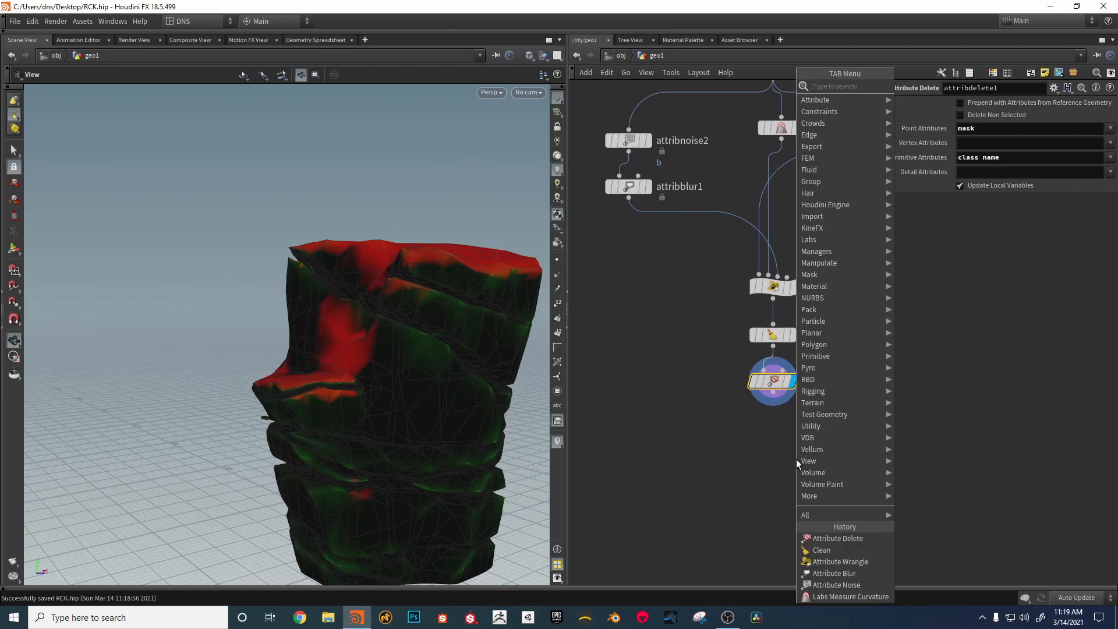
{"action": "type", "text": "ou"}
{"action": "left_click", "coordinate": [928, 91]}
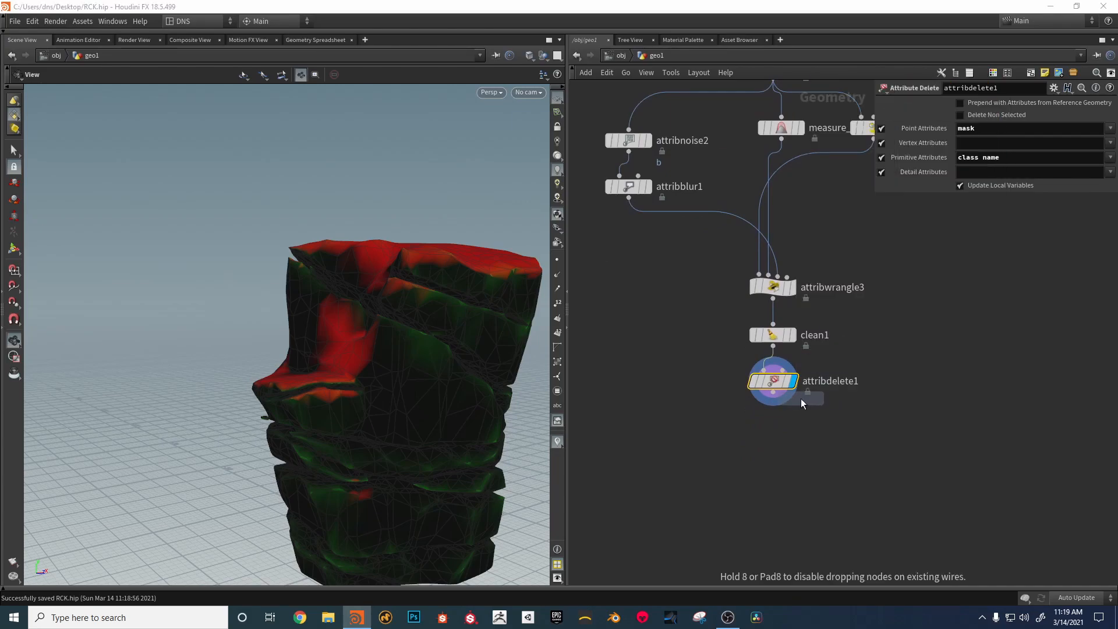
{"action": "left_click", "coordinate": [773, 428]}
Step: Inspect the rock's vertex colors from all sides and up close, and check the node information of output0
{"action": "left_click_drag", "start_coordinate": [469, 337], "coordinate": [431, 362]}
{"action": "middle_click_drag", "start_coordinate": [784, 167], "coordinate": [753, 358]}
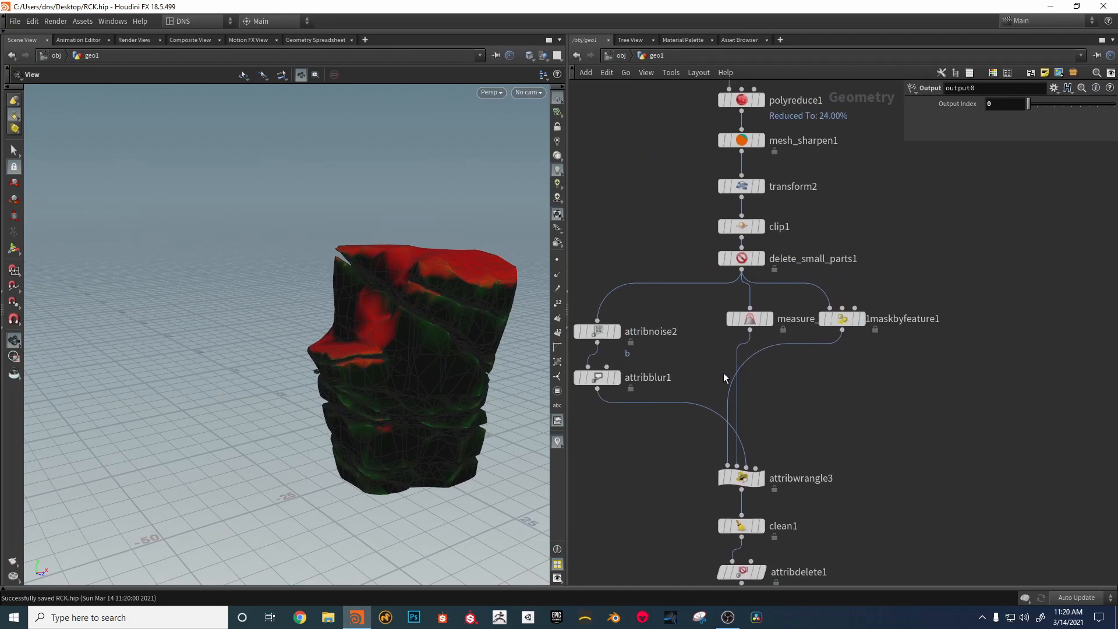
{"action": "left_click_drag", "start_coordinate": [414, 375], "coordinate": [407, 350]}
{"action": "middle_click_drag", "start_coordinate": [407, 349], "coordinate": [306, 334]}
{"action": "left_click_drag", "start_coordinate": [306, 334], "coordinate": [349, 326]}
{"action": "right_click_drag", "start_coordinate": [349, 326], "coordinate": [320, 354]}
{"action": "left_click_drag", "start_coordinate": [320, 354], "coordinate": [389, 346]}
{"action": "right_click_drag", "start_coordinate": [389, 346], "coordinate": [410, 326]}
{"action": "left_click_drag", "start_coordinate": [410, 326], "coordinate": [309, 512]}
{"action": "middle_click_drag", "start_coordinate": [884, 574], "coordinate": [856, 339]}
{"action": "scroll", "coordinate": [856, 339], "scroll_direction": "down", "scroll_amount": 2}
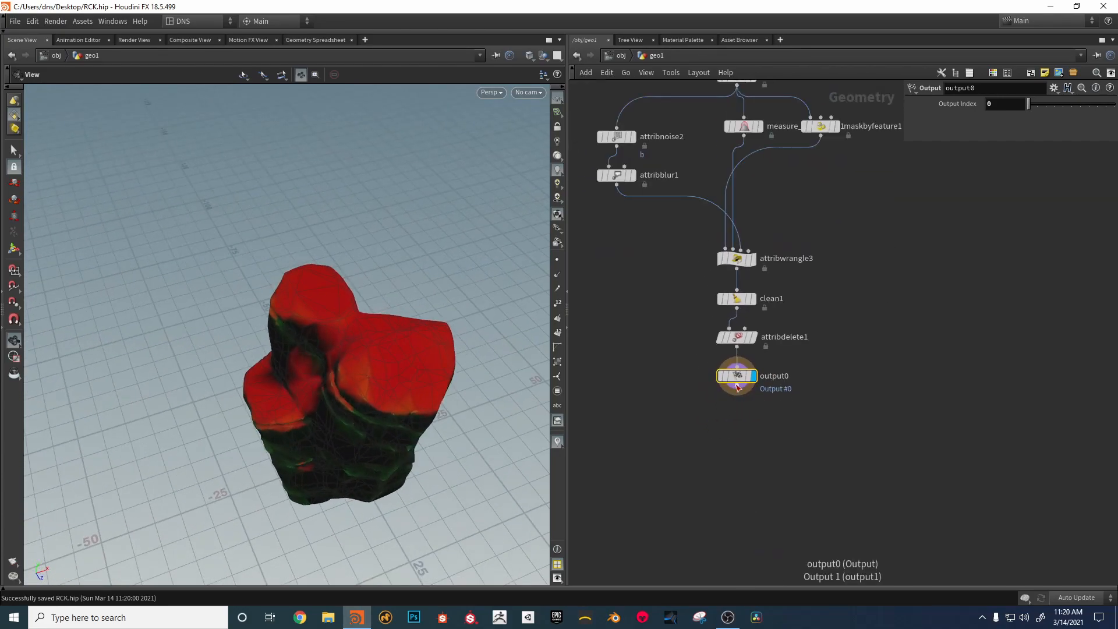
{"action": "middle_click", "coordinate": [738, 378]}
{"action": "scroll", "coordinate": [849, 323], "scroll_direction": "down", "scroll_amount": 1}
{"action": "left_click_drag", "start_coordinate": [381, 402], "coordinate": [399, 507]}
{"action": "middle_click_drag", "start_coordinate": [399, 506], "coordinate": [400, 382]}
{"action": "left_click_drag", "start_coordinate": [399, 382], "coordinate": [373, 256]}
{"action": "middle_click_drag", "start_coordinate": [372, 257], "coordinate": [361, 305]}
{"action": "right_click_drag", "start_coordinate": [362, 304], "coordinate": [291, 373]}
{"action": "left_click_drag", "start_coordinate": [291, 372], "coordinate": [388, 252]}
{"action": "right_click_drag", "start_coordinate": [388, 251], "coordinate": [376, 402]}
{"action": "left_click_drag", "start_coordinate": [376, 402], "coordinate": [396, 388]}
{"action": "right_click_drag", "start_coordinate": [396, 387], "coordinate": [432, 392]}
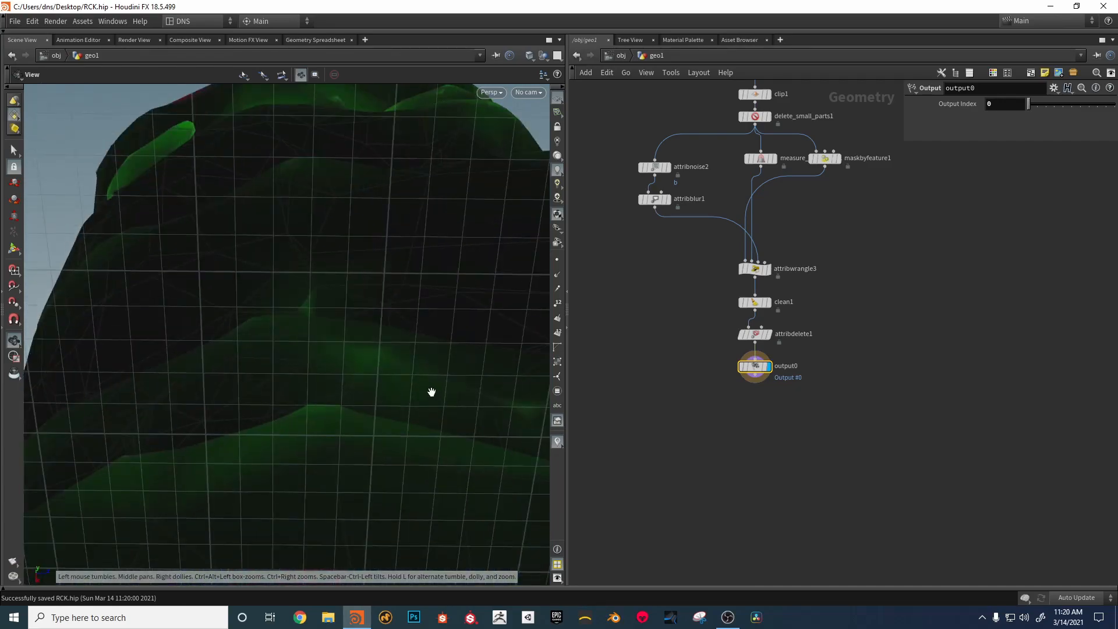
{"action": "left_click_drag", "start_coordinate": [432, 392], "coordinate": [390, 509]}
{"action": "right_click_drag", "start_coordinate": [390, 509], "coordinate": [337, 382]}
{"action": "middle_click_drag", "start_coordinate": [337, 381], "coordinate": [325, 387]}
{"action": "right_click_drag", "start_coordinate": [324, 387], "coordinate": [279, 367]}
{"action": "left_click_drag", "start_coordinate": [280, 367], "coordinate": [257, 402]}
{"action": "right_click_drag", "start_coordinate": [256, 402], "coordinate": [181, 417]}
{"action": "left_click_drag", "start_coordinate": [181, 416], "coordinate": [315, 384]}
{"action": "right_click_drag", "start_coordinate": [315, 384], "coordinate": [347, 394]}
Step: Review the rock's node chain from the output up through the loop block at its start
{"action": "middle_click_drag", "start_coordinate": [893, 270], "coordinate": [858, 475]}
{"action": "scroll", "coordinate": [858, 474], "scroll_direction": "down", "scroll_amount": 2}
{"action": "middle_click_drag", "start_coordinate": [870, 325], "coordinate": [820, 447]}
{"action": "left_click_drag", "start_coordinate": [362, 362], "coordinate": [297, 452]}
{"action": "right_click_drag", "start_coordinate": [297, 452], "coordinate": [249, 472]}
{"action": "left_click_drag", "start_coordinate": [250, 472], "coordinate": [270, 470]}
{"action": "scroll", "coordinate": [886, 447], "scroll_direction": "down", "scroll_amount": 2}
{"action": "middle_click_drag", "start_coordinate": [875, 456], "coordinate": [856, 540]}
{"action": "mouse_move", "coordinate": [870, 263]}
{"action": "middle_mouse_down"}
{"action": "mouse_move", "coordinate": [858, 408]}
{"action": "mouse_move", "coordinate": [875, 274]}
{"action": "middle_mouse_up"}
{"action": "scroll", "coordinate": [858, 408], "scroll_direction": "down", "scroll_amount": 2}
{"action": "middle_click_drag", "start_coordinate": [884, 334], "coordinate": [839, 216]}
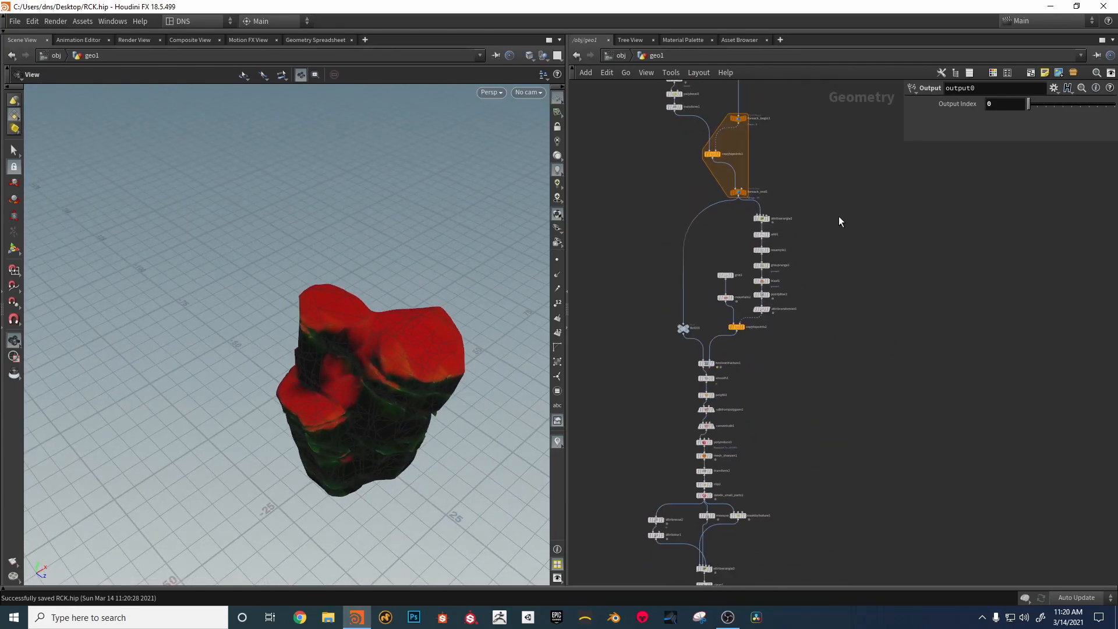
Step: Save the scene and collapse all nodes of the rock network into a single subnetwork
{"action": "scroll", "coordinate": [842, 250], "scroll_direction": "down", "scroll_amount": 1}
{"action": "key", "text": "ctrl+s"}
{"action": "scroll", "coordinate": [843, 279], "scroll_direction": "down", "scroll_amount": 2}
{"action": "middle_click_drag", "start_coordinate": [841, 301], "coordinate": [827, 389]}
{"action": "left_click_drag", "start_coordinate": [636, 113], "coordinate": [839, 594]}
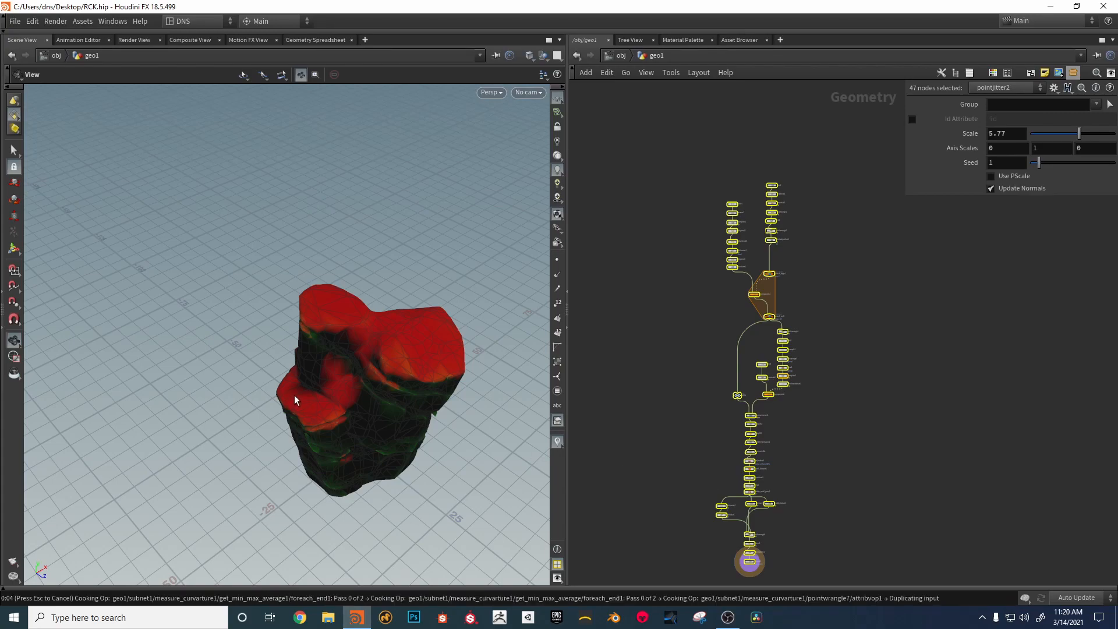
{"action": "key", "text": "f"}
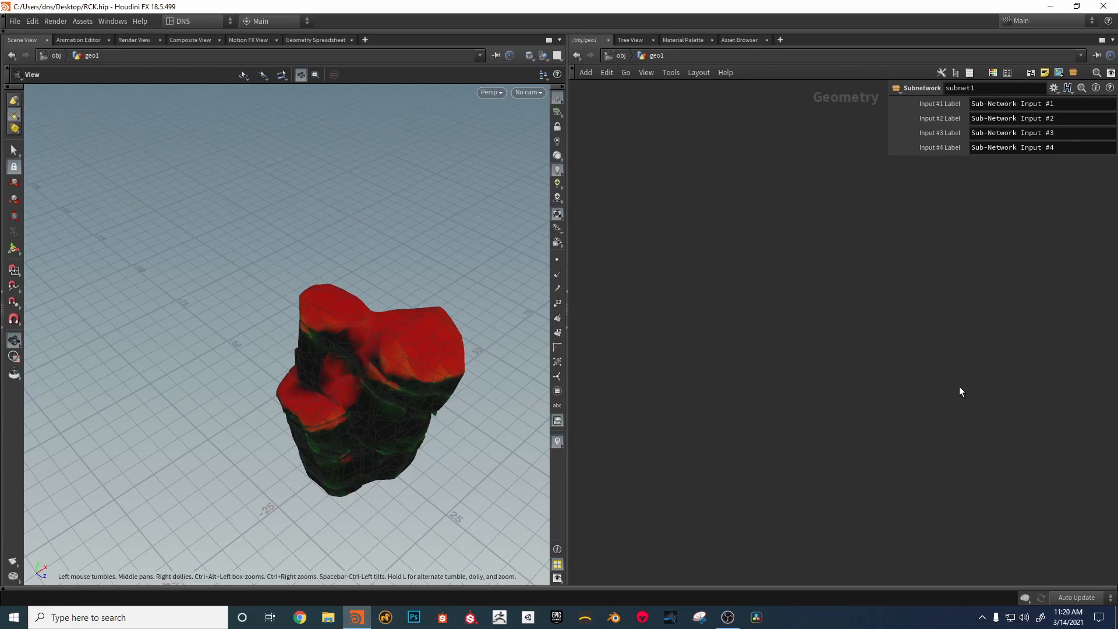
Step: Rename the subnetwork to MY_Rock and save the scene
{"action": "scroll", "coordinate": [836, 415], "scroll_direction": "up", "scroll_amount": 2}
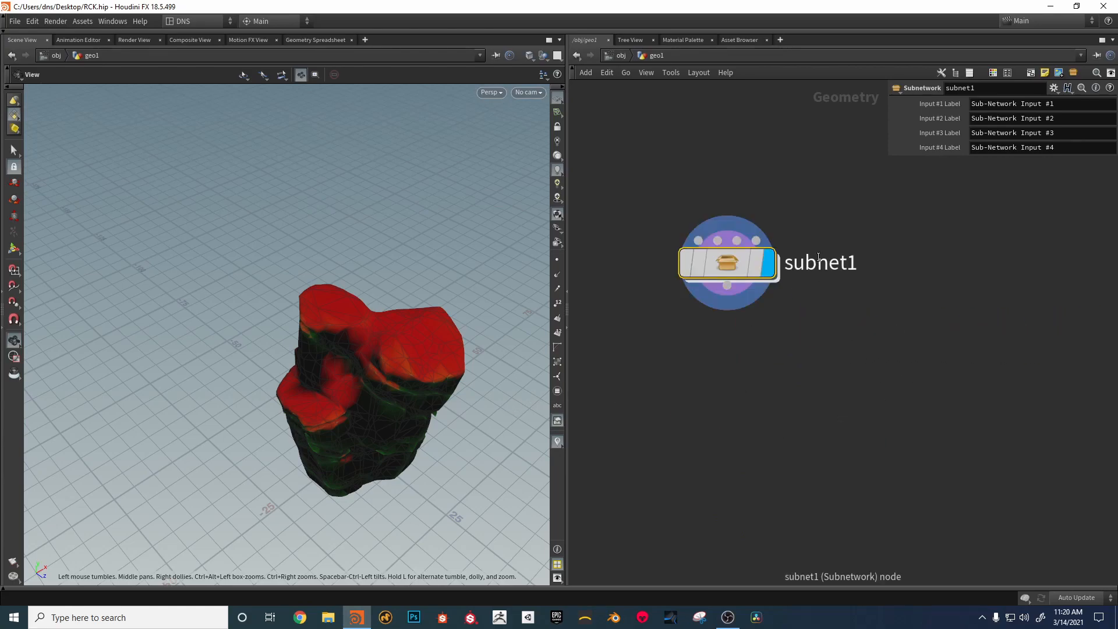
{"action": "double_click", "coordinate": [821, 262]}
{"action": "type", "text": "M"}
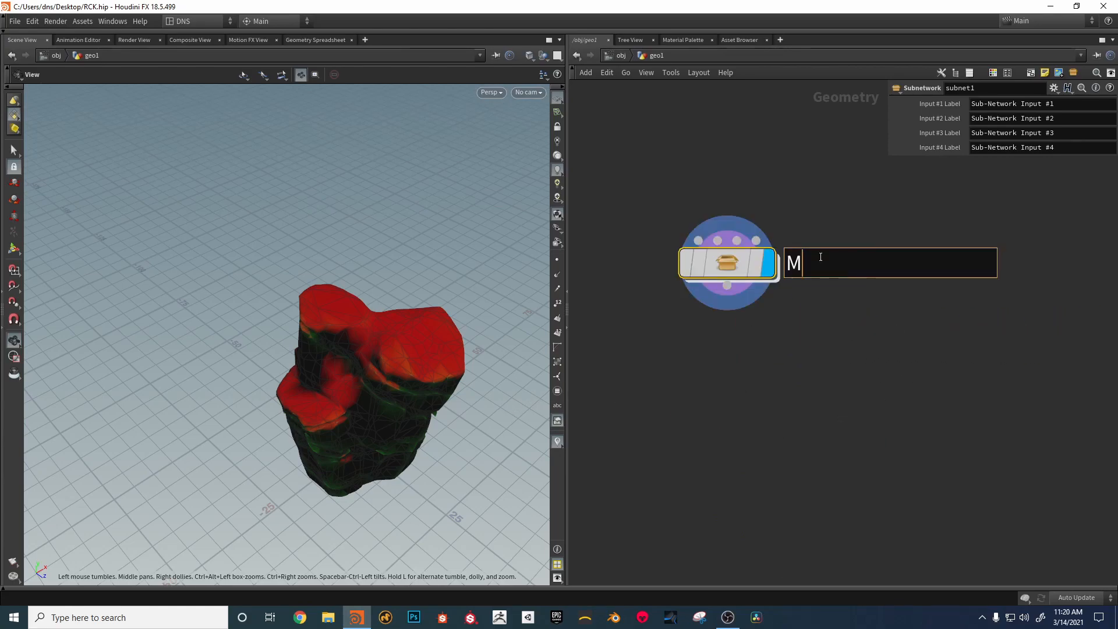
{"action": "type", "text": "Y_Rock"}
{"action": "key", "text": "Return"}
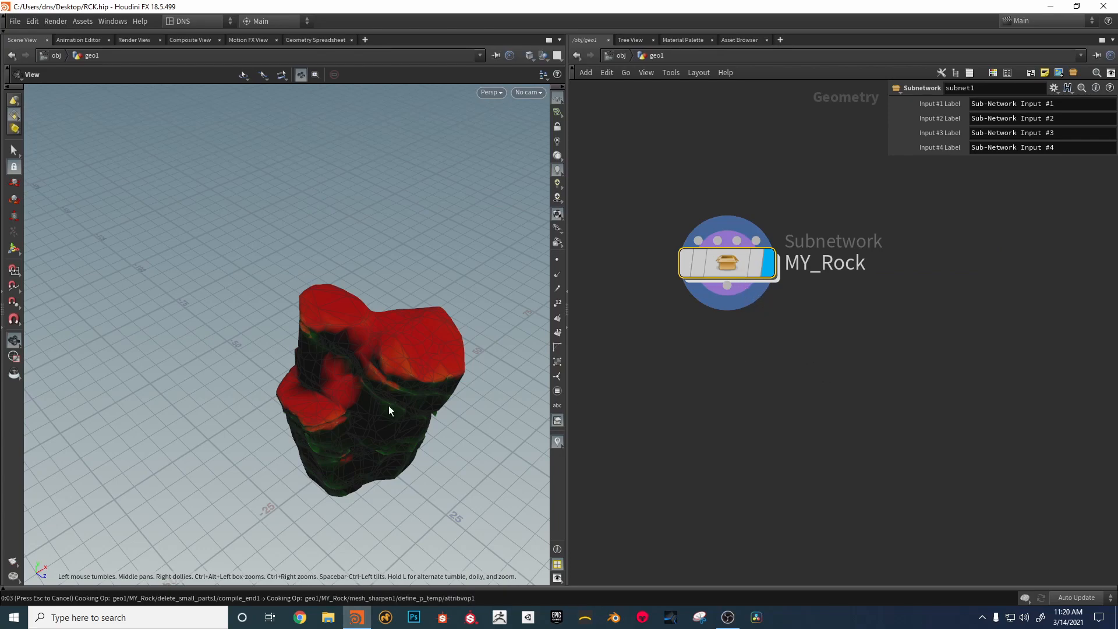
{"action": "key", "text": "ctrl+s"}
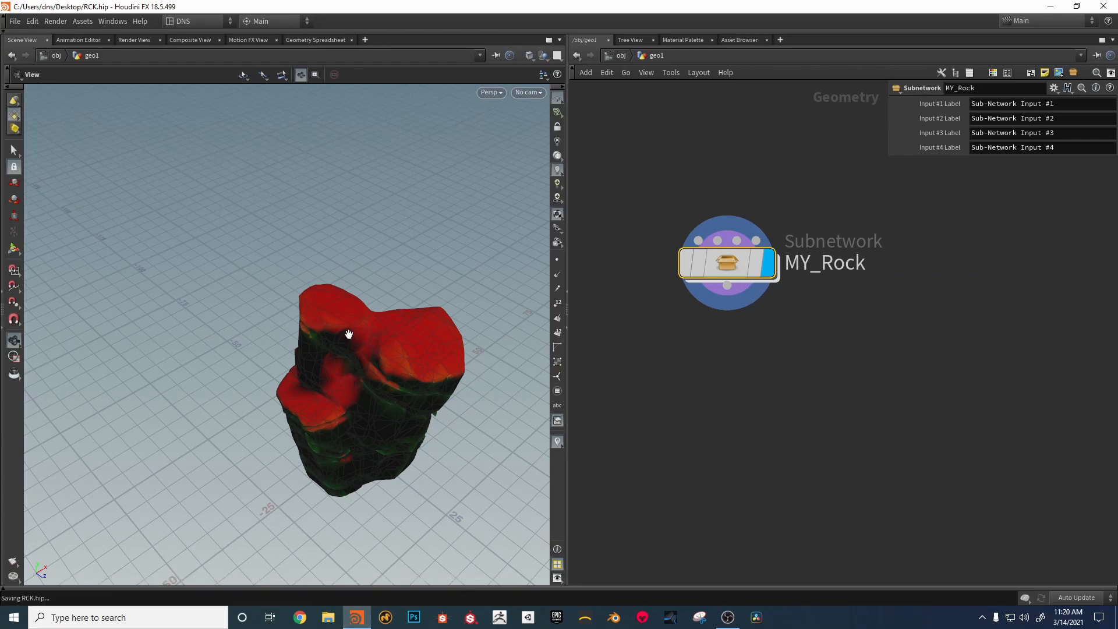
{"action": "left_click_drag", "start_coordinate": [393, 300], "coordinate": [363, 253]}
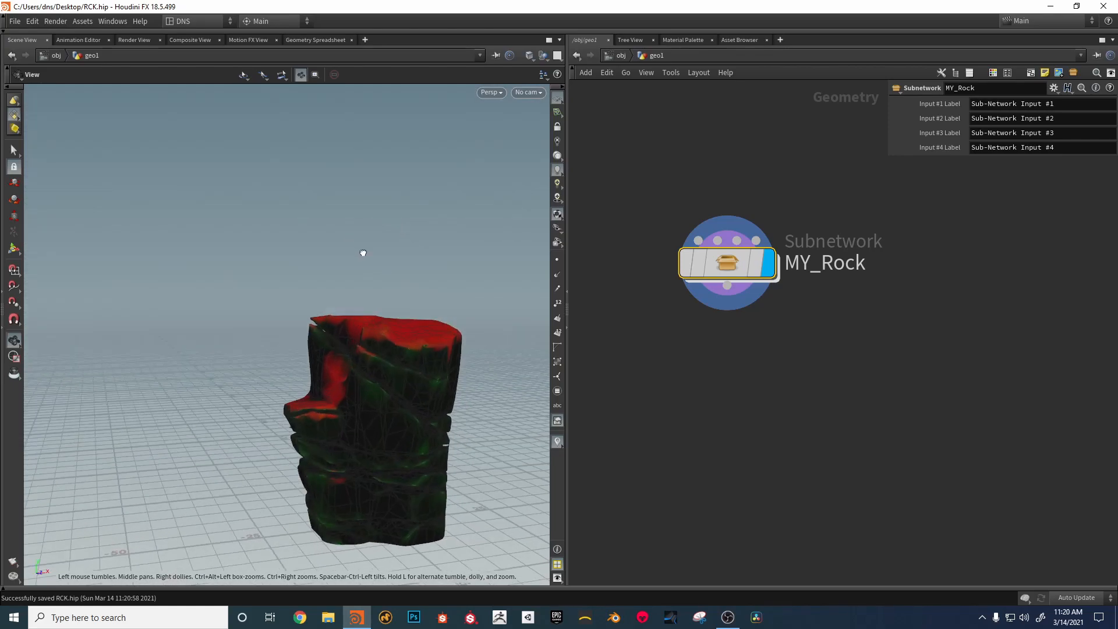
{"action": "key", "text": "ctrl+s"}
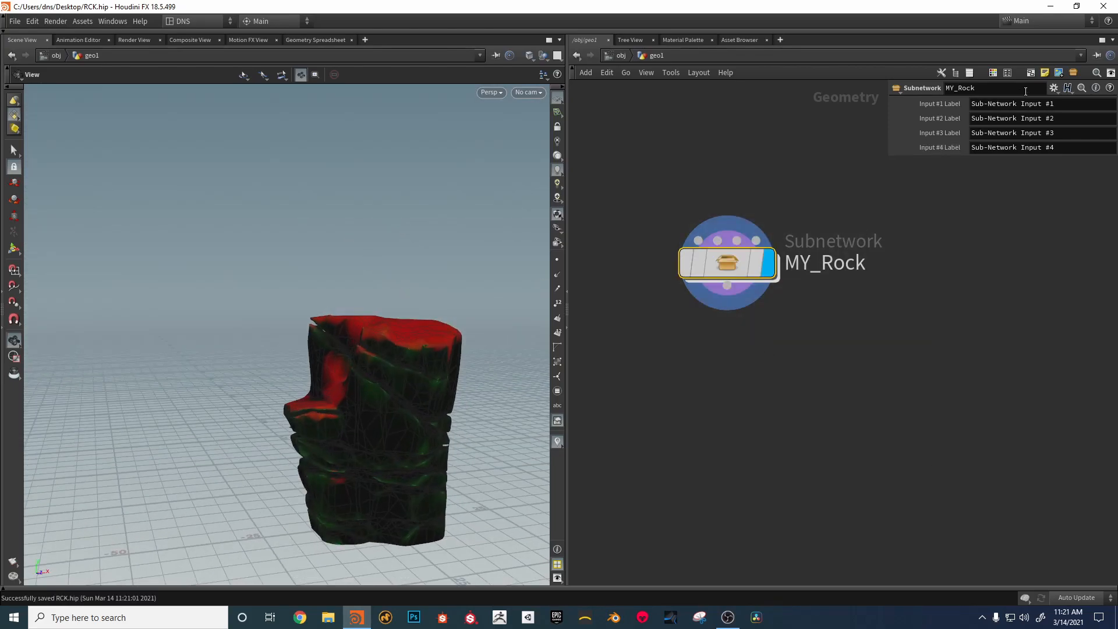
Step: Create a digital asset from the MY_Rock subnetwork with operator name my_rock, saved as my_rock.hda on the Desktop
{"action": "right_click", "coordinate": [732, 264]}
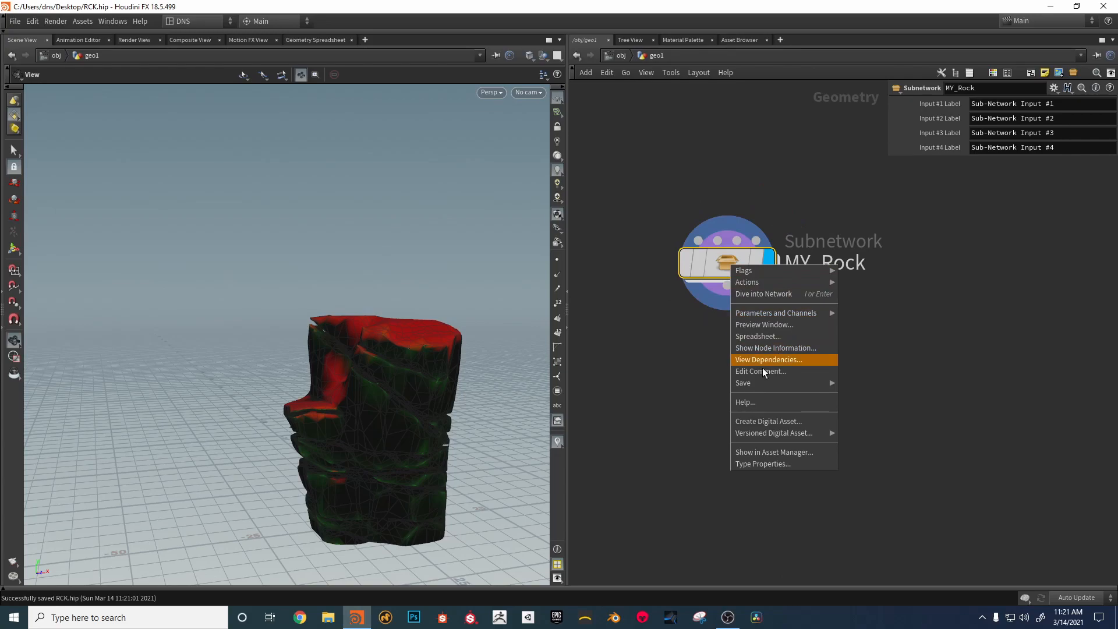
{"action": "left_click", "coordinate": [780, 421]}
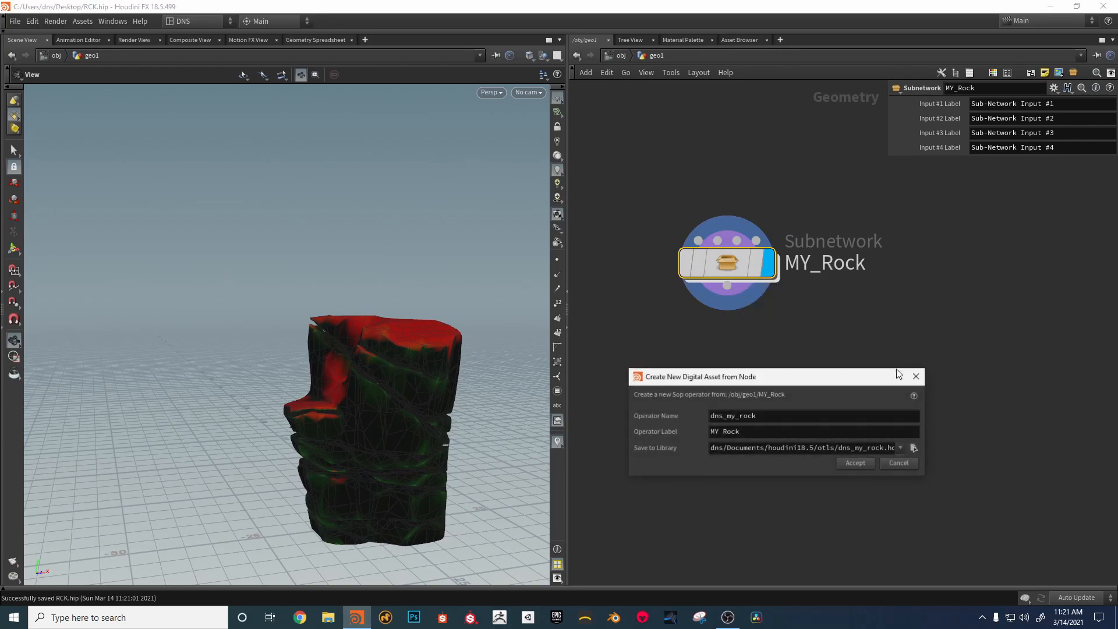
{"action": "left_click_drag", "start_coordinate": [728, 417], "coordinate": [689, 414]}
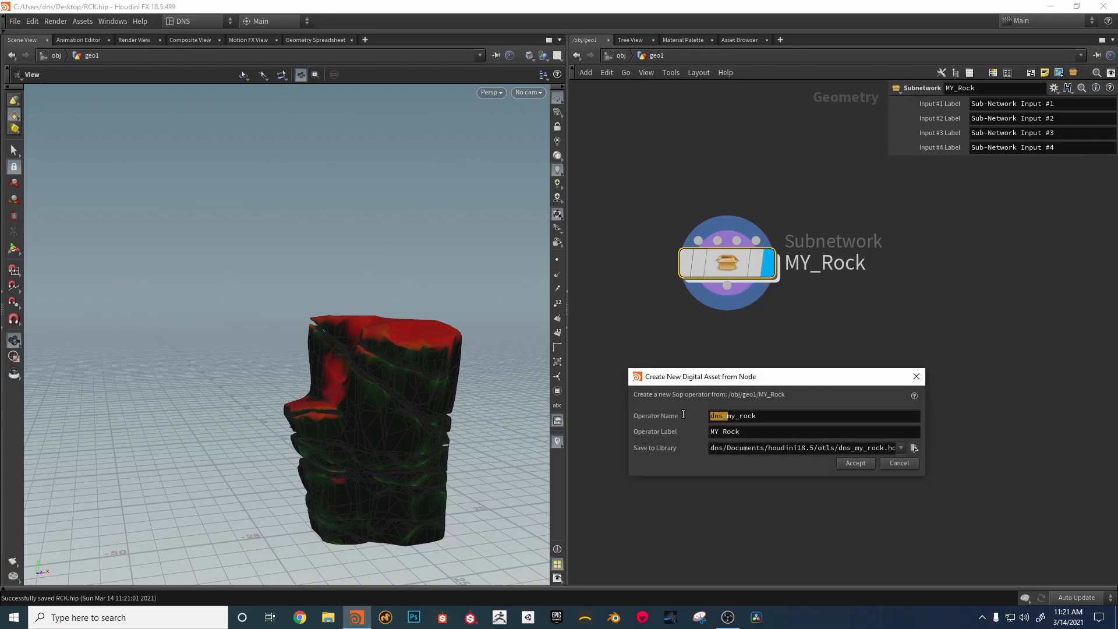
{"action": "key", "text": "BackSpace"}
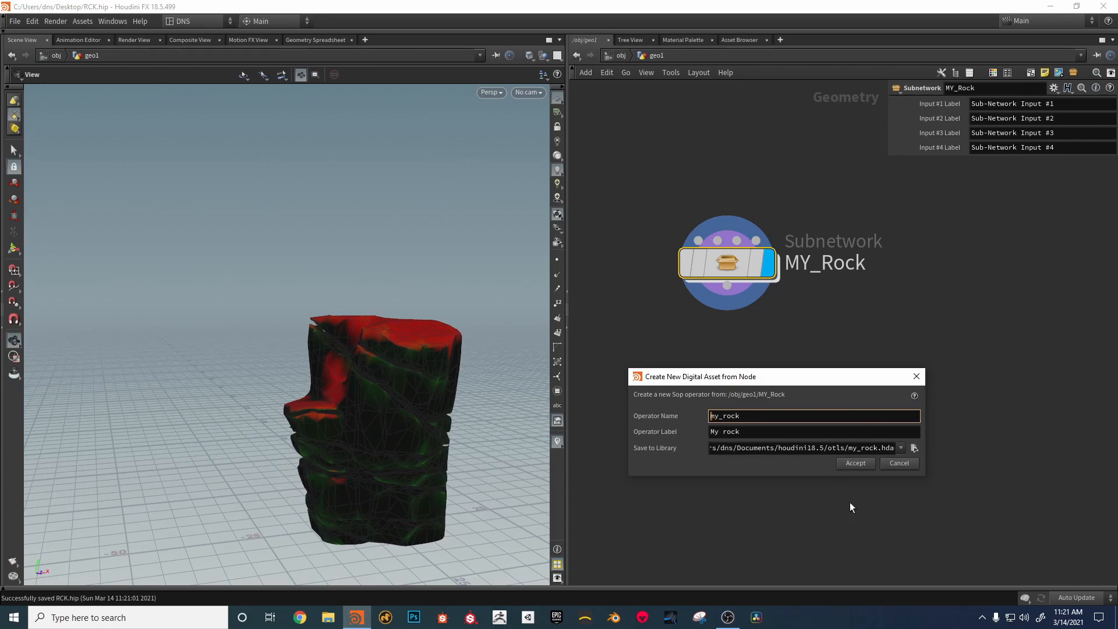
{"action": "left_click", "coordinate": [916, 447]}
{"action": "left_click", "coordinate": [707, 361]}
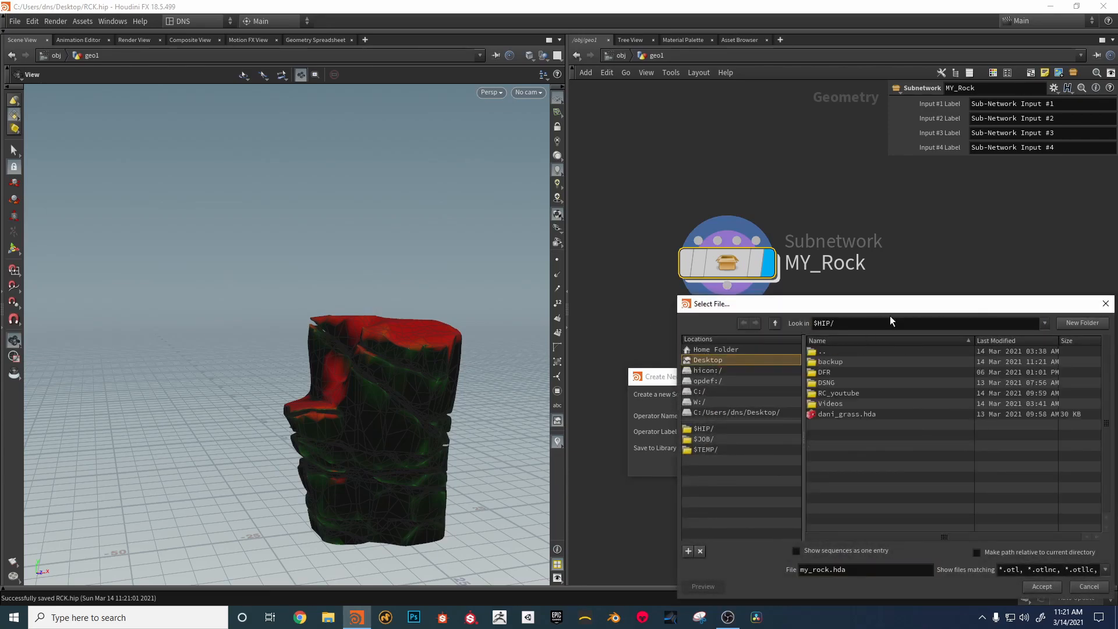
{"action": "left_click_drag", "start_coordinate": [872, 309], "coordinate": [783, 290]}
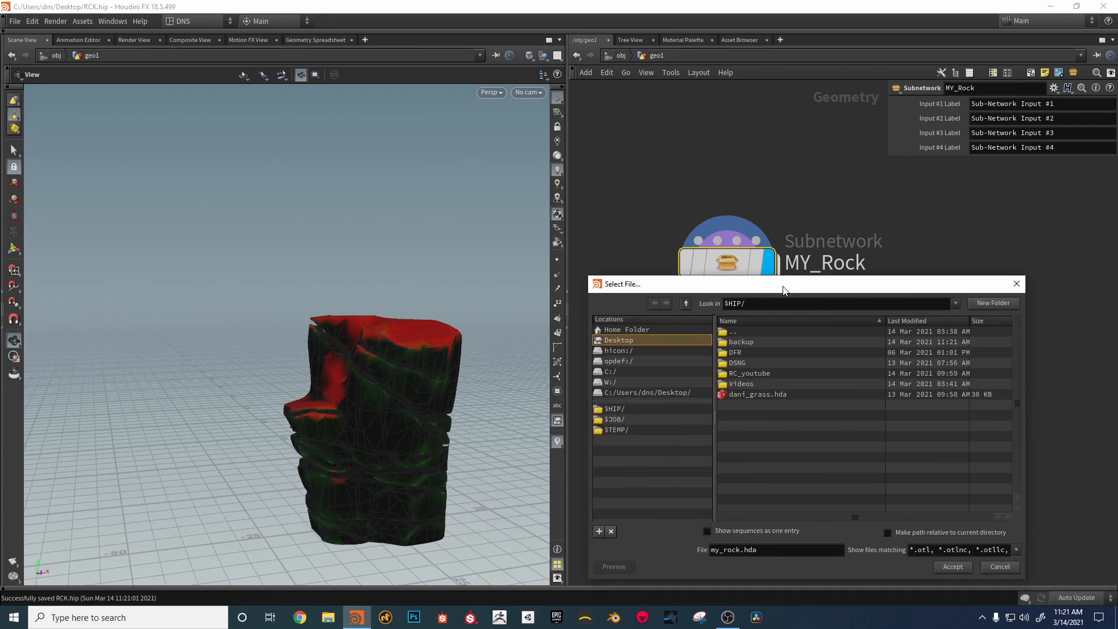
{"action": "left_click", "coordinate": [956, 566]}
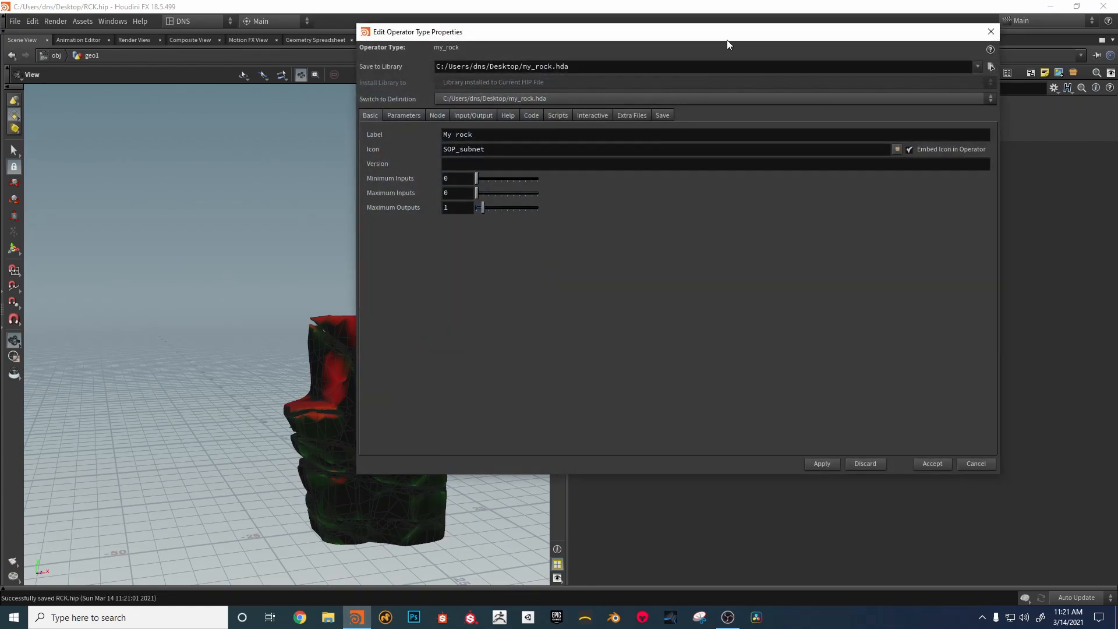
Step: Show the asset's parameter setup, enter the MY_Rock network and reposition box1 at the start of the rock chain
{"action": "left_click_drag", "start_coordinate": [727, 40], "coordinate": [342, 211]}
{"action": "left_click", "coordinate": [166, 231]}
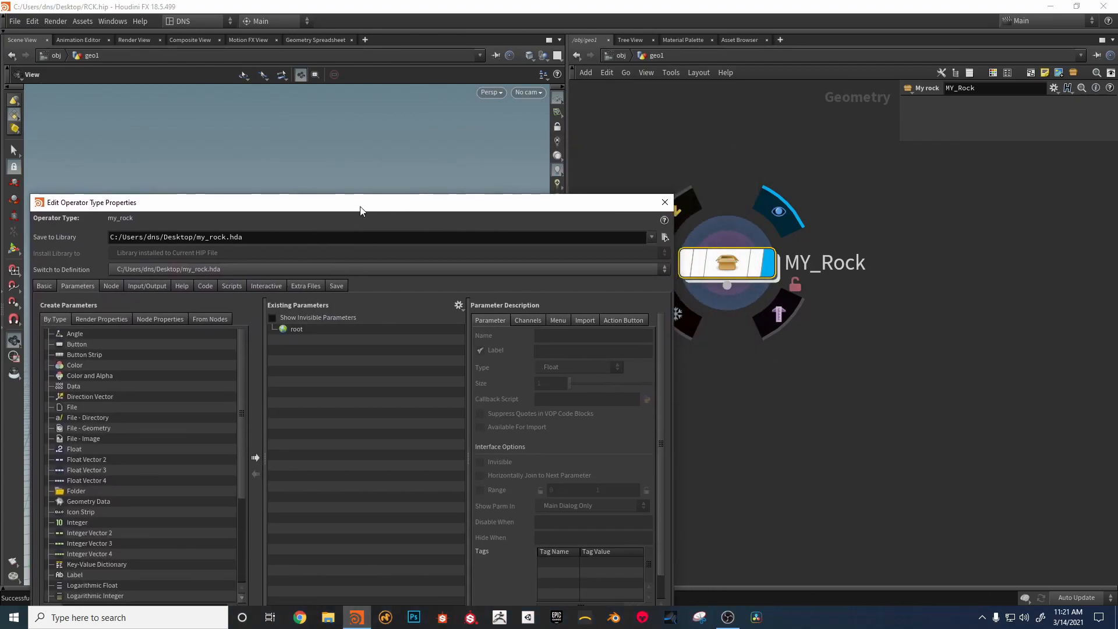
{"action": "double_click", "coordinate": [733, 260]}
{"action": "scroll", "coordinate": [752, 383], "scroll_direction": "up", "scroll_amount": 1}
{"action": "key", "text": "shift+s"}
{"action": "middle_click_drag", "start_coordinate": [951, 250], "coordinate": [921, 340]}
{"action": "scroll", "coordinate": [921, 340], "scroll_direction": "up", "scroll_amount": 5}
{"action": "middle_click_drag", "start_coordinate": [743, 233], "coordinate": [888, 323]}
{"action": "left_click", "coordinate": [814, 336]}
{"action": "middle_click_drag", "start_coordinate": [888, 363], "coordinate": [888, 373]}
{"action": "middle_click_drag", "start_coordinate": [842, 298], "coordinate": [787, 330]}
{"action": "left_click_drag", "start_coordinate": [784, 346], "coordinate": [738, 324]}
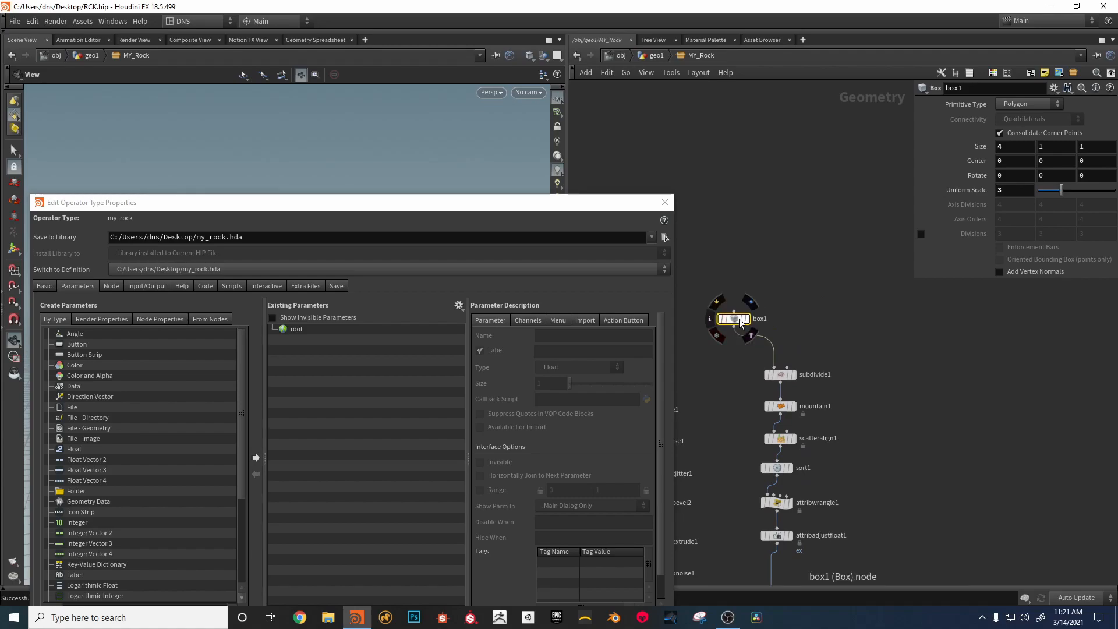
{"action": "middle_click_drag", "start_coordinate": [816, 316], "coordinate": [809, 327]}
{"action": "key", "text": "Tab"}
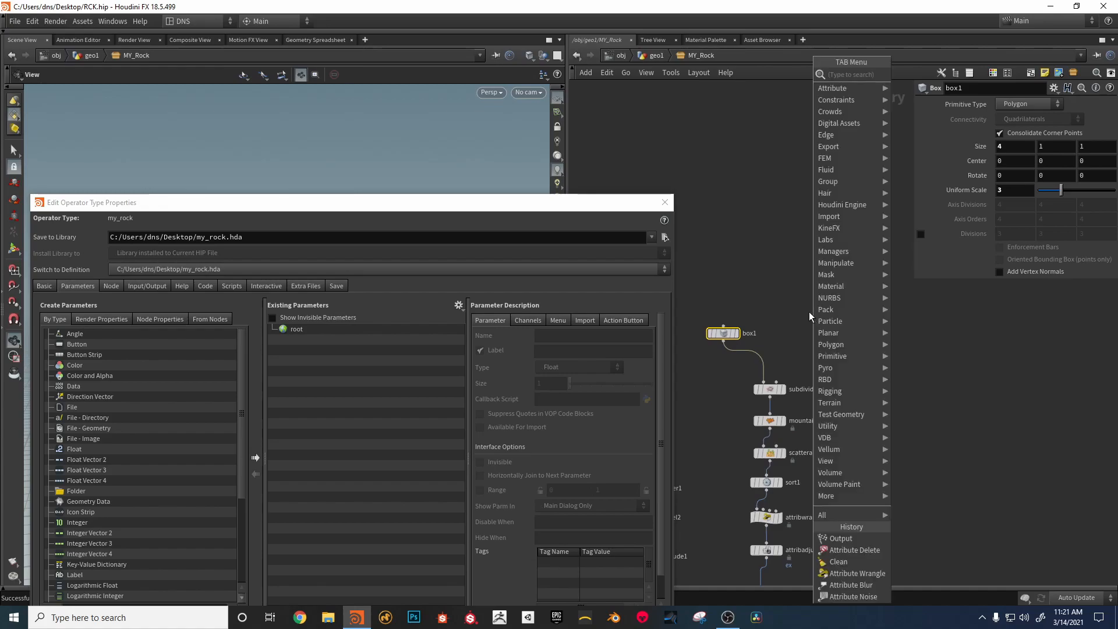
{"action": "type", "text": "iss"}
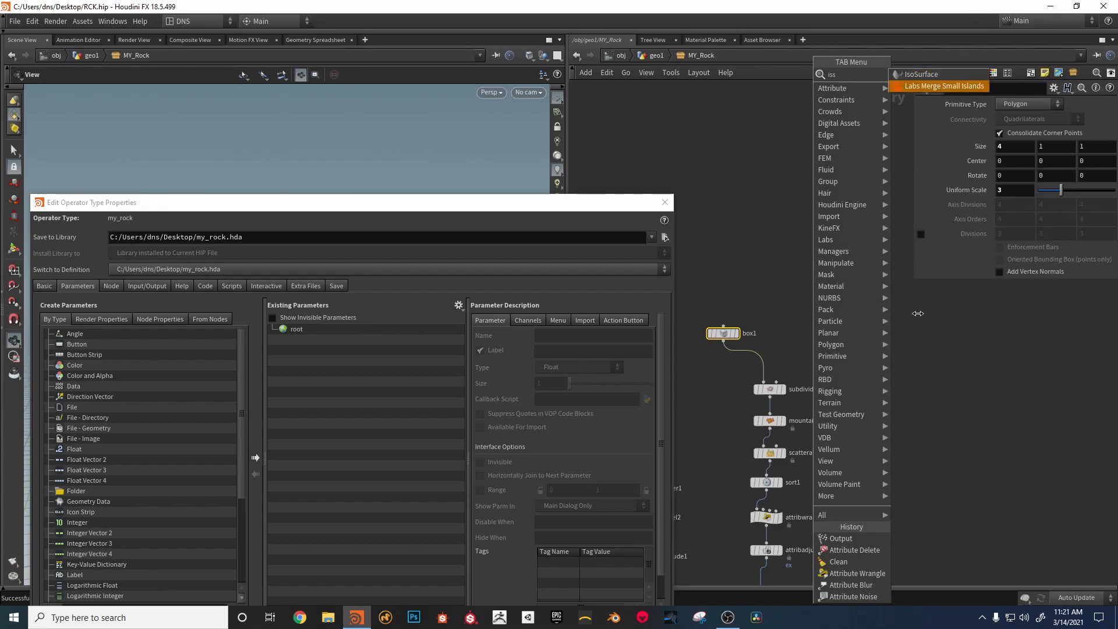
{"action": "key", "text": "Escape"}
Step: Add a Switch-If node beside the chain above subdivide1 and move box1 up to make room
{"action": "key", "text": "Tab"}
{"action": "type", "text": "sw"}
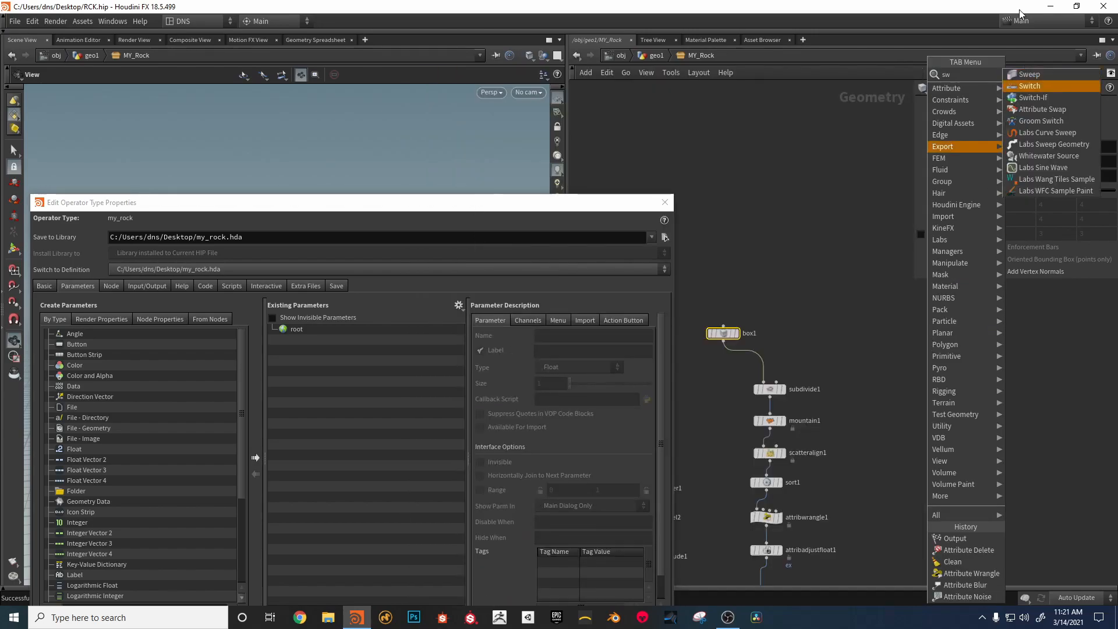
{"action": "left_click", "coordinate": [1029, 97]}
{"action": "left_click", "coordinate": [850, 352]}
{"action": "left_click_drag", "start_coordinate": [527, 204], "coordinate": [450, 368]}
{"action": "left_click_drag", "start_coordinate": [741, 333], "coordinate": [738, 297]}
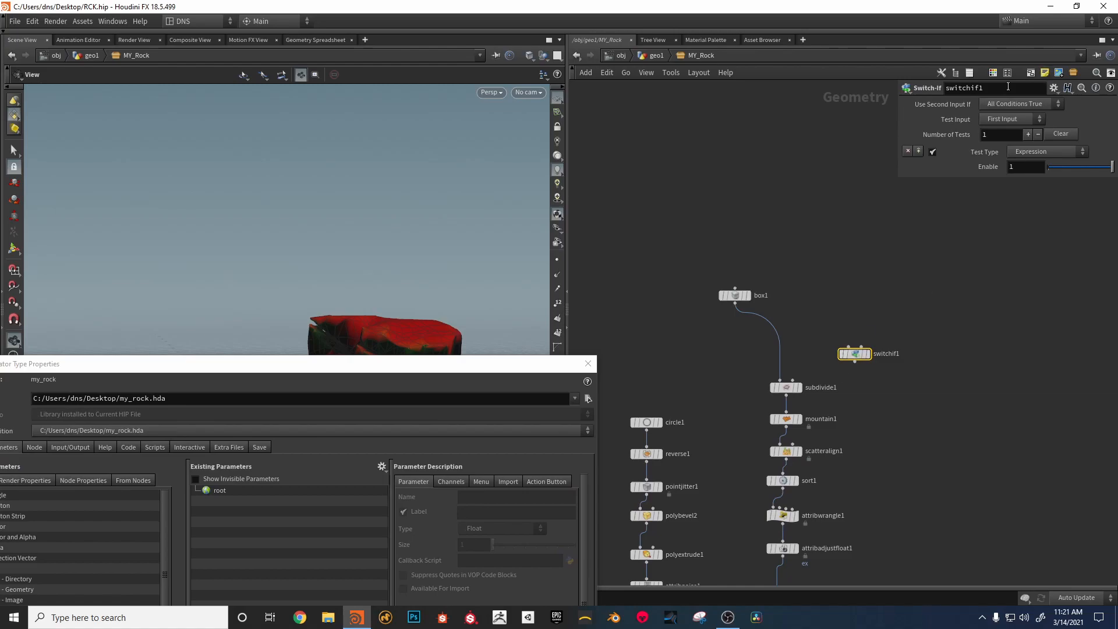
Step: Add an Object Merge node above the Switch-If node
{"action": "key", "text": "Tab"}
{"action": "key", "text": "Tab"}
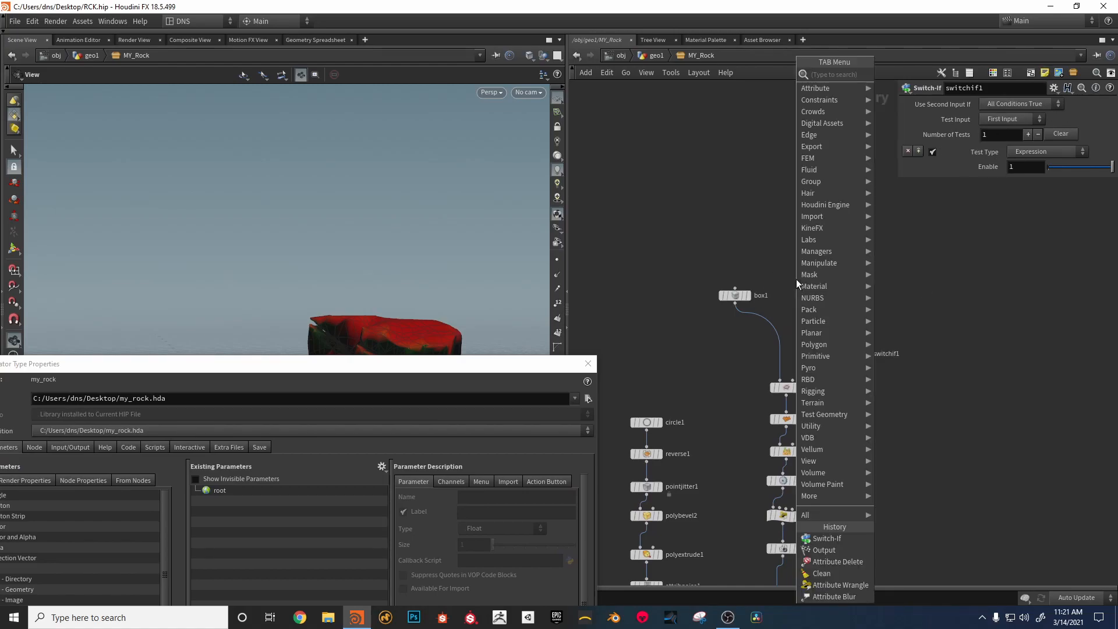
{"action": "type", "text": "ob"}
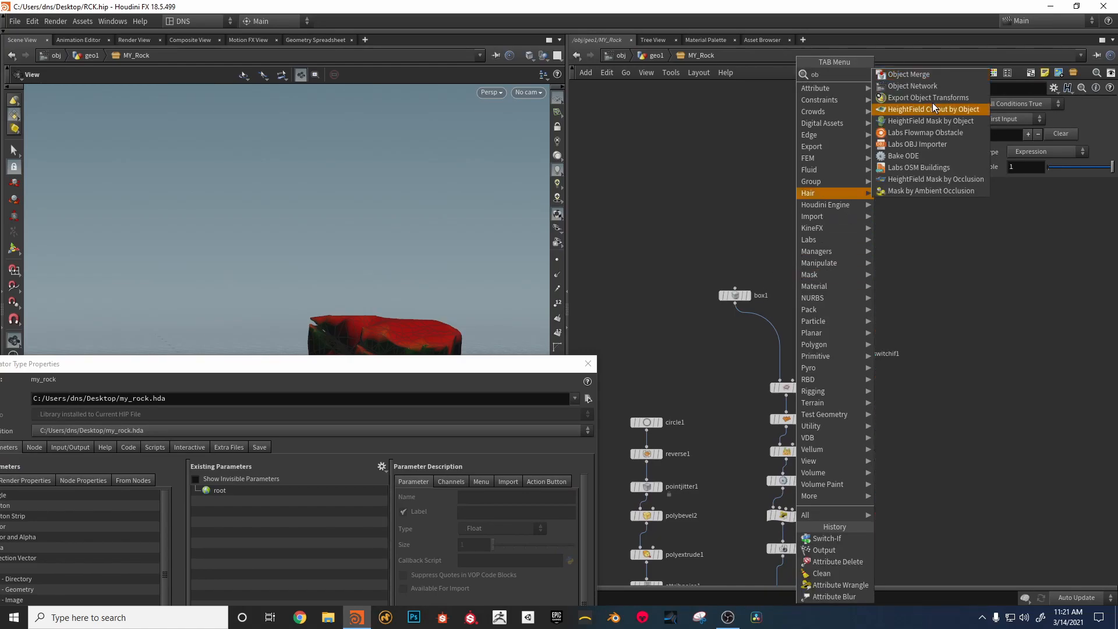
{"action": "left_click", "coordinate": [916, 78]}
{"action": "left_click", "coordinate": [885, 274]}
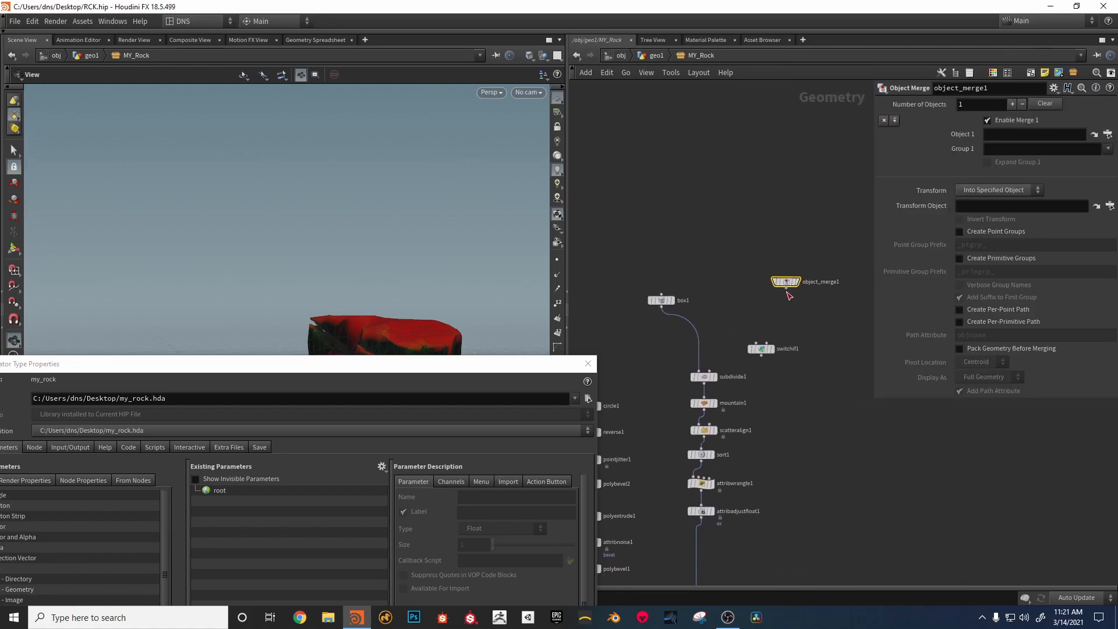
Step: Insert the Switch-If between box1 and subdivide1, with box1 as its first input and object_merge1 as its second
{"action": "left_click_drag", "start_coordinate": [786, 287], "coordinate": [766, 343]}
{"action": "left_click_drag", "start_coordinate": [661, 307], "coordinate": [704, 373]}
{"action": "left_click_drag", "start_coordinate": [759, 349], "coordinate": [747, 347]}
Step: Set switchif1 to test the Second Input by Element Count, enabled when the number of points is Greater than 0
{"action": "left_click", "coordinate": [747, 348]}
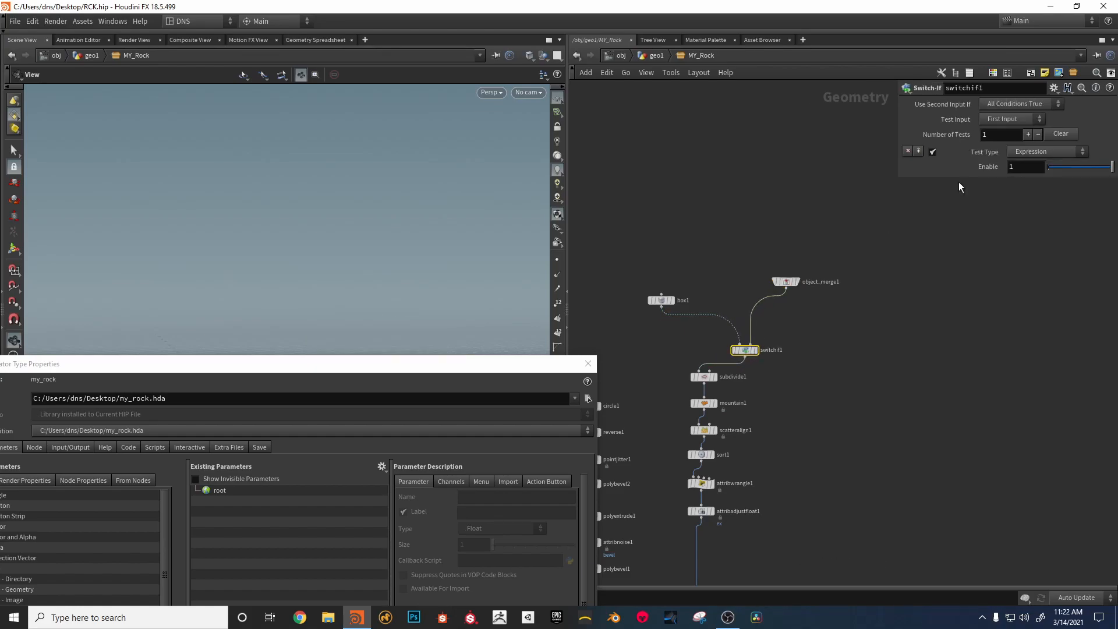
{"action": "left_click", "coordinate": [1009, 120]}
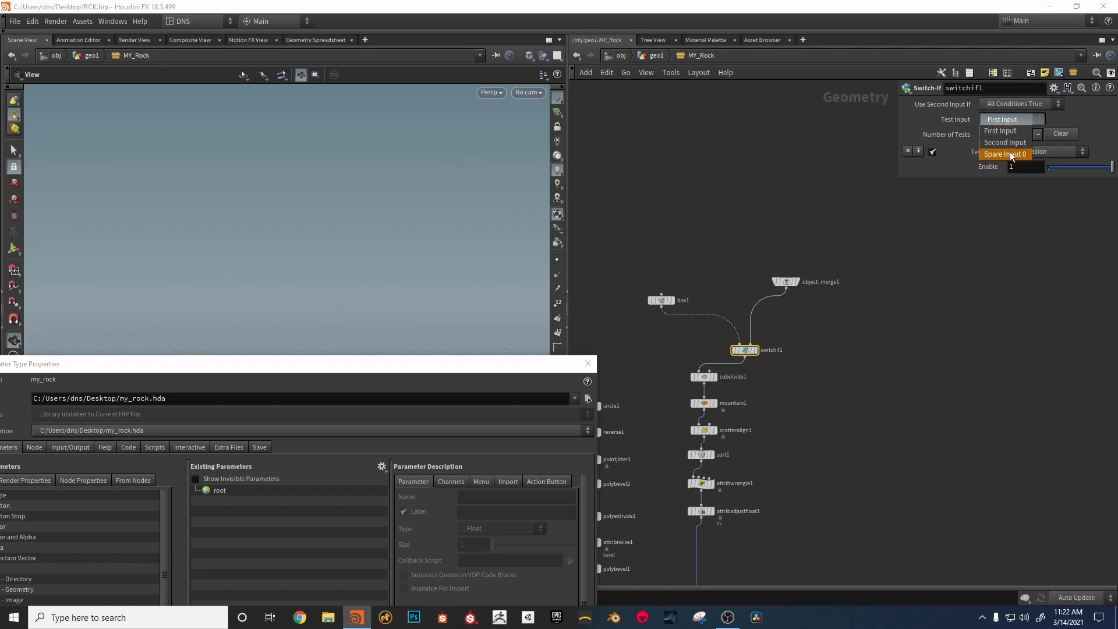
{"action": "left_click", "coordinate": [1010, 143]}
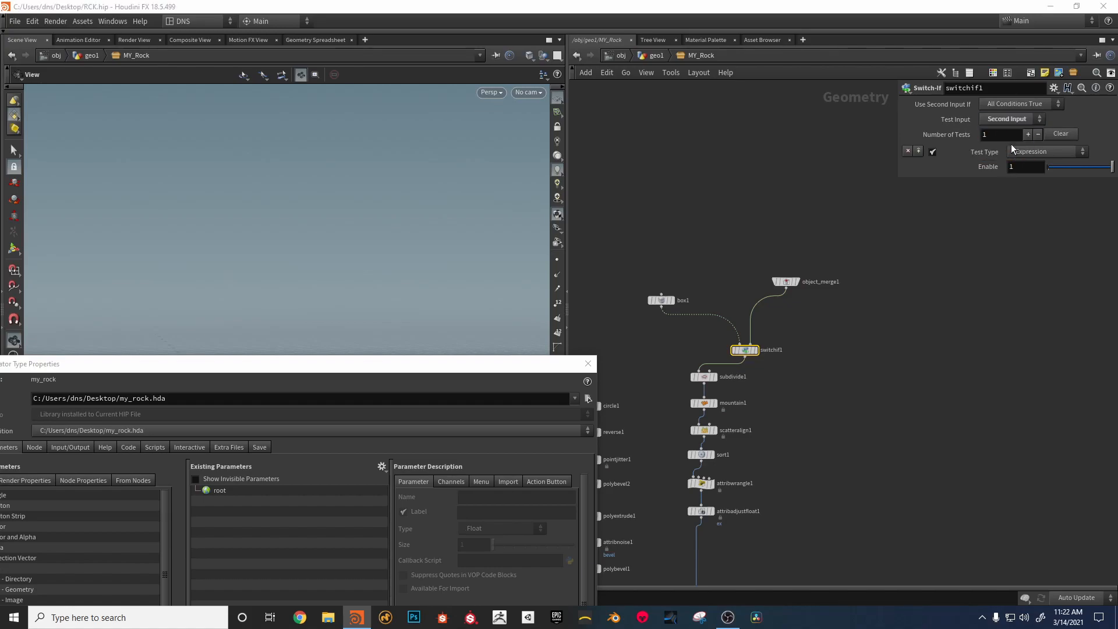
{"action": "left_click", "coordinate": [1042, 150]}
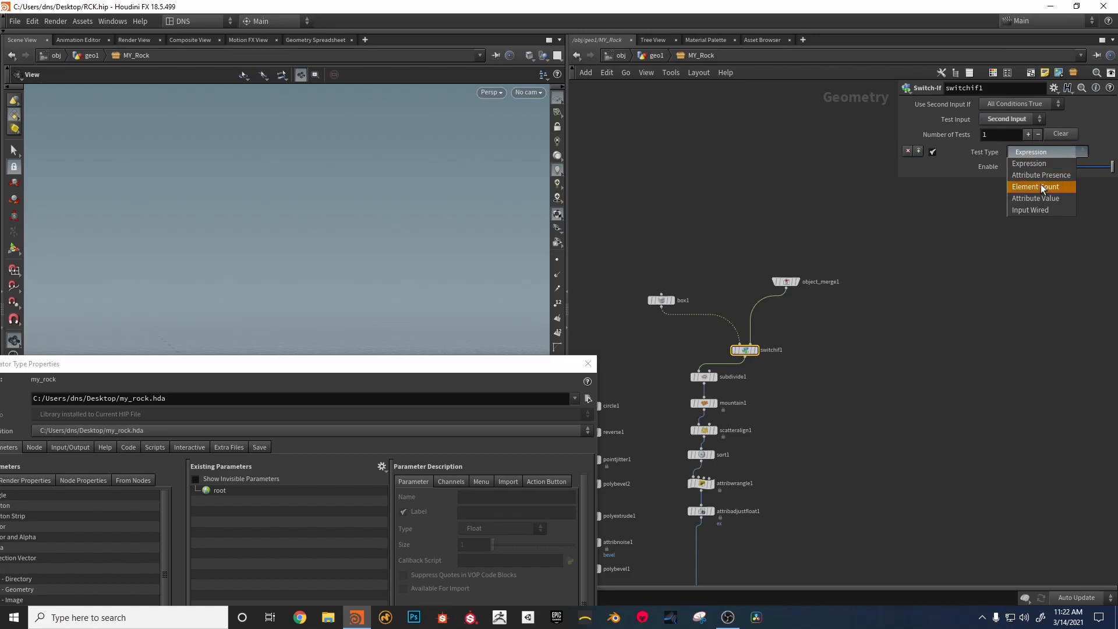
{"action": "left_click", "coordinate": [1039, 187]}
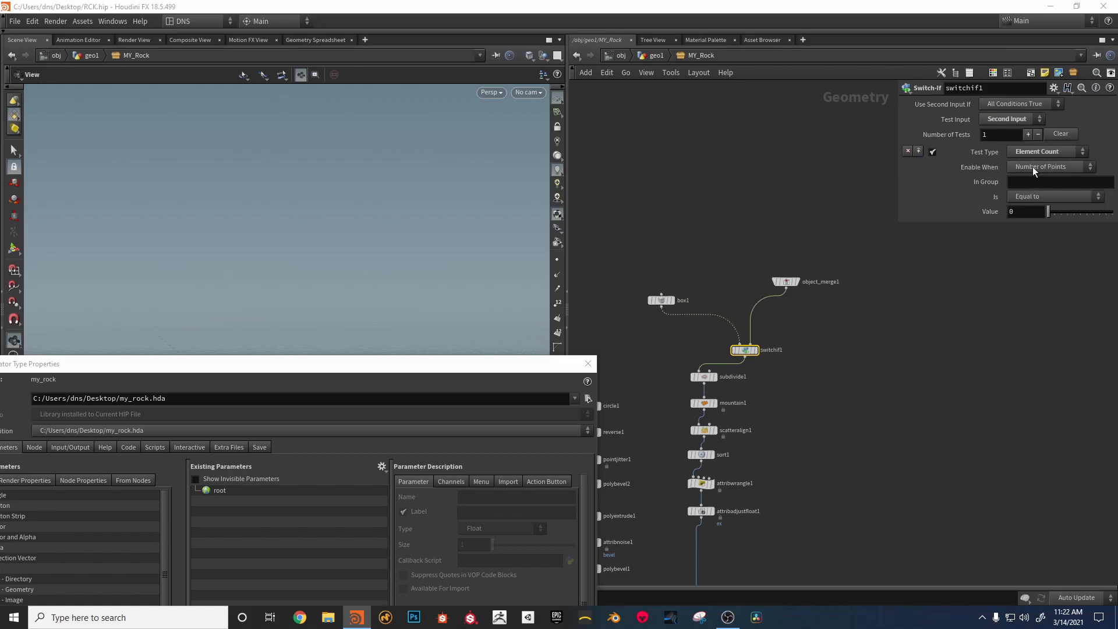
{"action": "left_click", "coordinate": [1037, 197]}
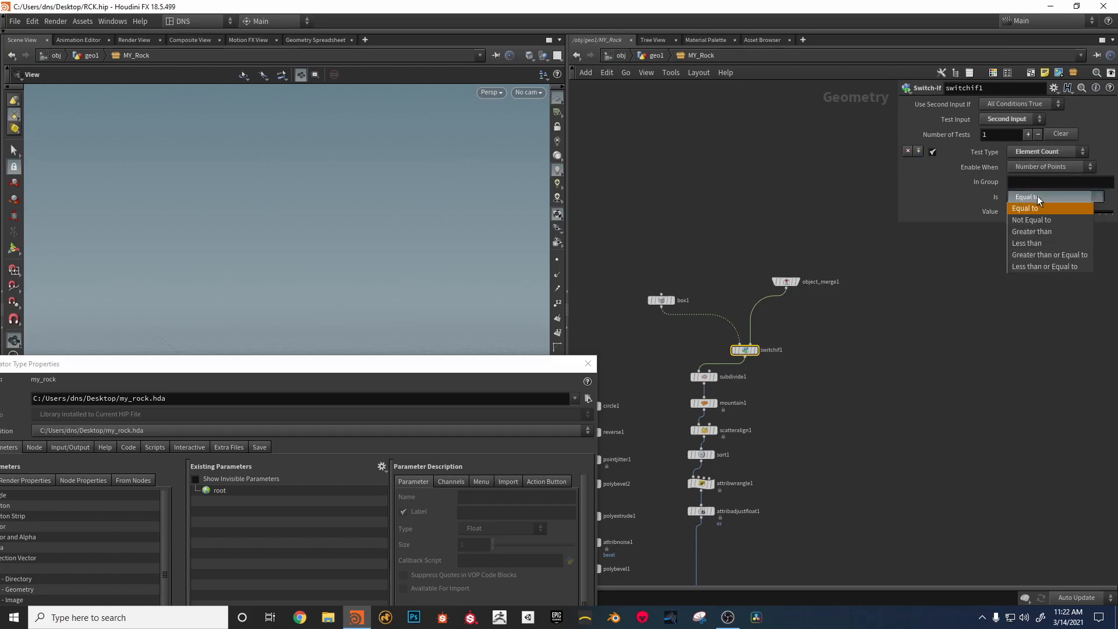
{"action": "left_click", "coordinate": [1043, 232]}
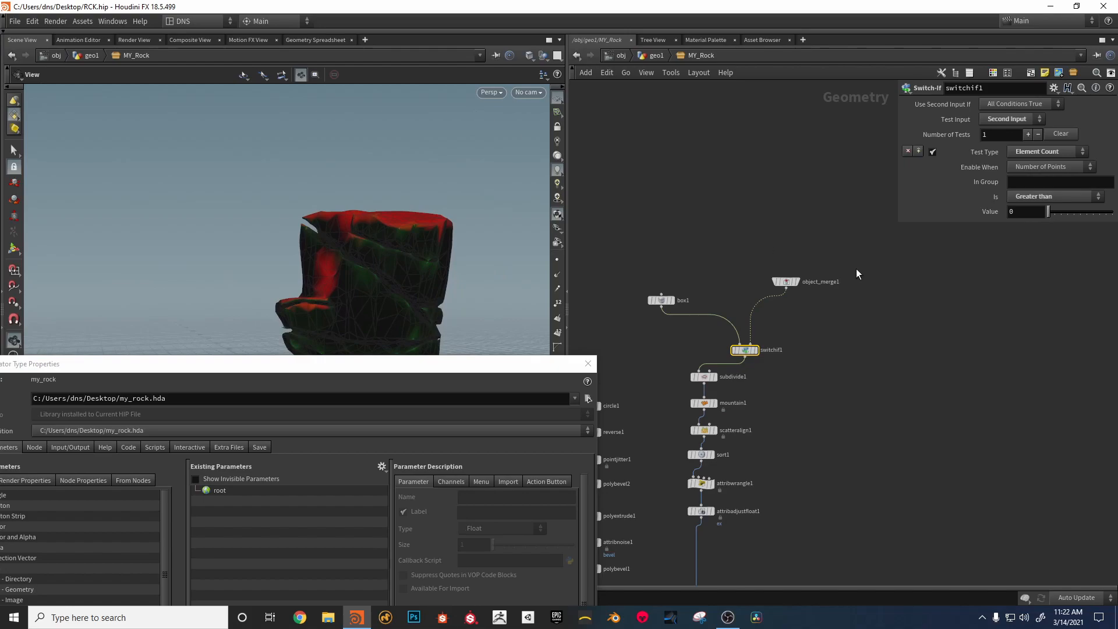
Step: Try the Less than comparison in switchif1's point count test and restore Greater than
{"action": "left_click", "coordinate": [1043, 173]}
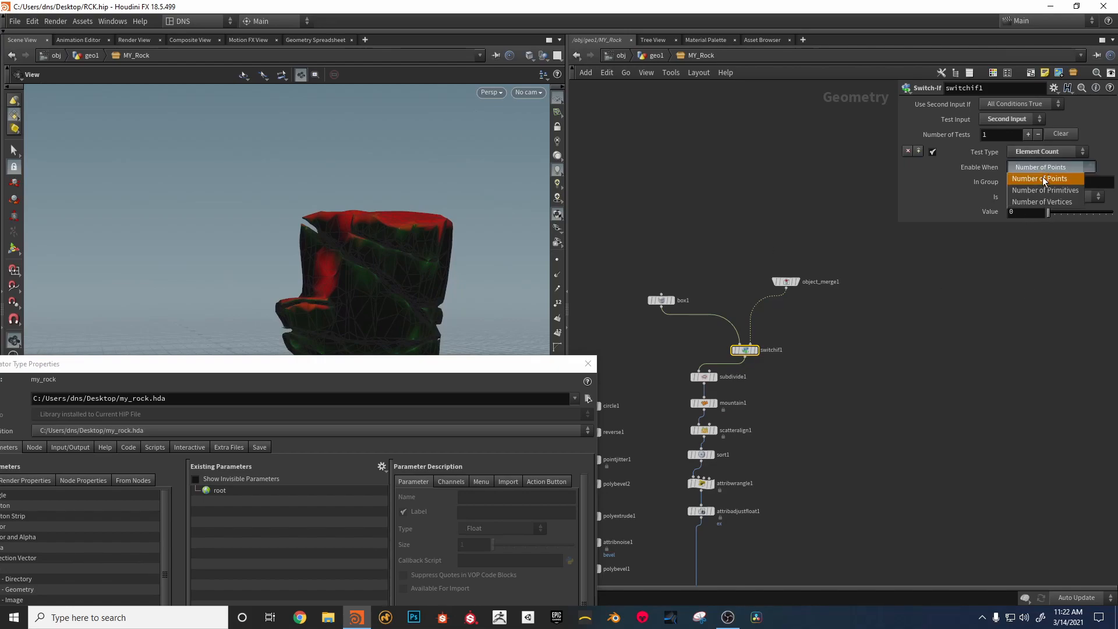
{"action": "left_click", "coordinate": [1045, 167]}
{"action": "left_click", "coordinate": [1042, 152]}
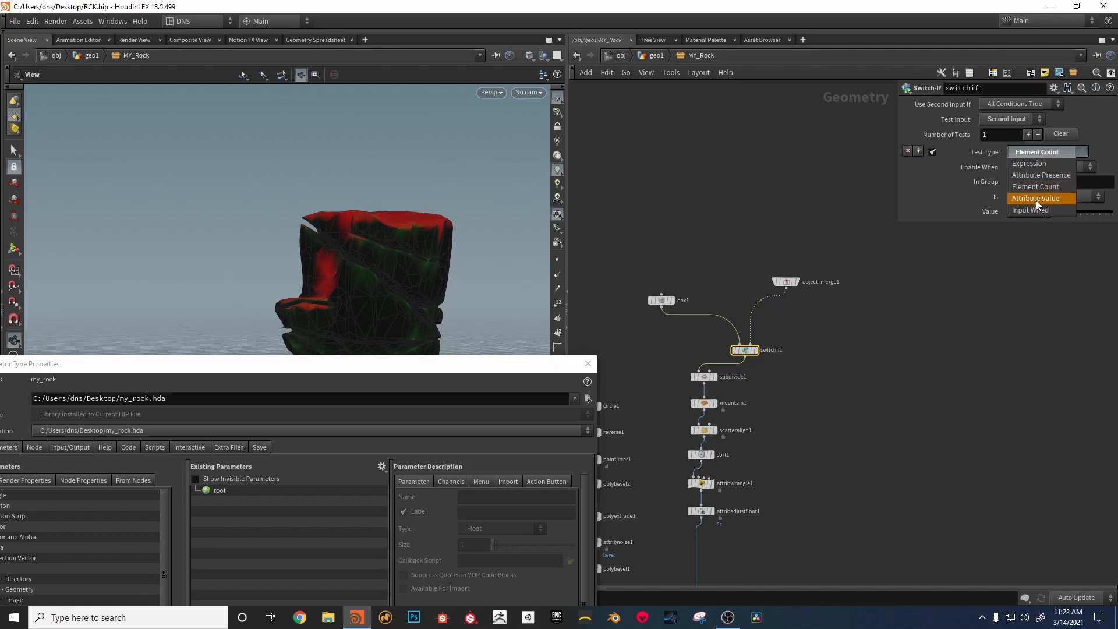
{"action": "left_click", "coordinate": [1042, 154]}
{"action": "left_click", "coordinate": [1040, 197]}
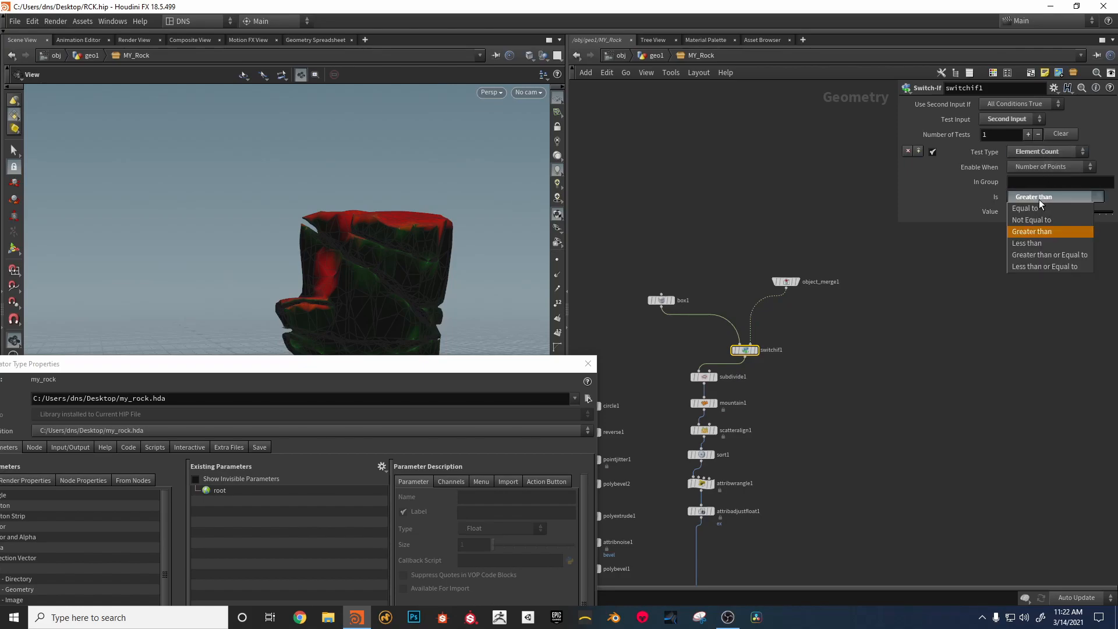
{"action": "left_click", "coordinate": [1039, 233]}
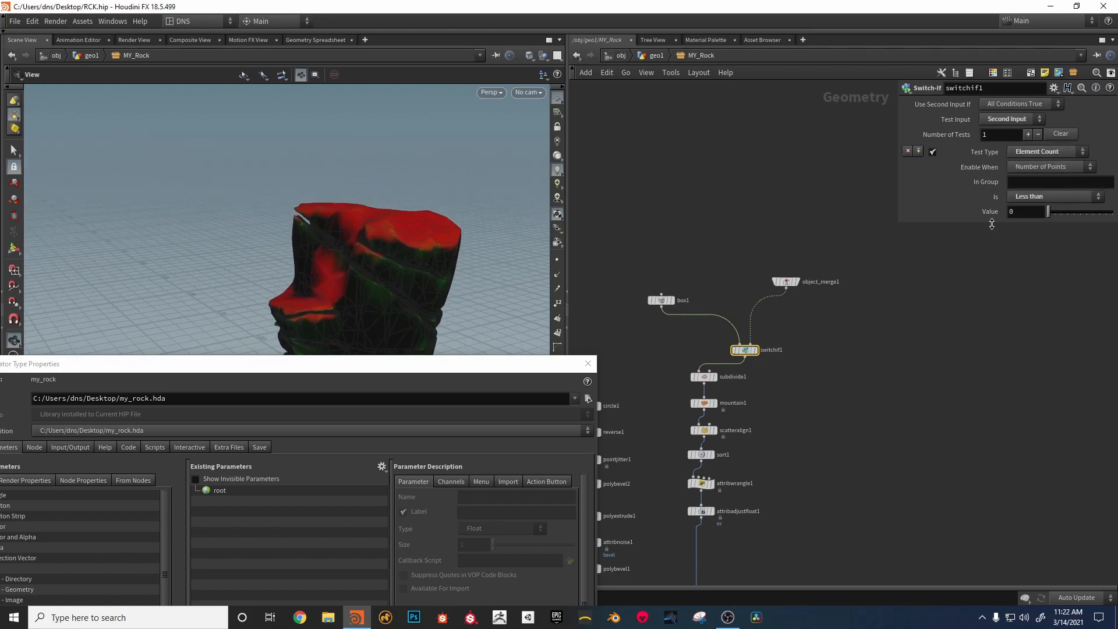
{"action": "left_click", "coordinate": [1032, 197]}
{"action": "left_click", "coordinate": [1035, 222]}
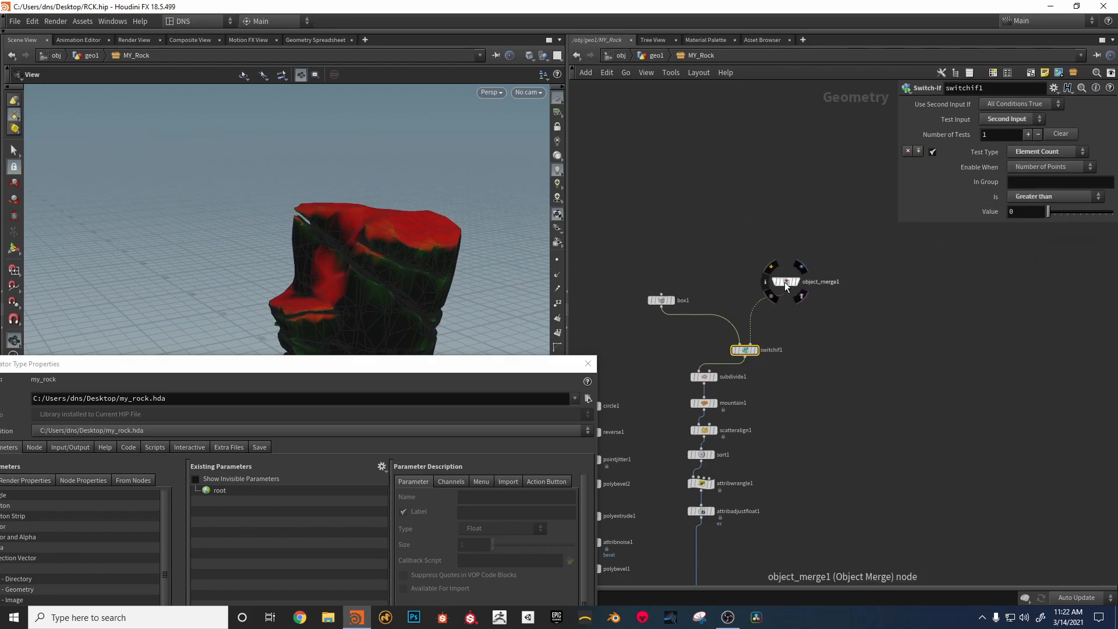
{"action": "mouse_move", "coordinate": [797, 284]}
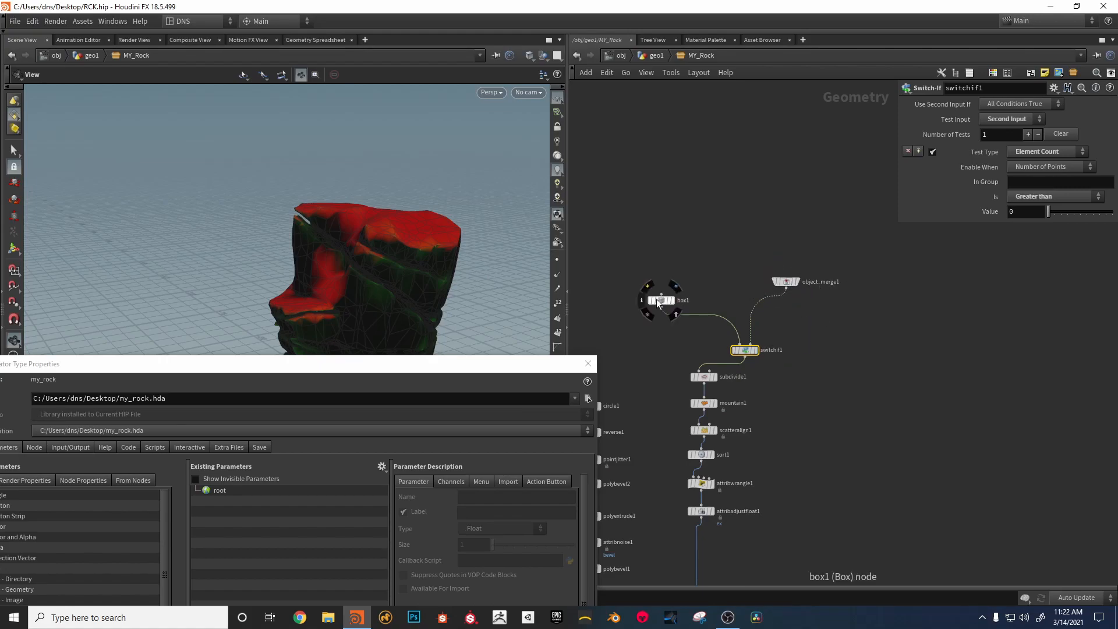
{"action": "scroll", "coordinate": [747, 351], "scroll_direction": "up", "scroll_amount": 2}
{"action": "middle_click_drag", "start_coordinate": [747, 353], "coordinate": [744, 367]}
{"action": "left_click_drag", "start_coordinate": [470, 287], "coordinate": [457, 201]}
{"action": "middle_click_drag", "start_coordinate": [841, 372], "coordinate": [828, 389]}
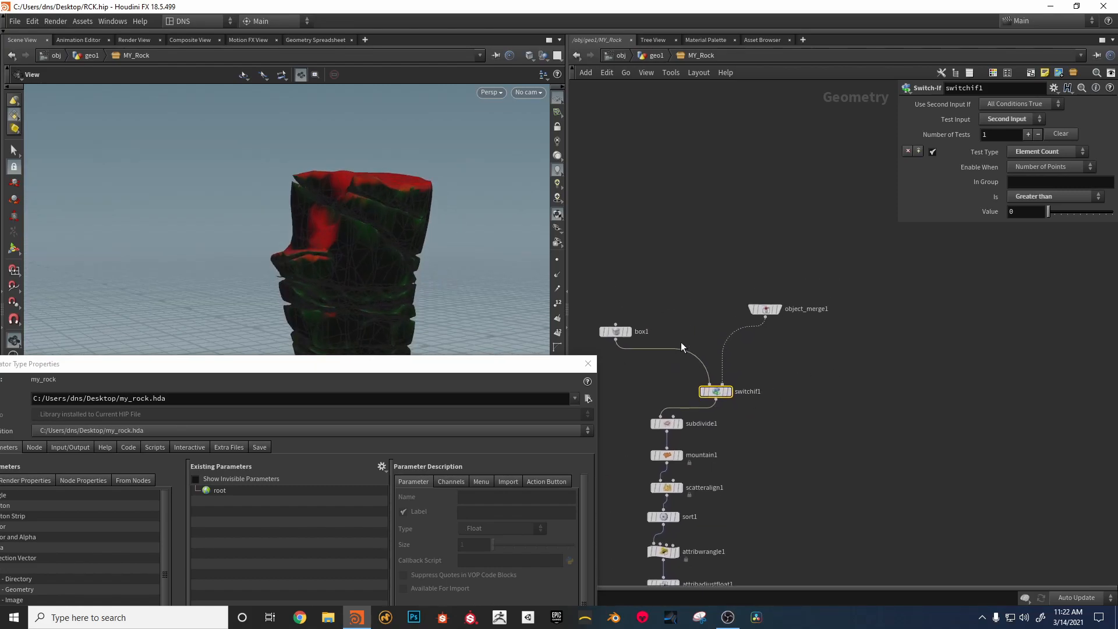
{"action": "middle_click_drag", "start_coordinate": [616, 330], "coordinate": [615, 345]}
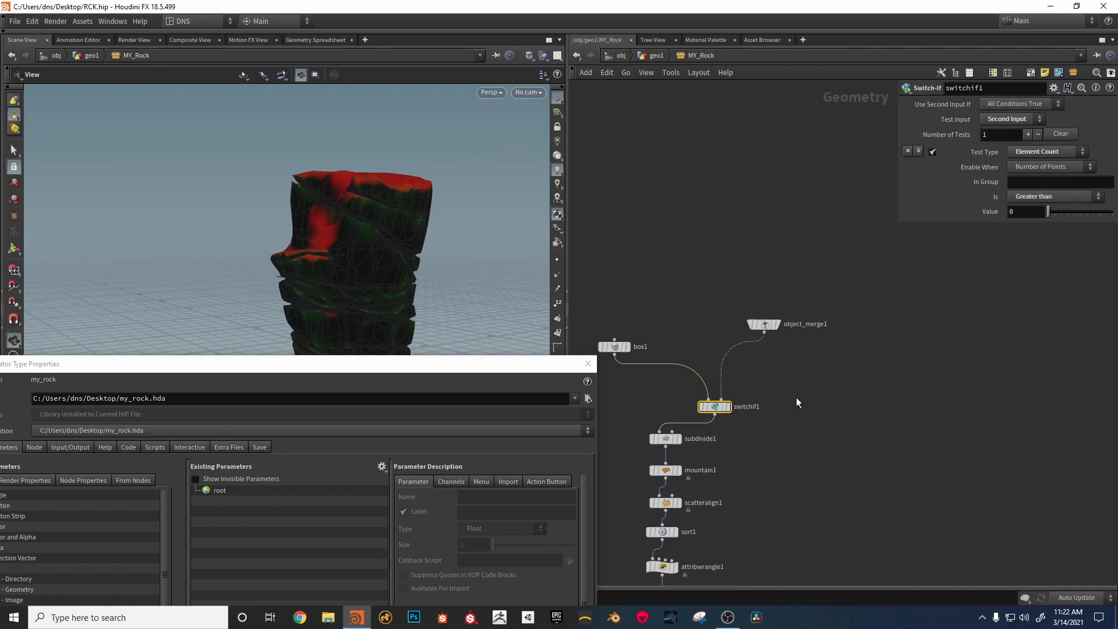
{"action": "middle_click_drag", "start_coordinate": [765, 326], "coordinate": [770, 347]}
{"action": "key", "text": "Tab"}
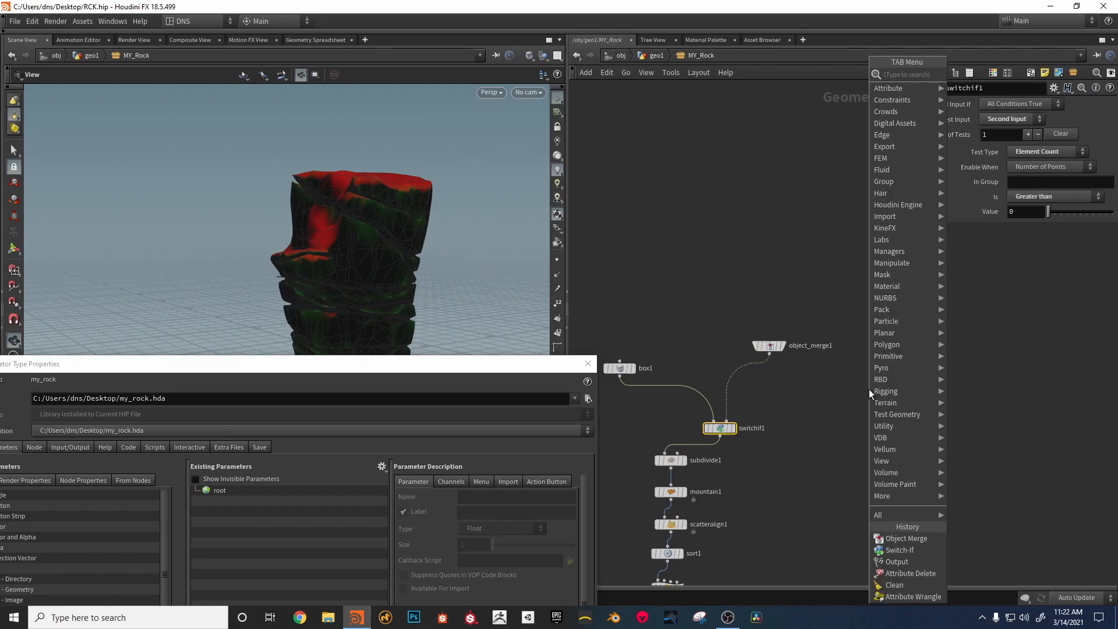
{"action": "type", "text": "sh"}
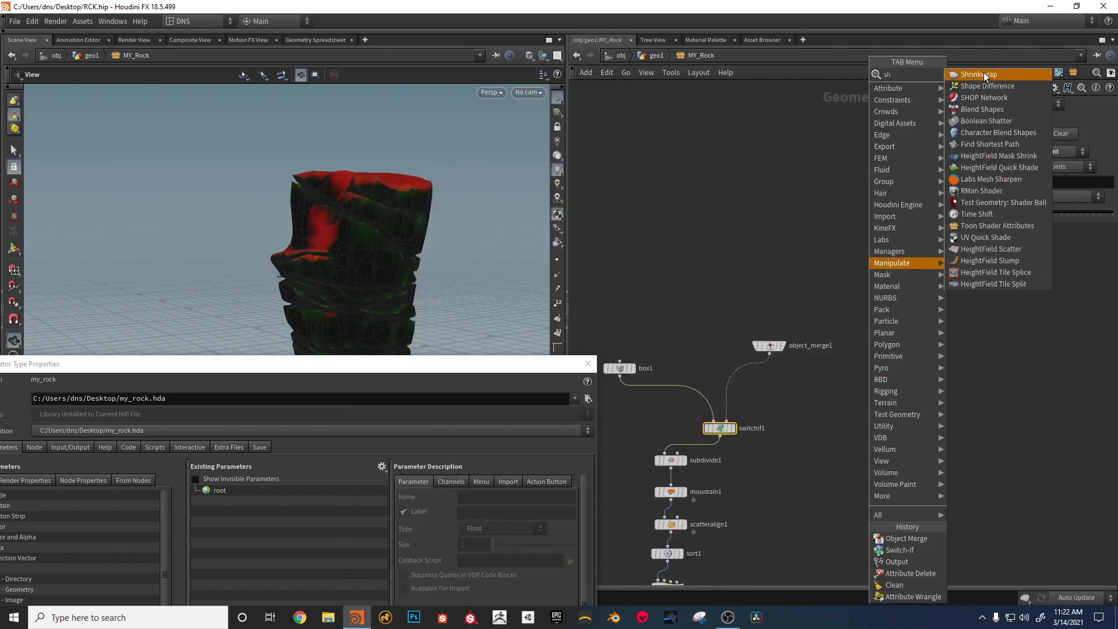
{"action": "key", "text": "Escape"}
Step: Add a Sphere node beside object_merge1
{"action": "key", "text": "Tab"}
{"action": "mouse_move", "coordinate": [830, 411]}
{"action": "type", "text": "sp"}
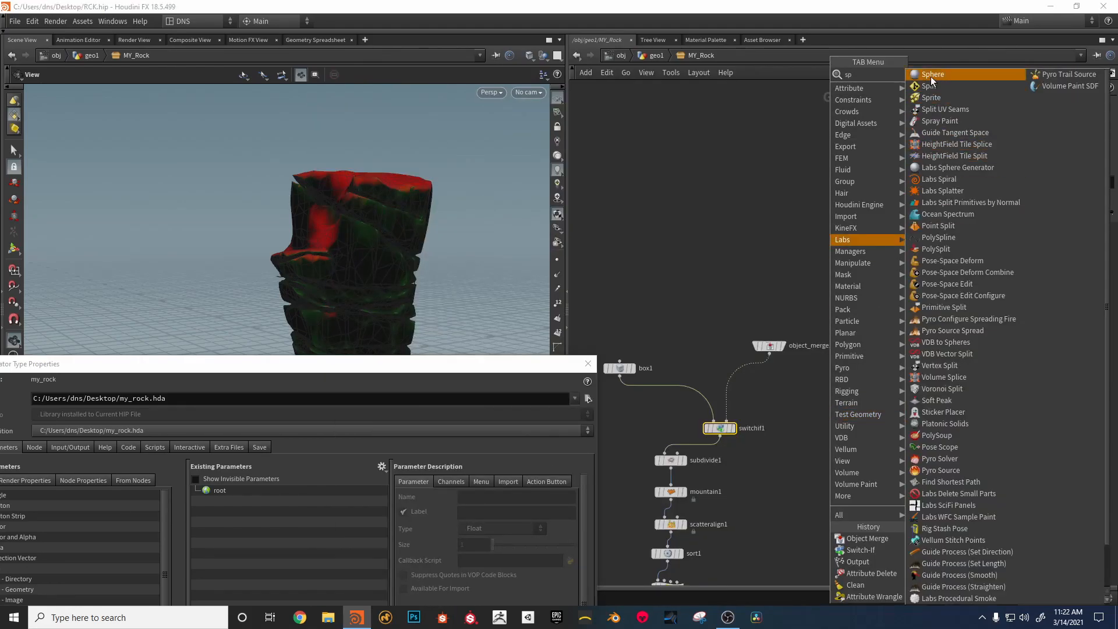
{"action": "left_click", "coordinate": [930, 76]}
{"action": "left_click", "coordinate": [866, 359]}
{"action": "scroll", "coordinate": [866, 359], "scroll_direction": "up", "scroll_amount": 5}
{"action": "scroll", "coordinate": [889, 495], "scroll_direction": "down", "scroll_amount": 2}
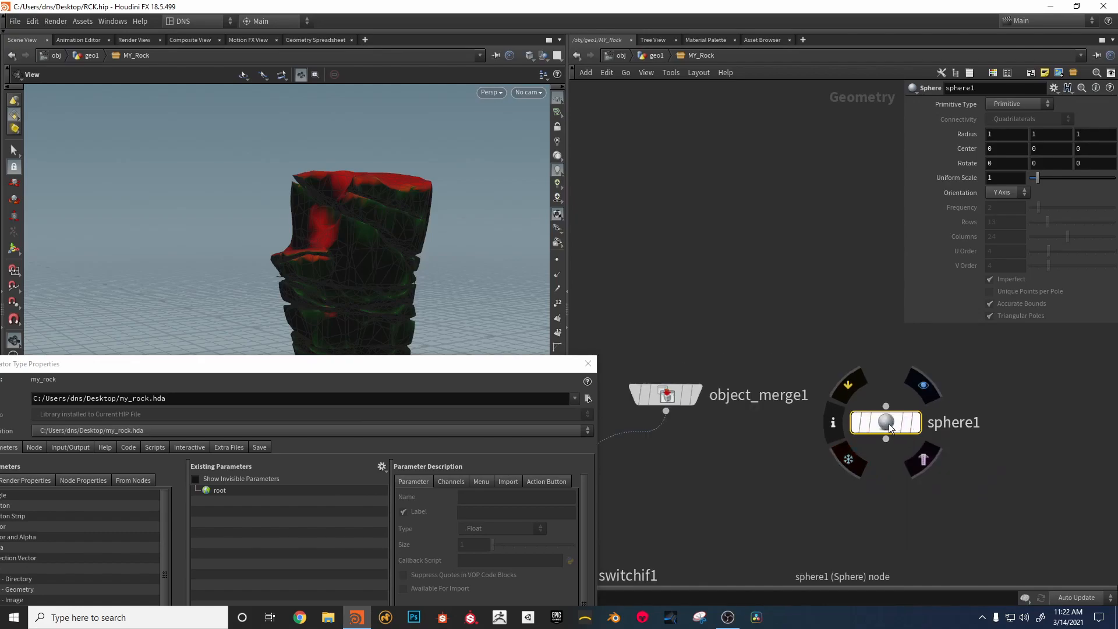
Step: Change sphere1's primitive type and reference sphere1 as Object 1 of object_merge1 to test the switch
{"action": "left_click", "coordinate": [1016, 104]}
{"action": "left_click", "coordinate": [1006, 125]}
{"action": "middle_click_drag", "start_coordinate": [673, 401], "coordinate": [707, 343]}
{"action": "left_click", "coordinate": [707, 344]}
{"action": "middle_click_drag", "start_coordinate": [855, 480], "coordinate": [782, 536]}
{"action": "left_click_drag", "start_coordinate": [851, 420], "coordinate": [994, 136]}
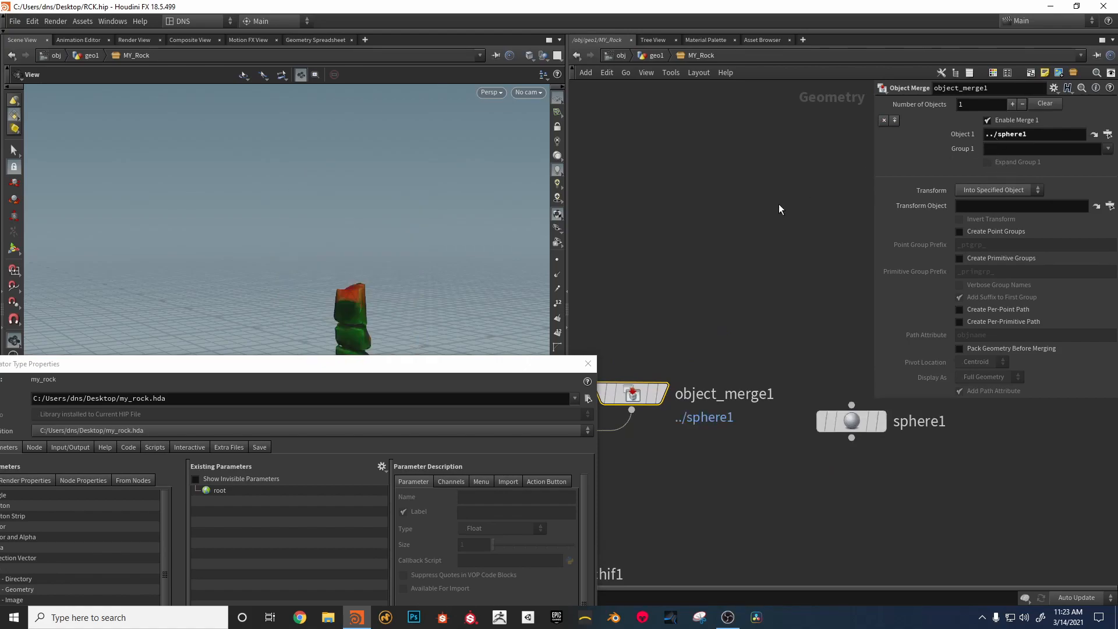
{"action": "left_click_drag", "start_coordinate": [267, 295], "coordinate": [487, 192]}
{"action": "middle_click_drag", "start_coordinate": [759, 526], "coordinate": [733, 524]}
Step: Clear the Object 1 reference in object_merge1 and delete the sphere1 node
{"action": "left_click_drag", "start_coordinate": [1052, 138], "coordinate": [901, 166]}
{"action": "key", "text": "BackSpace"}
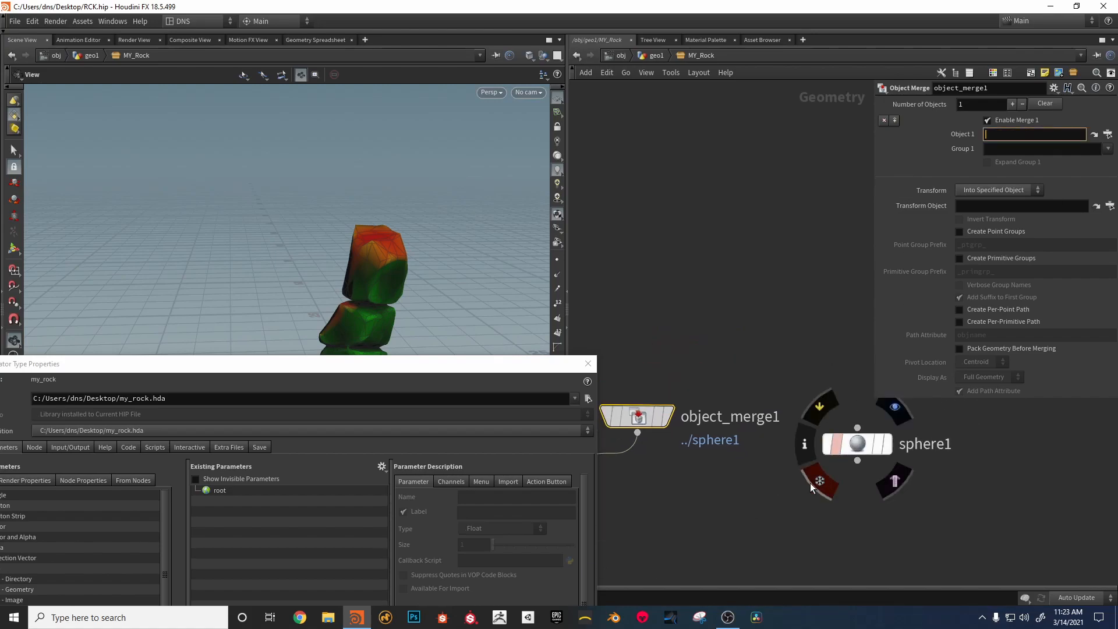
{"action": "middle_click_drag", "start_coordinate": [747, 475], "coordinate": [782, 415]}
{"action": "scroll", "coordinate": [783, 415], "scroll_direction": "up", "scroll_amount": 1}
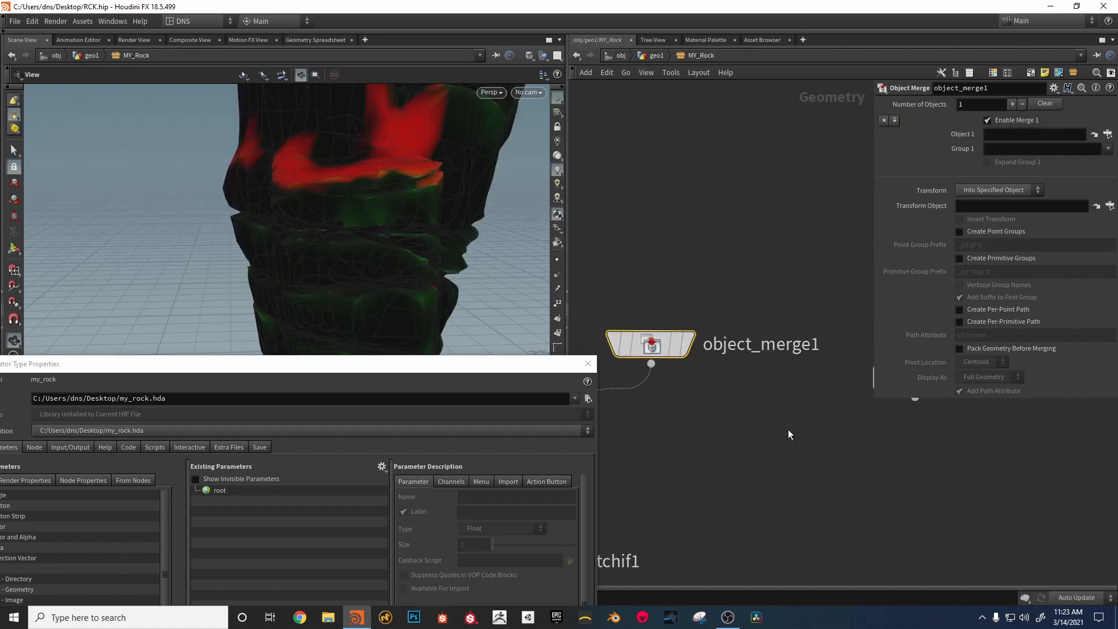
{"action": "middle_click_drag", "start_coordinate": [845, 438], "coordinate": [780, 532]}
{"action": "left_click", "coordinate": [851, 472]}
{"action": "key", "text": "Delete"}
Step: Move box1 level with object_merge1 above switchif1
{"action": "middle_click_drag", "start_coordinate": [868, 440], "coordinate": [911, 348]}
{"action": "scroll", "coordinate": [891, 351], "scroll_direction": "down", "scroll_amount": 5}
{"action": "middle_click_drag", "start_coordinate": [765, 337], "coordinate": [772, 336]}
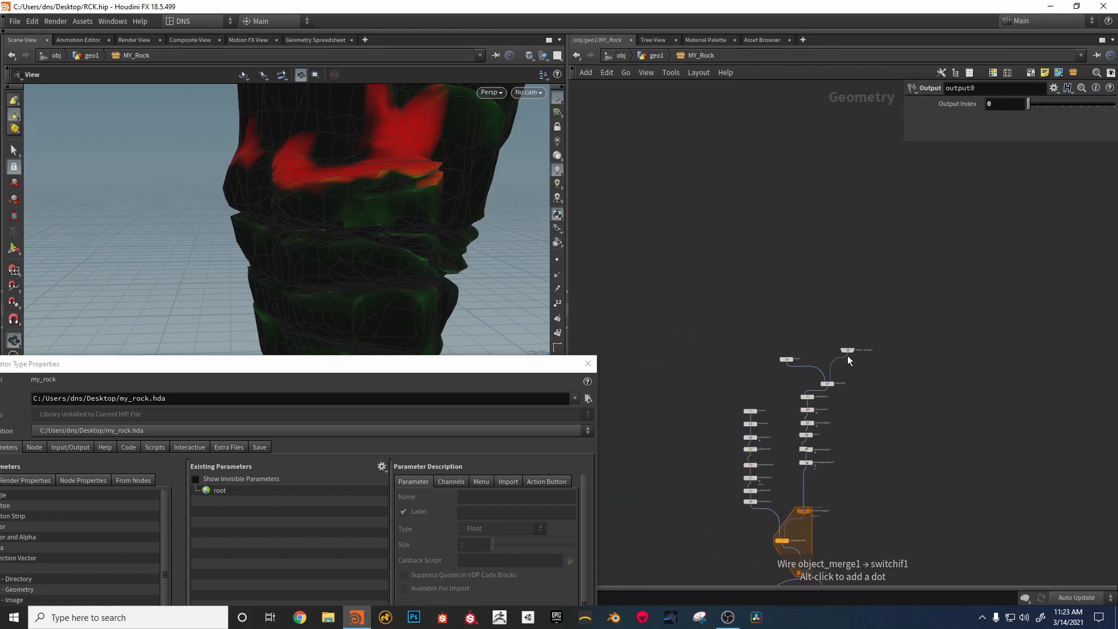
{"action": "scroll", "coordinate": [774, 353], "scroll_direction": "up", "scroll_amount": 4}
{"action": "left_click_drag", "start_coordinate": [766, 354], "coordinate": [798, 358]}
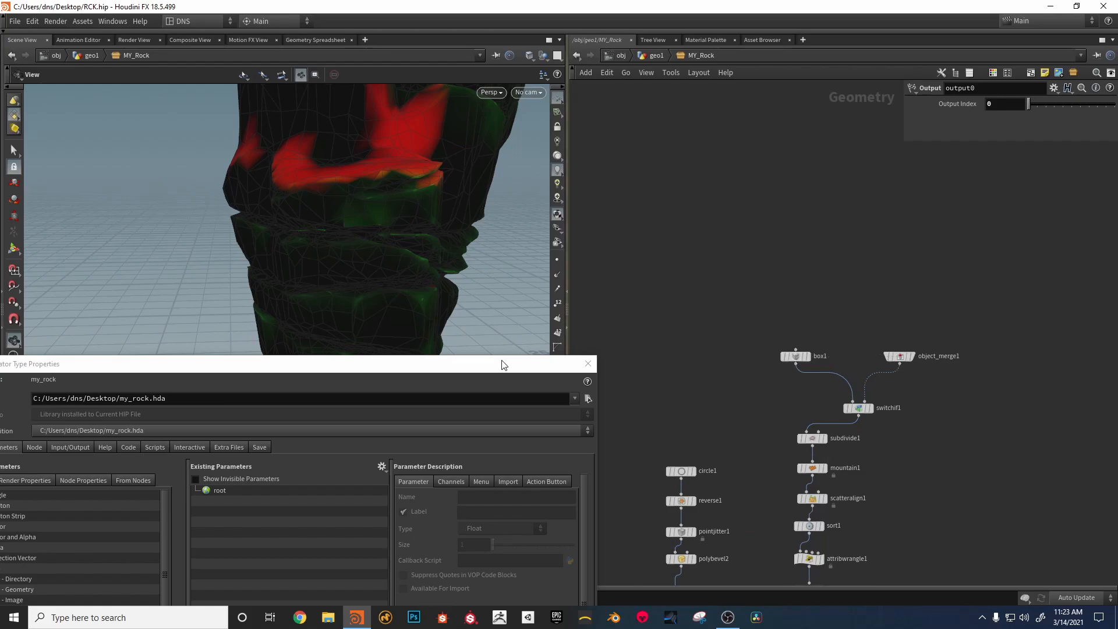
Step: Promote object_merge1's Object 1 parameter to the my_rock asset's existing parameters under root
{"action": "left_click_drag", "start_coordinate": [488, 367], "coordinate": [514, 297]}
{"action": "scroll", "coordinate": [367, 218], "scroll_direction": "down", "scroll_amount": 3}
{"action": "middle_click_drag", "start_coordinate": [366, 217], "coordinate": [495, 215]}
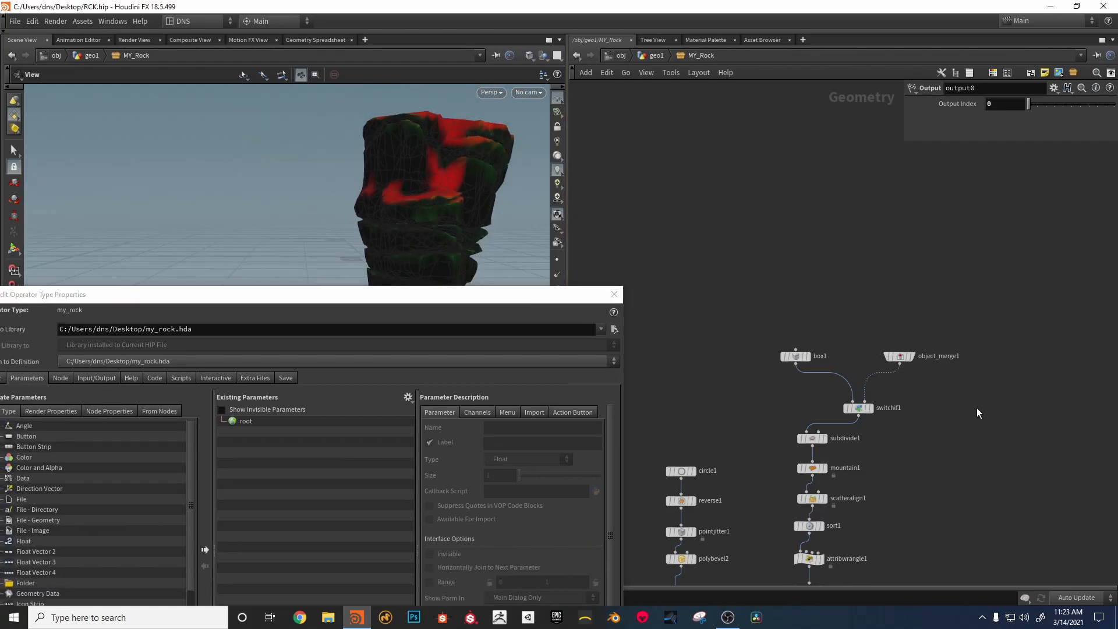
{"action": "scroll", "coordinate": [981, 402], "scroll_direction": "up", "scroll_amount": 3}
{"action": "left_click", "coordinate": [843, 333]}
{"action": "left_click_drag", "start_coordinate": [971, 137], "coordinate": [795, 195]}
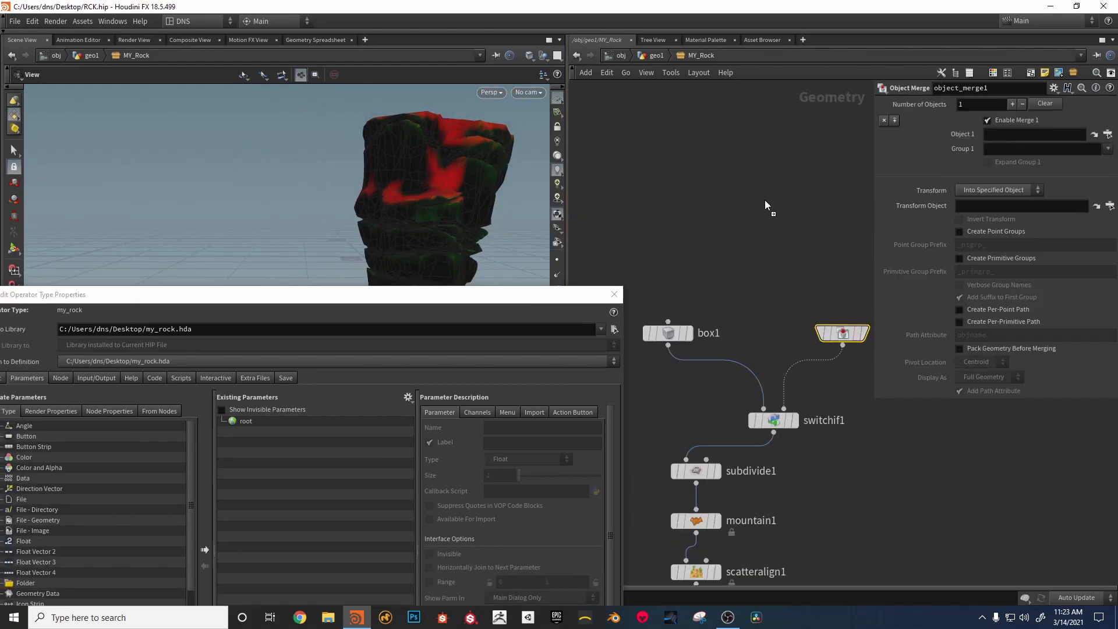
{"action": "left_click_drag", "start_coordinate": [291, 409], "coordinate": [273, 432]}
Step: Set both the name and the label of the promoted Object 1 parameter to Custom_Objet
{"action": "type", "text": "Cus"}
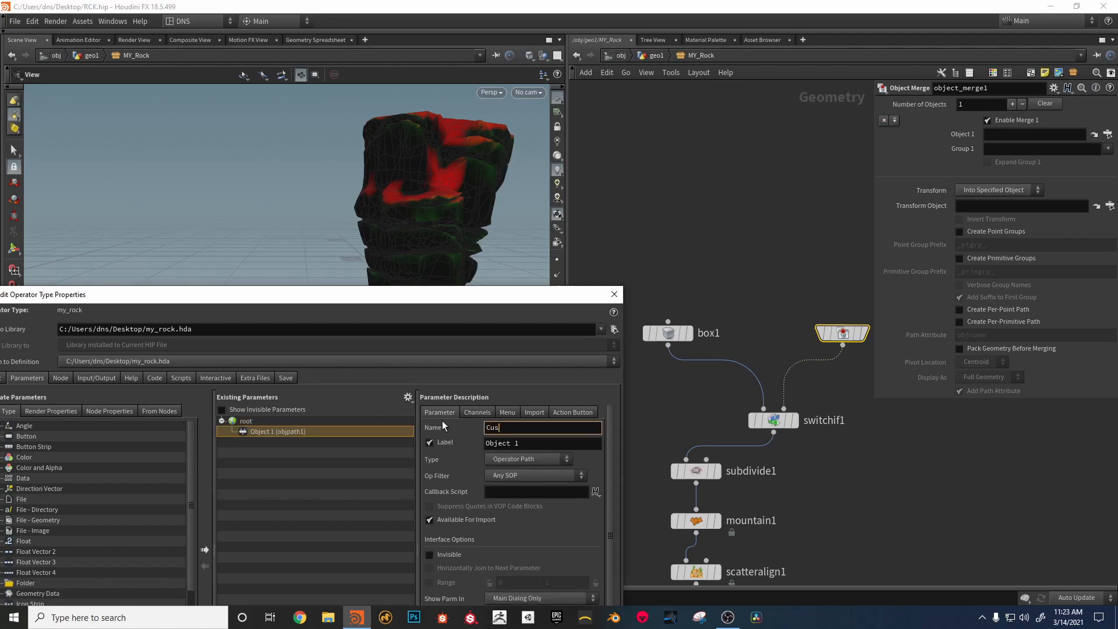
{"action": "type", "text": "tom_Objet"}
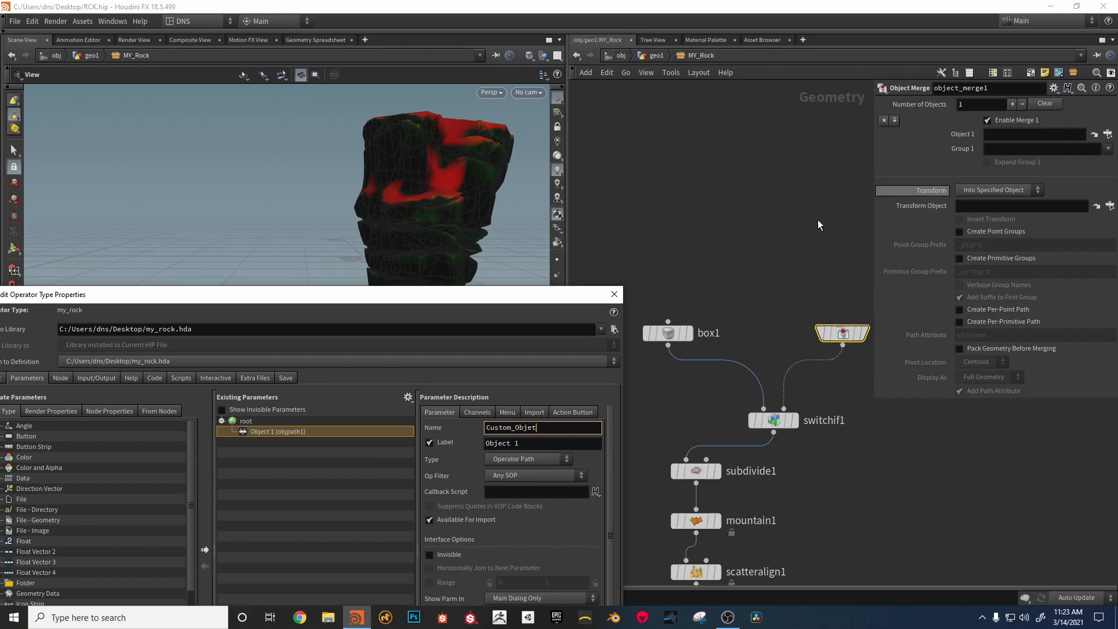
{"action": "key", "text": "Return"}
{"action": "key", "text": "ctrl+c"}
{"action": "left_click_drag", "start_coordinate": [528, 443], "coordinate": [441, 445]}
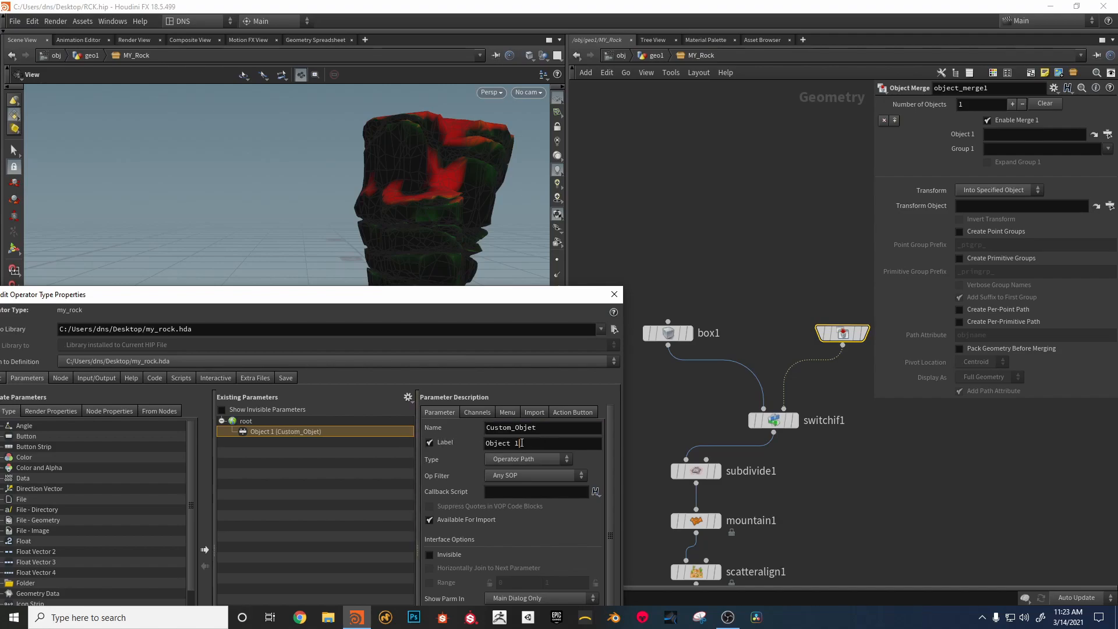
{"action": "key", "text": "ctrl+v"}
Step: Promote mountain1's Height parameter to the asset's parameters below Custom_Objet
{"action": "mouse_move", "coordinate": [786, 477]}
{"action": "middle_mouse_down"}
{"action": "mouse_move", "coordinate": [790, 445]}
{"action": "mouse_move", "coordinate": [835, 381]}
{"action": "middle_mouse_up"}
{"action": "middle_click_drag", "start_coordinate": [814, 436], "coordinate": [835, 358]}
{"action": "left_click", "coordinate": [719, 352]}
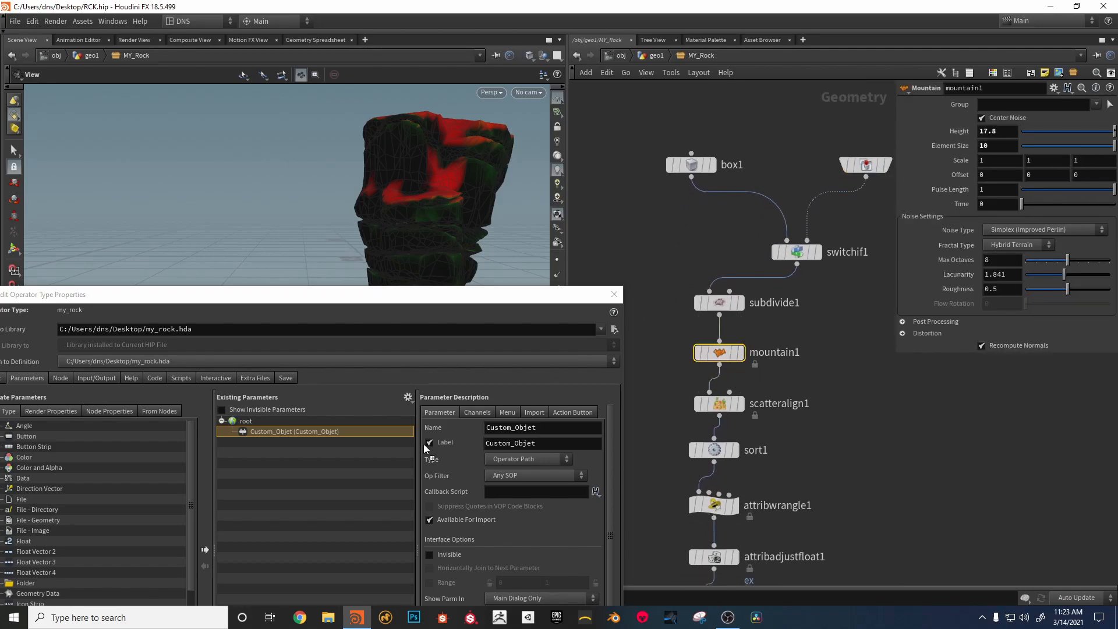
{"action": "left_click_drag", "start_coordinate": [434, 443], "coordinate": [323, 456]}
Step: Set both the name and the label of the promoted Height parameter to noise_shape
{"action": "double_click", "coordinate": [526, 431]}
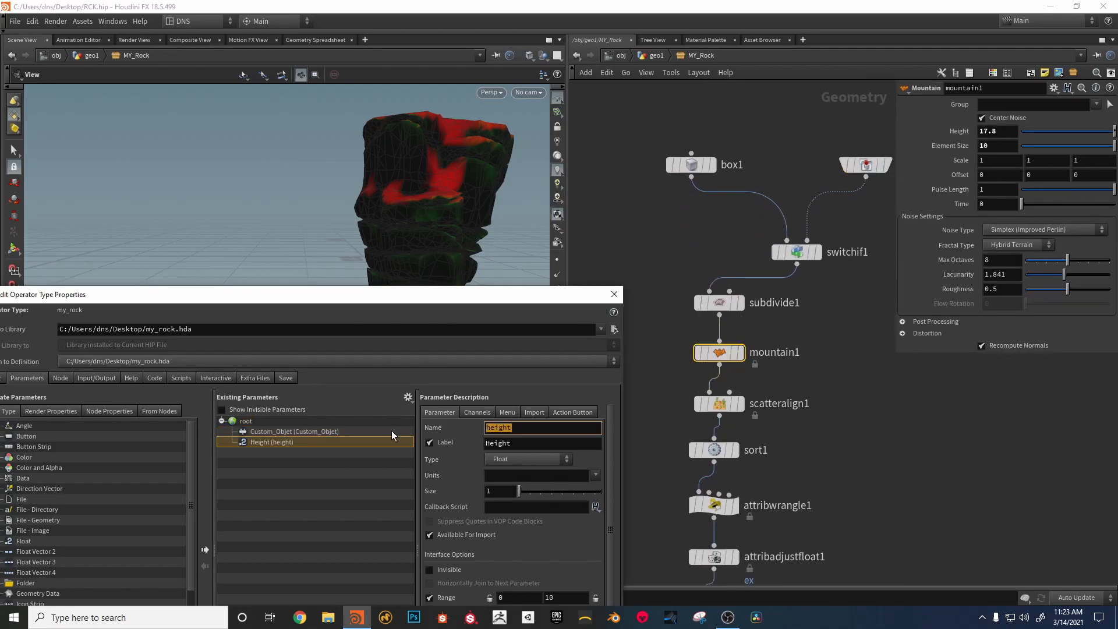
{"action": "type", "text": "noise_shape"}
{"action": "key", "text": "Return"}
{"action": "key", "text": "ctrl+c"}
{"action": "key", "text": "Tab"}
{"action": "key", "text": "ctrl+v"}
{"action": "left_click_drag", "start_coordinate": [540, 296], "coordinate": [565, 200]}
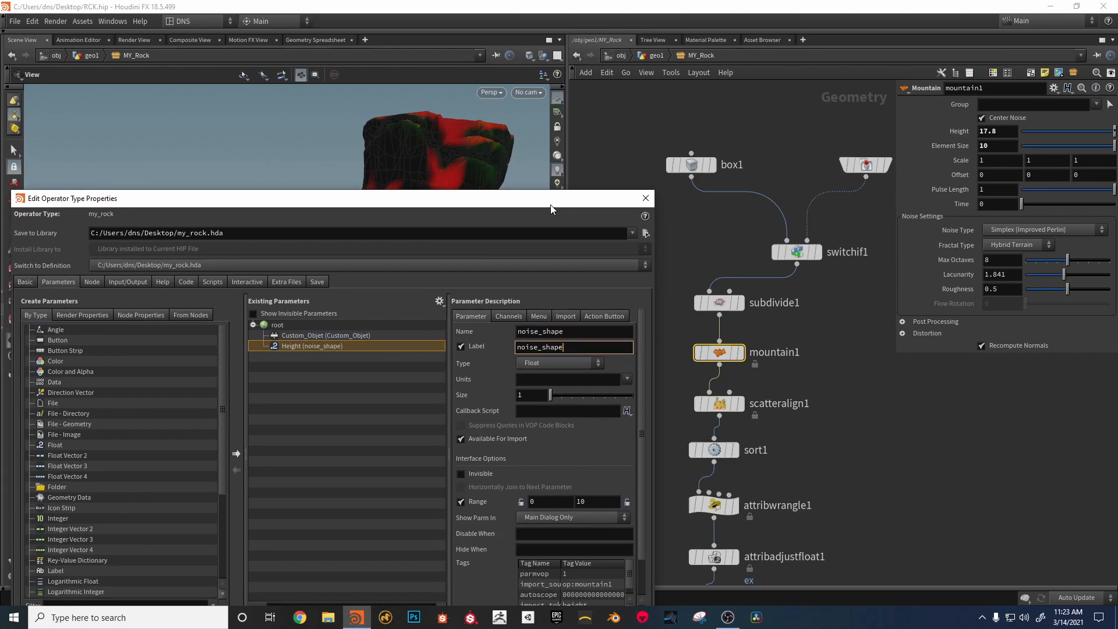
{"action": "left_click_drag", "start_coordinate": [552, 205], "coordinate": [581, 164]}
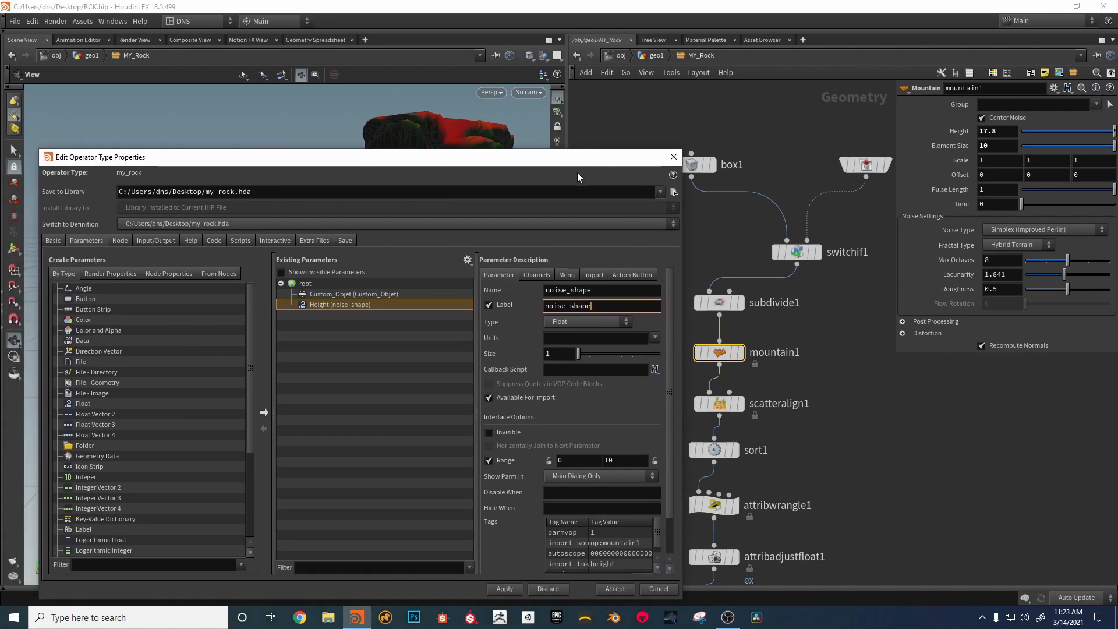
{"action": "left_click_drag", "start_coordinate": [575, 165], "coordinate": [600, 111]}
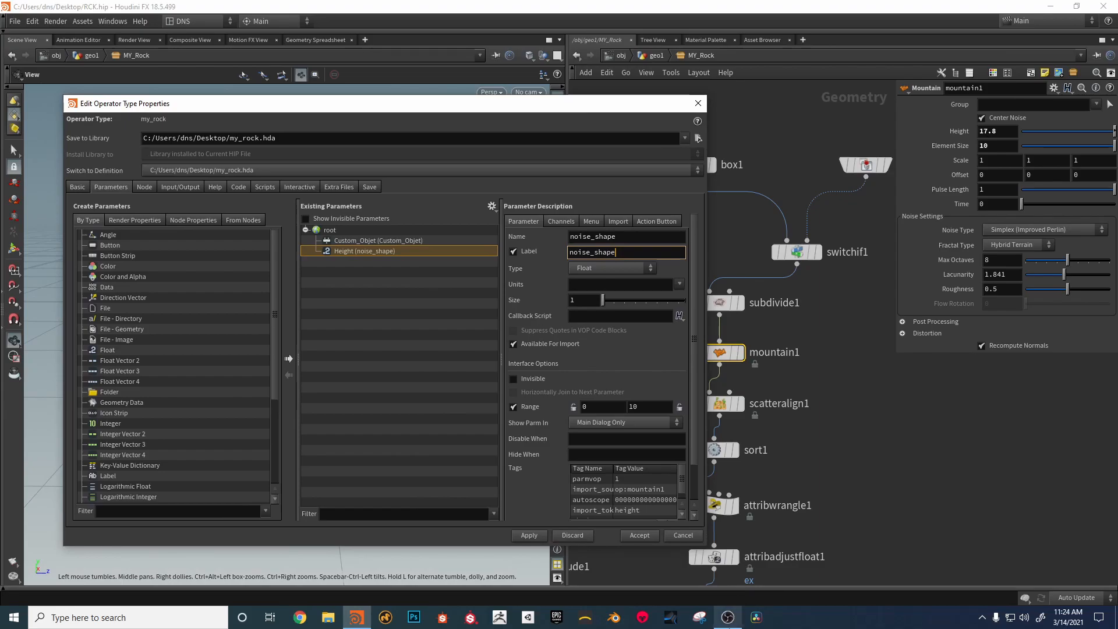
{"action": "left_click", "coordinate": [732, 615]}
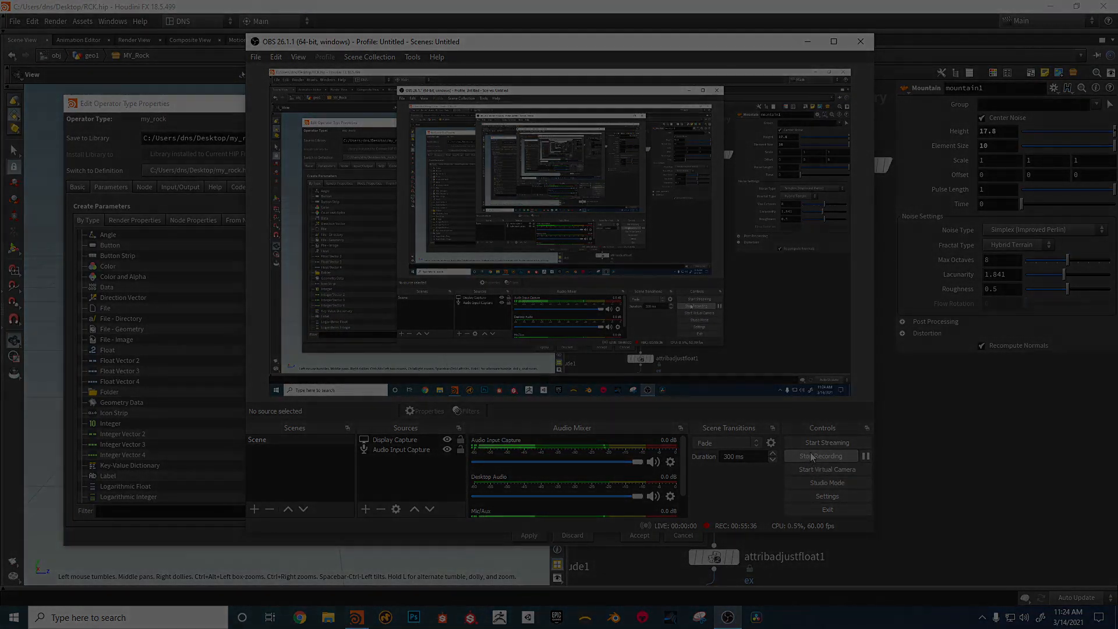